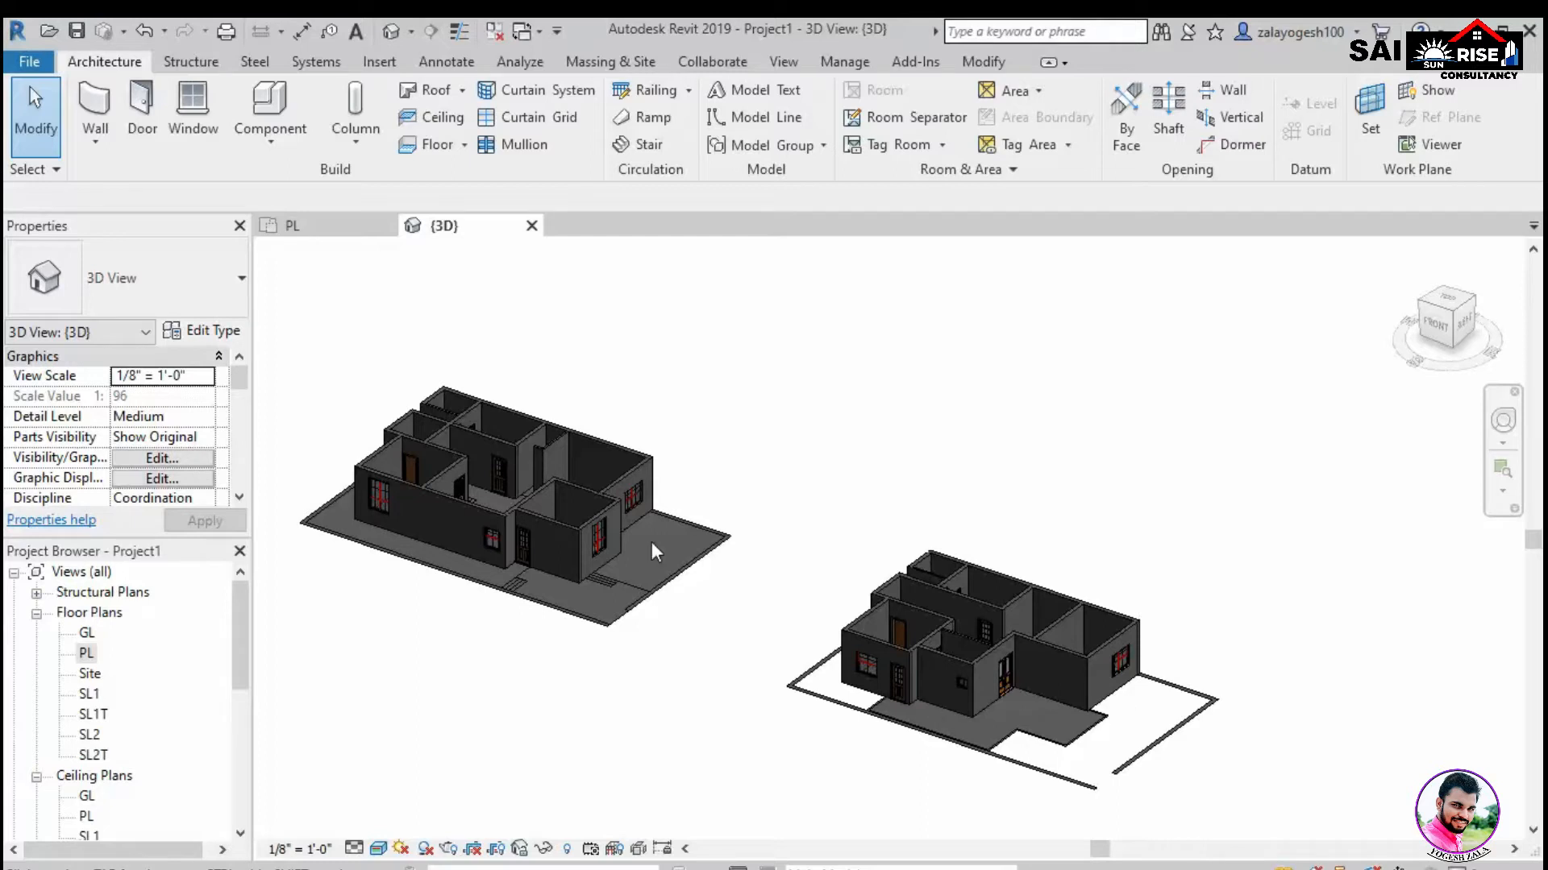
Create a new project from the DEFAULT WITH LEVEL 2019 template.
click(35, 62)
click(48, 145)
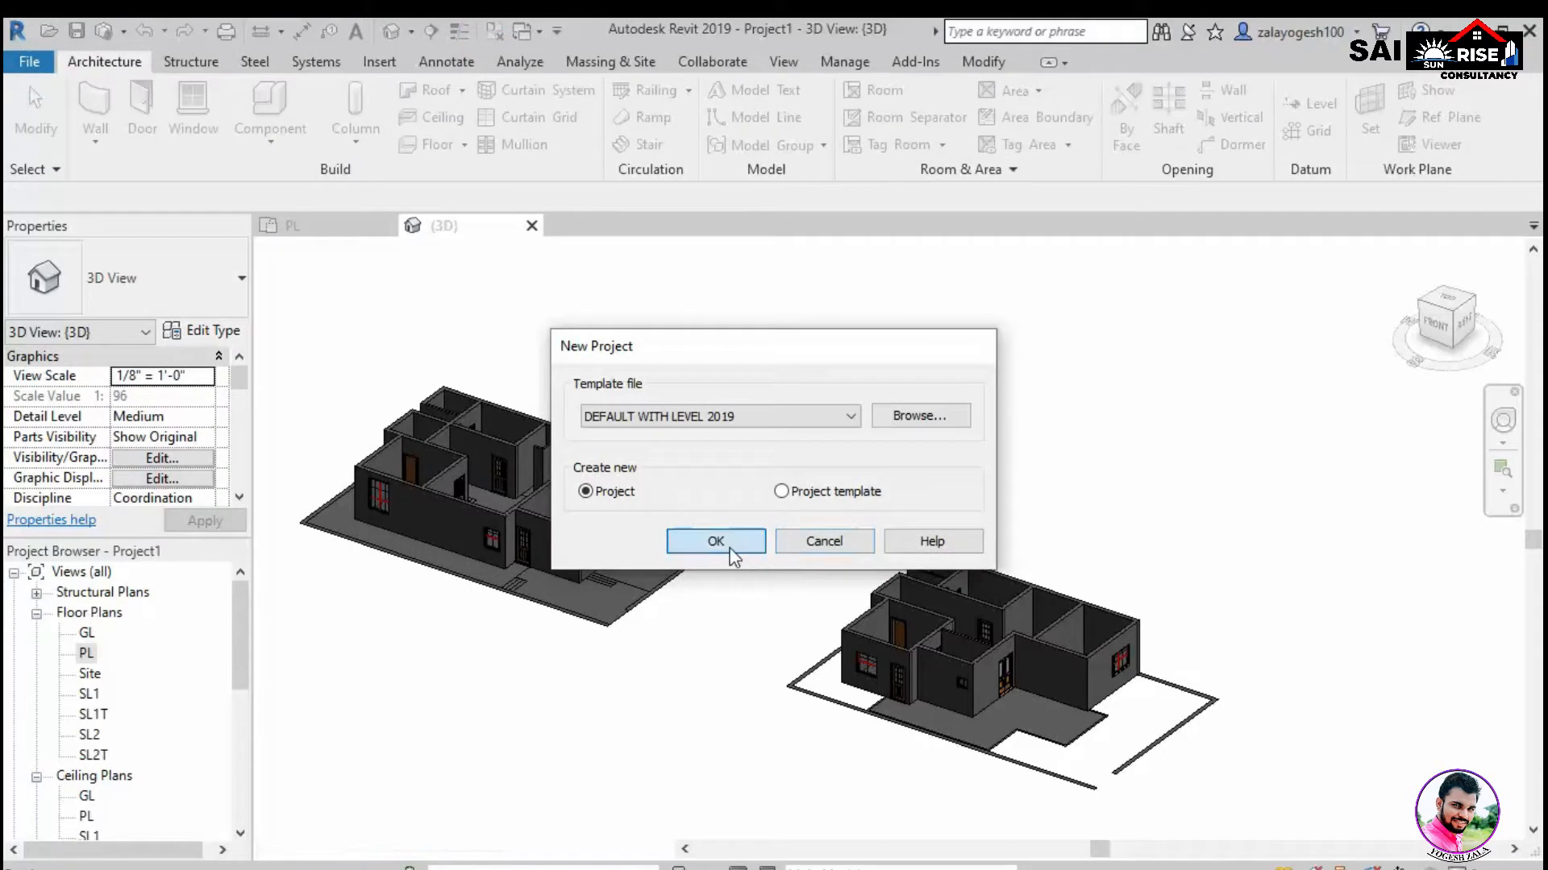
click(716, 542)
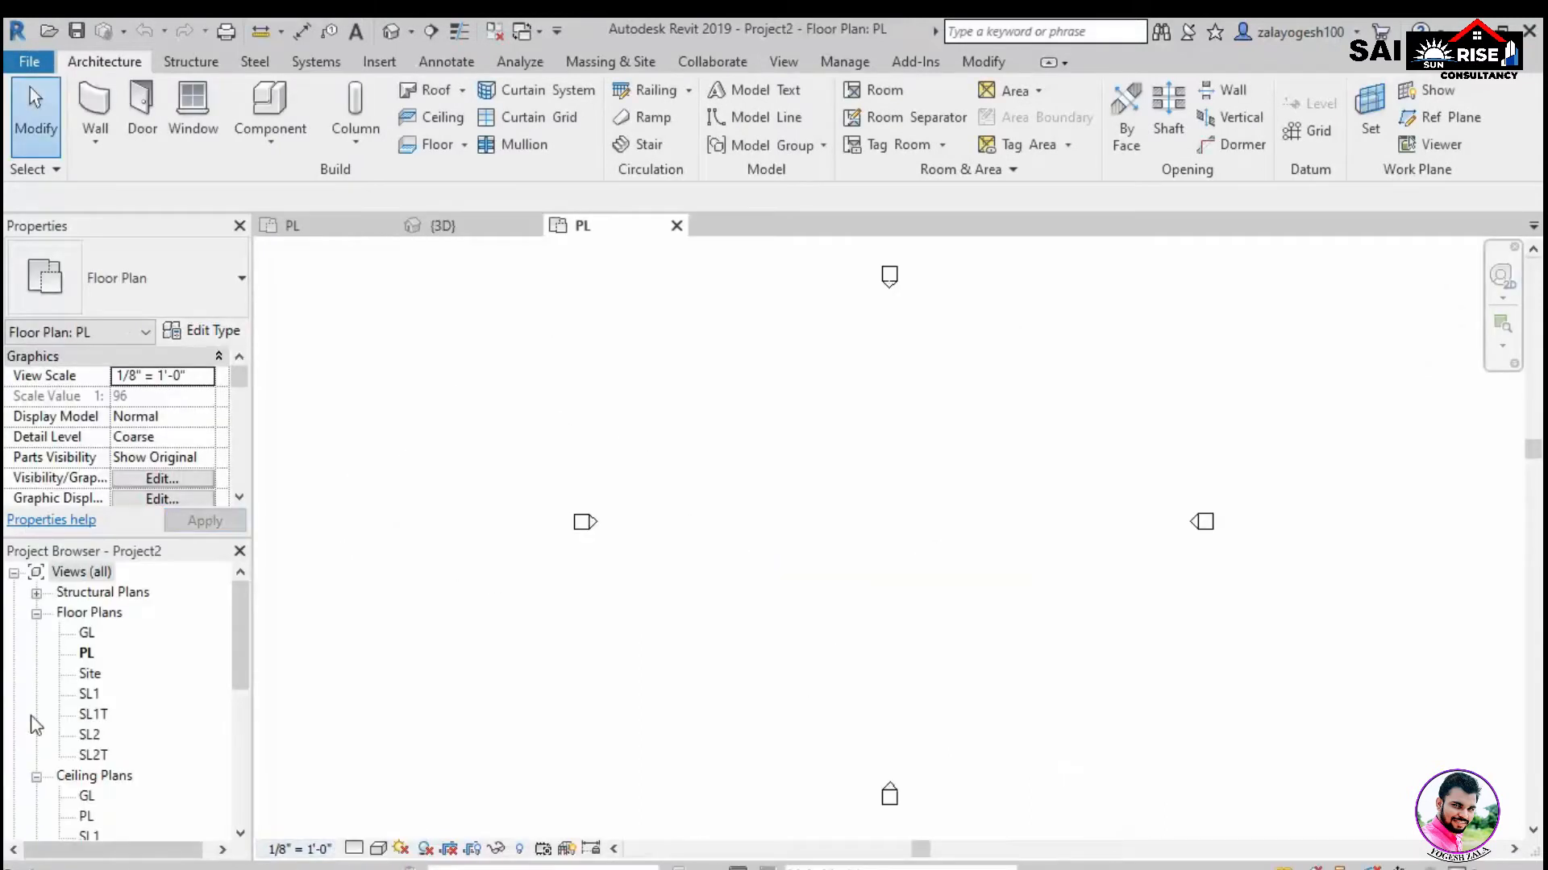
Draw a rectangular room of 9" WALL about 14' by 10'-6" on the PL floor plan, with walls up to level SL1.
click(95, 139)
click(121, 202)
click(931, 92)
scroll(752, 474, up, 2)
click(742, 475)
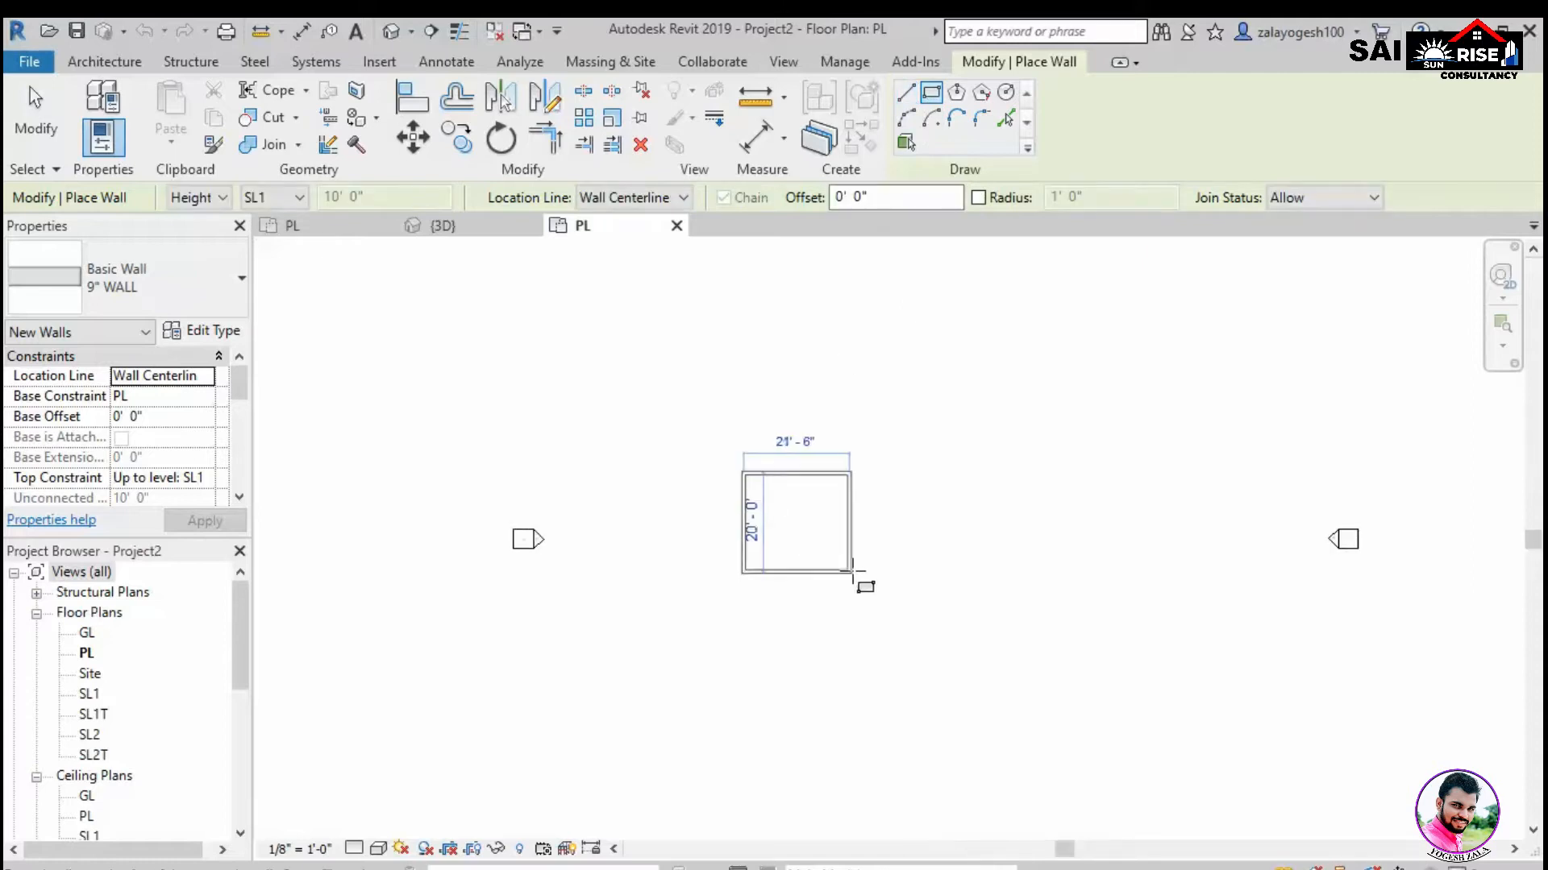
scroll(854, 573, up, 2)
click(802, 512)
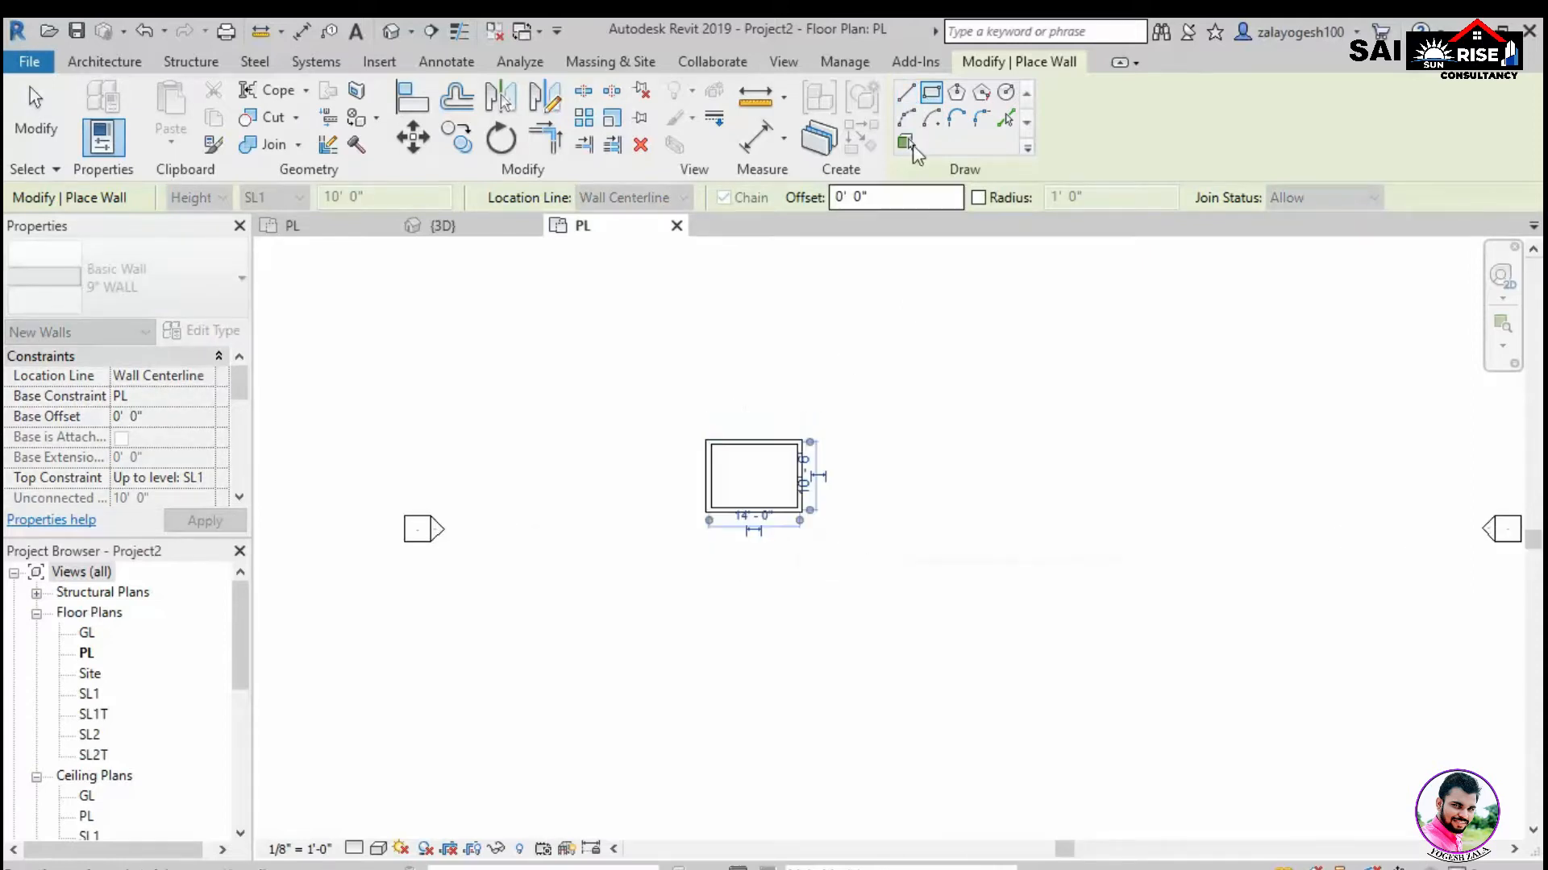
click(202, 330)
click(1067, 760)
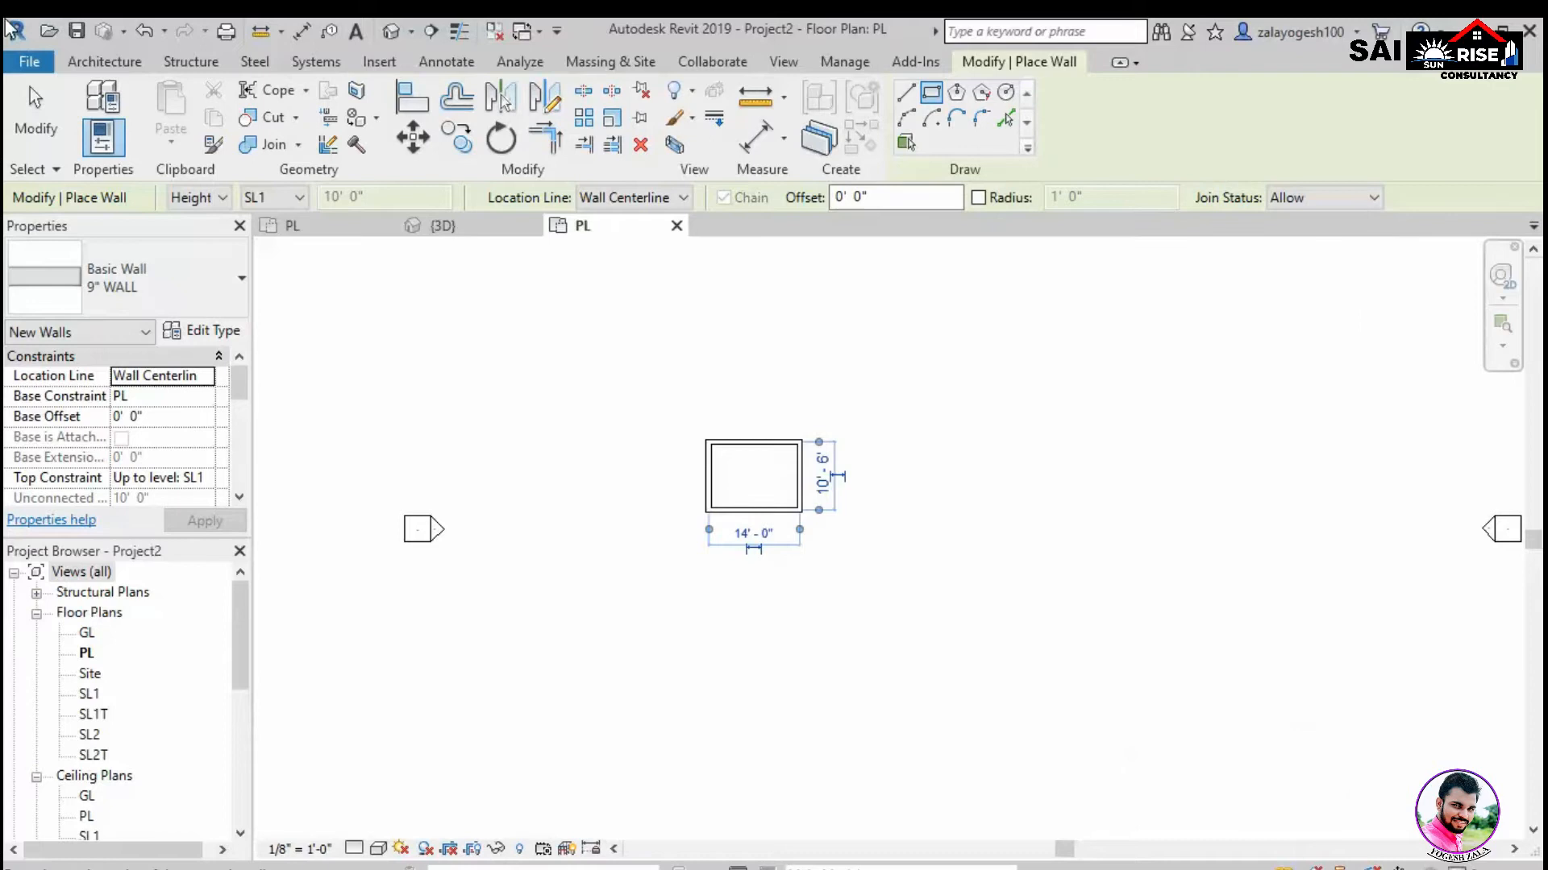
Place an ExtSgl (4) 3' D door in the room's south wall near its west end.
click(104, 61)
click(149, 113)
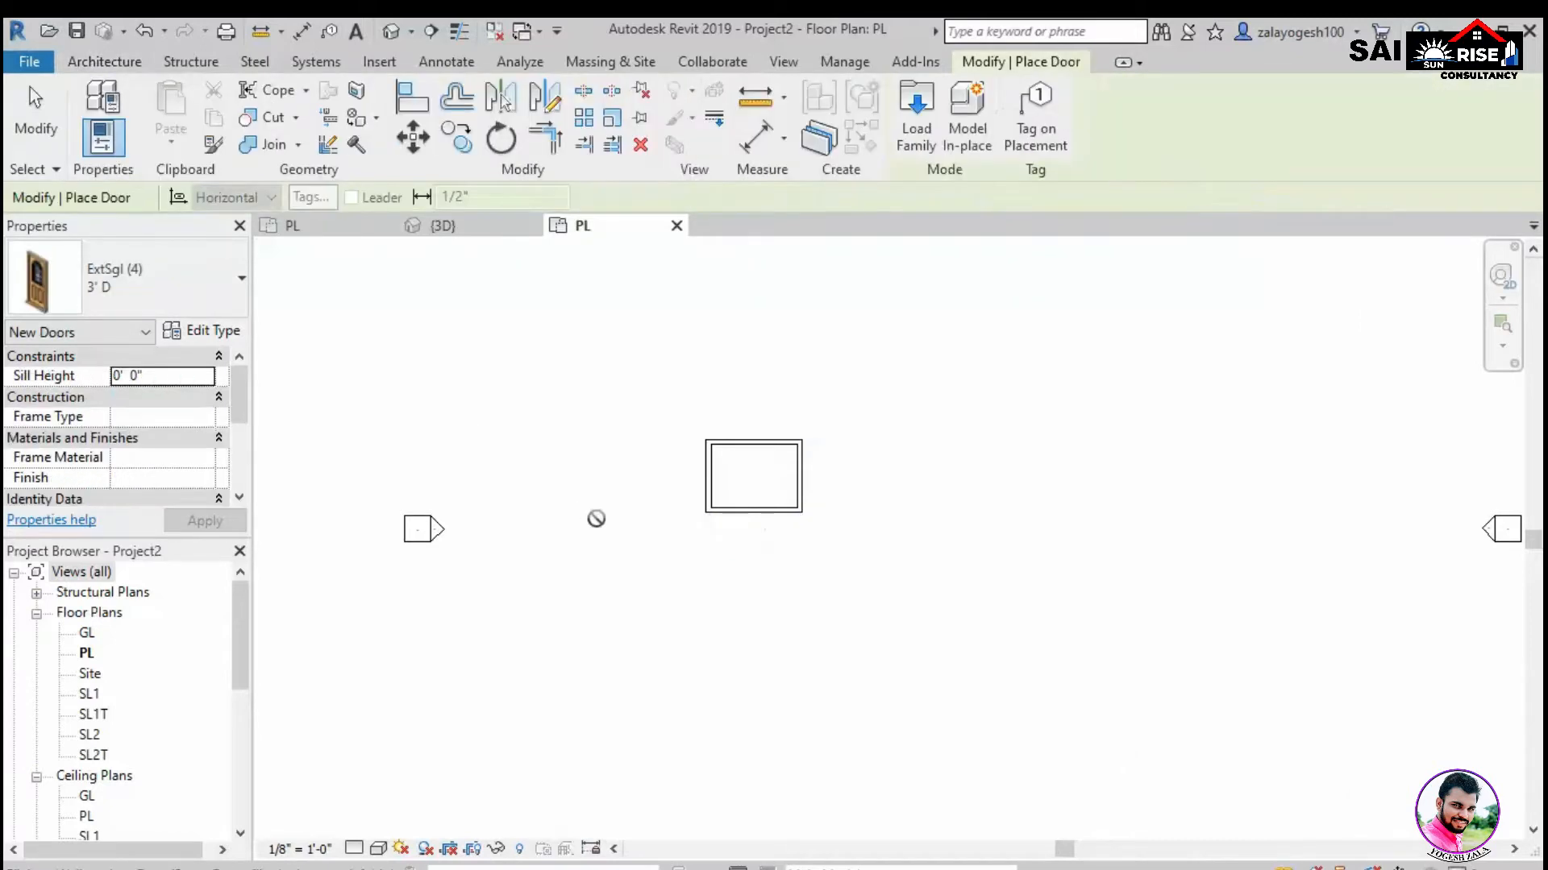
scroll(595, 518, up, 2)
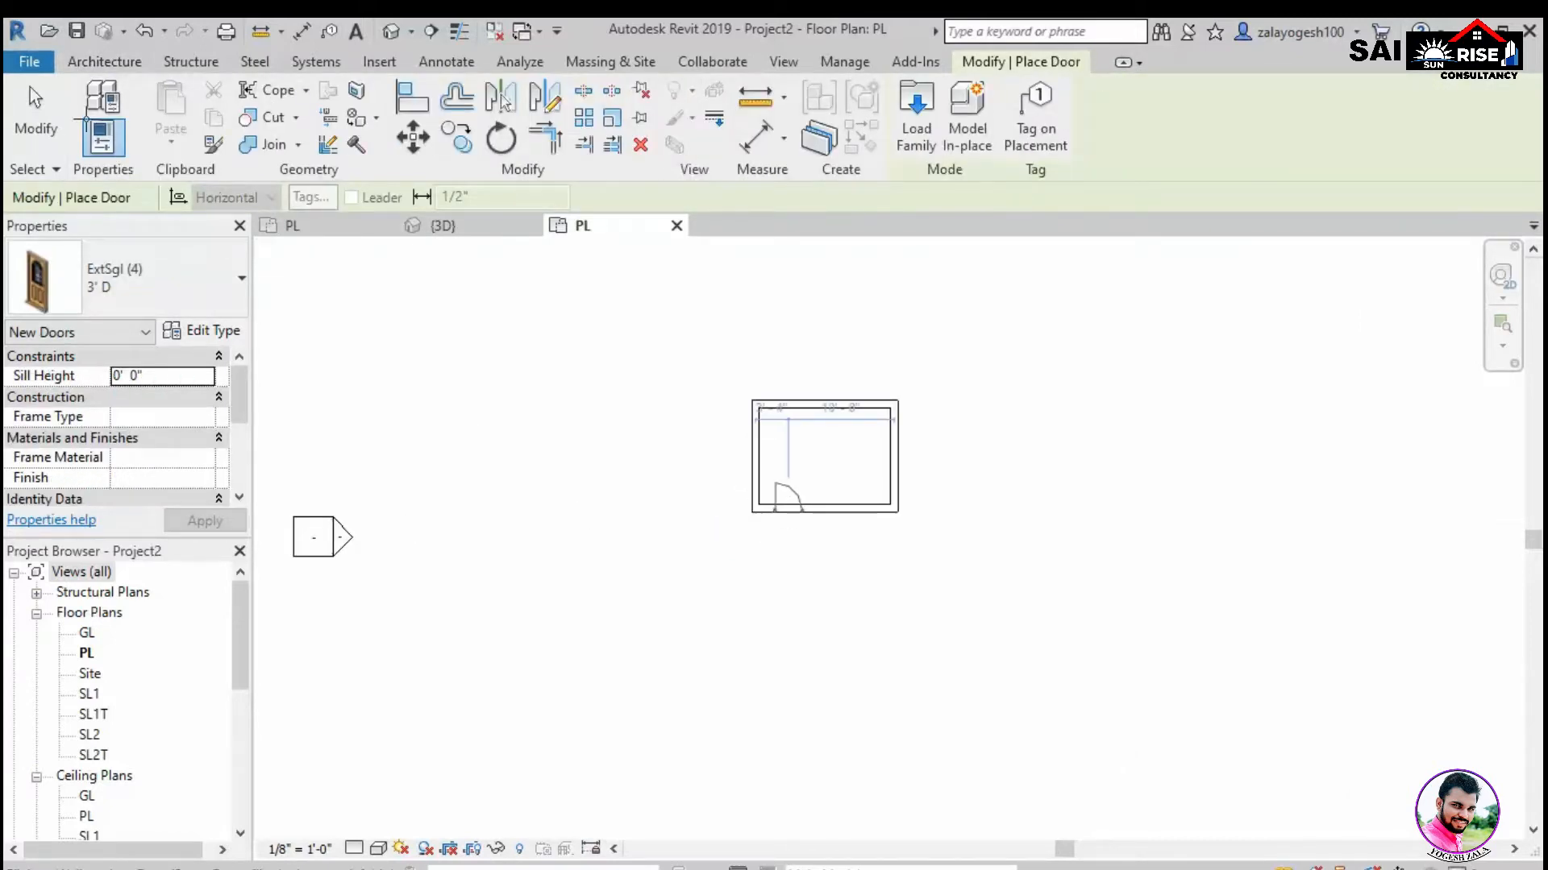
Place an Awning - 2LT (AUS) 5' W window near the middle of the room's east wall.
click(104, 61)
click(194, 109)
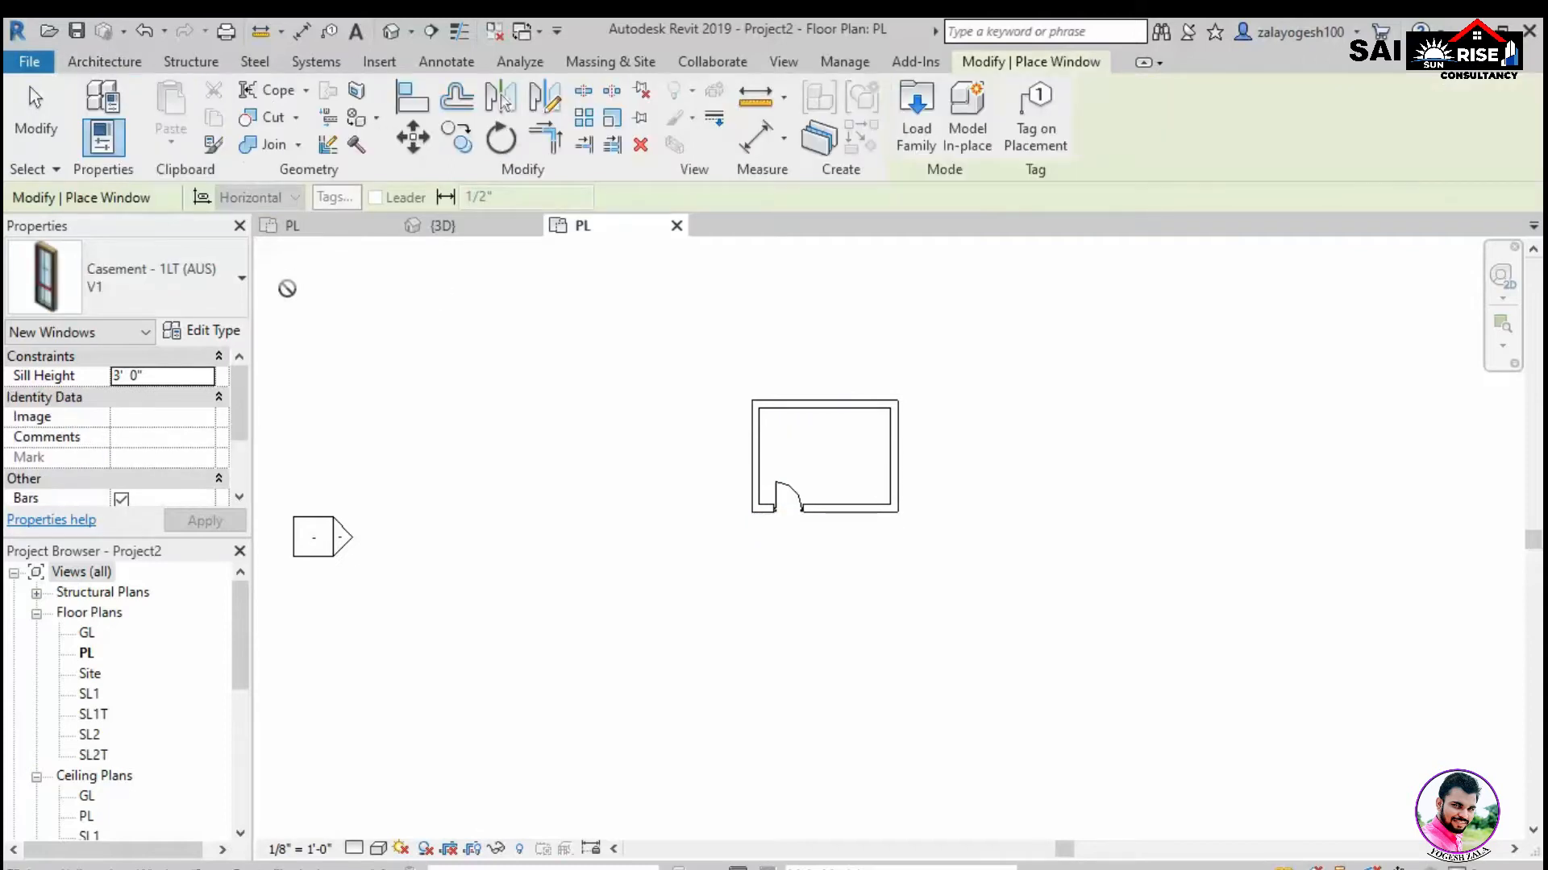
click(161, 278)
click(121, 431)
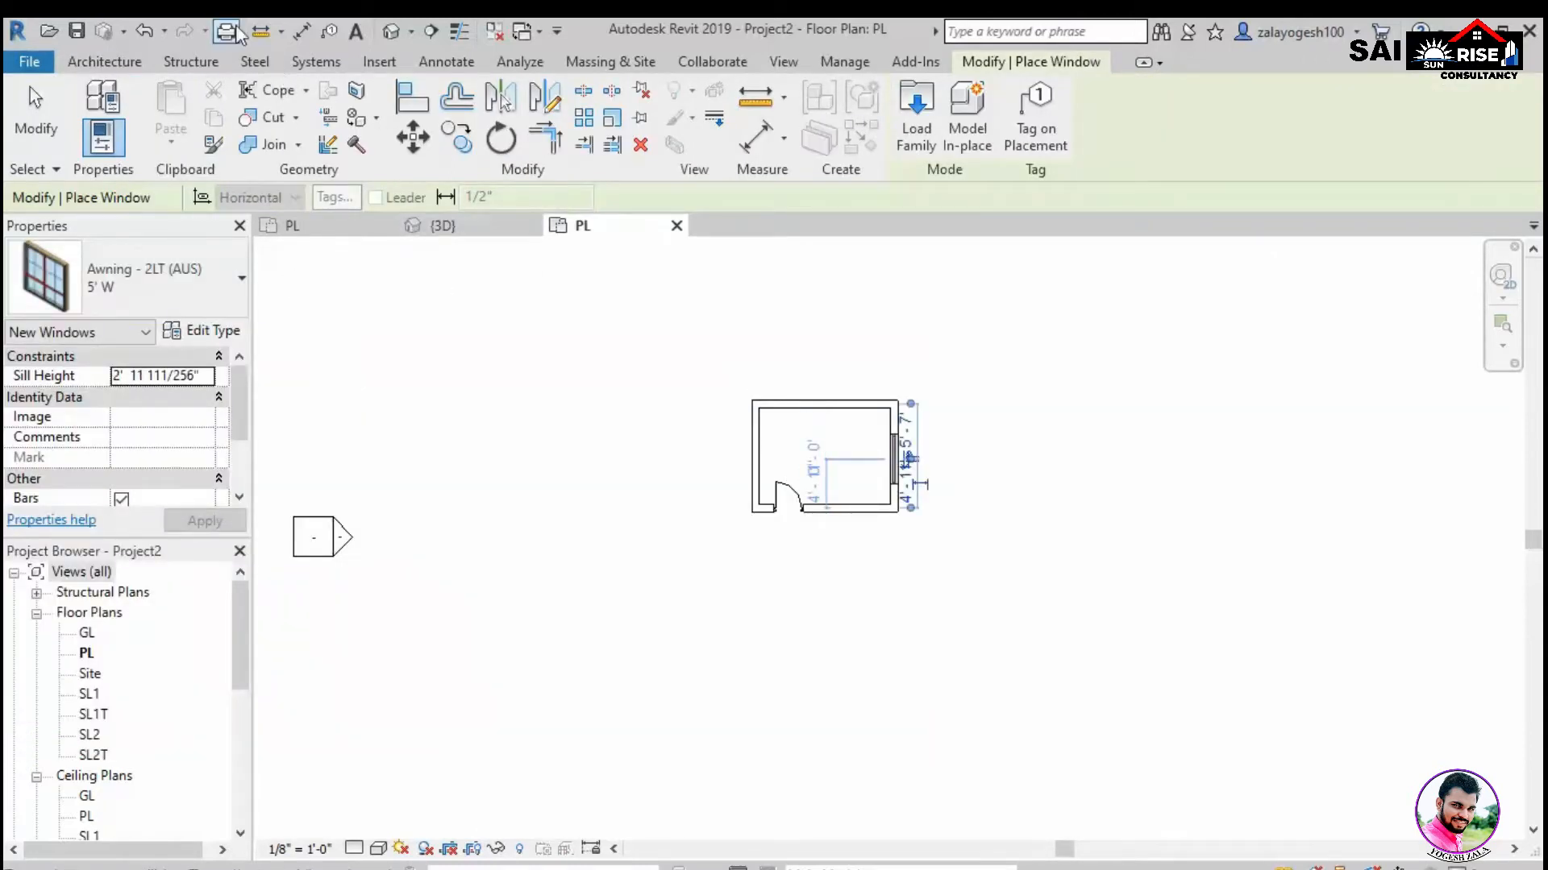
Open the default 3D view and change its visual style to show the room with solid, coloured surfaces.
click(391, 31)
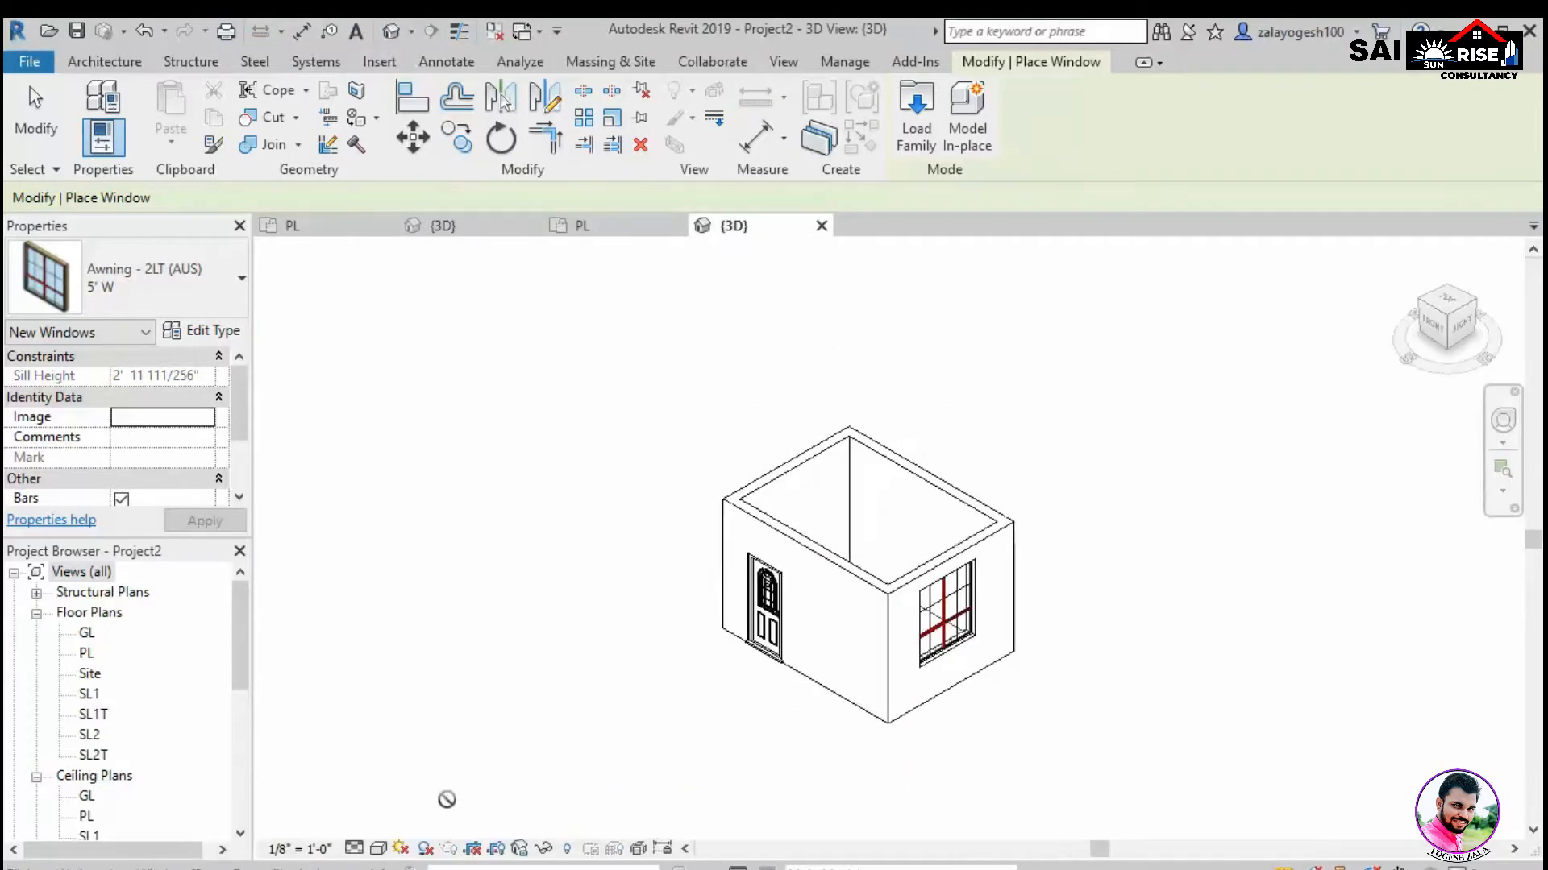
key(Escape)
click(378, 849)
click(419, 800)
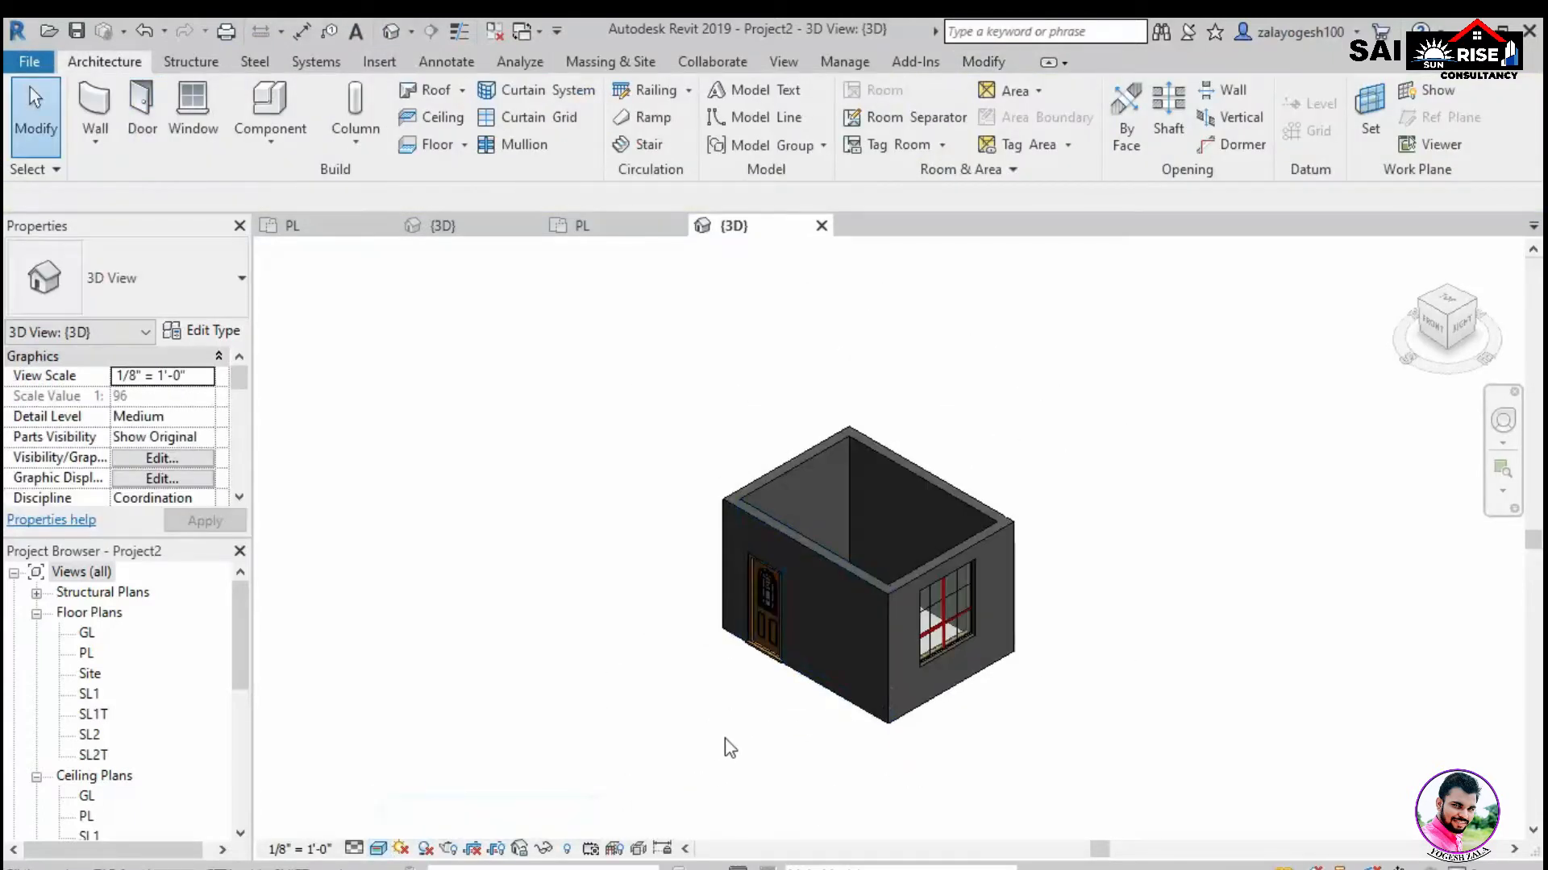
shift+middle_drag(673, 745, 887, 773)
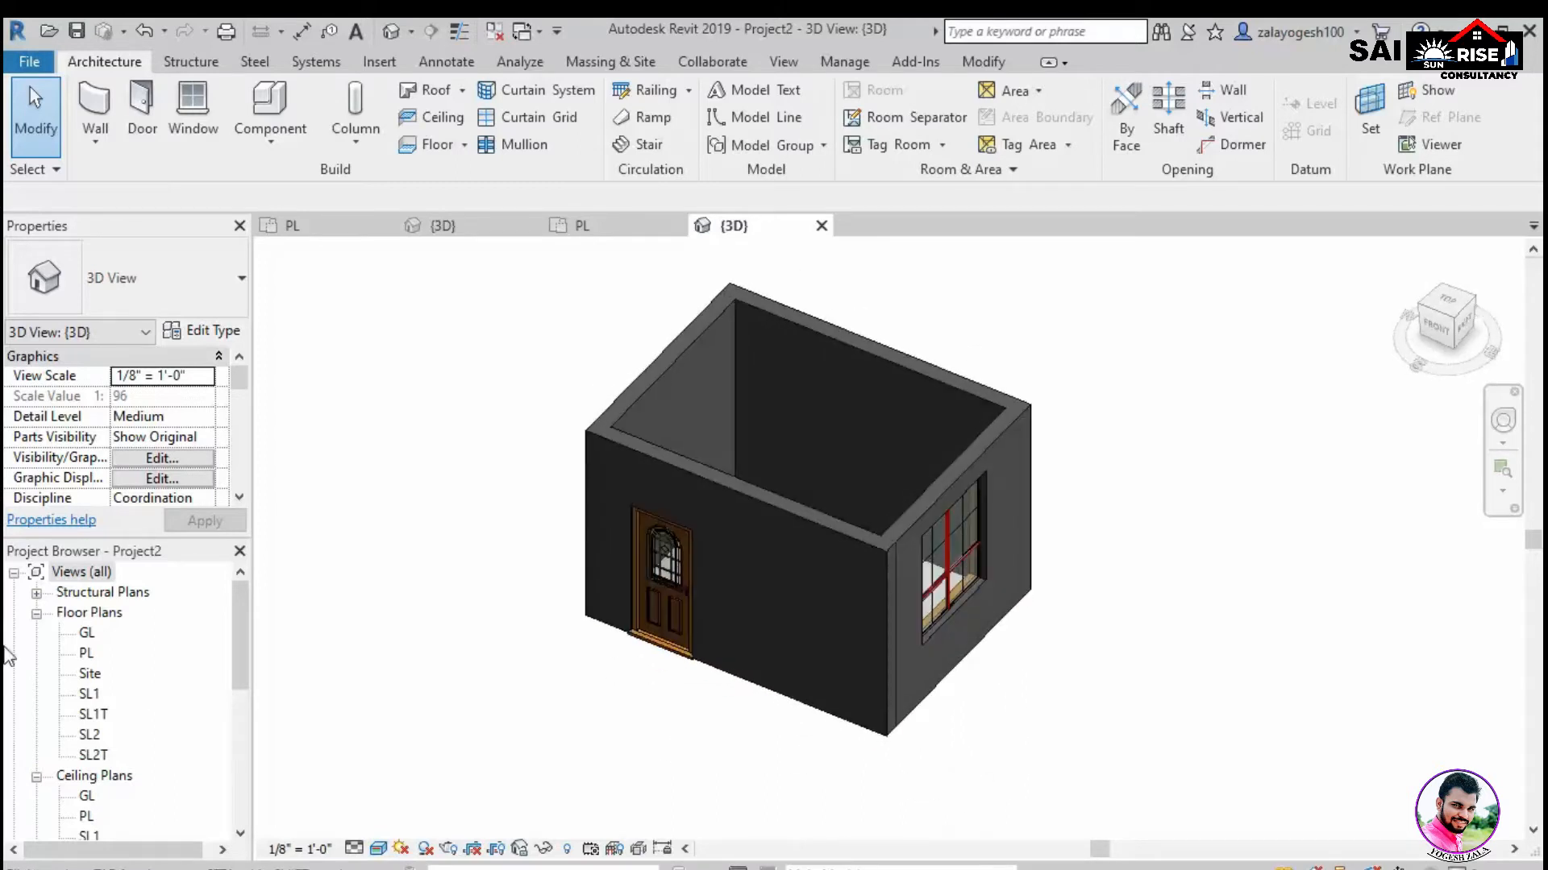
Return to the PL floor plan and bring up the available floor creation options.
double_click(86, 655)
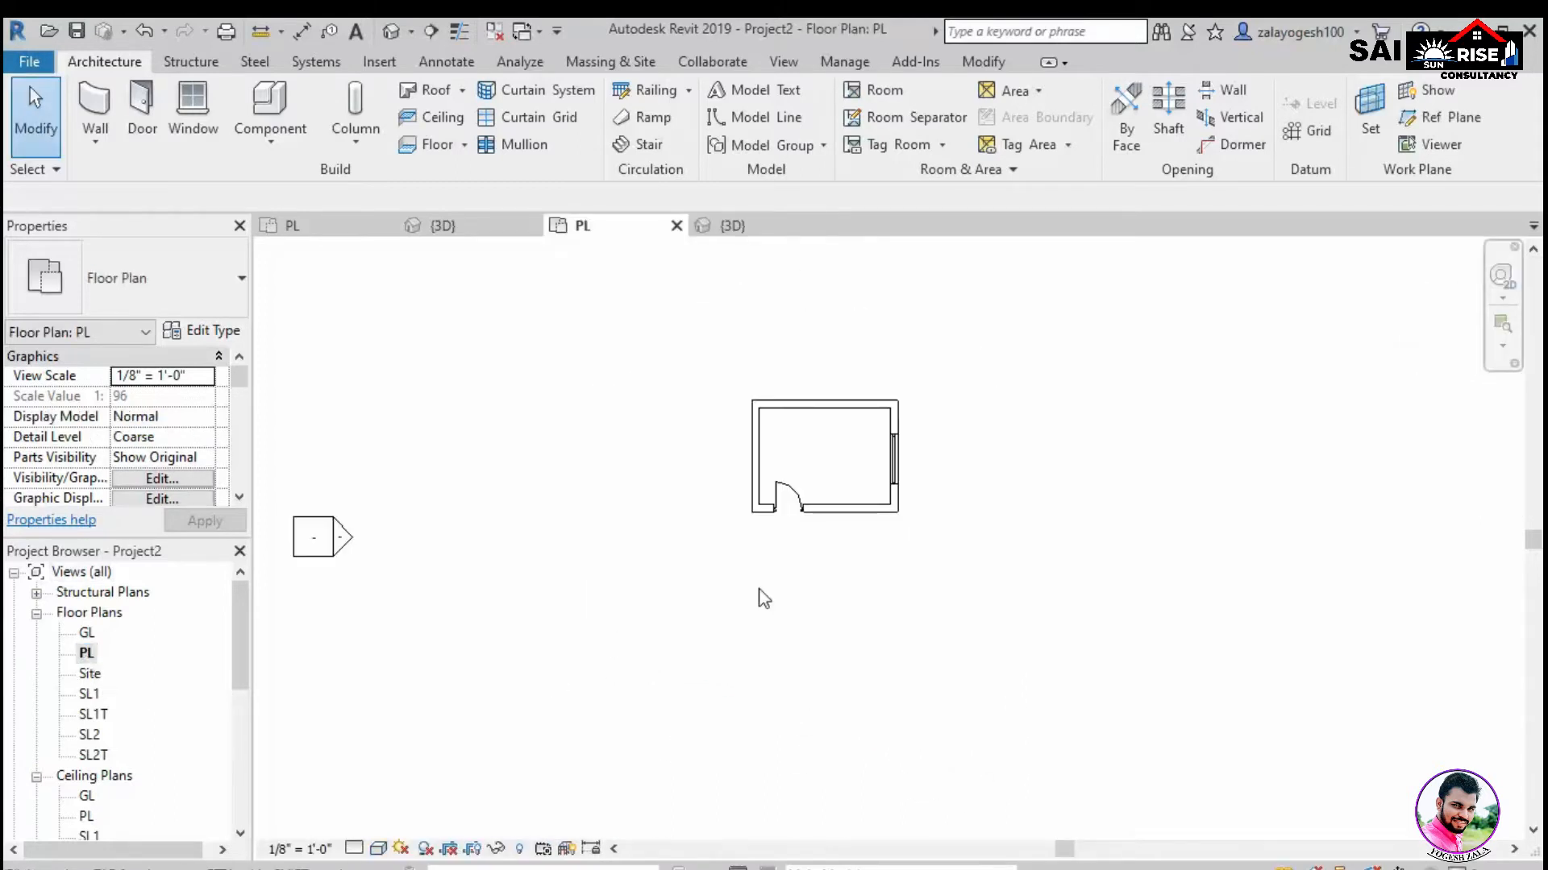
scroll(844, 516, up, 2)
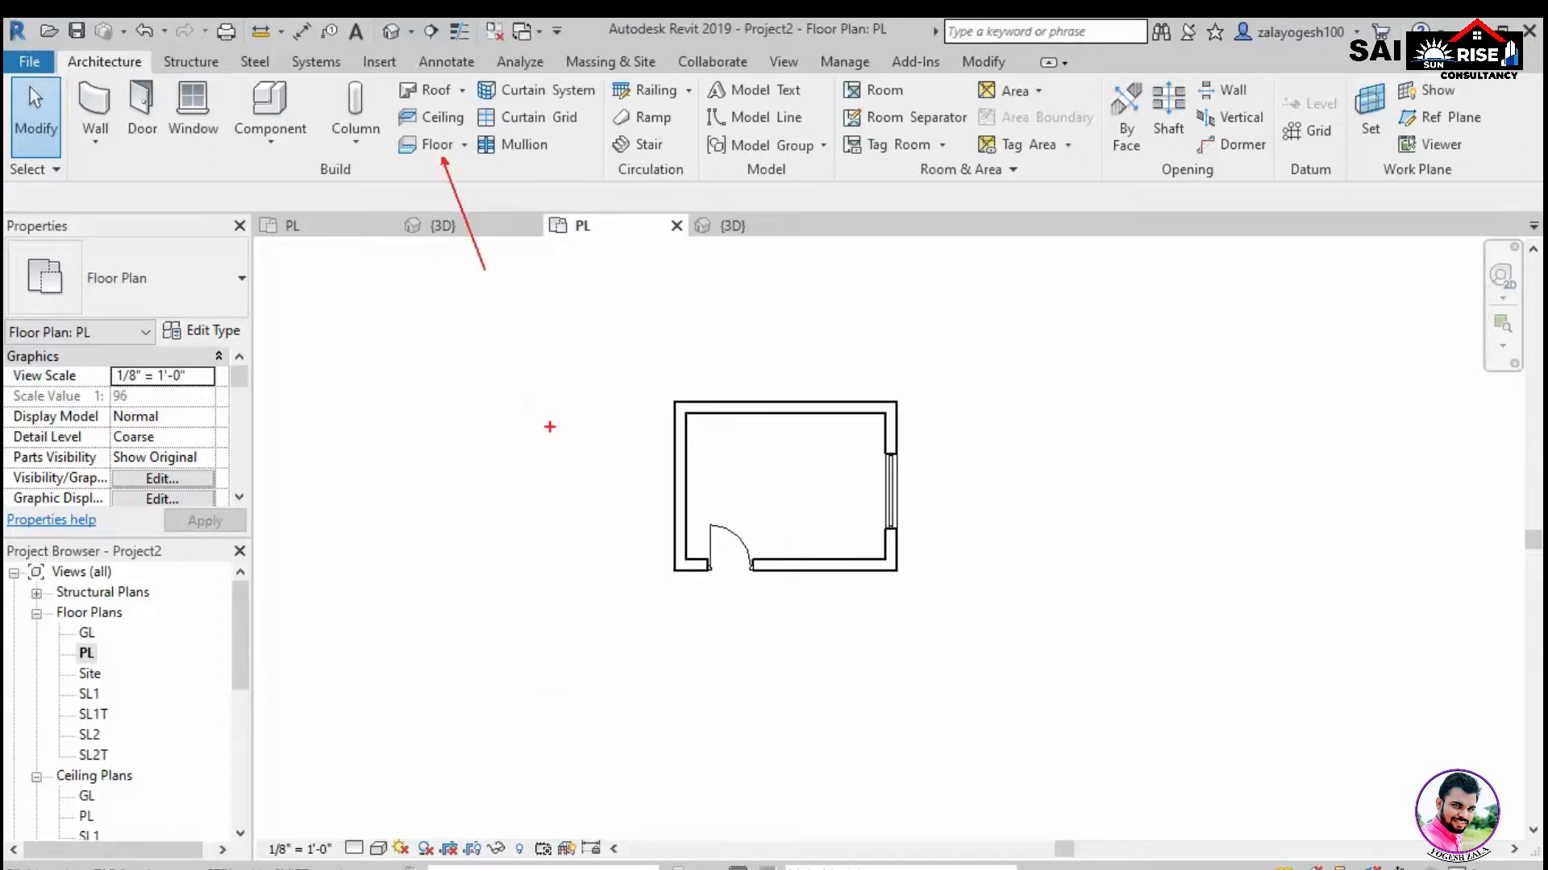
click(464, 145)
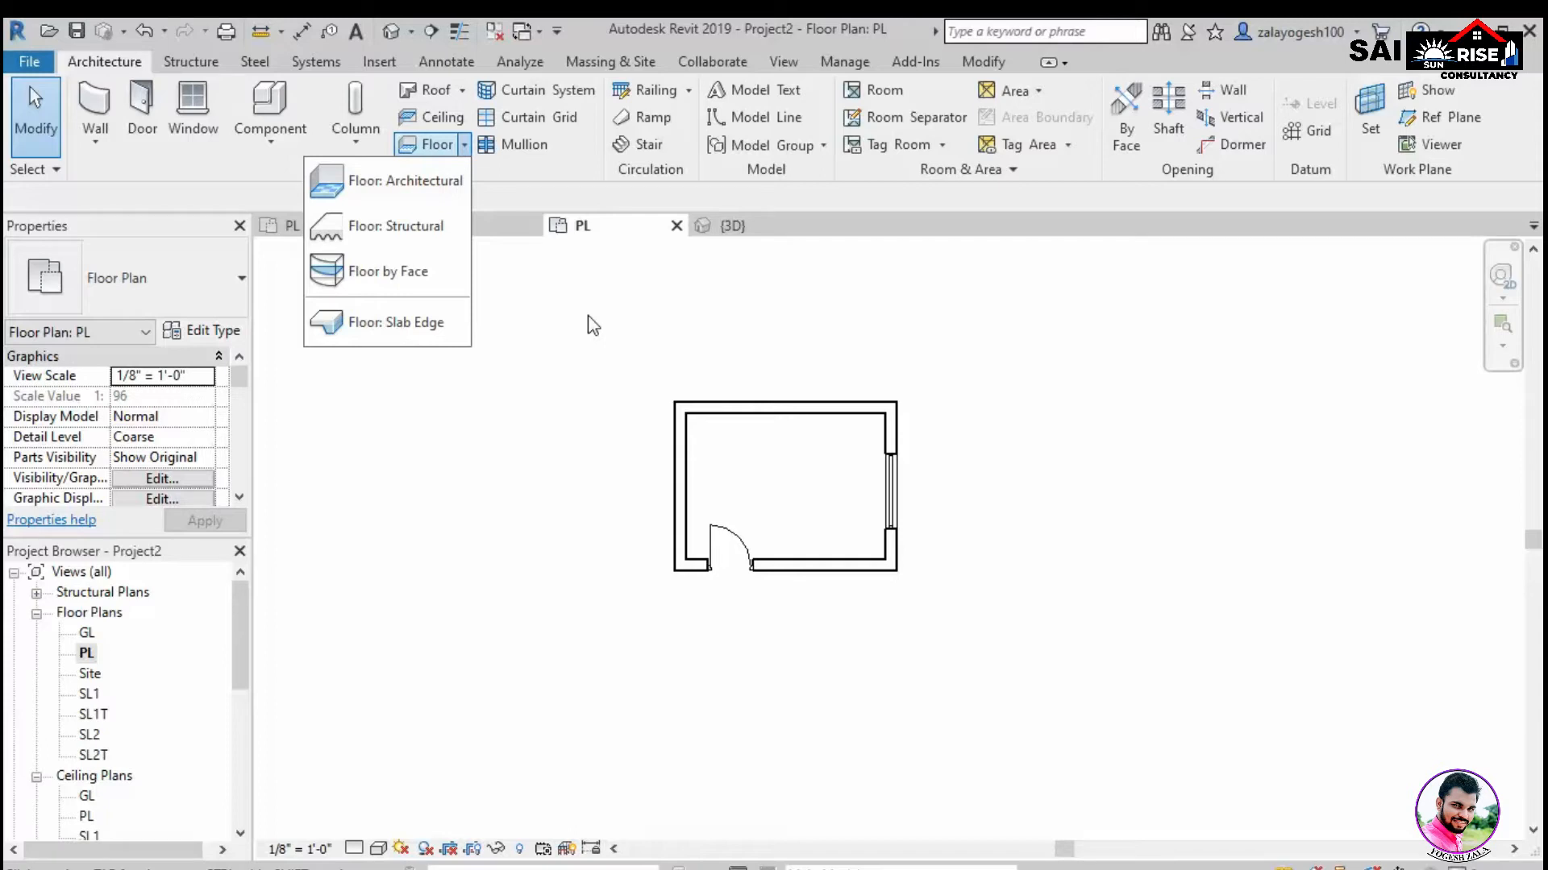
drag(456, 195, 513, 280)
drag(435, 236, 535, 367)
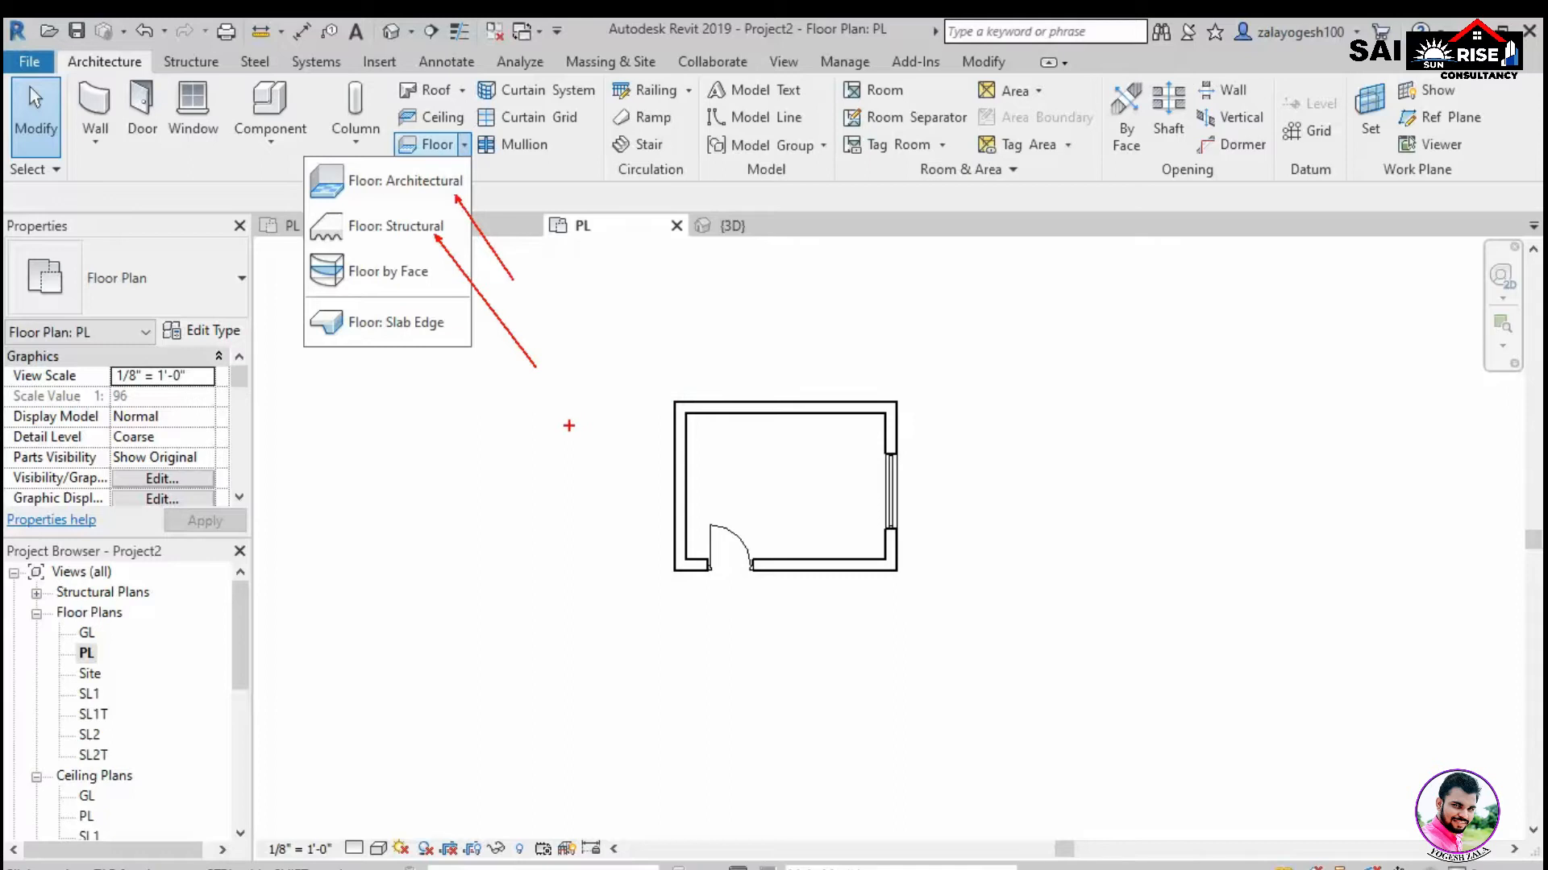
drag(440, 291, 530, 416)
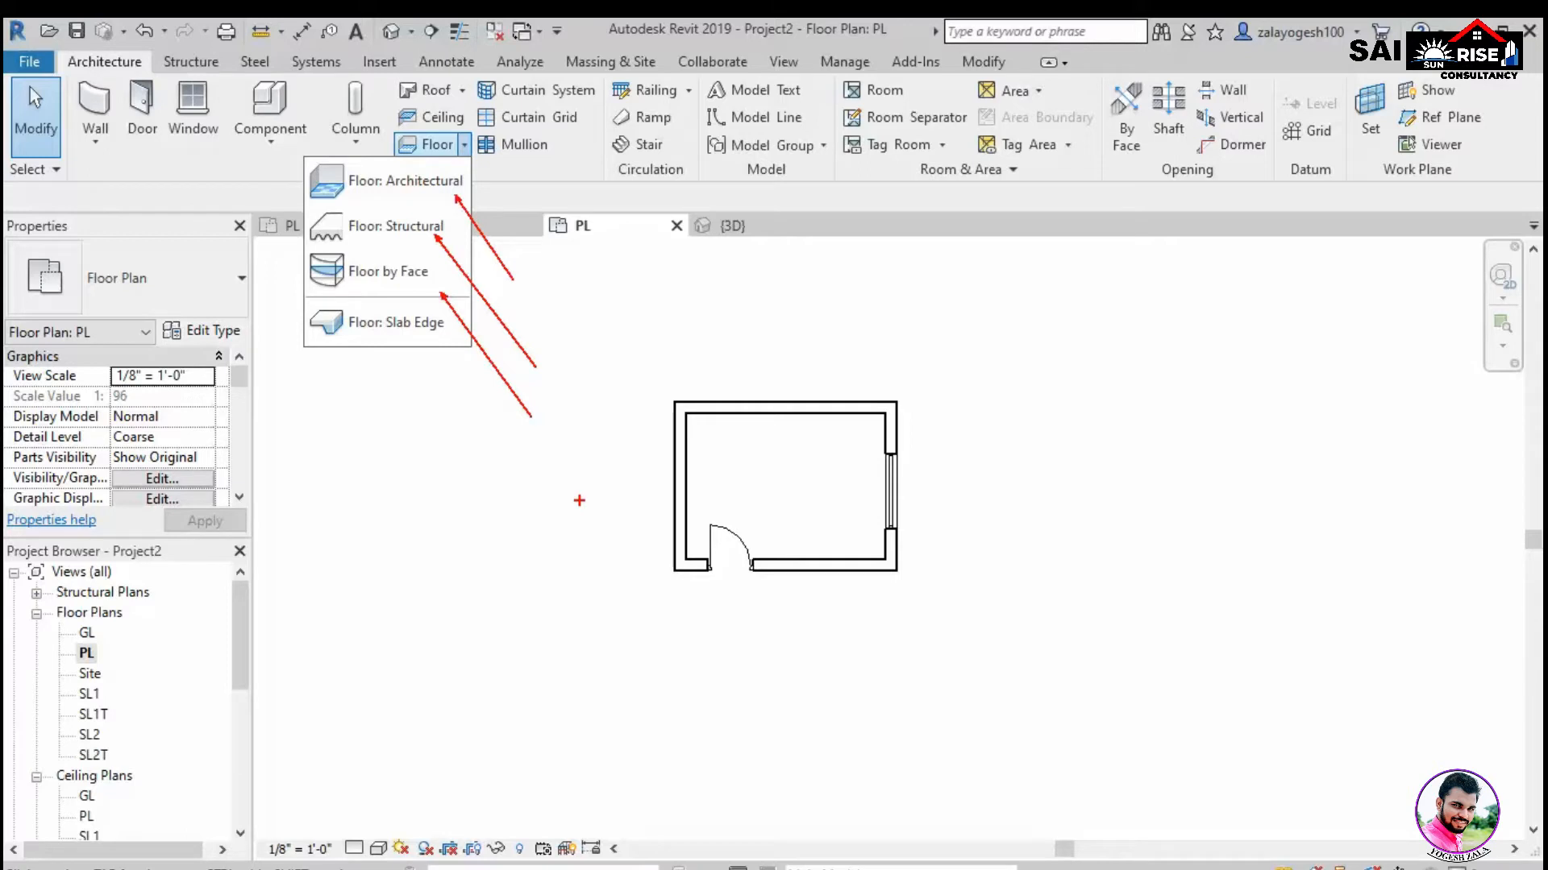
drag(444, 334, 537, 504)
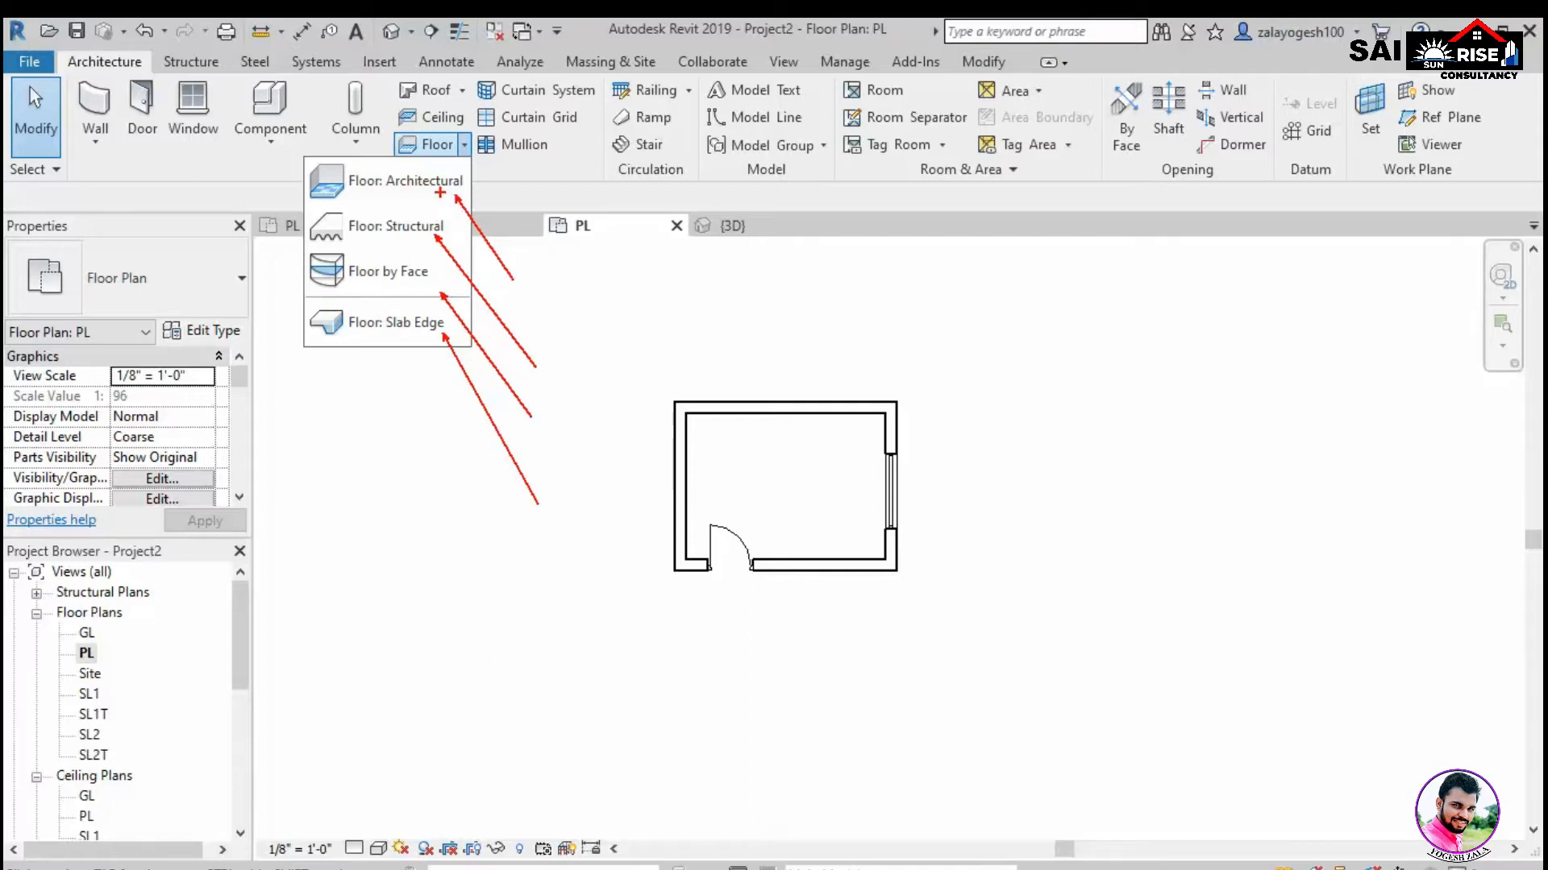
key(Escape)
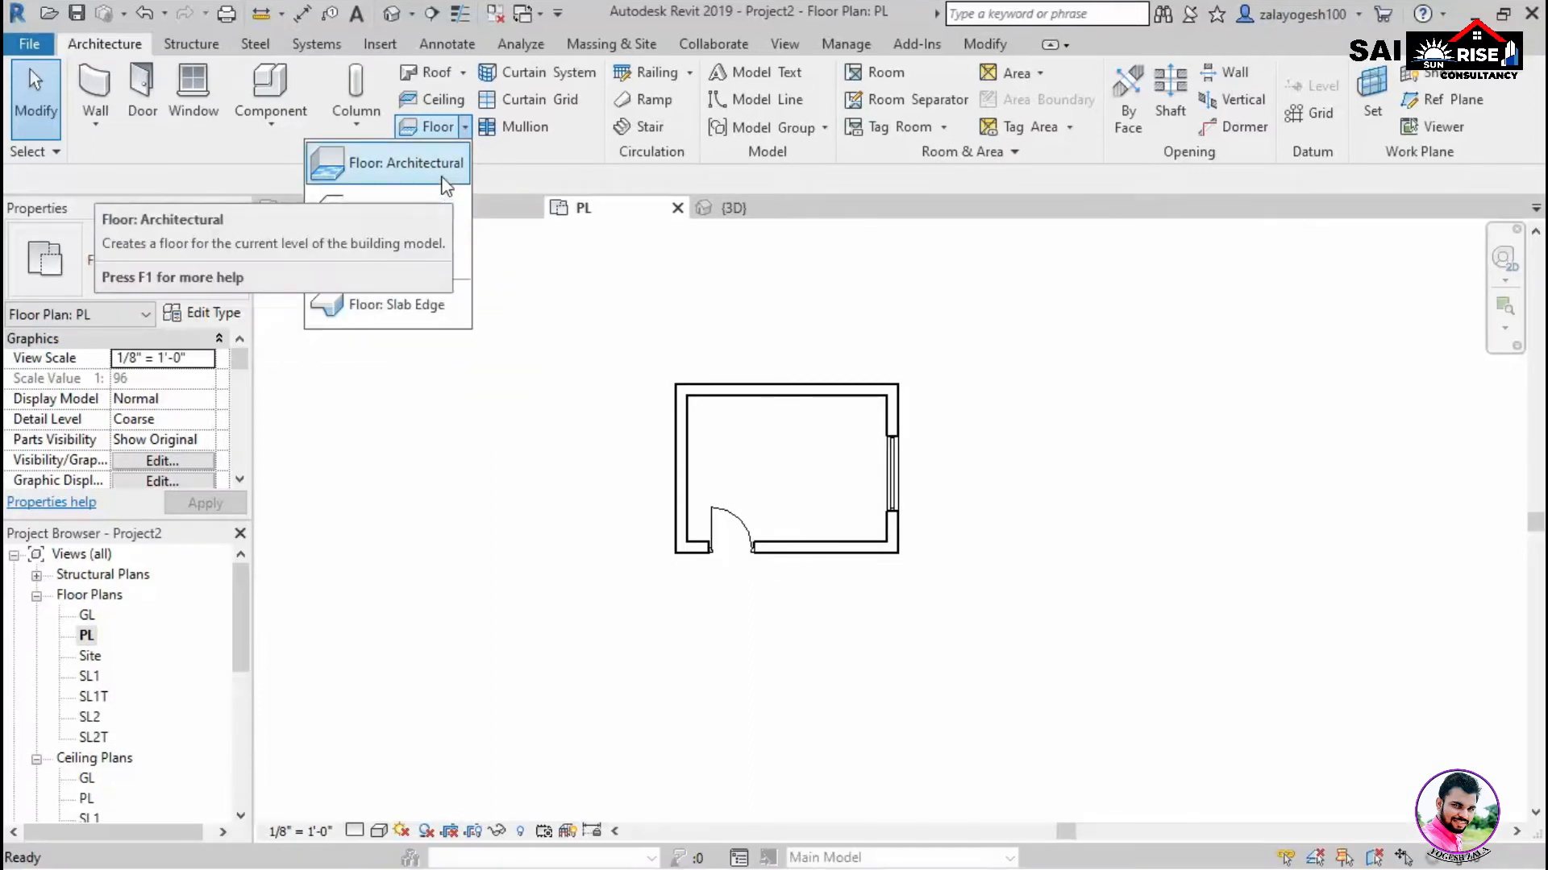
Create an architectural Generic - 12" floor with a rectangular boundary offset 3' 0" around the room, extending well past the door wall.
click(442, 182)
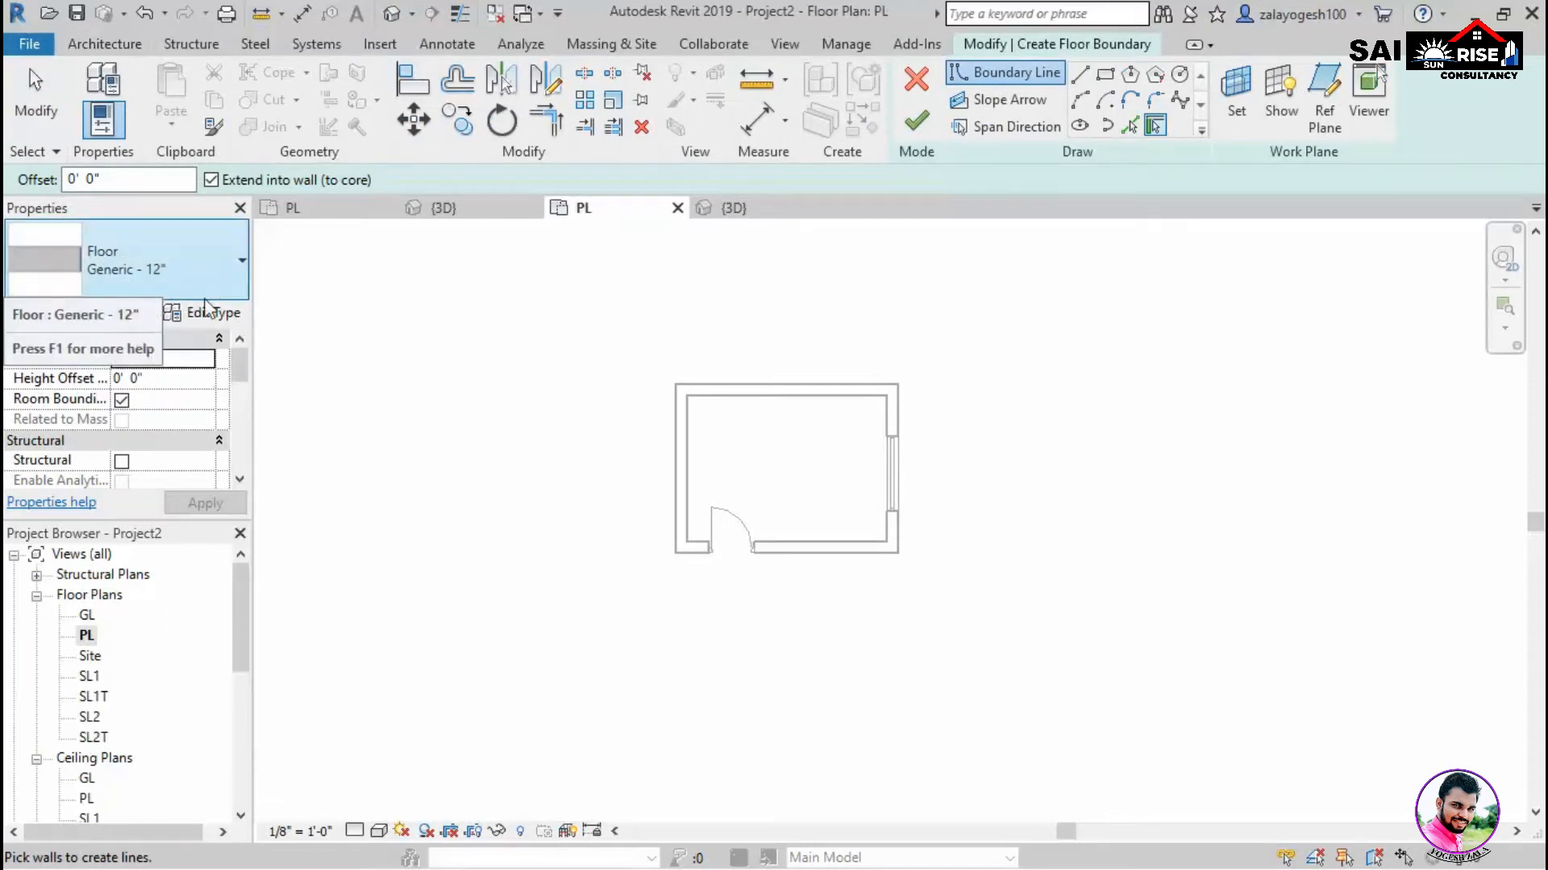
click(1105, 74)
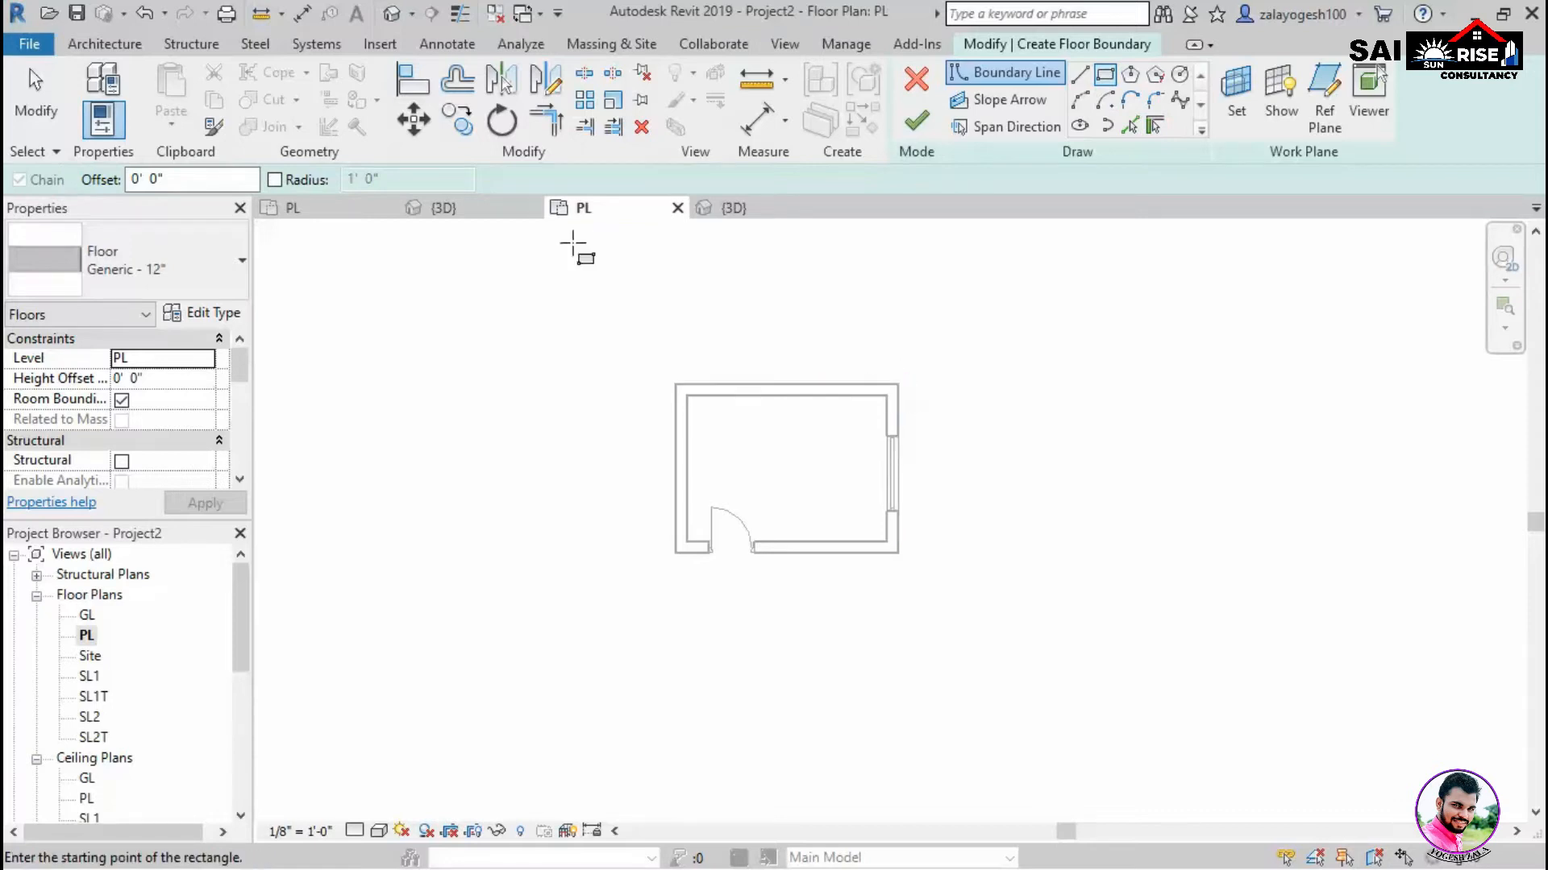
click(190, 179)
text(6)
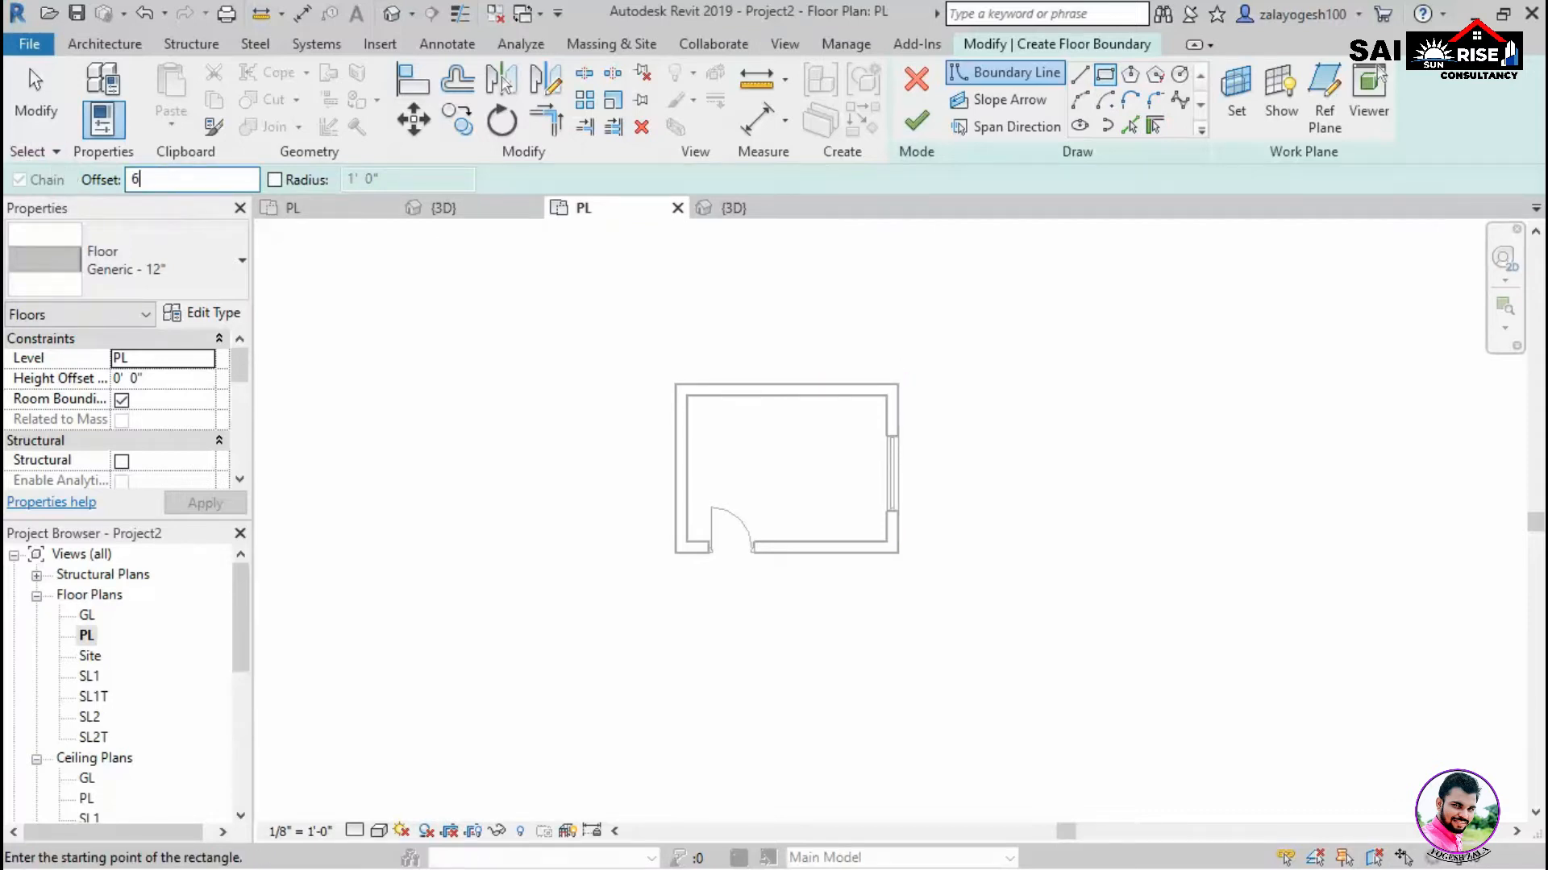
click(179, 184)
text(3' 0")
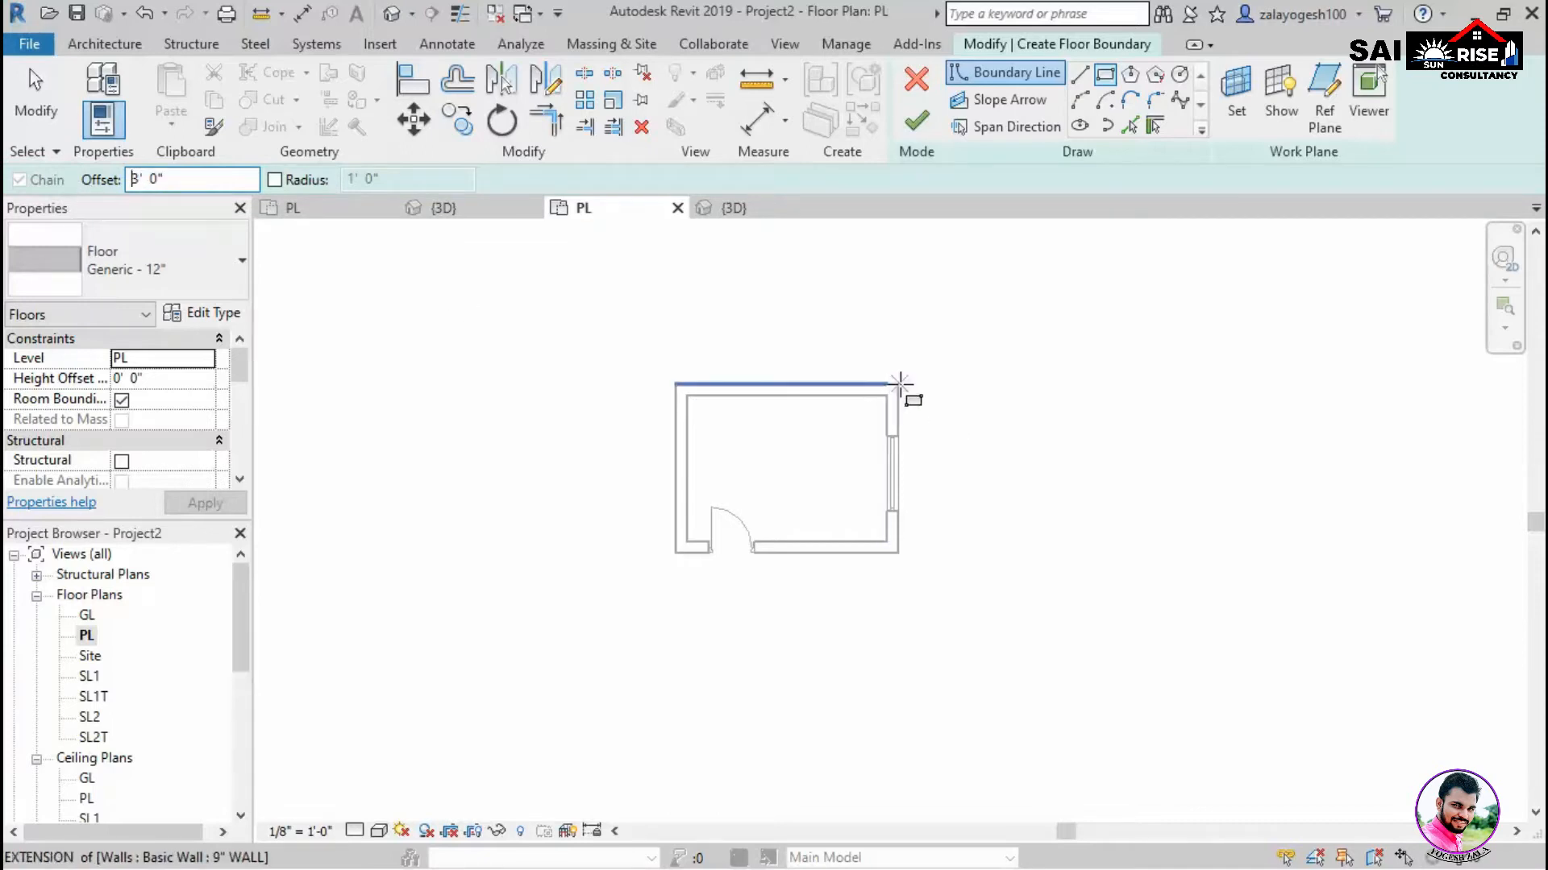
click(896, 385)
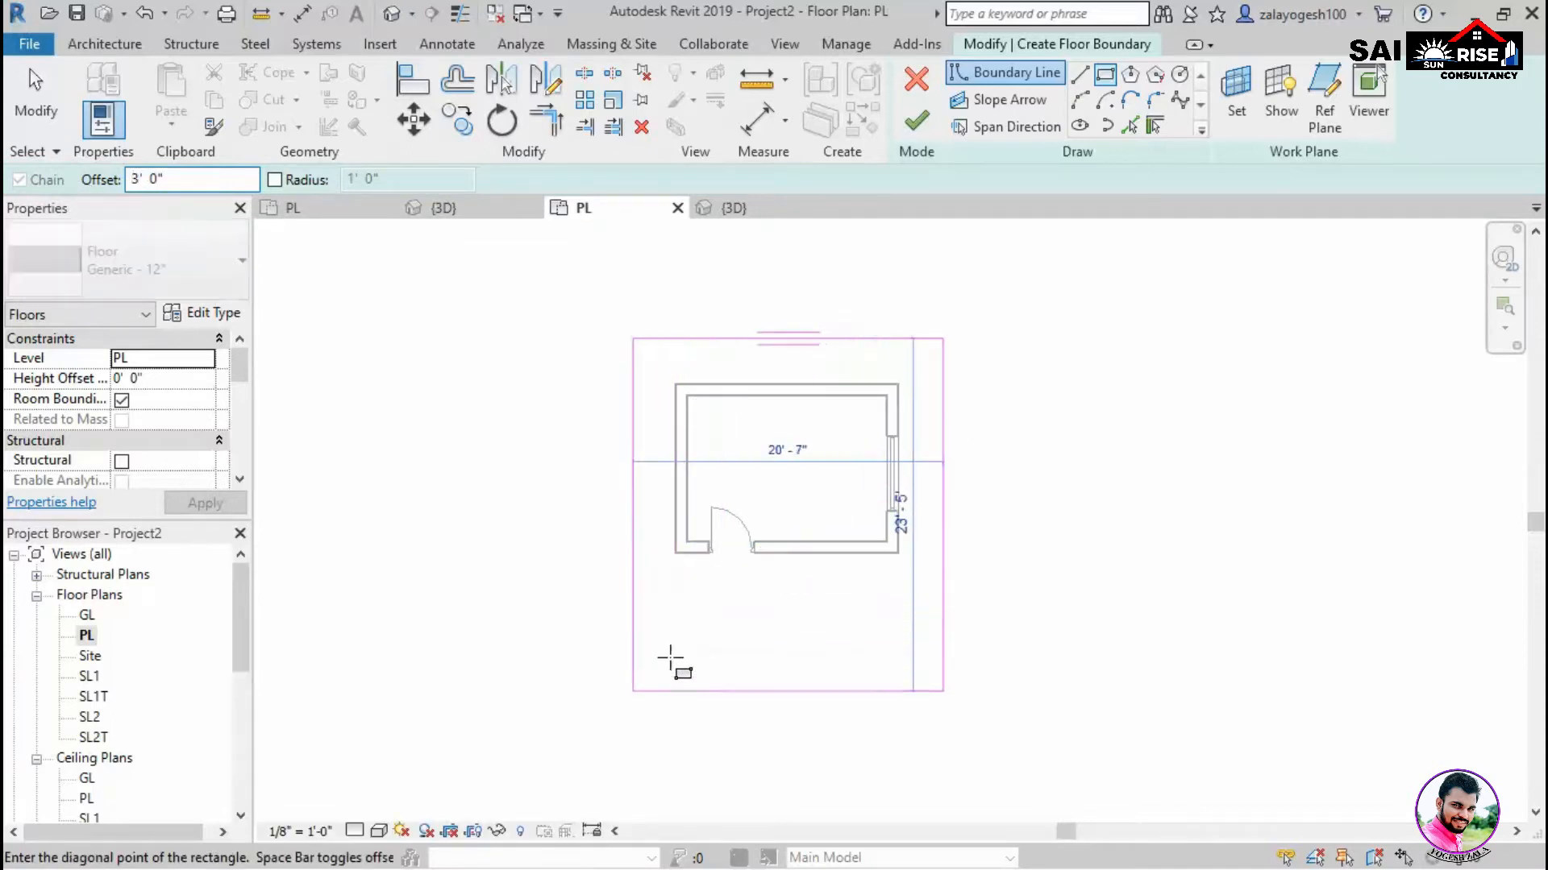
click(674, 690)
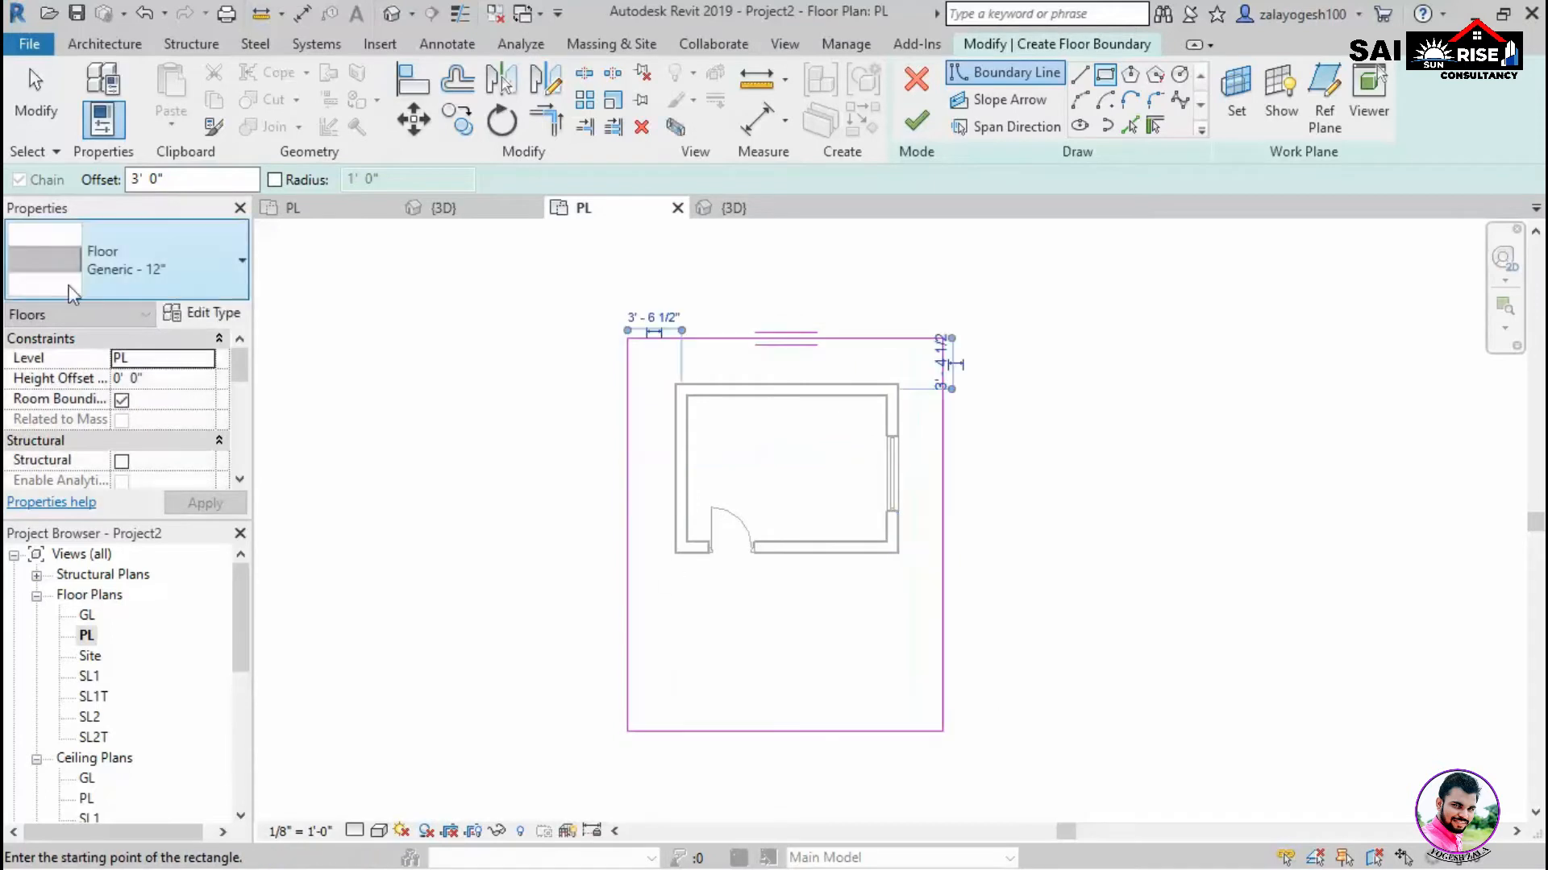
click(916, 123)
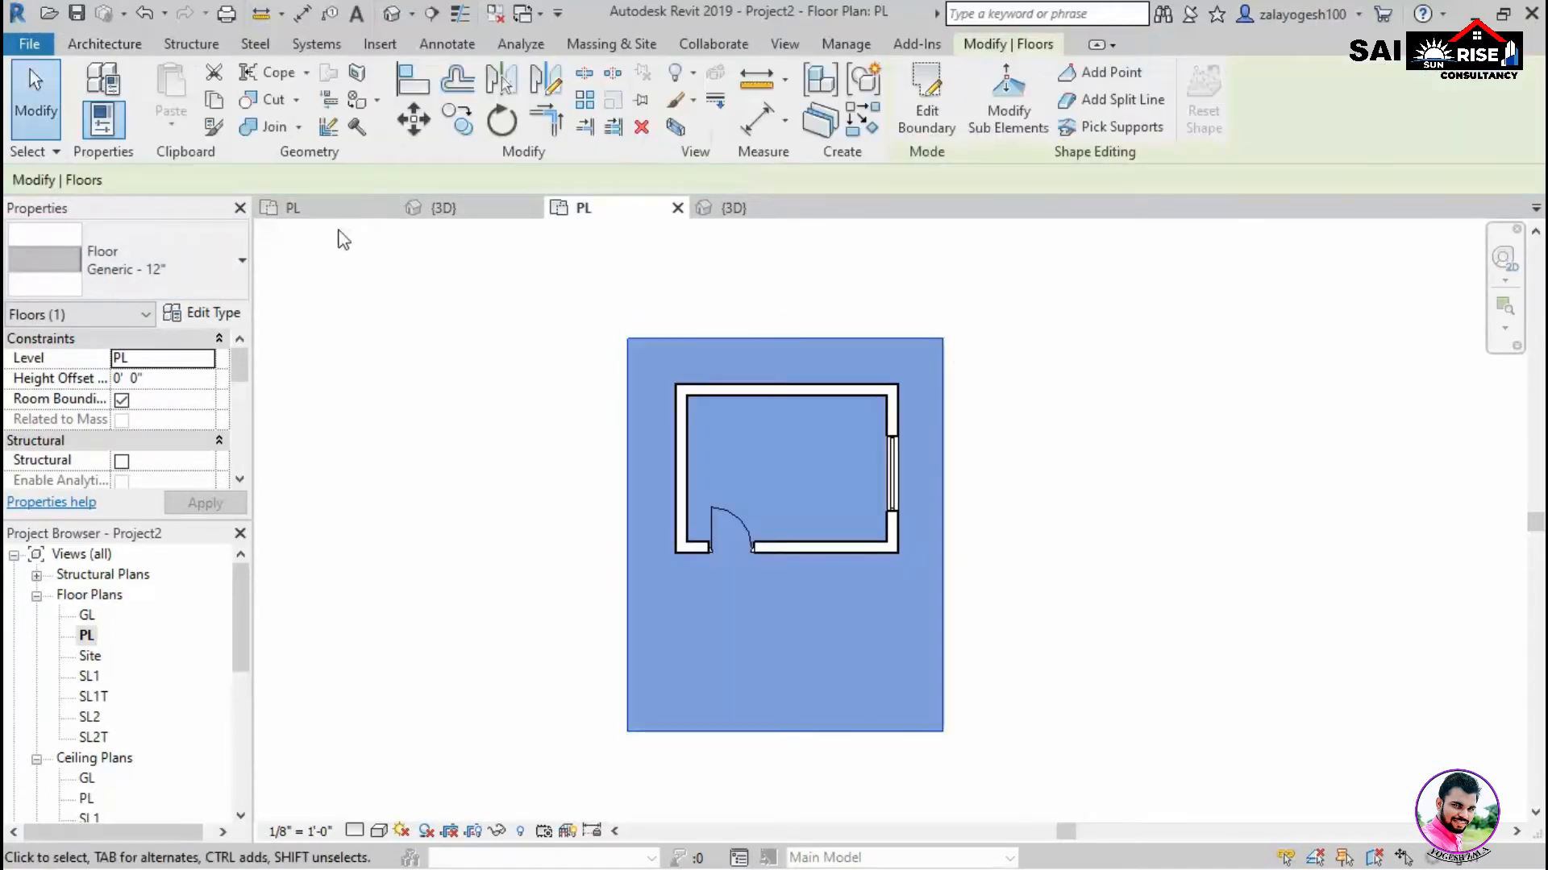
Inspect the floor slab beneath the room in the 3D view from a lower angle.
click(730, 209)
click(1173, 536)
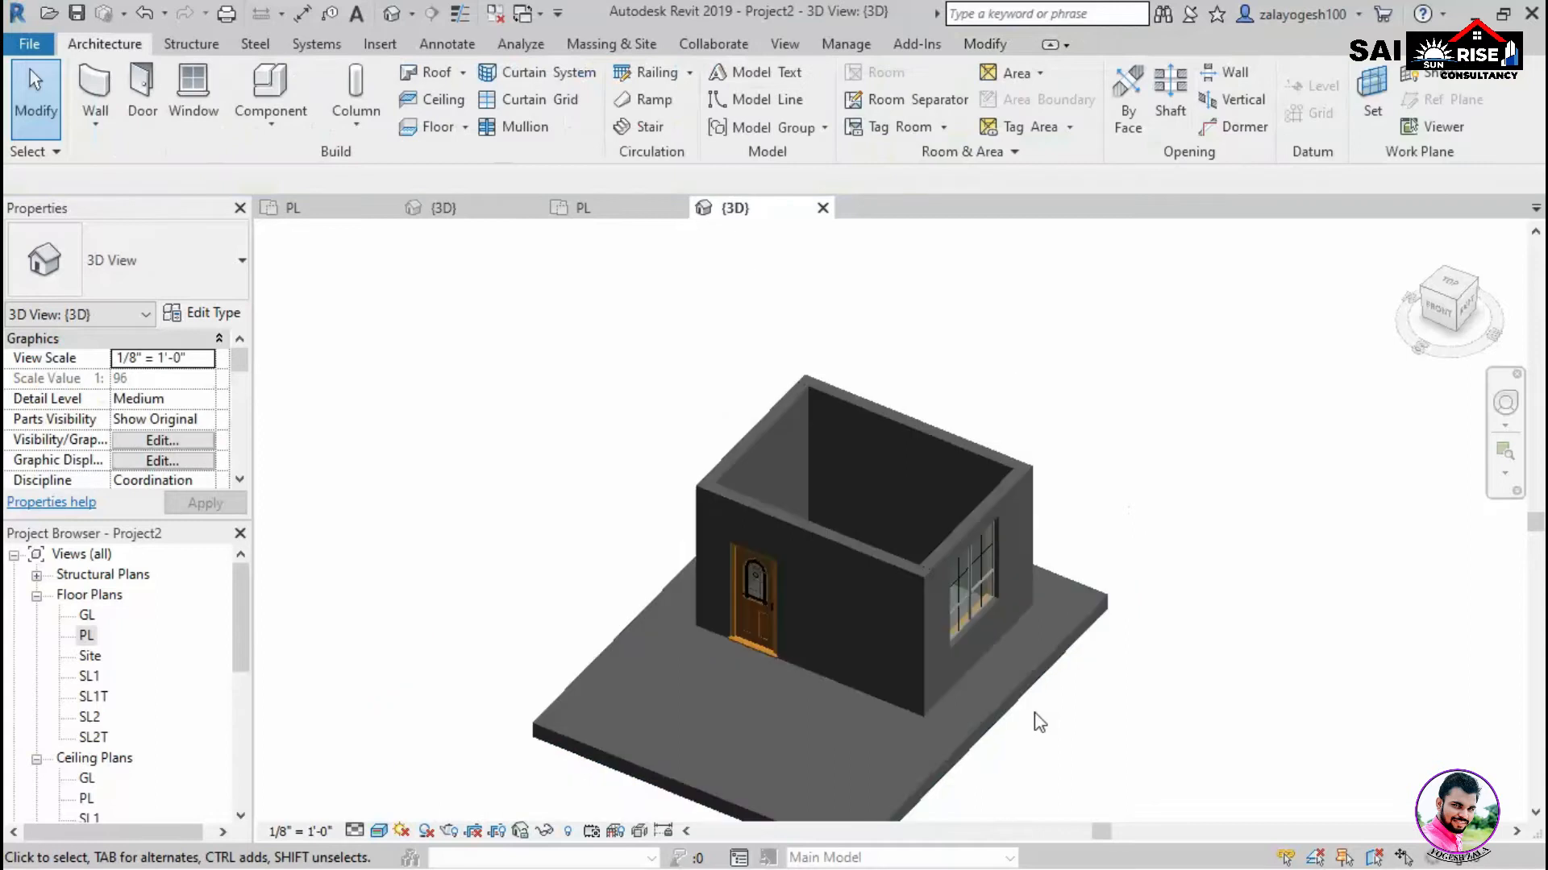
shift+middle_drag(1004, 798, 988, 568)
Open the South elevation and examine the floor slab's position relative to the PL and GL levels.
scroll(149, 666, down, 4)
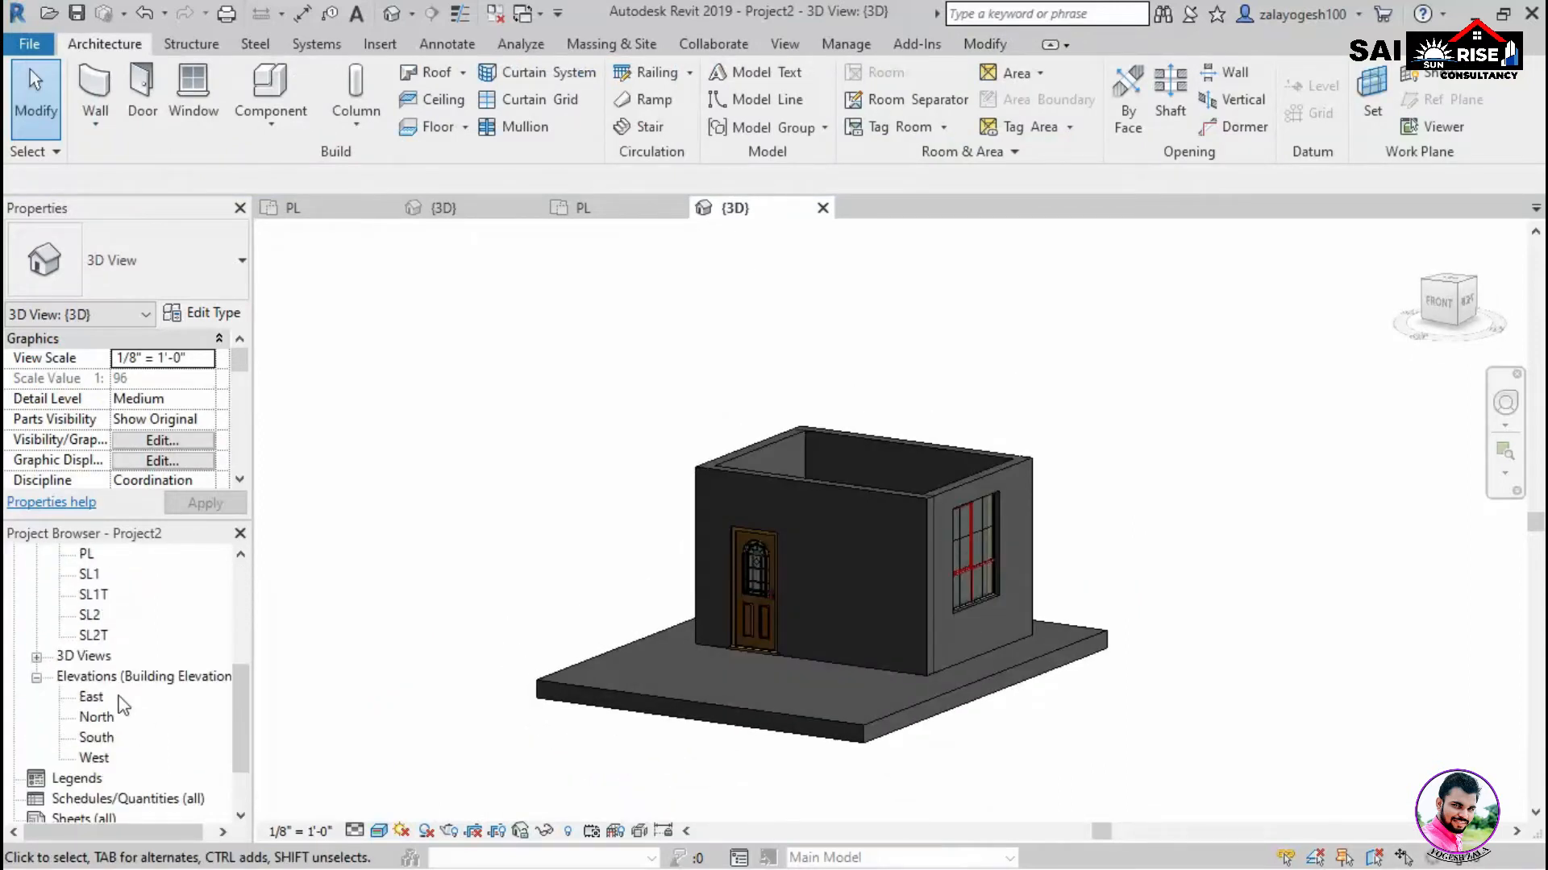
double_click(97, 738)
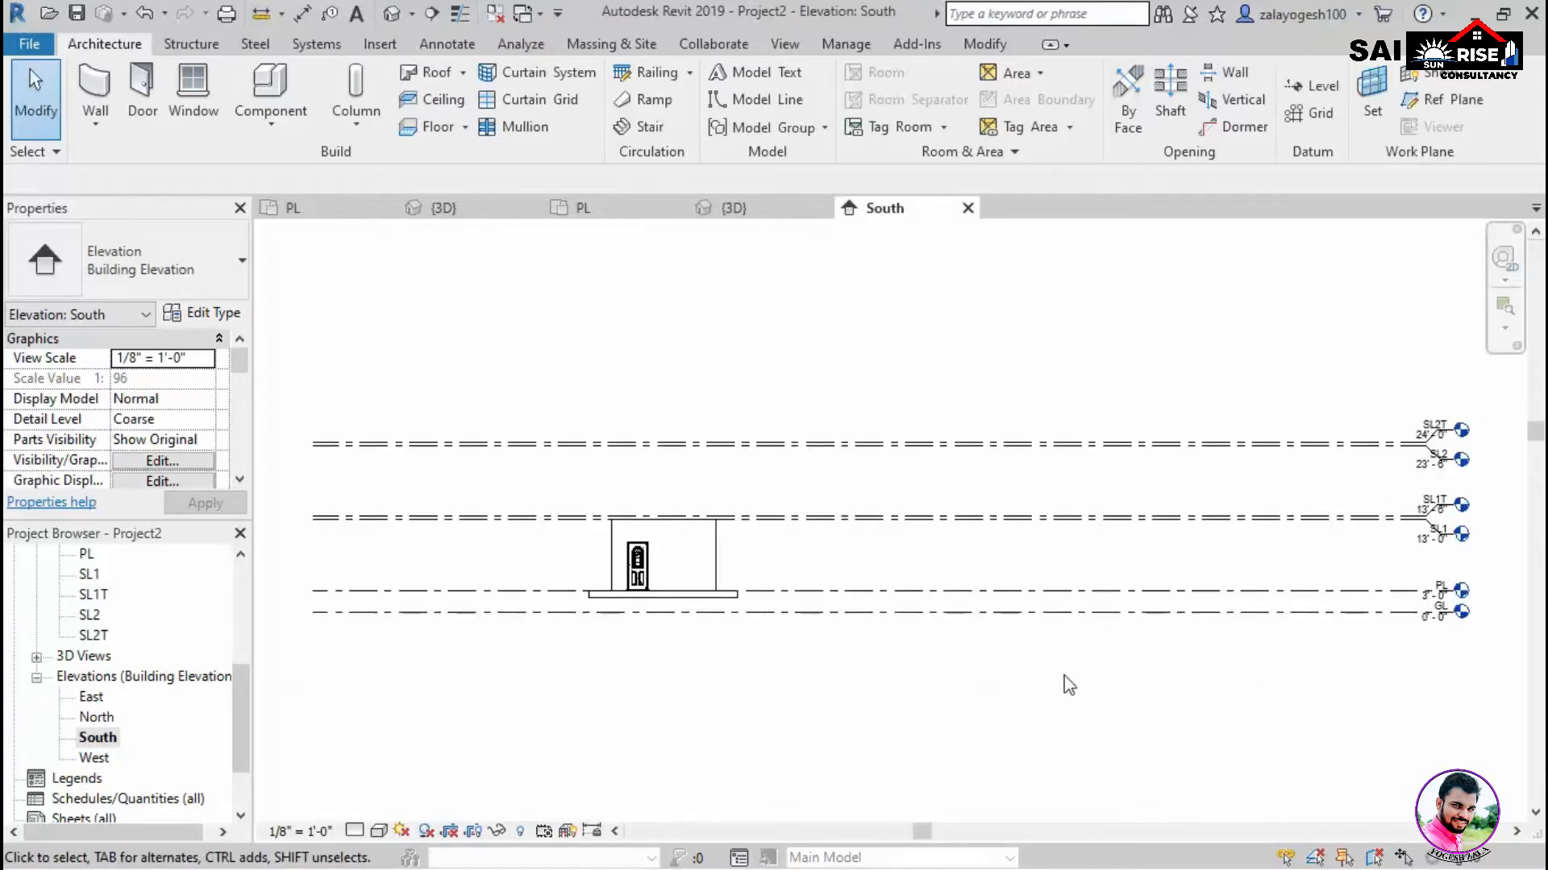
scroll(1388, 594, up, 2)
scroll(1129, 681, down, 1)
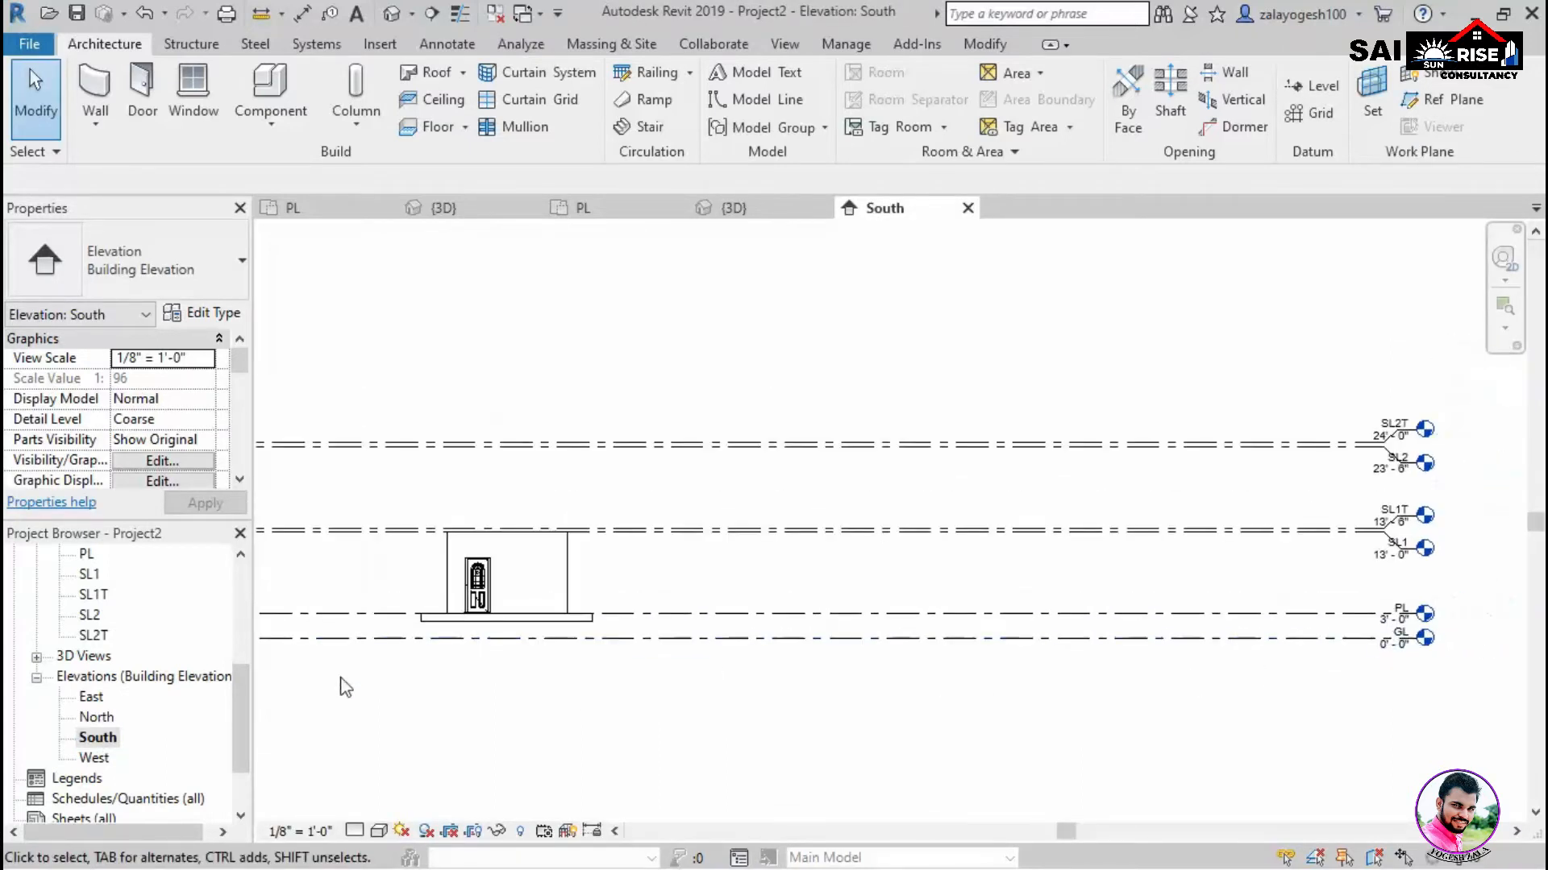
scroll(615, 625, up, 1)
scroll(476, 632, up, 1)
scroll(637, 644, down, 1)
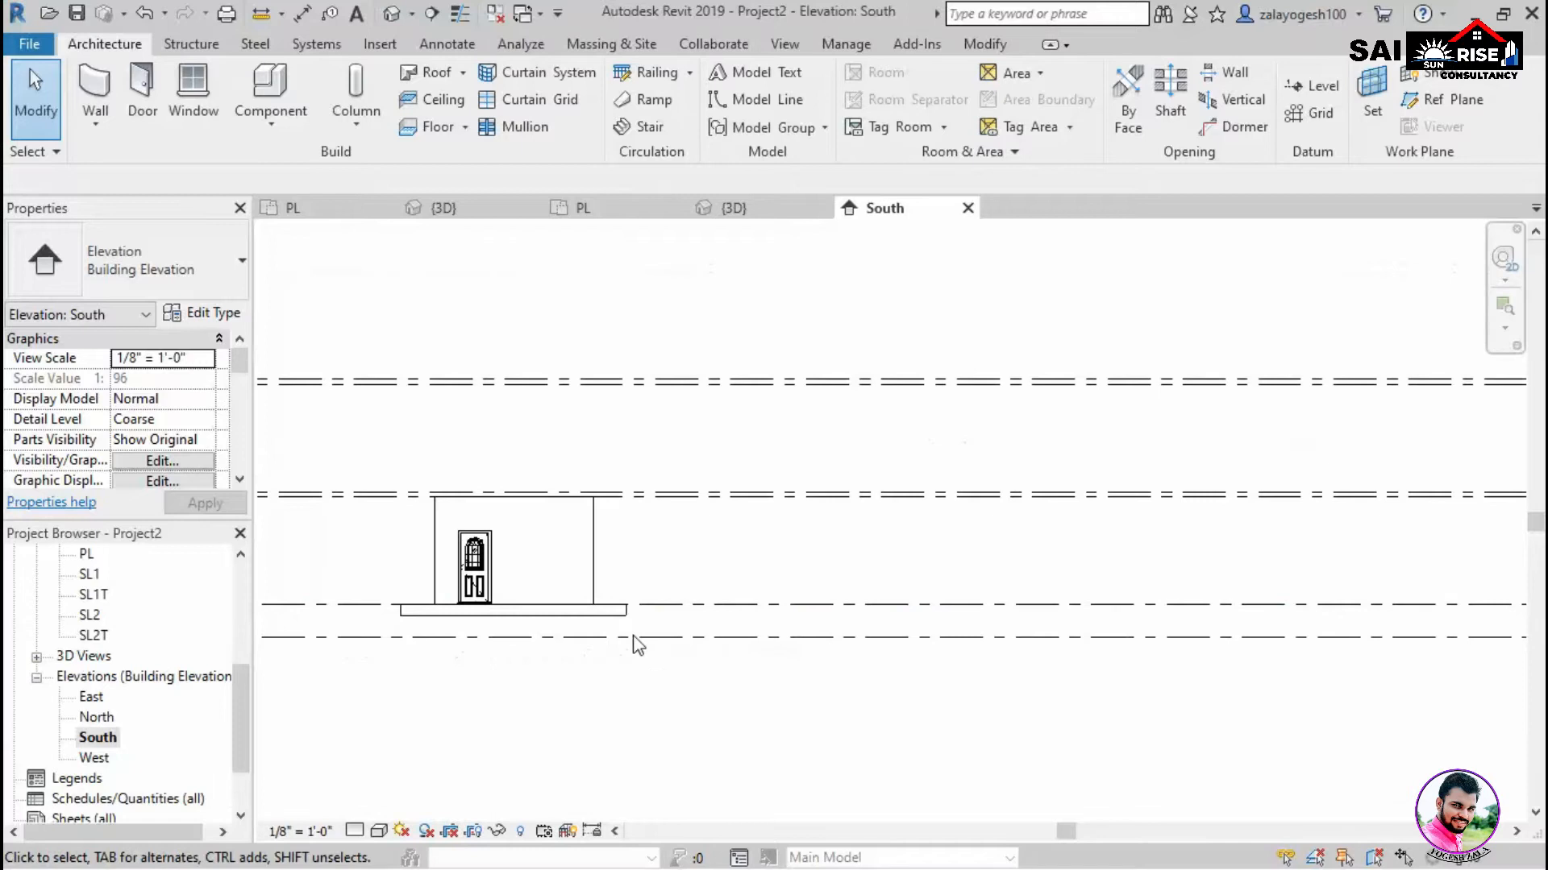
scroll(89, 685, up, 1)
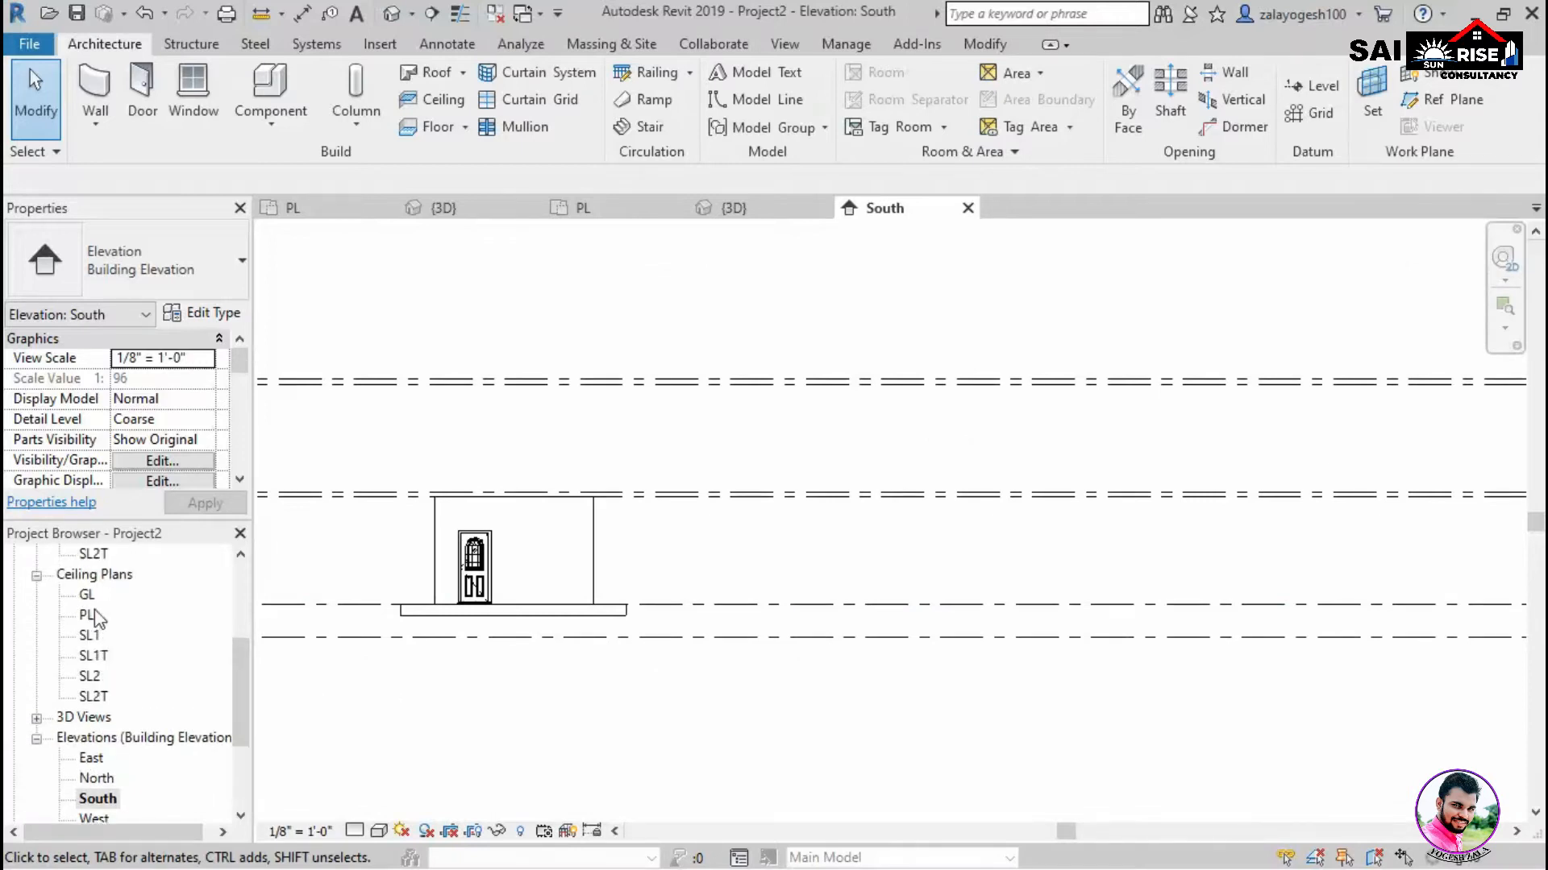
scroll(95, 619, up, 3)
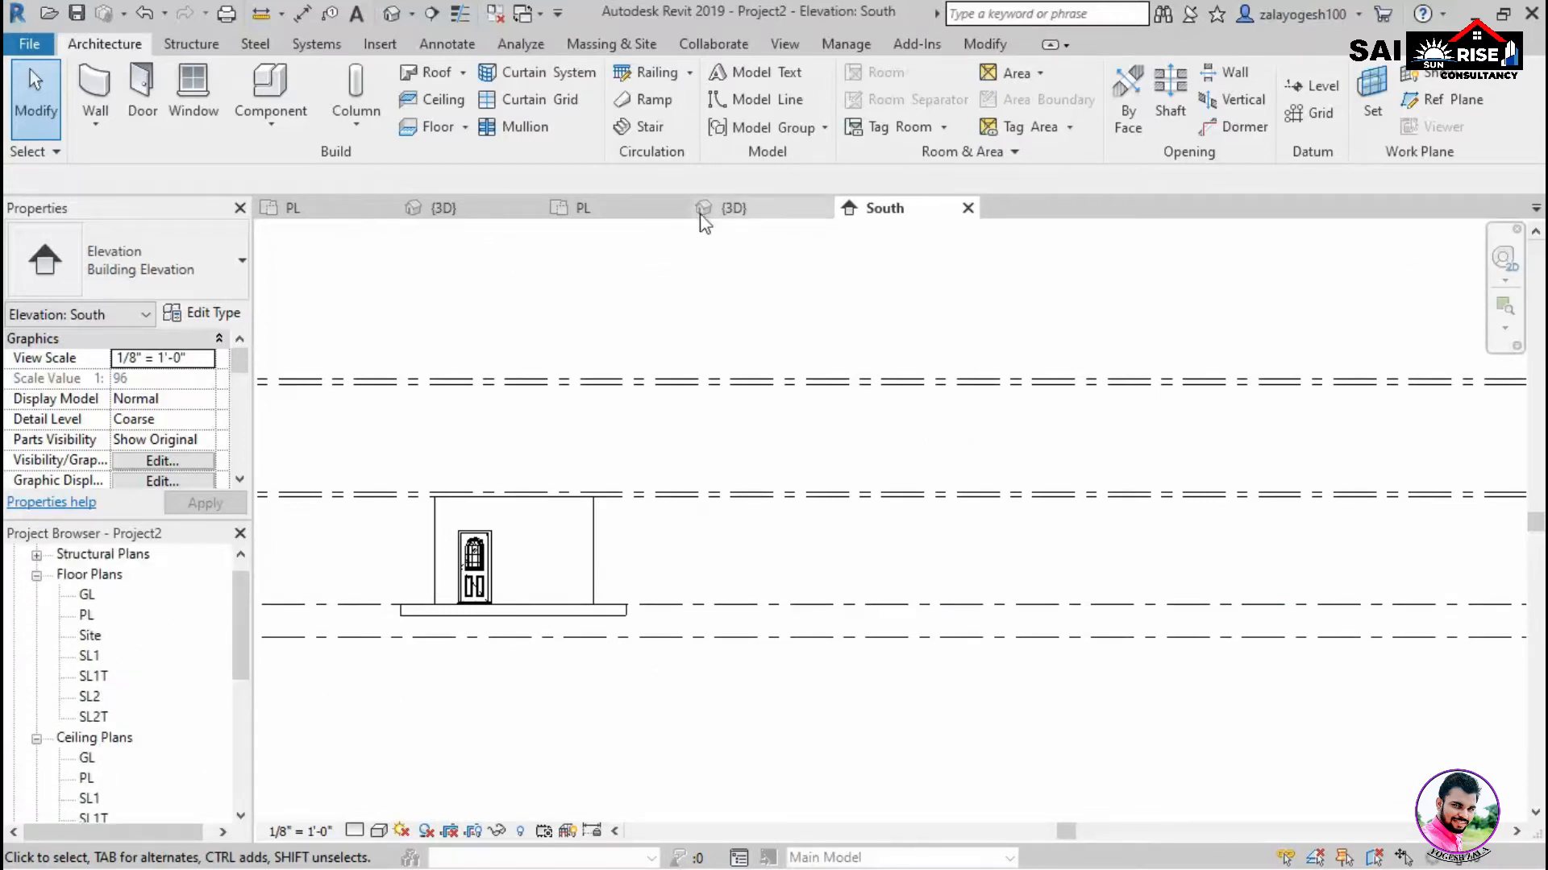
Duplicate the type of the floor slab under the room as a new floor type named pl3'.
click(730, 208)
click(871, 737)
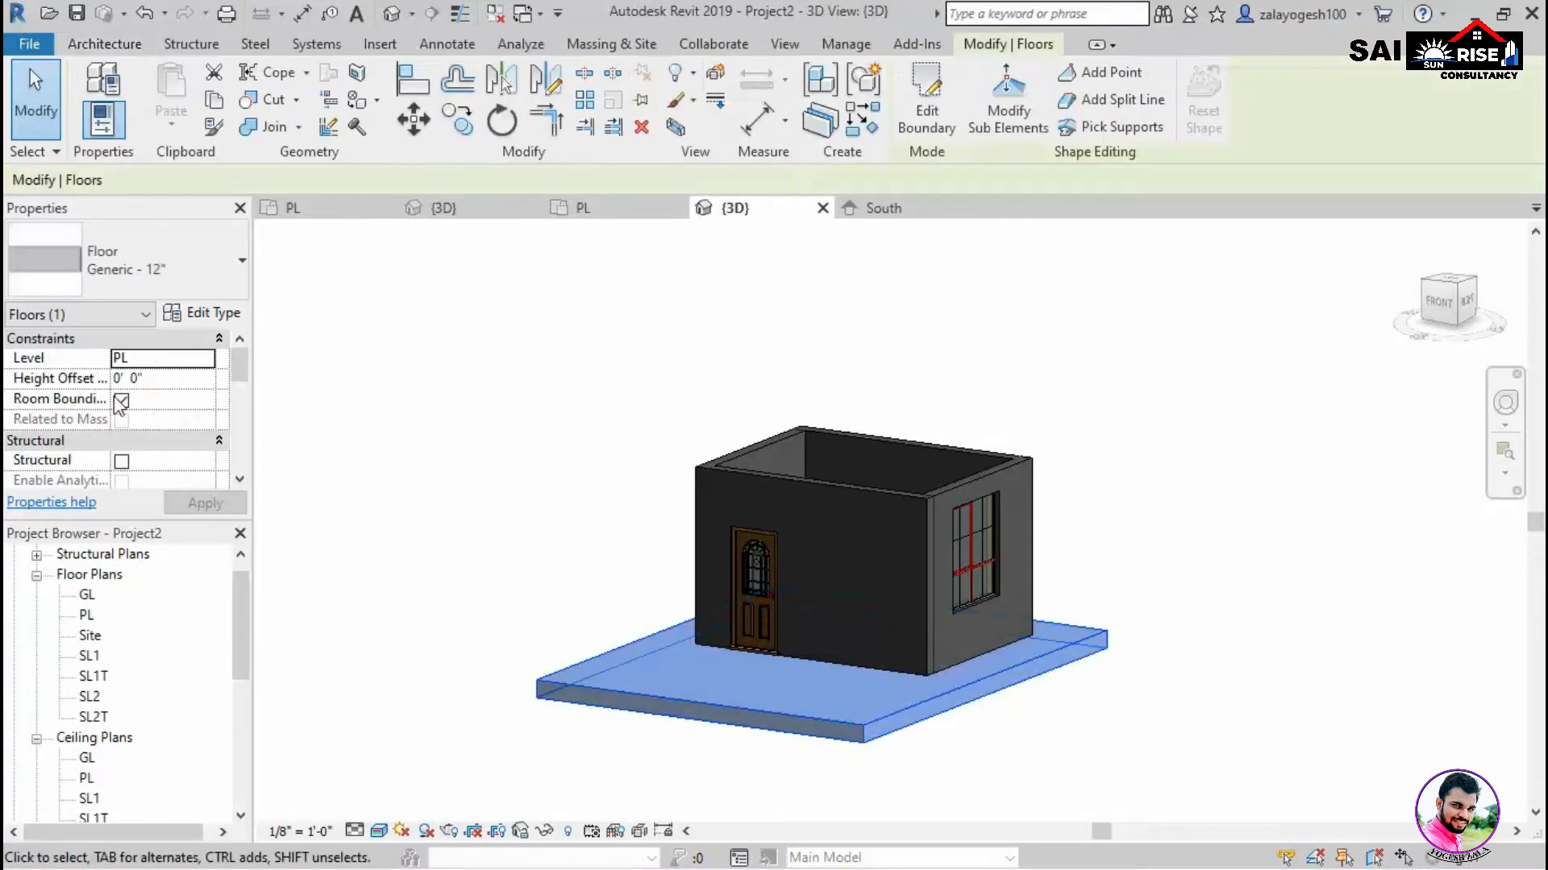
click(201, 313)
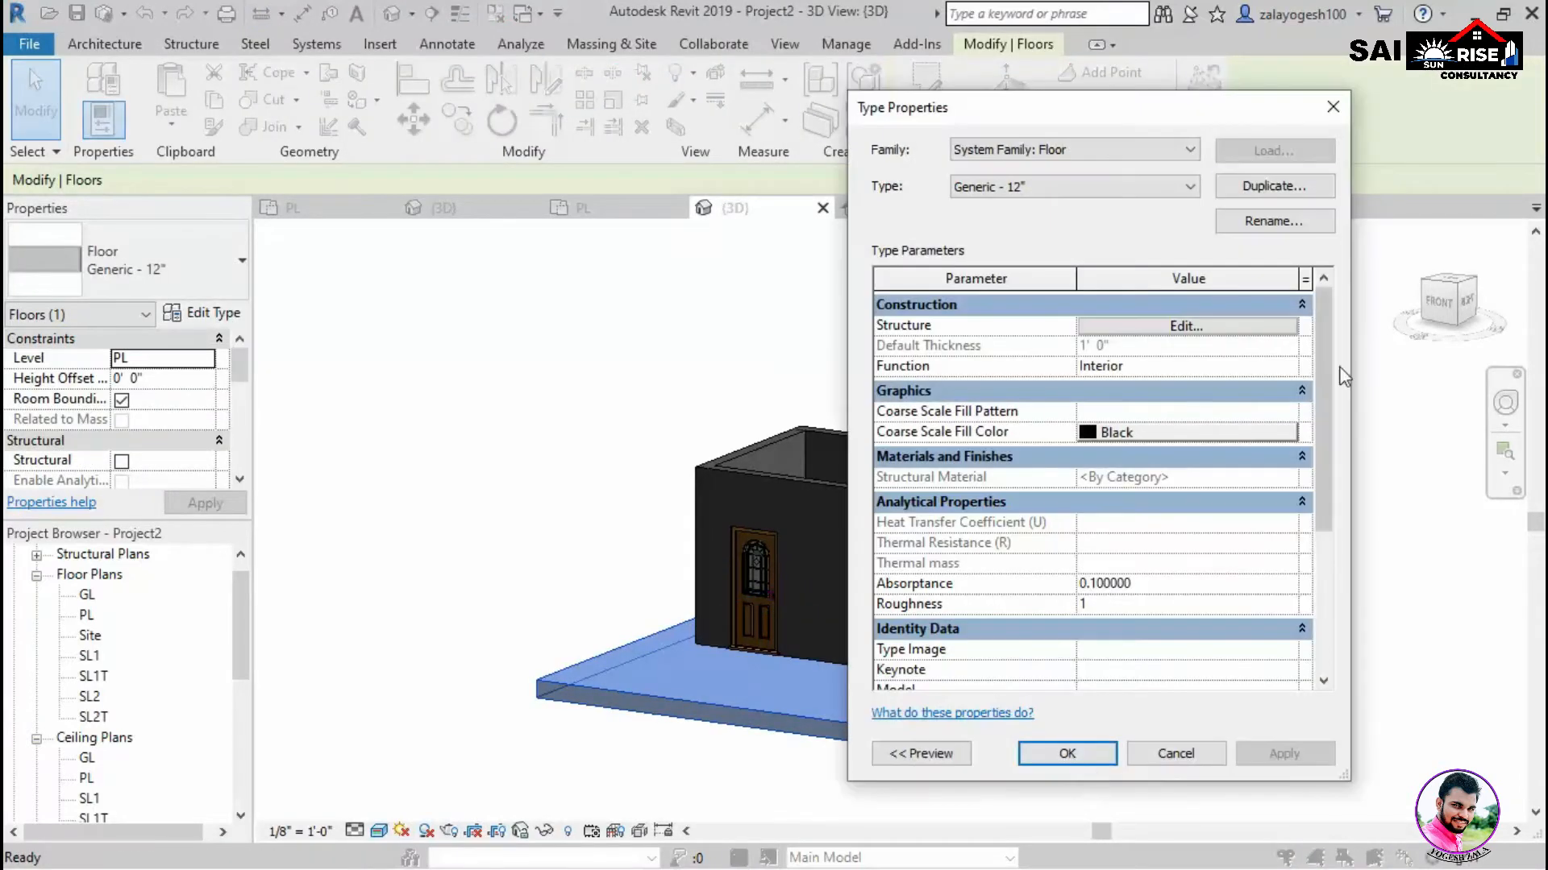
click(1230, 194)
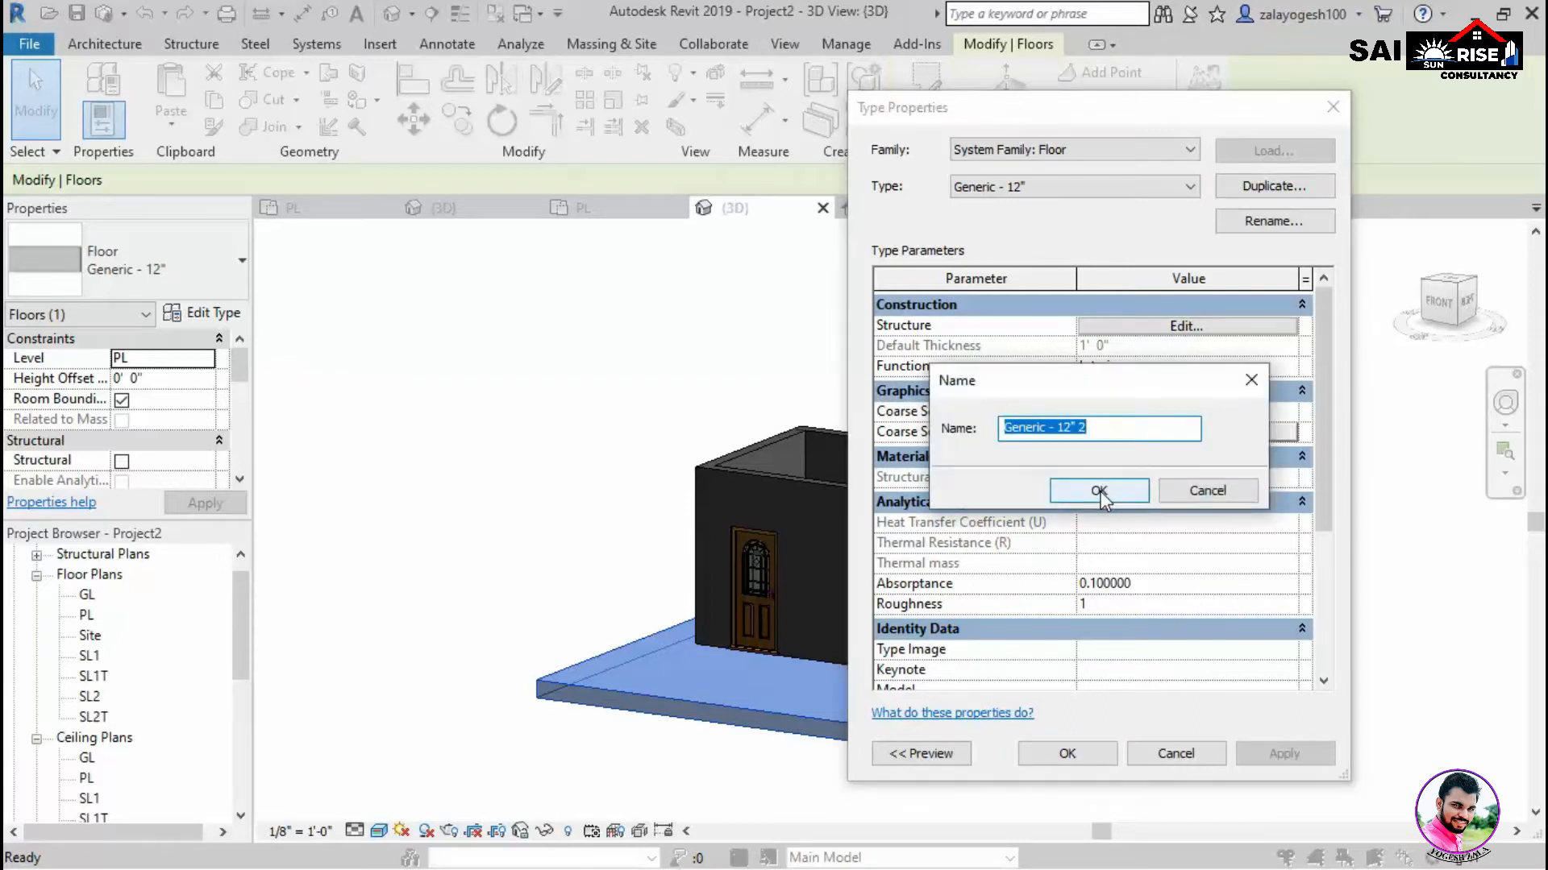
text(pl3')
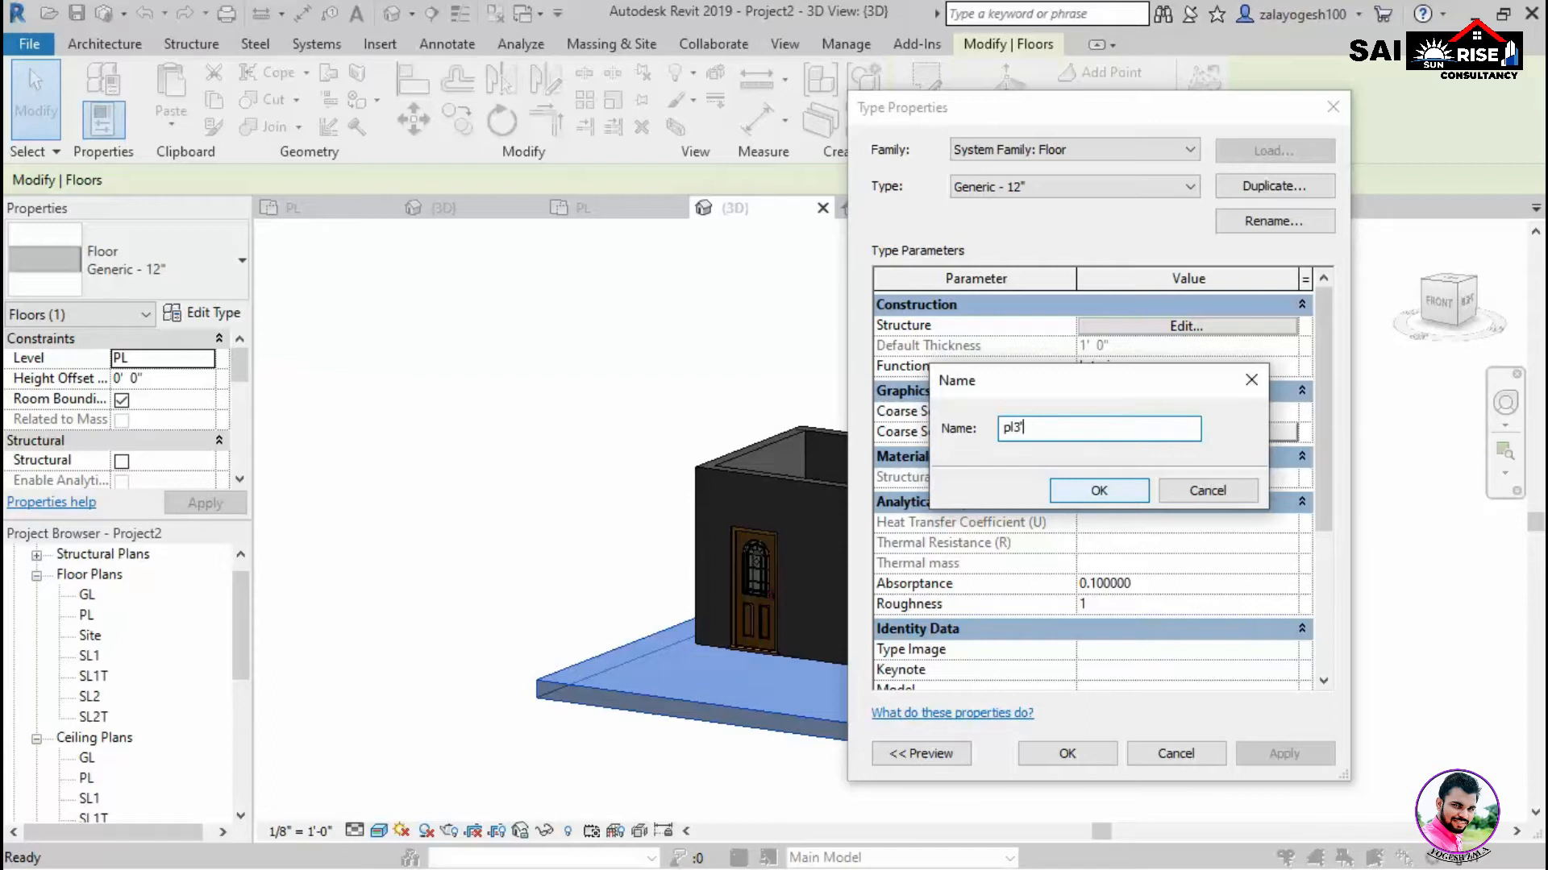
click(1098, 487)
Set the structure layer thickness of the pl3' floor type to 3' and apply it to the slab.
click(1185, 326)
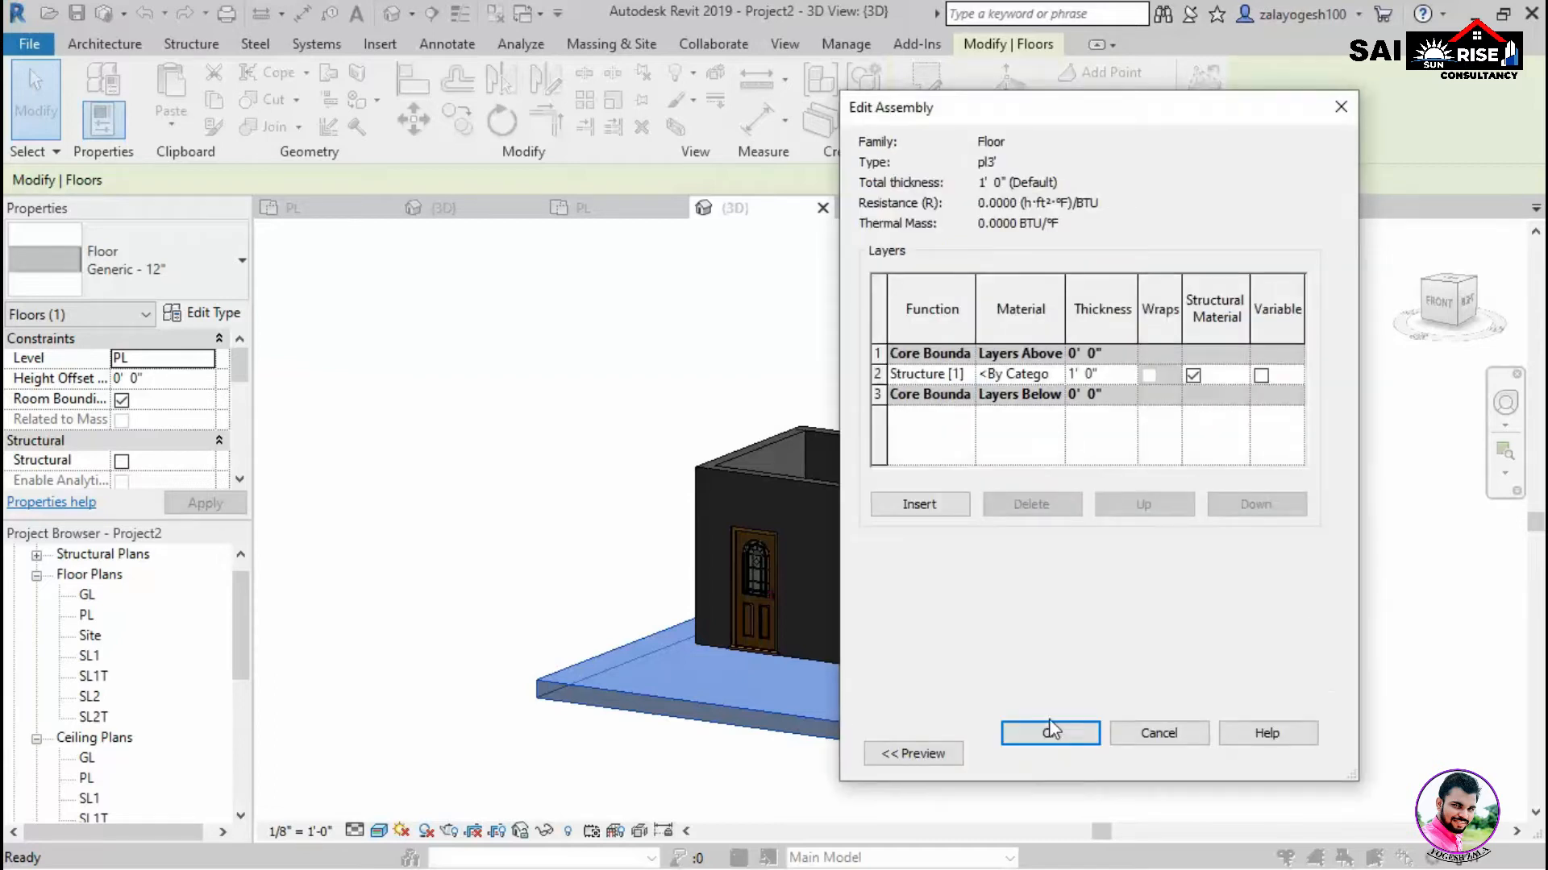
click(1118, 375)
text(3')
click(1050, 733)
click(1062, 754)
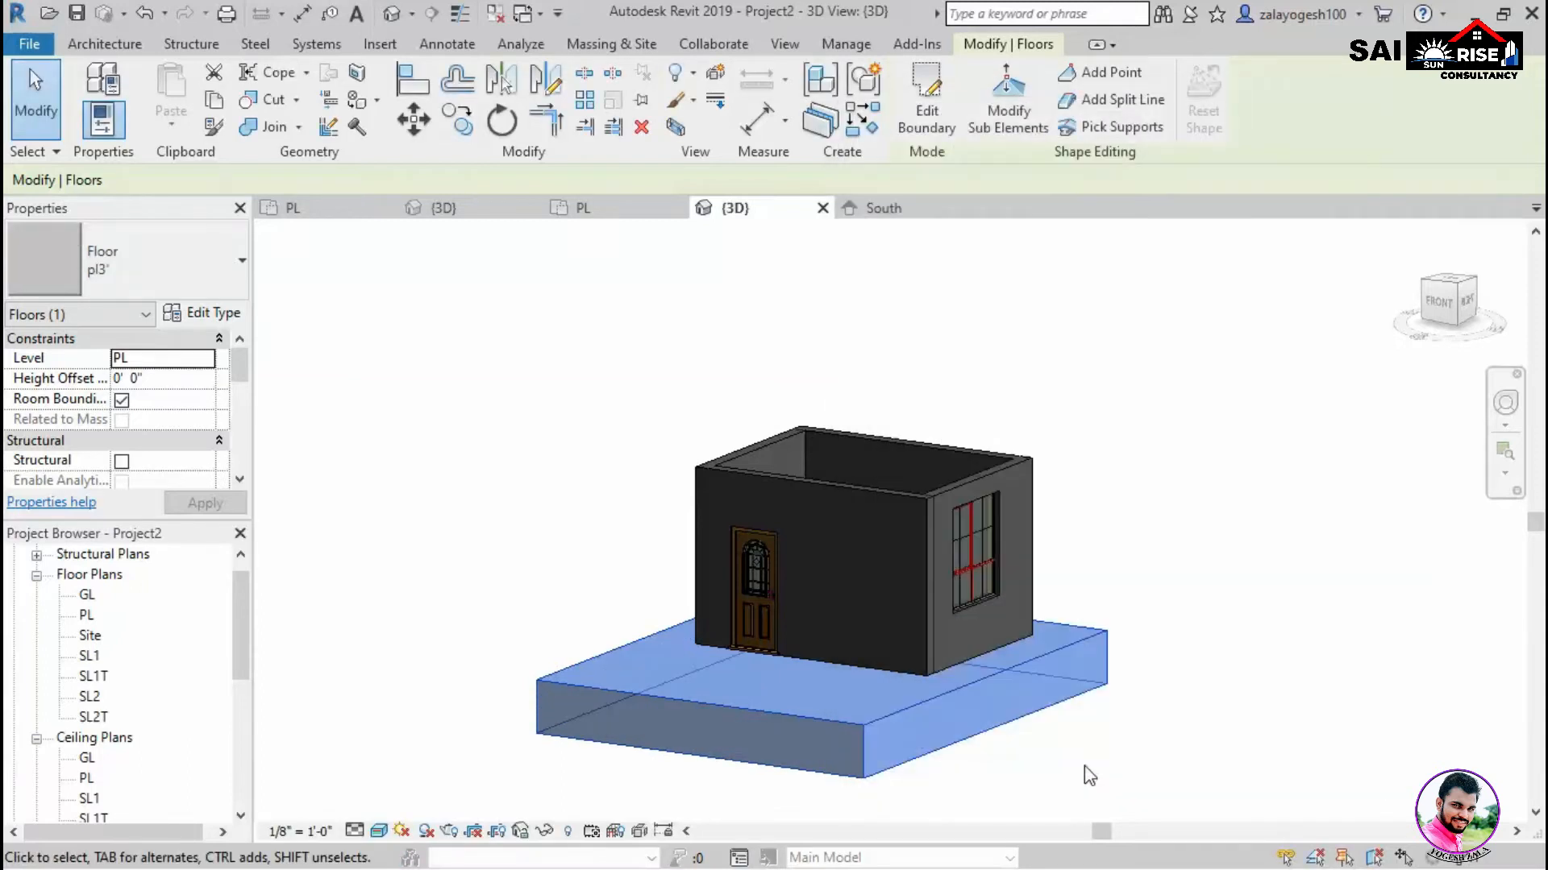
click(978, 761)
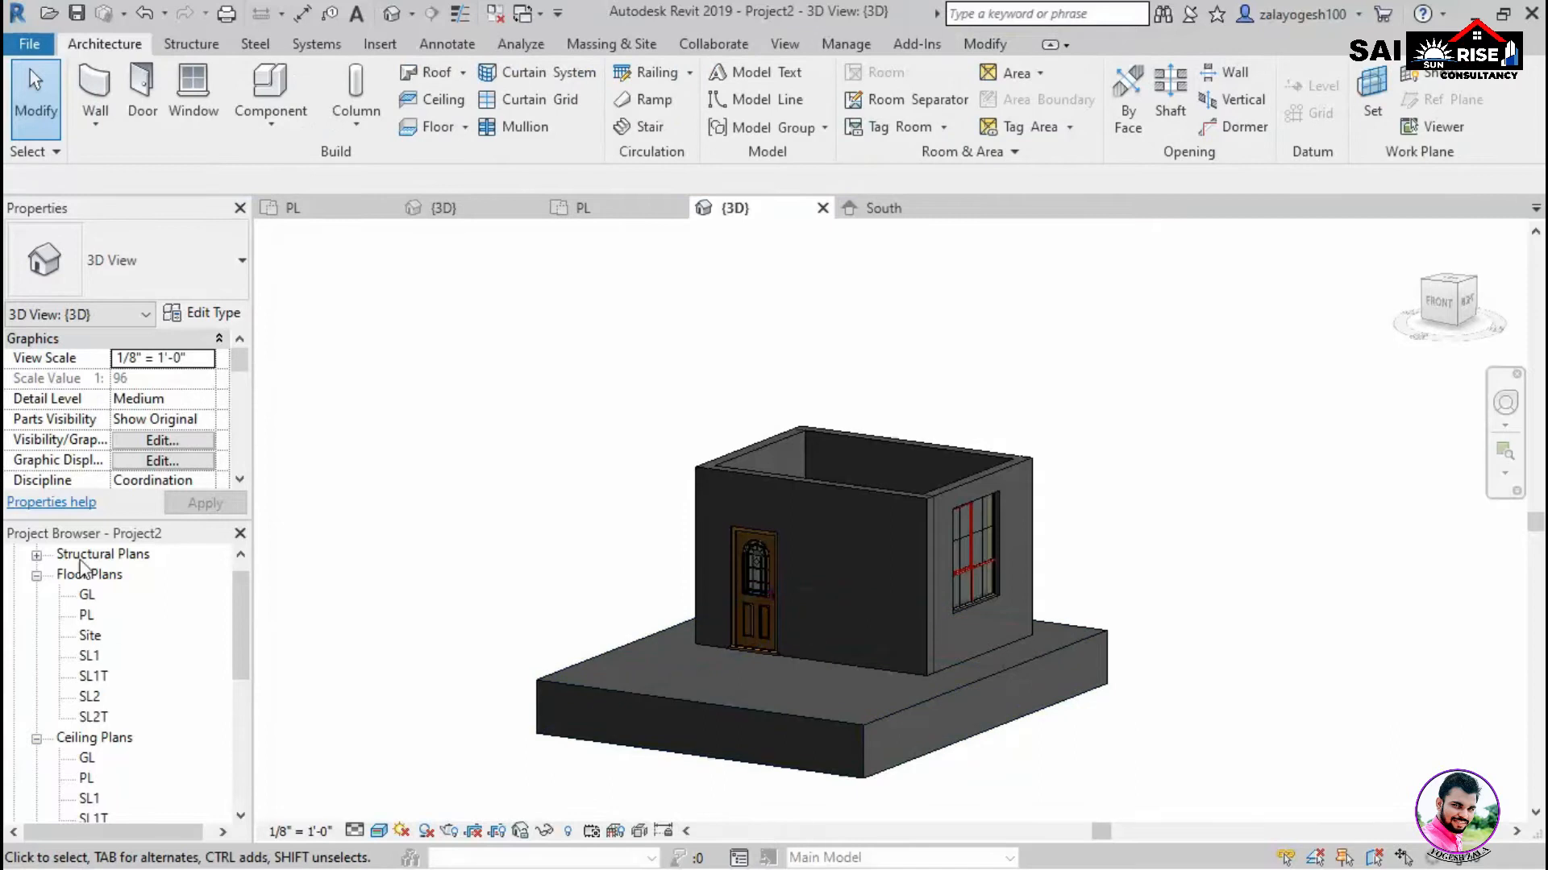
Create a rectangular Generic - 12" architectural floor at PL, adjoining the existing slab's door-side edge at full width and about 13' 2" deep.
double_click(85, 616)
scroll(564, 629, down, 2)
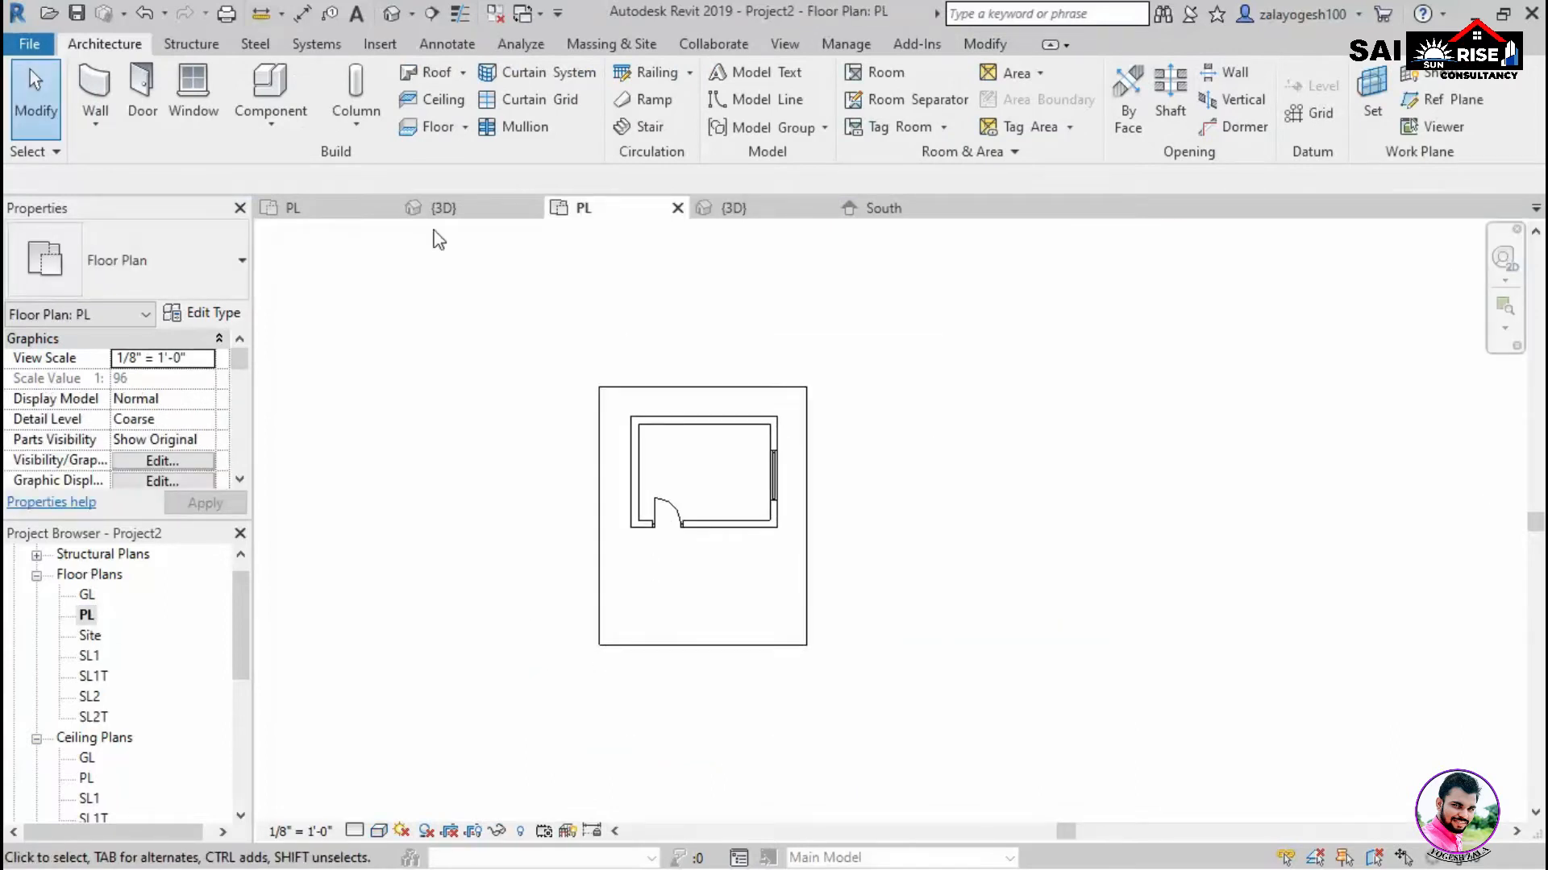
click(465, 129)
click(427, 163)
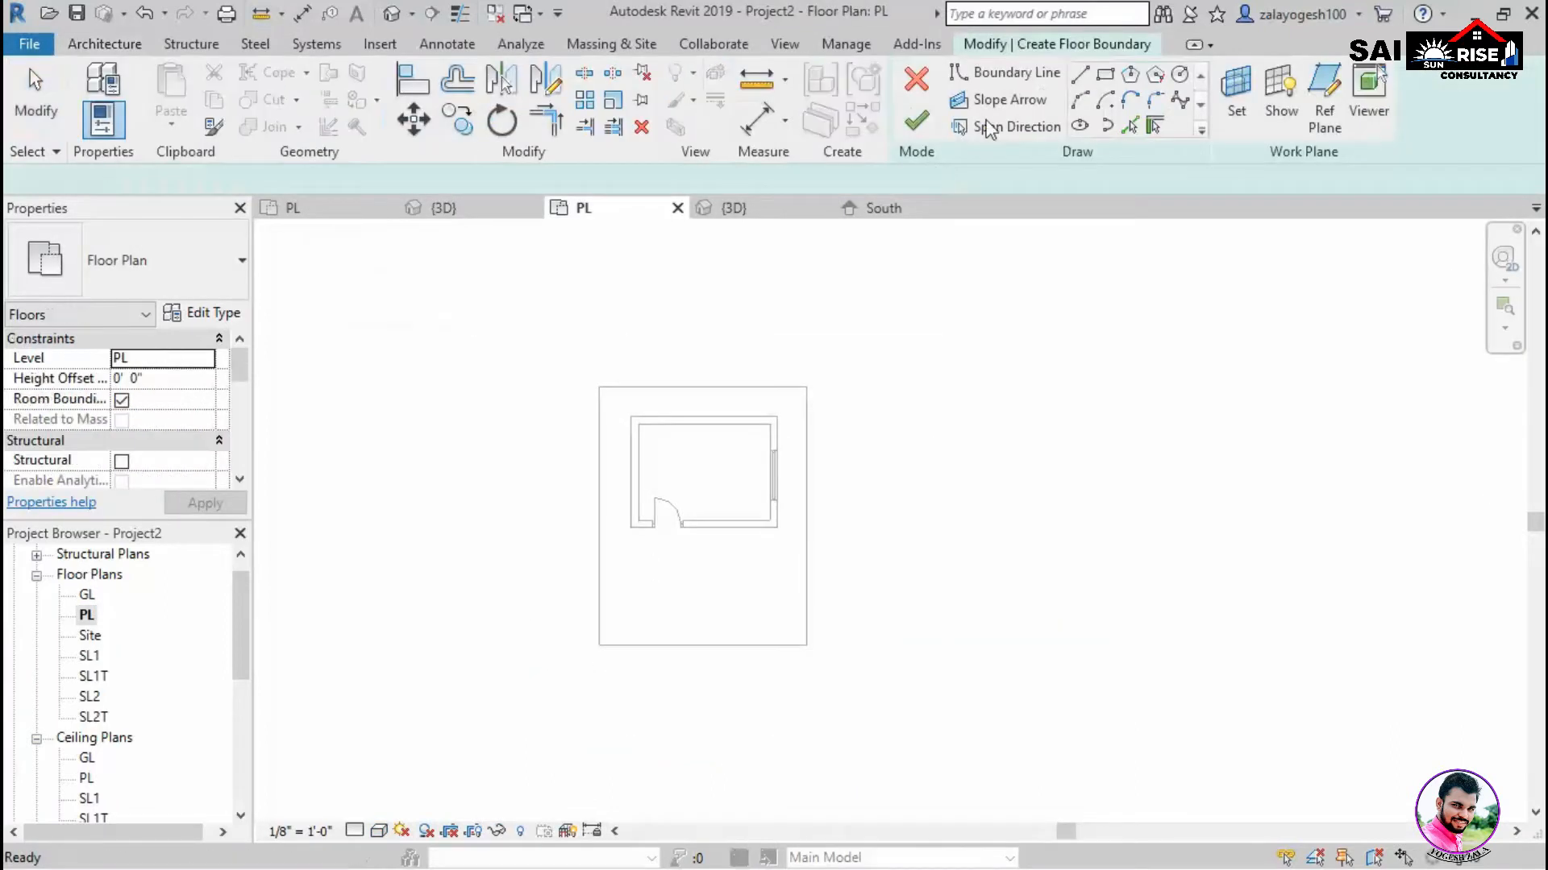
click(1103, 77)
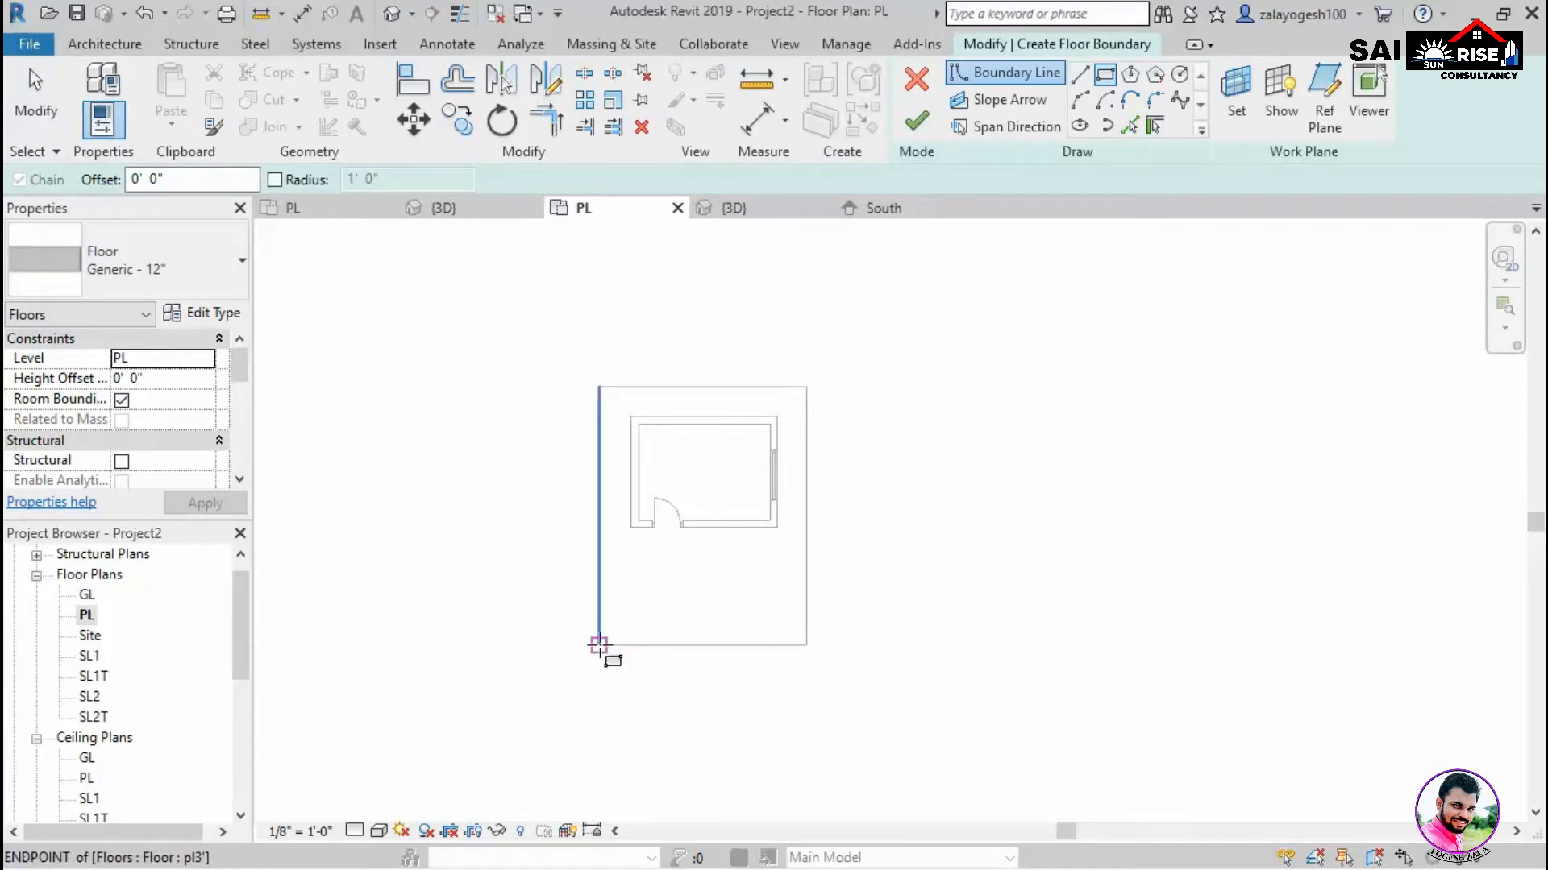
click(600, 644)
click(806, 776)
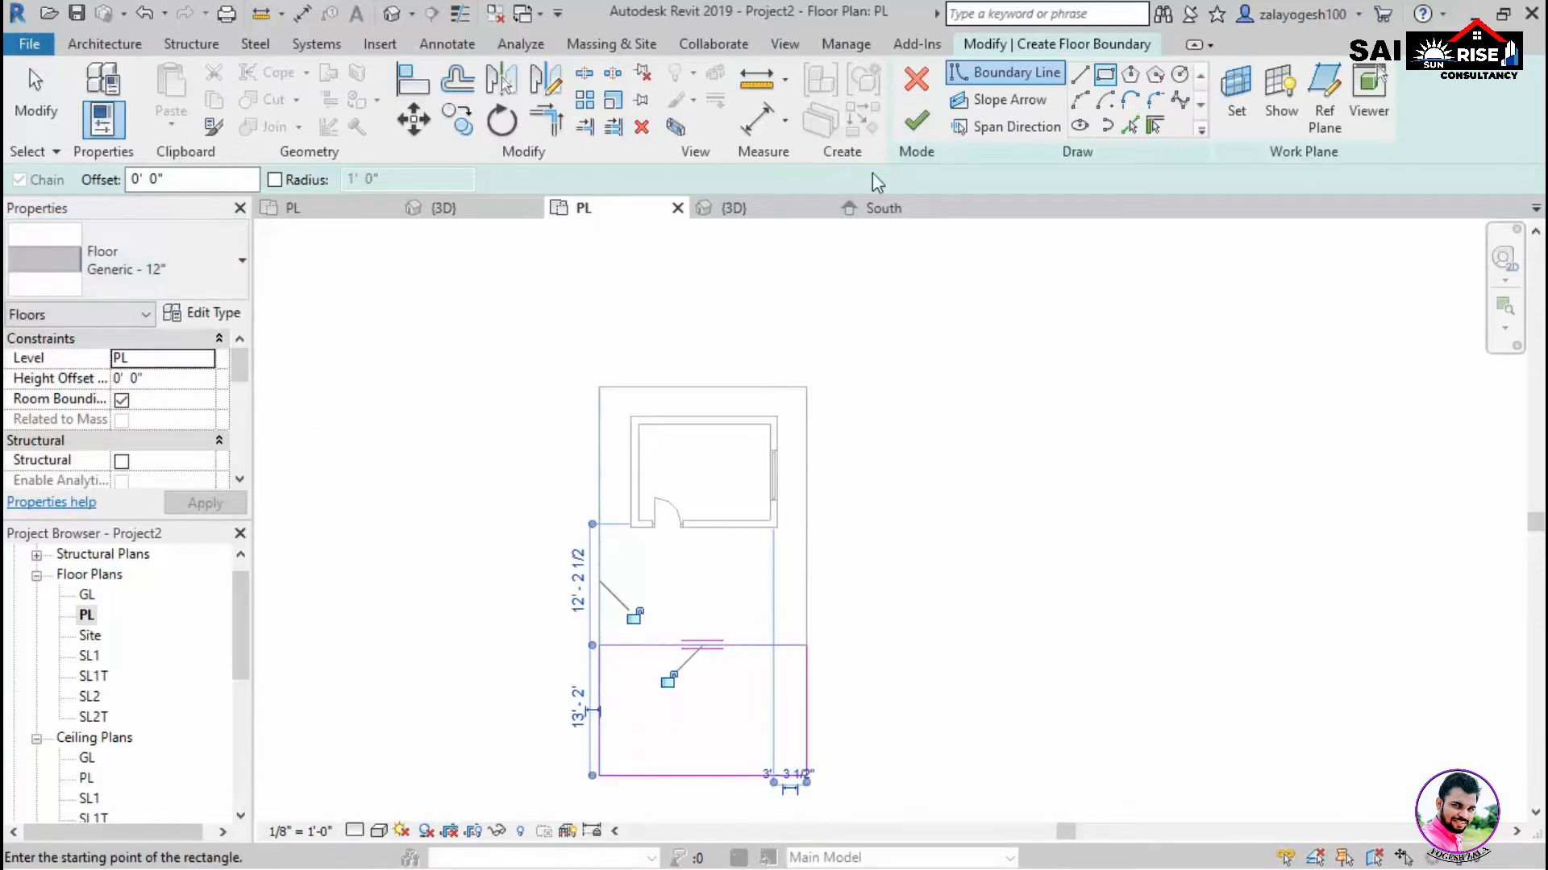
click(916, 123)
click(729, 208)
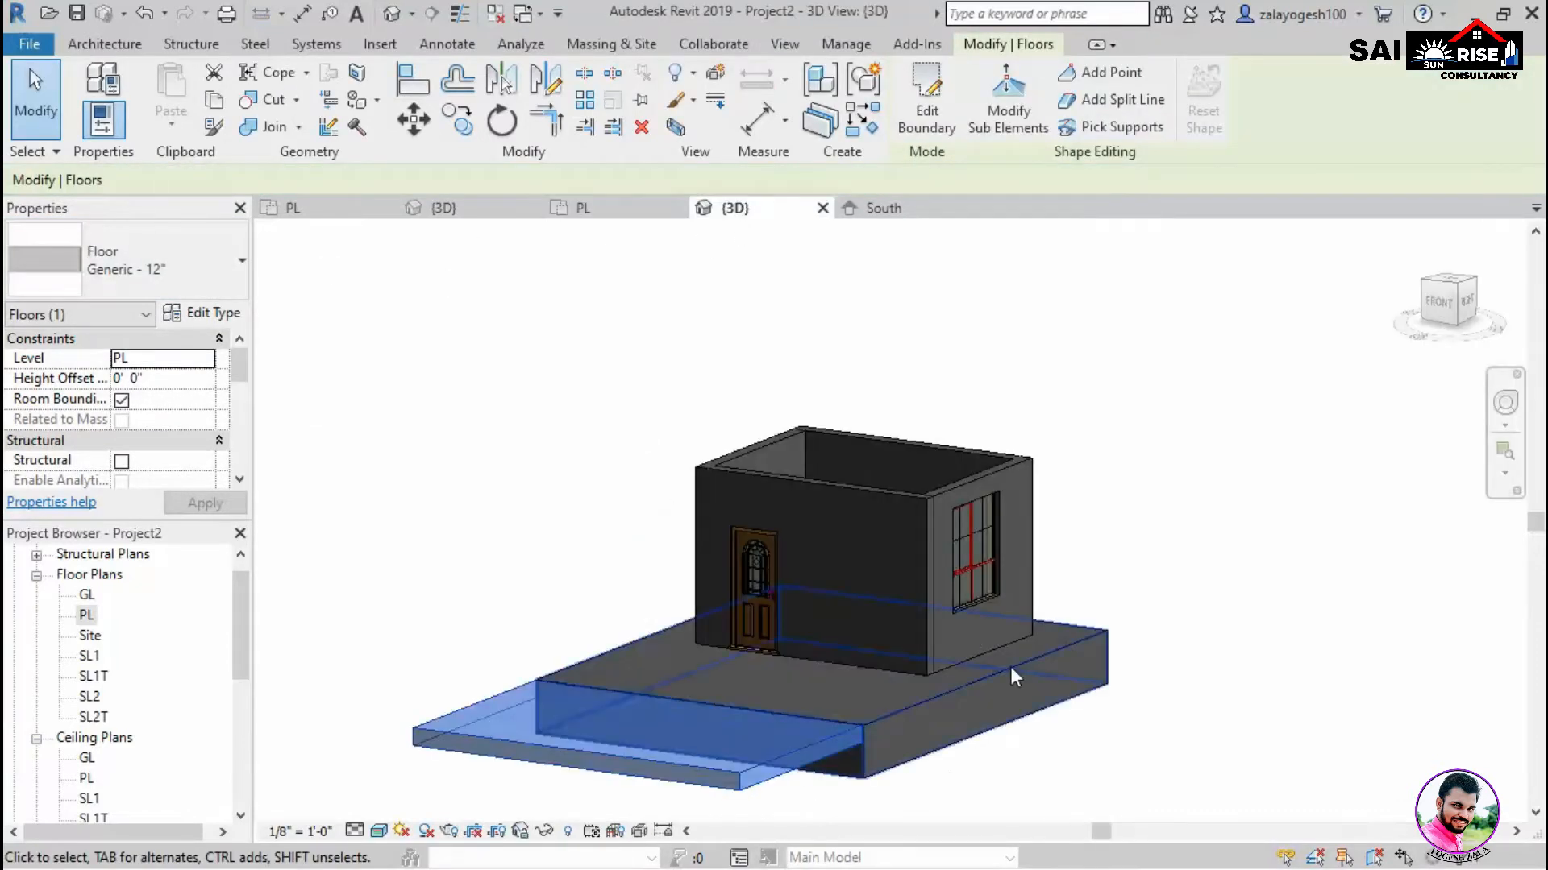
click(1080, 766)
Try to move the 12" front floor from the corner it shares with the 3' slab in the 3D view.
mouse_move(853, 625)
shift+middle_down()
mouse_move(998, 646)
mouse_move(833, 500)
mouse_move(890, 629)
mouse_move(867, 608)
shift+middle_up()
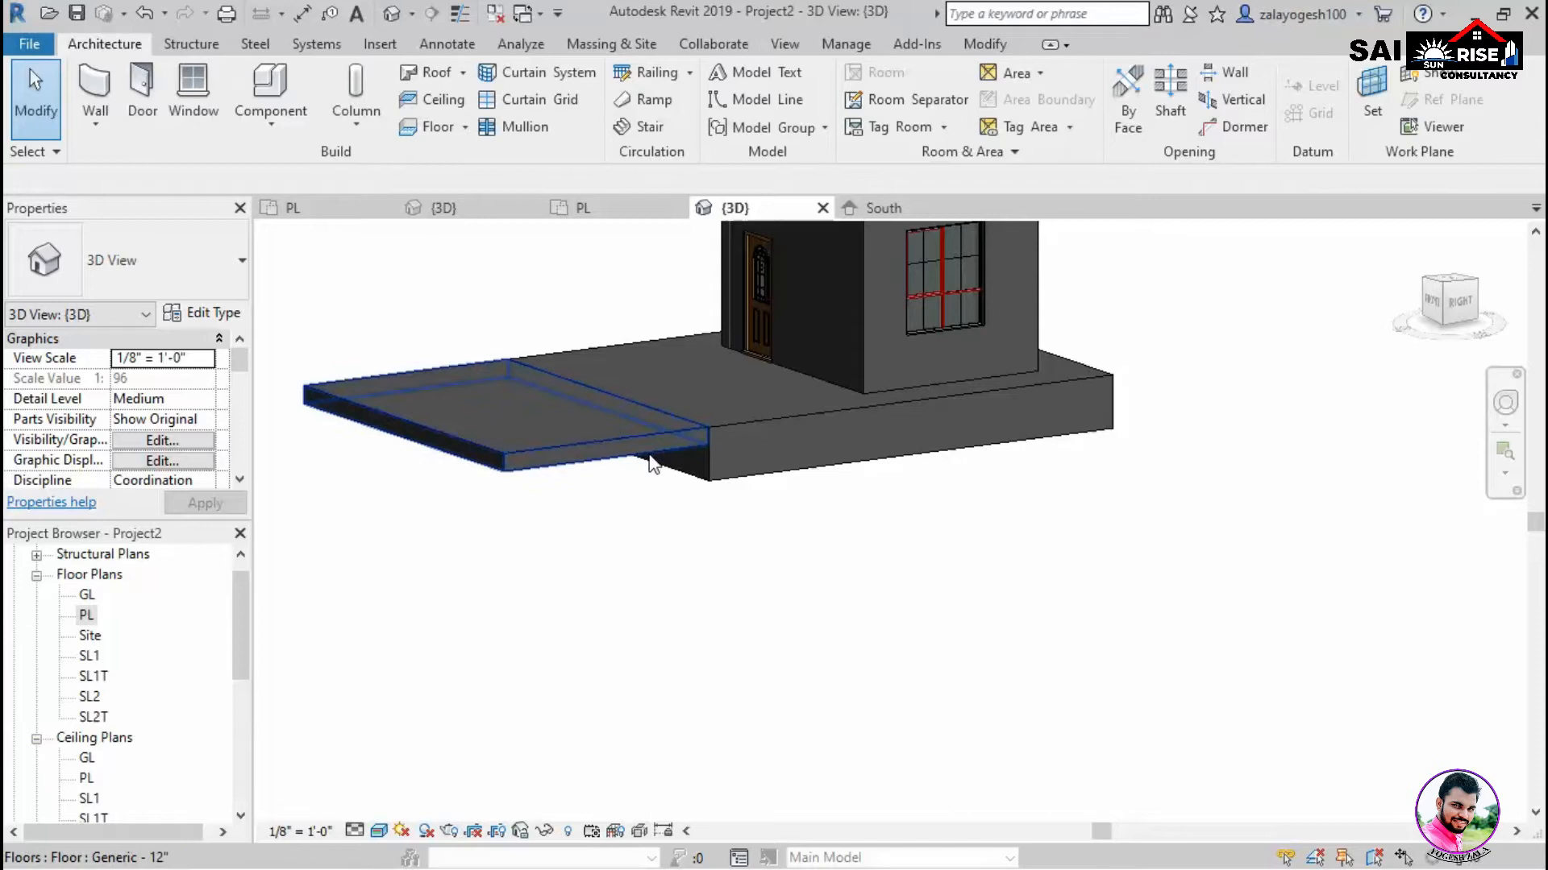
click(648, 457)
click(413, 119)
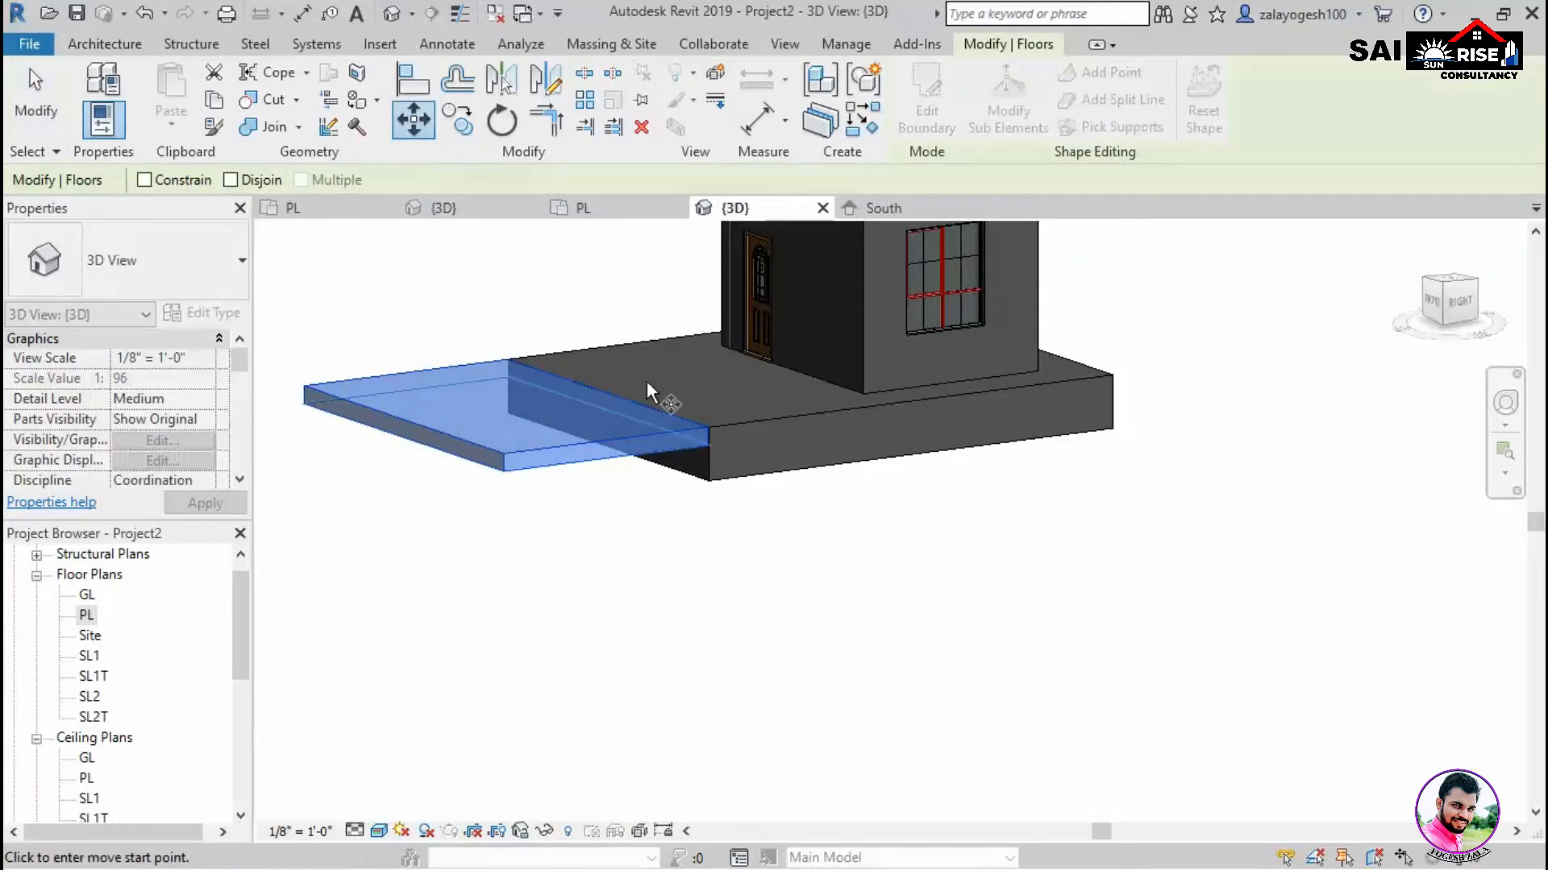
click(714, 440)
click(795, 563)
key(Escape)
shift+middle_drag(833, 732, 928, 739)
scroll(929, 745, up, 2)
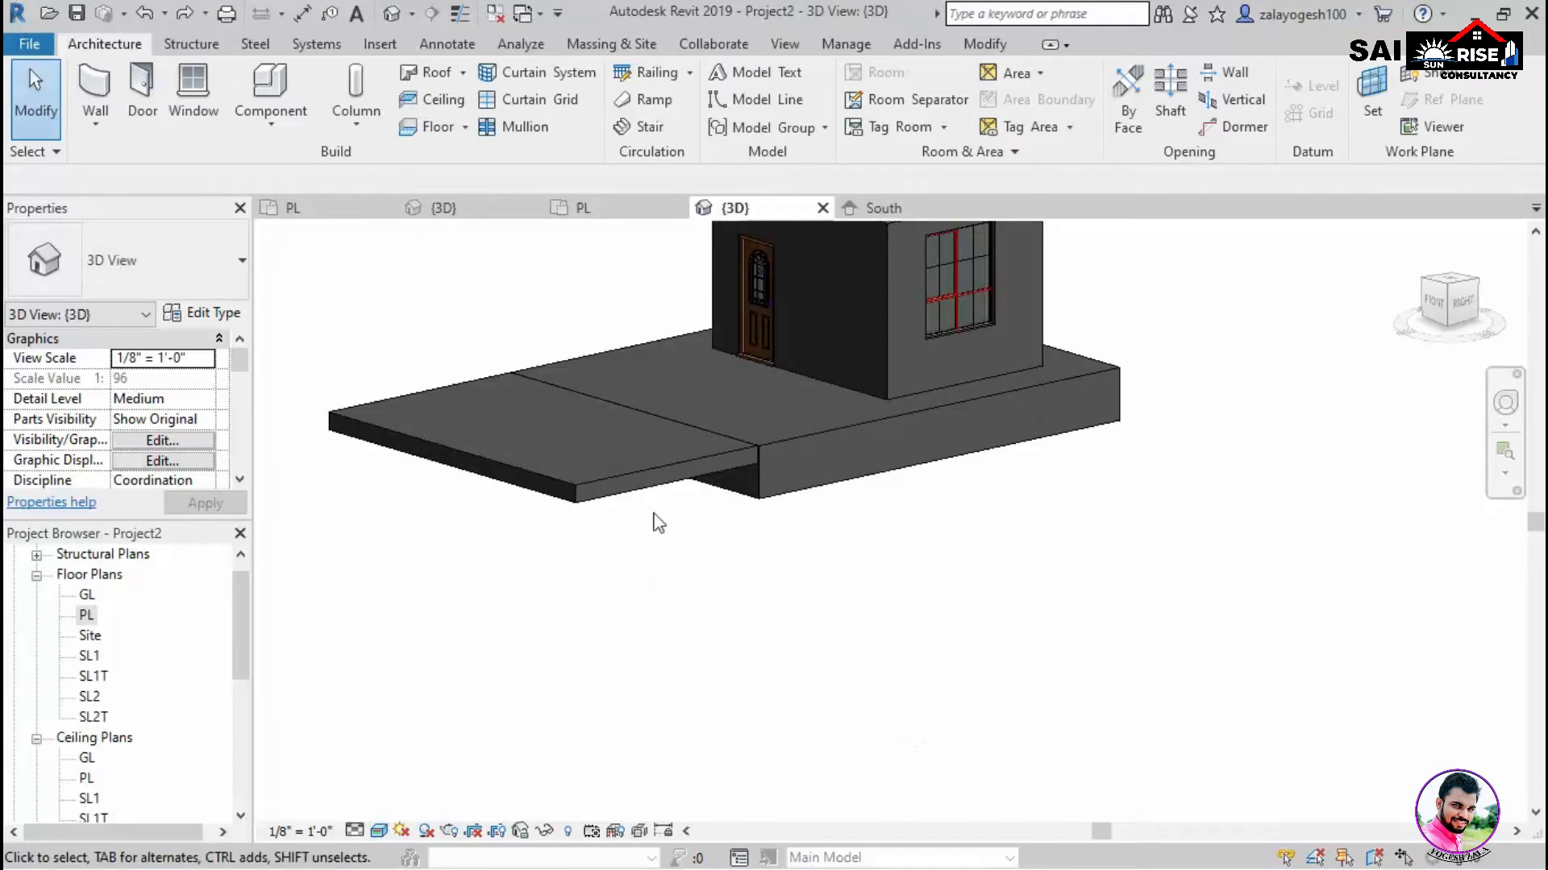
Set the height offset from level of the 12" front floor to -2'.
click(690, 474)
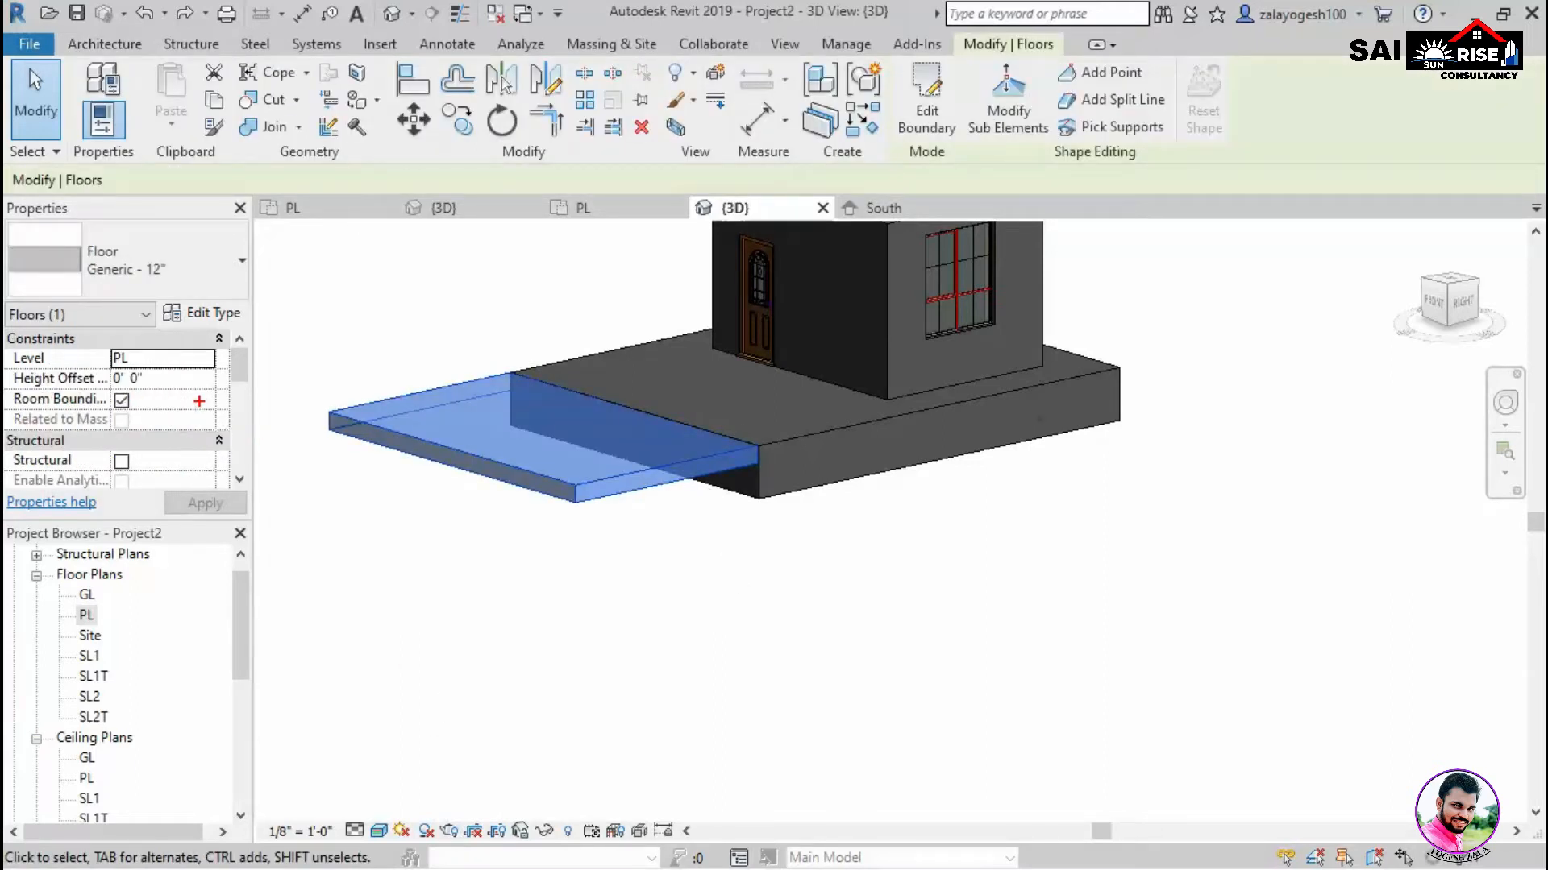
ctrl+drag(10, 363, 109, 400)
key(e)
click(191, 379)
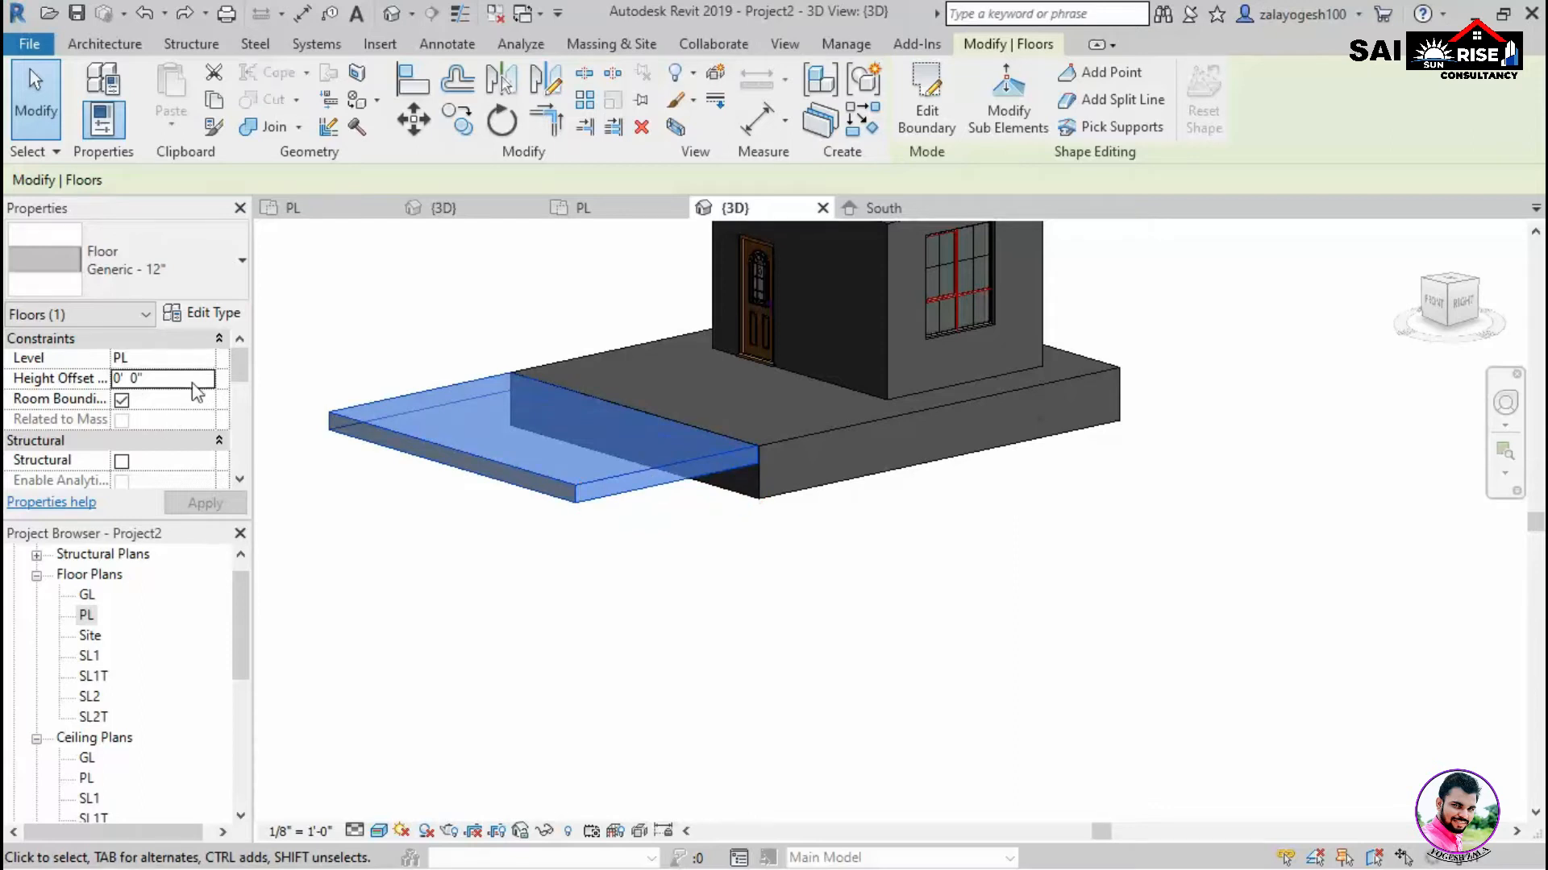
text(-2)
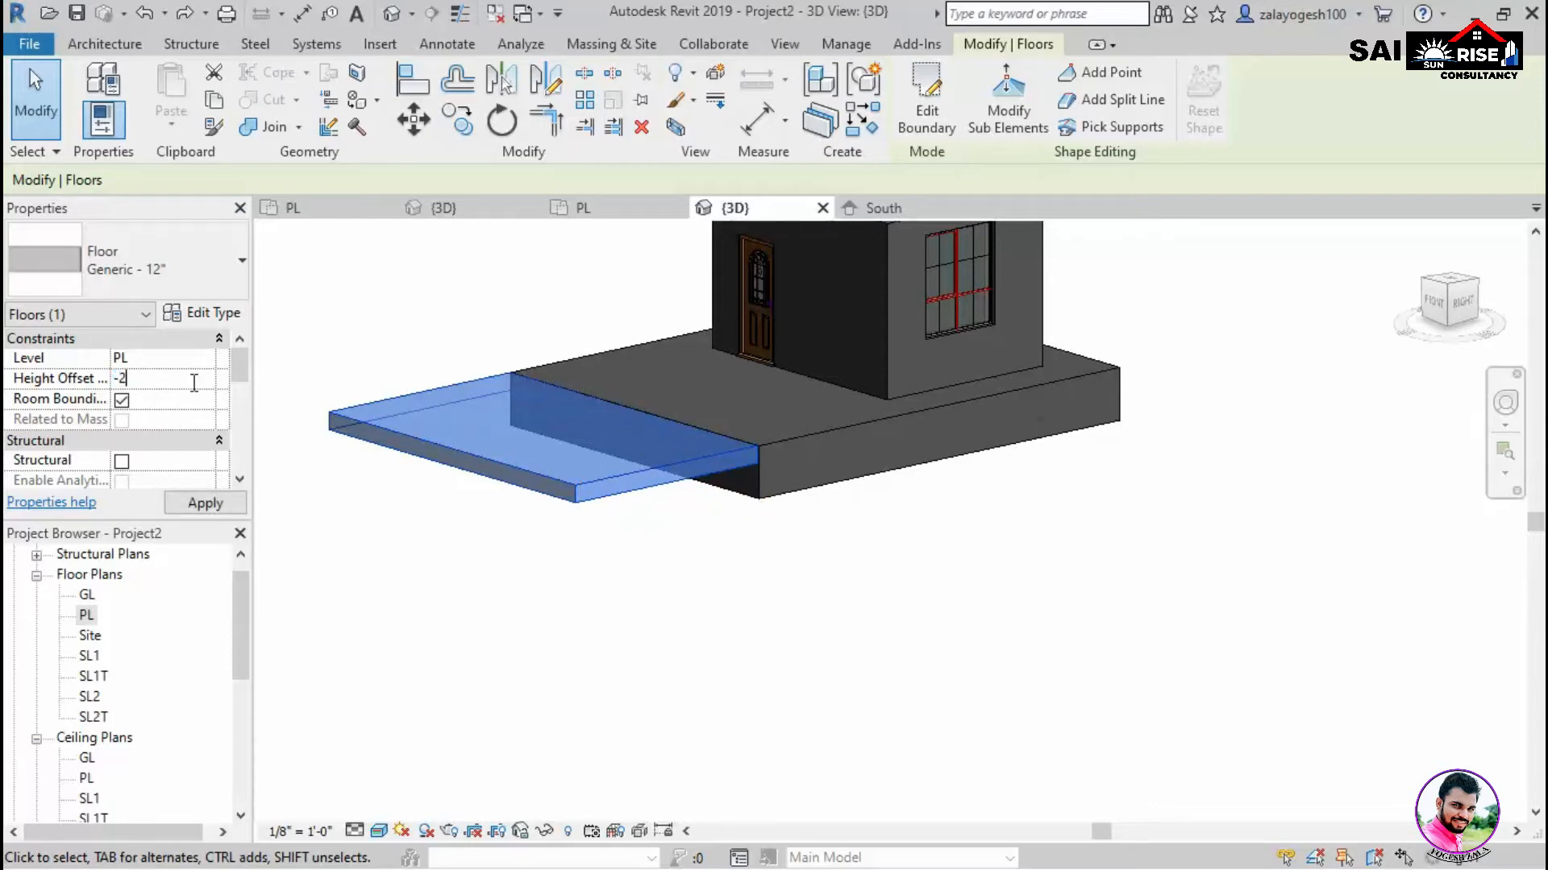
key(Return)
click(783, 661)
shift+middle_drag(822, 747, 791, 788)
scroll(877, 708, up, 5)
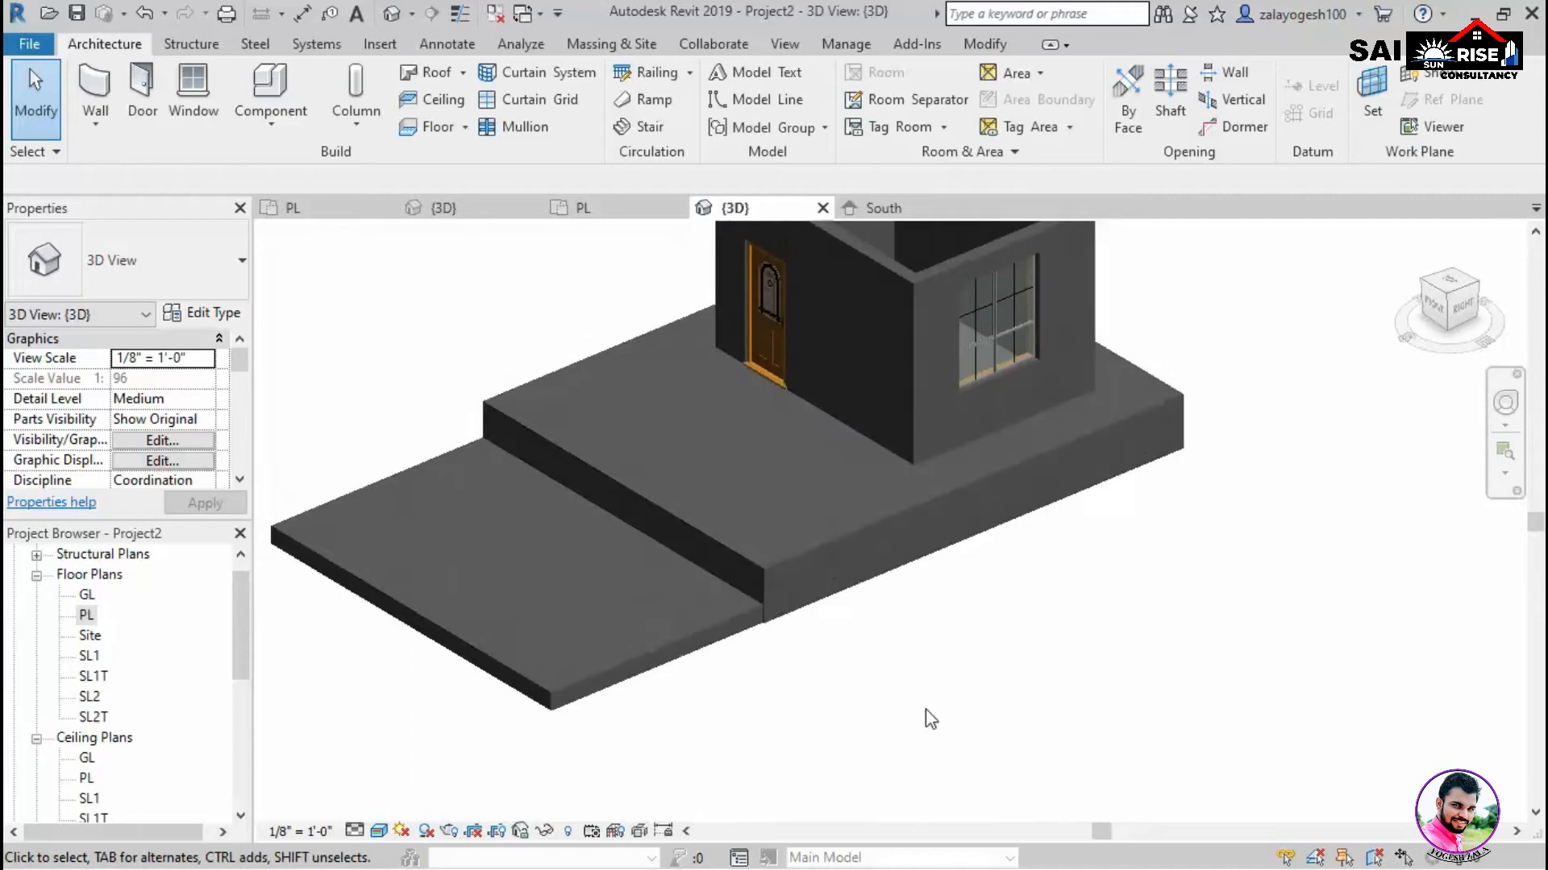
scroll(931, 719, down, 3)
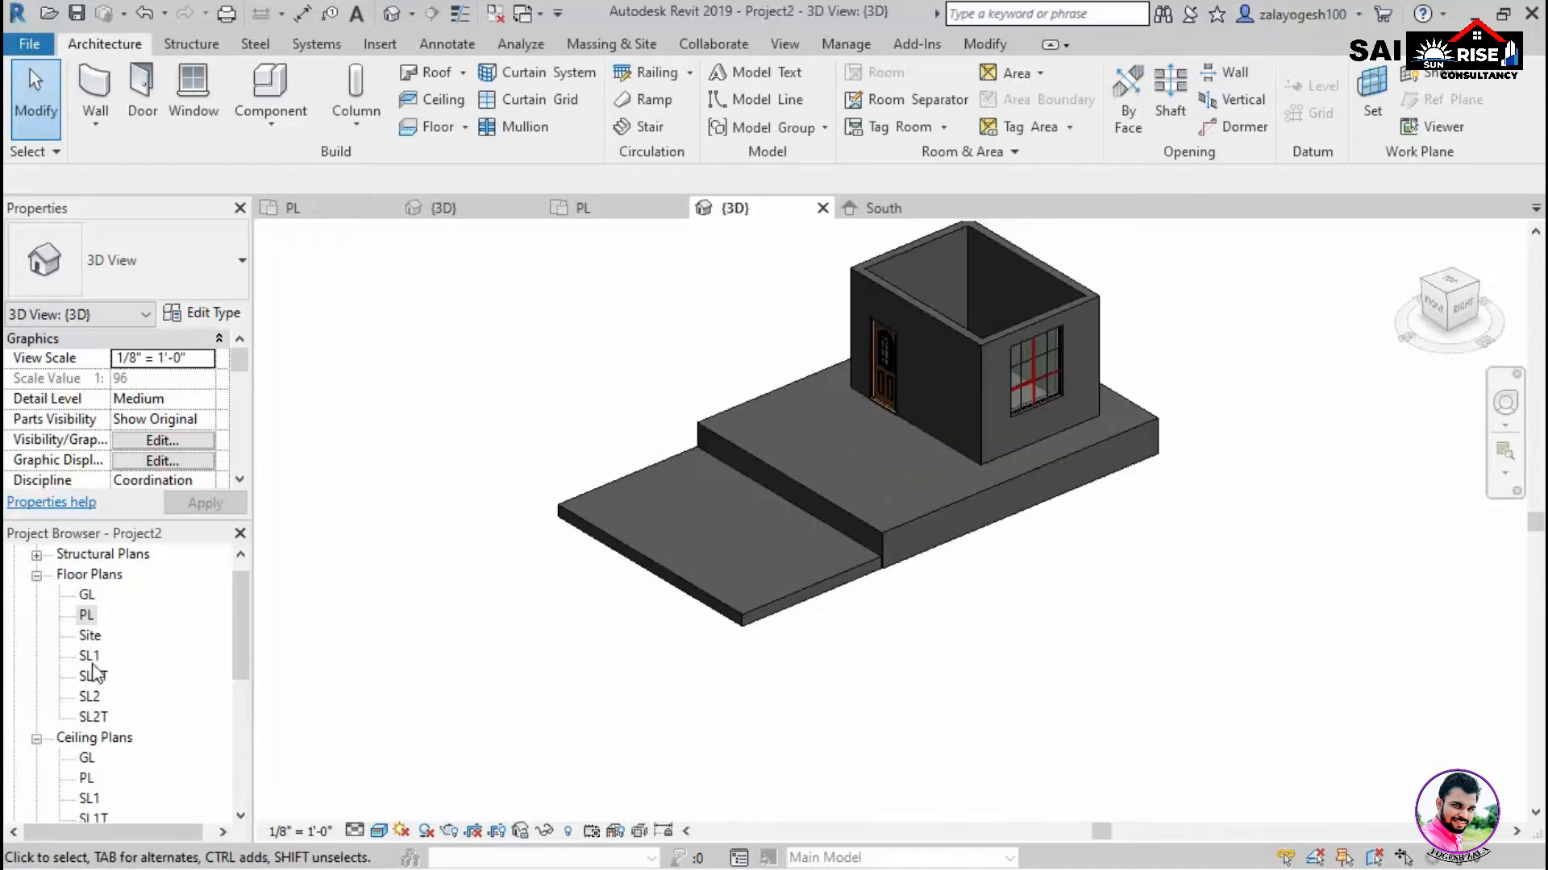
Open the South elevation and examine the stepped floors against PL and GL, along with the SL1 to SL2T slab levels.
scroll(458, 699, down, 2)
drag(247, 651, 253, 742)
double_click(98, 737)
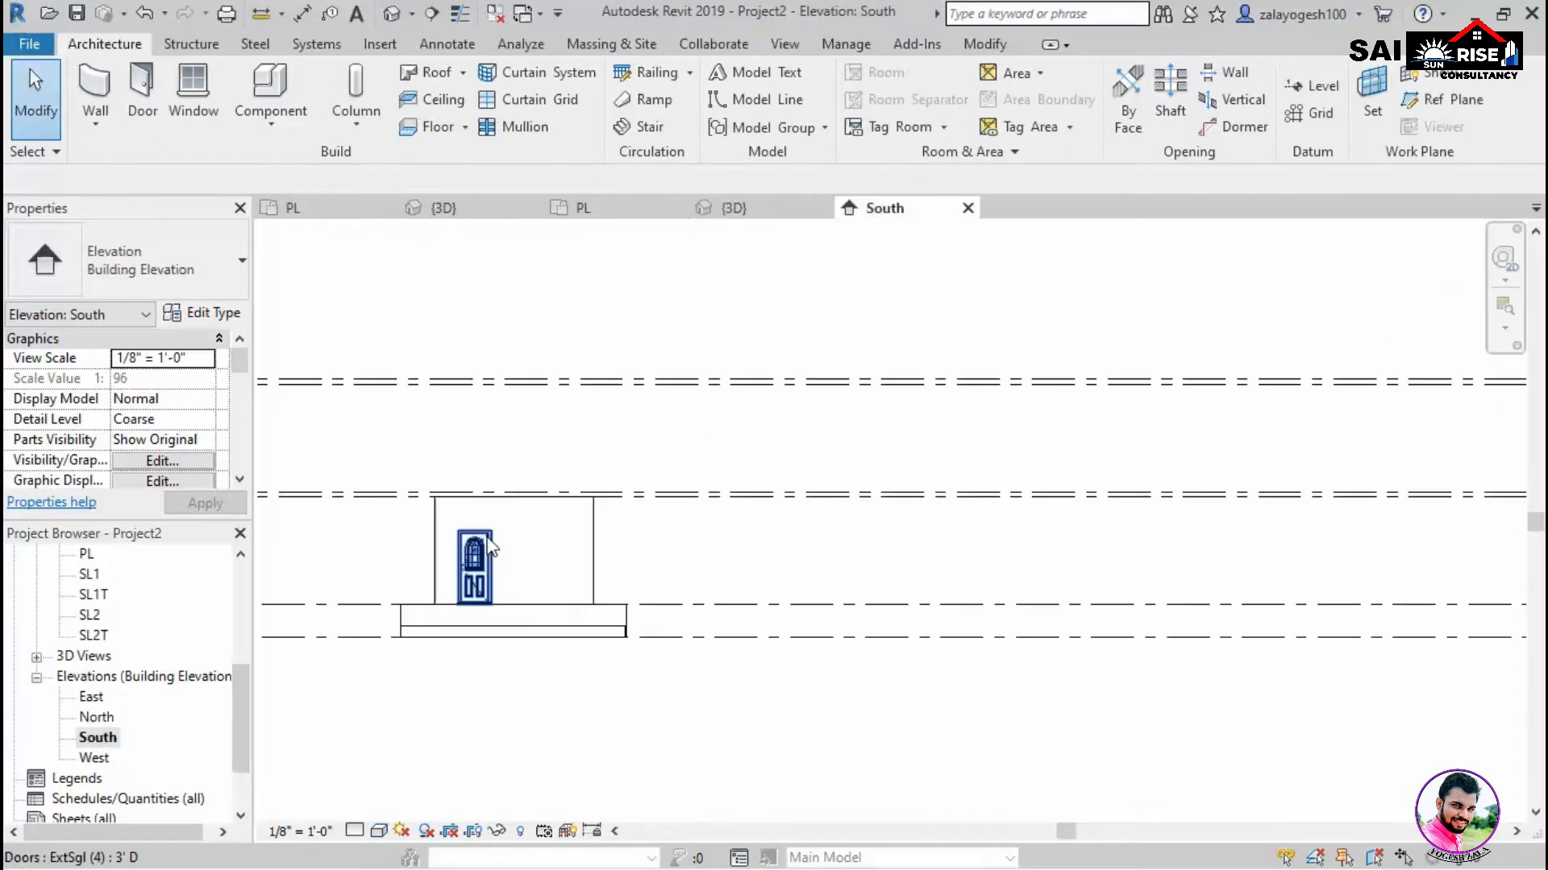
scroll(924, 558, down, 3)
scroll(1137, 548, up, 4)
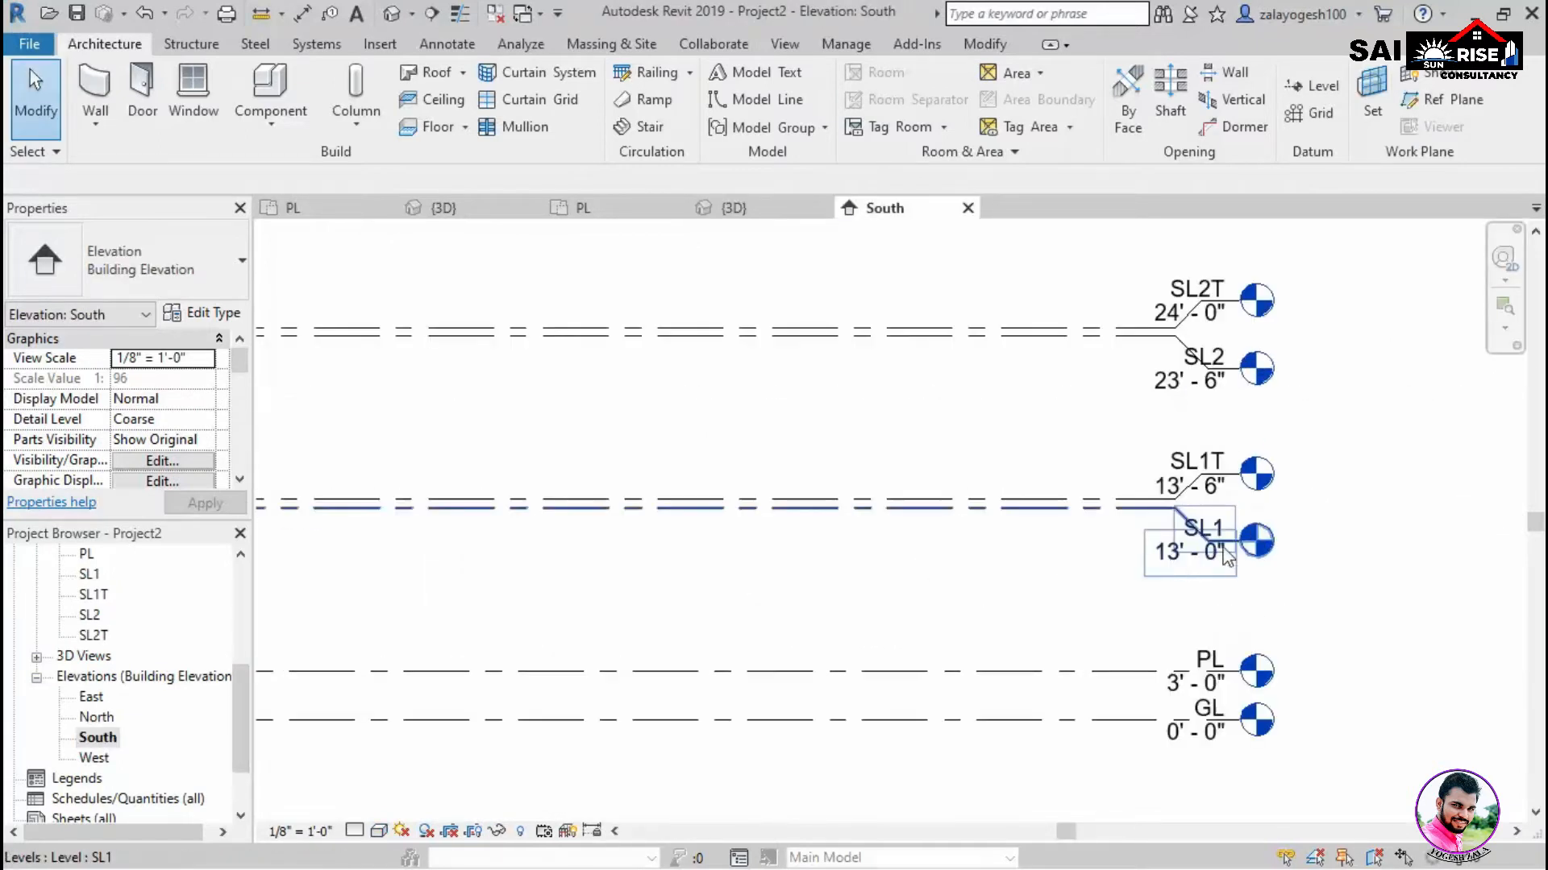
scroll(1116, 567, down, 3)
scroll(978, 641, down, 3)
middle_drag(743, 634, 1307, 601)
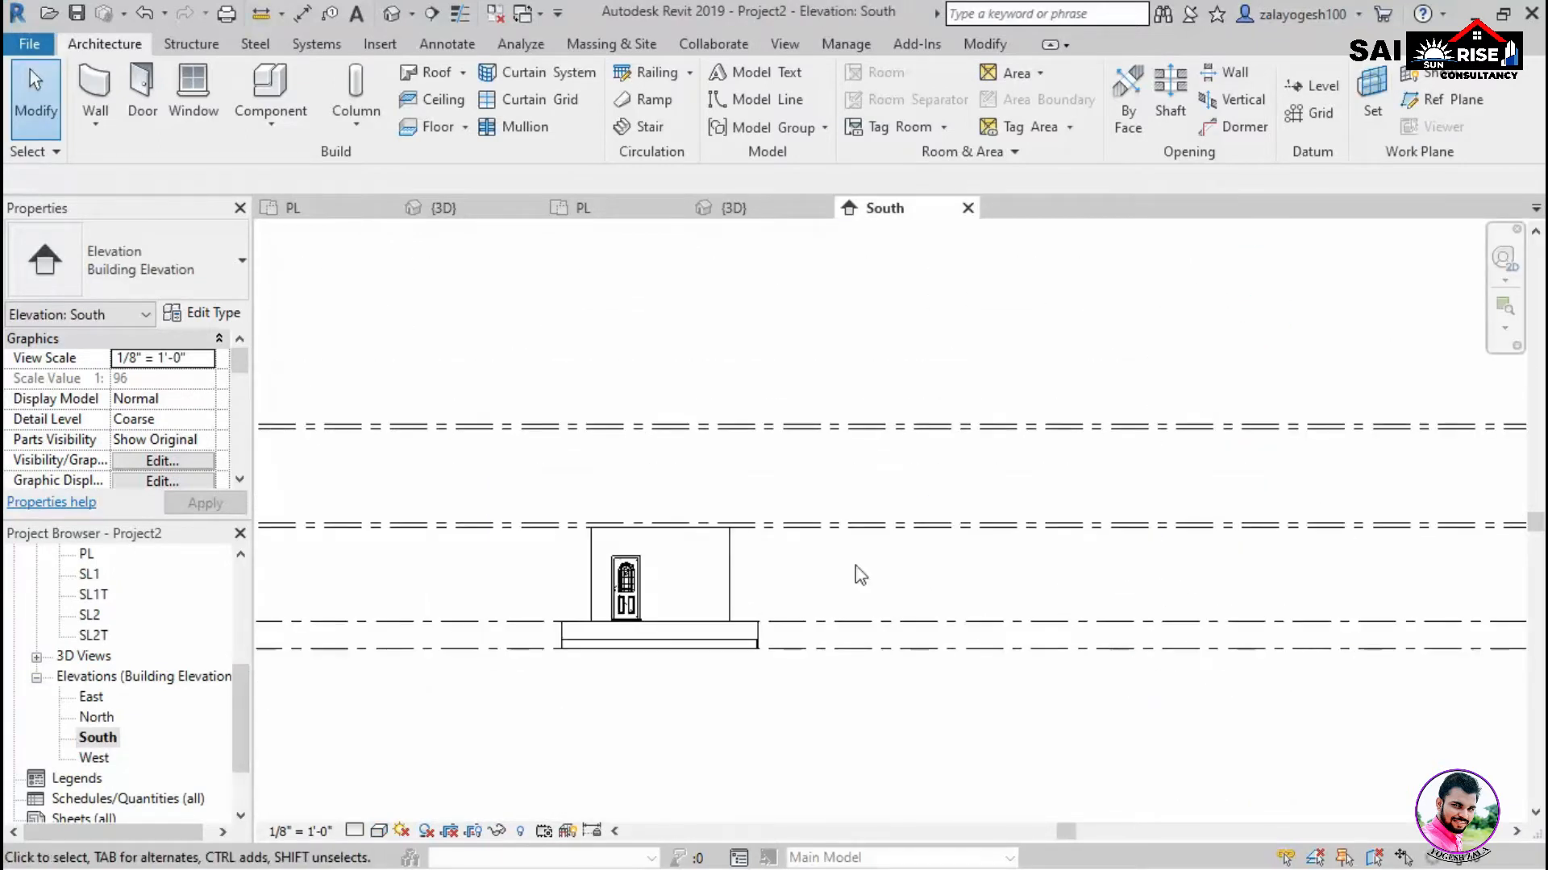
scroll(735, 561, up, 2)
middle_drag(1062, 587, 500, 613)
scroll(1416, 550, up, 2)
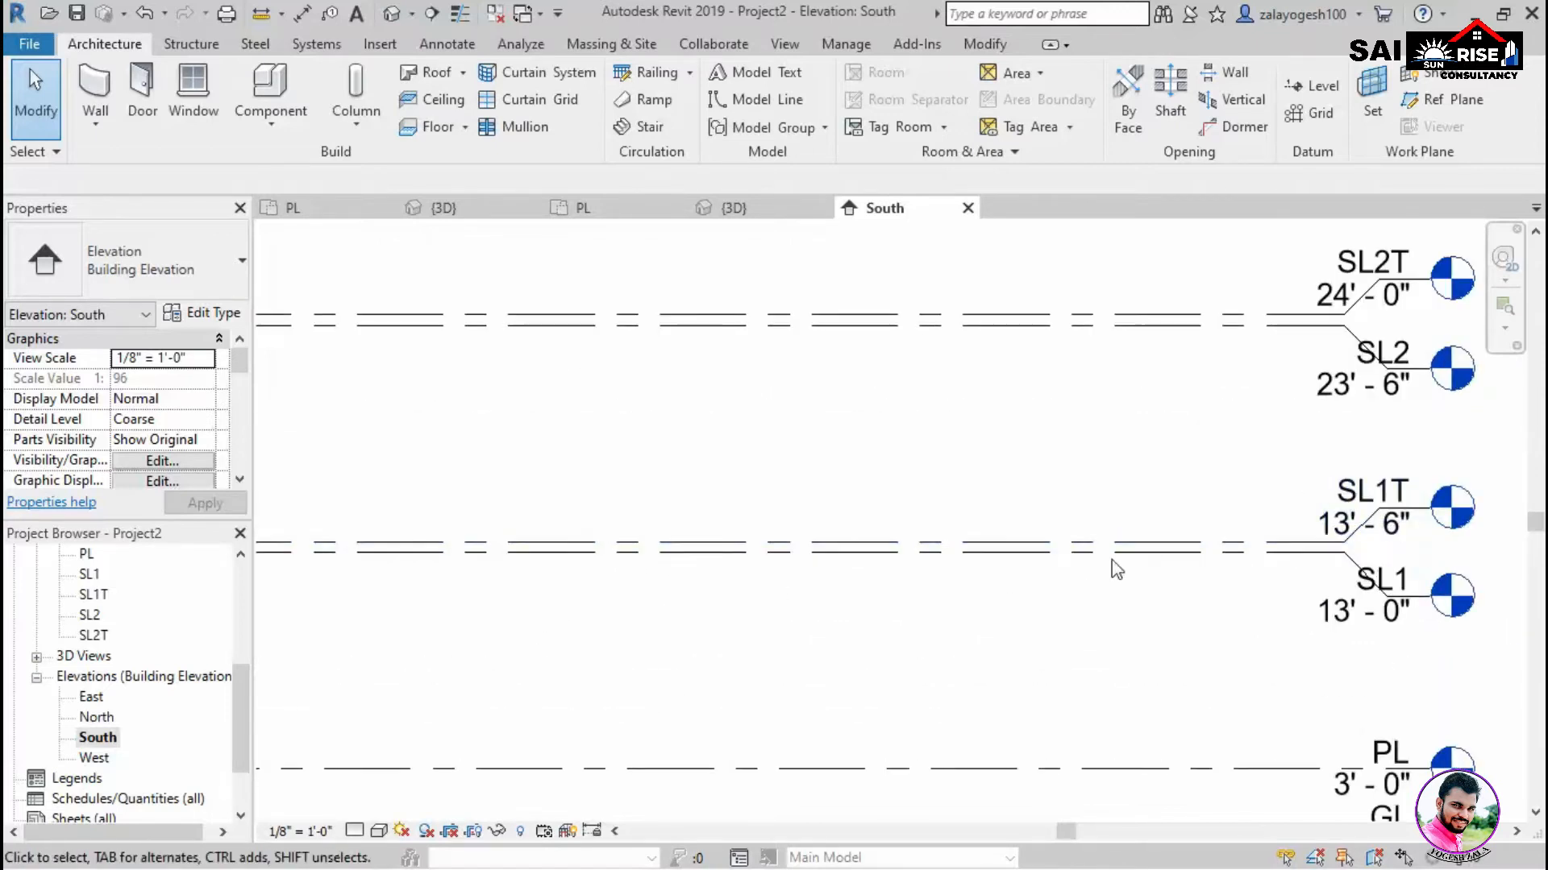
scroll(1206, 769, down, 3)
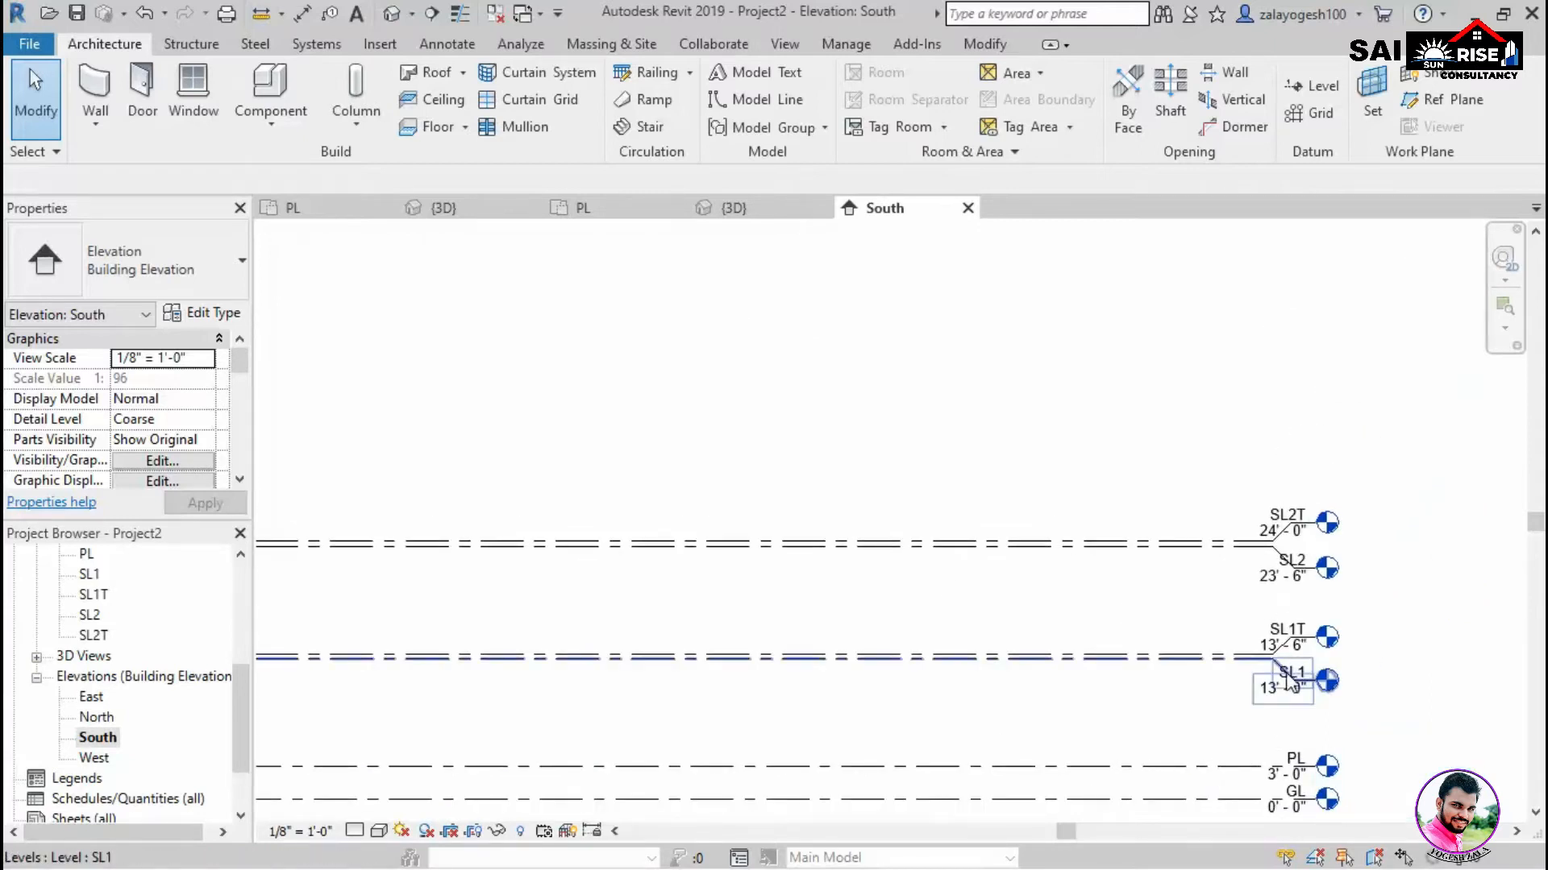
scroll(1225, 694, up, 3)
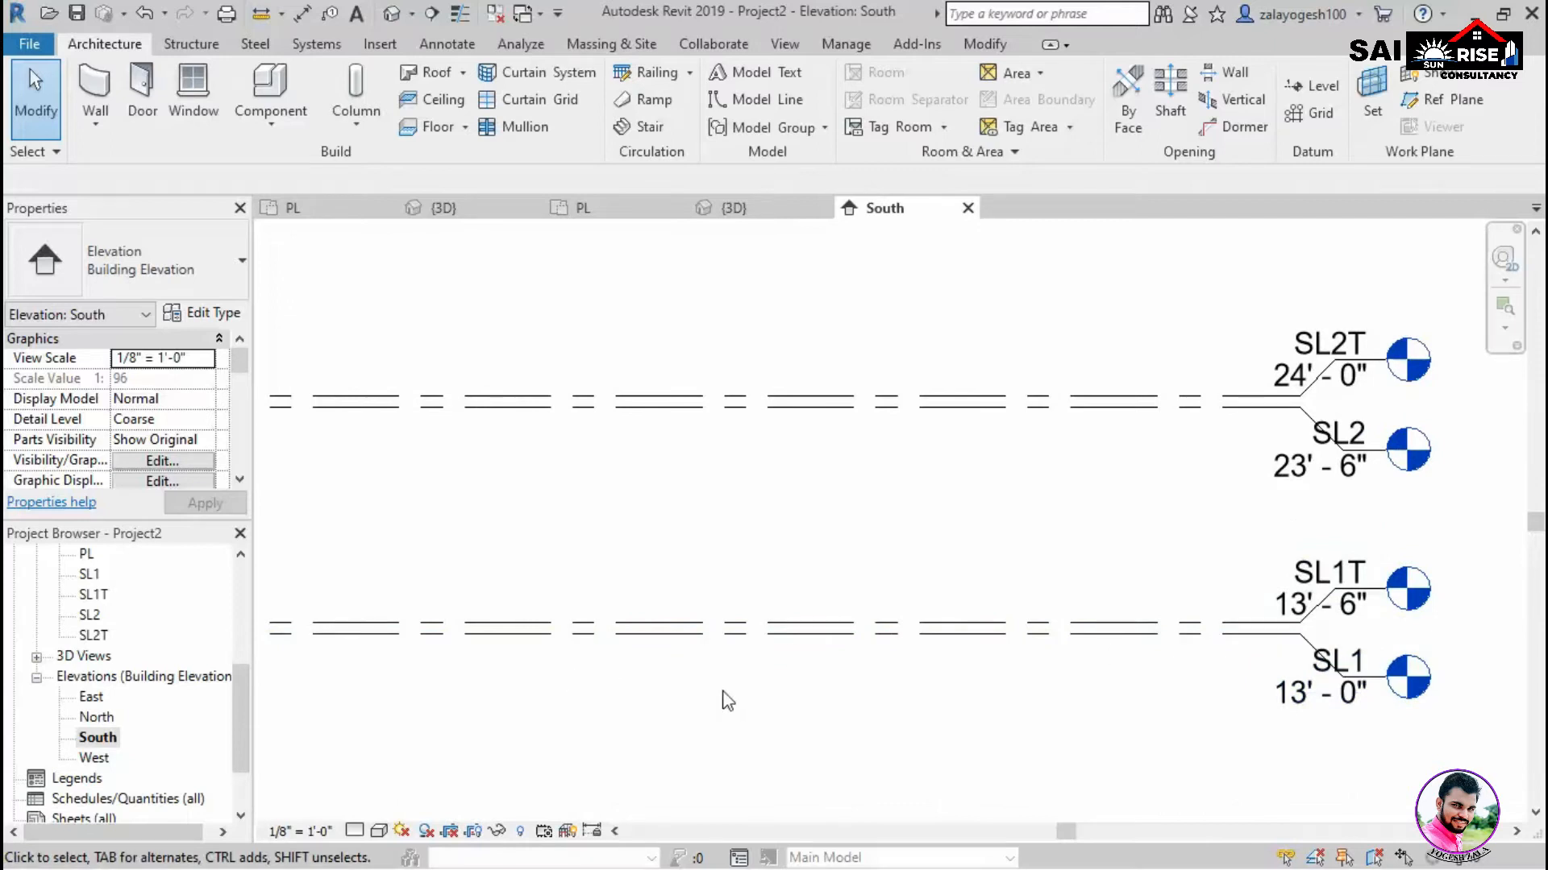
scroll(777, 682, down, 4)
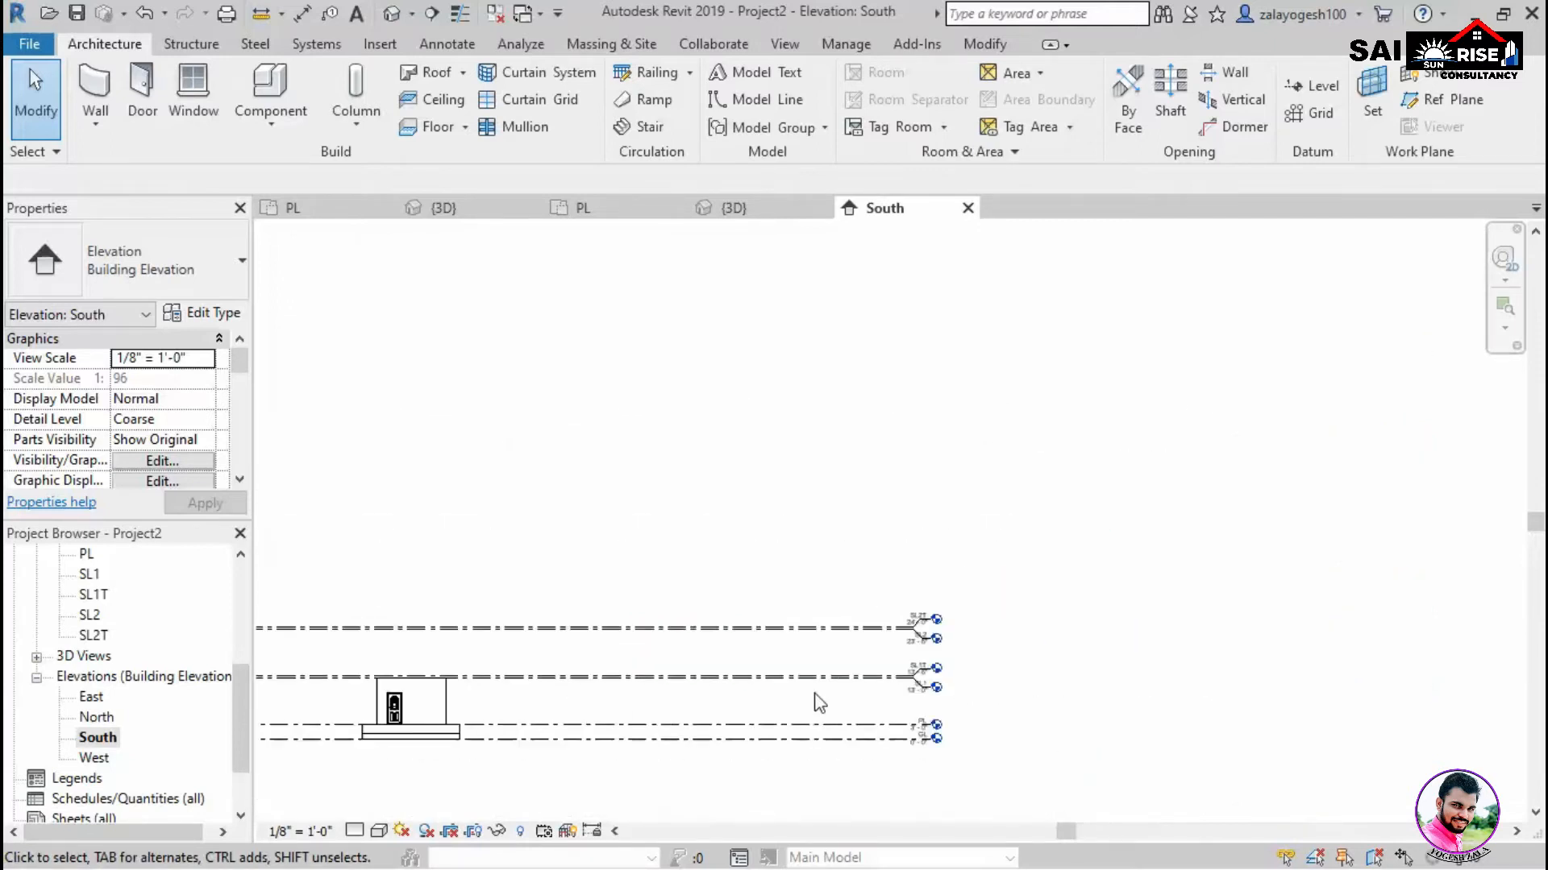
Open the SL1 floor plan and bring all four elevation markers into view.
scroll(72, 675, up, 1)
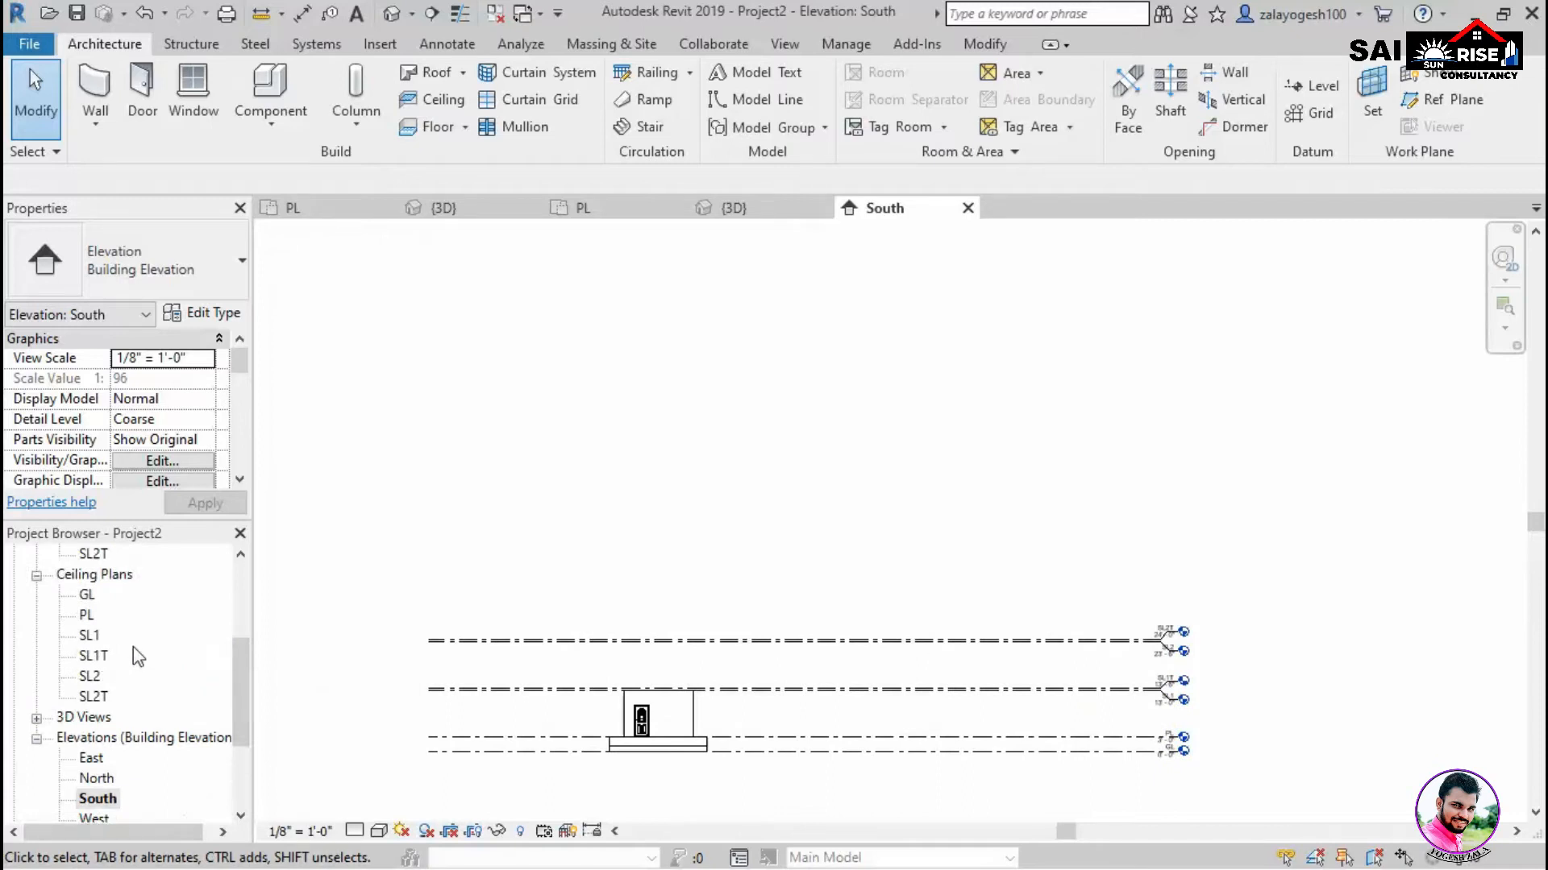
scroll(122, 649, up, 1)
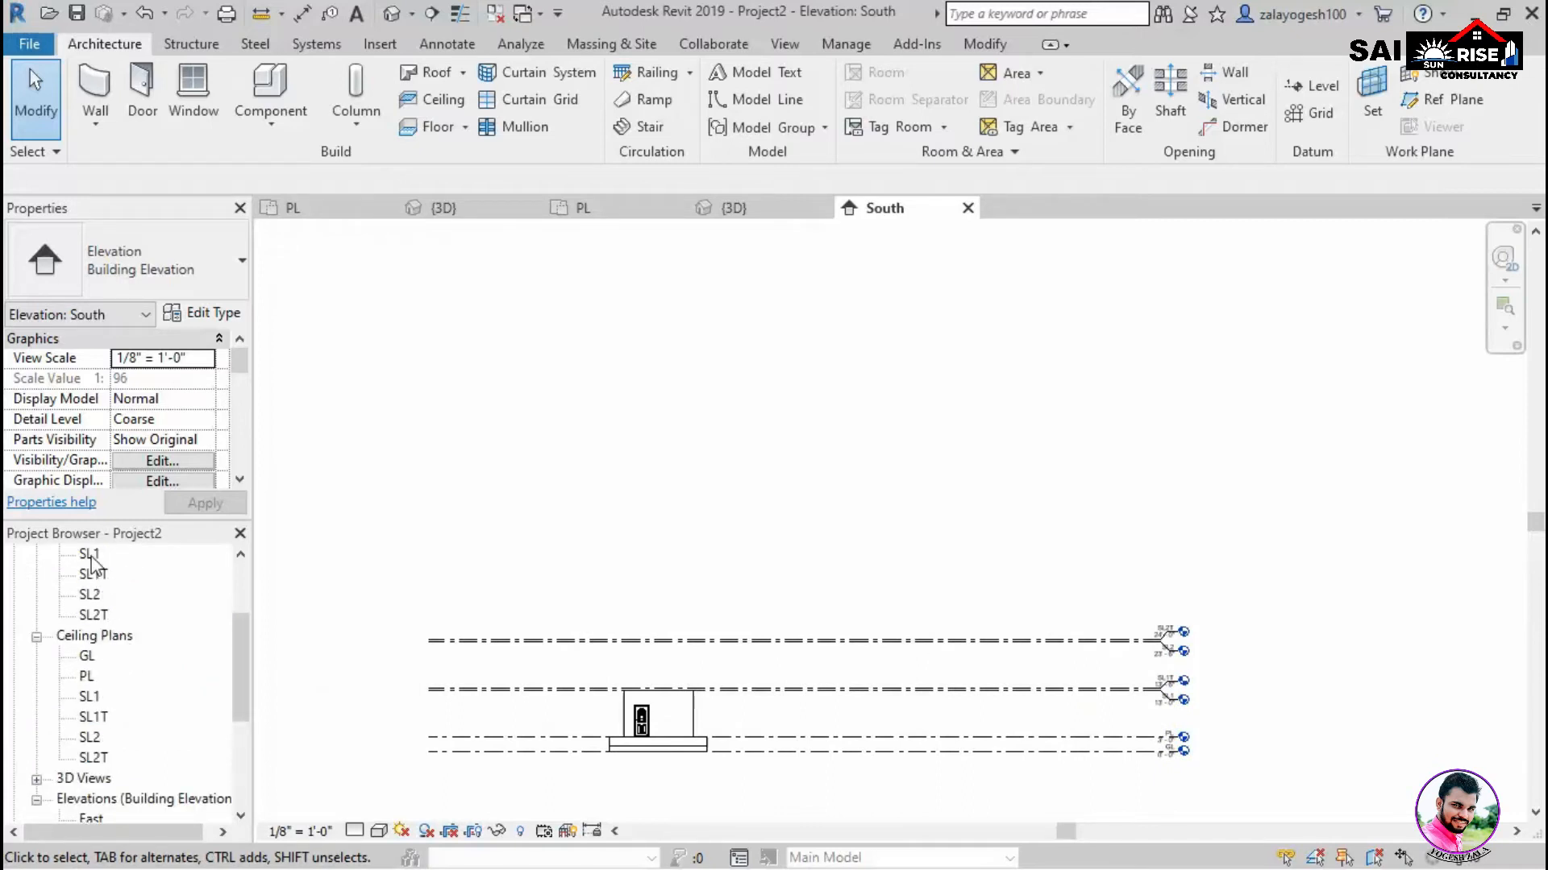
double_click(90, 554)
middle_drag(923, 665, 823, 728)
scroll(806, 669, down, 2)
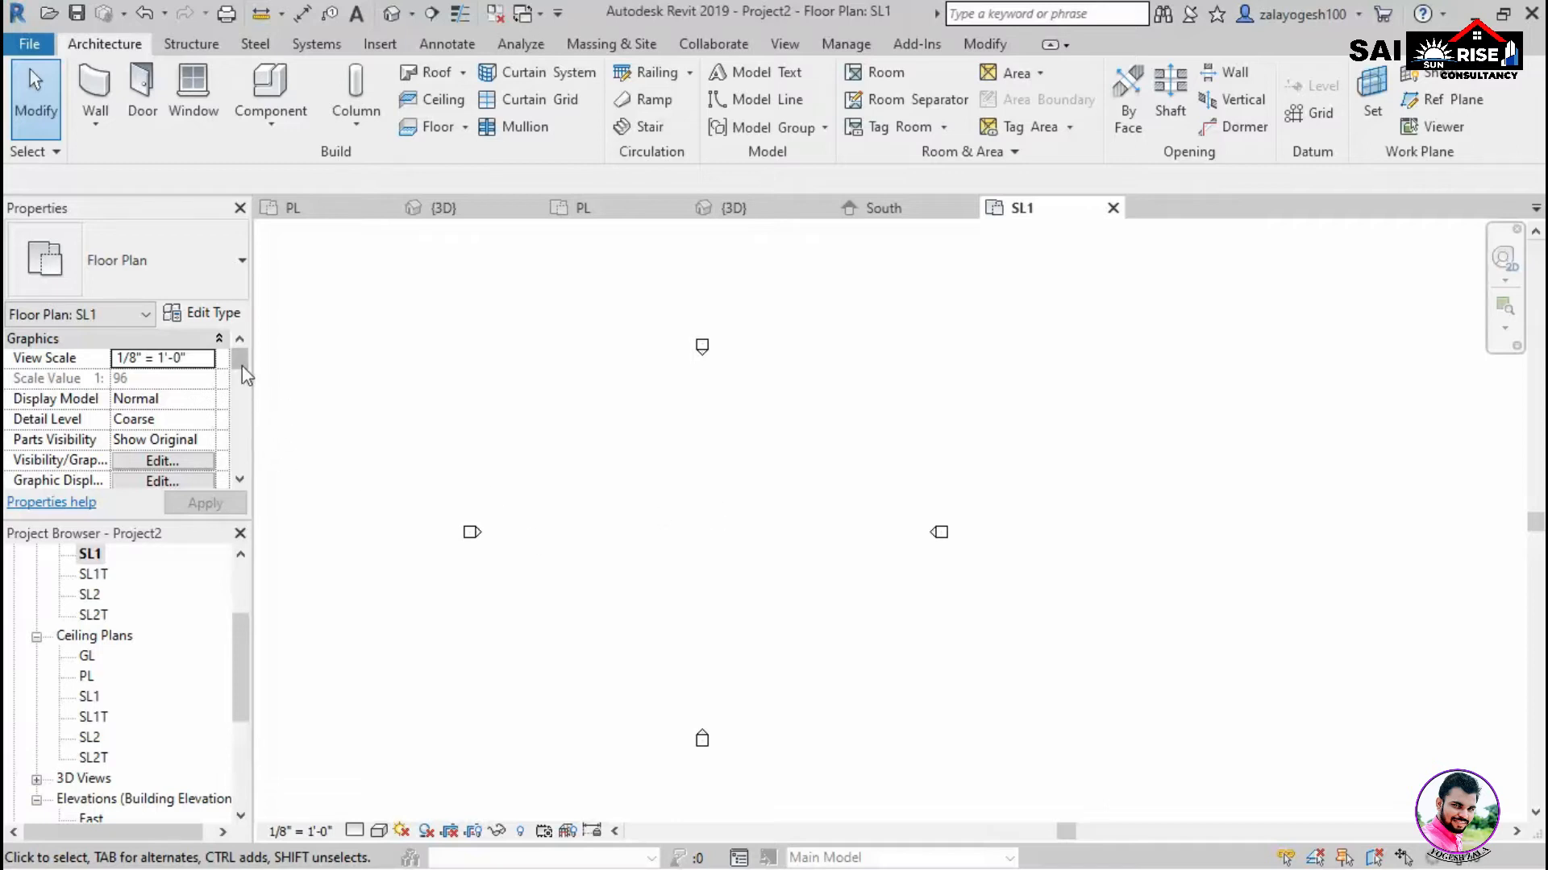
Set the SL1 plan's underlay range from base level GL to top level SL2T.
drag(242, 364, 247, 414)
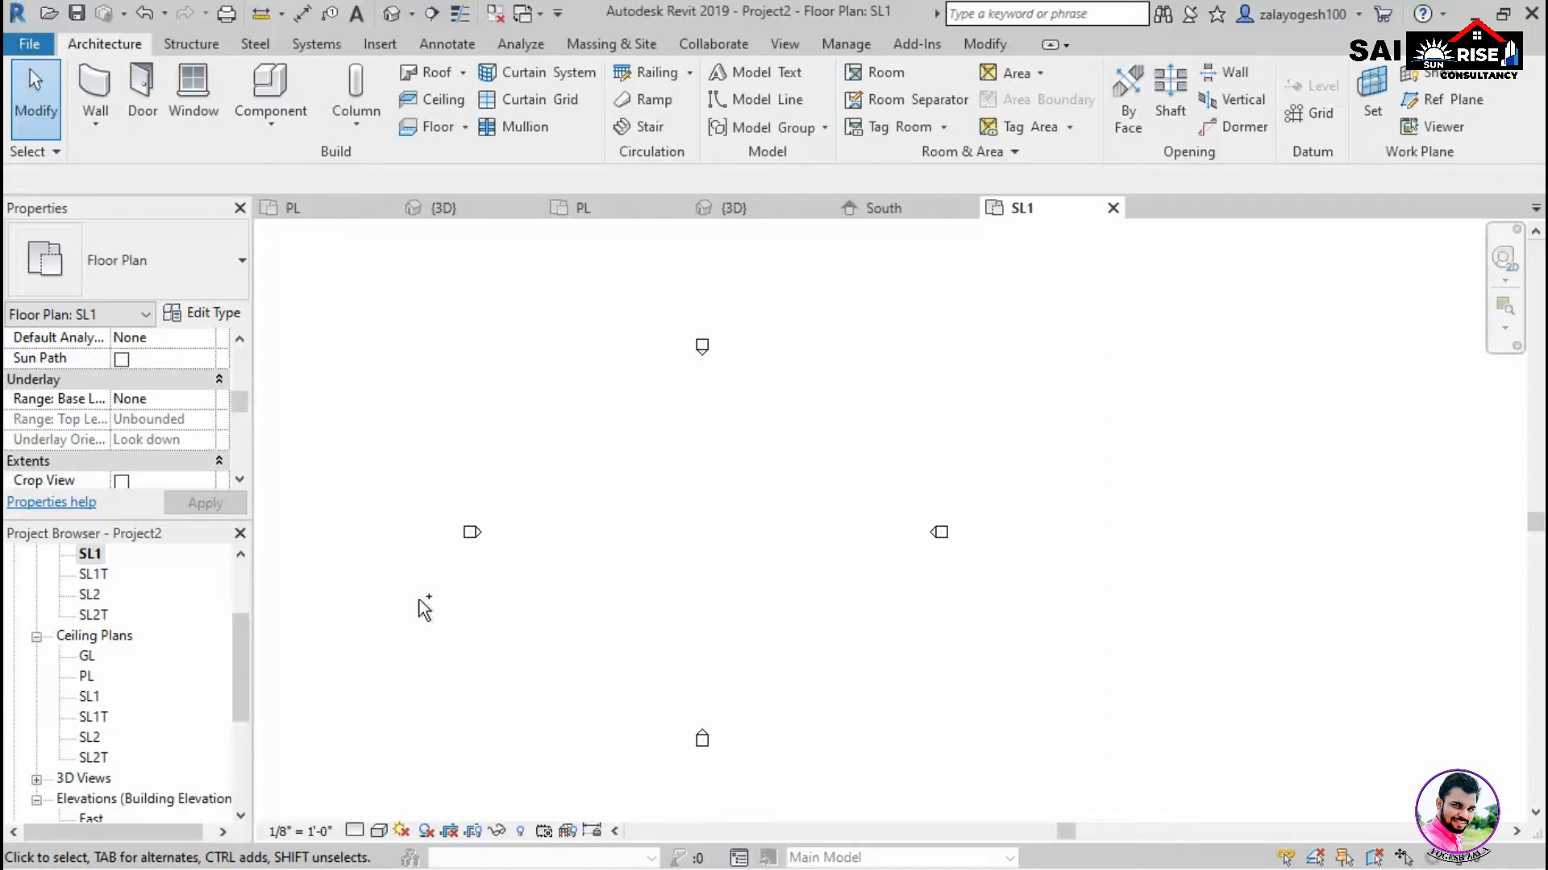
mouse_move(7, 374)
ctrl+mouse_down()
mouse_move(152, 464)
mouse_move(250, 464)
mouse_move(348, 533)
ctrl+mouse_up()
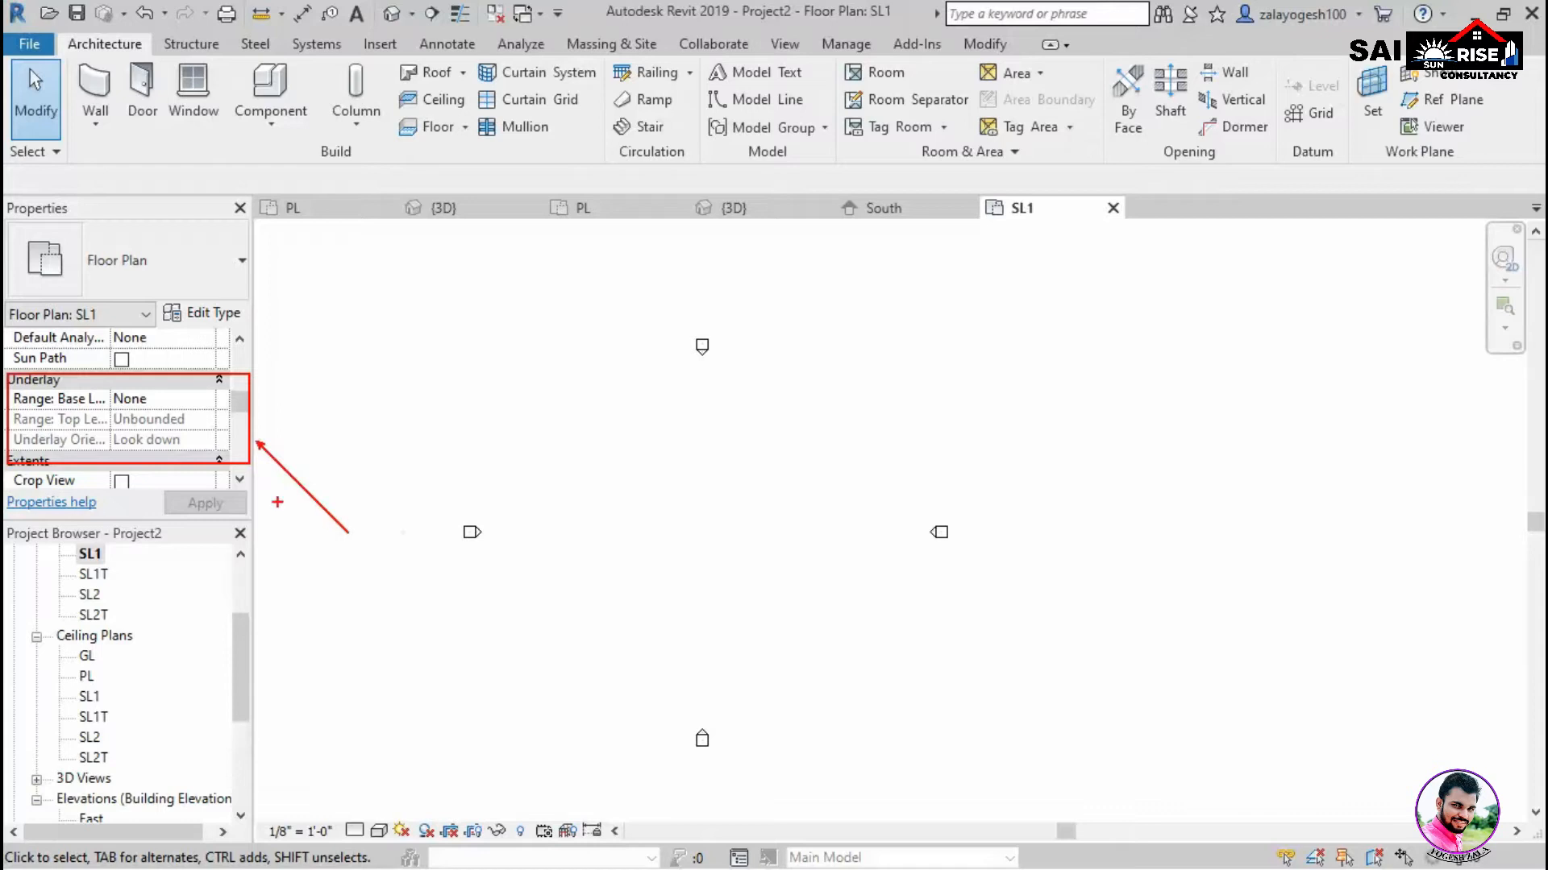
key(Escape)
click(162, 398)
click(205, 399)
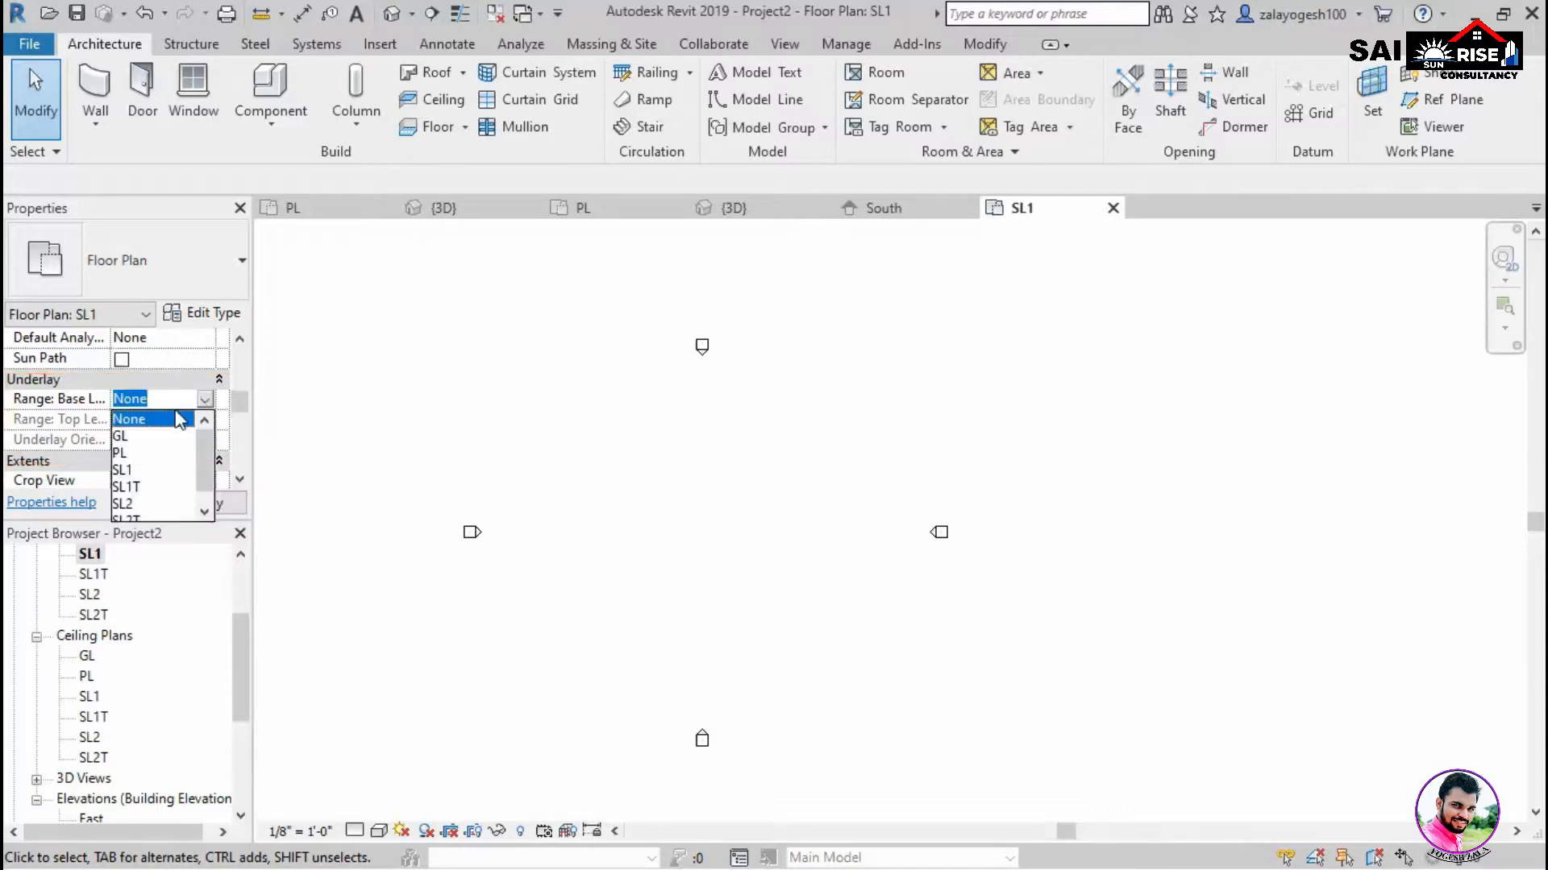
click(349, 411)
click(205, 399)
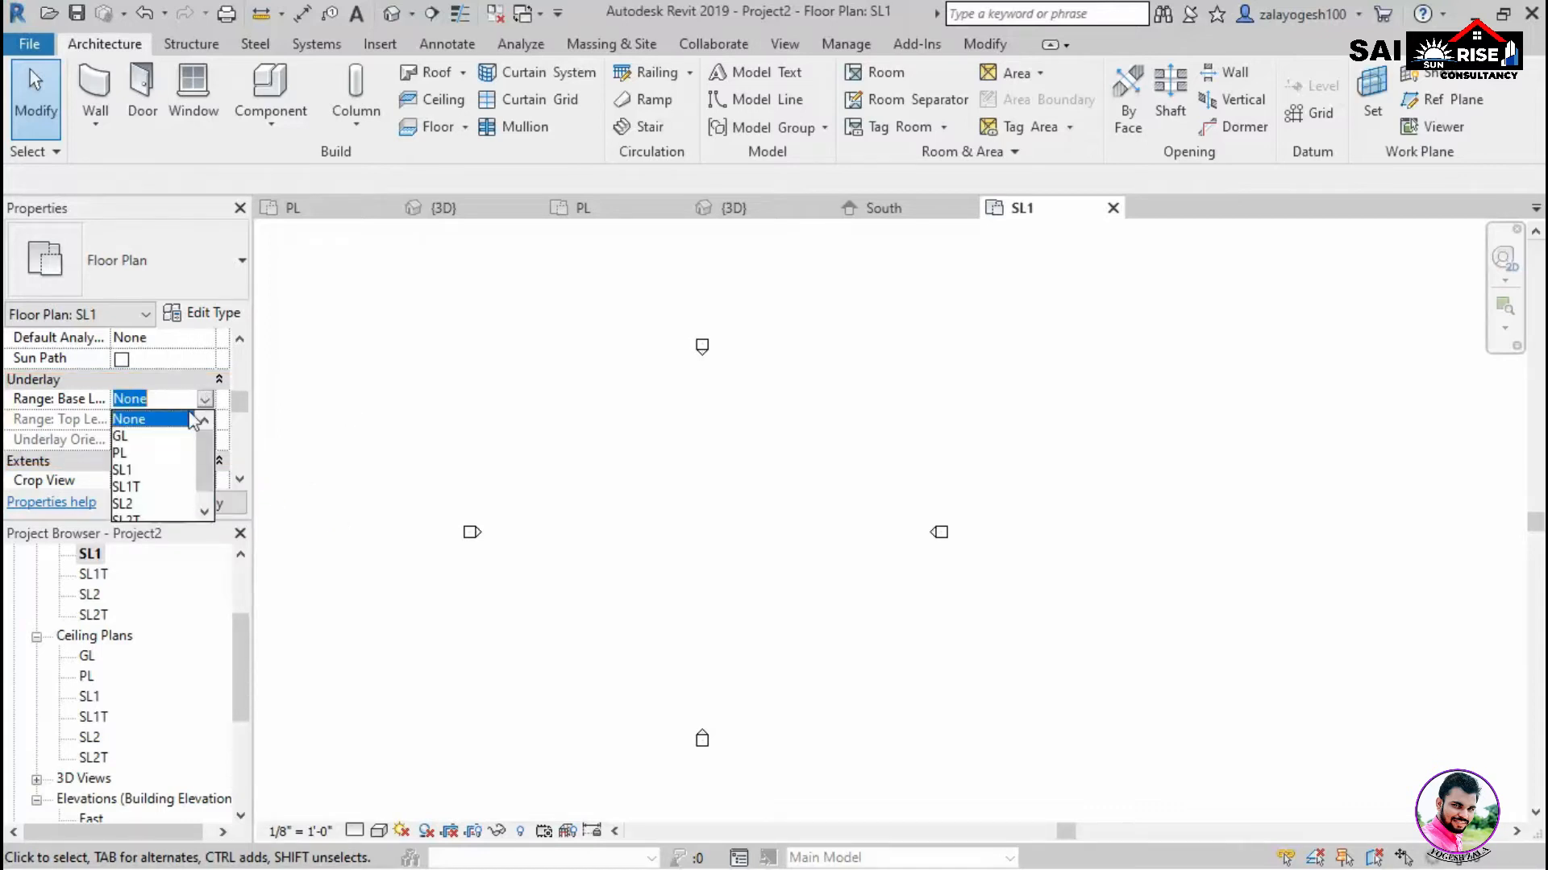
click(120, 435)
click(205, 420)
click(205, 419)
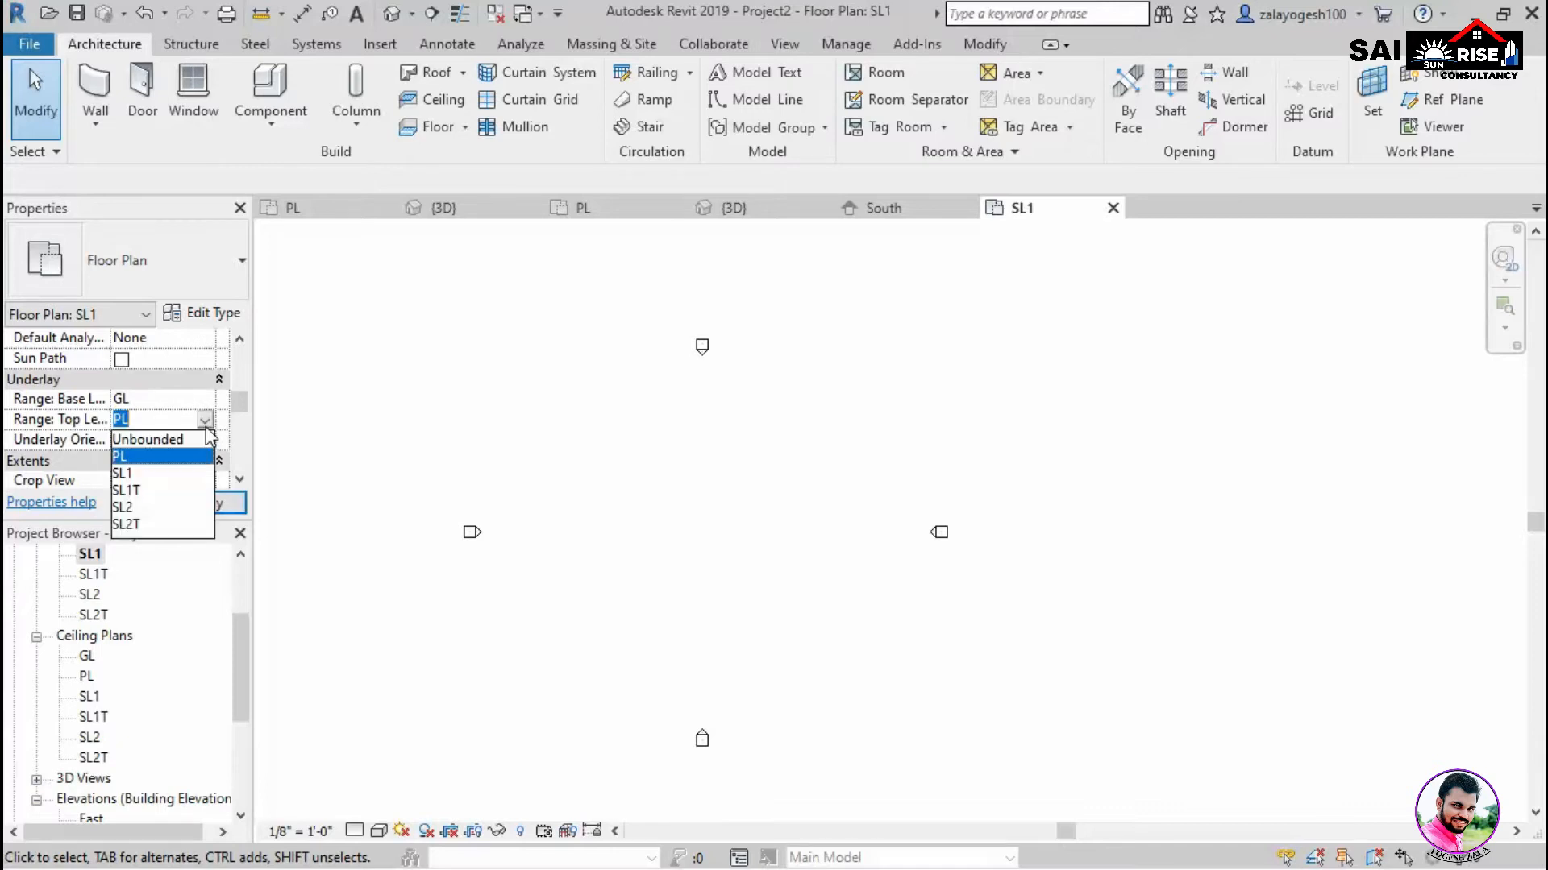
click(129, 525)
scroll(695, 529, up, 5)
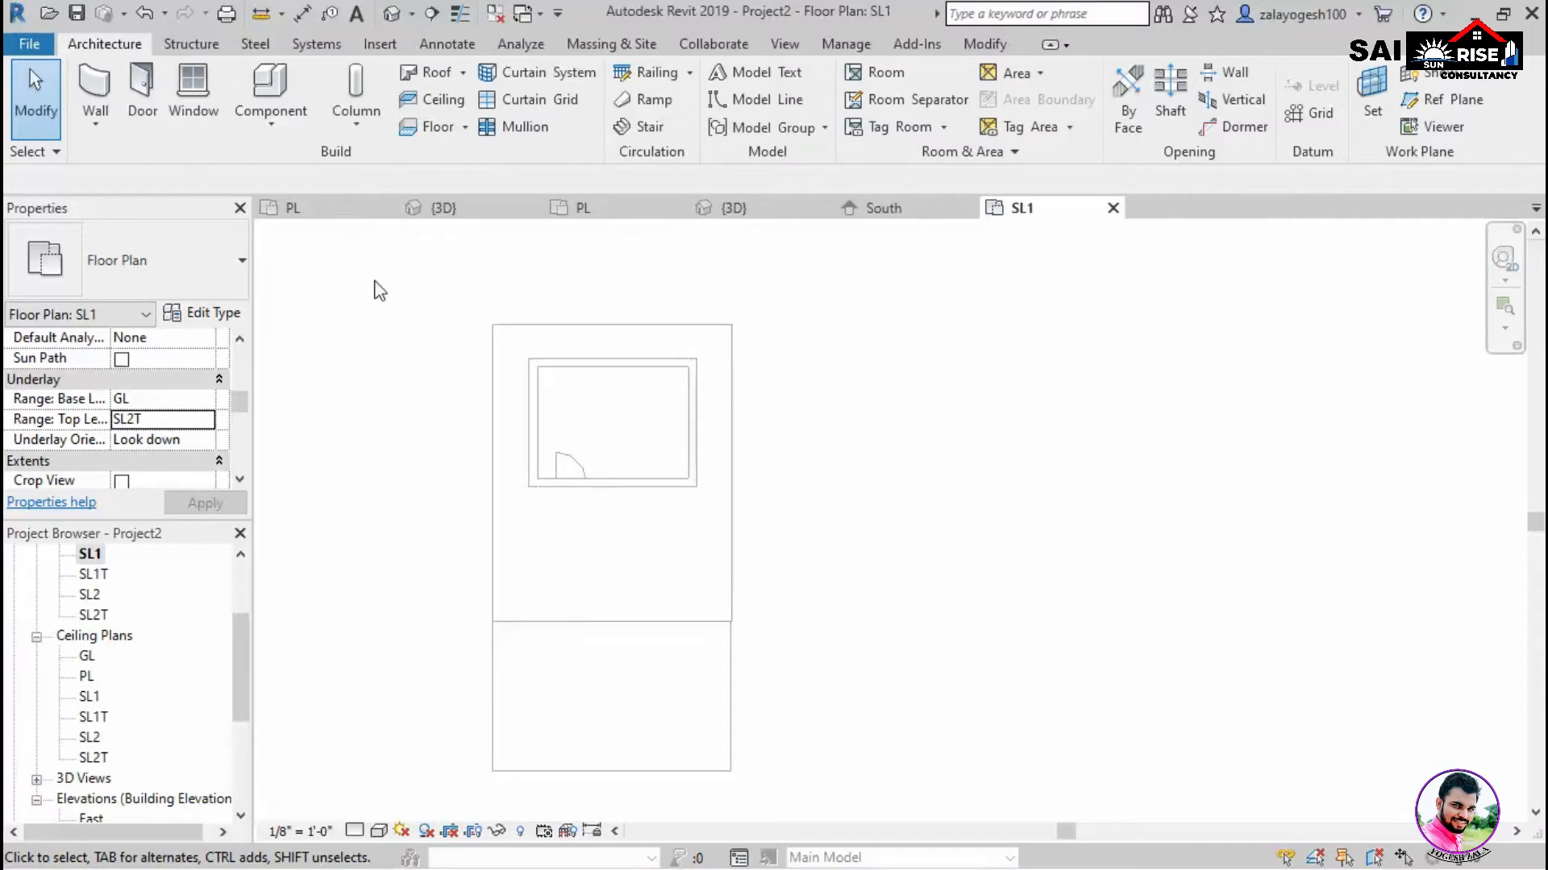
Create a footprint roof with a rectangular, slope-defining boundary offset 2' outside the room's outer wall corners.
click(462, 74)
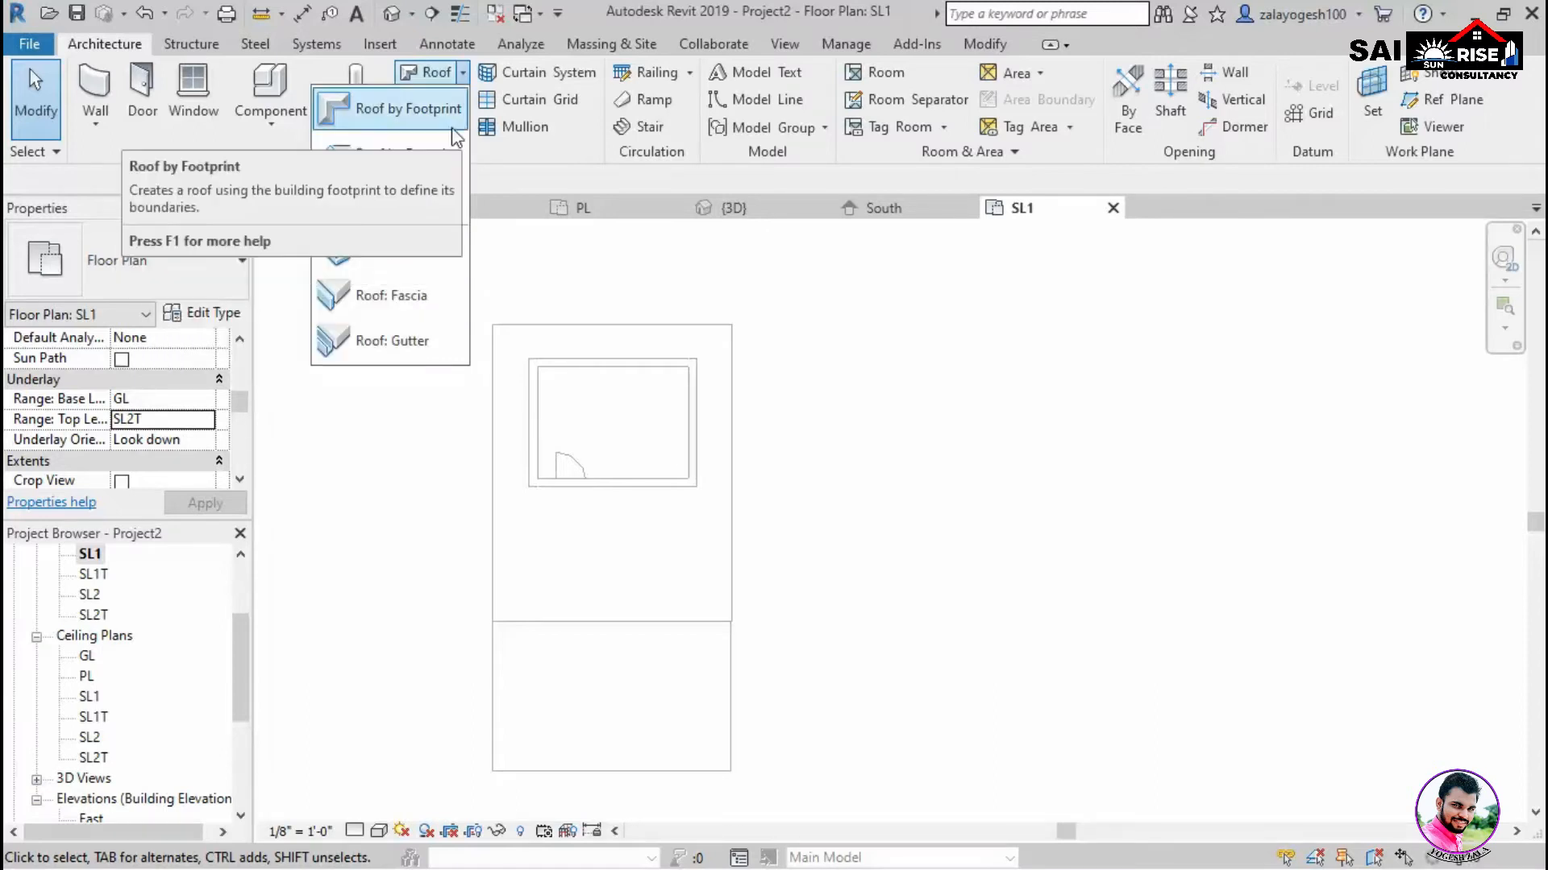
click(407, 108)
click(1104, 74)
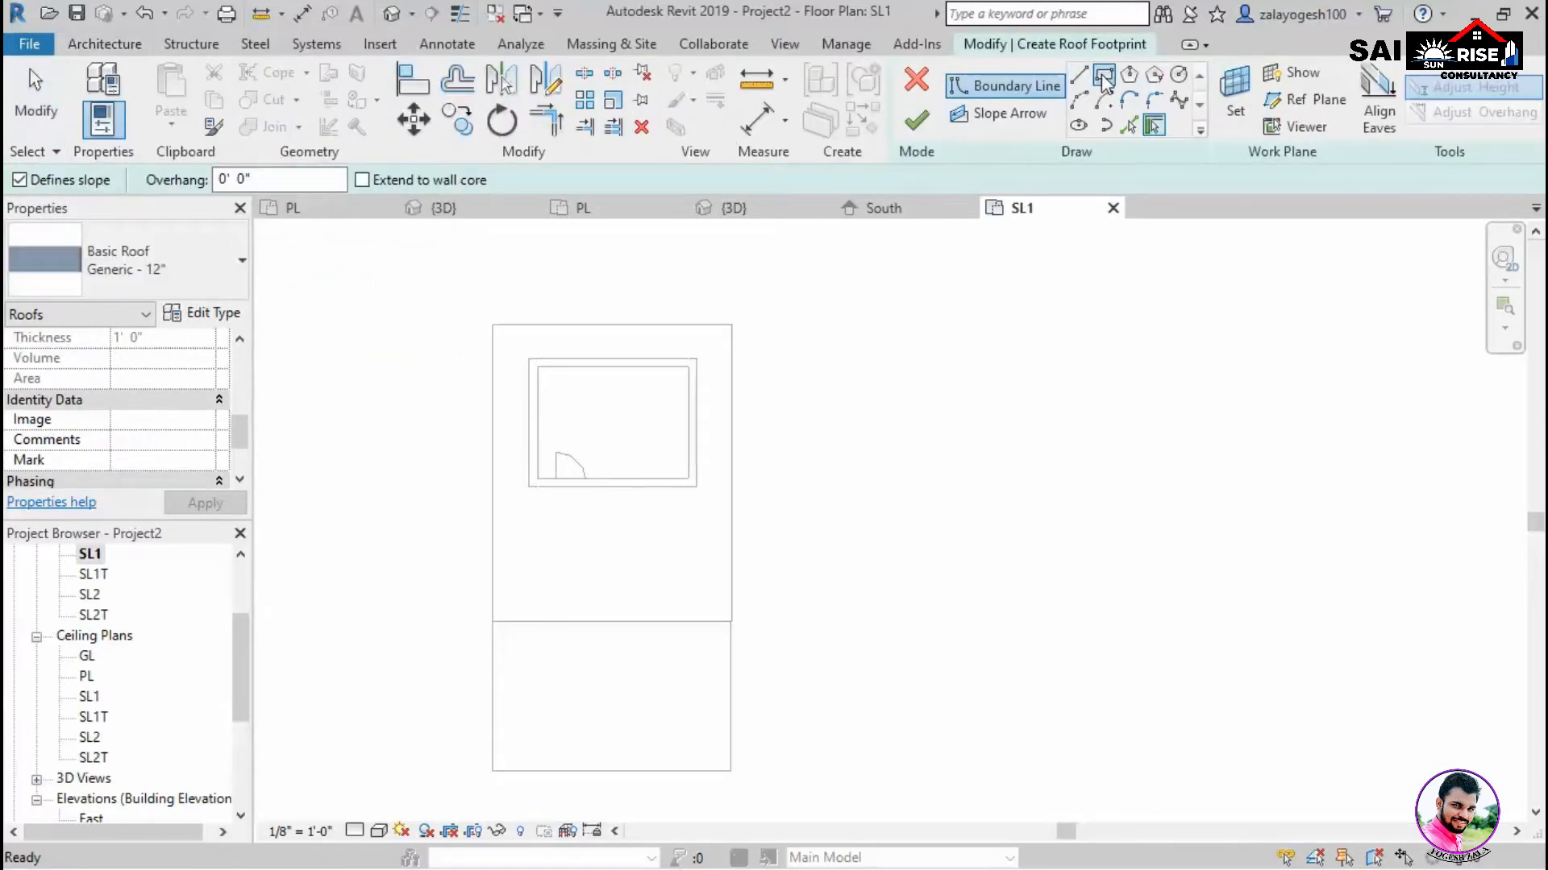
scroll(536, 354, up, 3)
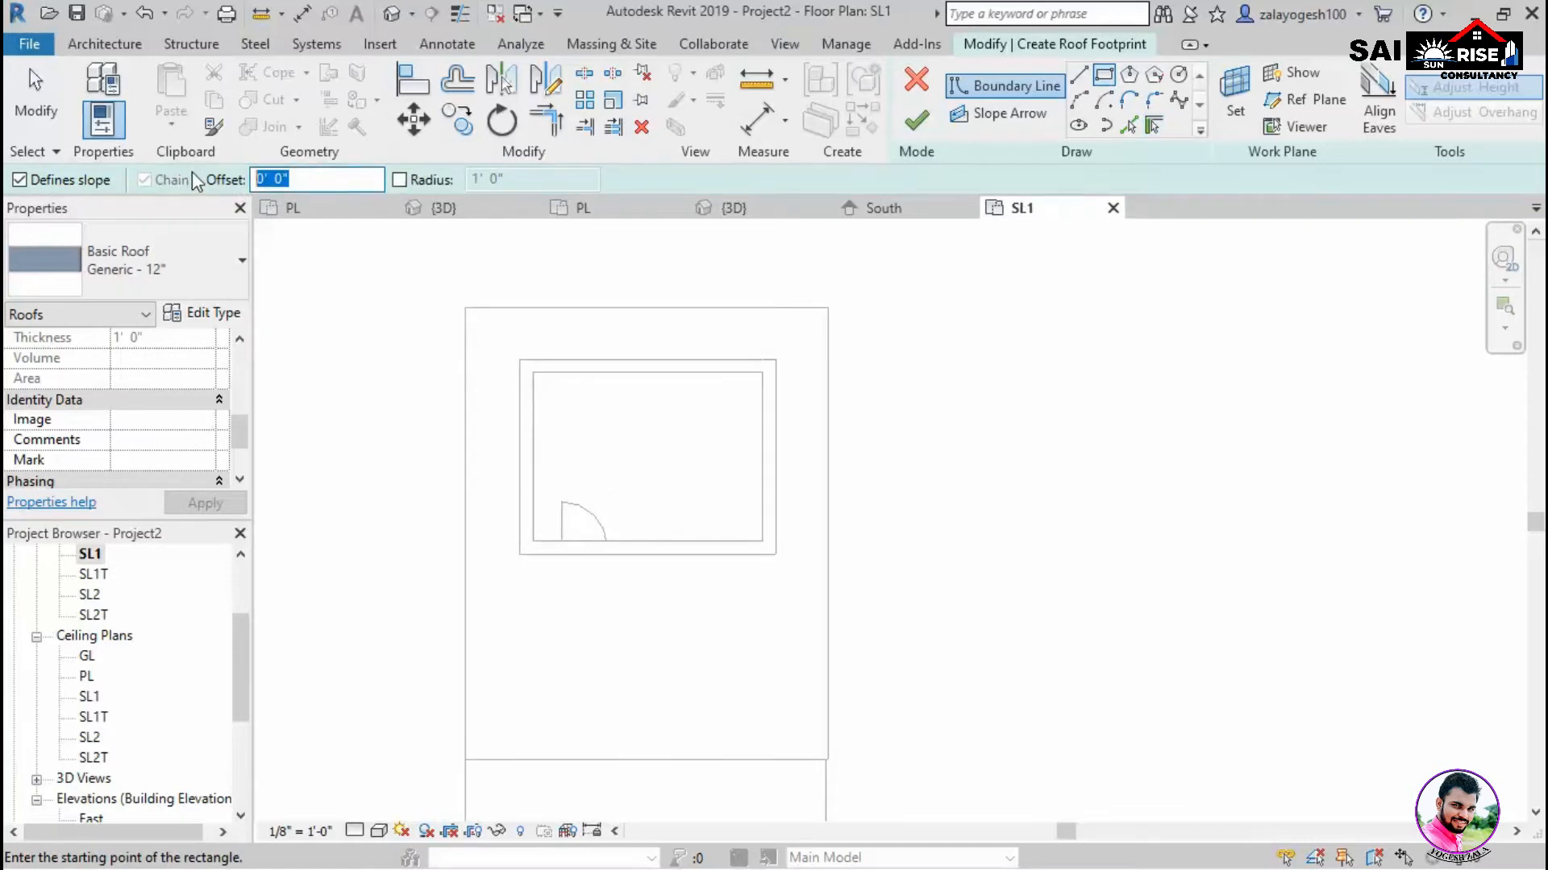
click(521, 361)
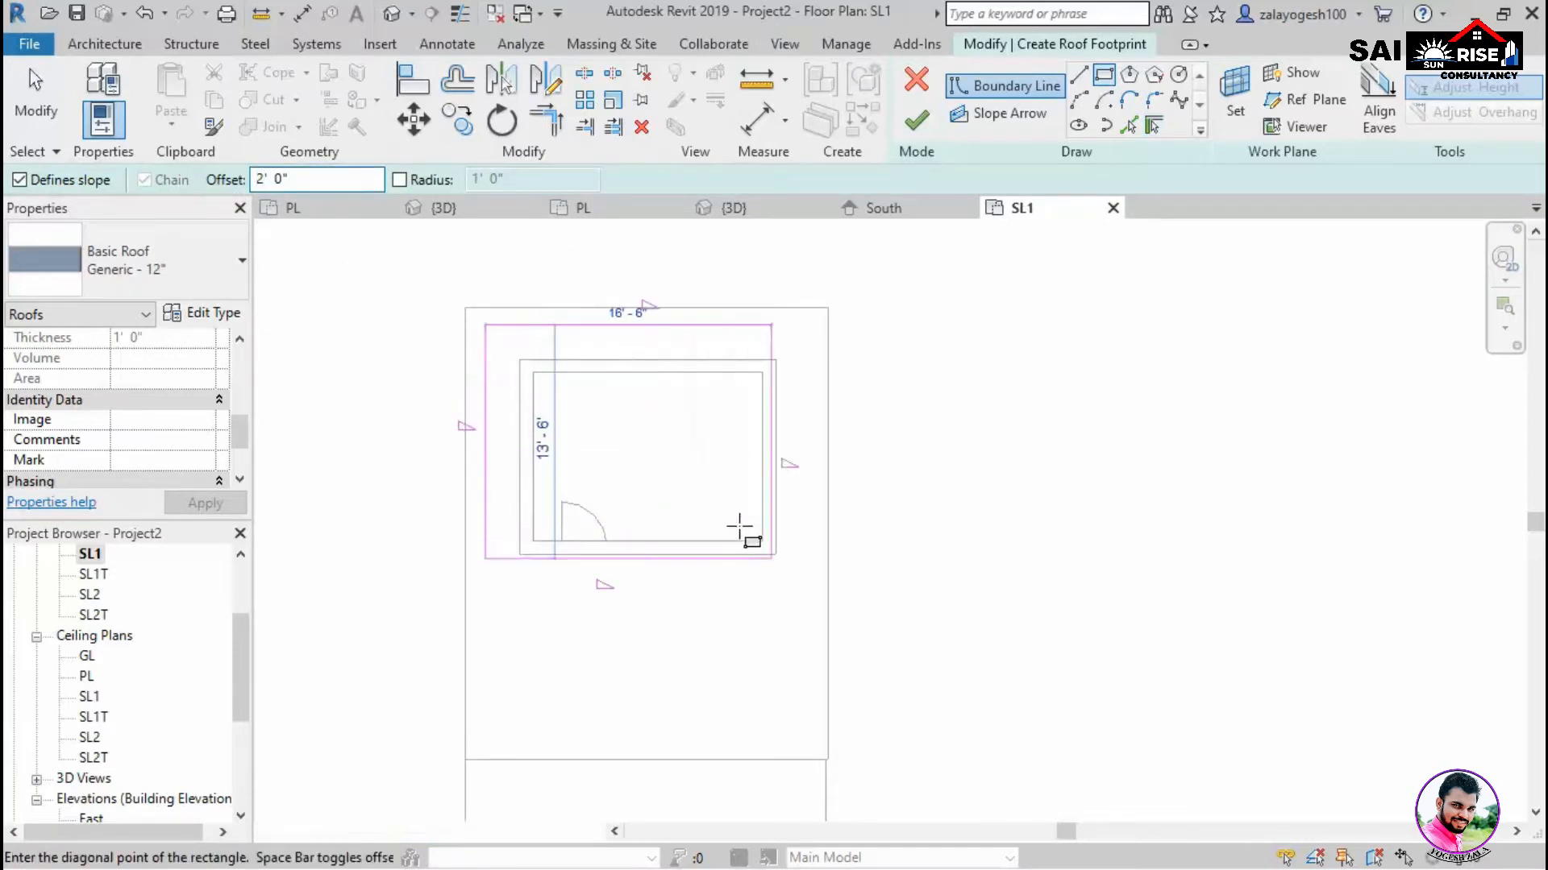
click(774, 554)
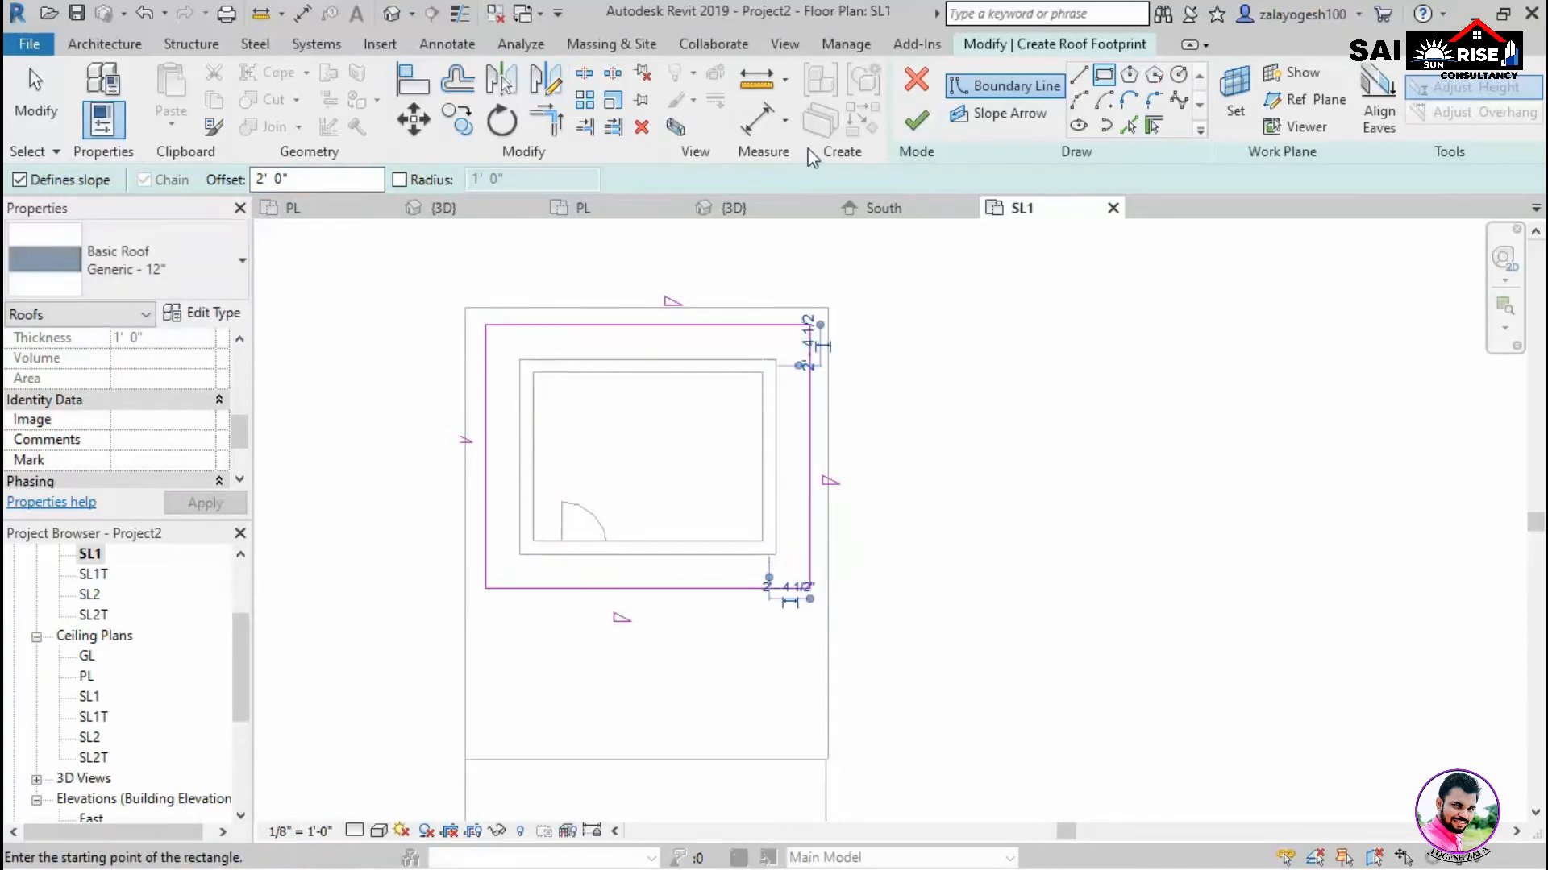
click(915, 121)
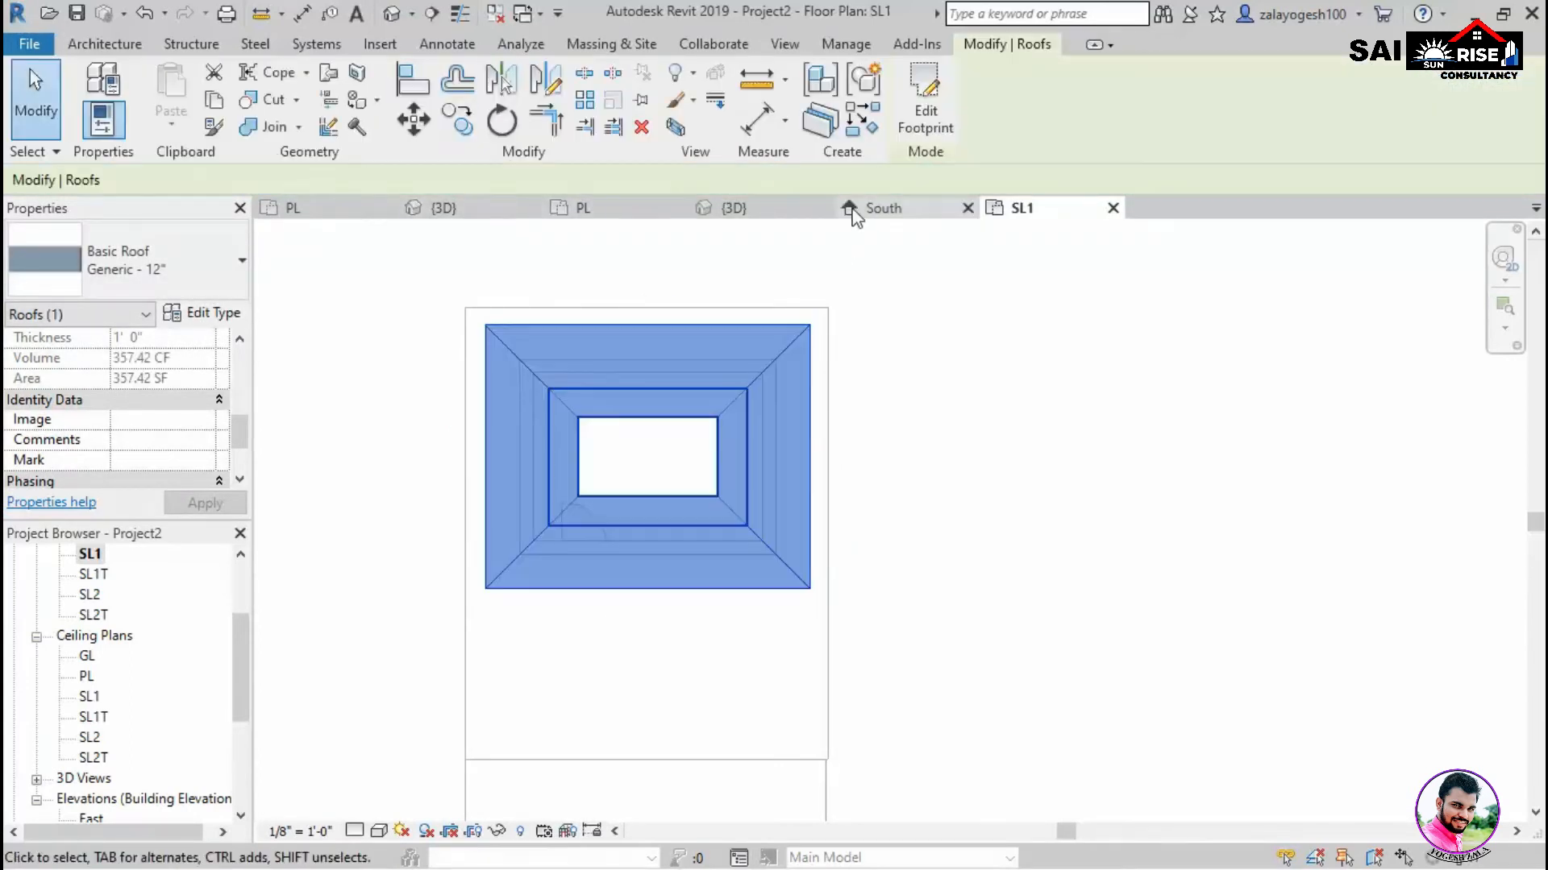
In the 3D view, set the structure layer thickness of the Generic - 12" roof type to 6".
click(773, 209)
click(957, 518)
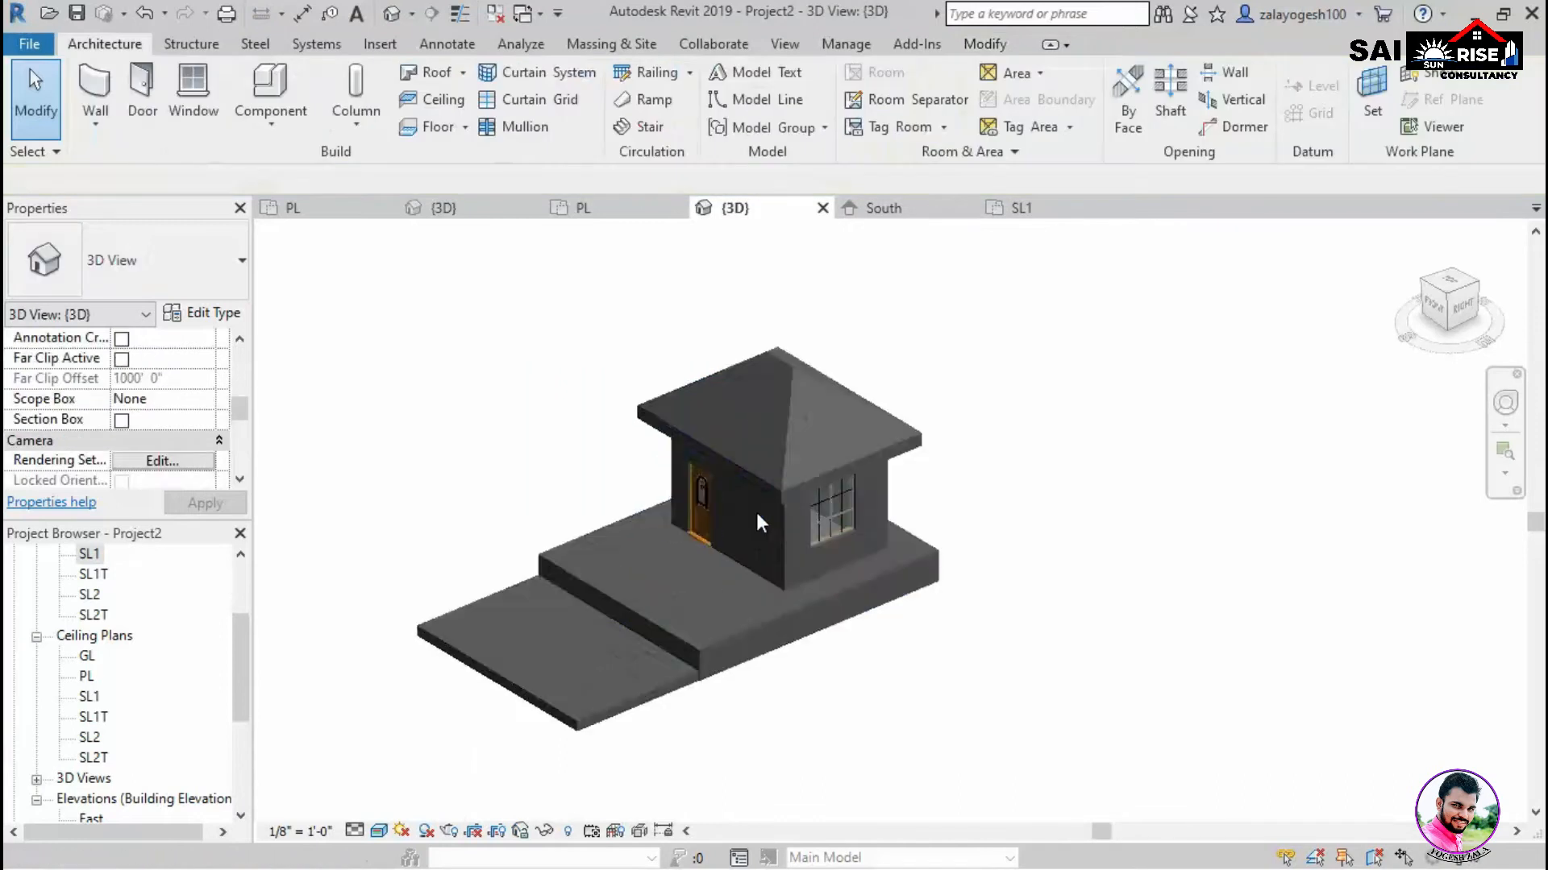
click(790, 488)
click(201, 313)
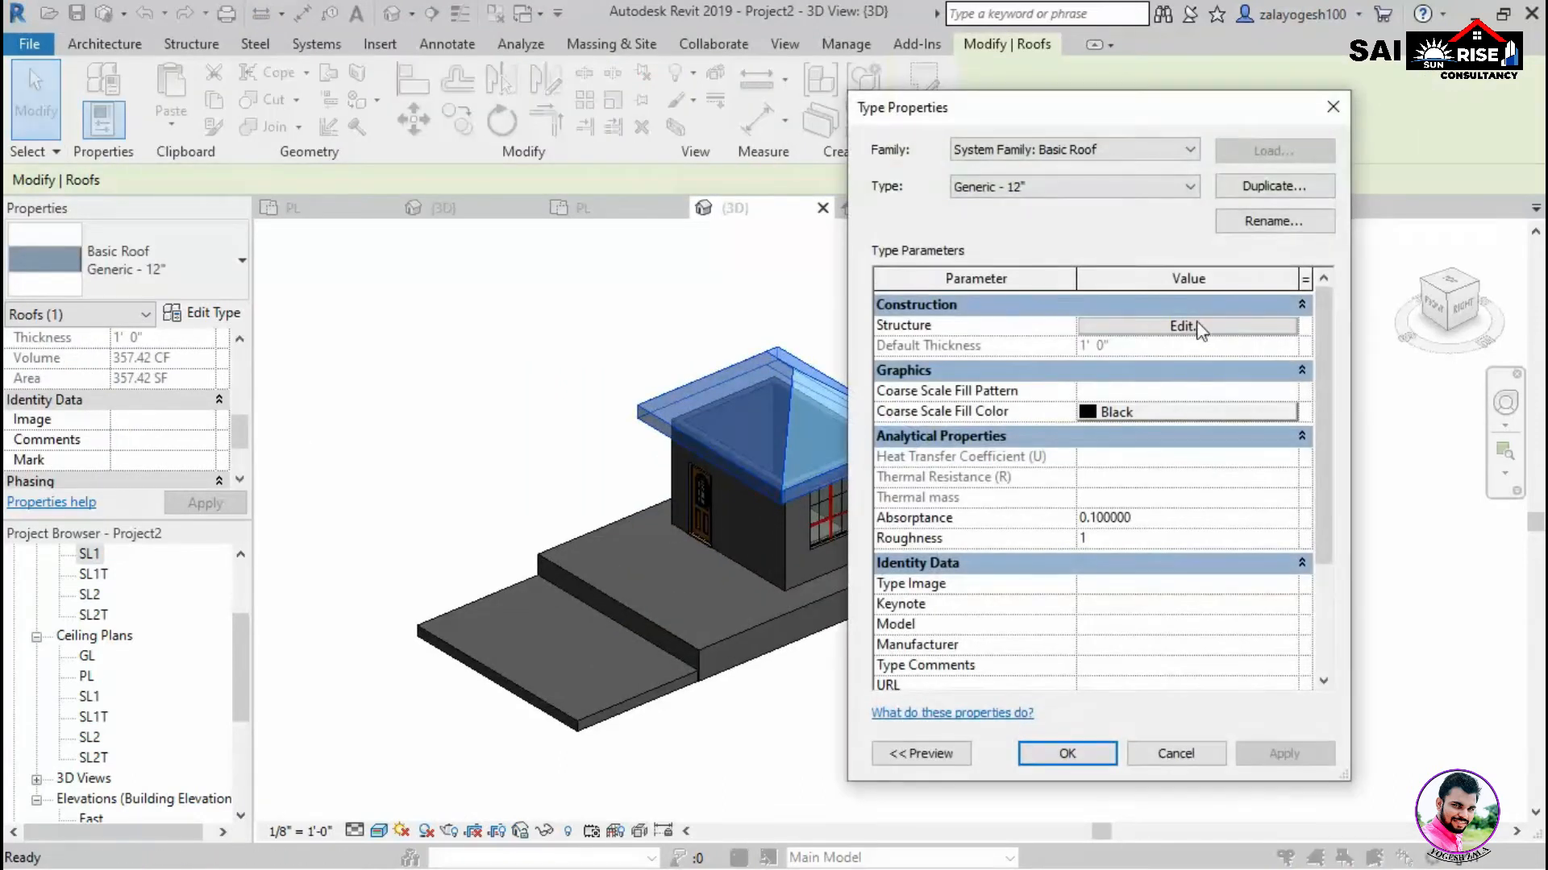
click(1200, 329)
click(1145, 339)
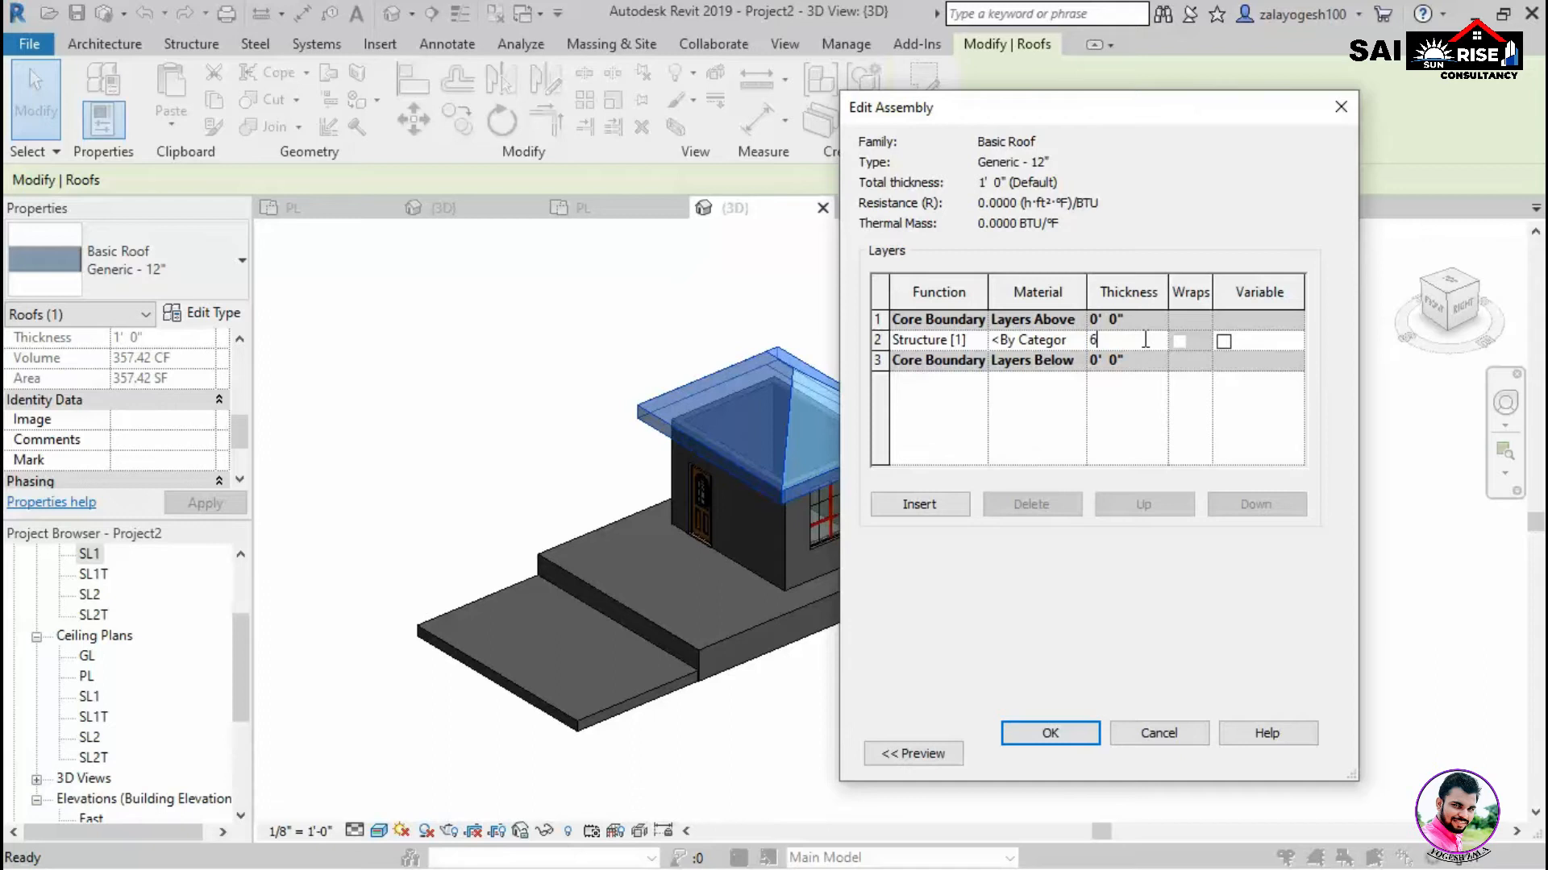
click(1050, 733)
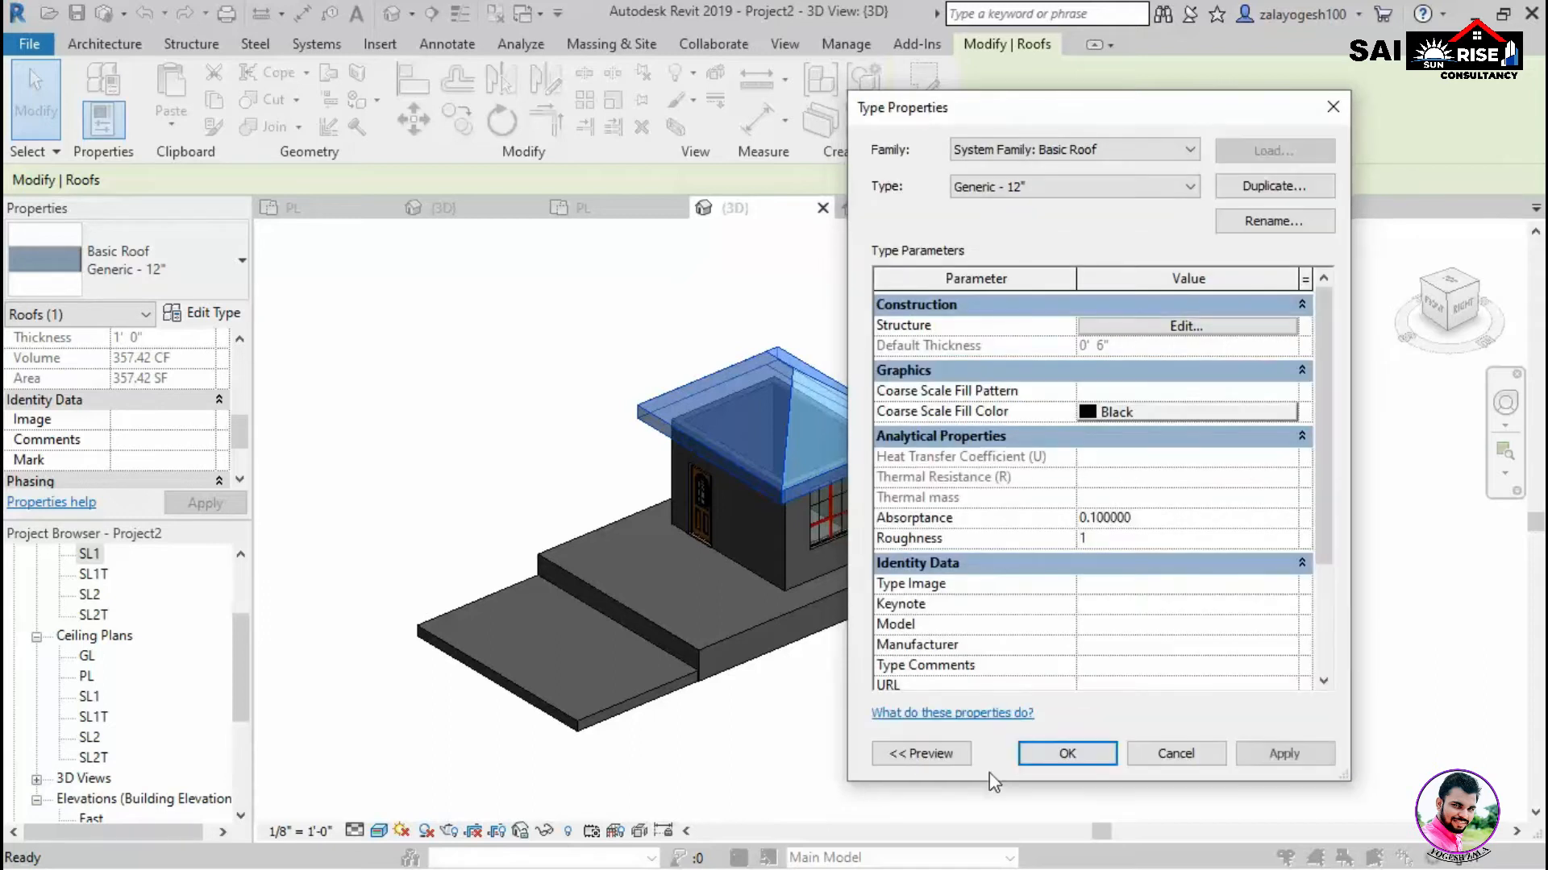
click(1070, 752)
key(Escape)
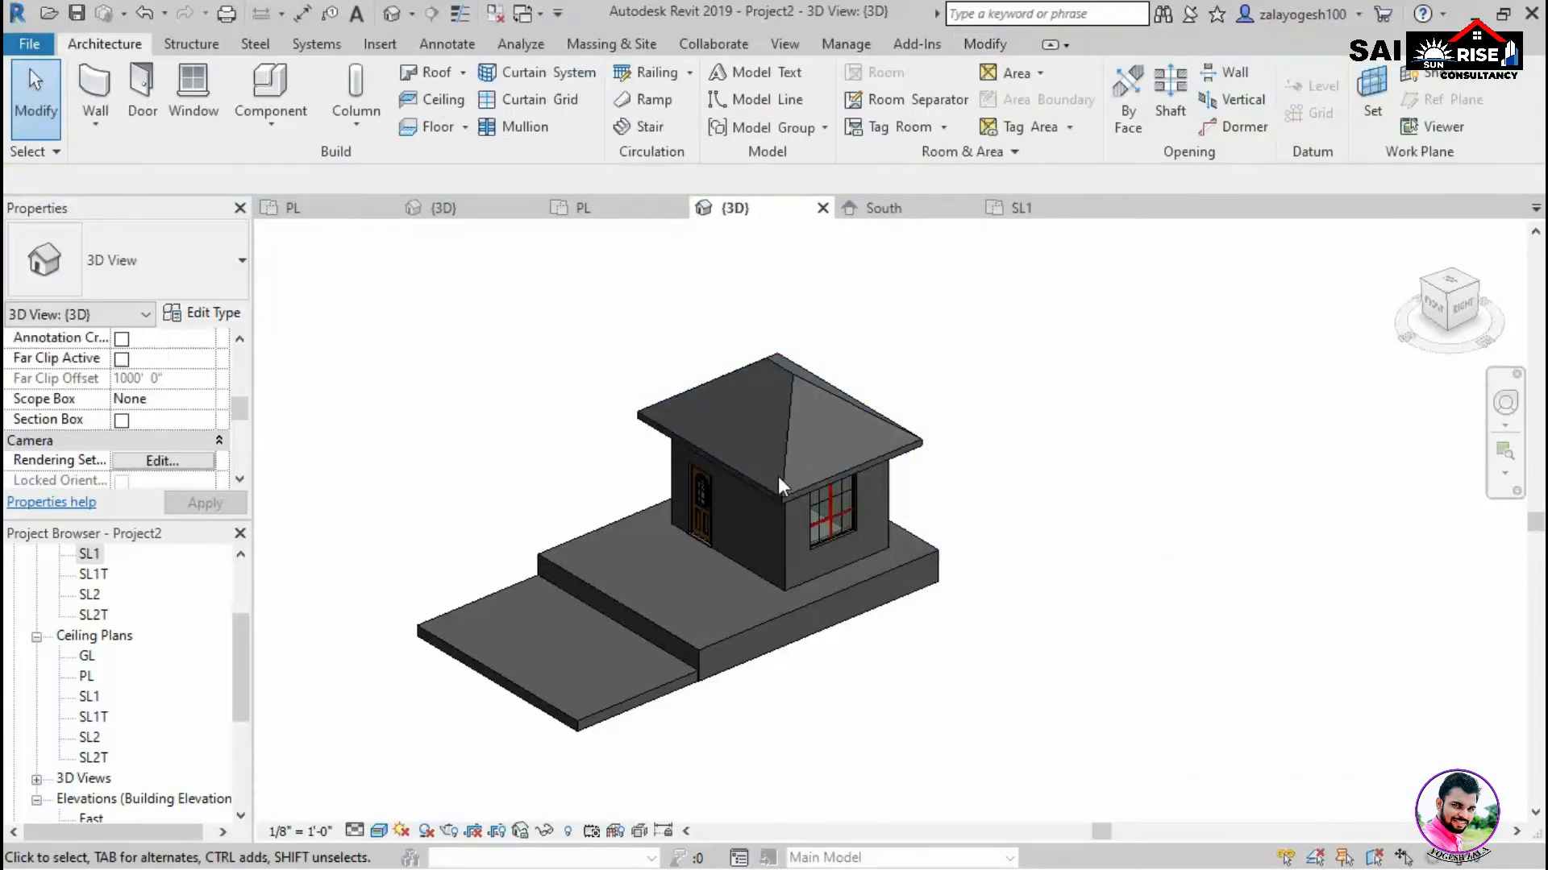
Edit the roof footprint so that the front edge above the door wall no longer defines a slope.
click(800, 382)
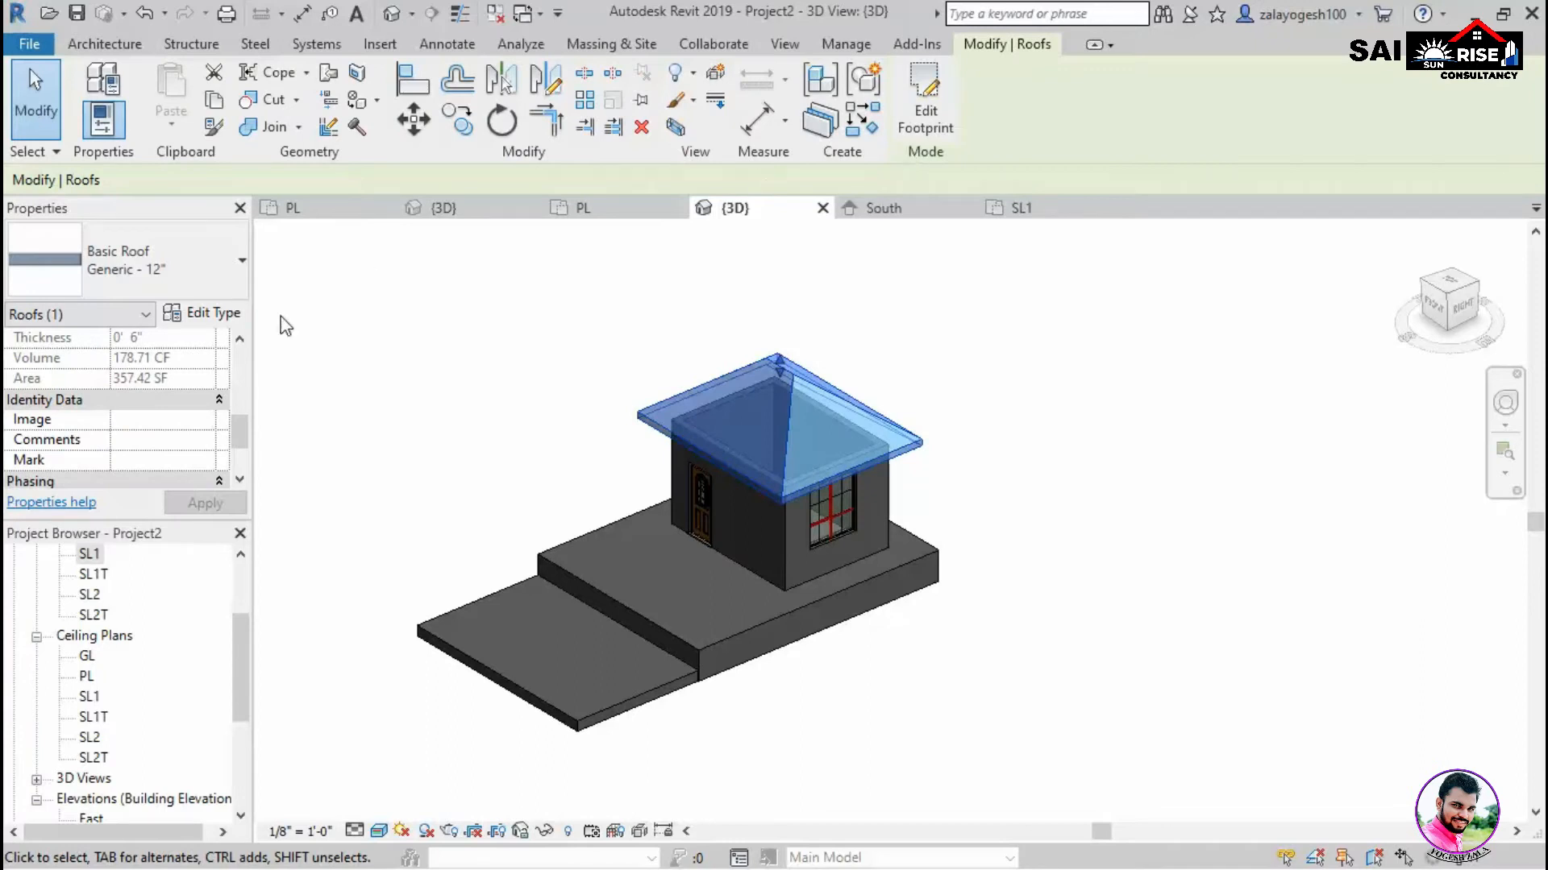
click(925, 105)
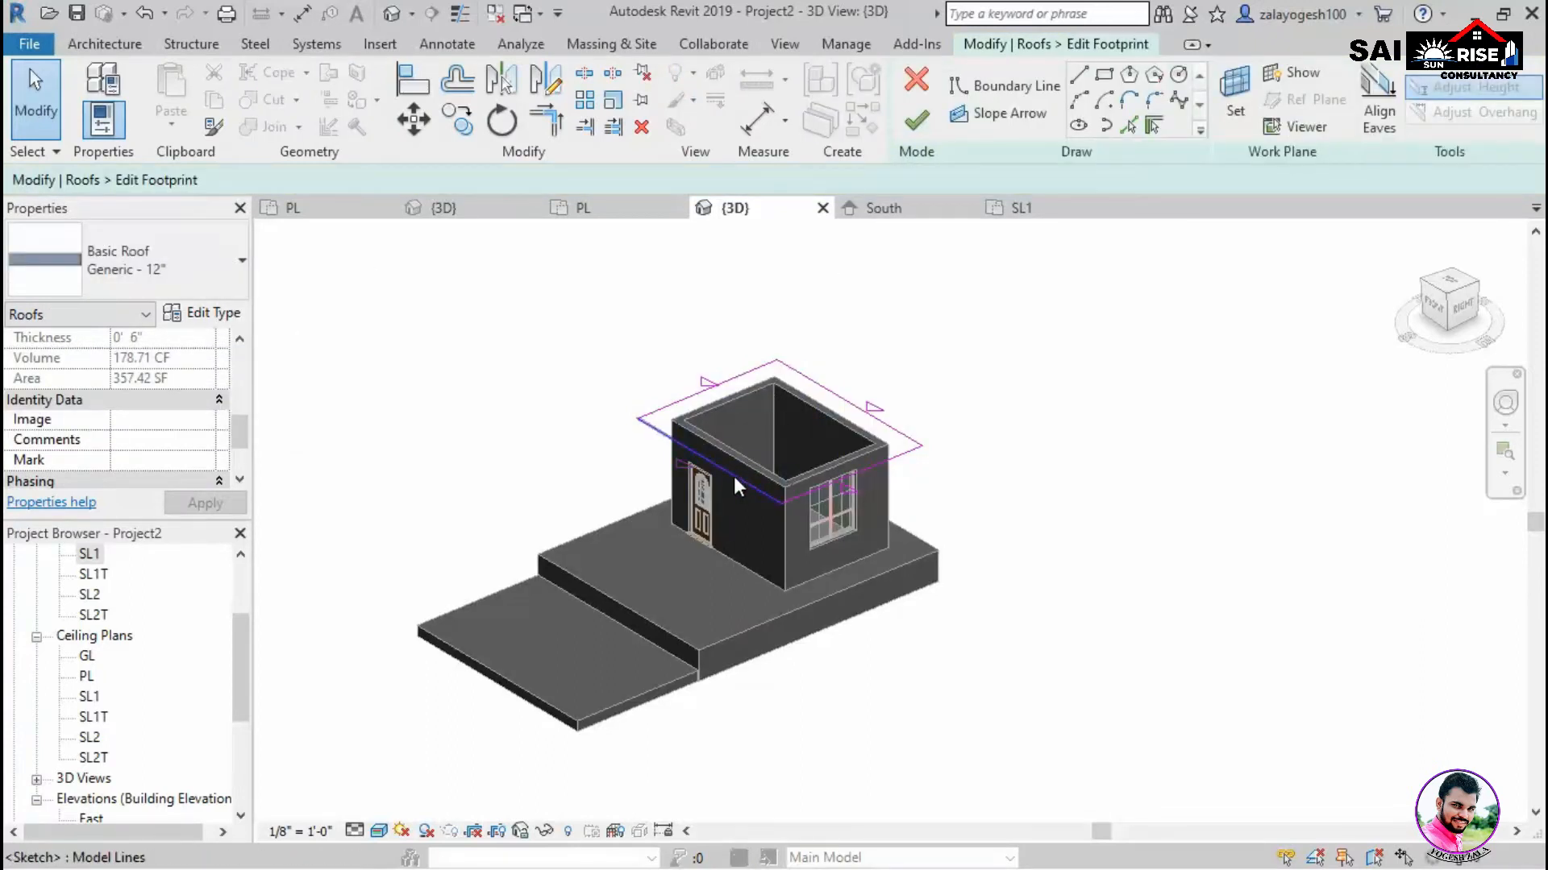
click(733, 476)
click(875, 463)
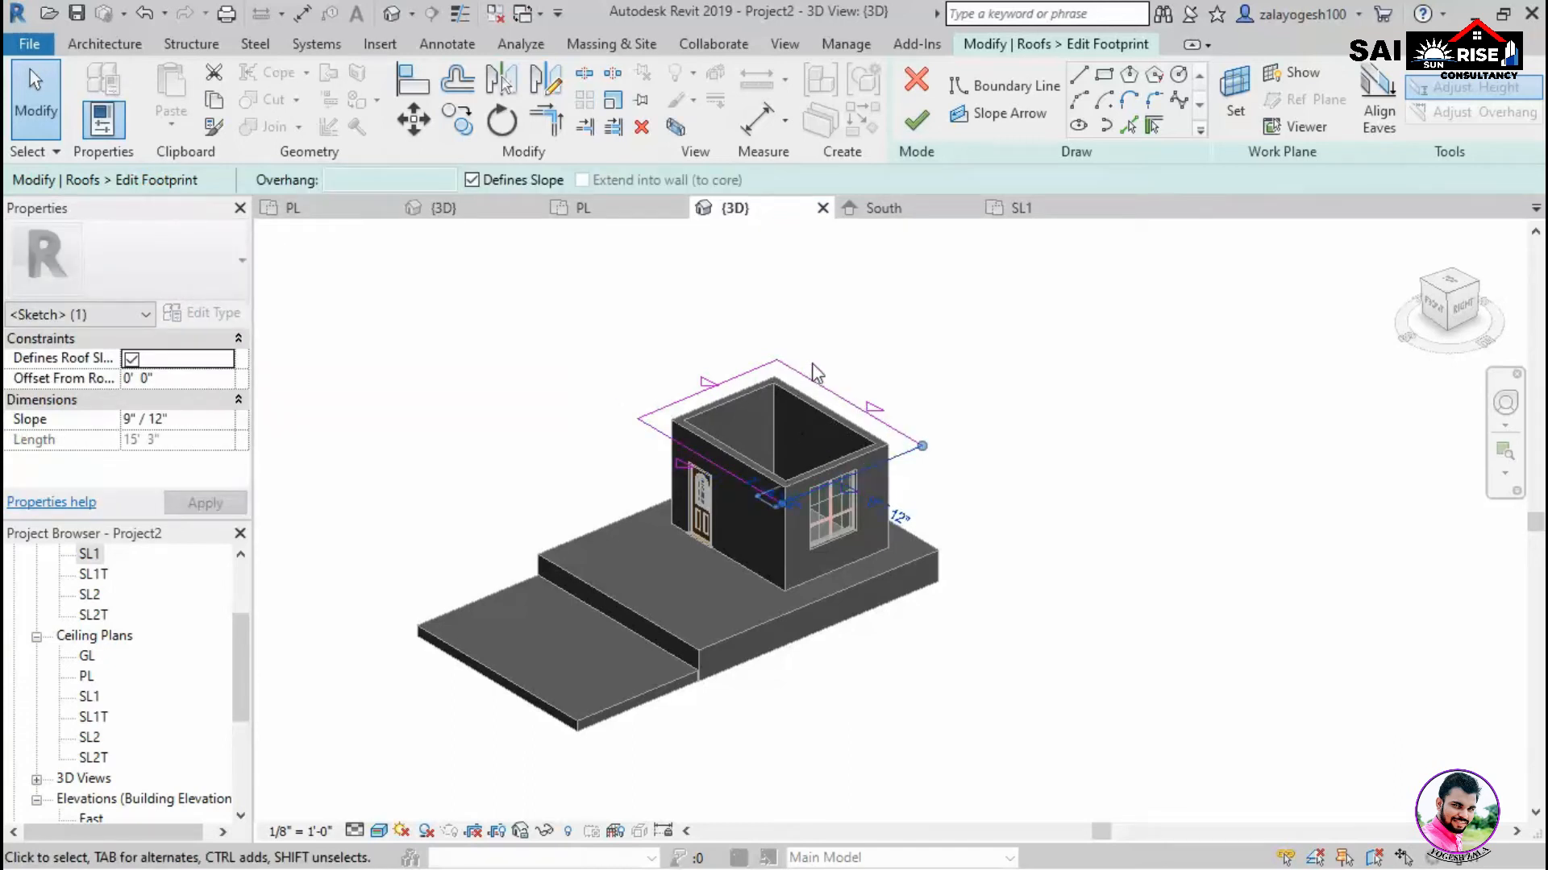
click(723, 474)
click(472, 180)
click(915, 120)
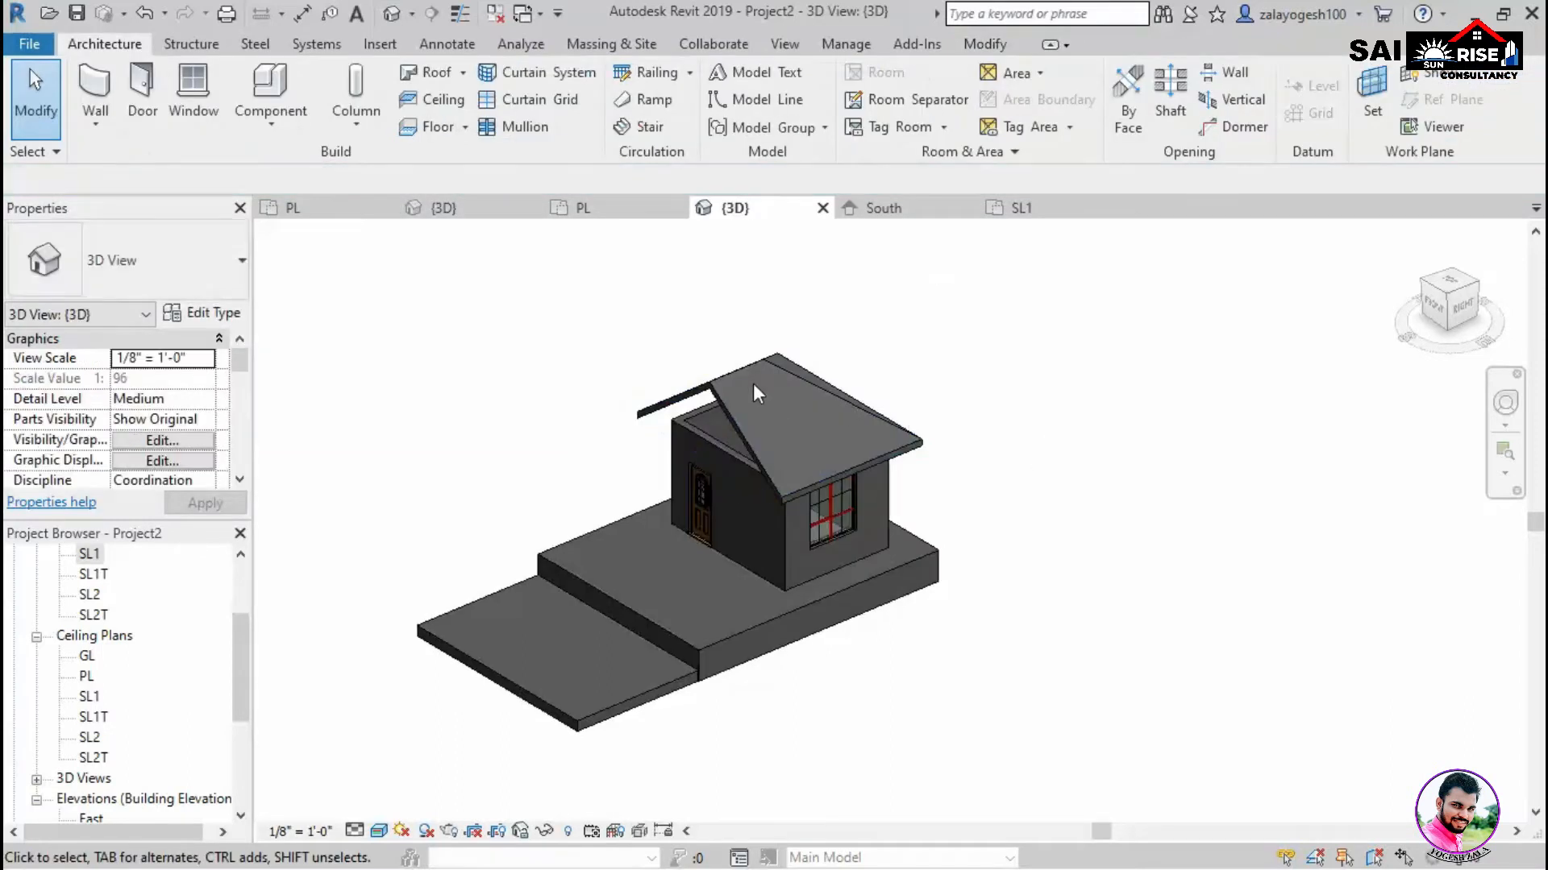
Remove the slope definition from the roof footprint's rear edge to form a gable roof.
double_click(756, 363)
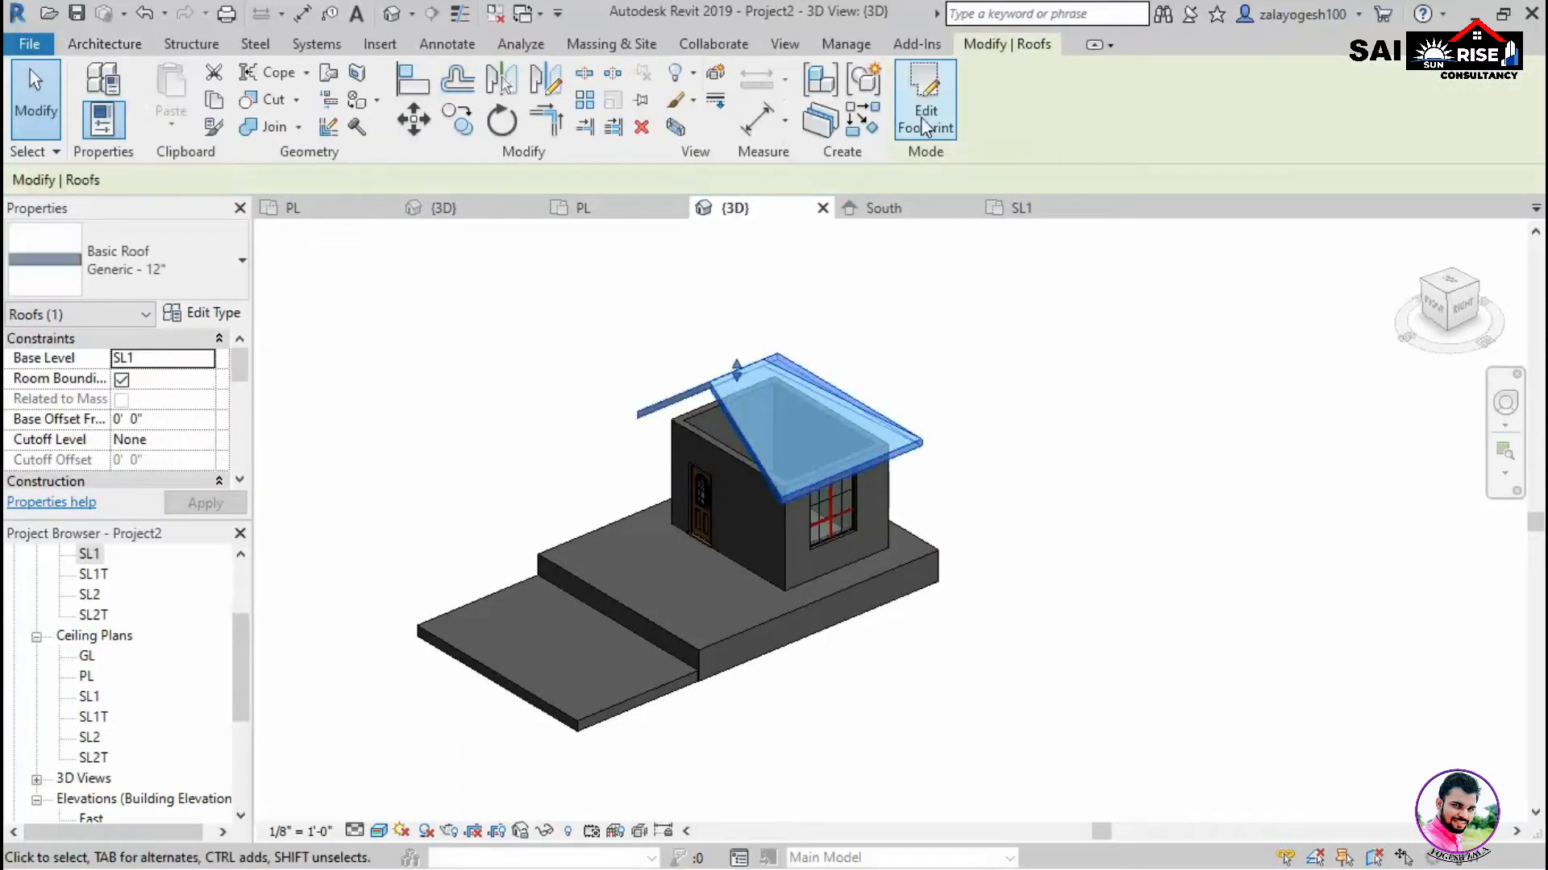
click(857, 411)
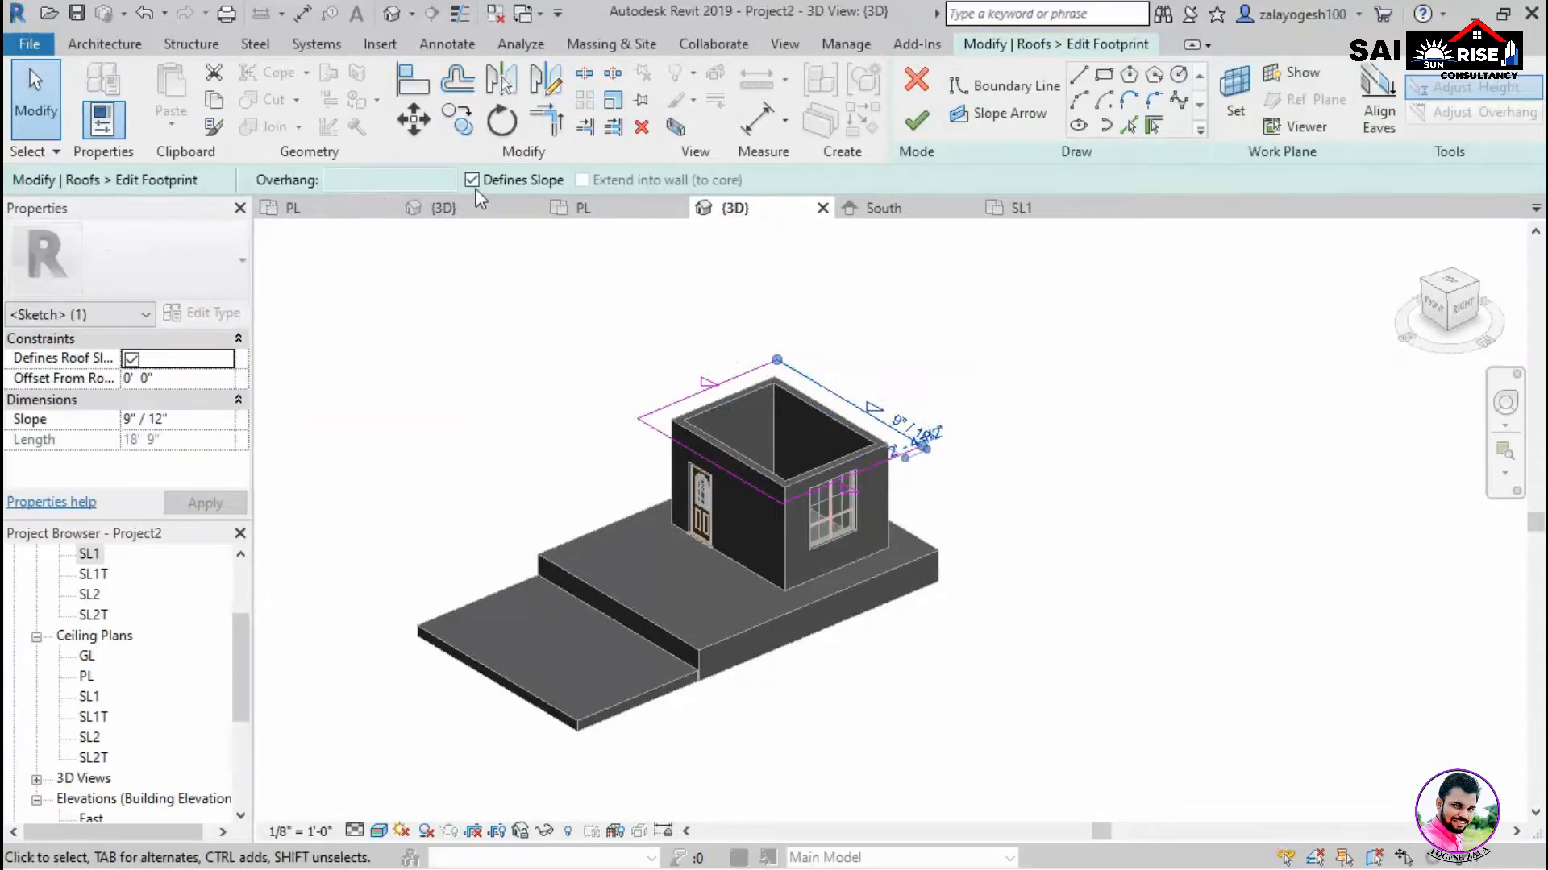
click(472, 180)
click(916, 120)
Attach the tops of all four room walls to the gable roof.
shift+middle_drag(744, 639, 736, 436)
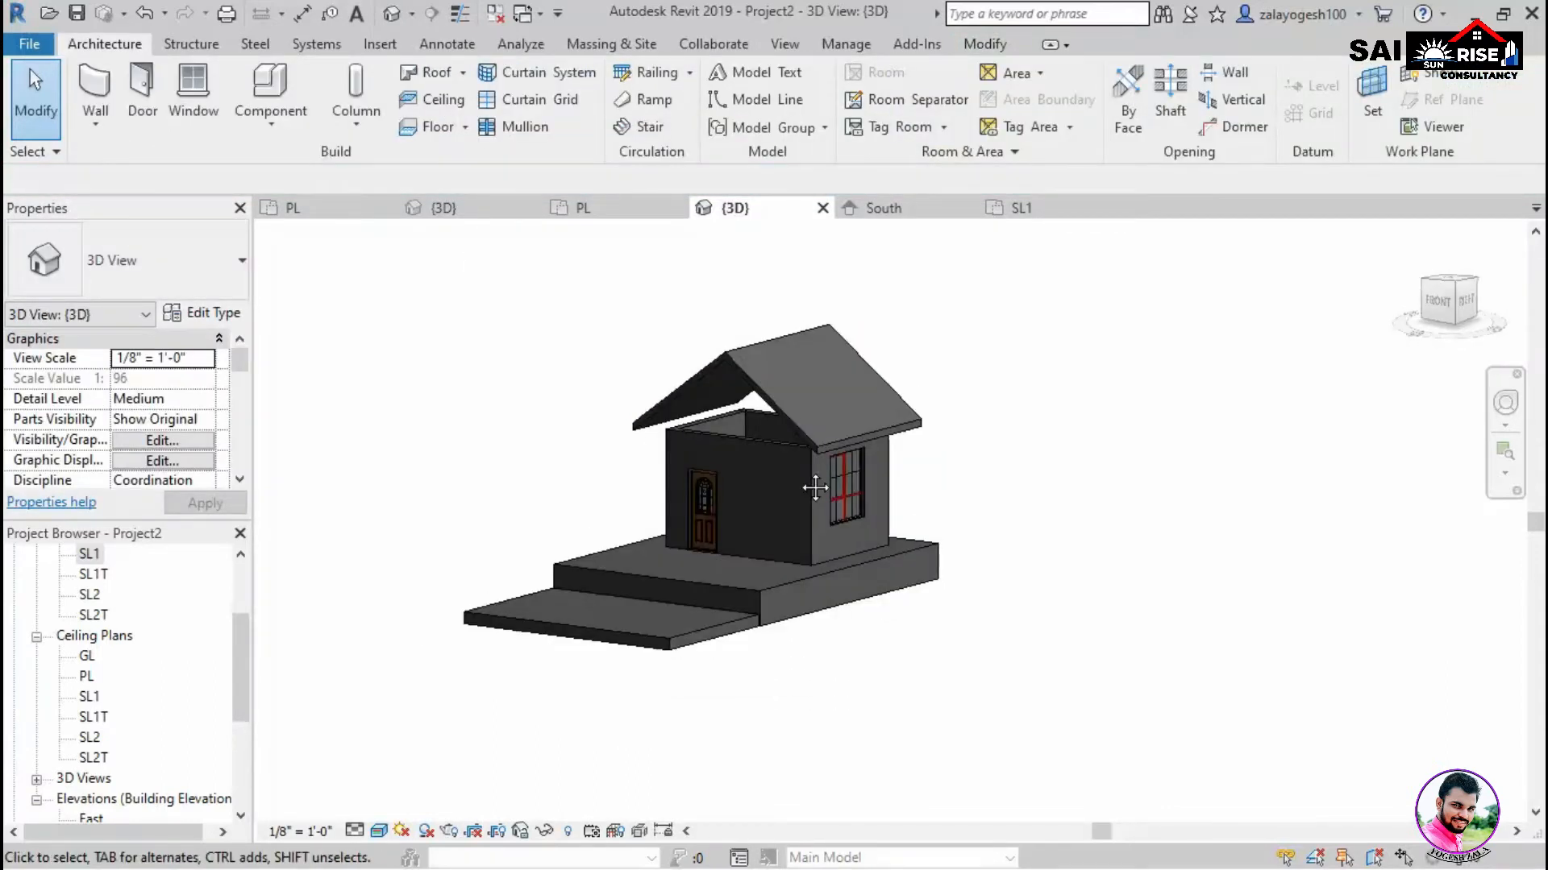
click(737, 436)
ctrl+click(726, 412)
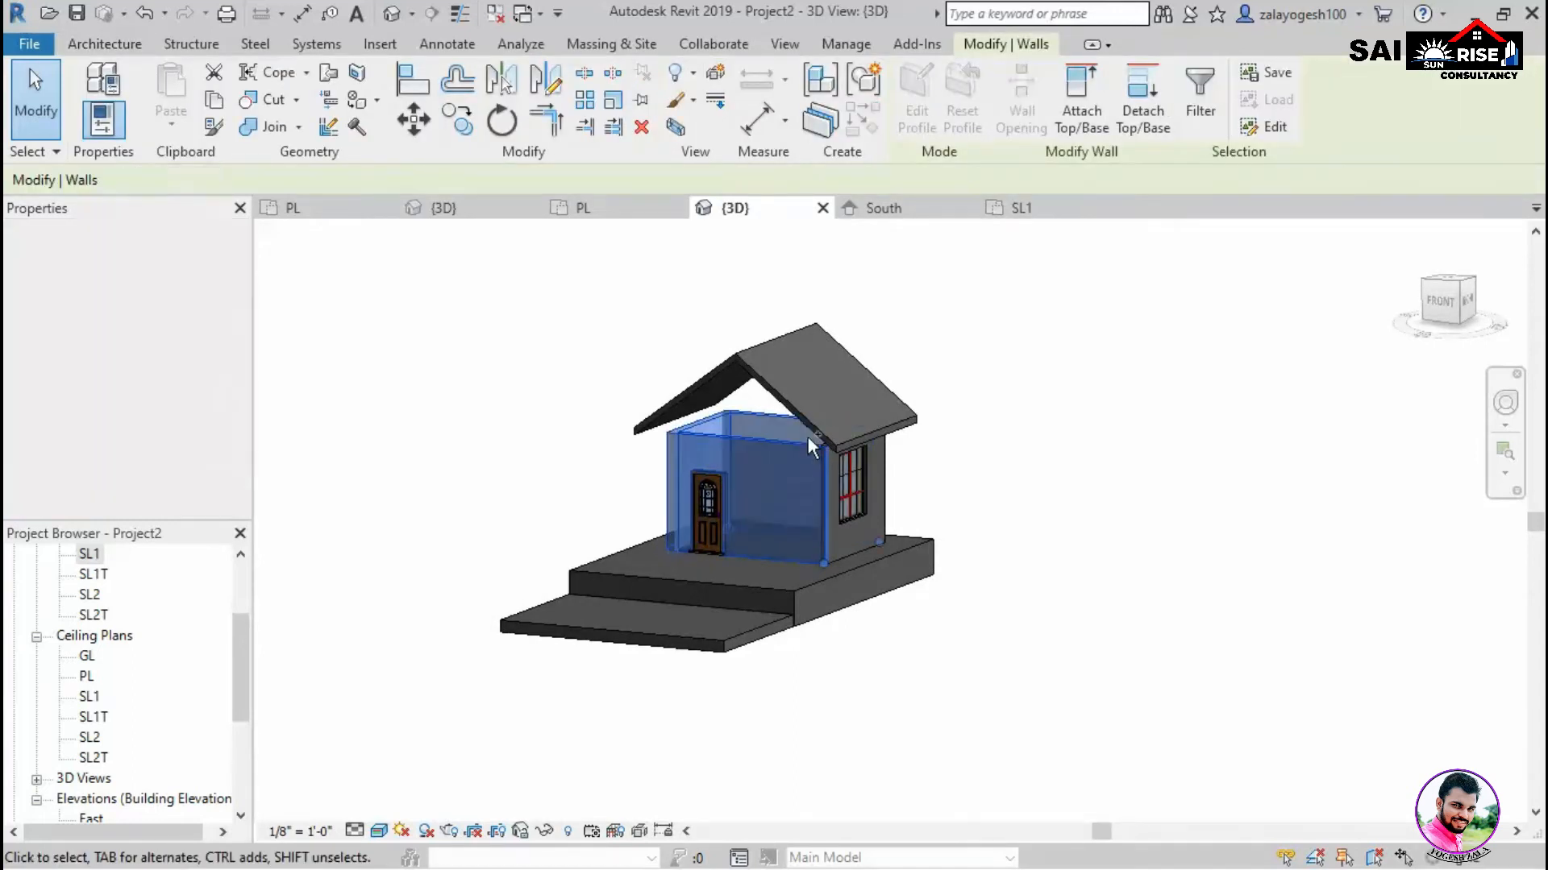
shift+middle_drag(828, 450, 843, 564)
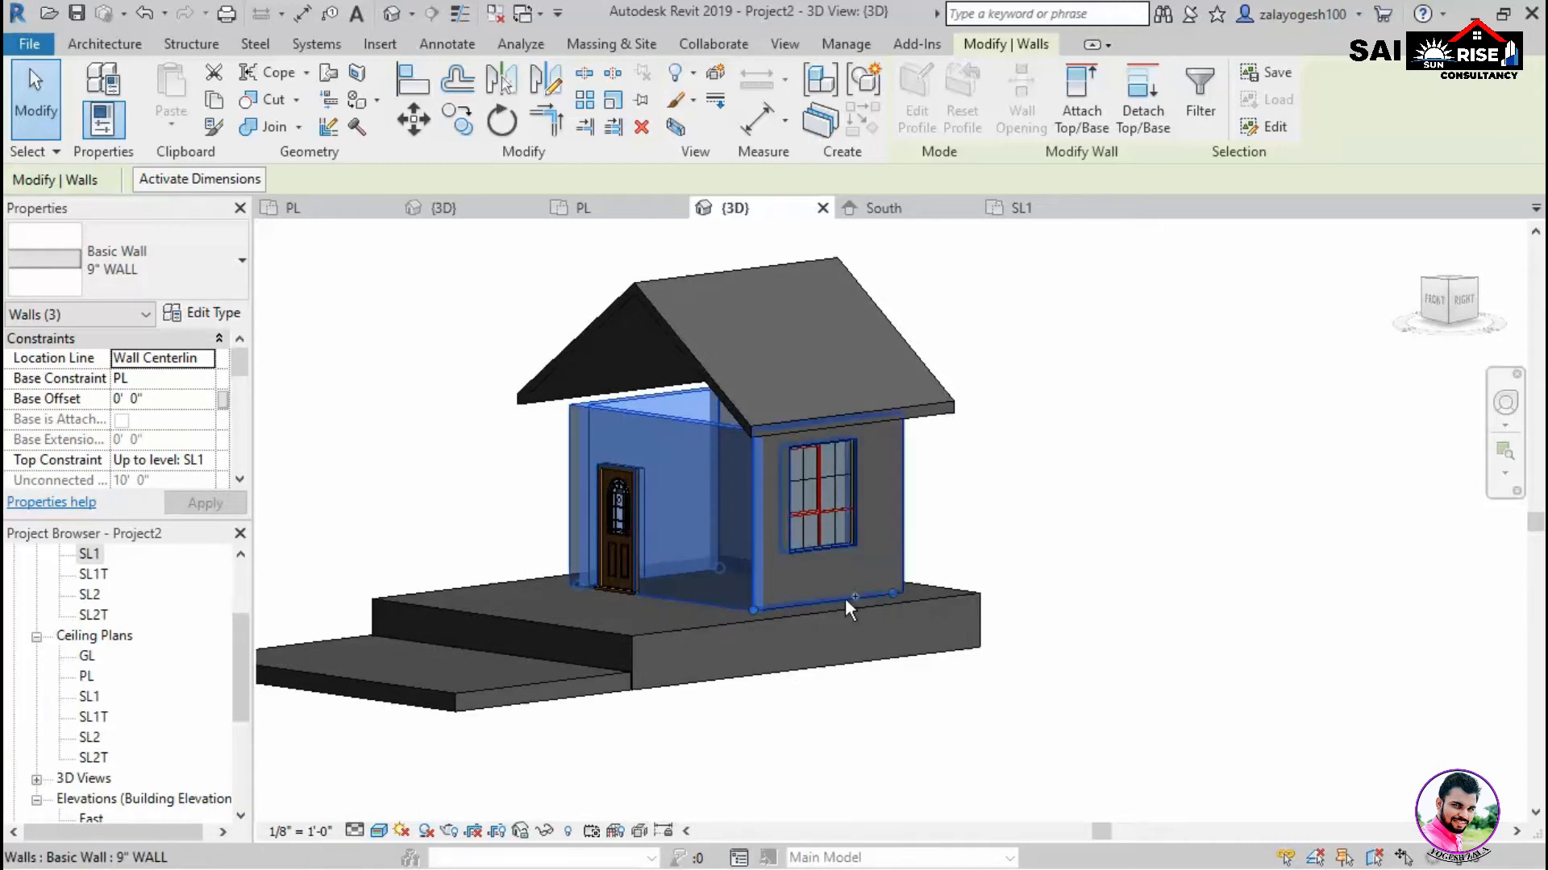
ctrl+click(845, 601)
click(1084, 113)
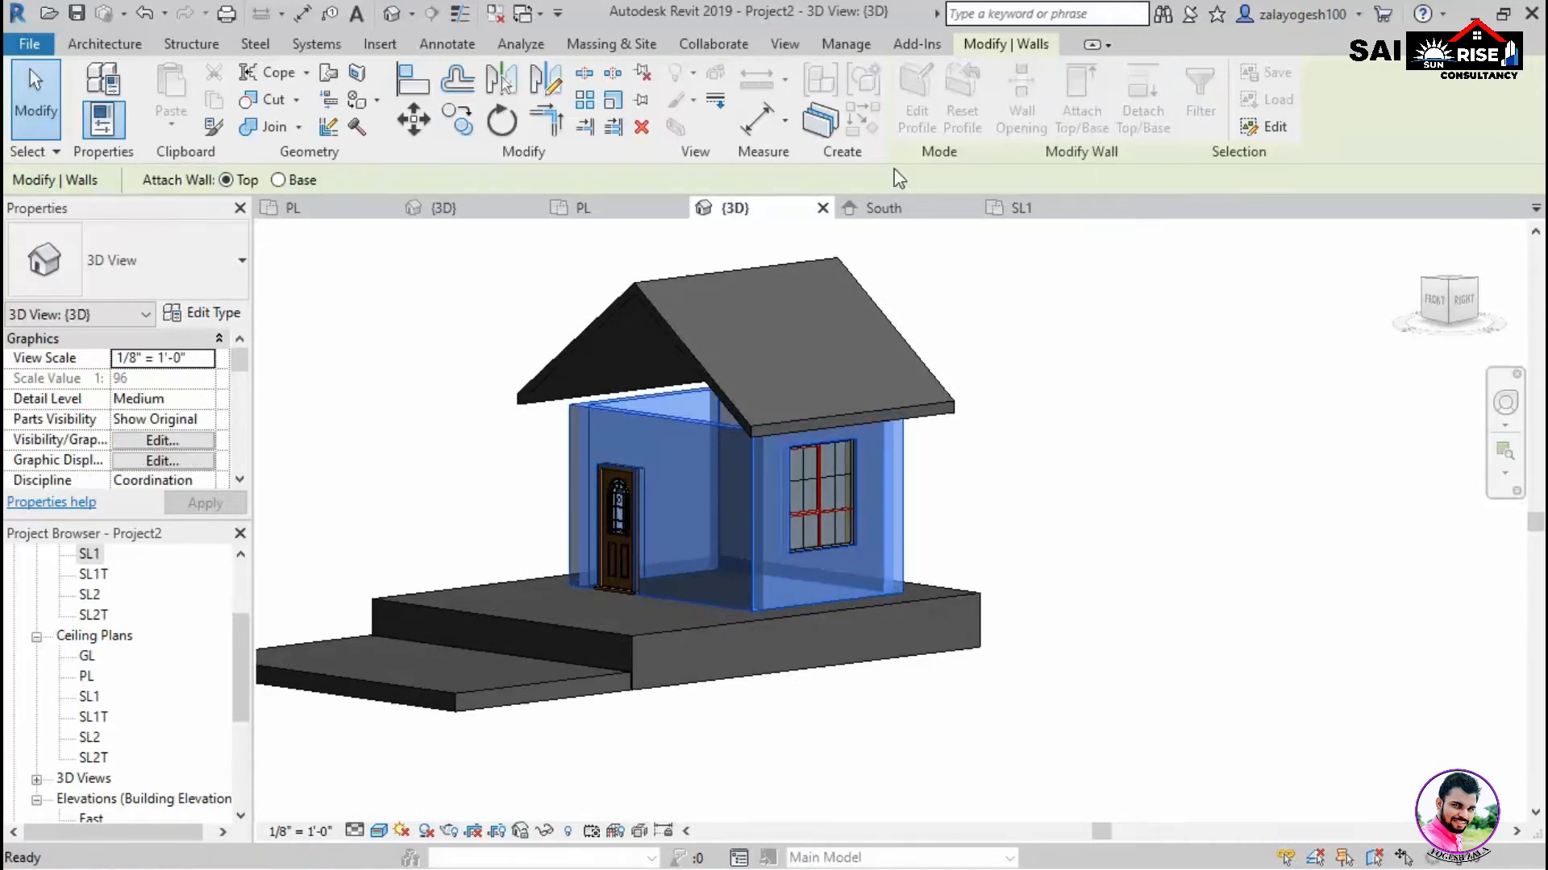
click(652, 305)
click(1088, 637)
Flatten the roof by removing the slope definition from its two remaining sloped side edges in the footprint.
scroll(1083, 628, down, 1)
middle_drag(940, 661, 1201, 673)
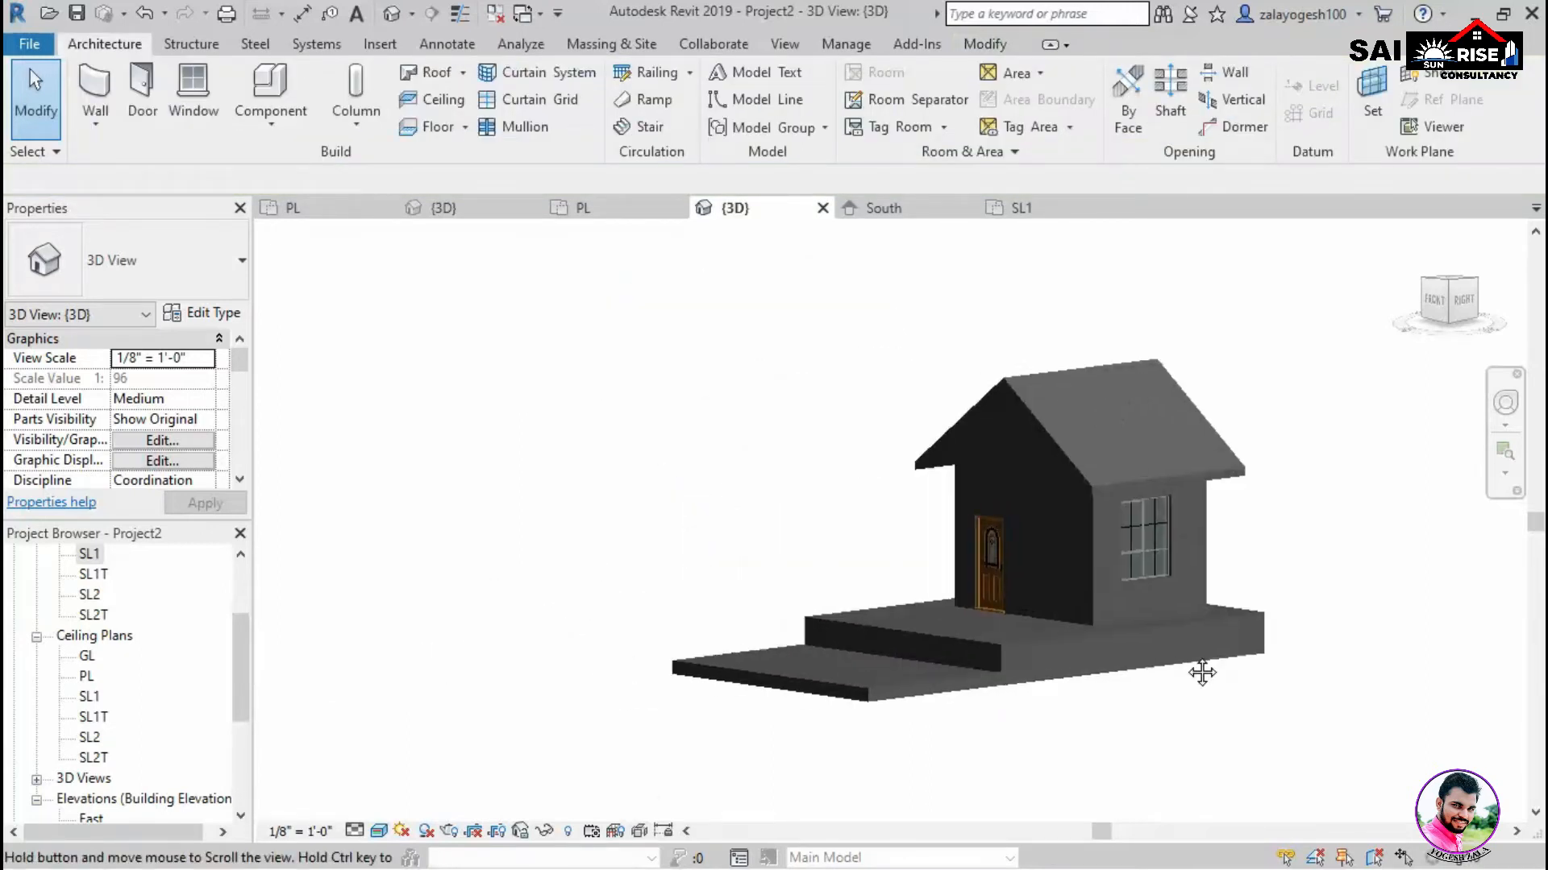
key(alt)
scroll(813, 693, down, 2)
shift+middle_drag(751, 698, 979, 500)
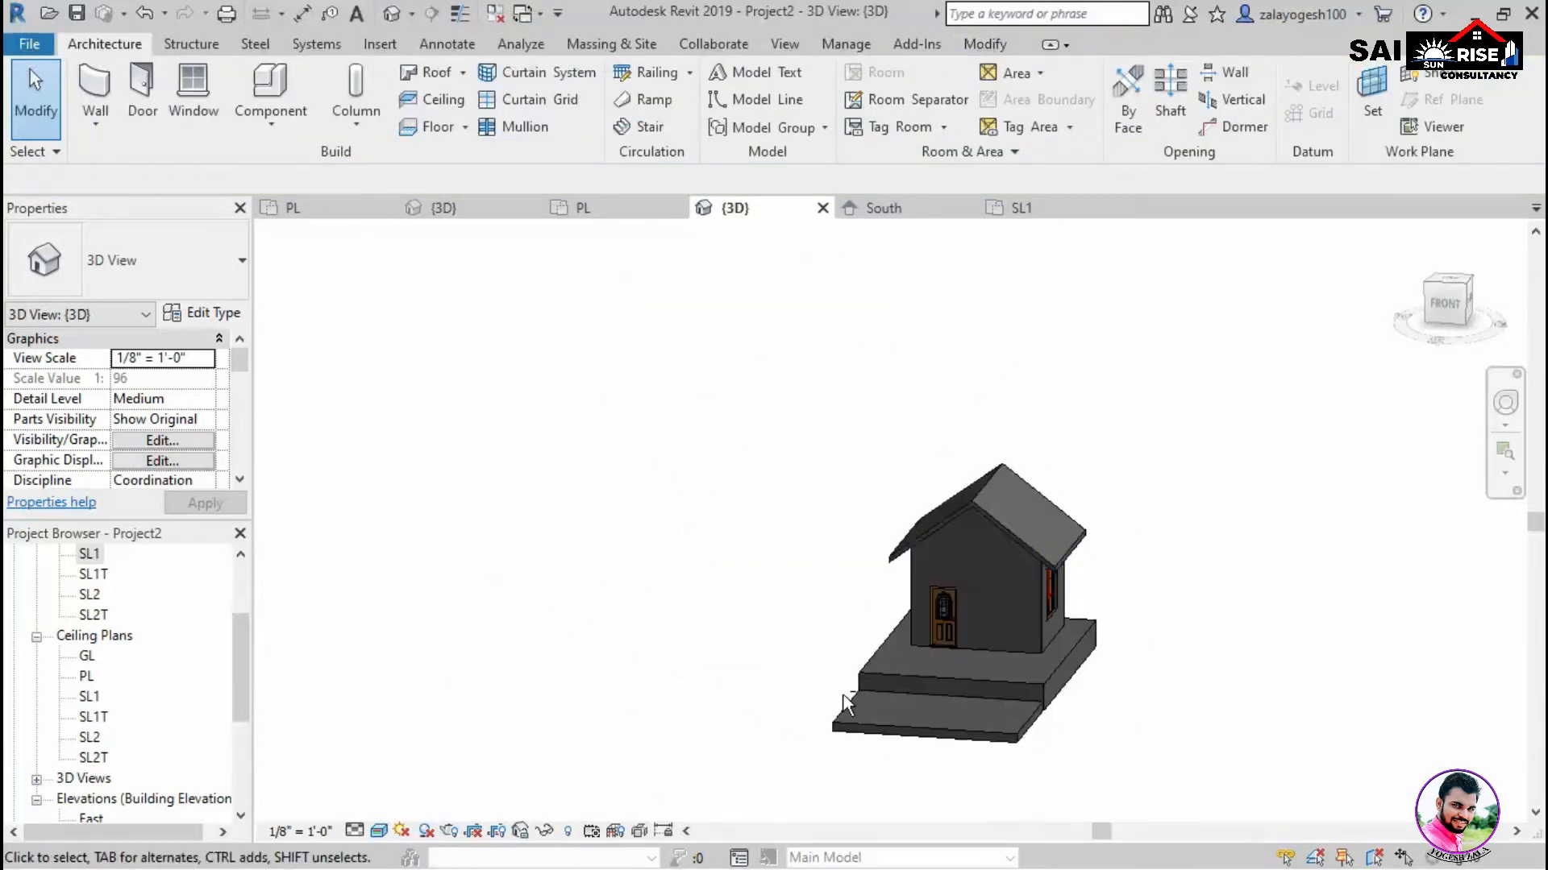
click(978, 508)
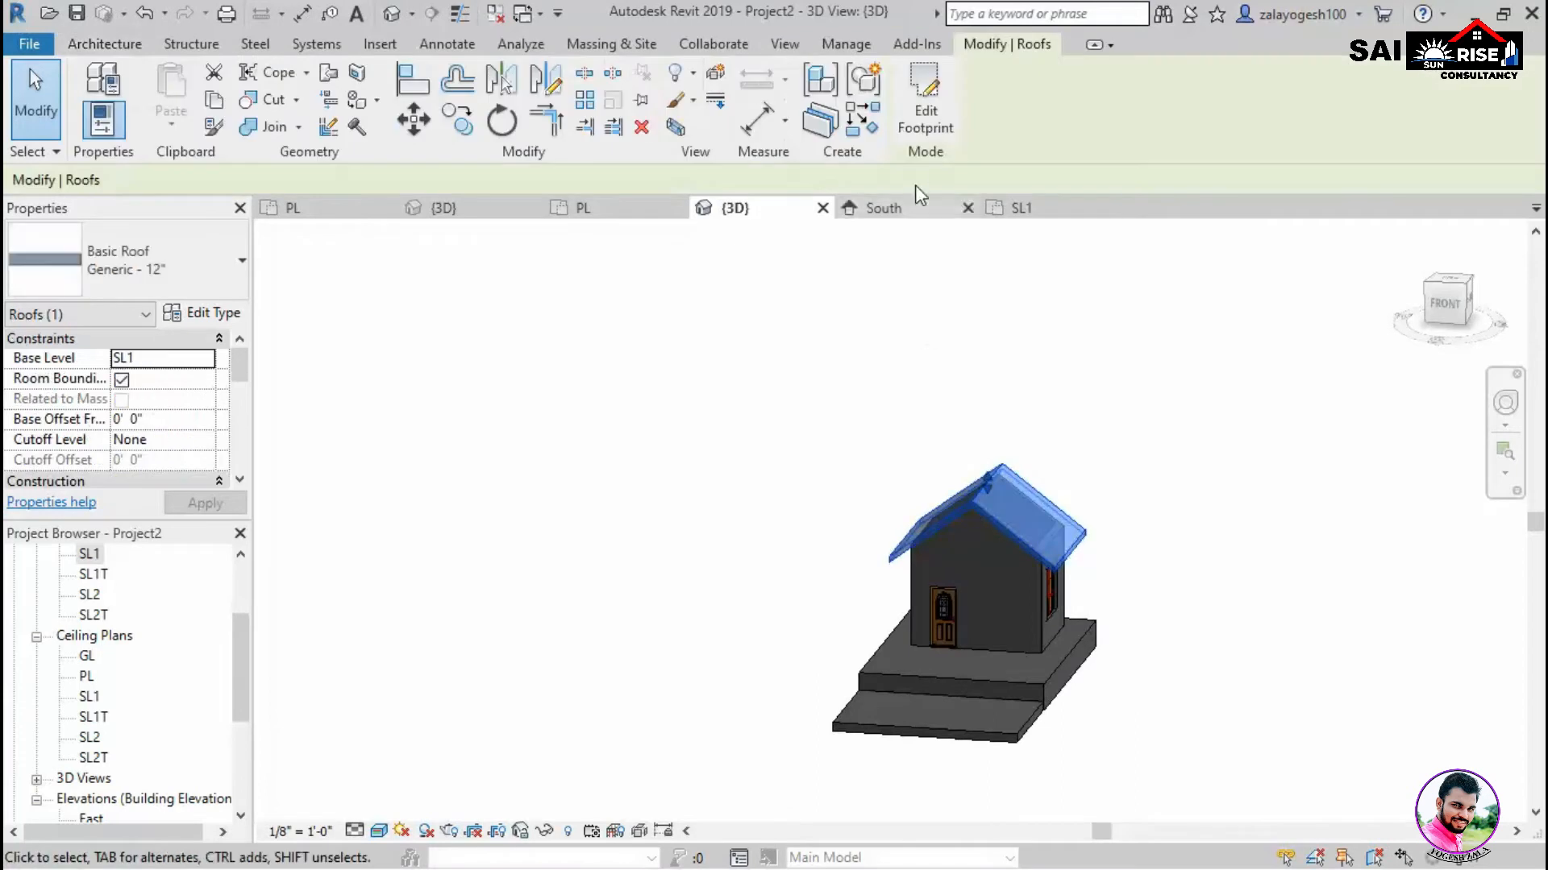
click(925, 129)
click(1051, 572)
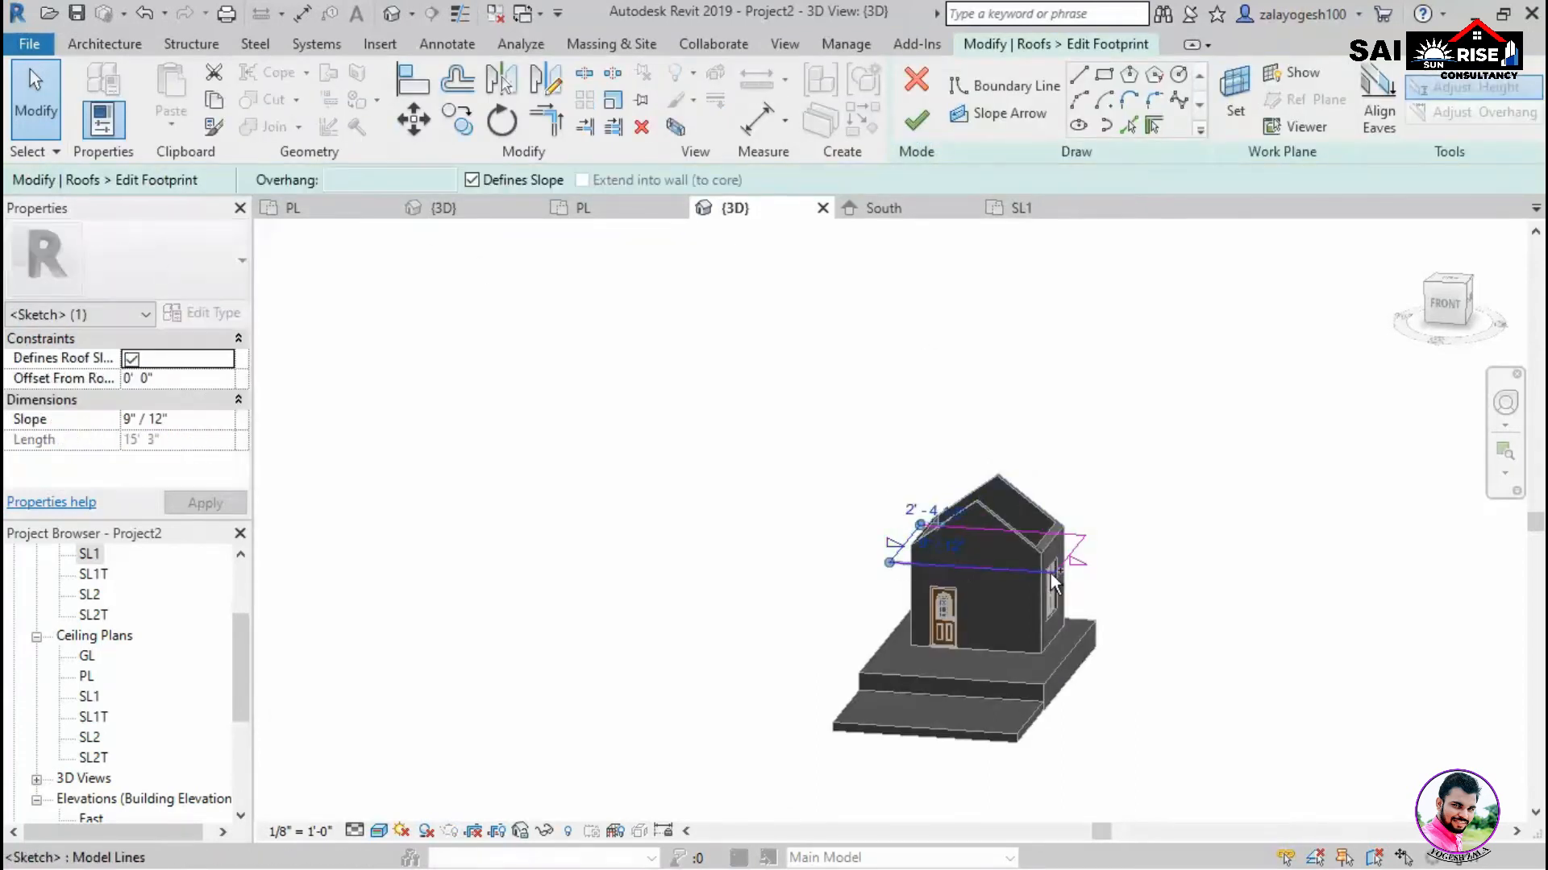
ctrl+click(1060, 566)
click(472, 179)
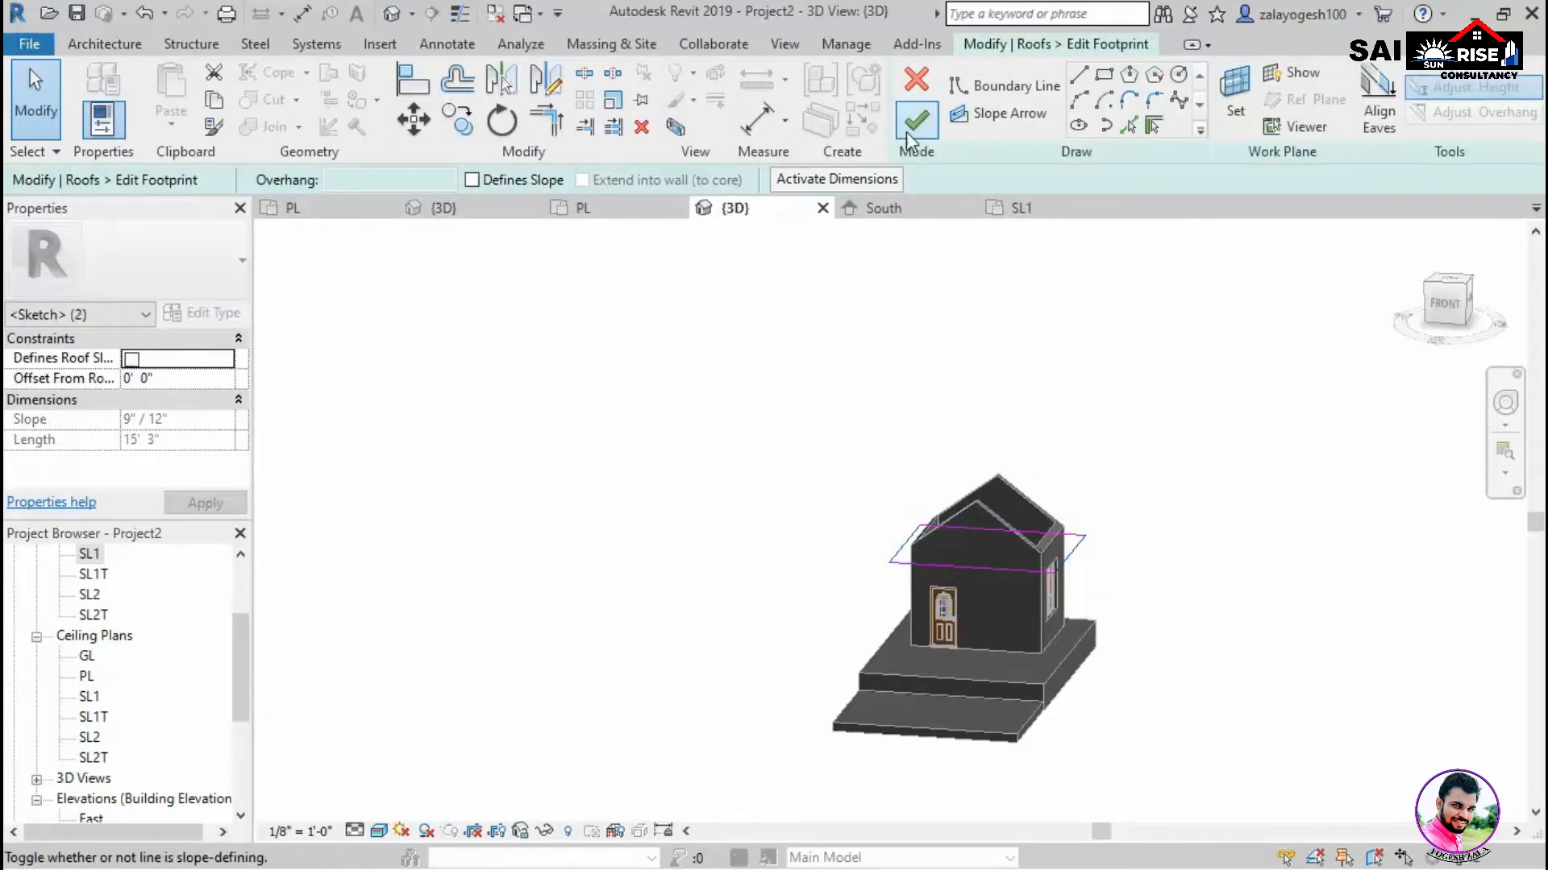
click(914, 121)
click(1161, 686)
Delete the flat roof from the room in the 3D view.
middle_drag(1155, 682, 936, 780)
middle_drag(773, 701, 870, 608)
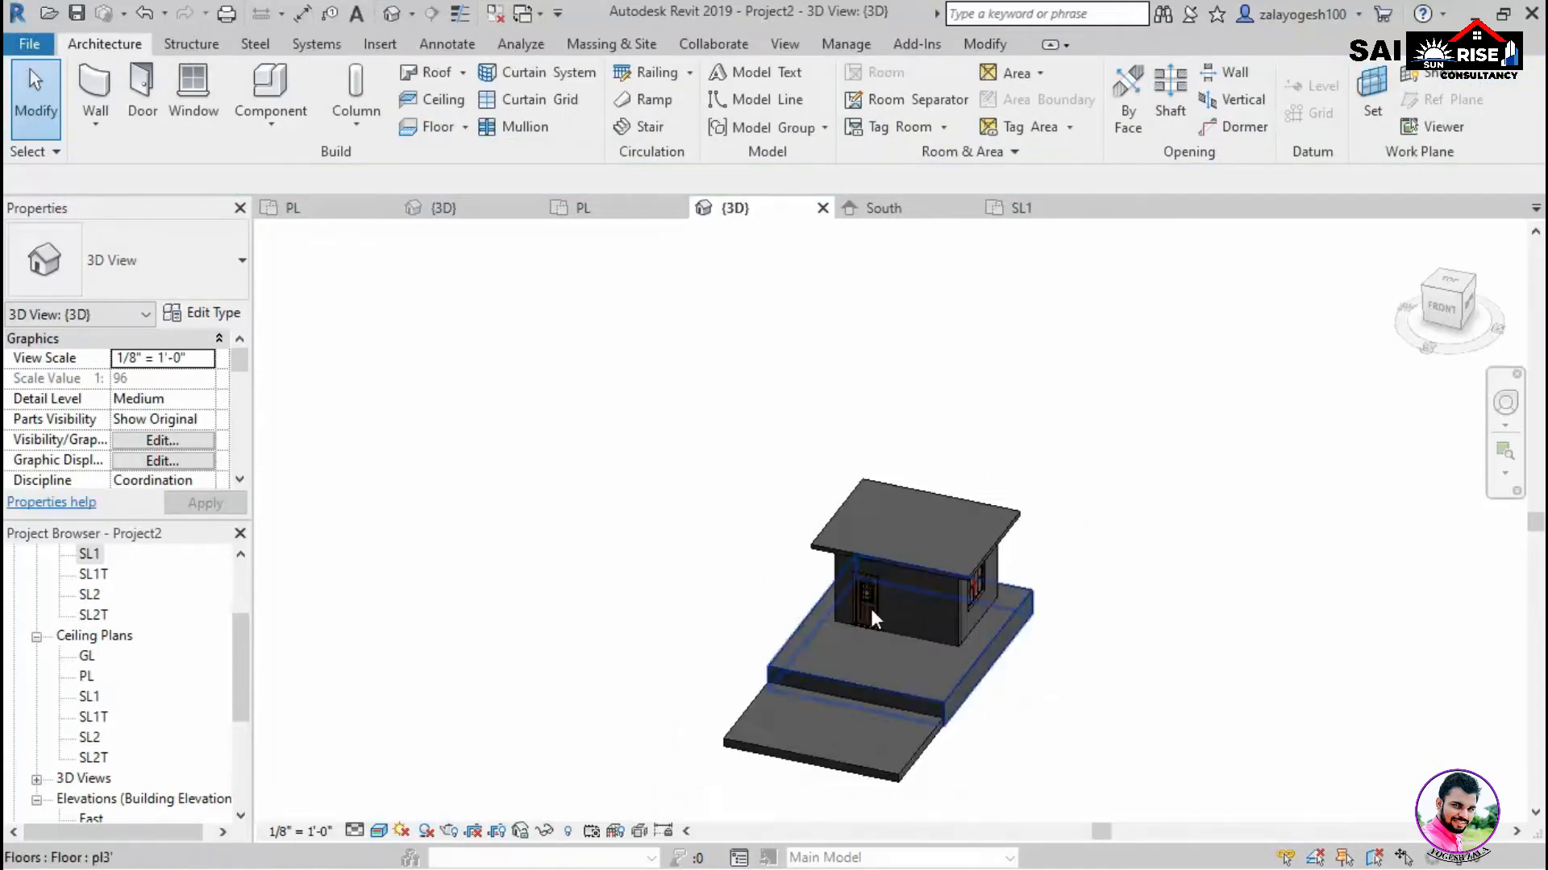
scroll(895, 538, up, 2)
click(973, 584)
key(Delete)
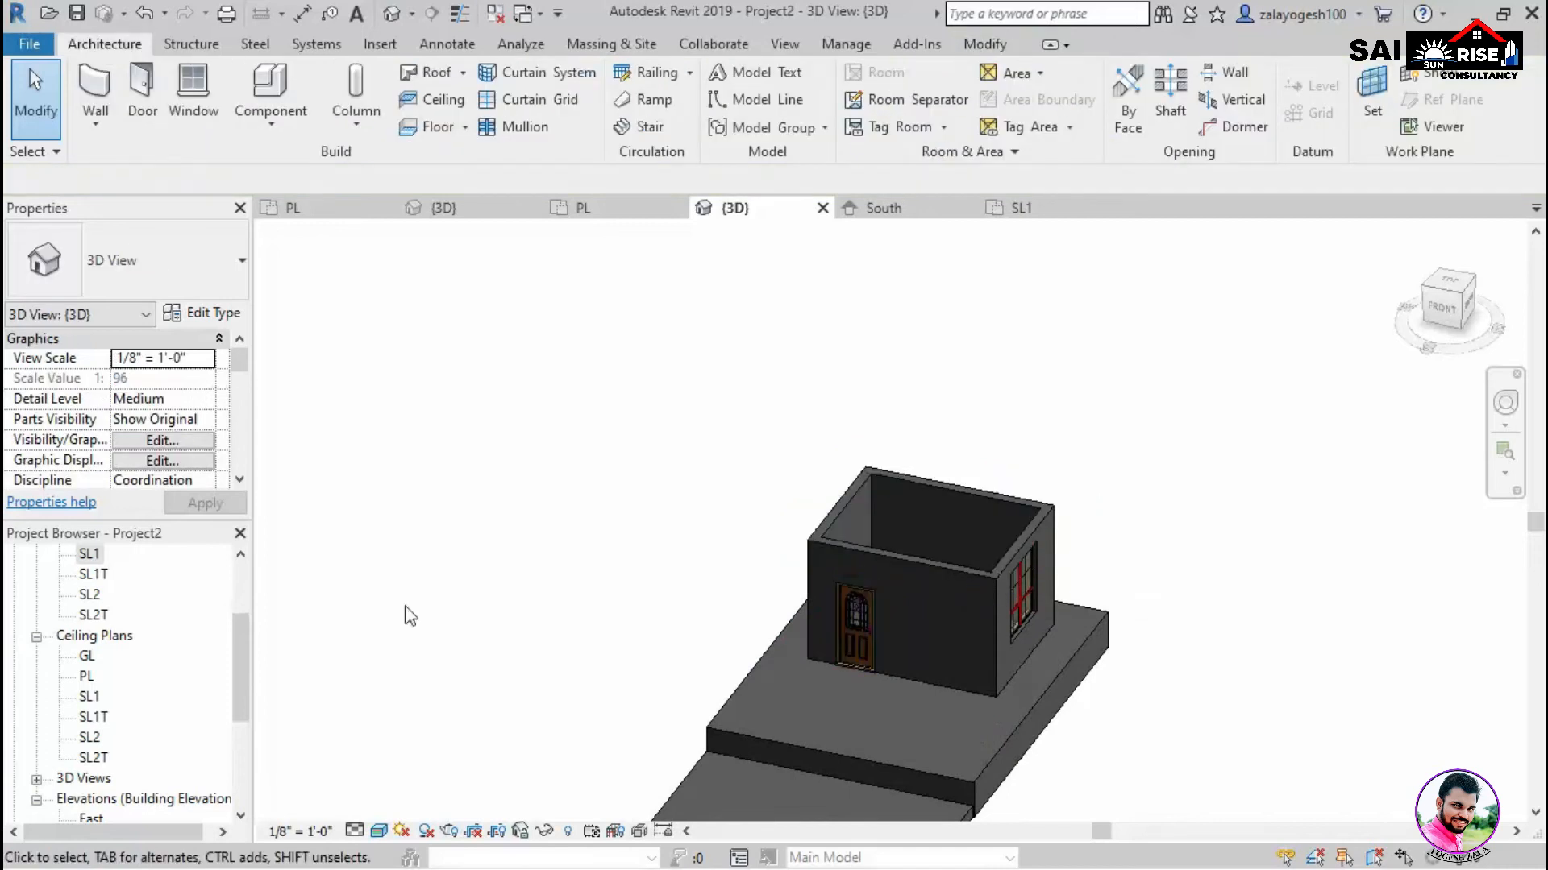
Reopen the SL1 floor plan.
double_click(90, 556)
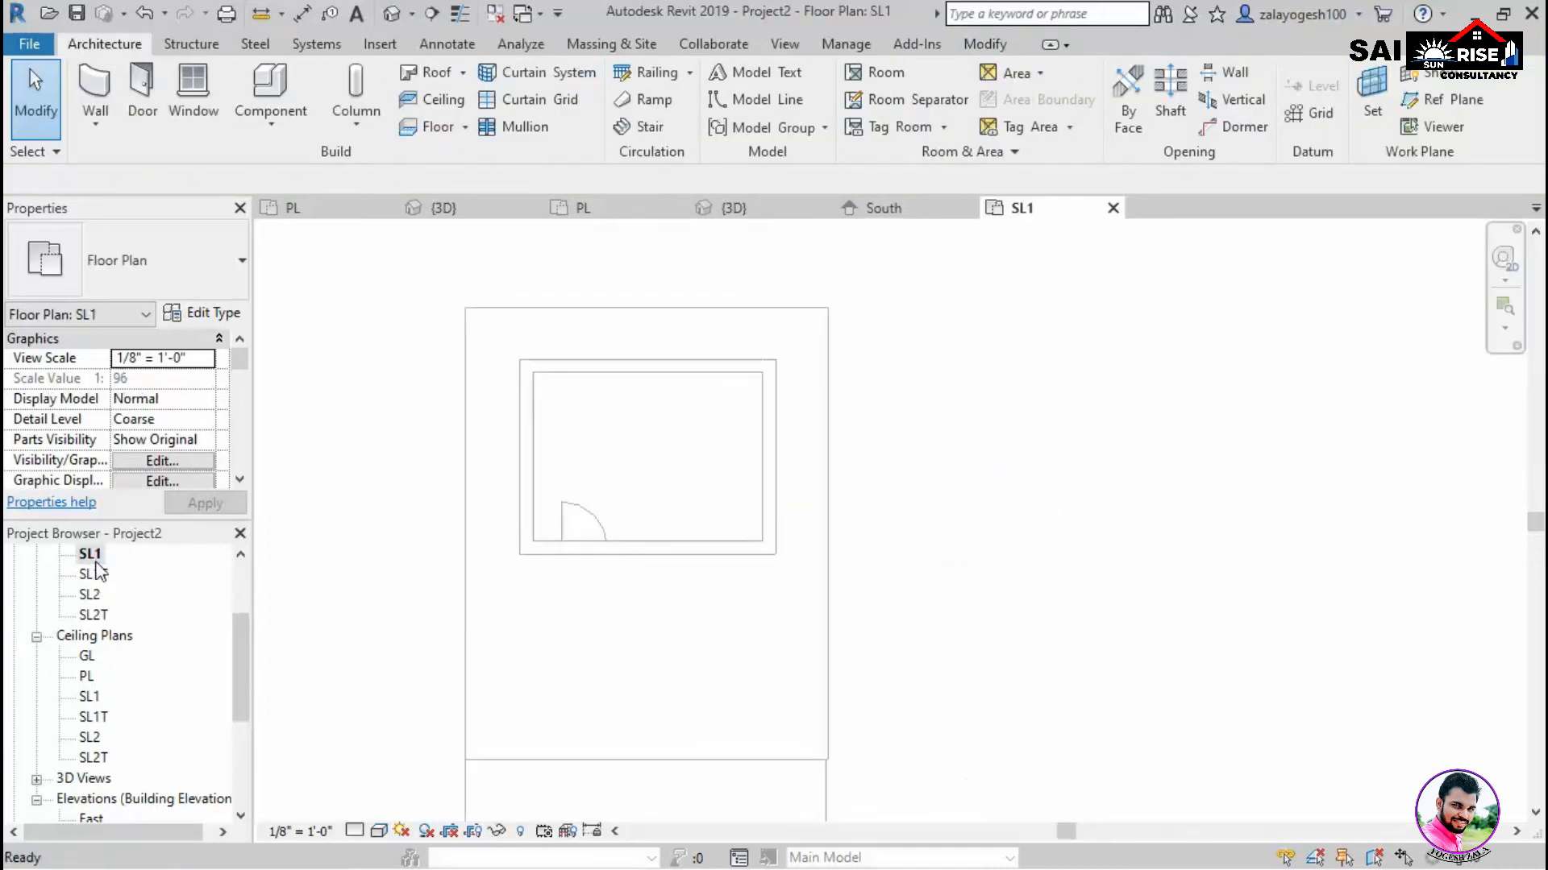
Start a roof soffit on SL1 and sketch a rectangular boundary covering the room's outer walls and extending over the plinth in front.
click(462, 72)
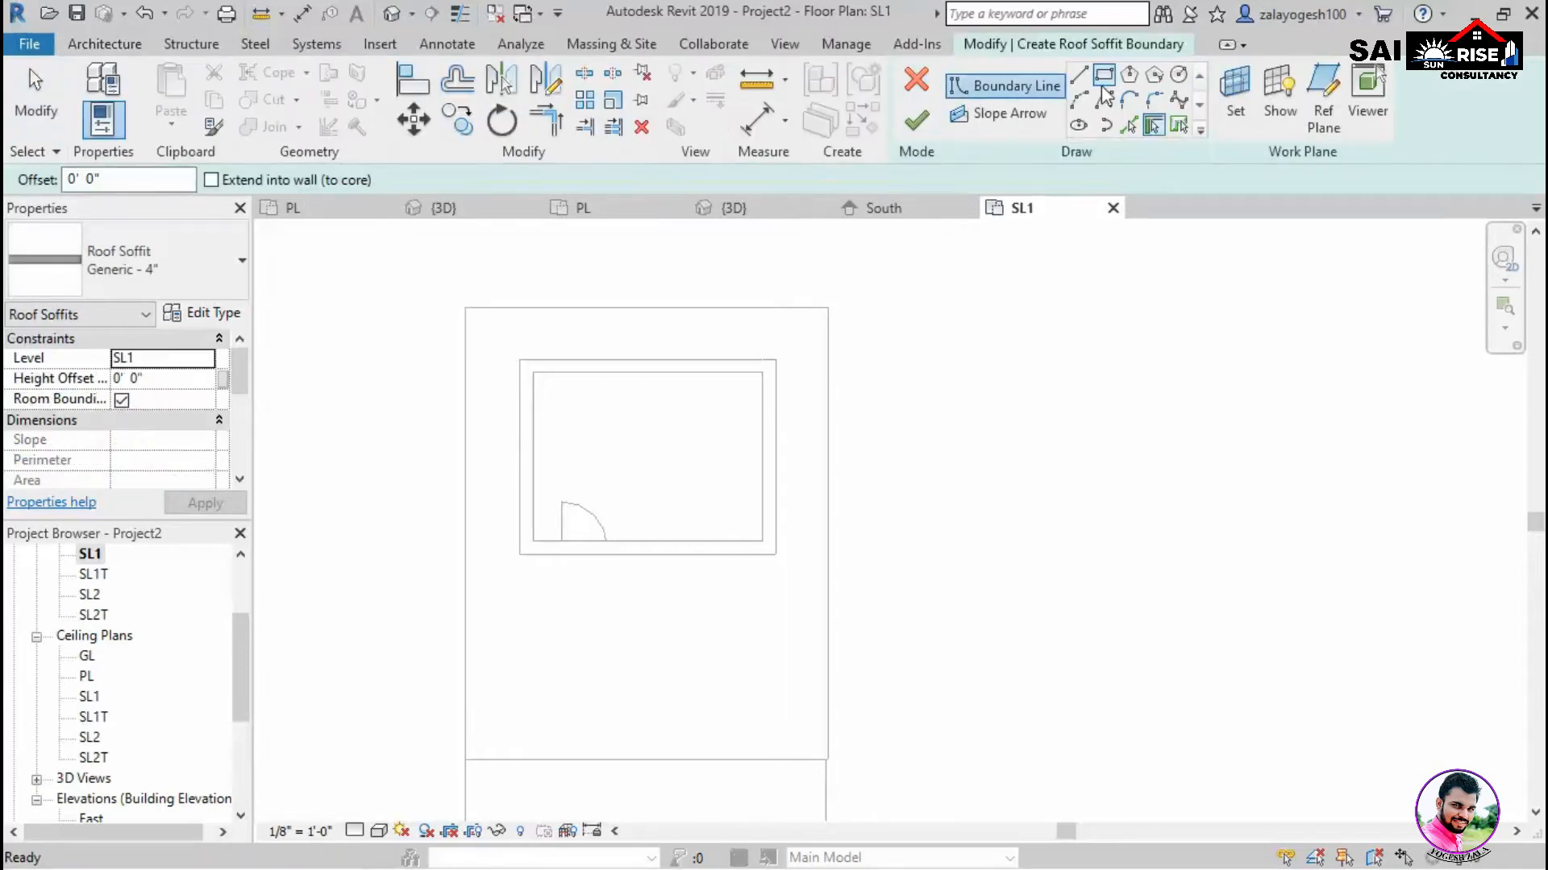
click(1103, 79)
scroll(549, 341, up, 2)
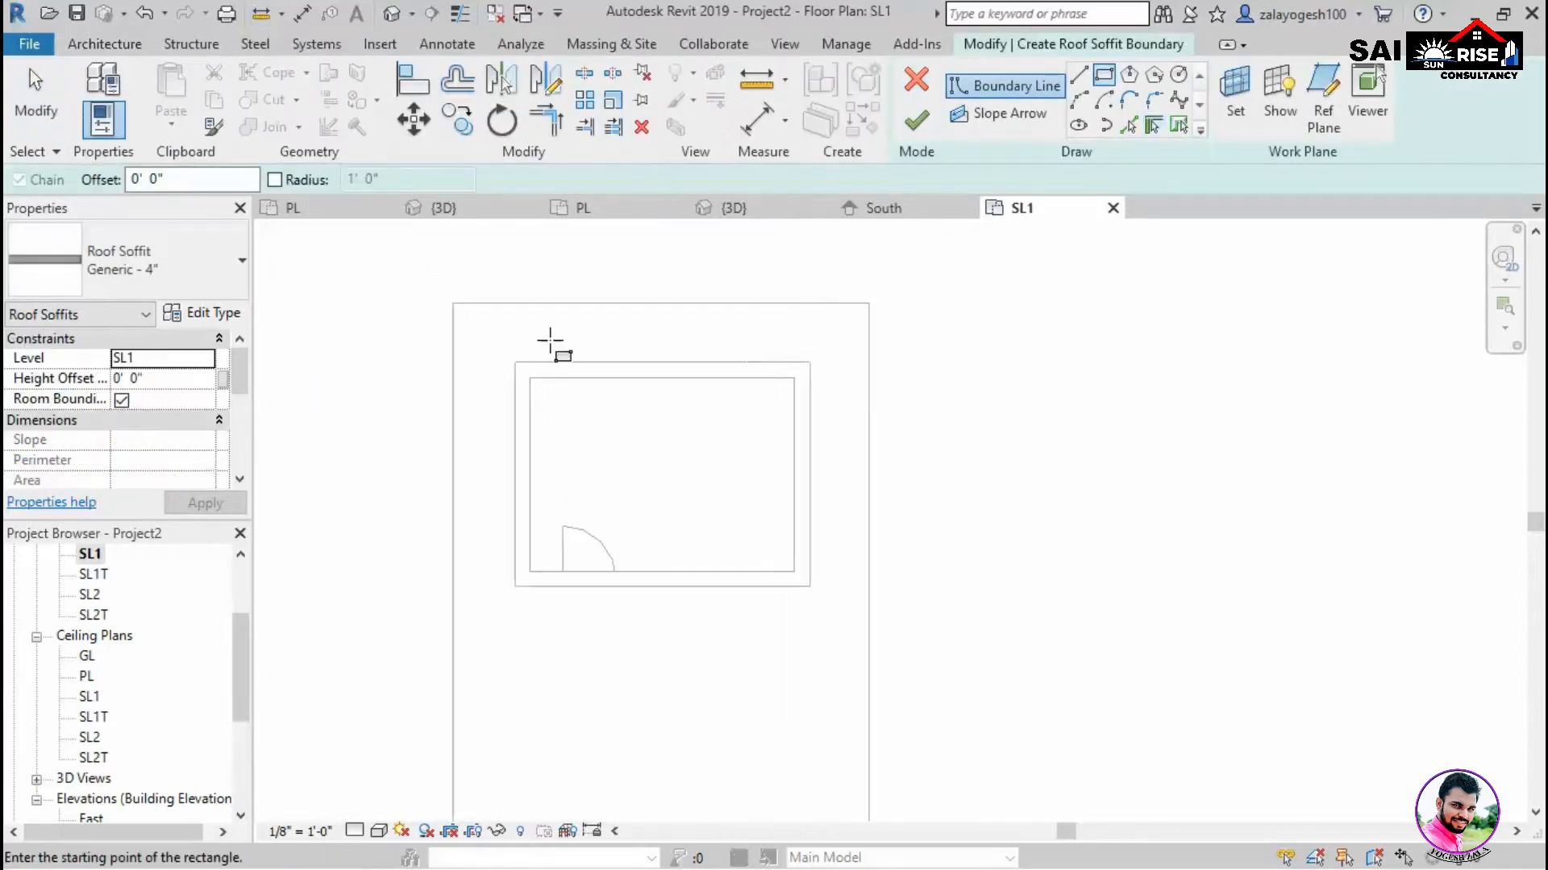
click(510, 366)
scroll(535, 390, down, 3)
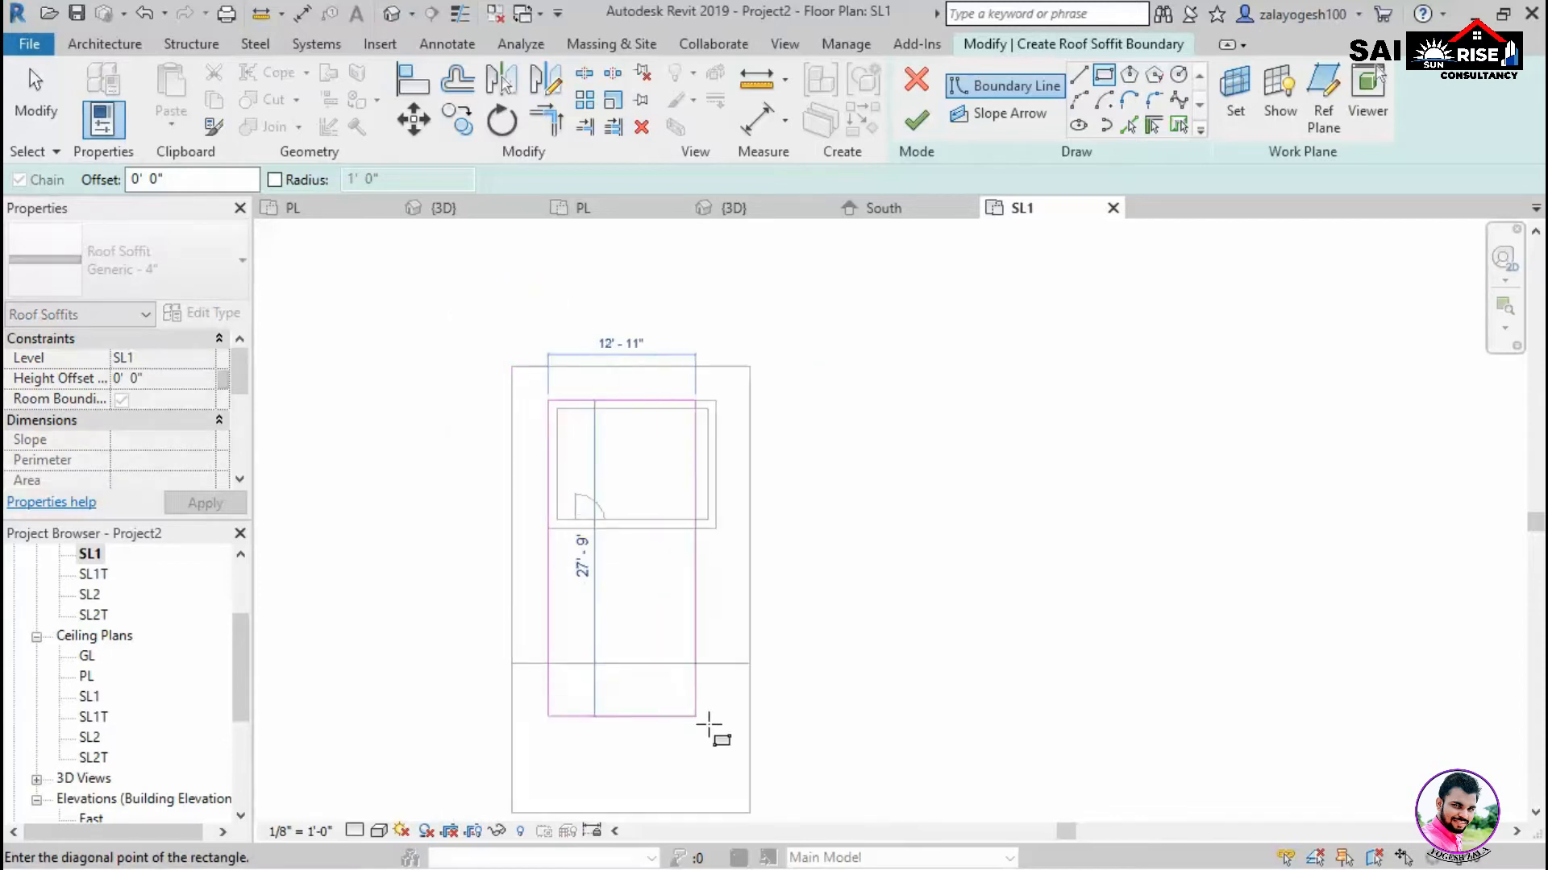
click(716, 635)
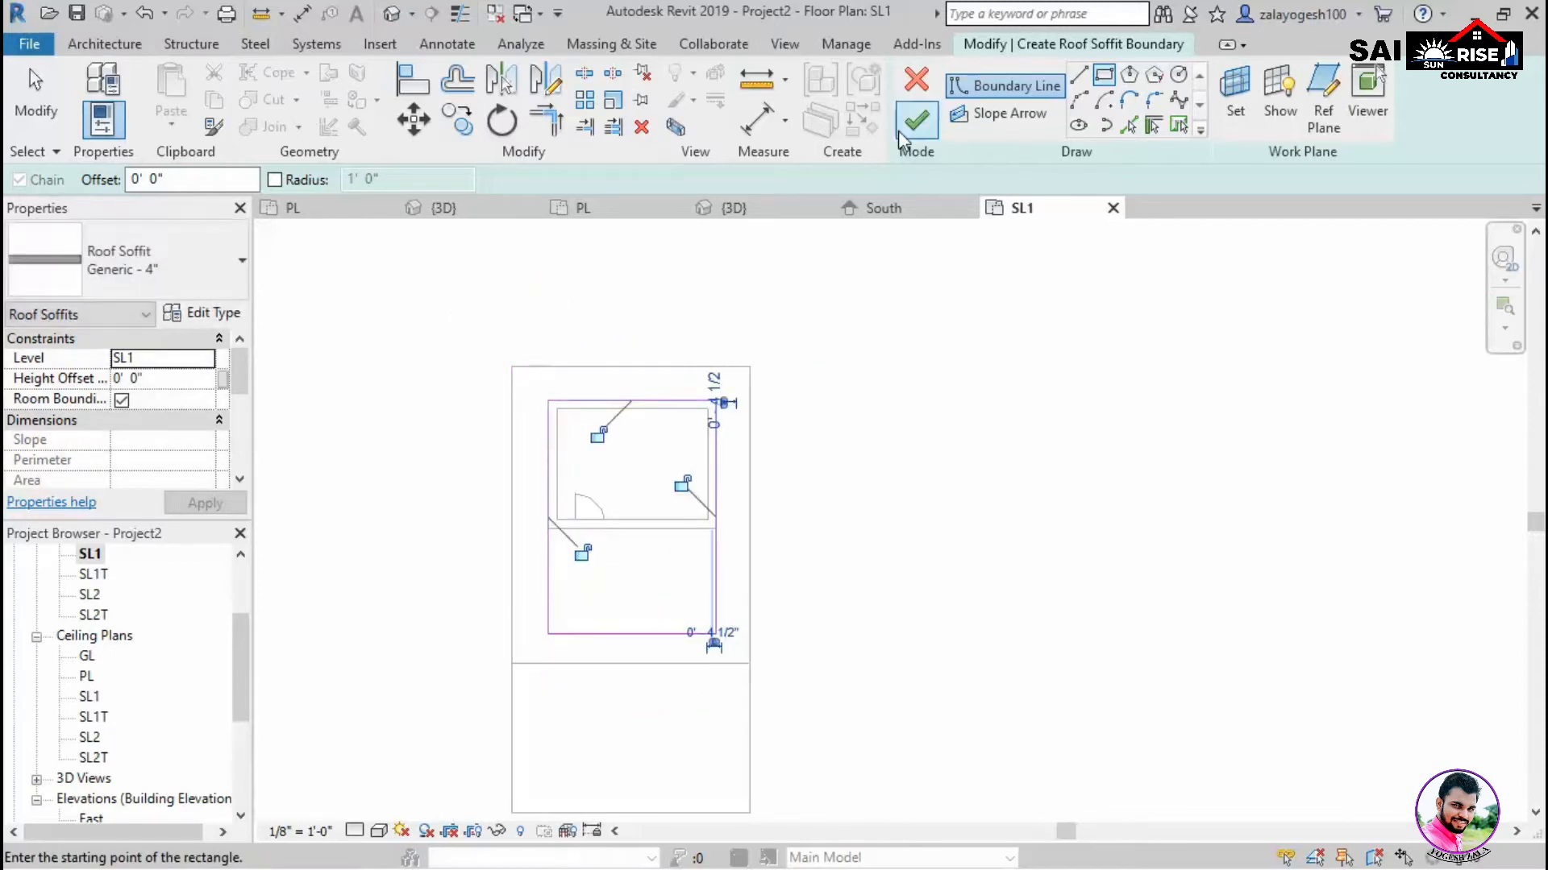
Finish the roof soffit with a structure thickness of 6" and view it in 3D.
click(225, 313)
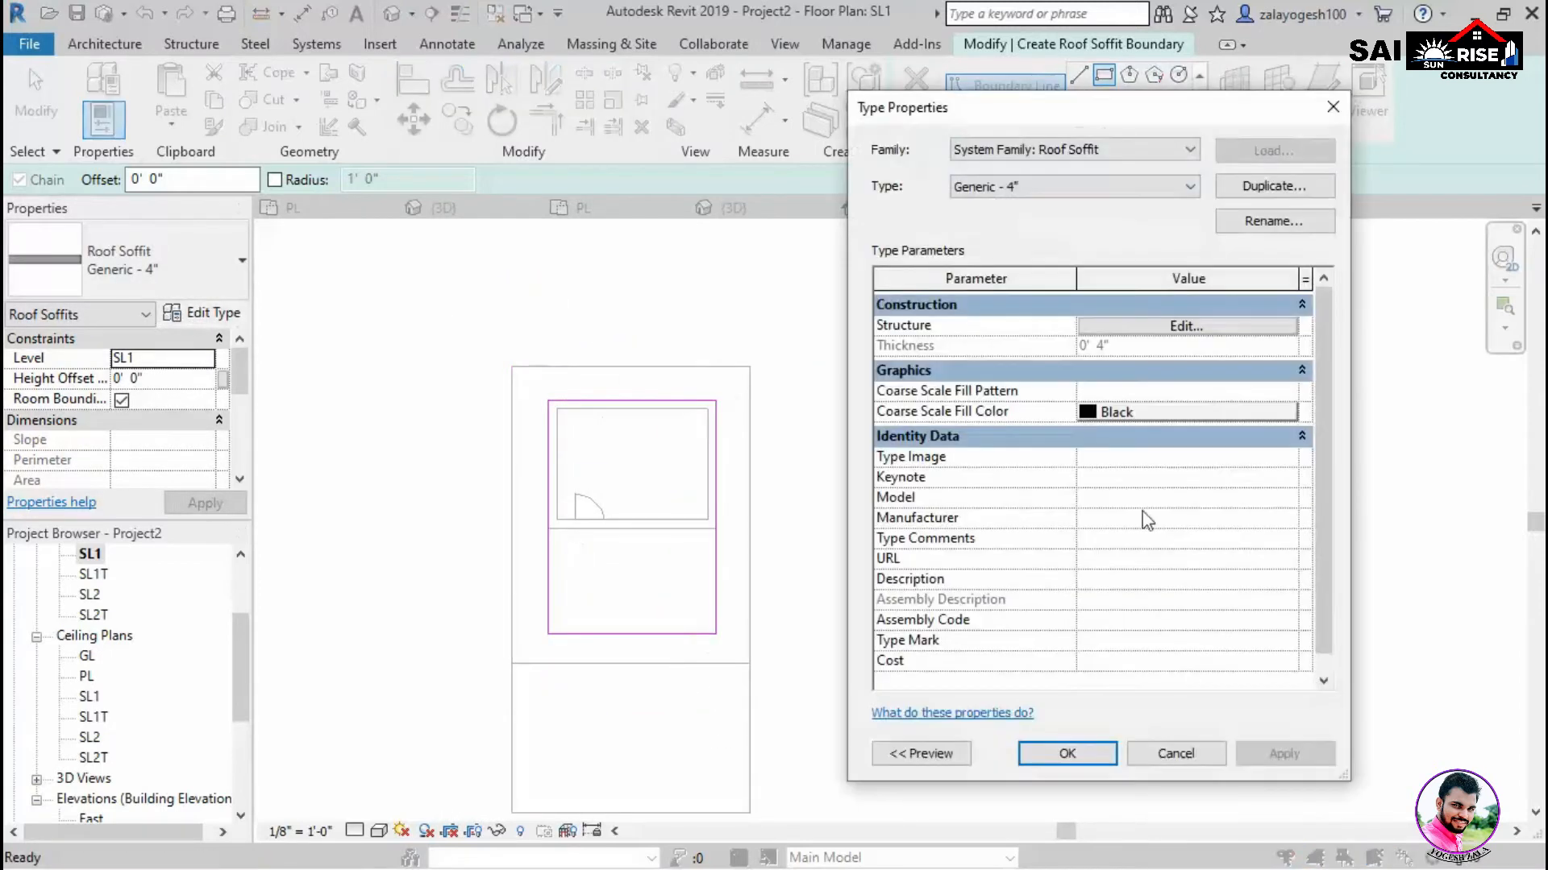
click(1214, 330)
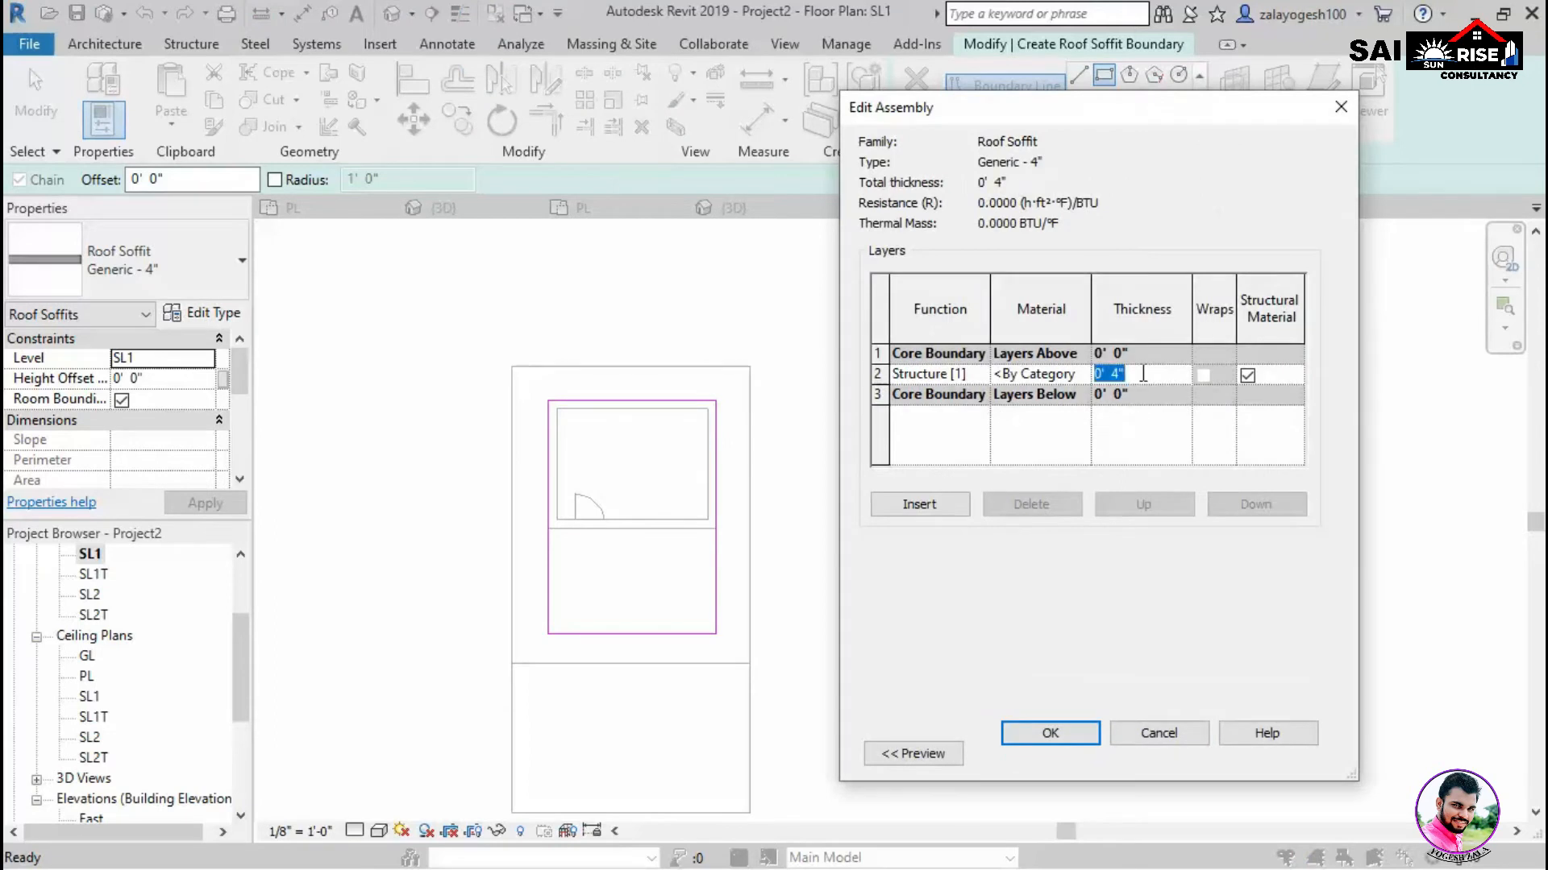
click(1085, 746)
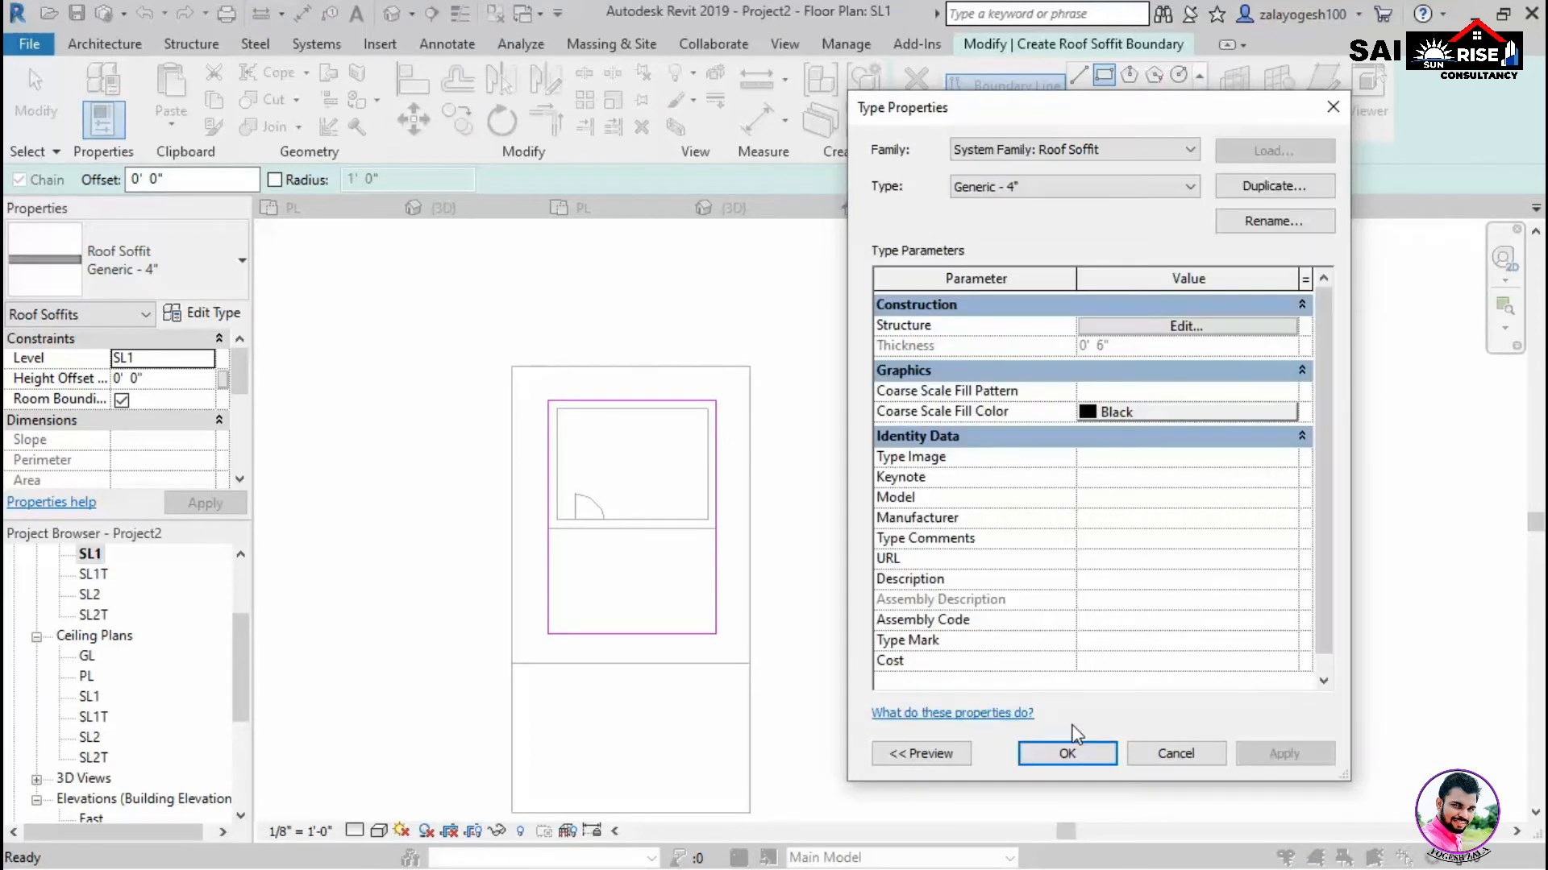
click(1069, 748)
click(915, 121)
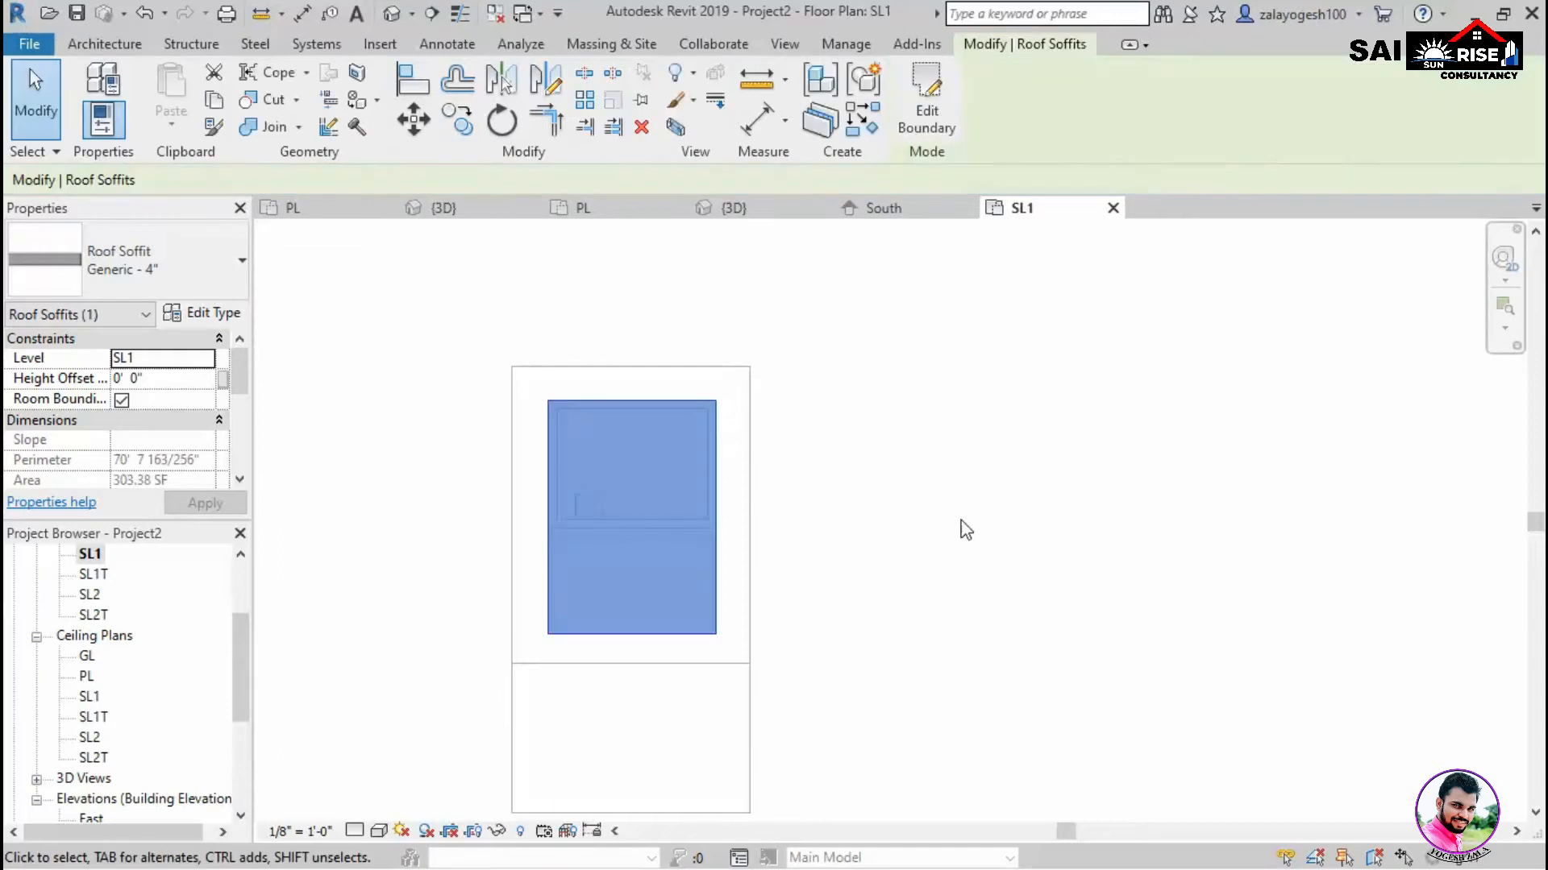
click(967, 528)
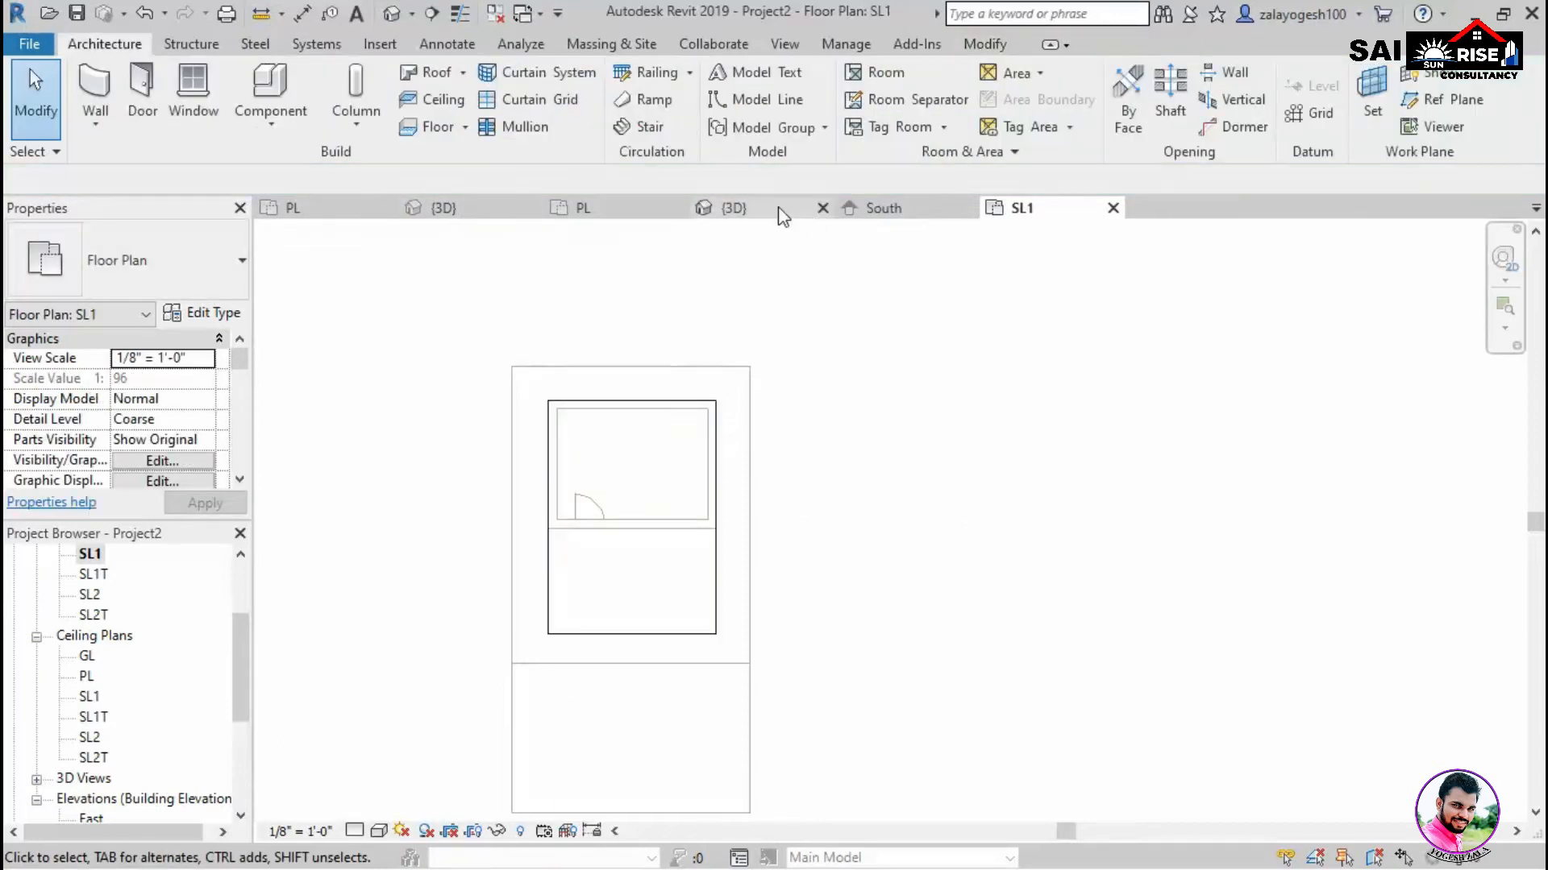
click(734, 208)
scroll(869, 490, down, 2)
scroll(137, 641, up, 2)
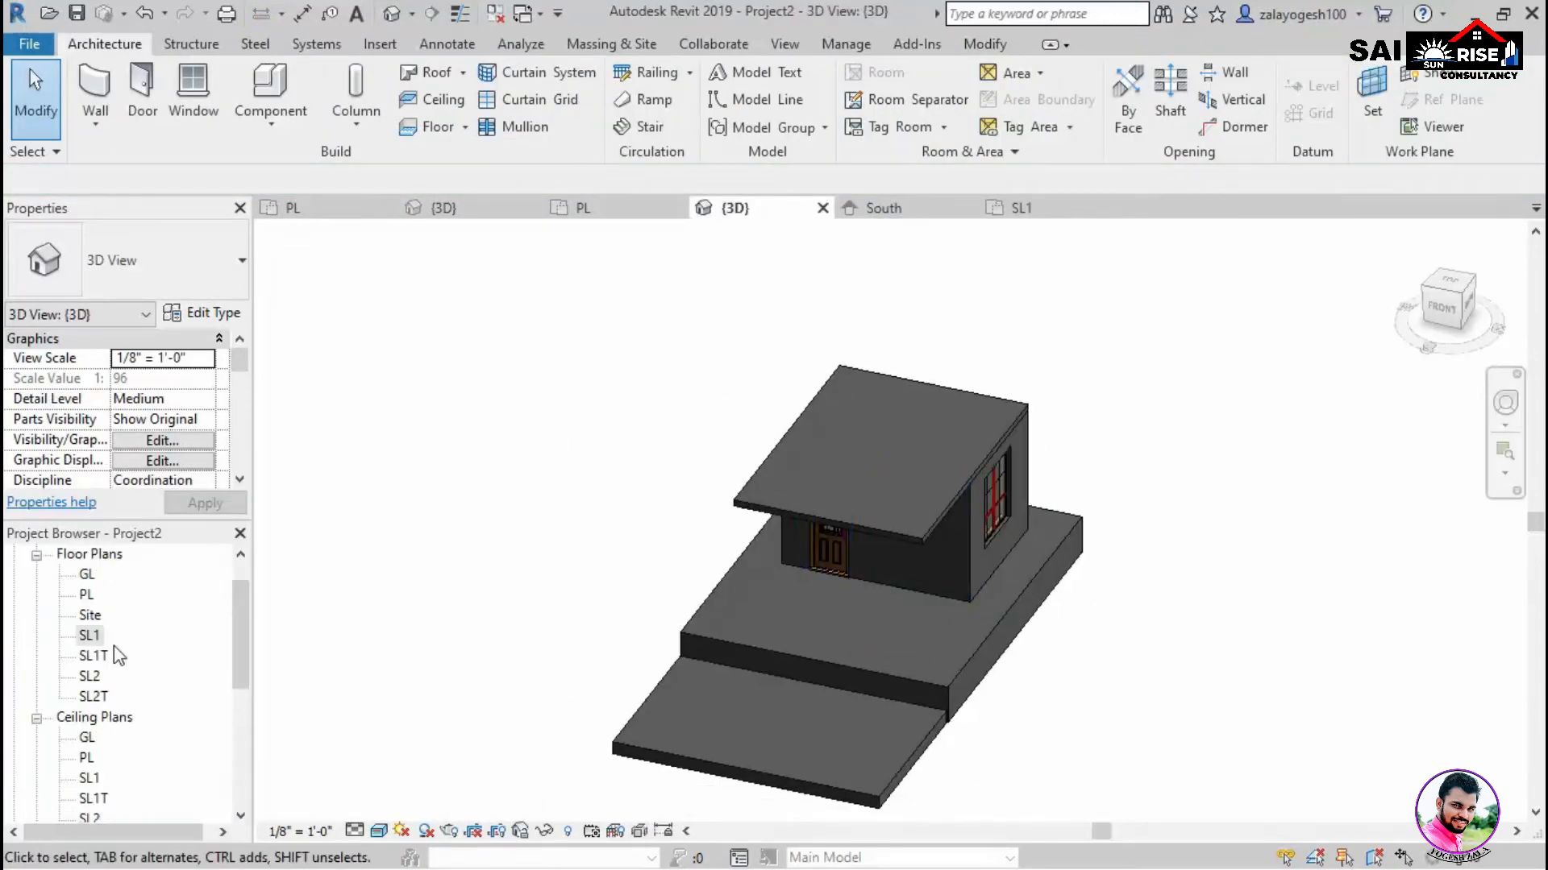
Open the PL floor plan and set its underlay range from base level GL to top level SL2T.
double_click(86, 596)
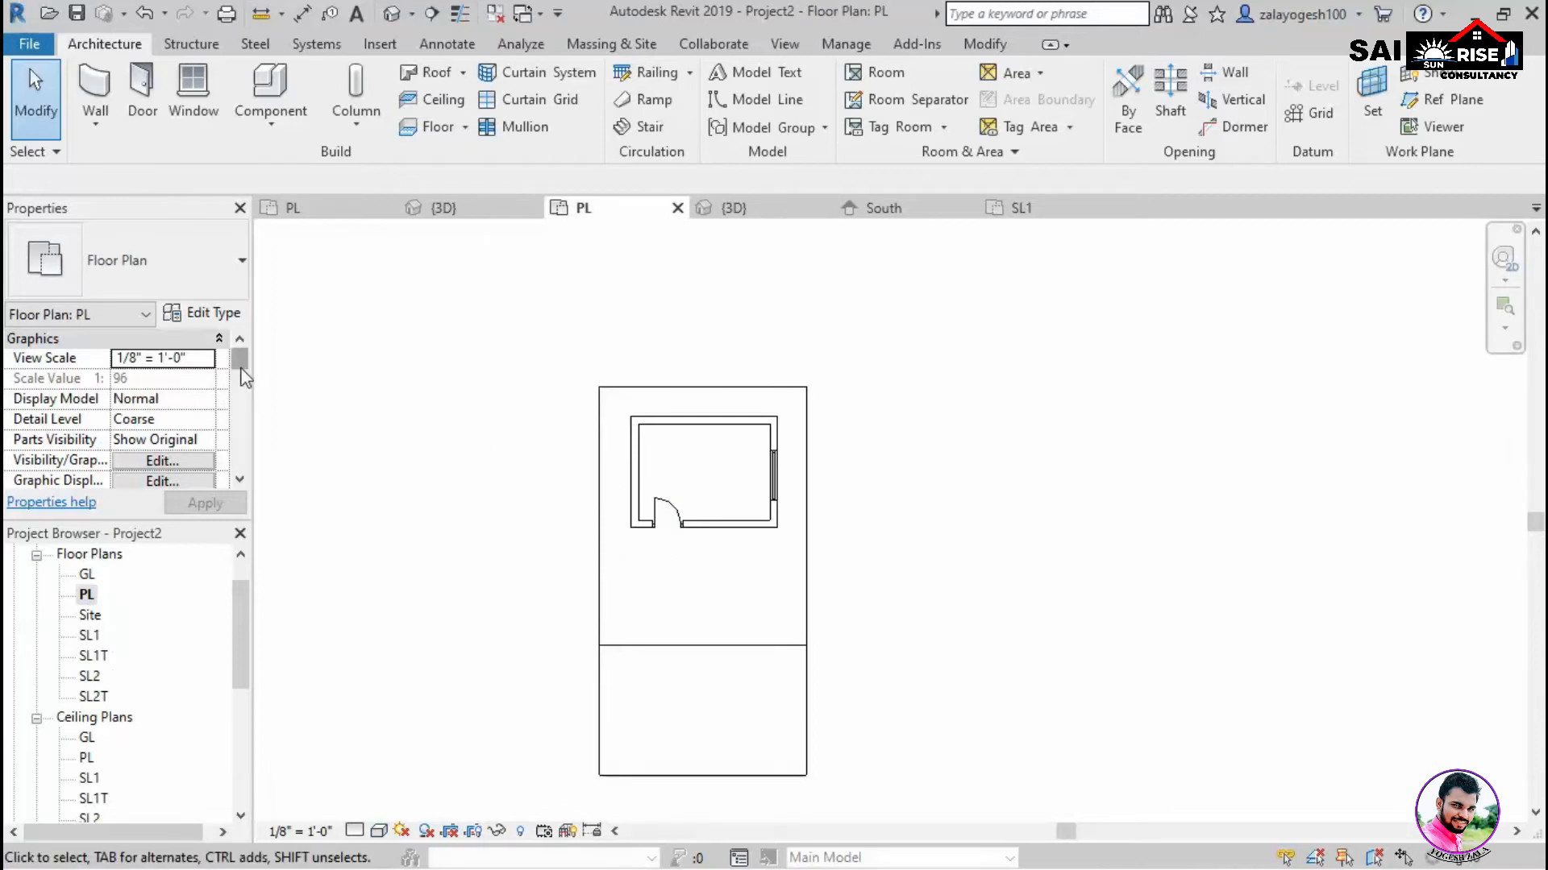
scroll(244, 377, down, 3)
click(161, 439)
click(204, 440)
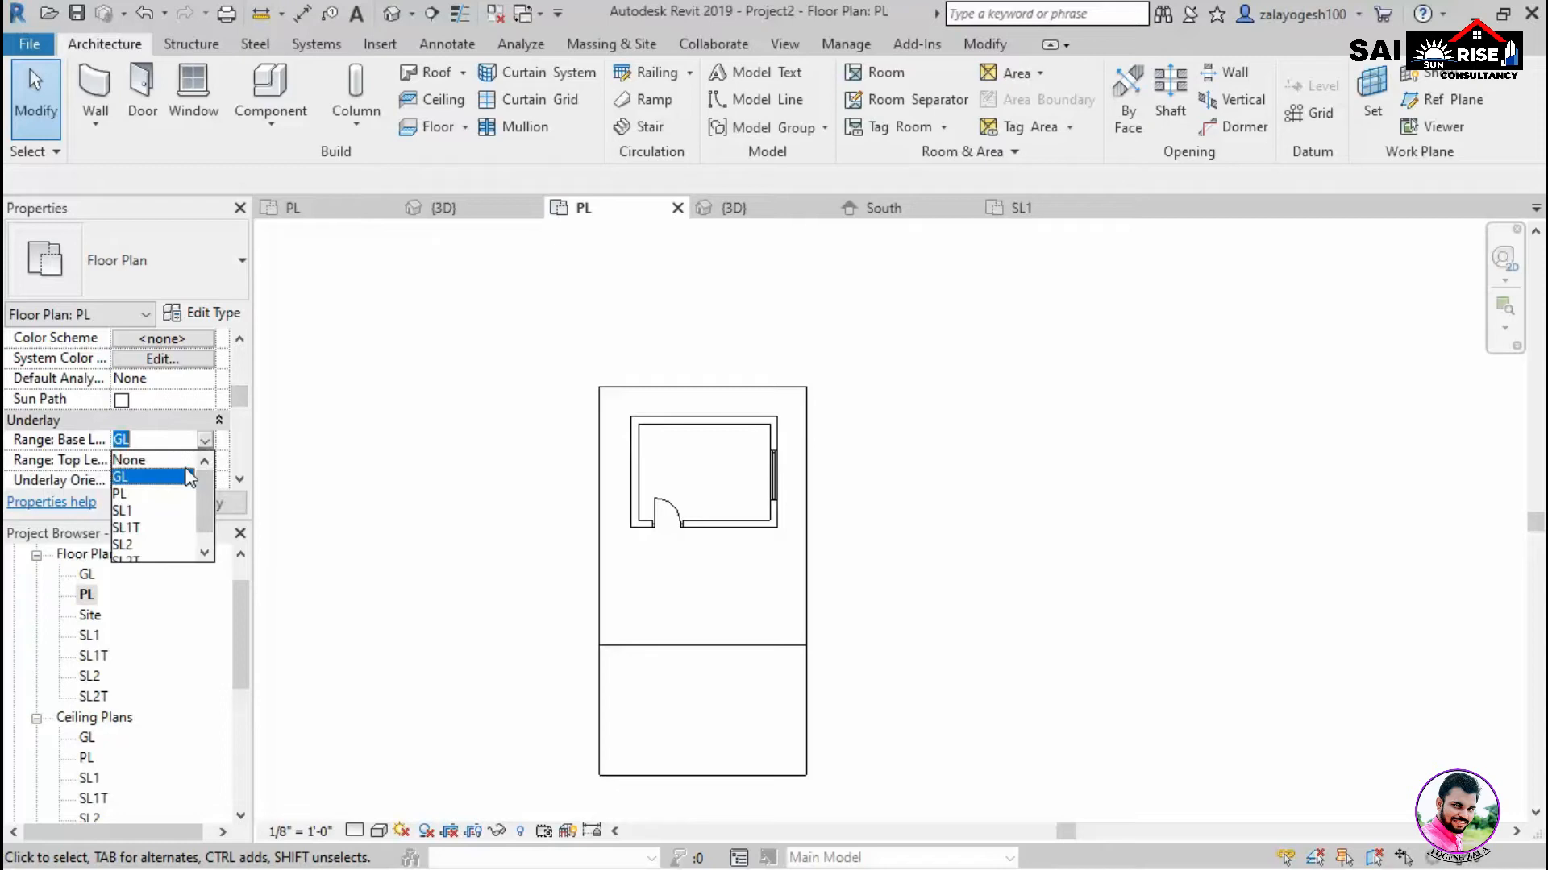
click(177, 478)
click(171, 459)
click(204, 460)
click(167, 565)
scroll(708, 632, up, 2)
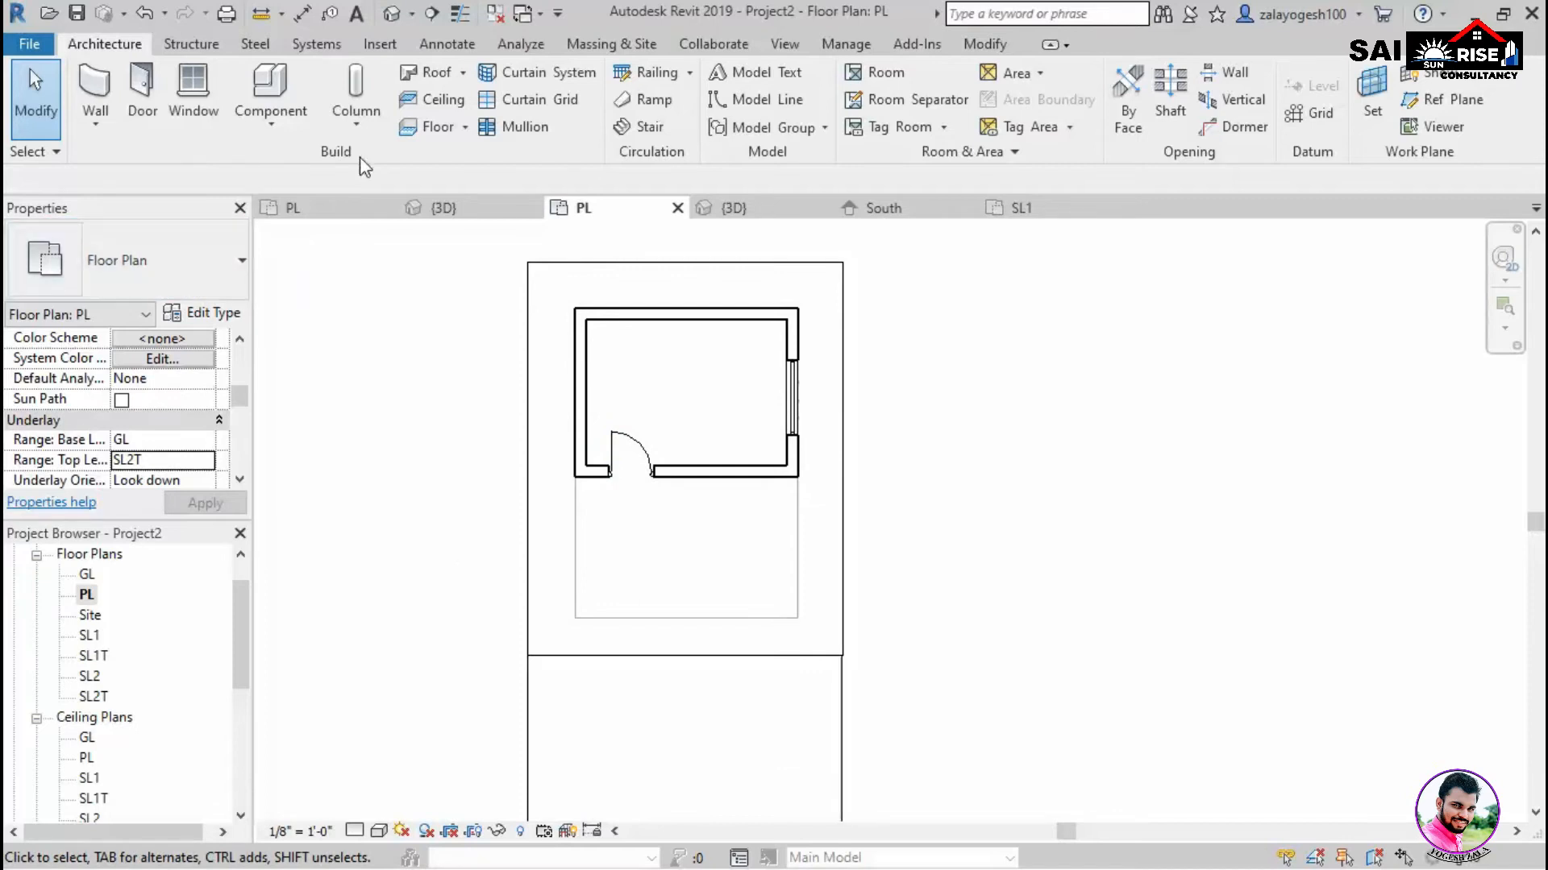
Create a rectangular architectural column type named cl1 with a depth and width of 9".
click(355, 114)
click(353, 213)
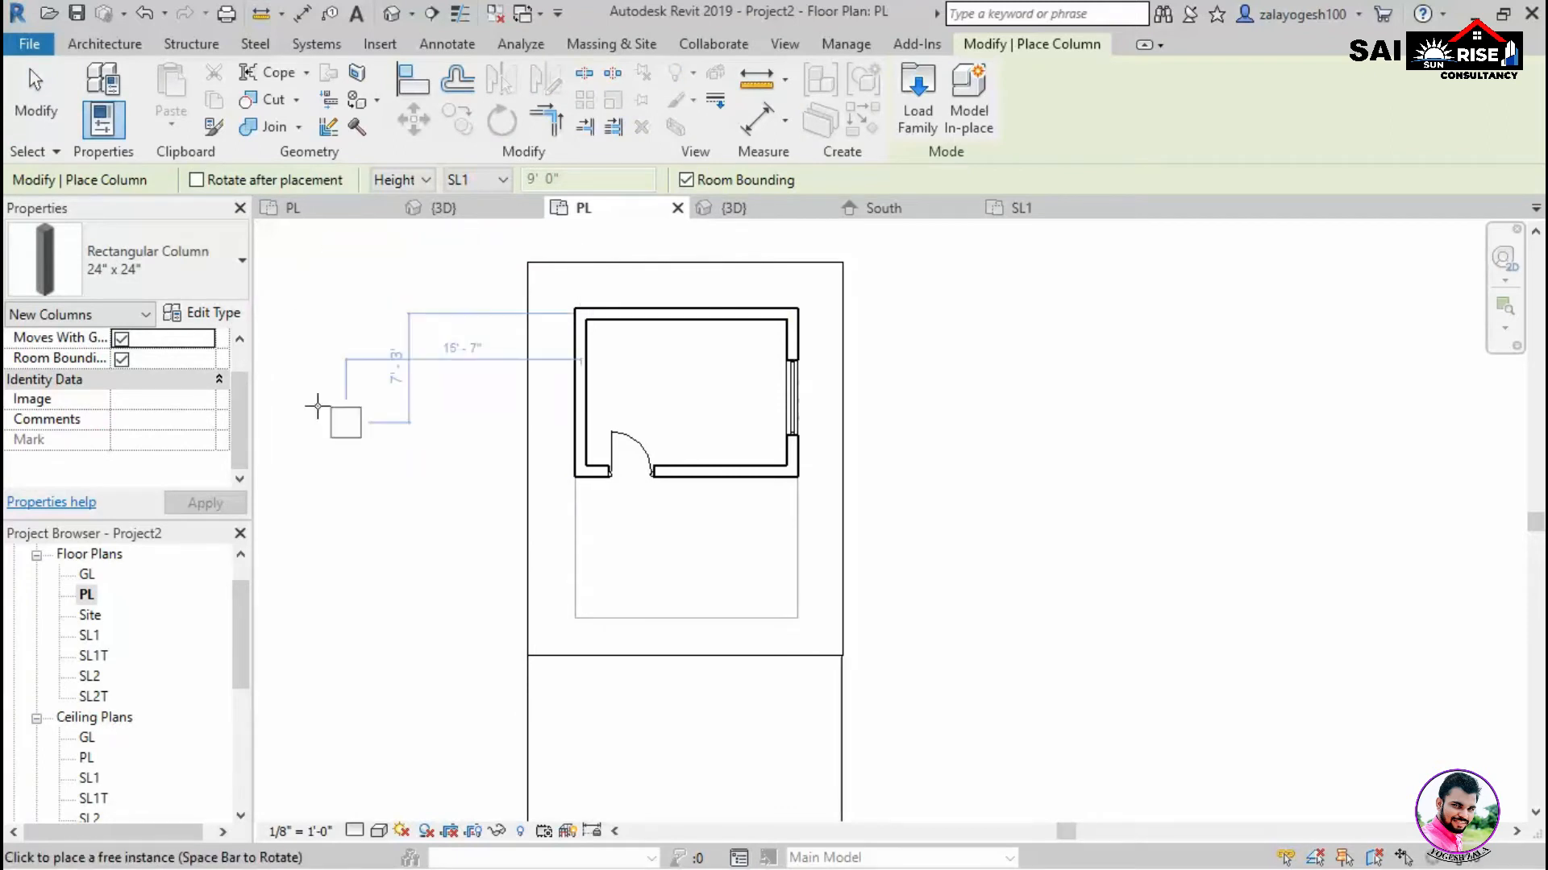
click(205, 313)
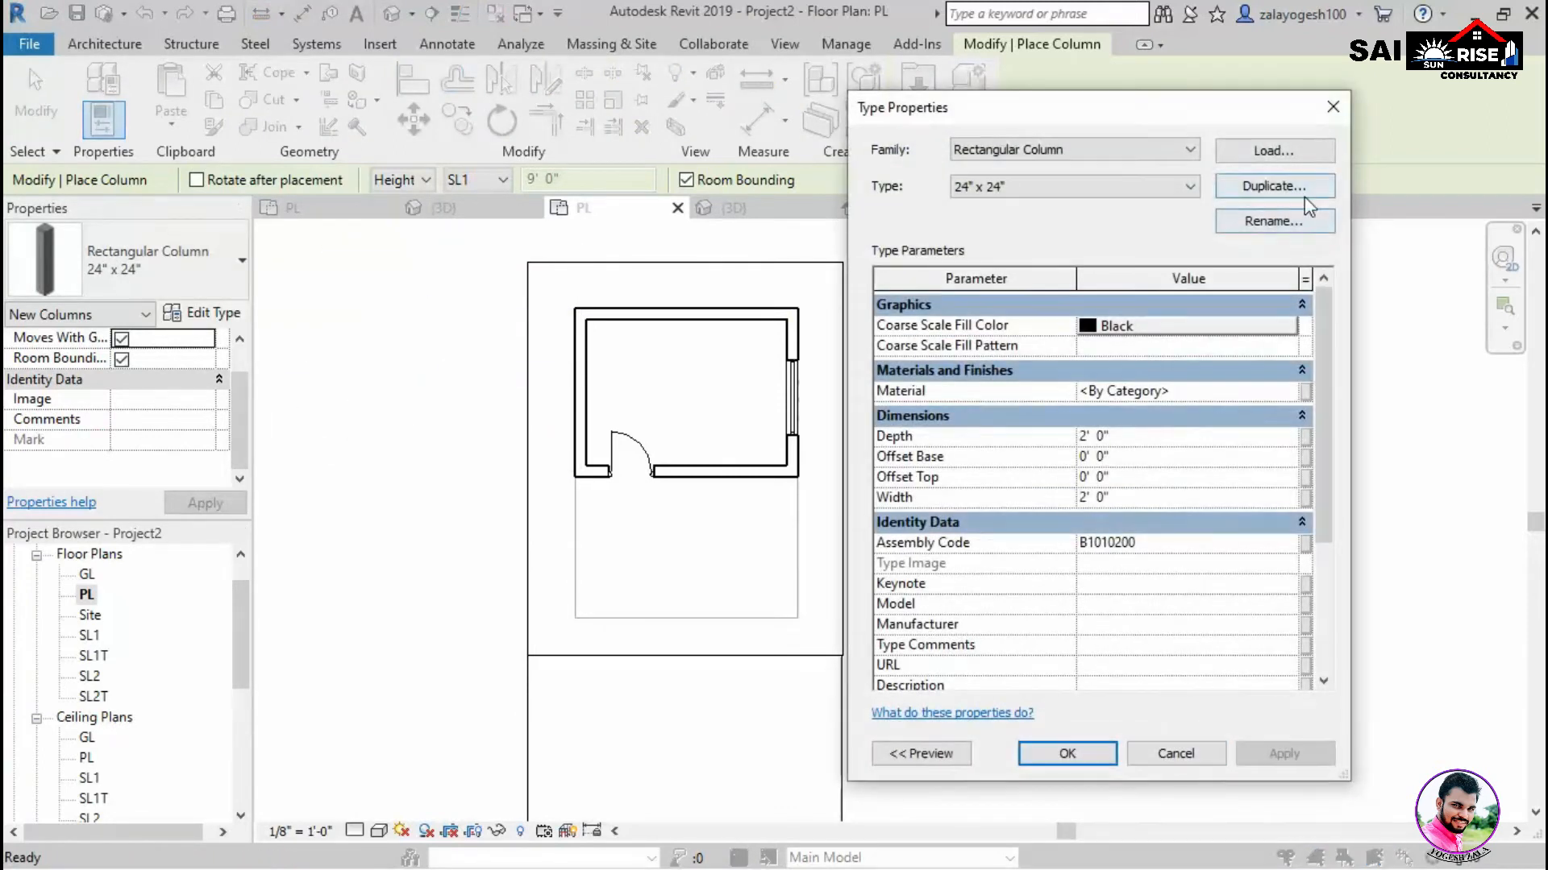
click(1274, 186)
text(c1)
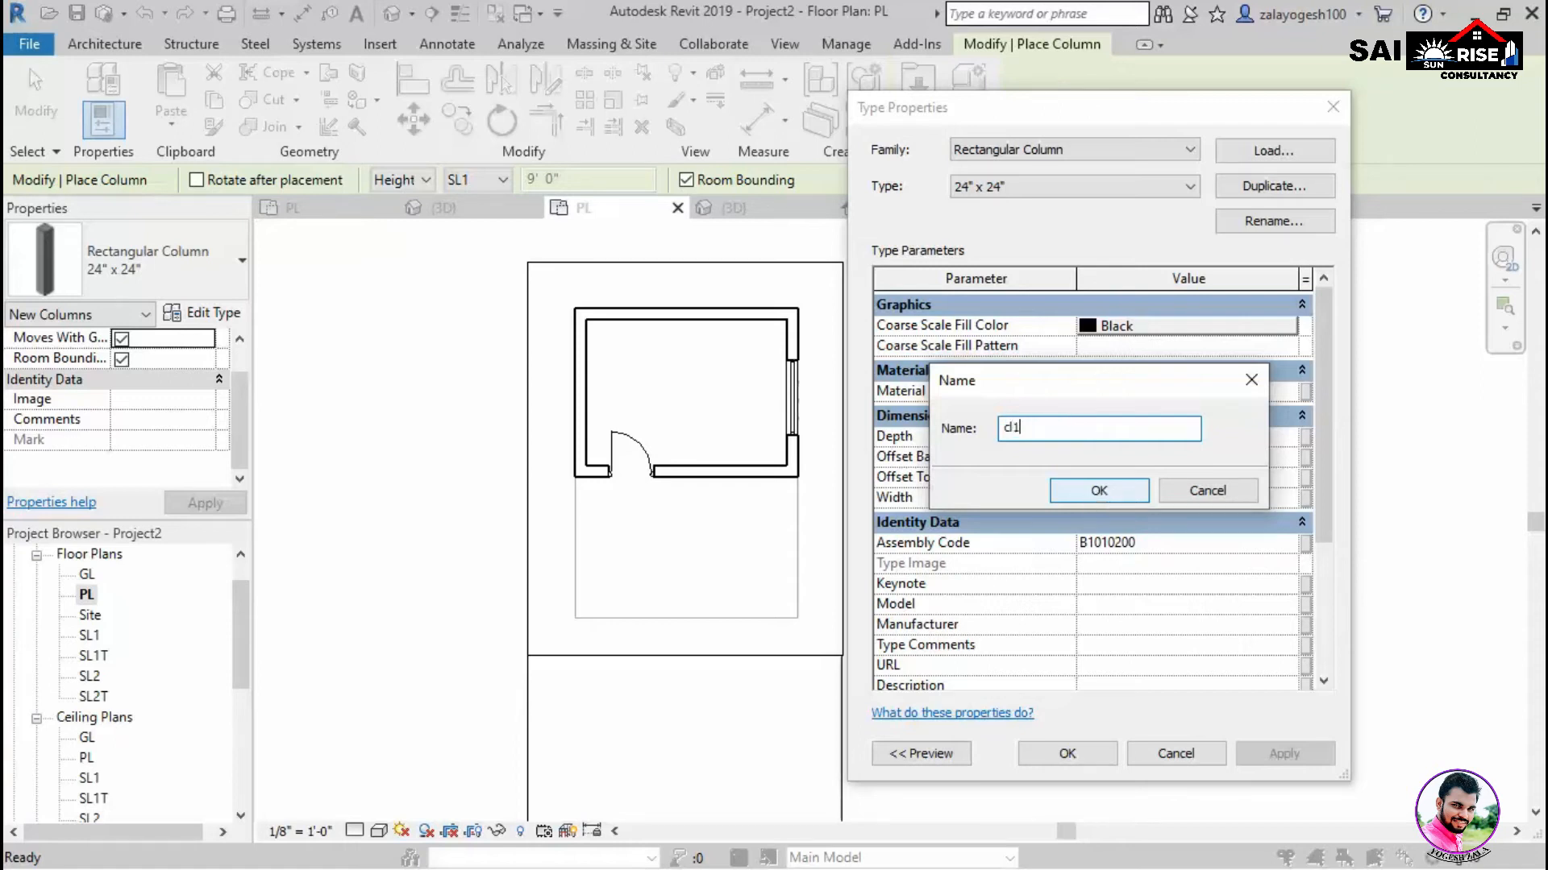
click(1062, 500)
click(1159, 444)
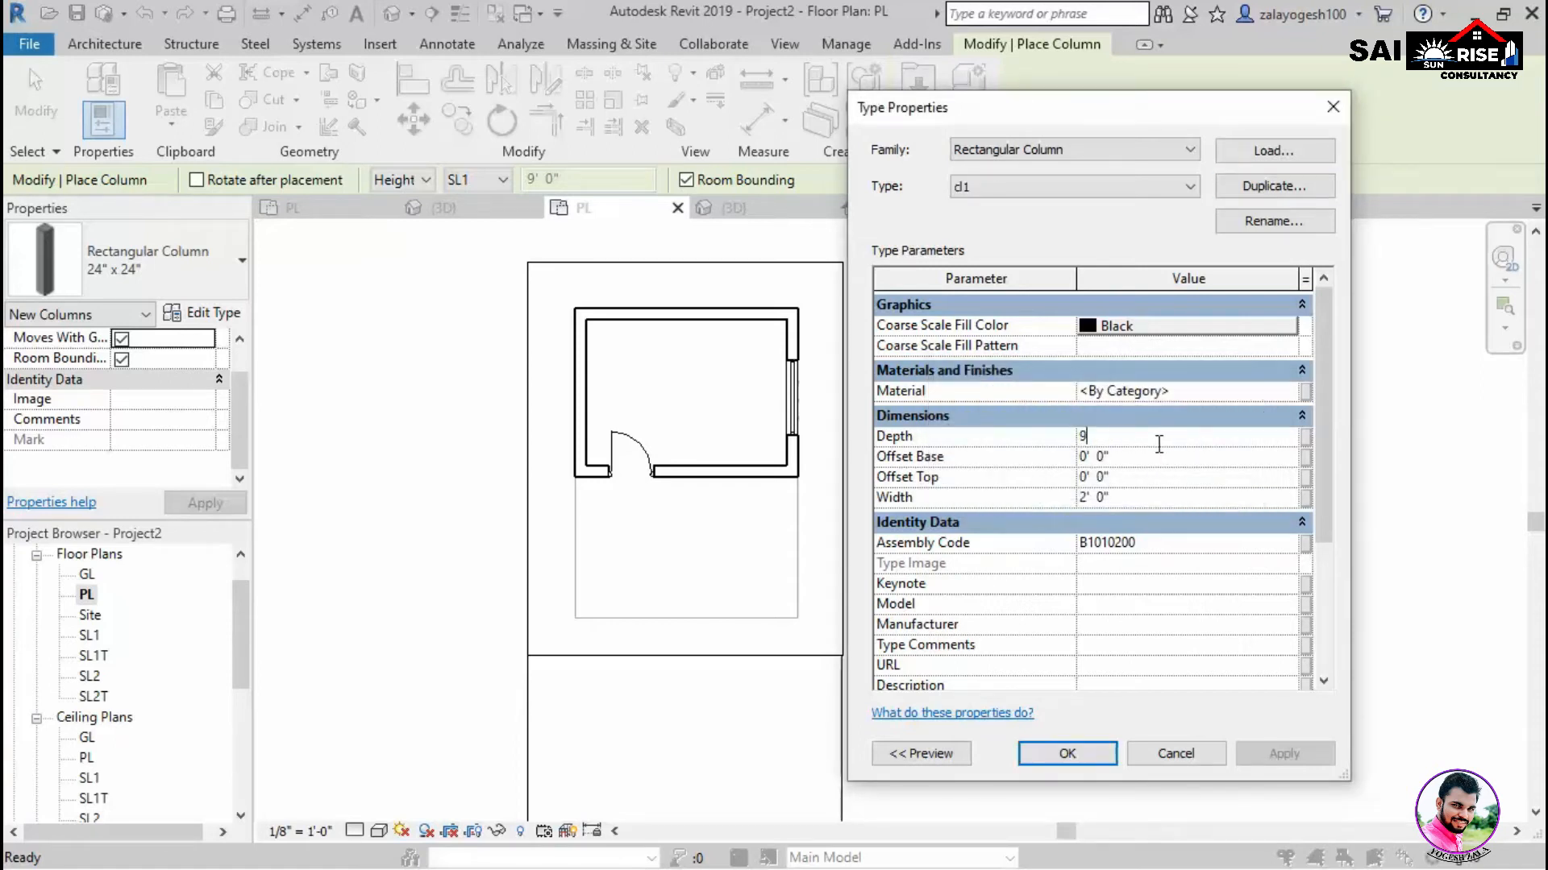
text(9")
click(1151, 500)
click(1082, 756)
Place a cl1 column inside each of the soffit's two front corners and check them in the 3D view.
scroll(726, 685, up, 3)
scroll(621, 580, down, 2)
click(604, 553)
scroll(604, 557, up, 2)
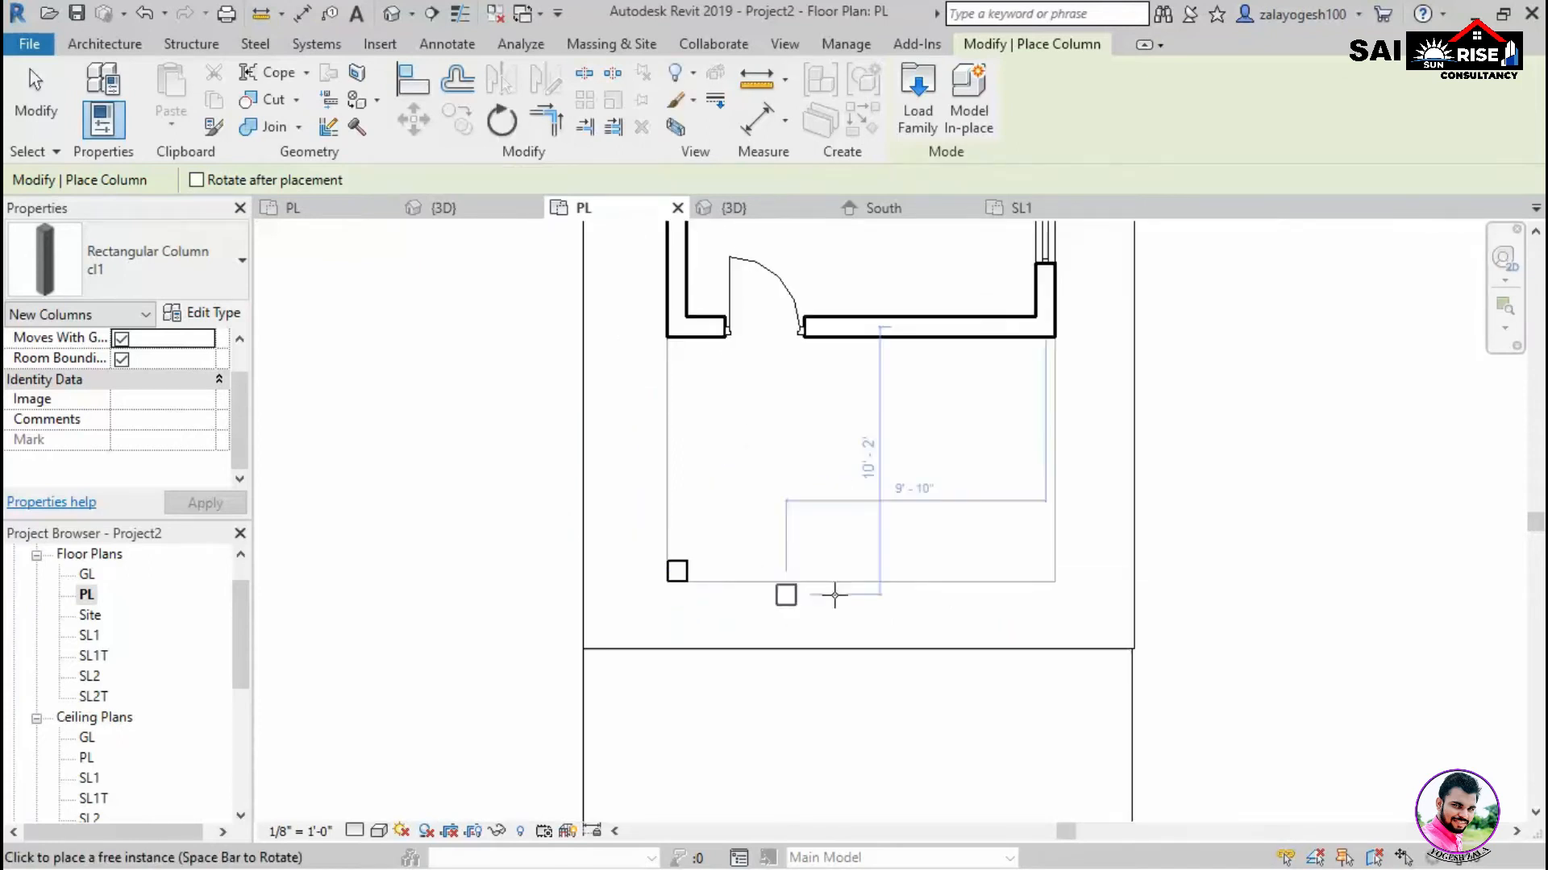
scroll(1043, 572, up, 2)
click(1047, 573)
click(758, 208)
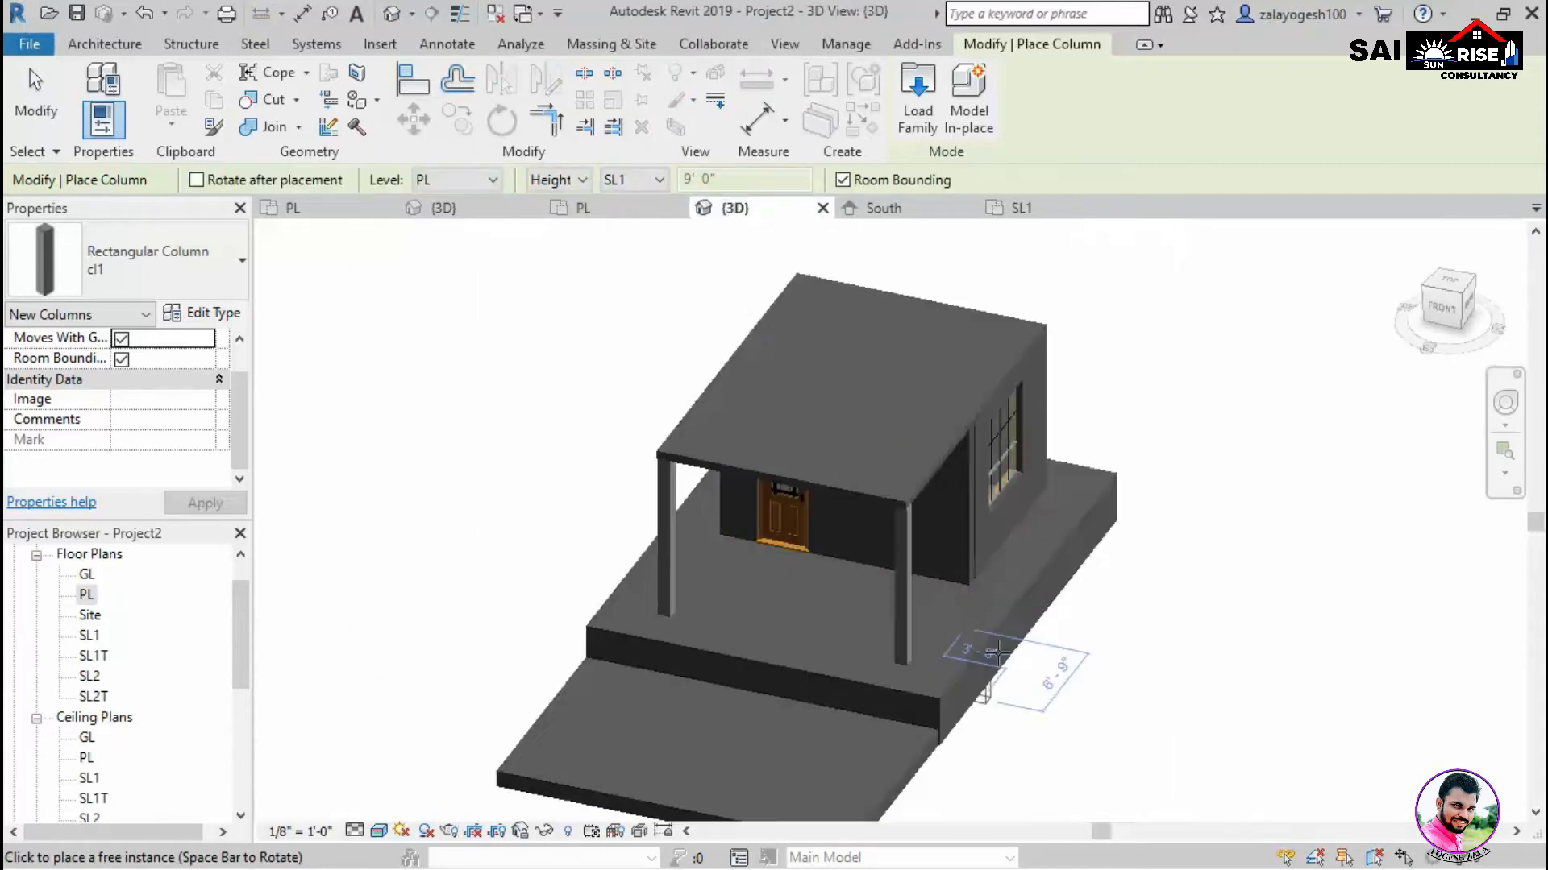
scroll(999, 651, up, 1)
key(Escape)
key(Escape)
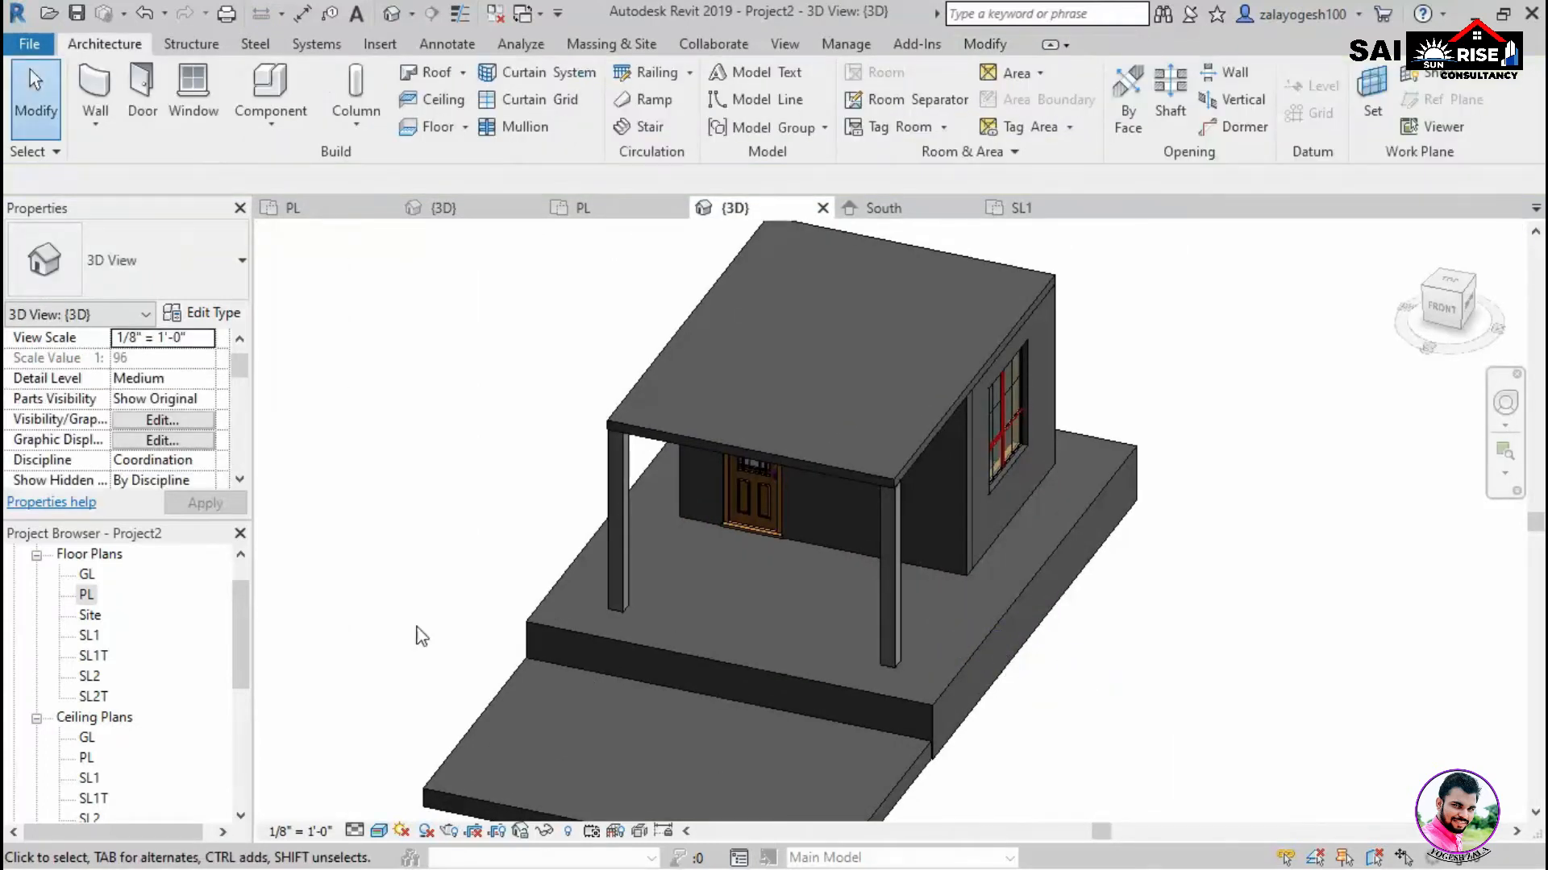
From the PL plan, examine the loadable column families in the Metric Library's Columns folder, including Piers and Buttresses, without loading any.
double_click(86, 594)
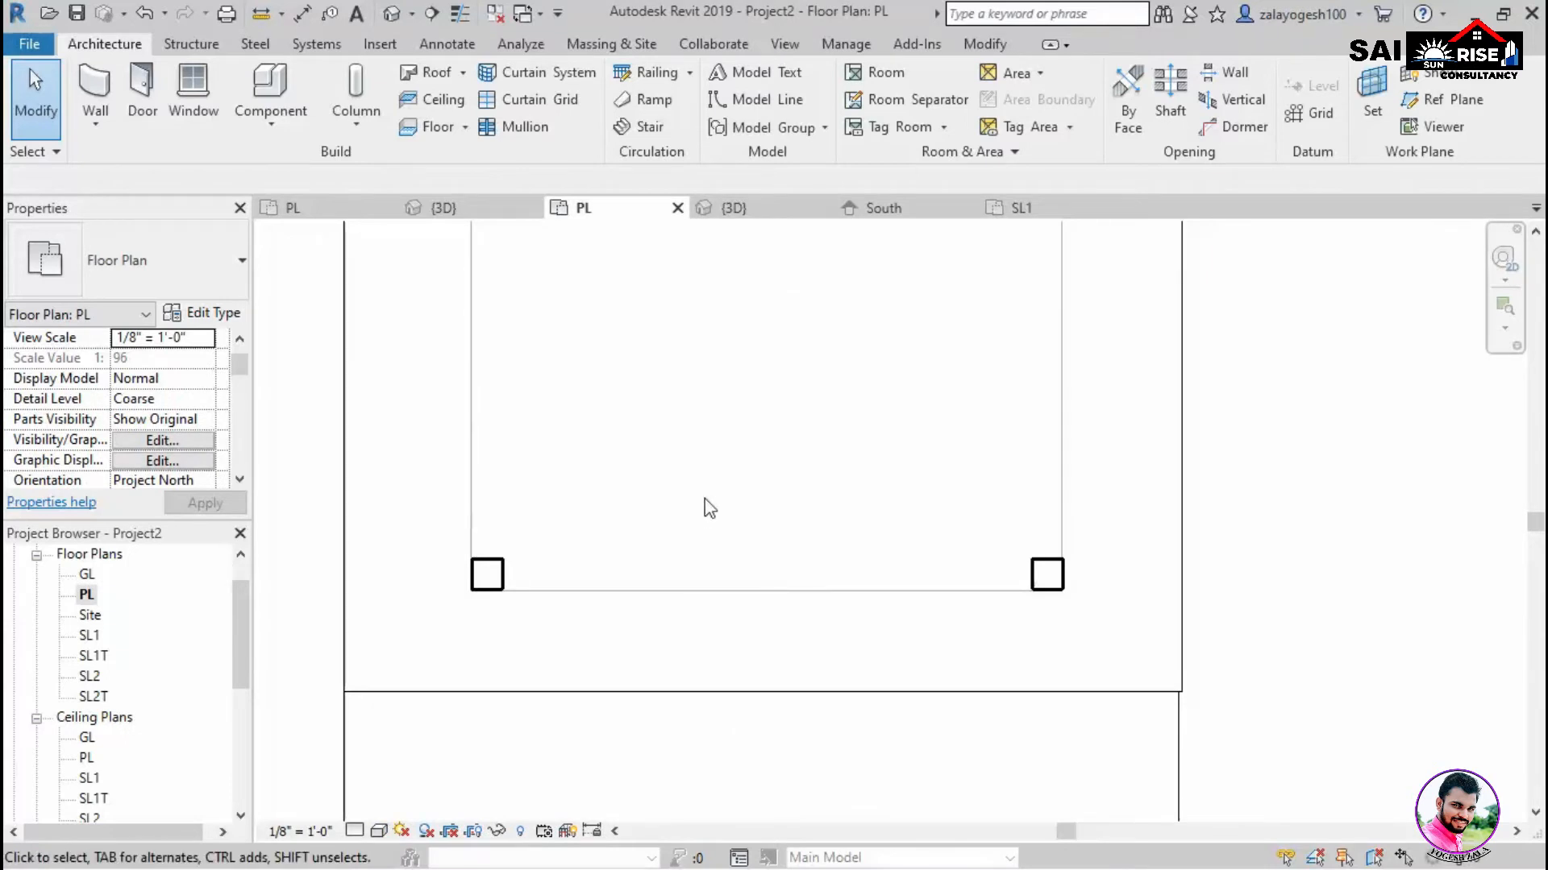
click(356, 113)
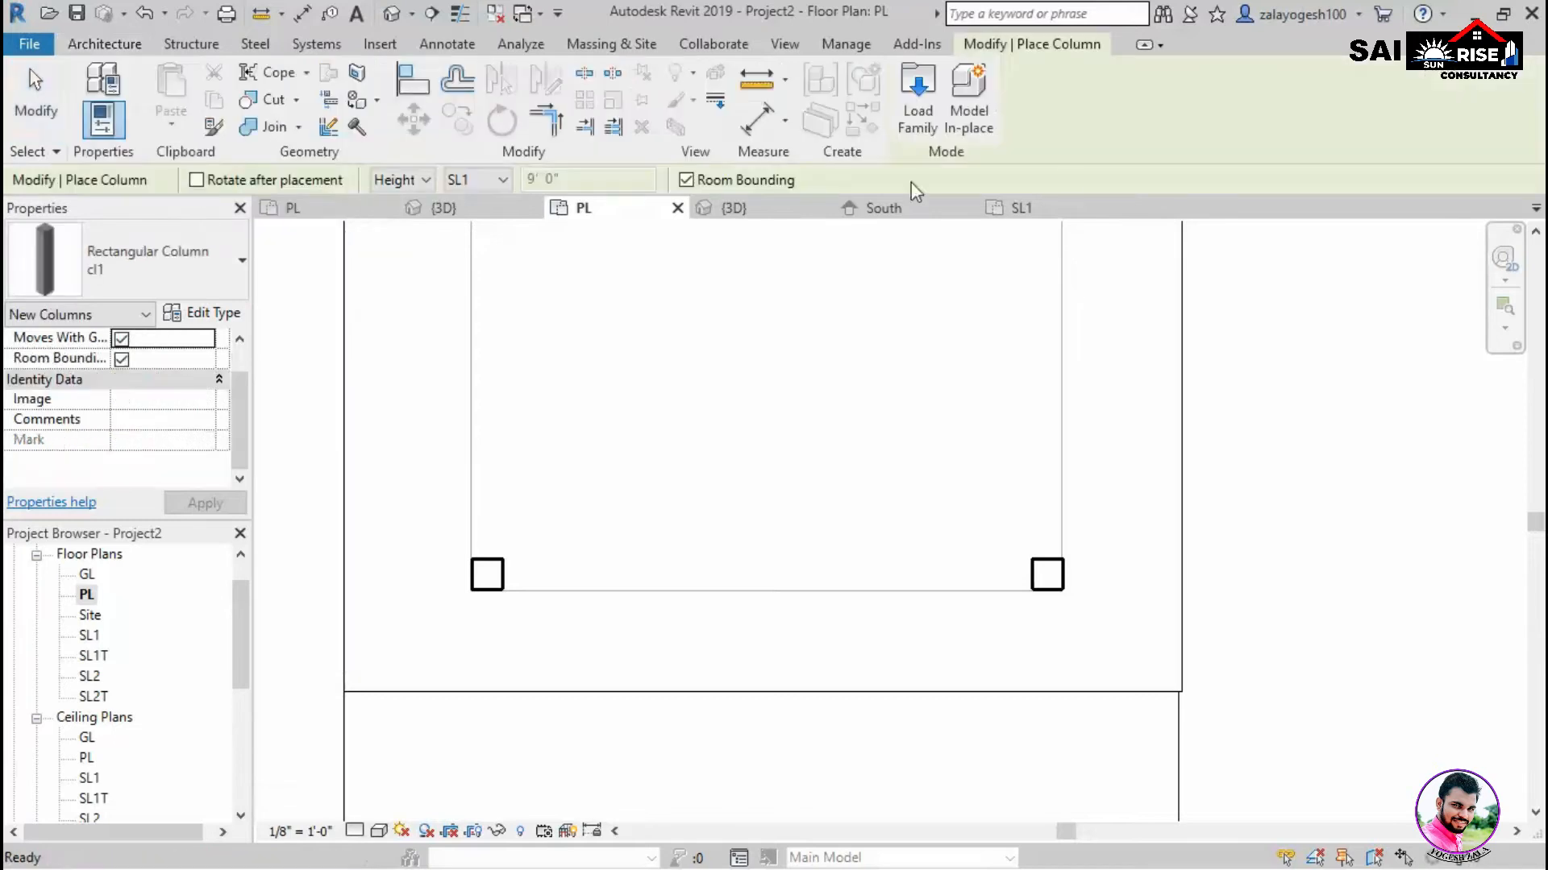
click(916, 95)
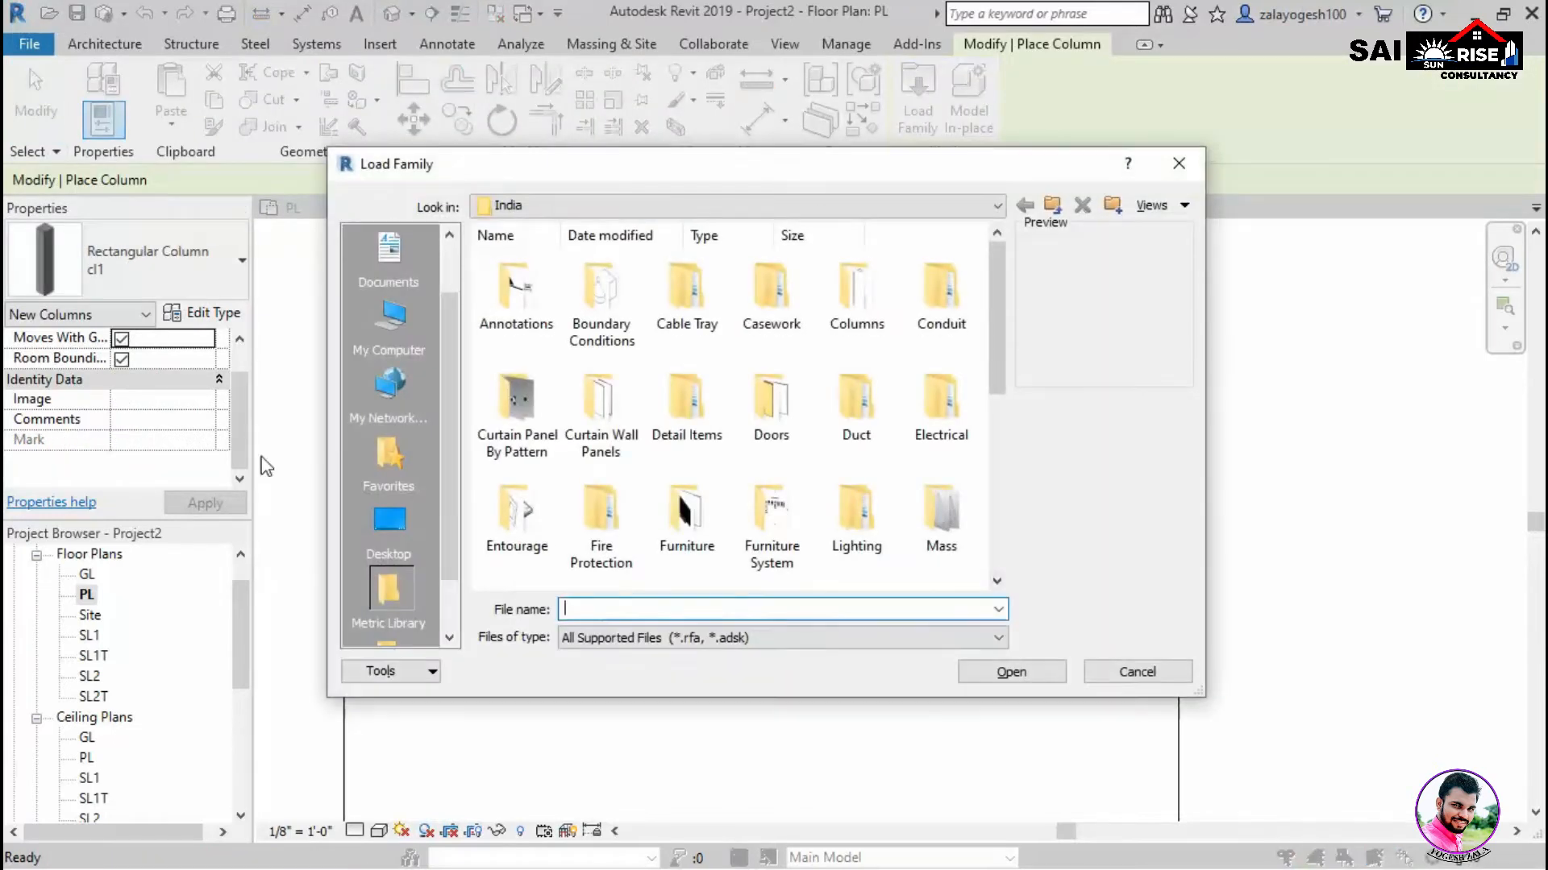
click(389, 528)
double_click(594, 435)
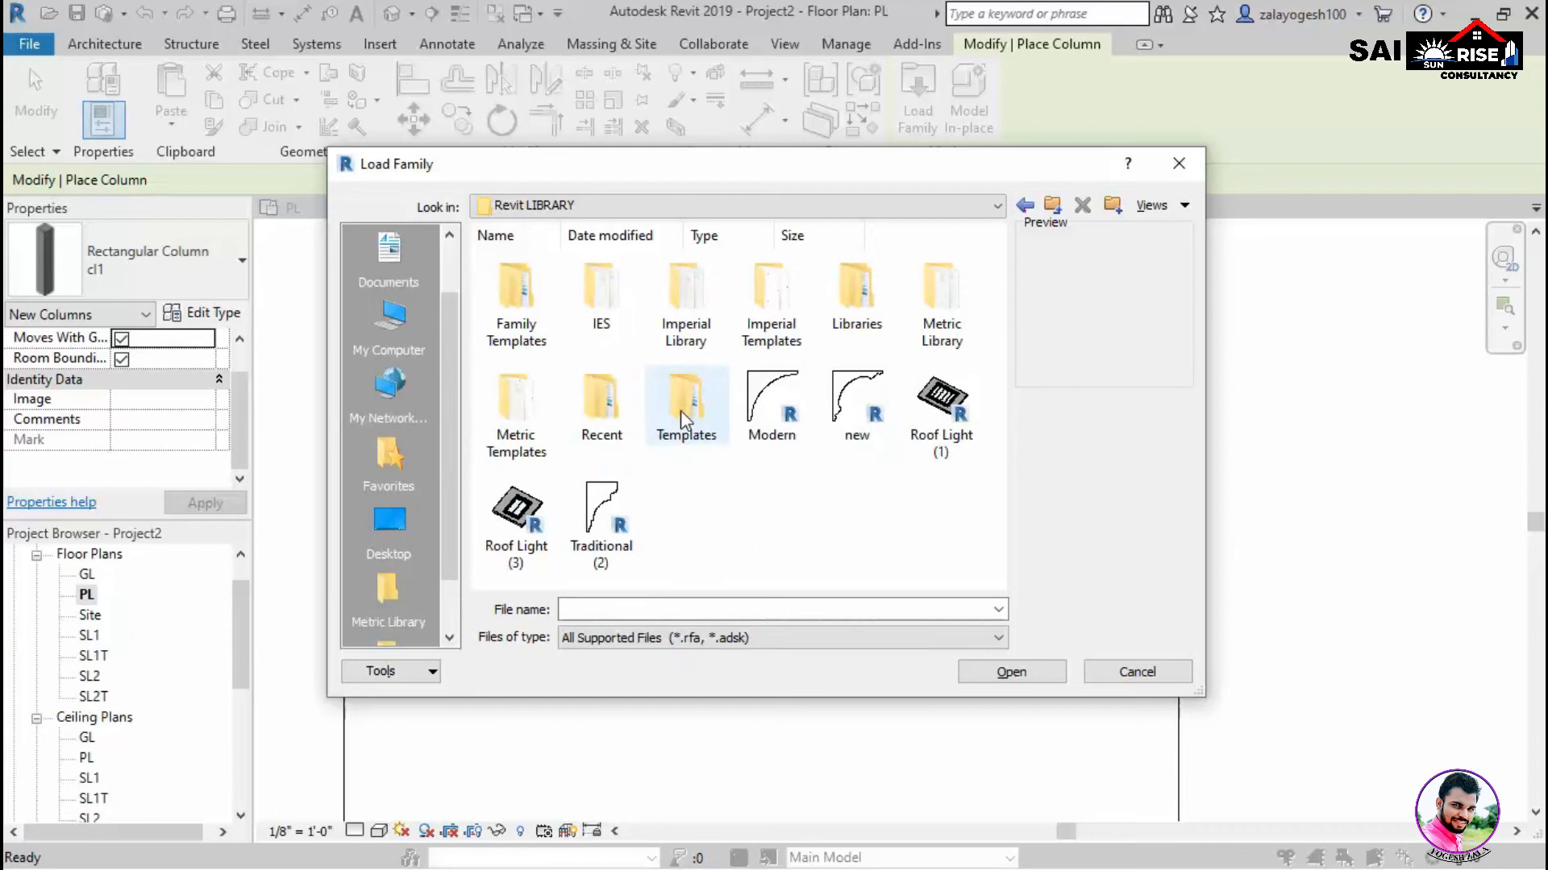
click(956, 321)
double_click(943, 318)
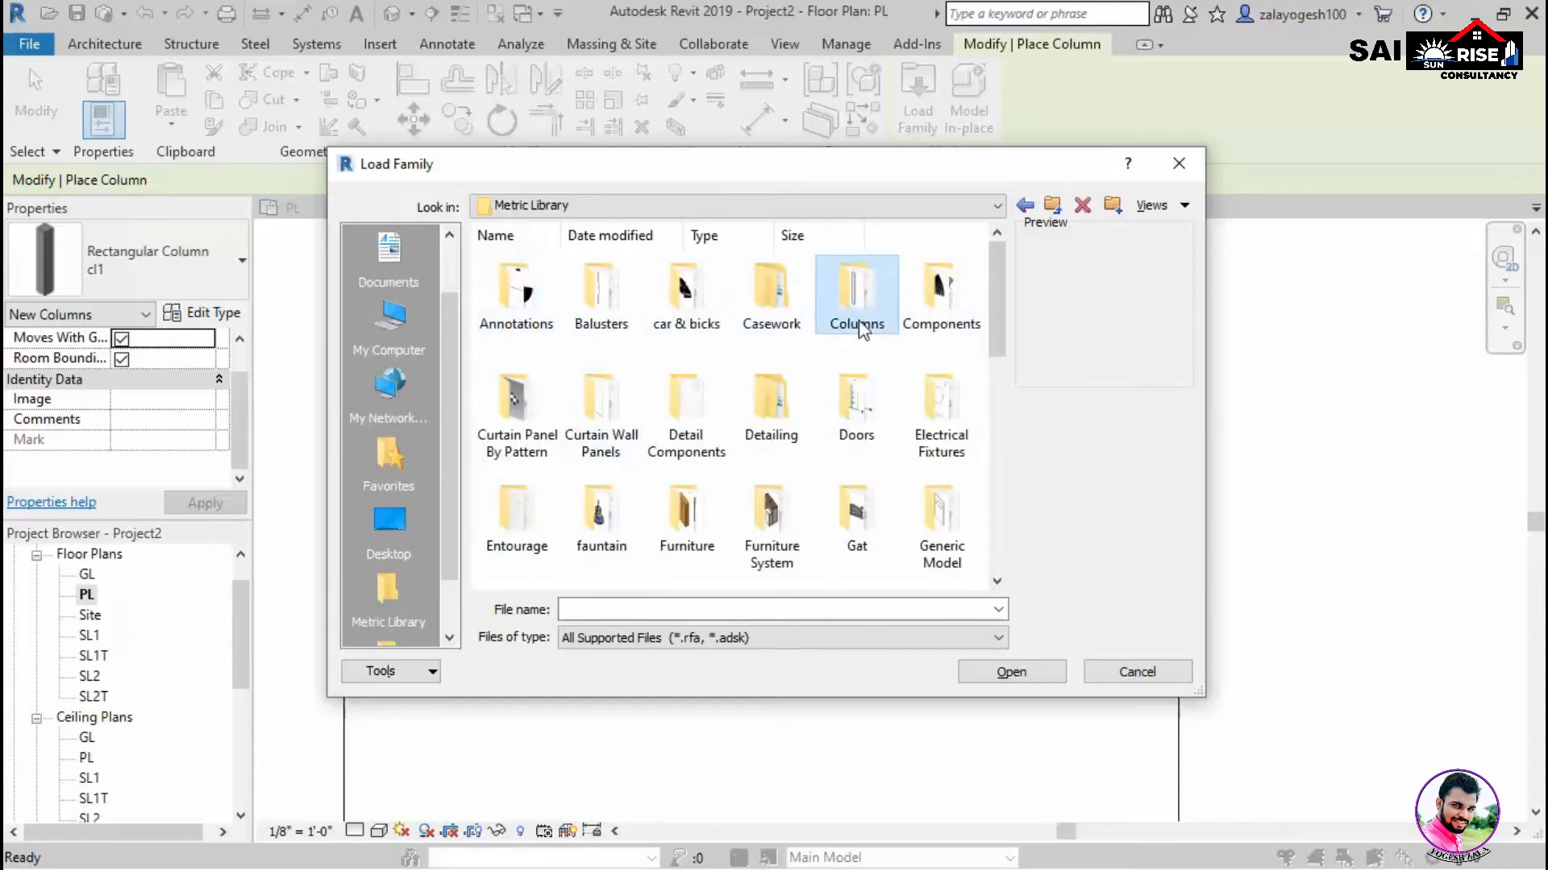
double_click(856, 290)
drag(994, 315, 989, 404)
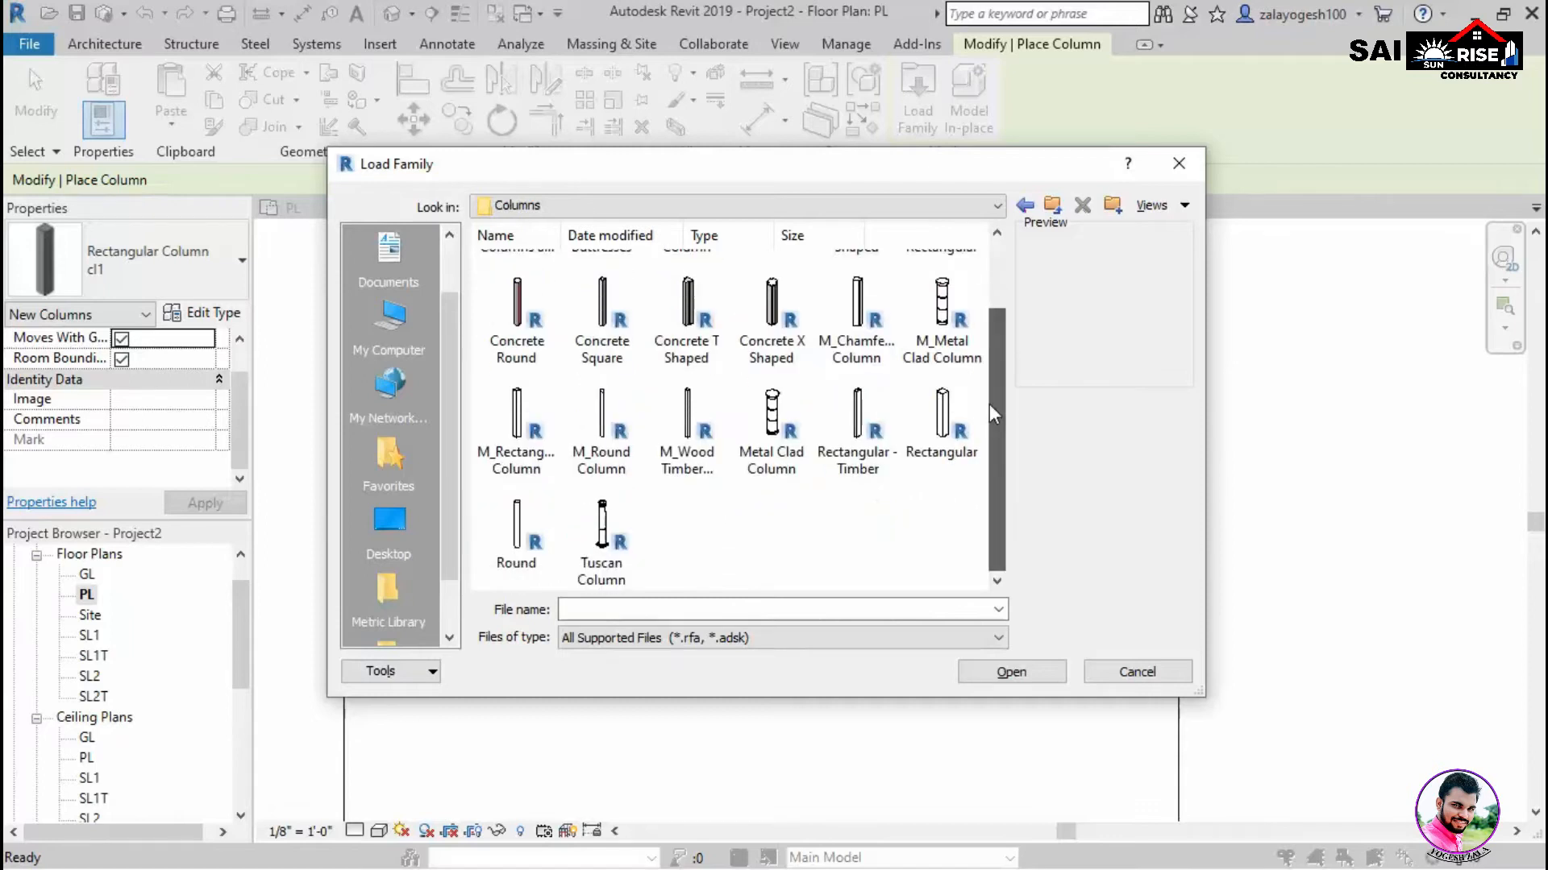
scroll(628, 387, up, 3)
double_click(601, 315)
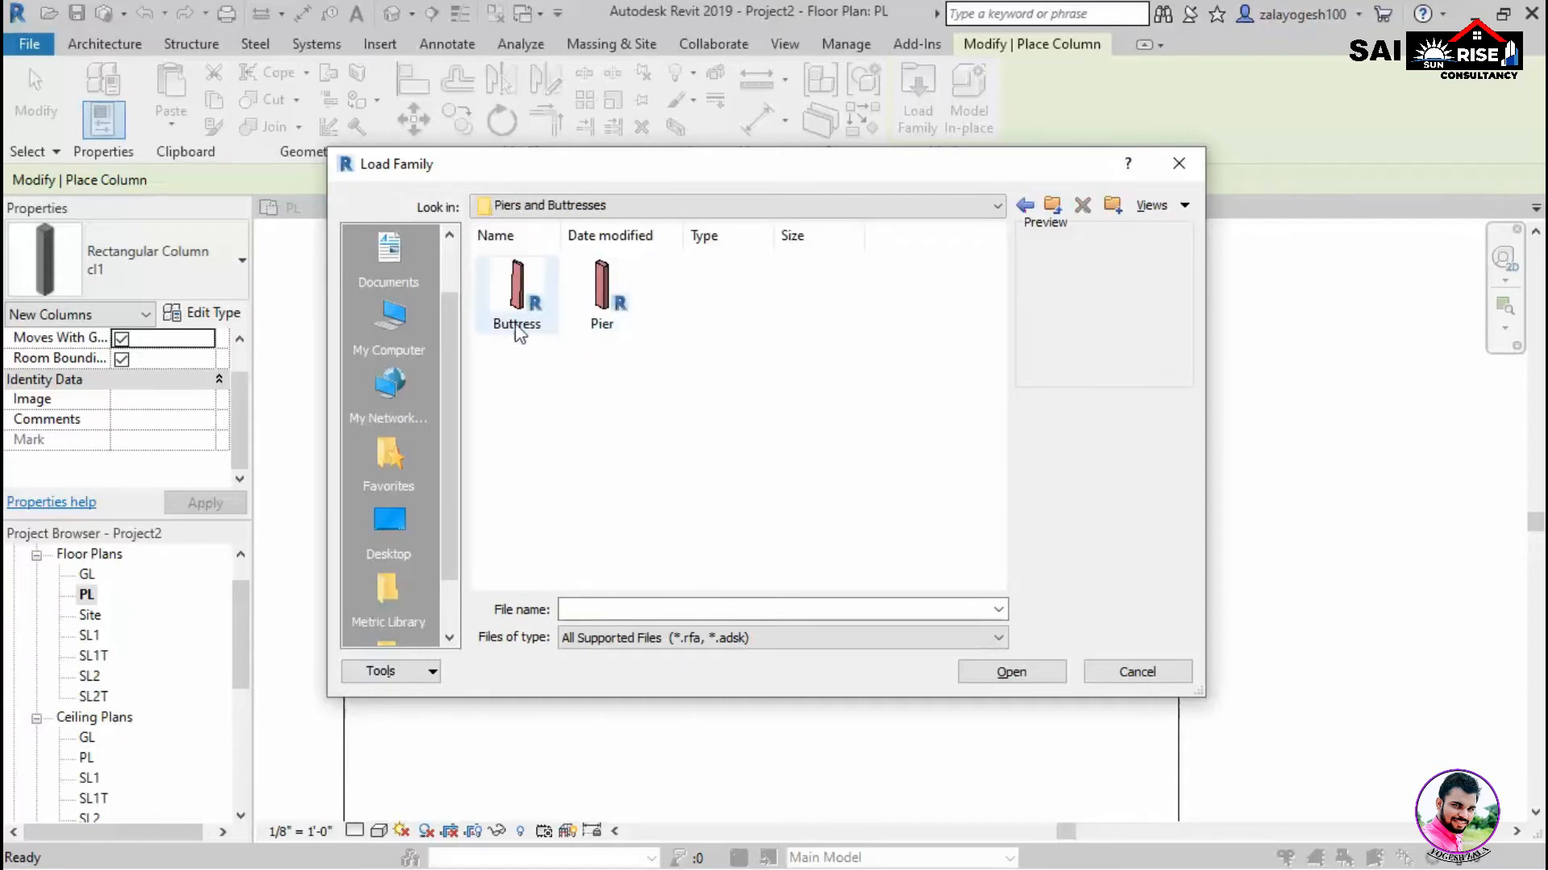
click(1025, 204)
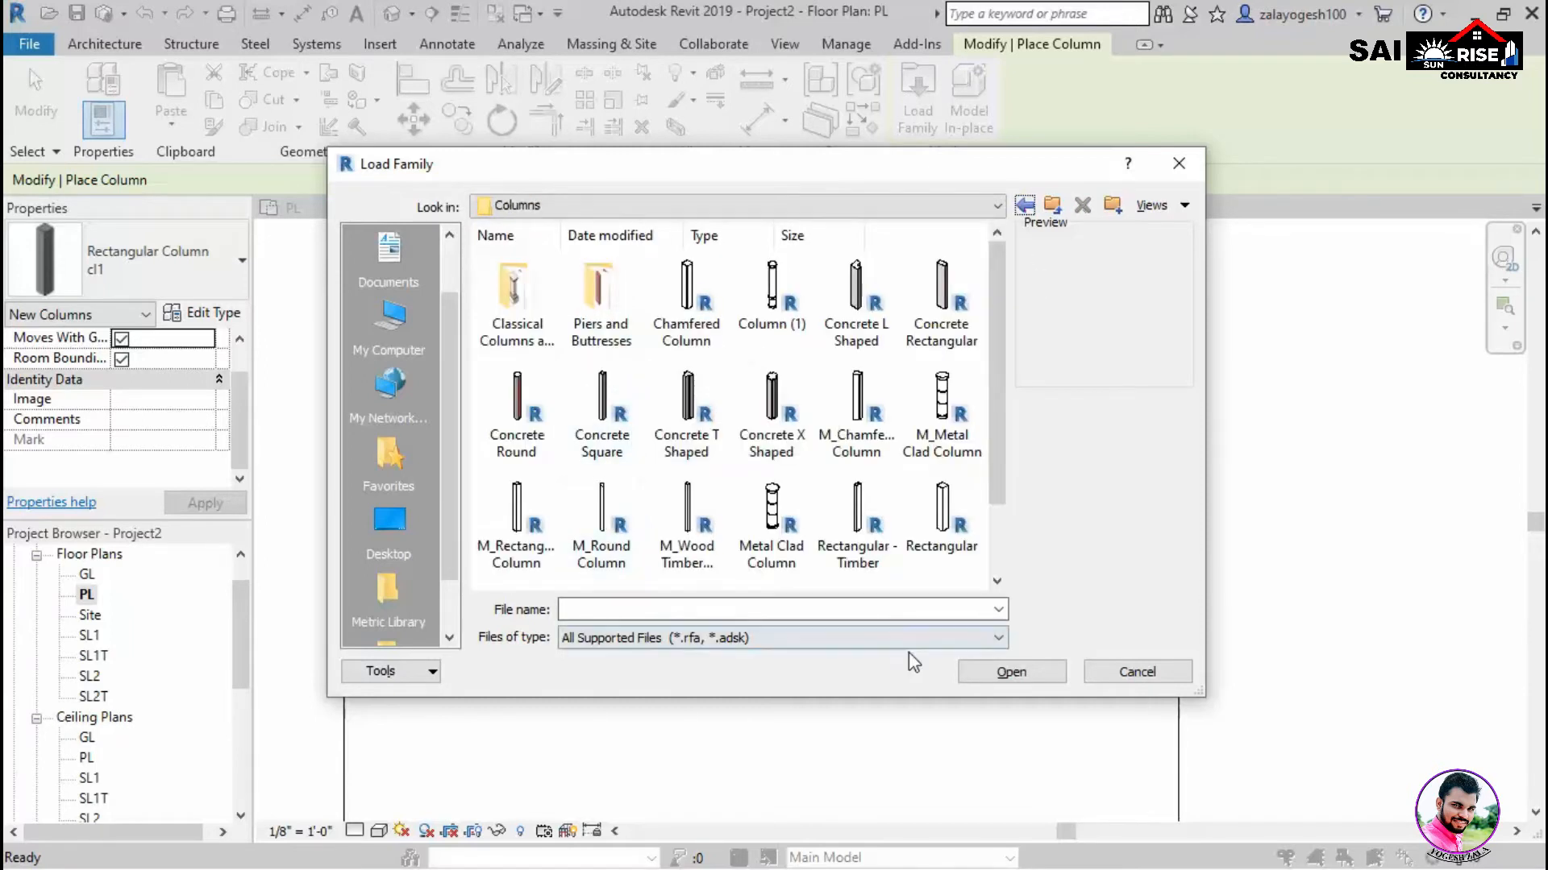
key(Escape)
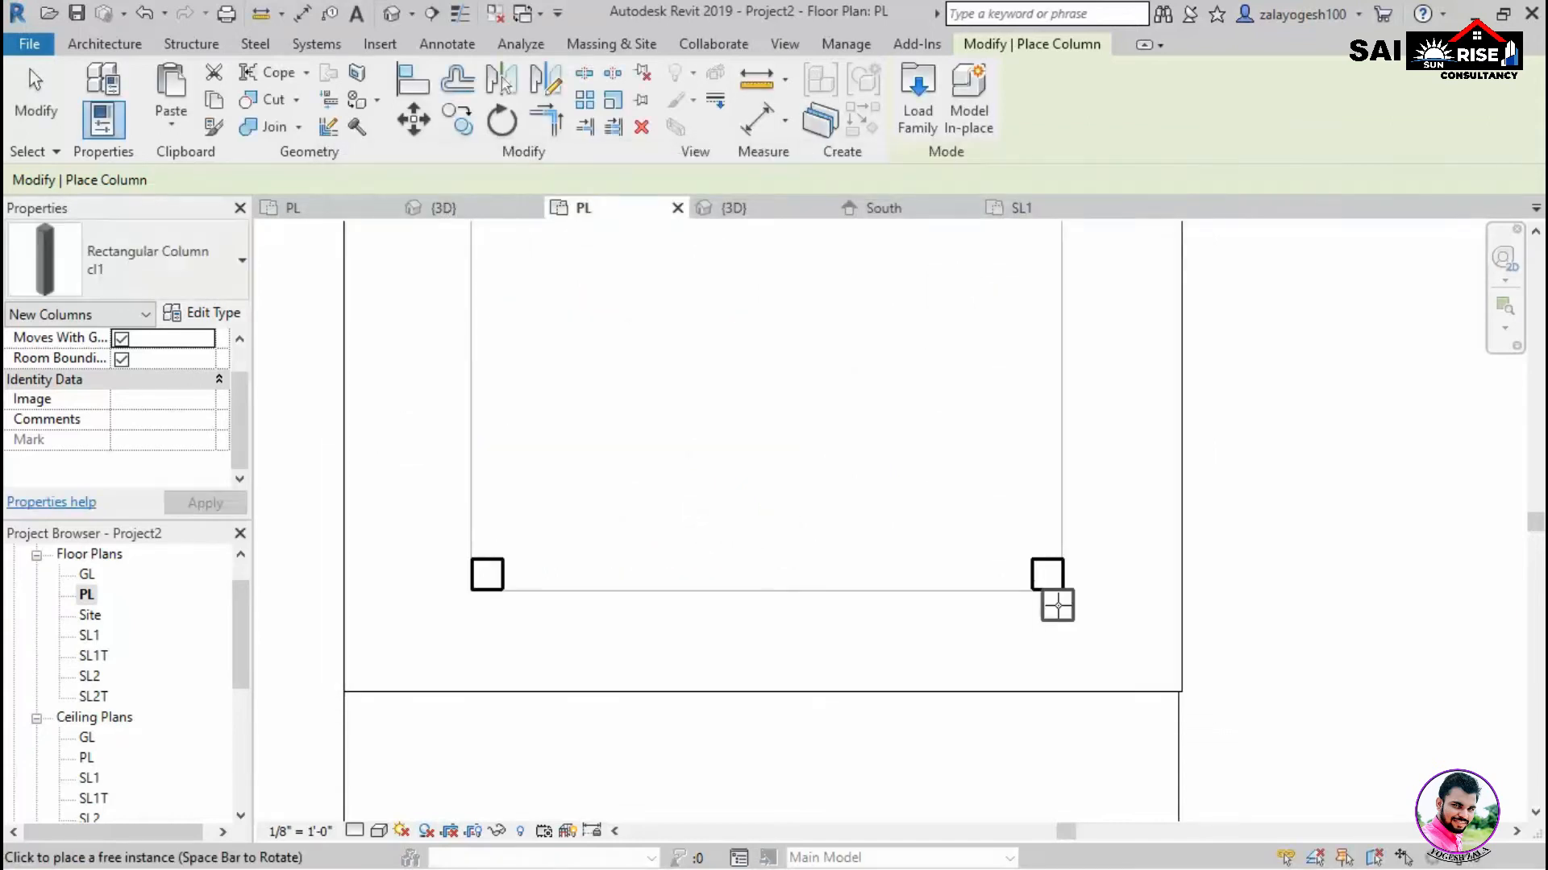
key(Escape)
scroll(752, 620, down, 2)
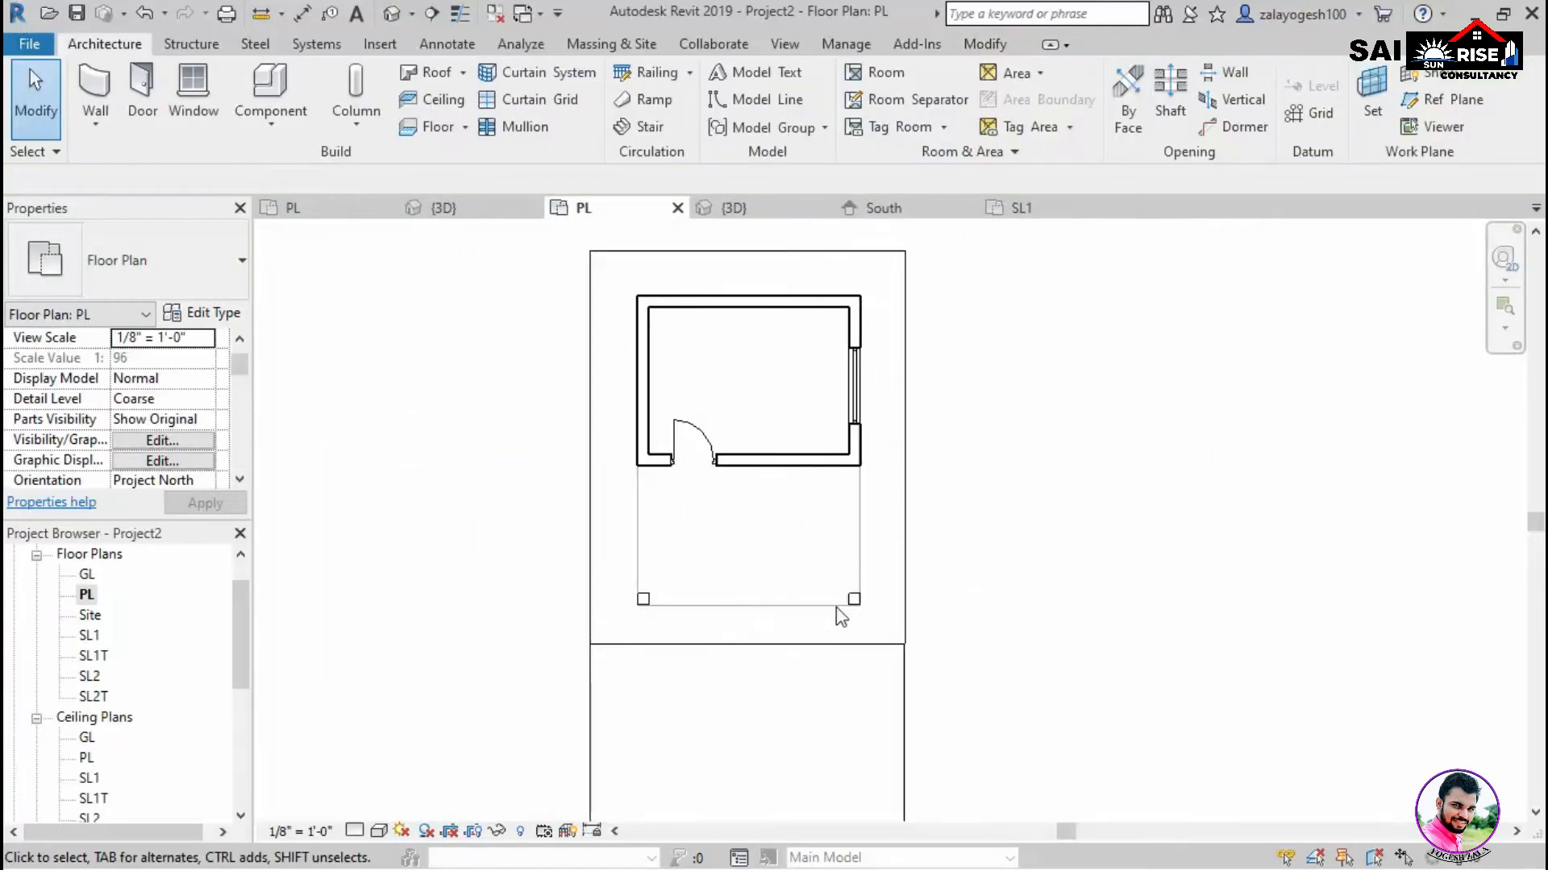
scroll(958, 574, down, 2)
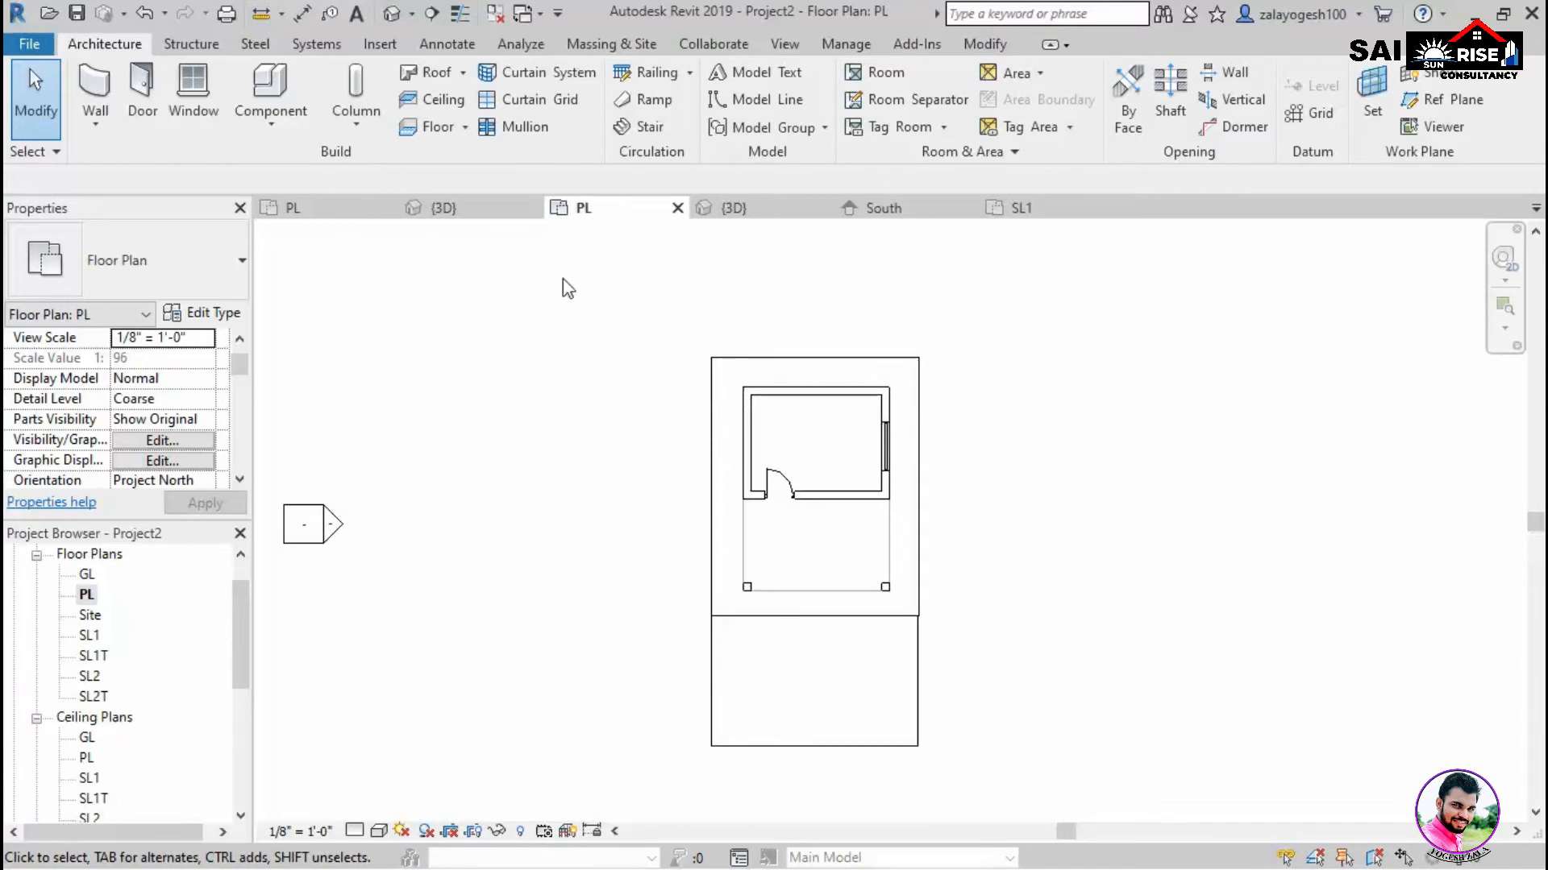
Switch to Project1, view its house model in 3D and open its PL floor plan.
click(452, 211)
middle_drag(590, 653, 834, 649)
scroll(838, 660, up, 3)
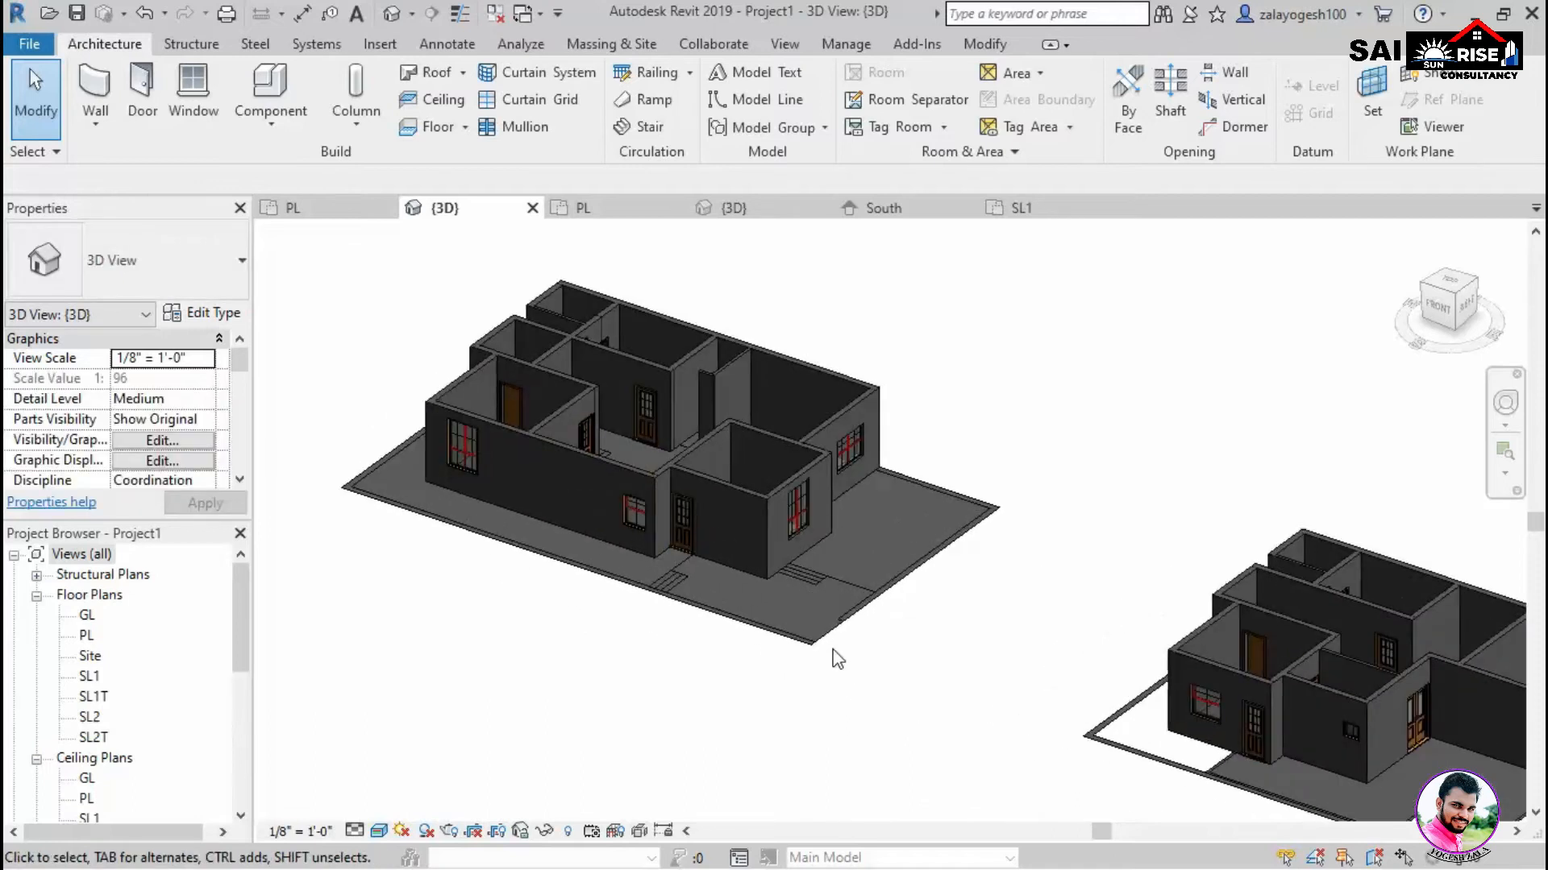
double_click(87, 635)
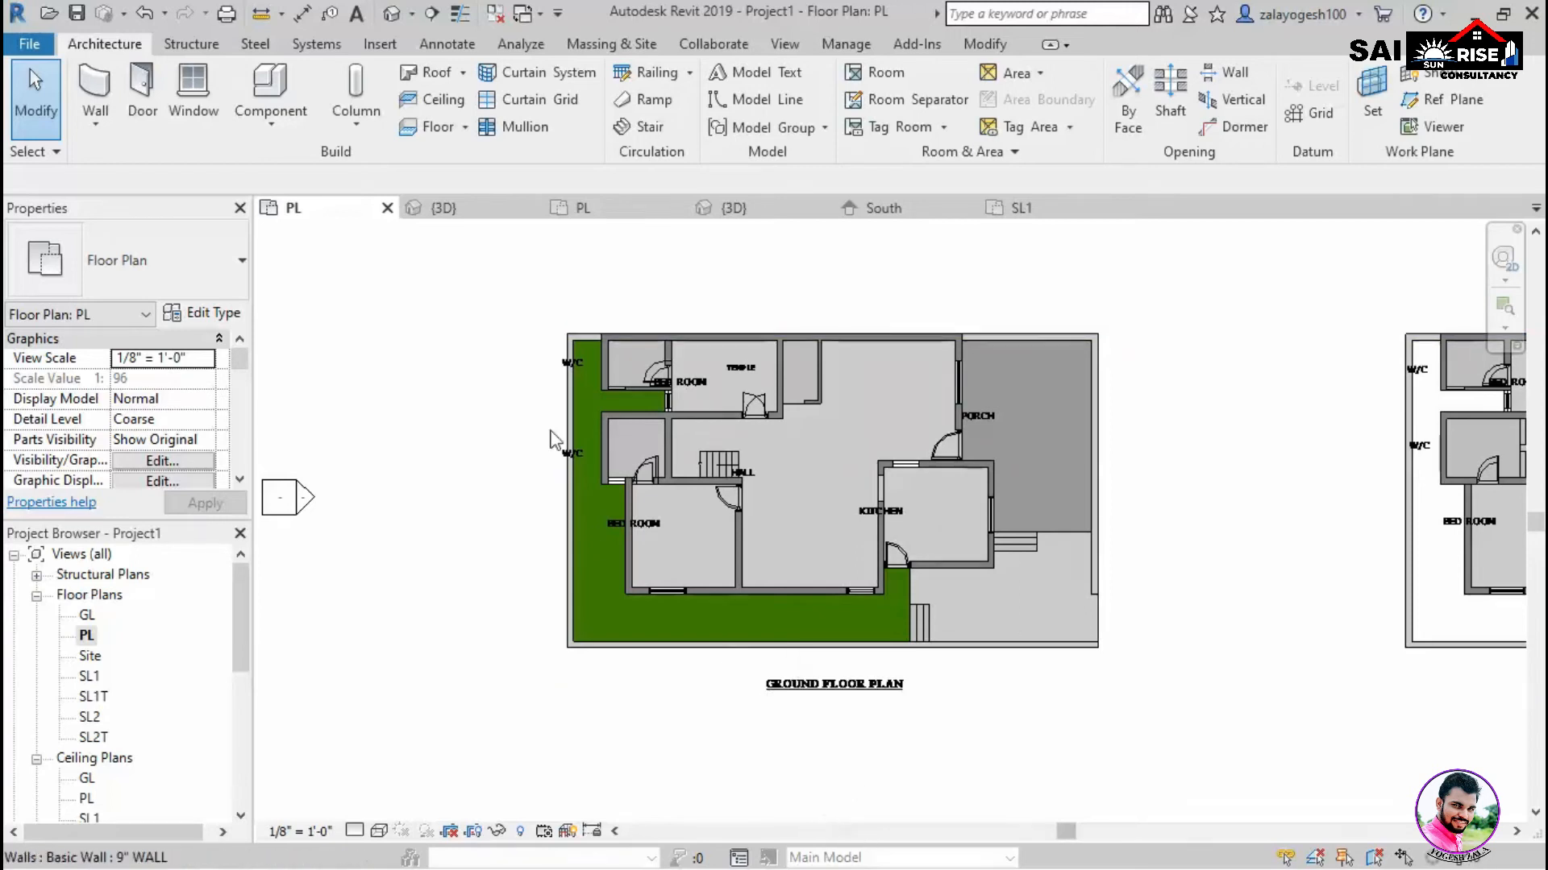
Start an architectural floor on the PL plan and pick boundary lines along the lawn edge beside the steps and the kitchen's outer porch-side wall.
click(463, 135)
click(447, 162)
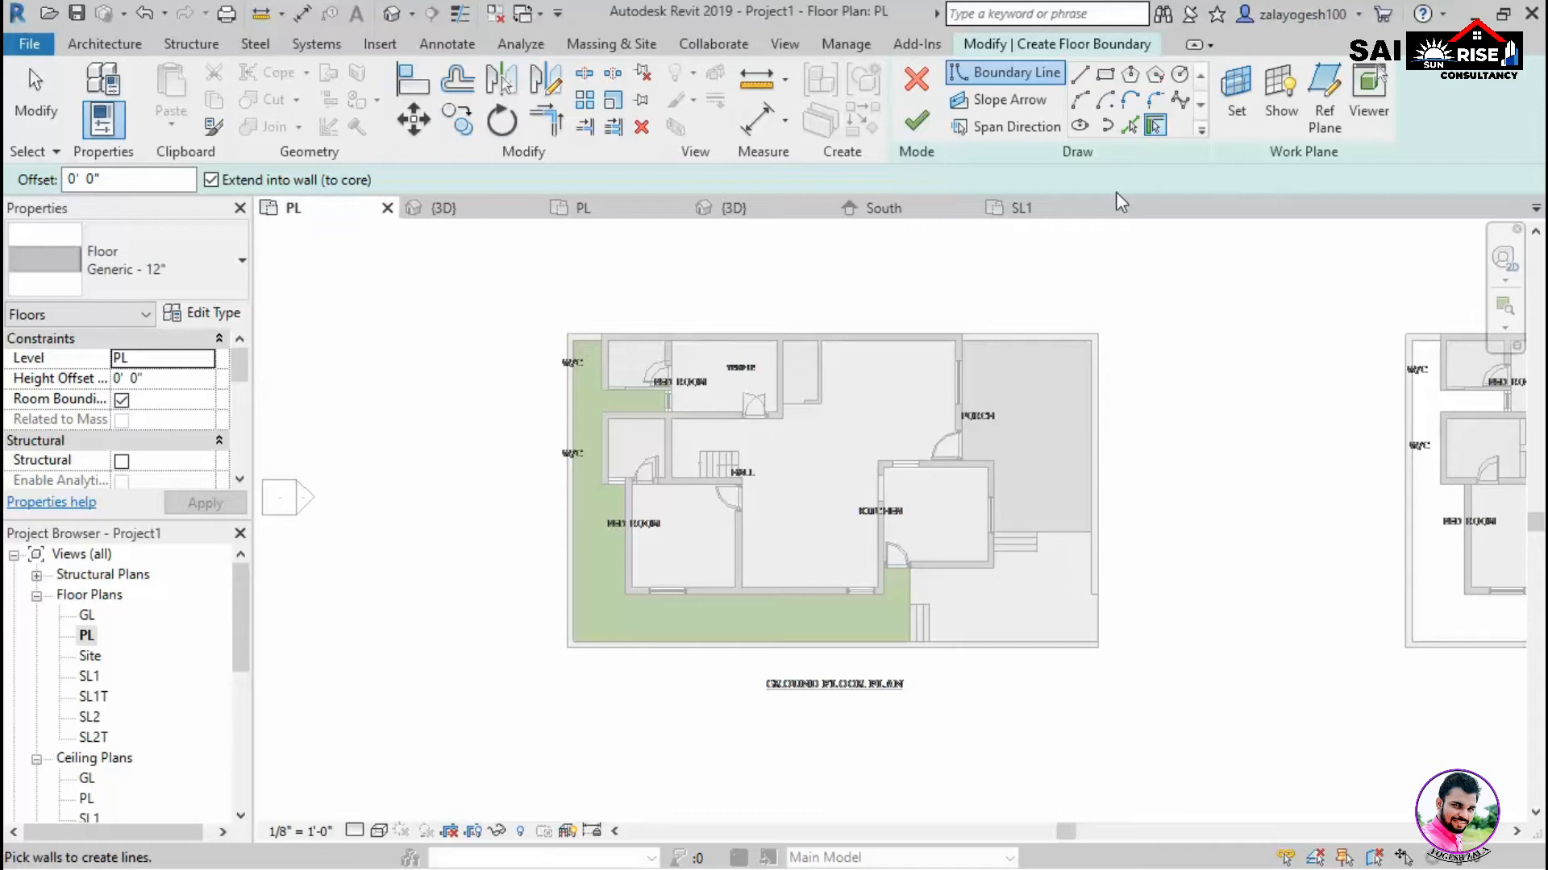
click(1129, 129)
scroll(948, 577, up, 5)
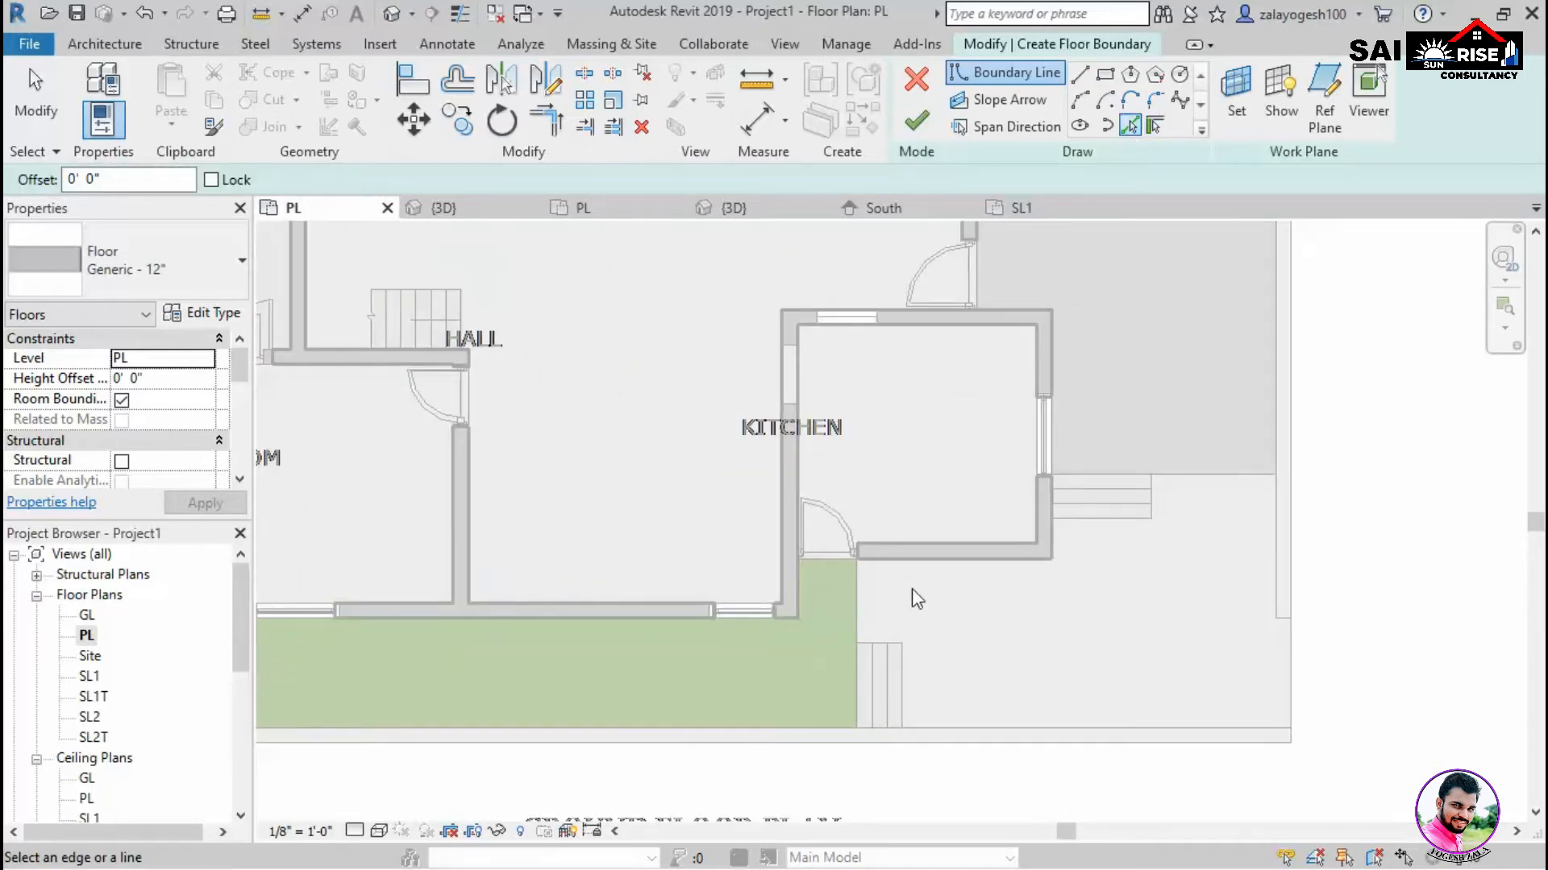
click(857, 609)
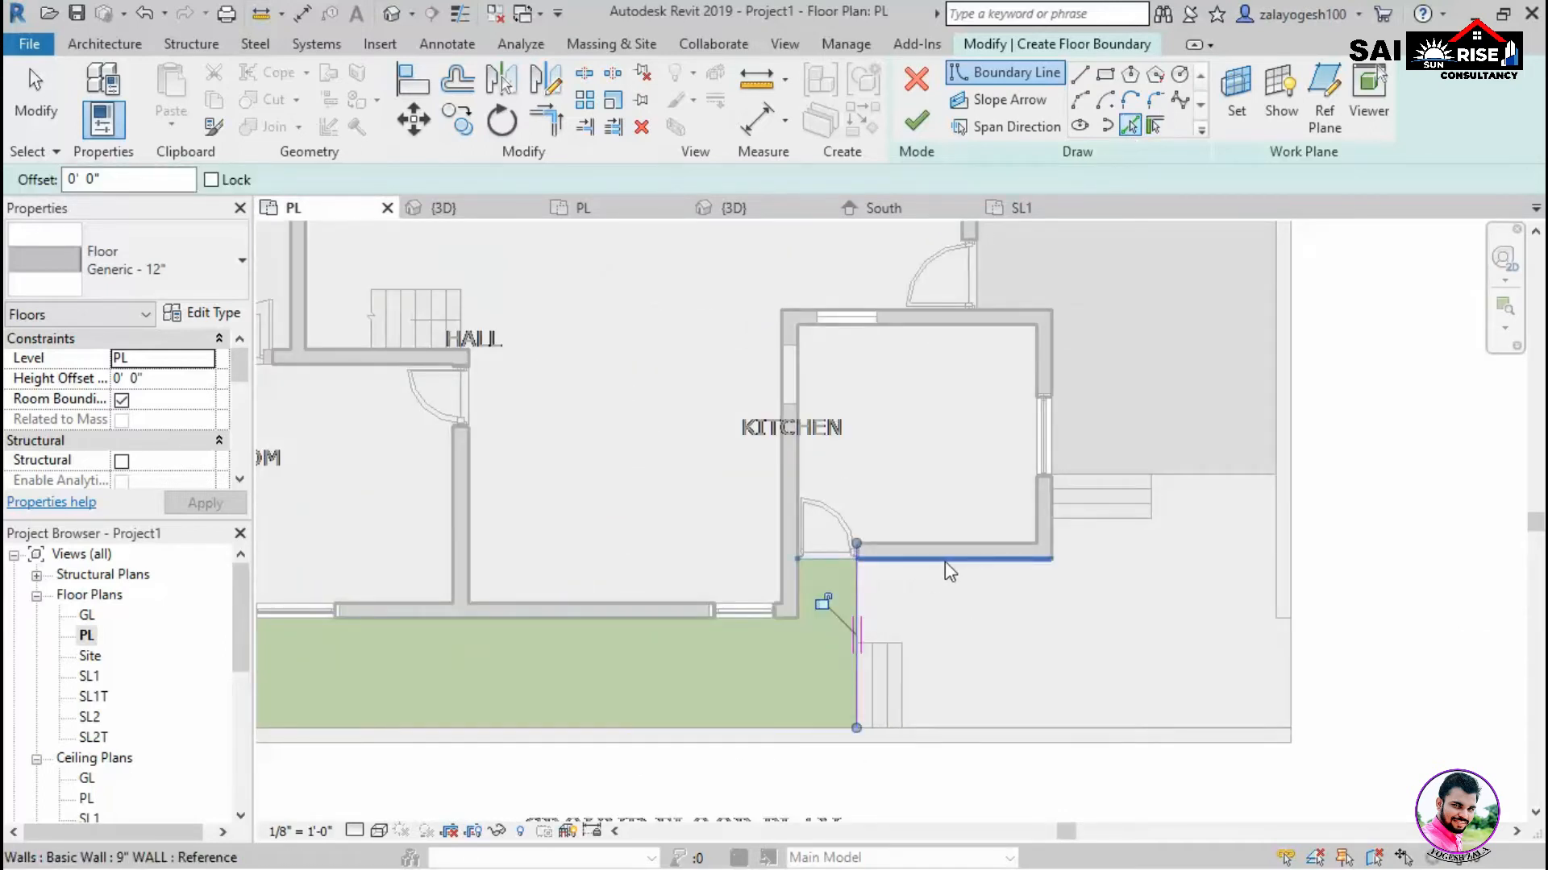
click(1051, 540)
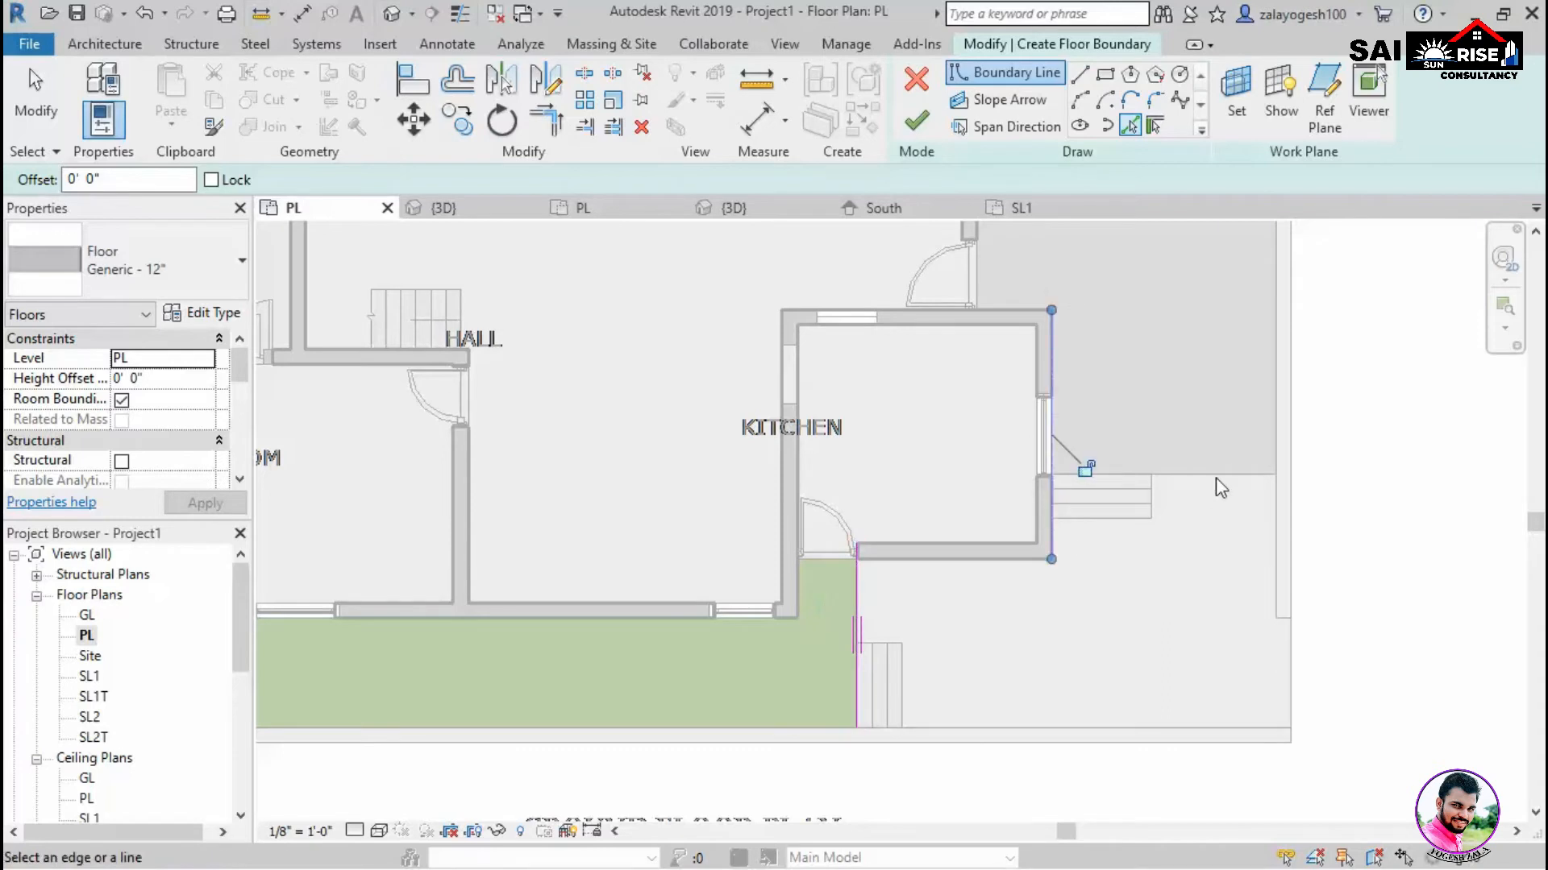
Pick the porch's remaining outer edges as floor boundary lines.
middle_drag(1275, 366, 1250, 595)
click(1250, 574)
middle_drag(1154, 410, 1206, 581)
click(1085, 431)
Pick floor boundary lines along the hall's porch-side wall, the rear outer wall and the outer wall of the upper W/C.
scroll(1085, 433, up, 4)
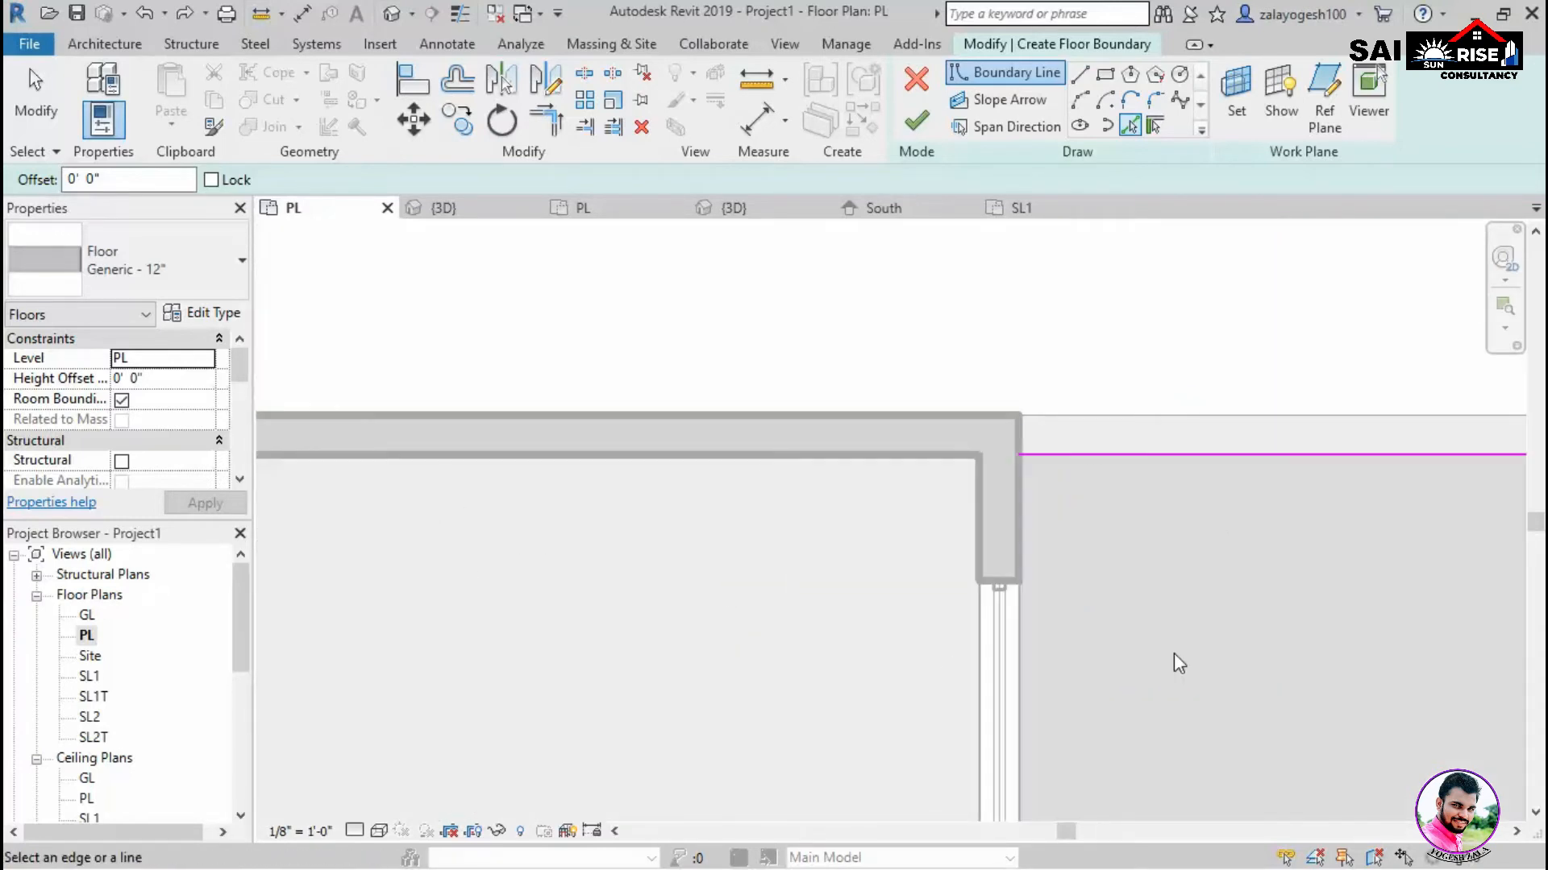
click(1020, 432)
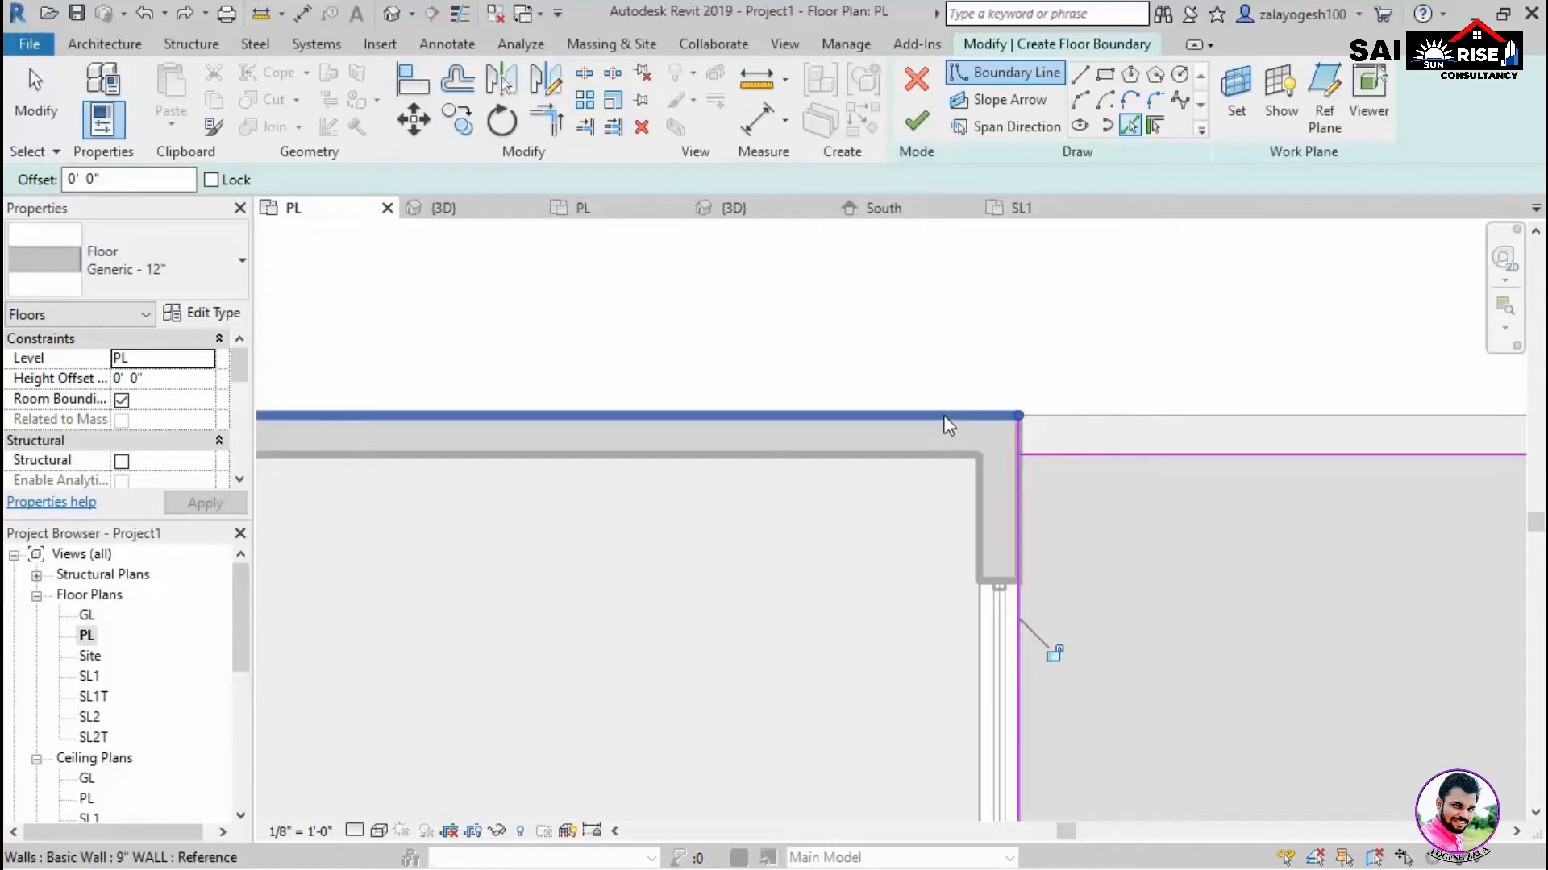
click(944, 416)
scroll(1220, 621, down, 3)
middle_drag(1016, 608, 1541, 467)
scroll(745, 481, up, 3)
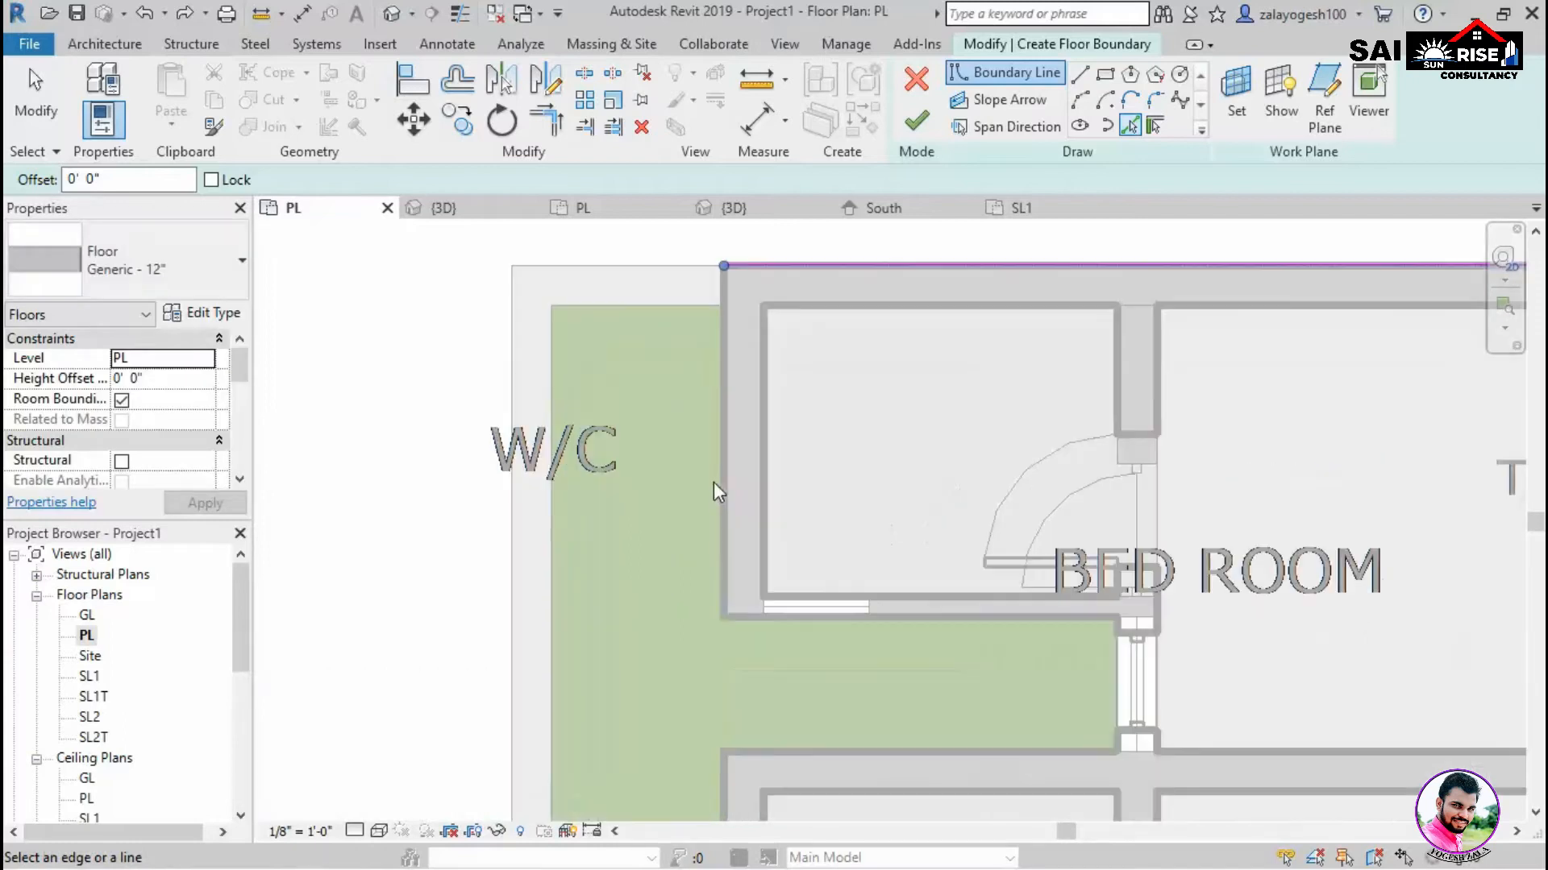
click(723, 468)
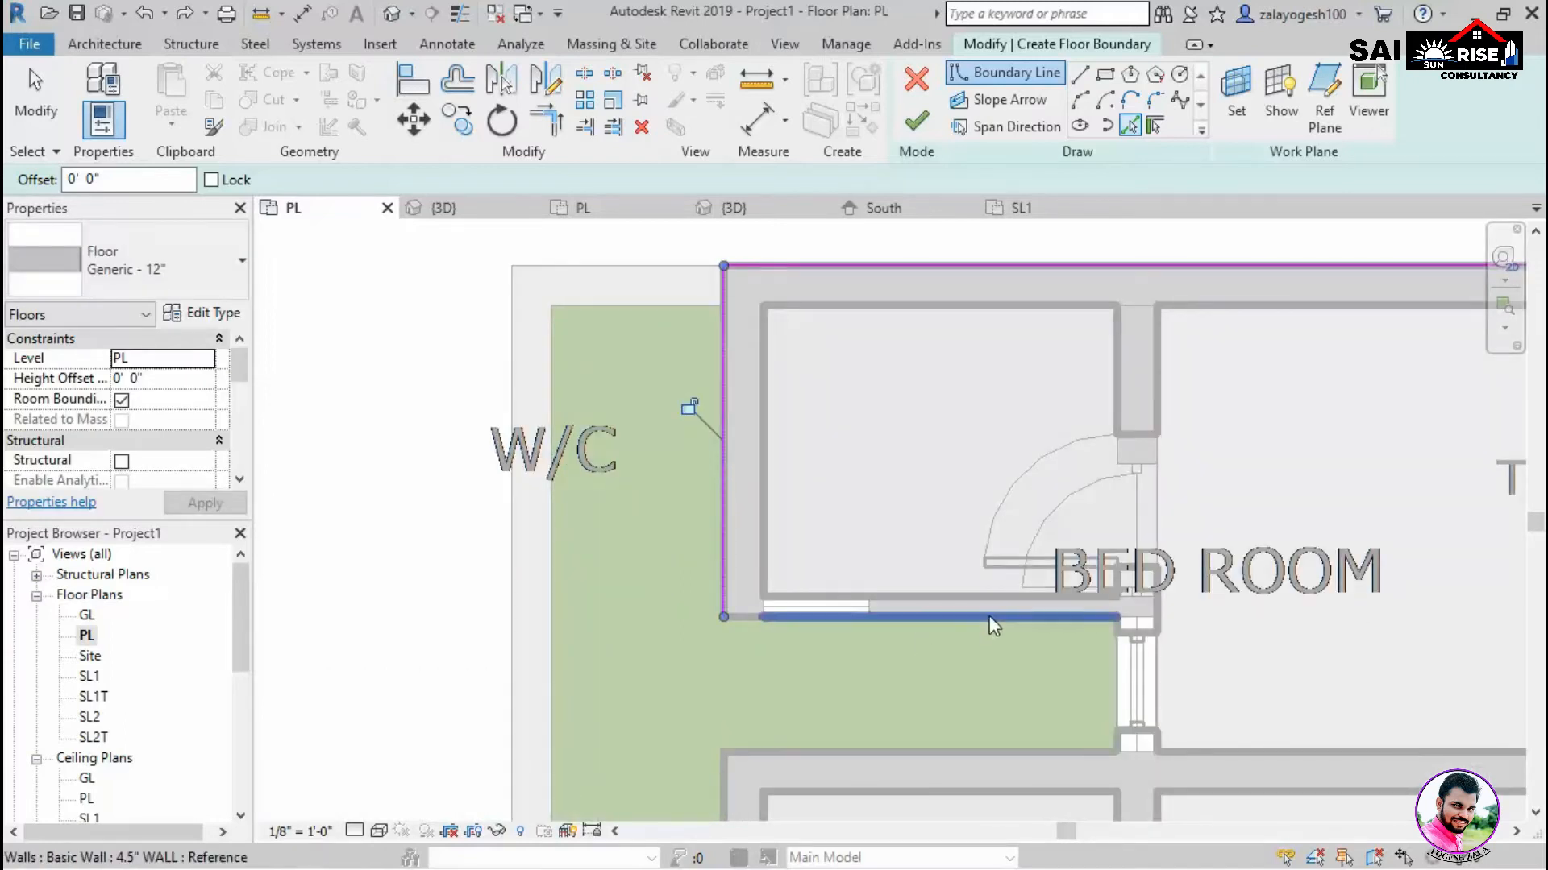
Pick the lawn's short edge by the upper W/C, its long outer edge and its lower edge as floor boundary lines.
click(685, 314)
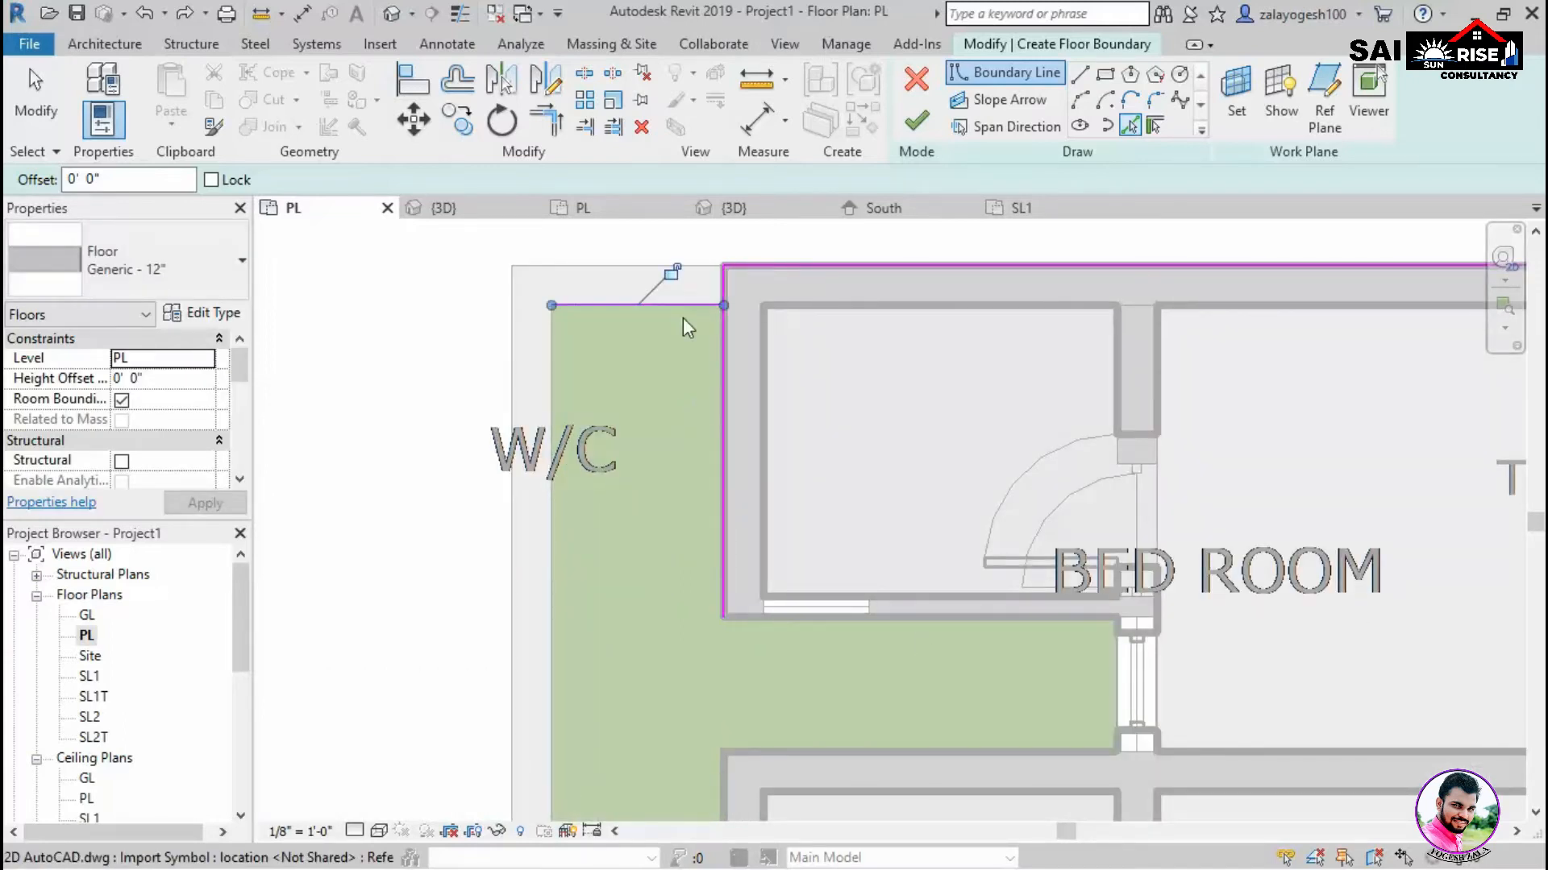
click(552, 596)
scroll(691, 661, down, 2)
middle_drag(738, 713, 802, 370)
middle_drag(799, 561, 824, 227)
middle_drag(852, 691, 859, 516)
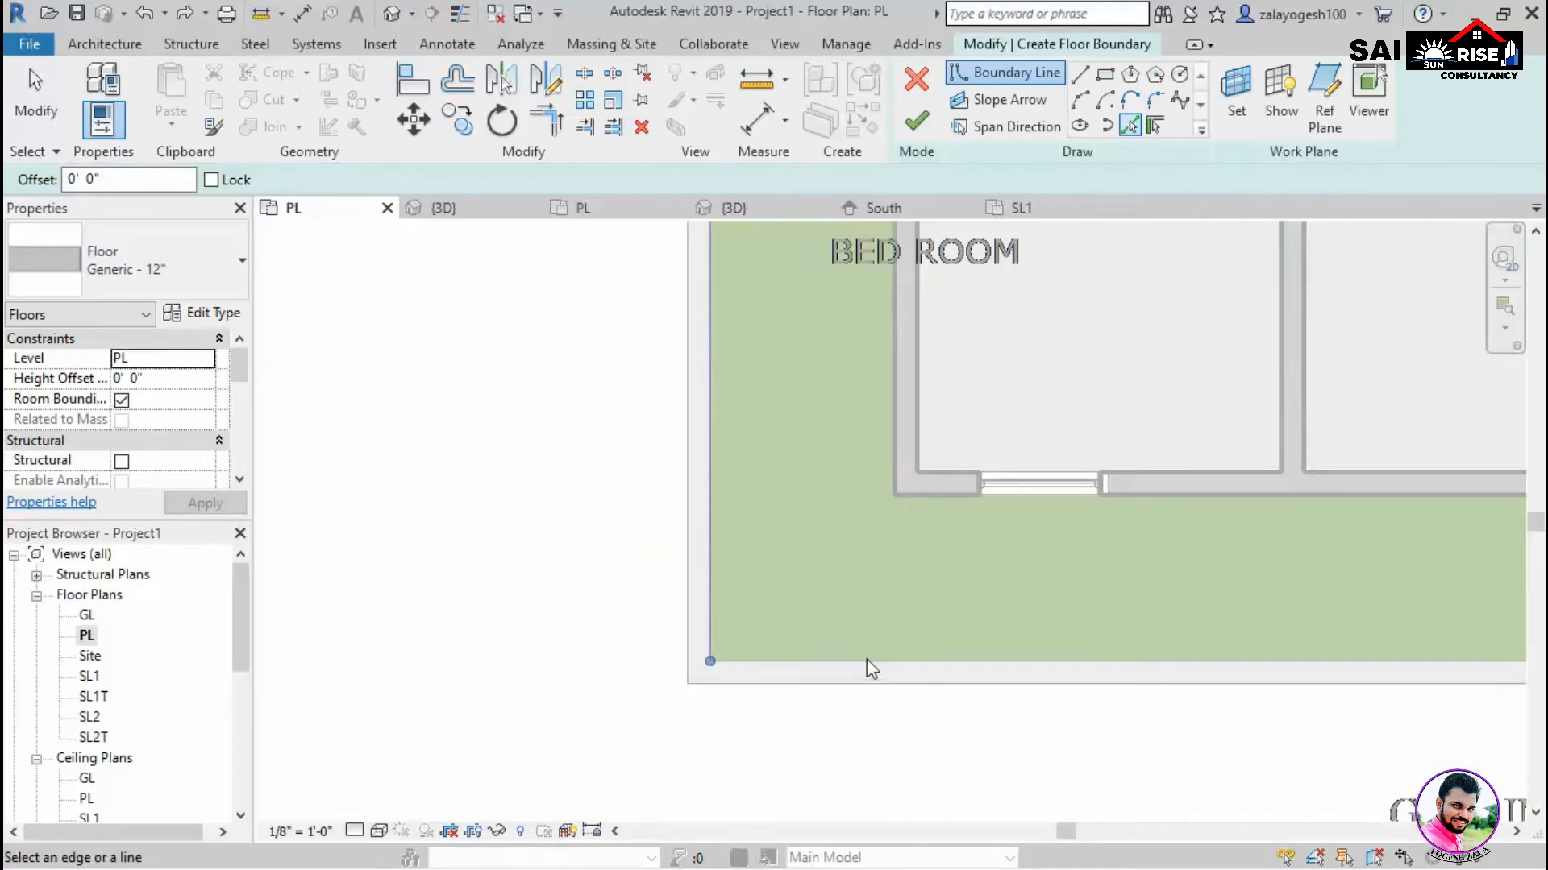
click(869, 661)
Pick the kitchen's lower outer wall as a boundary line and trim the corners where the lawn edge meets it and the lower plot line.
middle_drag(1264, 679, 518, 706)
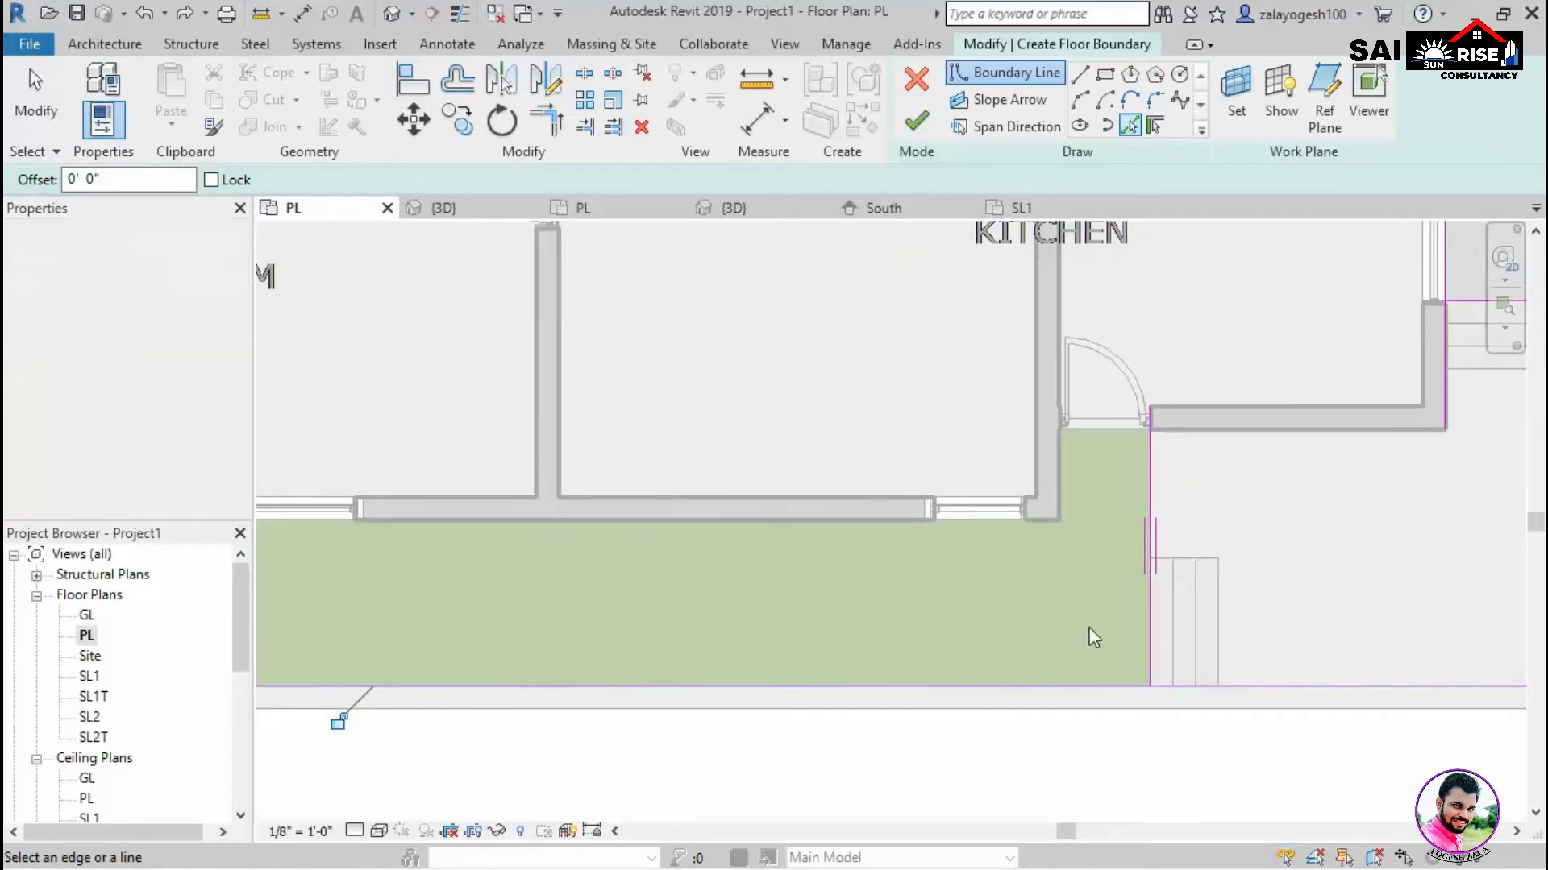
middle_drag(1287, 496, 1070, 497)
click(1105, 436)
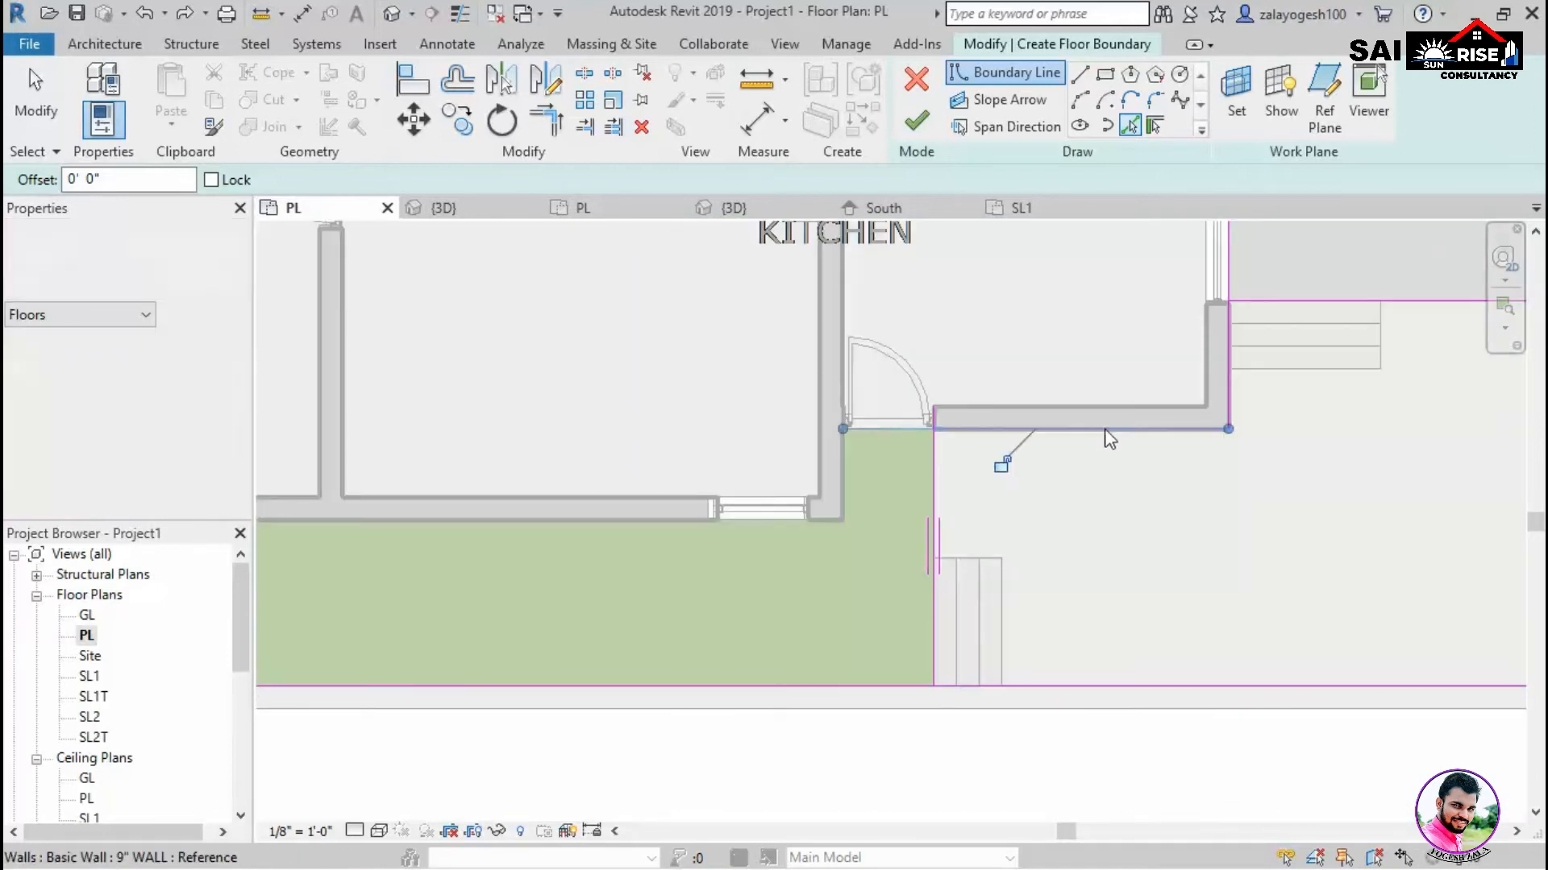
key(t)
key(r)
click(961, 430)
click(935, 477)
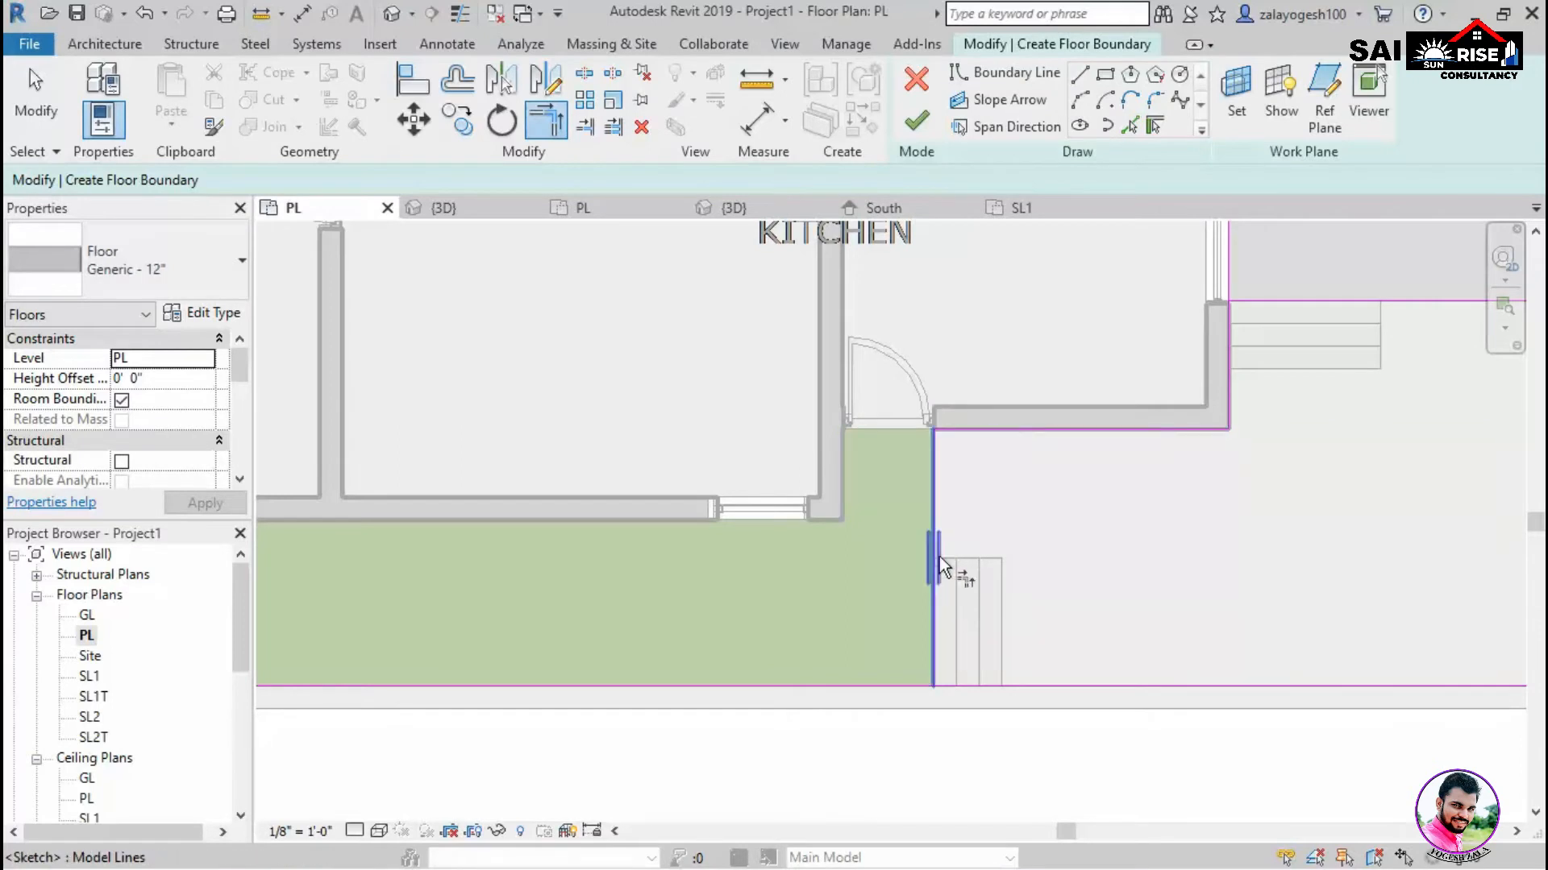
click(904, 688)
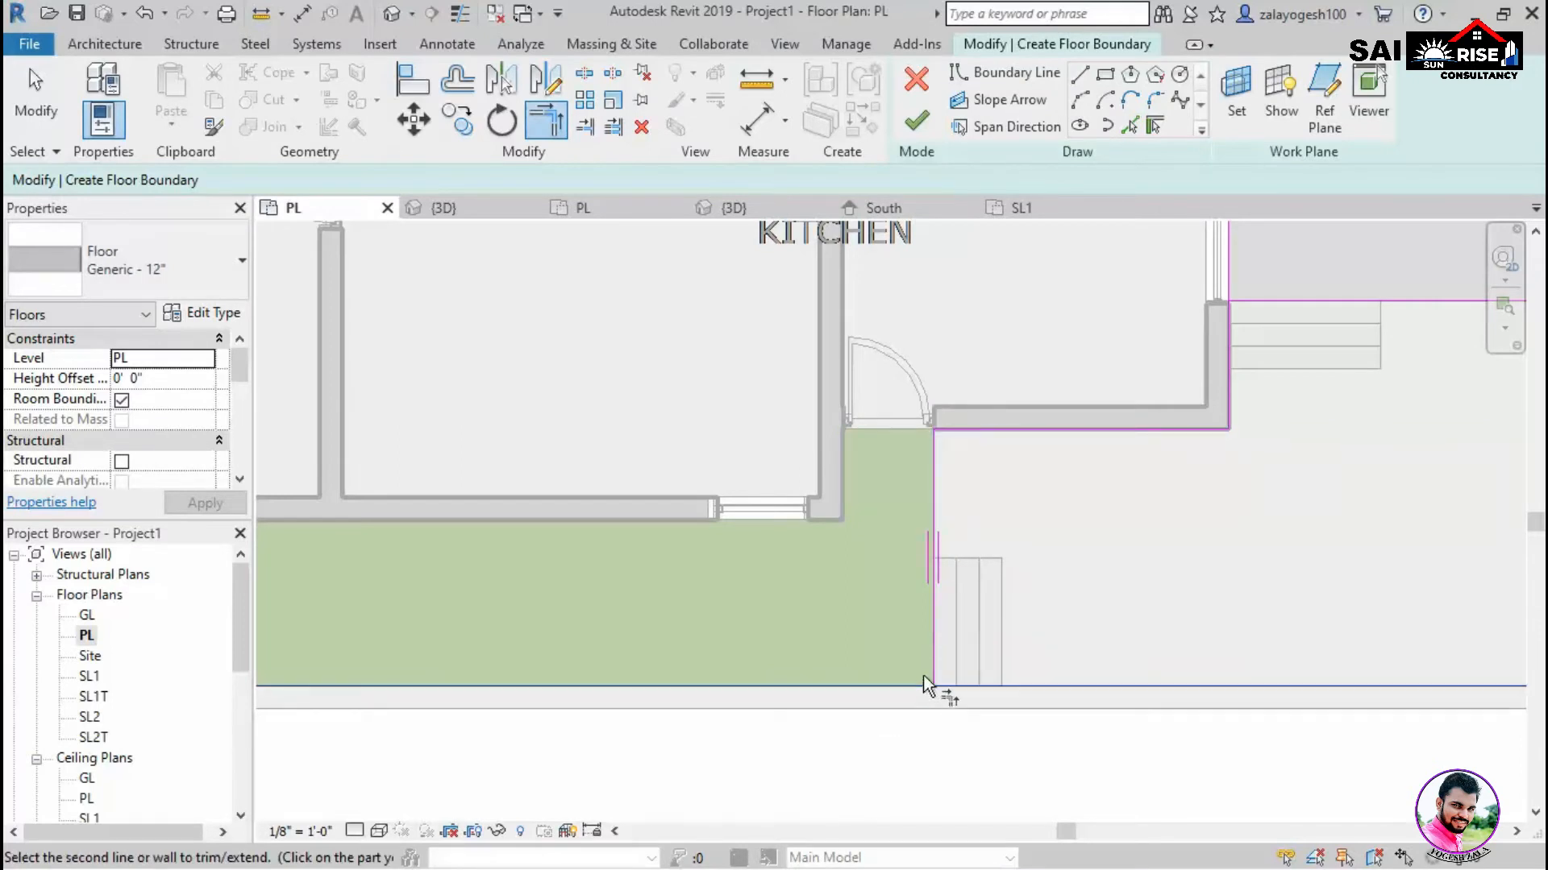
click(933, 665)
Trim the boundary corners along the rear of the house, including where the hall wall meets the porch's upper edge.
scroll(934, 665, down, 2)
middle_drag(282, 625, 943, 640)
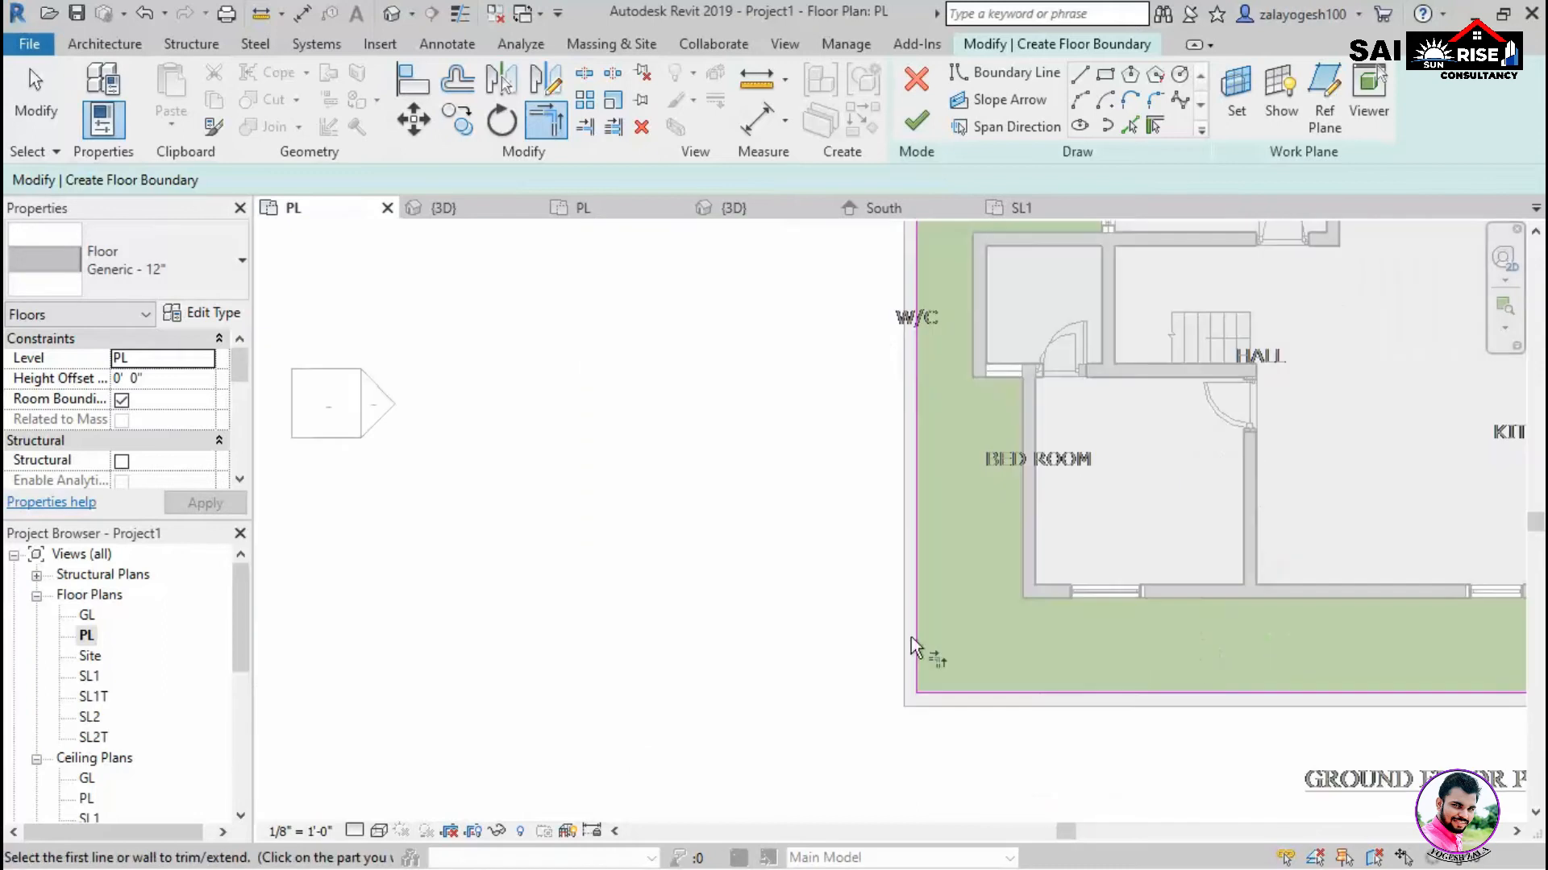
scroll(919, 588, up, 1)
middle_drag(1005, 283, 919, 680)
scroll(883, 407, up, 2)
scroll(885, 409, up, 2)
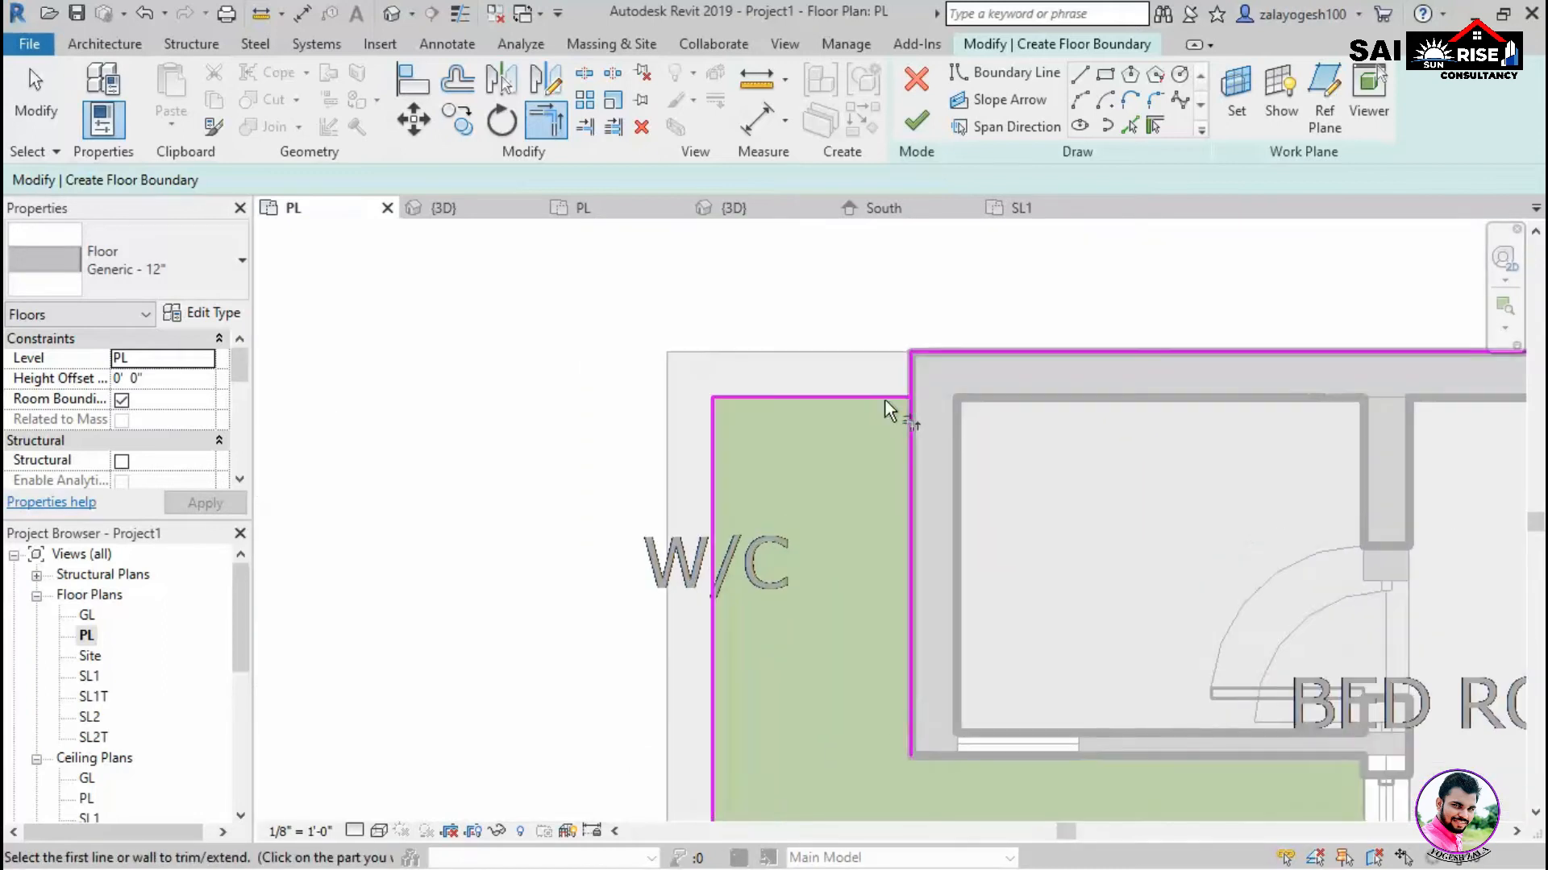
scroll(897, 439, down, 3)
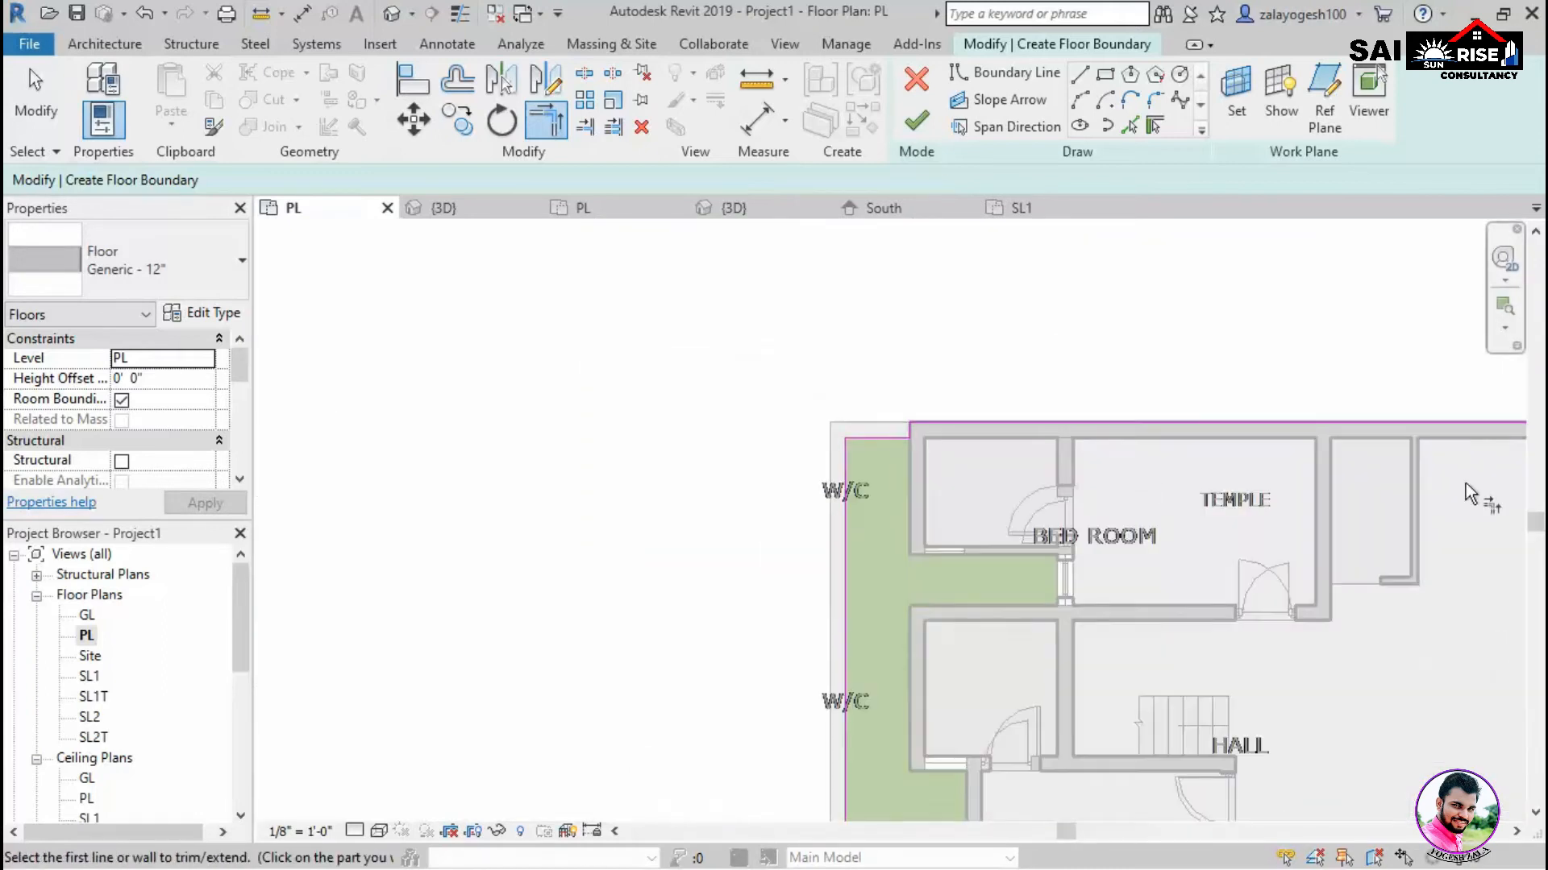
middle_drag(1465, 482, 1192, 482)
scroll(1288, 469, up, 3)
scroll(1222, 470, up, 1)
click(1222, 471)
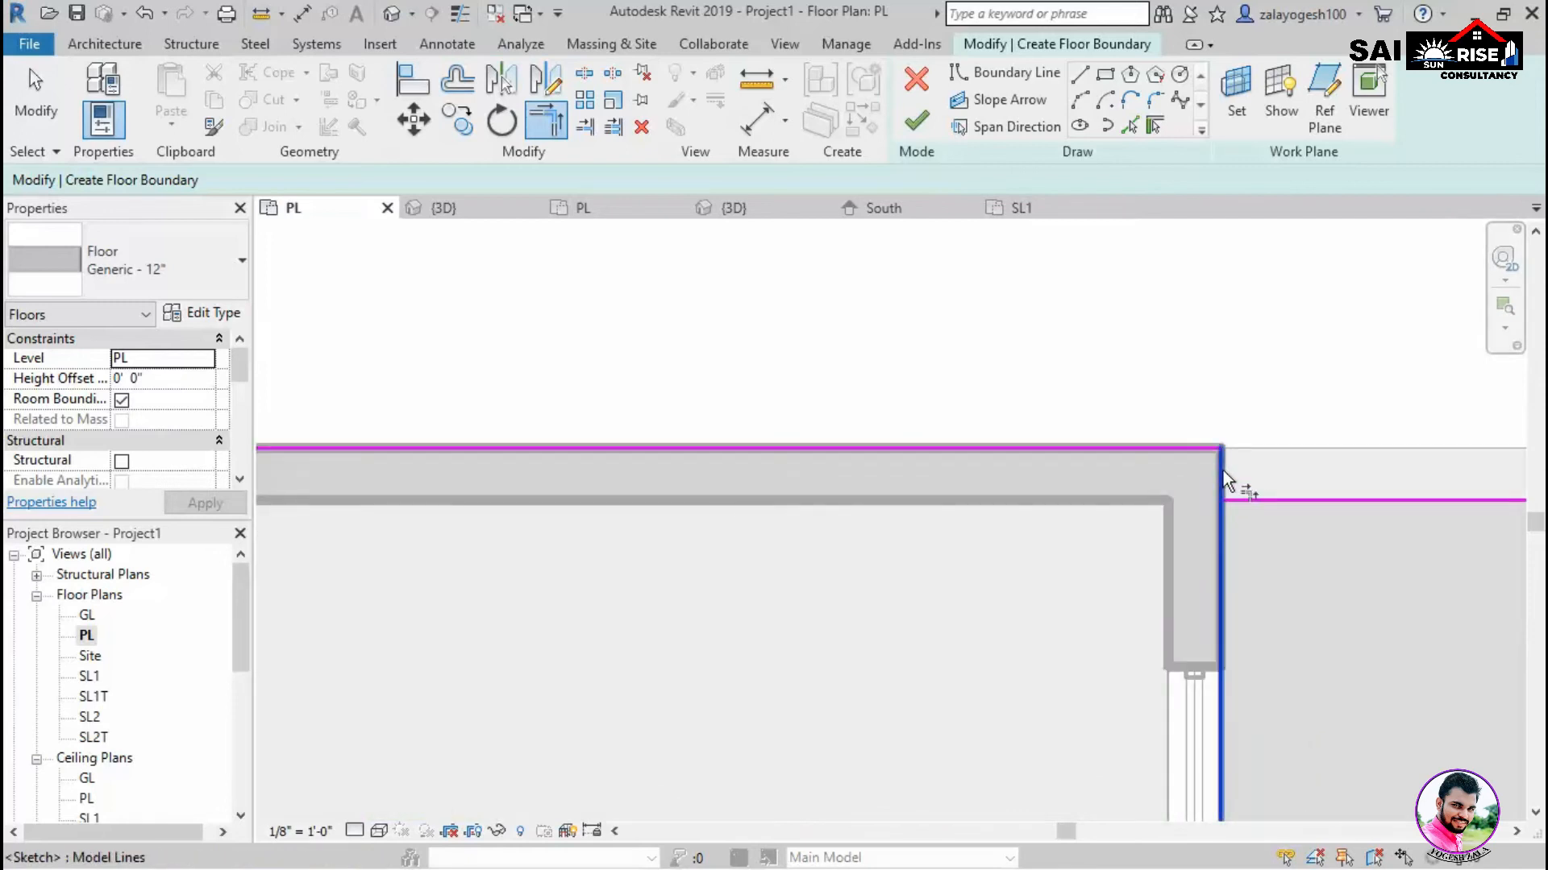
click(1261, 502)
Check the boundary around the porch and kitchen corners and finish the floor sketch.
scroll(991, 558, down, 2)
middle_drag(1322, 677, 1032, 533)
scroll(1032, 534, down, 2)
middle_drag(1058, 606, 1031, 203)
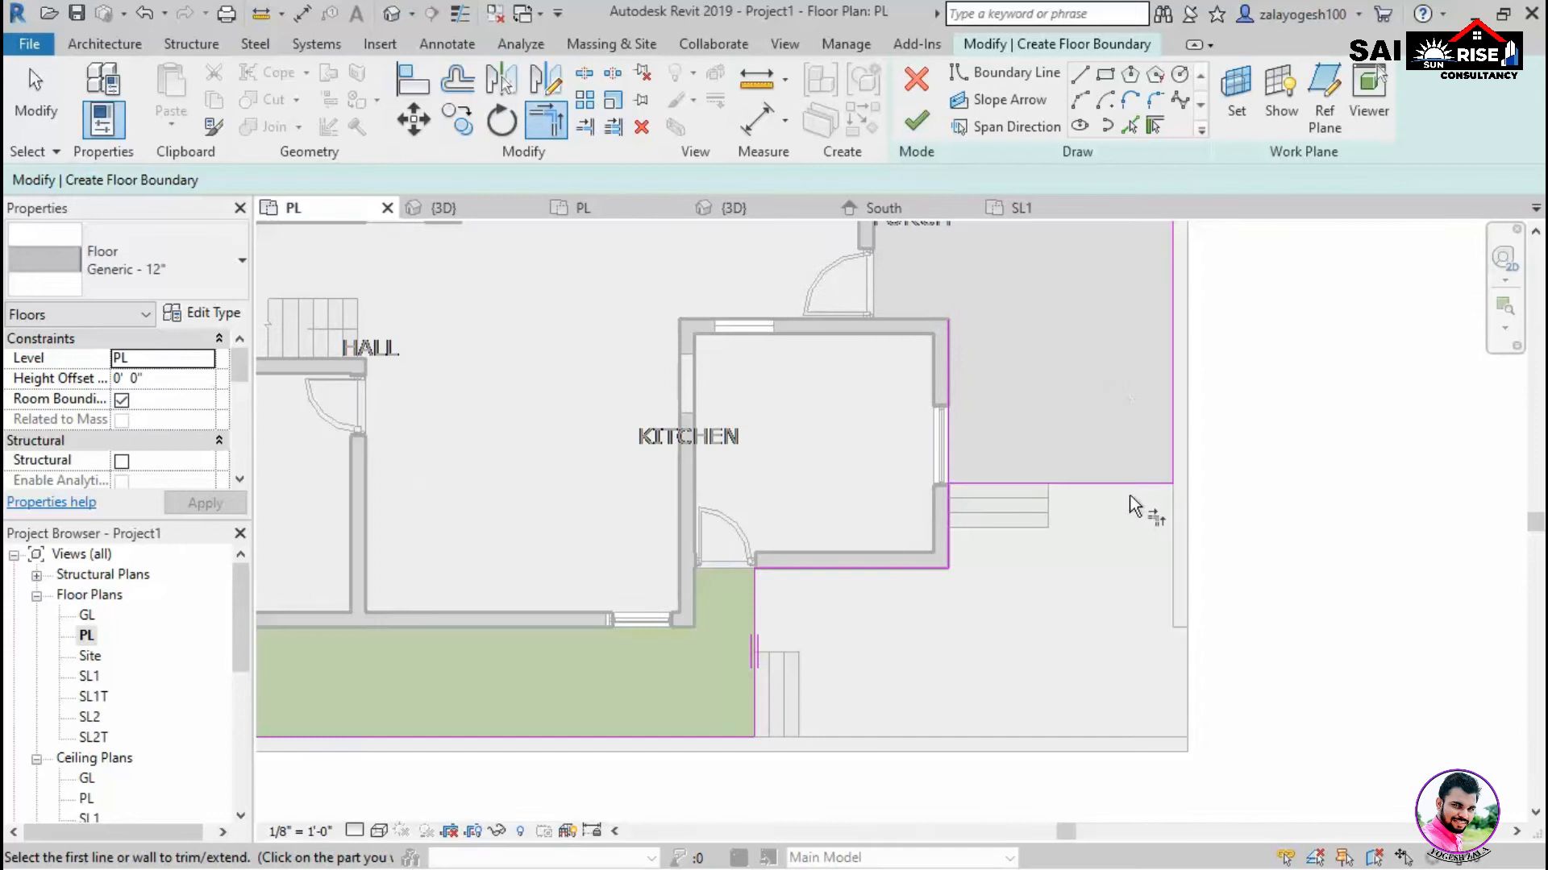
scroll(1159, 472, up, 2)
scroll(770, 479, up, 2)
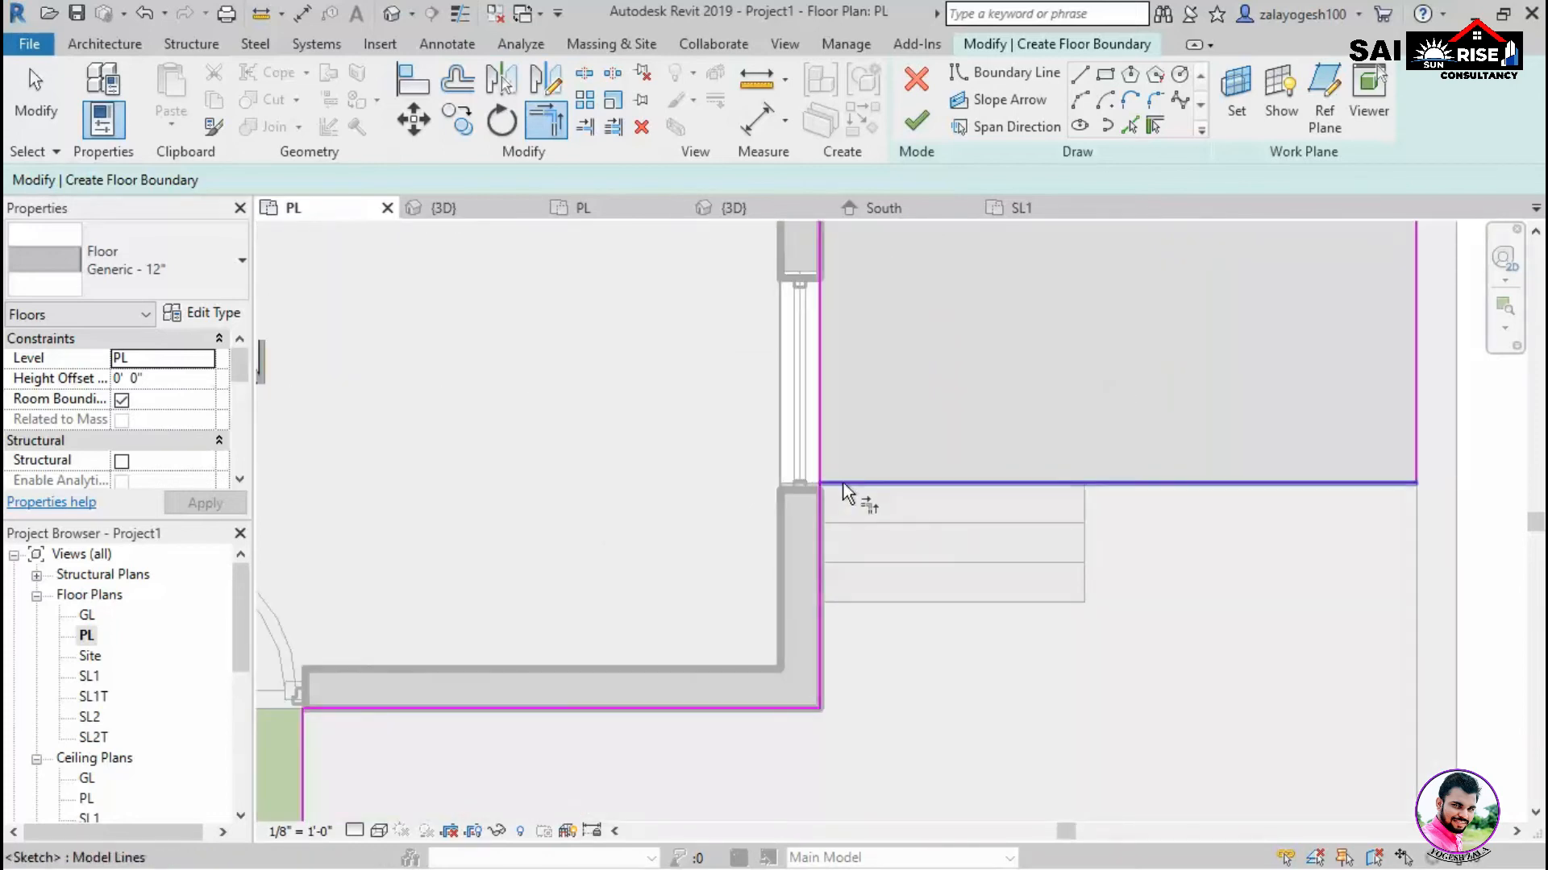
scroll(887, 492, down, 3)
middle_drag(933, 480, 869, 457)
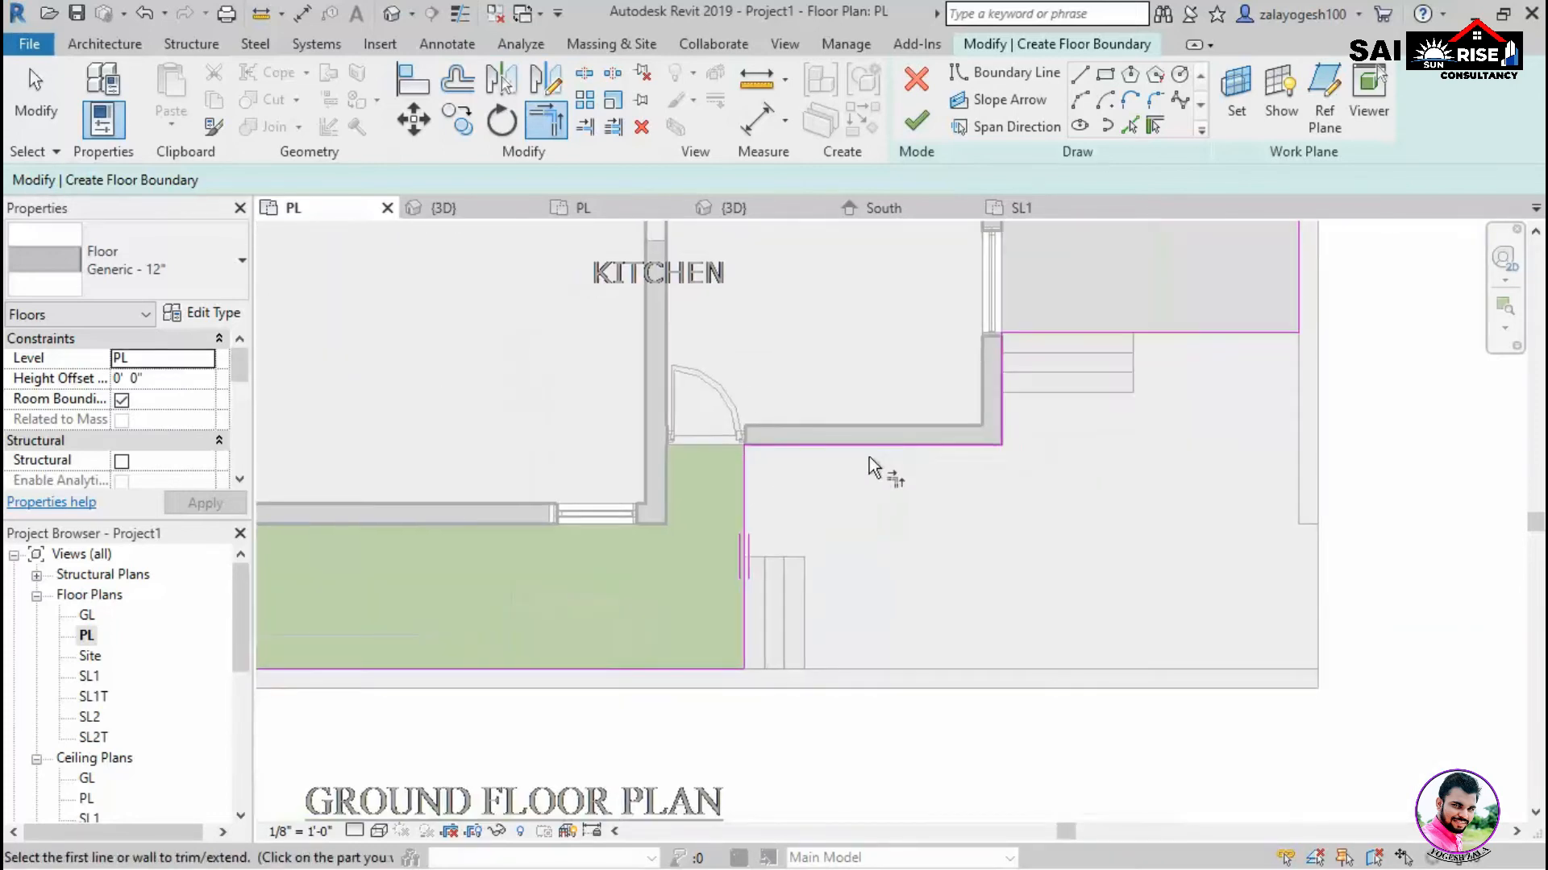
click(916, 122)
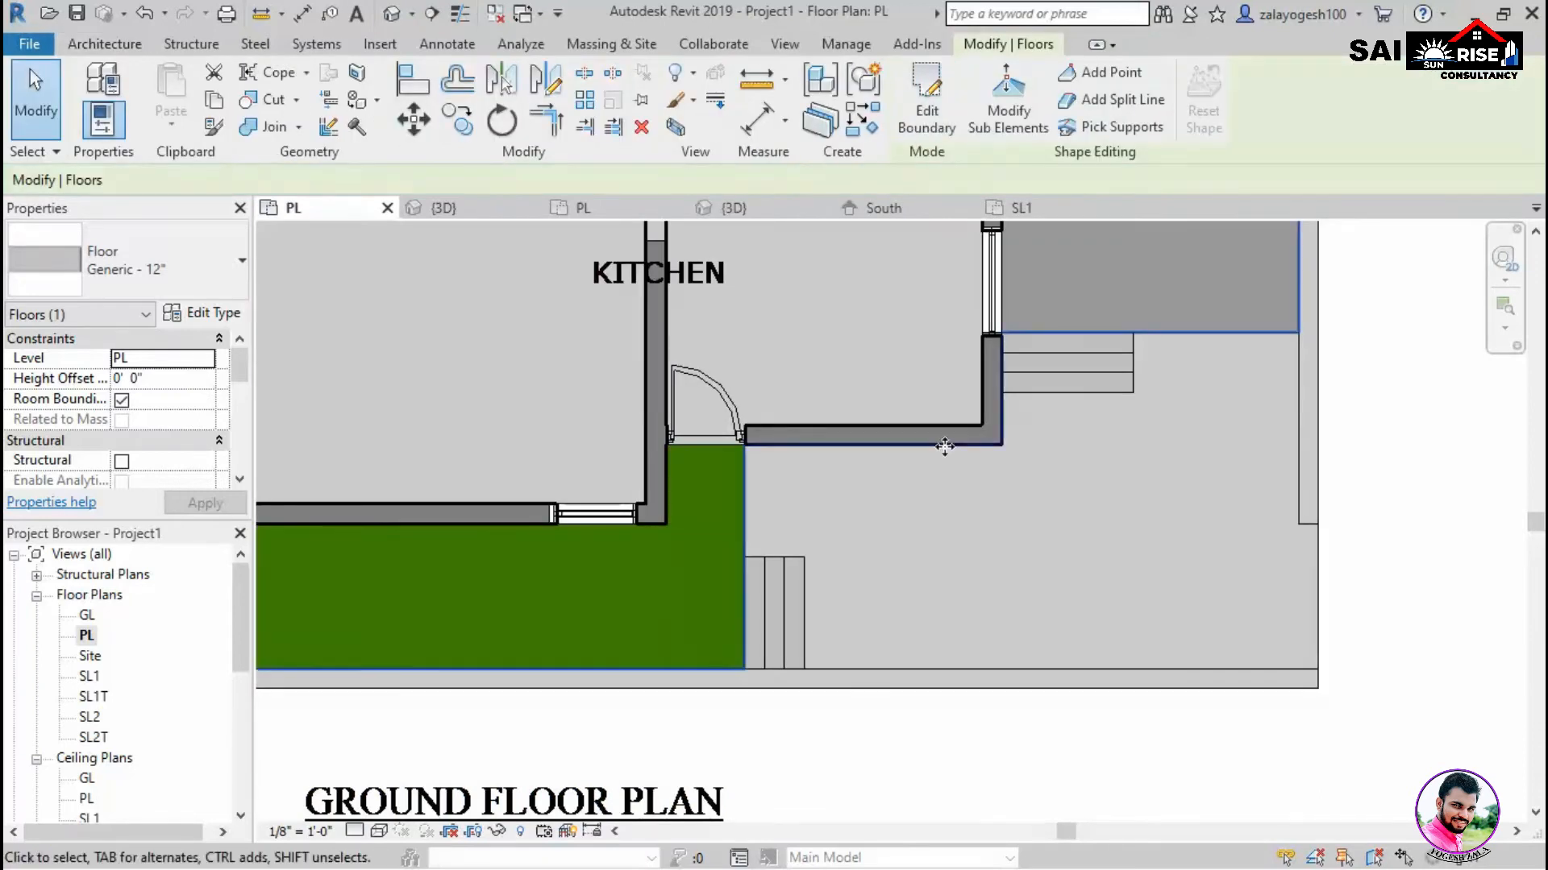
Examine the new floor's thickness beneath the porch in the 3D view.
scroll(919, 460, down, 3)
click(480, 214)
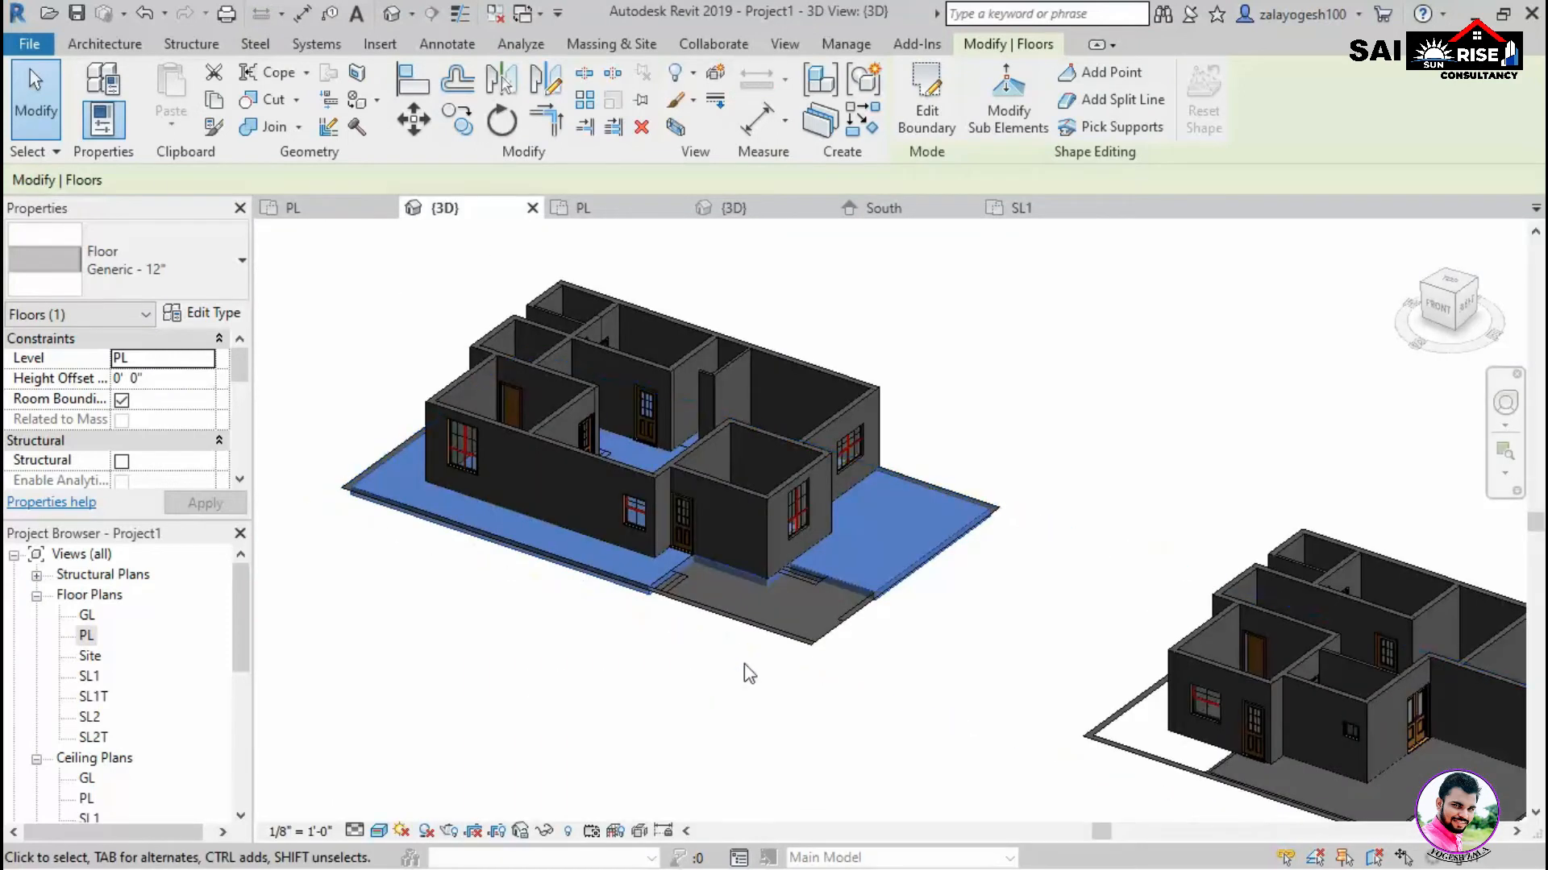
click(744, 664)
scroll(902, 637, up, 3)
scroll(912, 651, down, 2)
shift+middle_drag(922, 675, 883, 522)
scroll(814, 482, up, 2)
scroll(810, 487, up, 2)
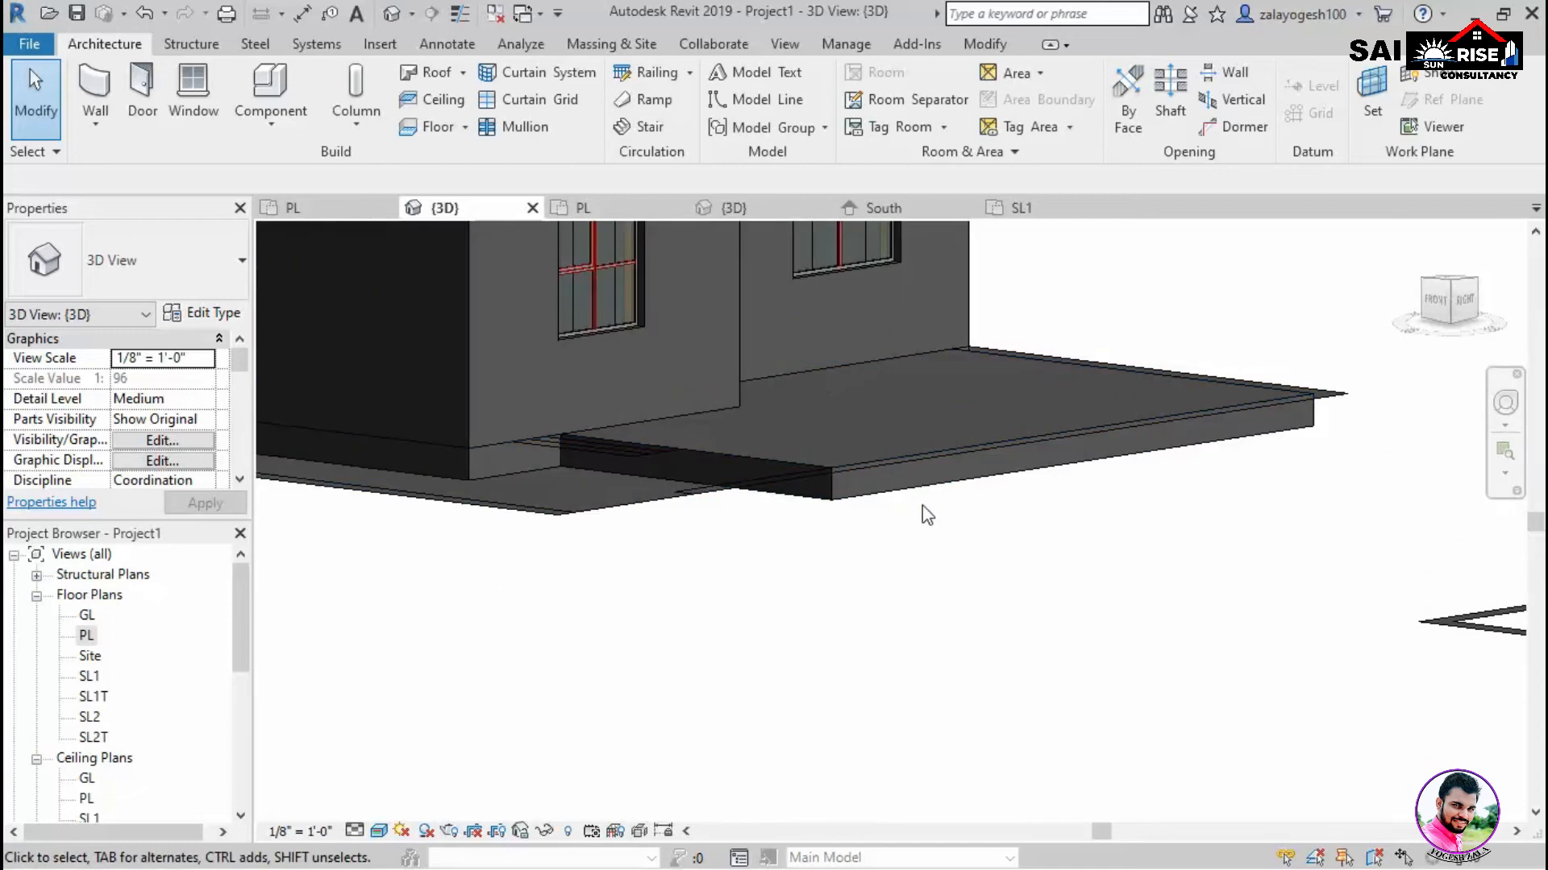
Duplicate the new floor's type as pl3', set its structure layer thickness to 3' and check the slab in 3D.
click(883, 498)
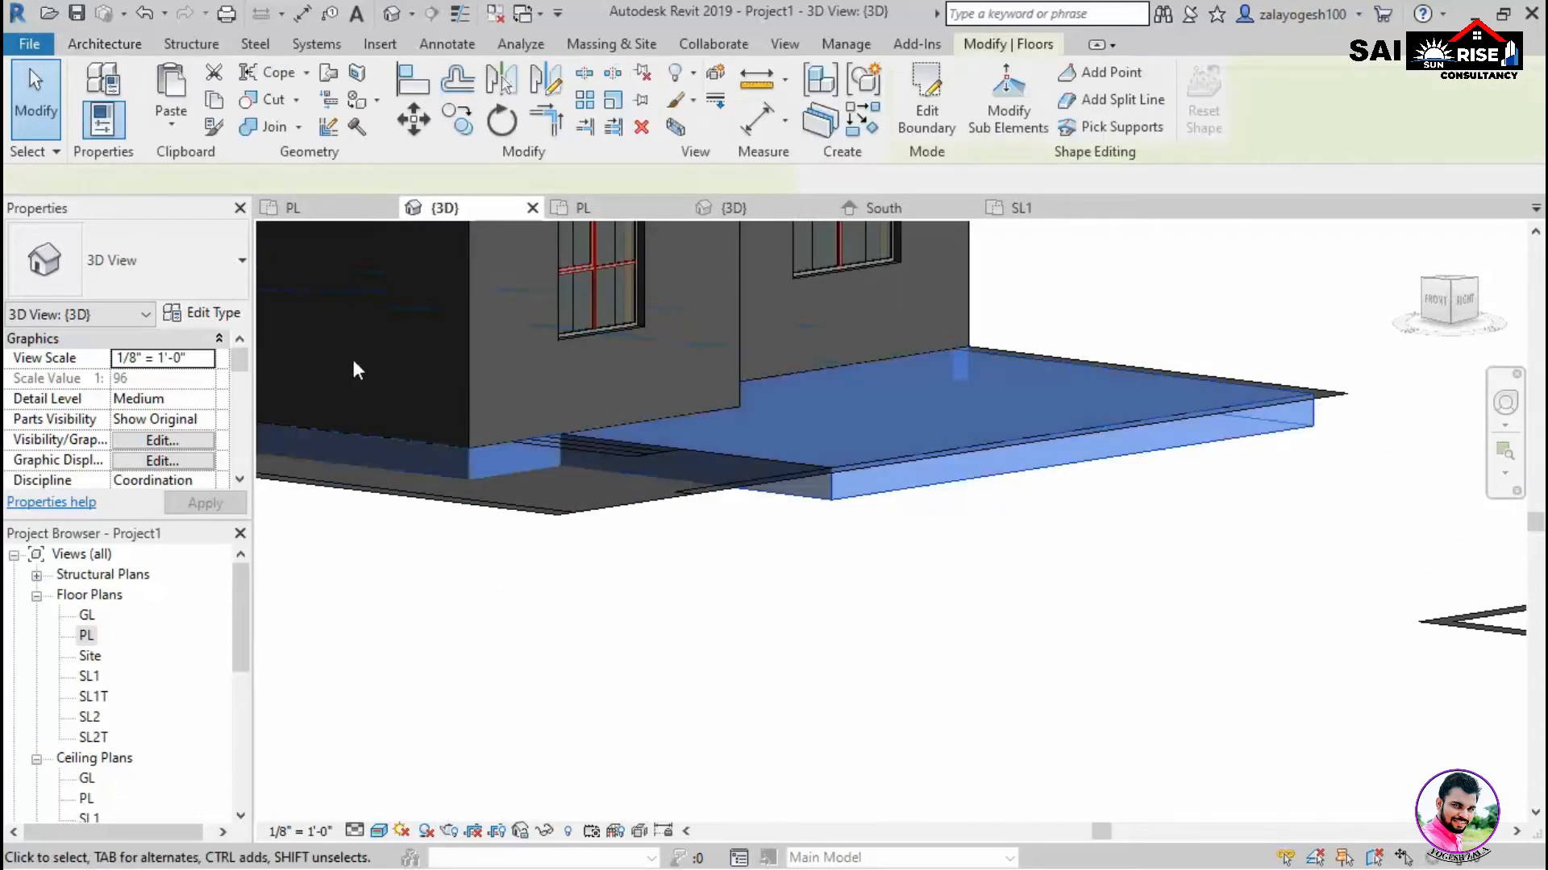
click(203, 313)
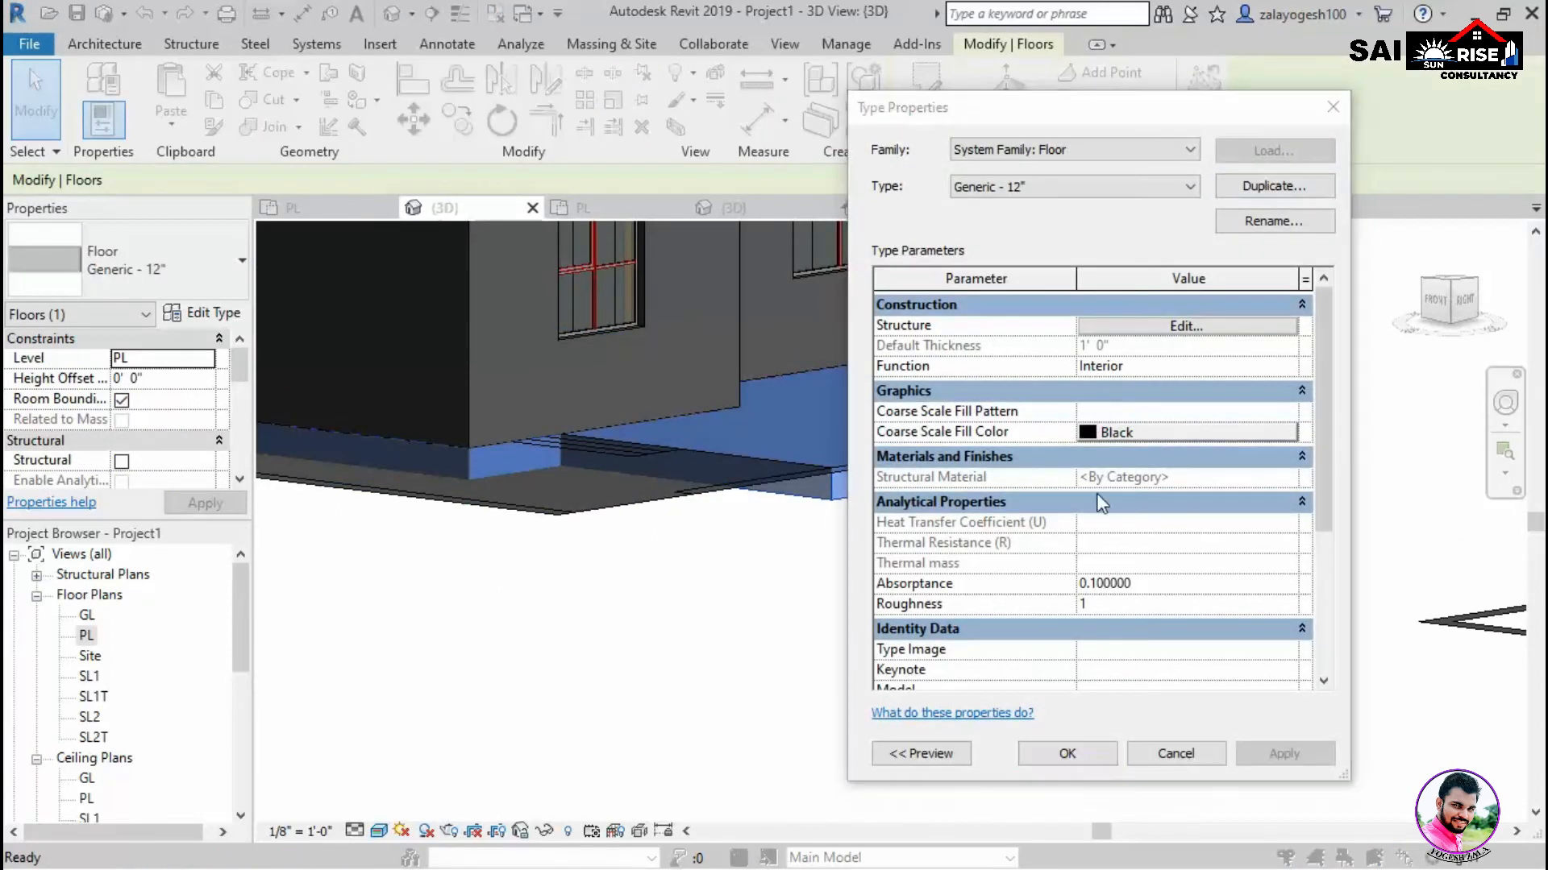
click(1273, 186)
text(pl3')
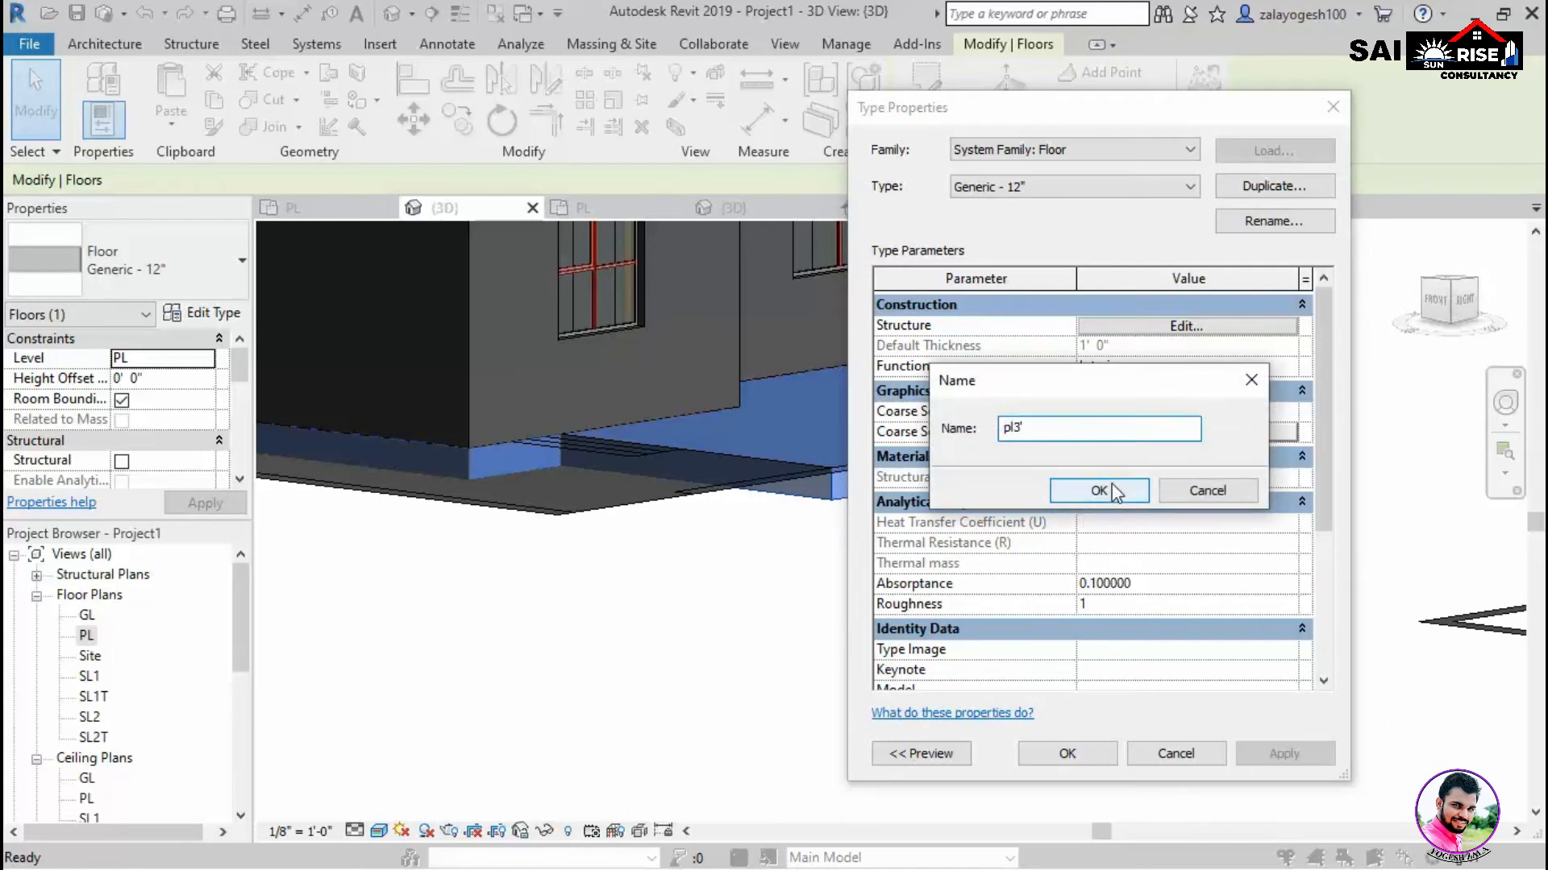
click(1114, 493)
click(1165, 326)
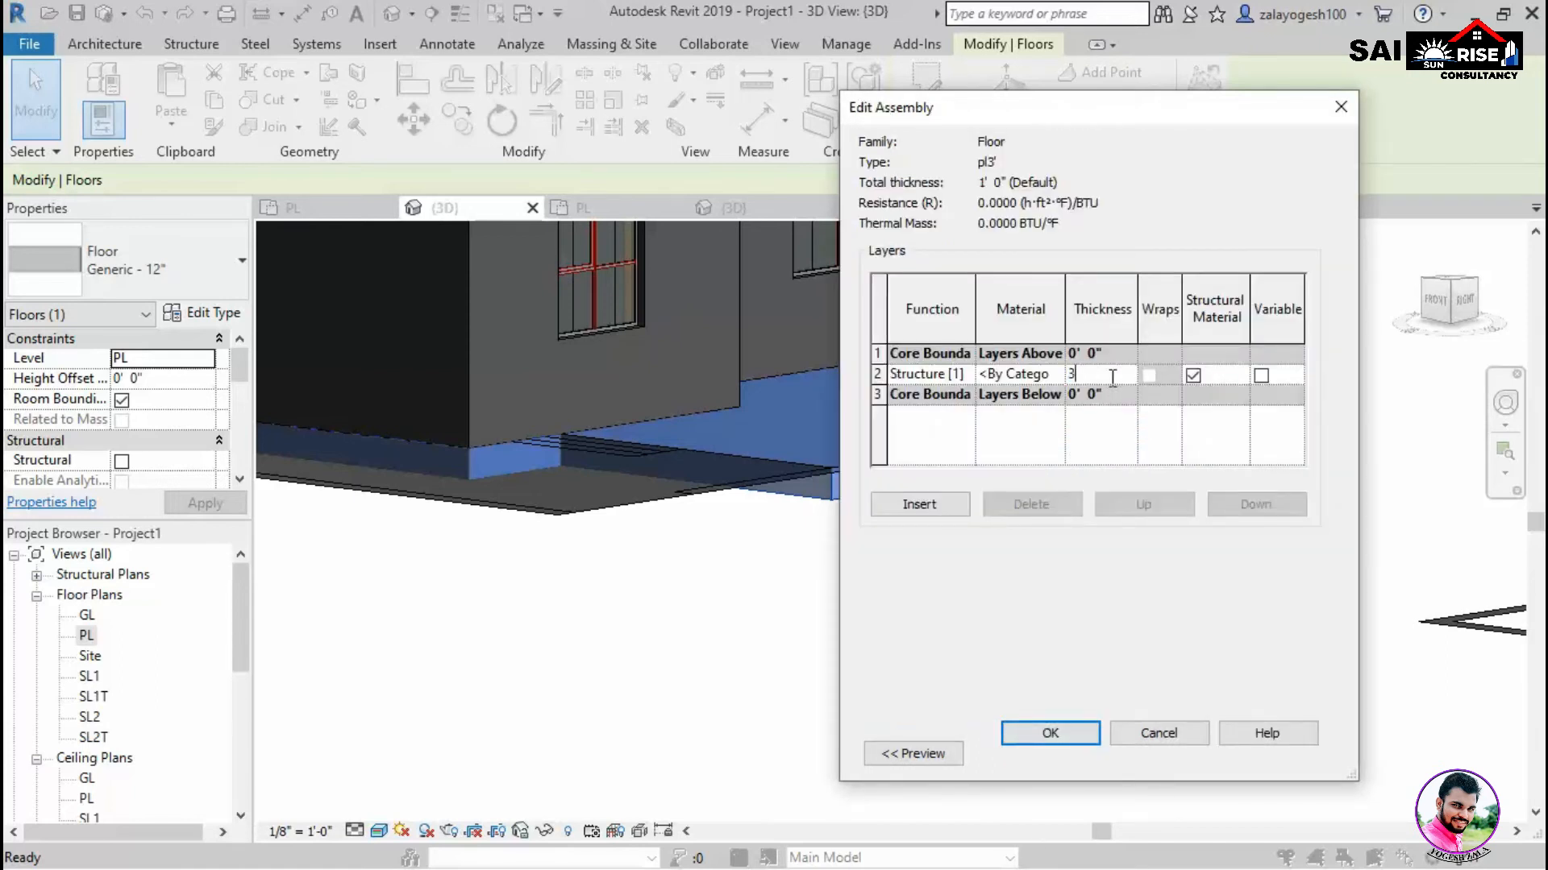
click(1050, 732)
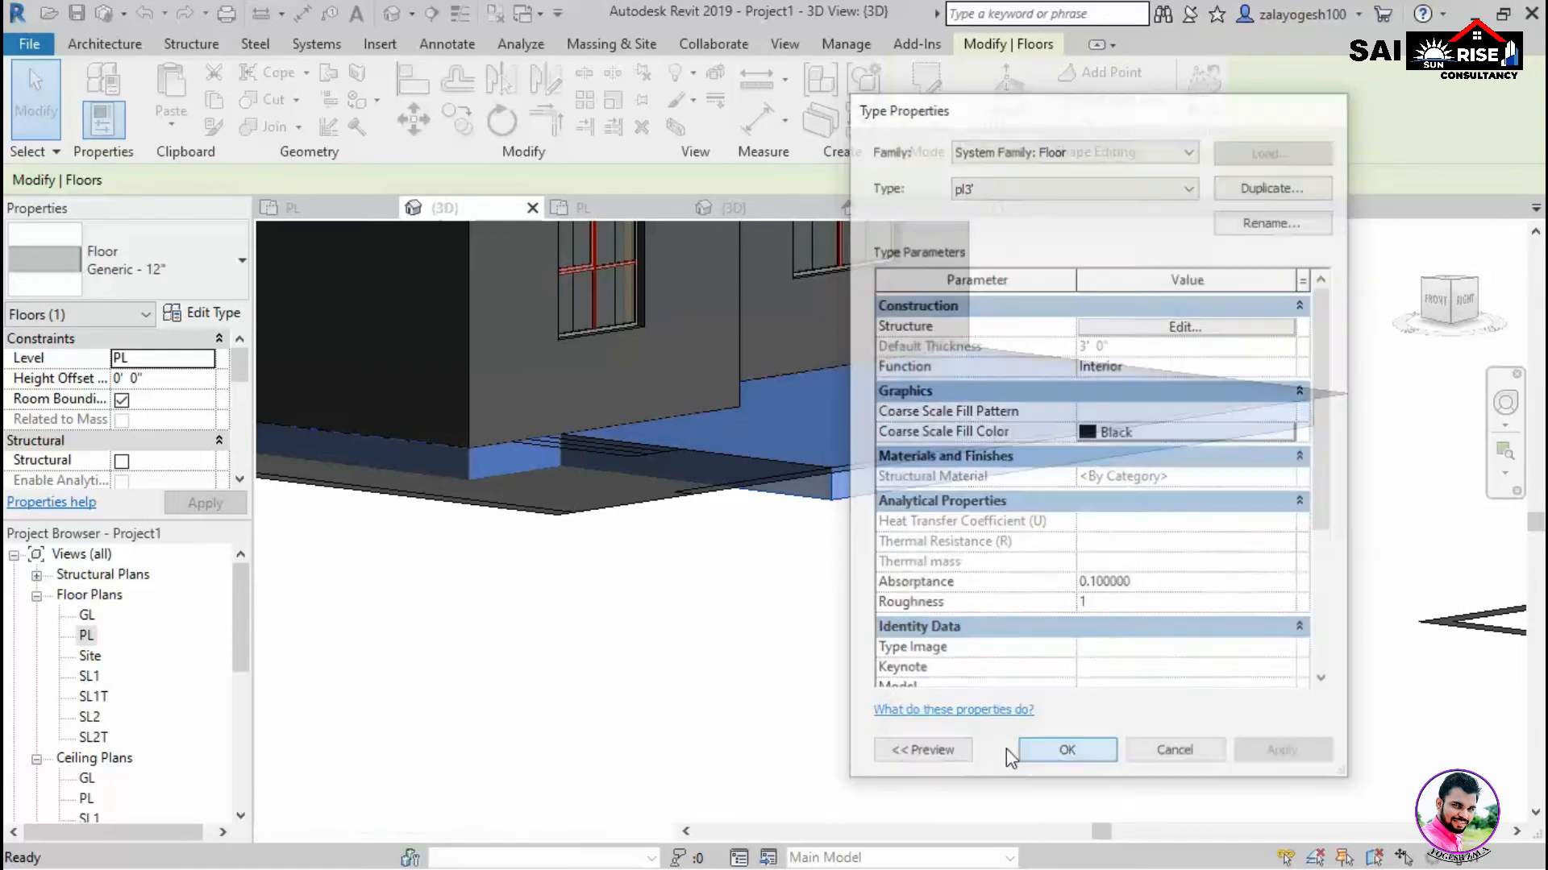
click(1067, 843)
click(884, 719)
scroll(818, 780, down, 3)
shift+middle_drag(786, 782, 929, 698)
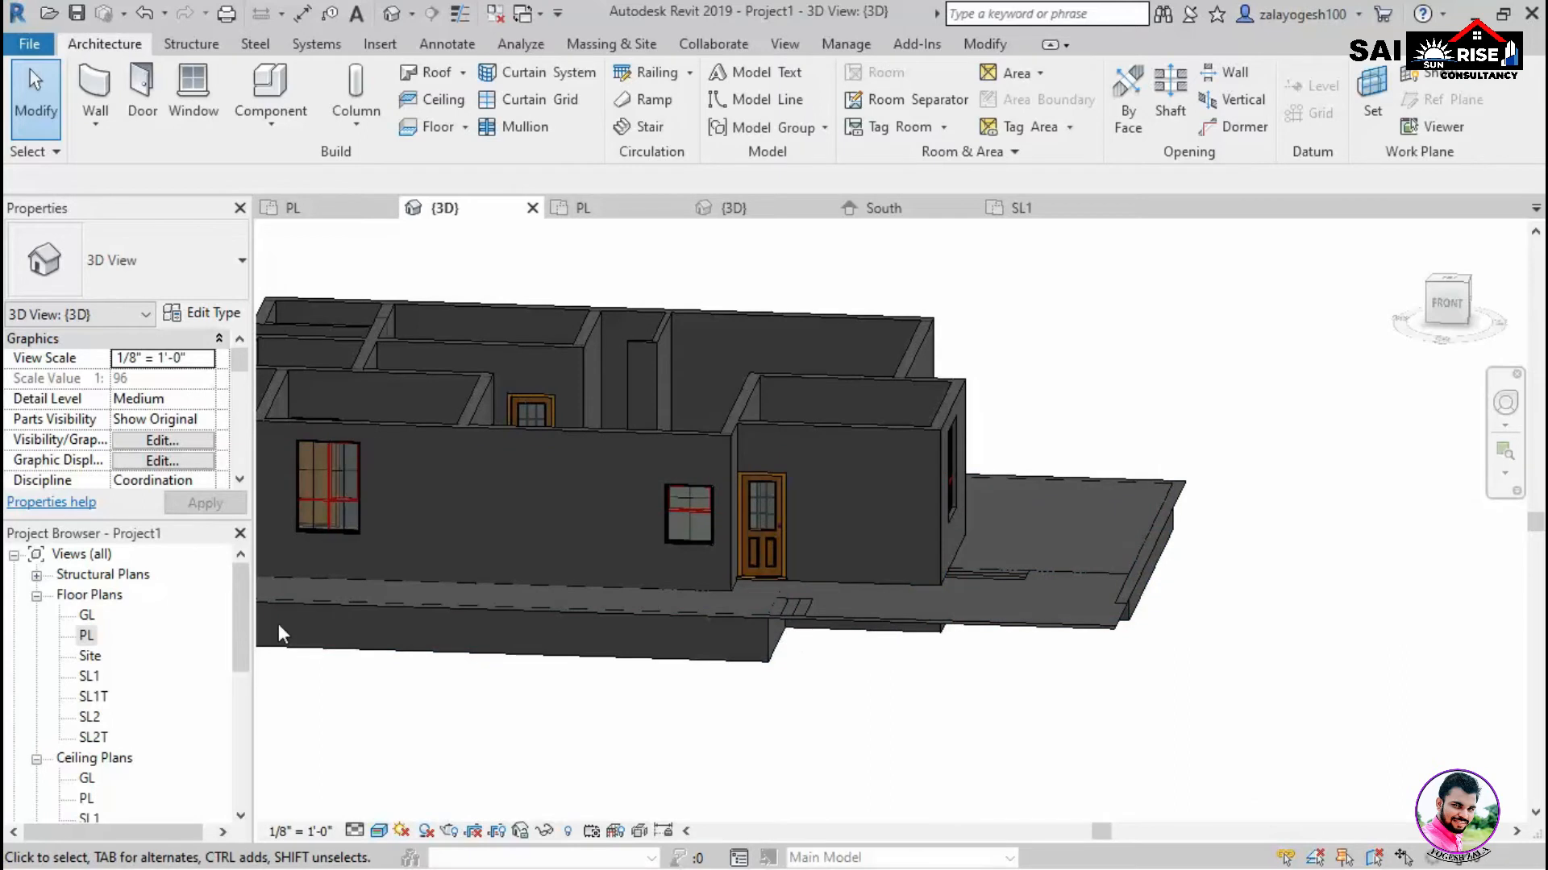
Start another floor in the PL plan, picking boundaries along the porch's lower edge, the lawn's end beside the steps, and the plot's front and outer side.
double_click(87, 636)
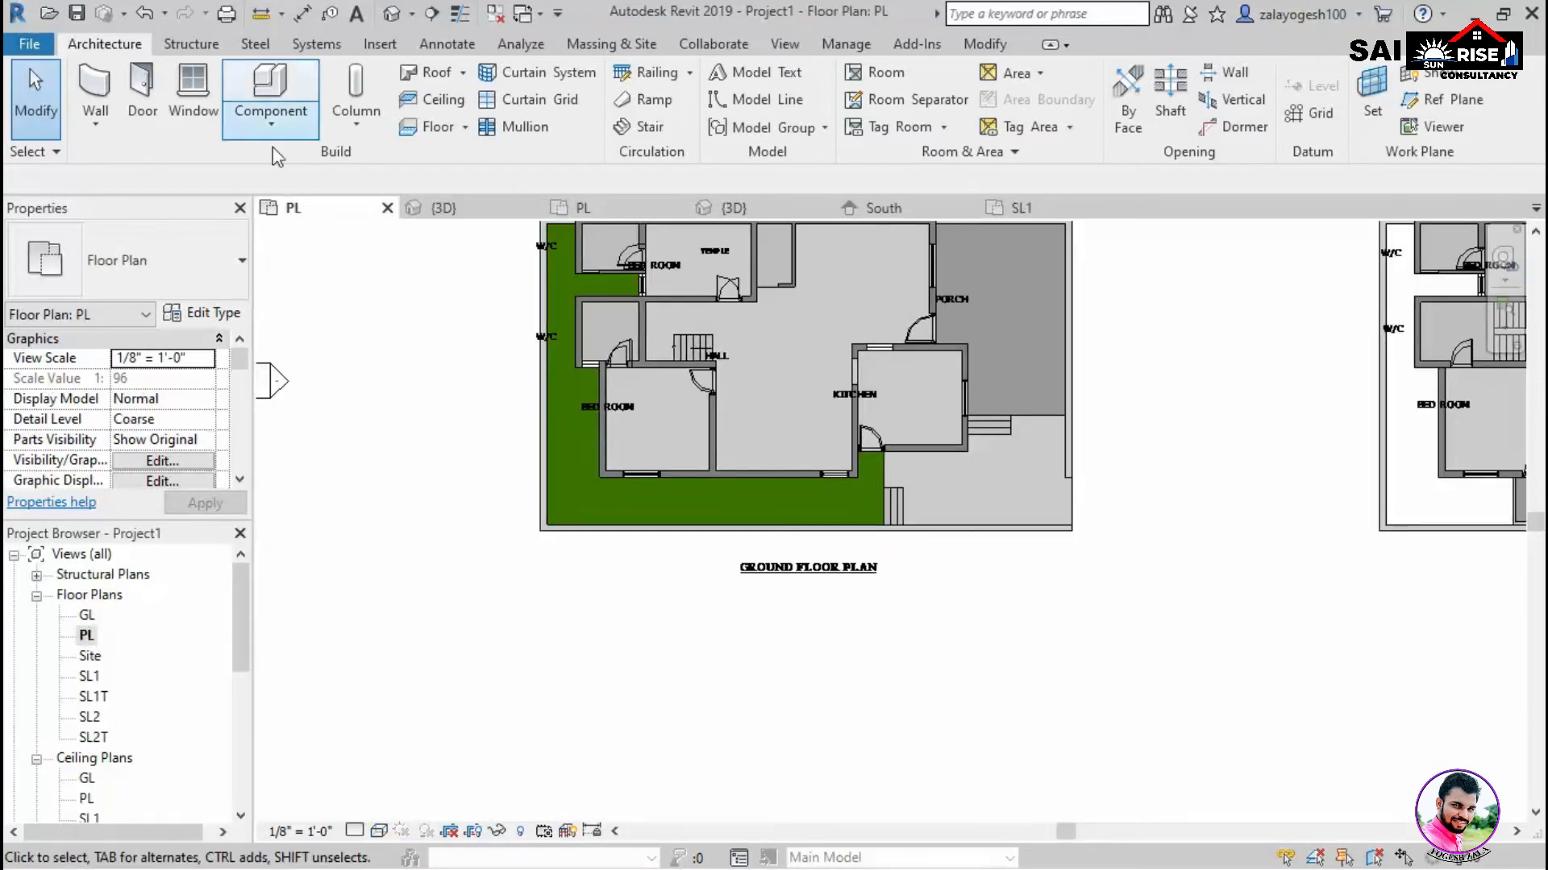
click(464, 126)
click(395, 158)
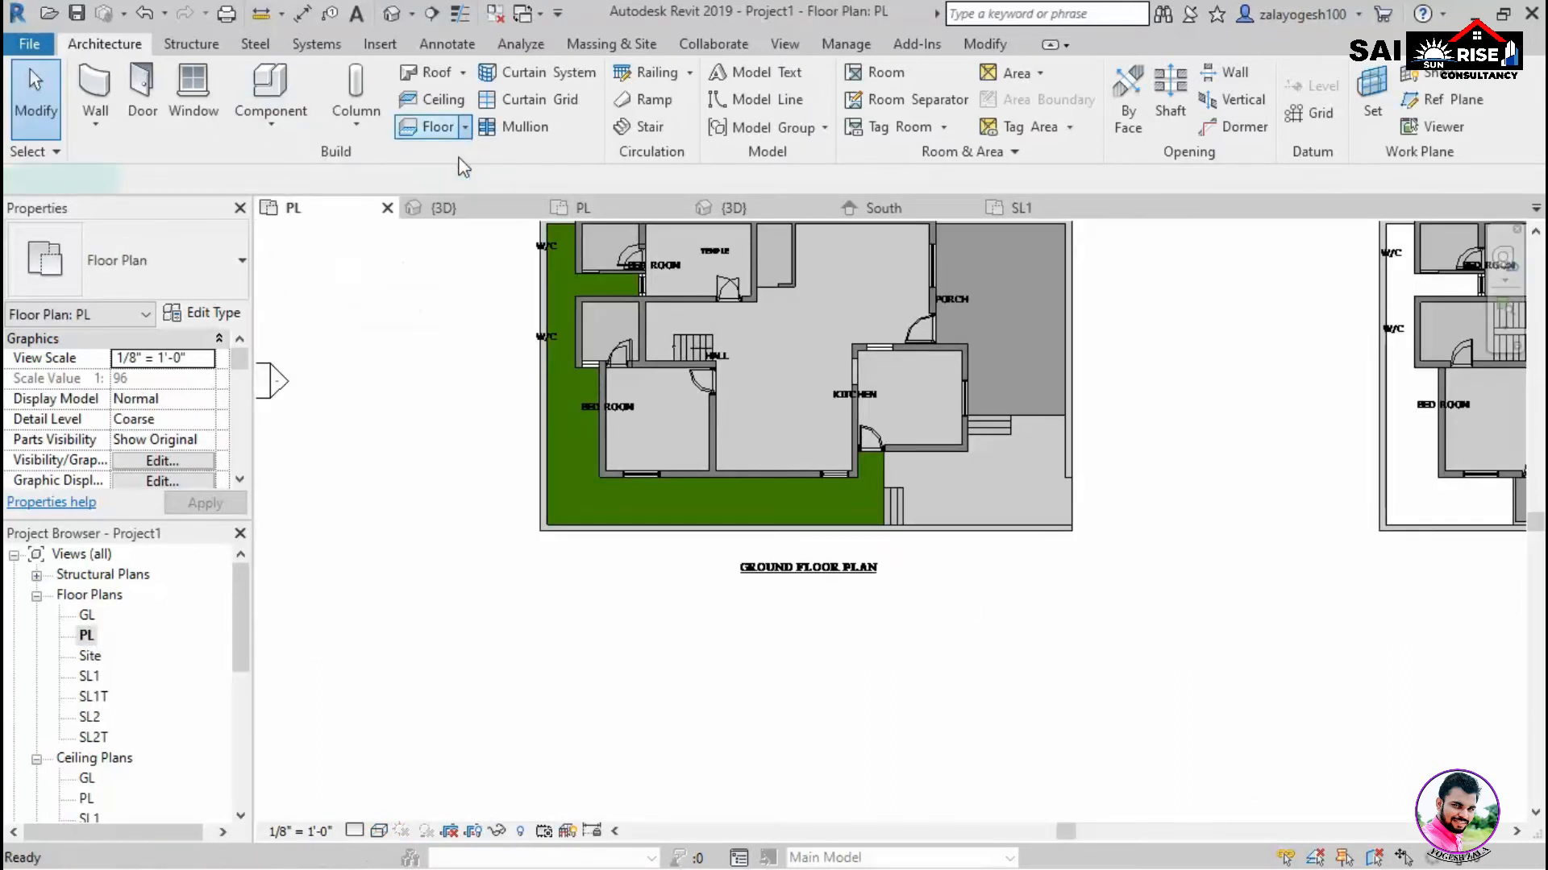
click(1129, 126)
scroll(1040, 423, up, 3)
click(1048, 412)
scroll(795, 510, up, 2)
click(746, 516)
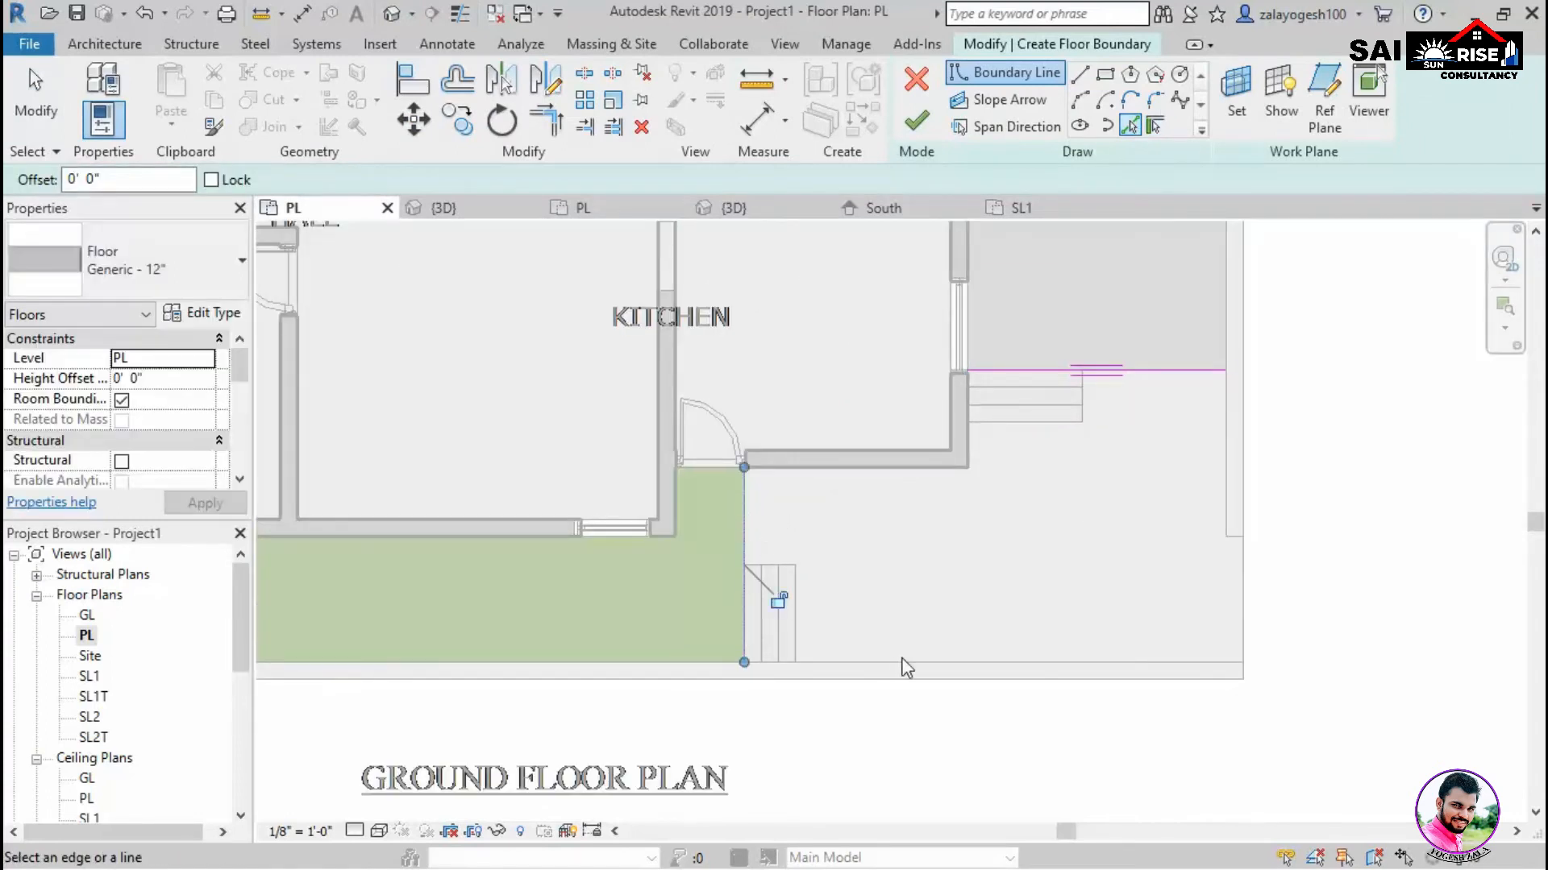
click(908, 672)
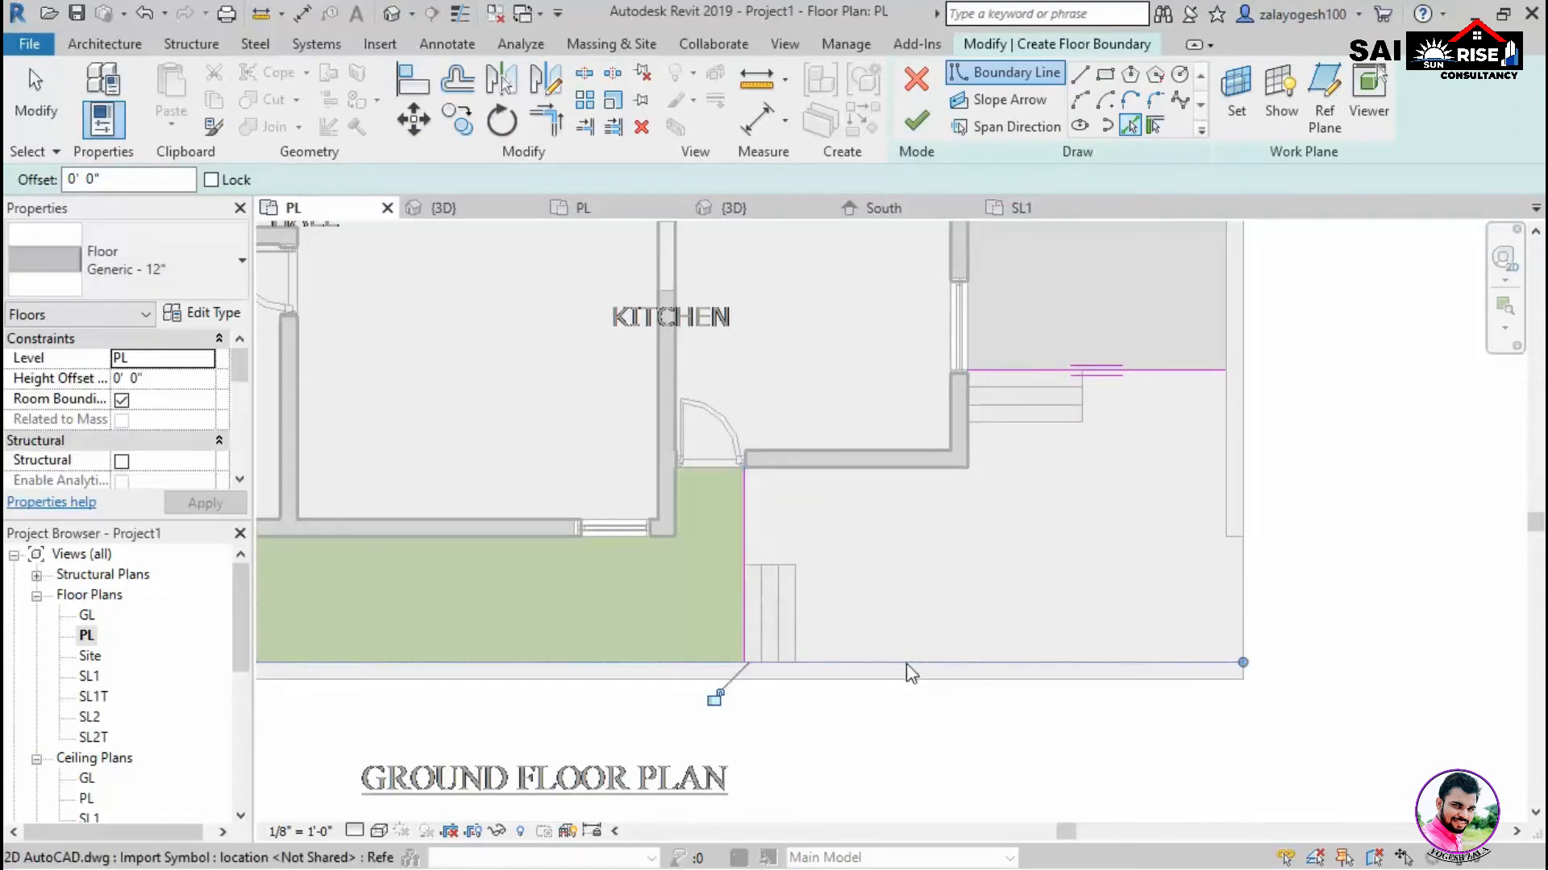
click(1242, 382)
Trim the floor boundary's two outer corners, joining the plot's side line to the porch edge line and the front line.
key(t)
key(r)
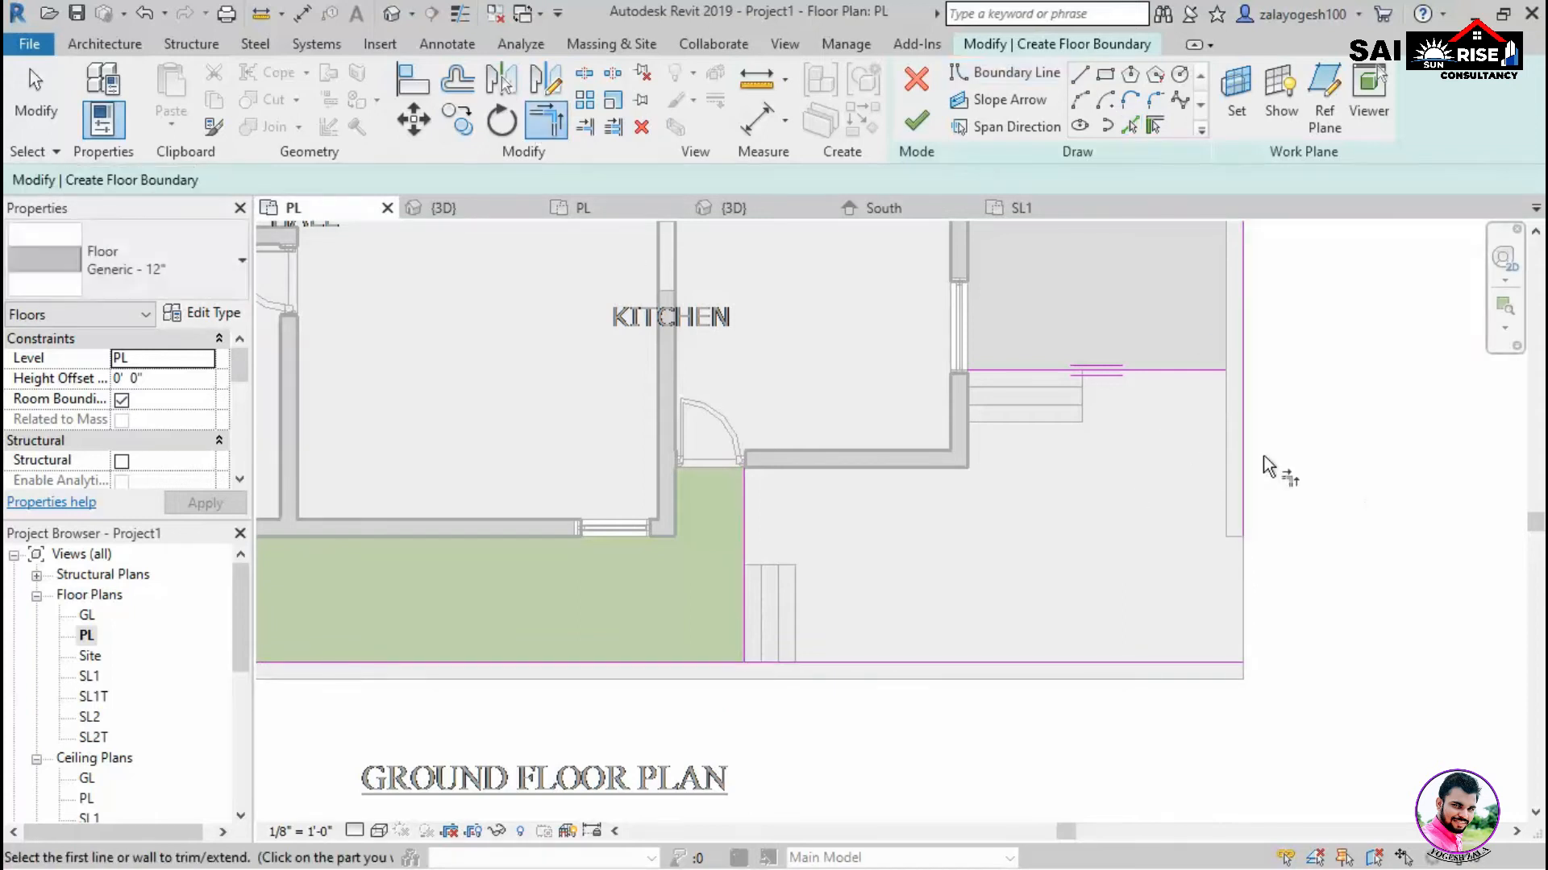
click(1194, 370)
click(1243, 420)
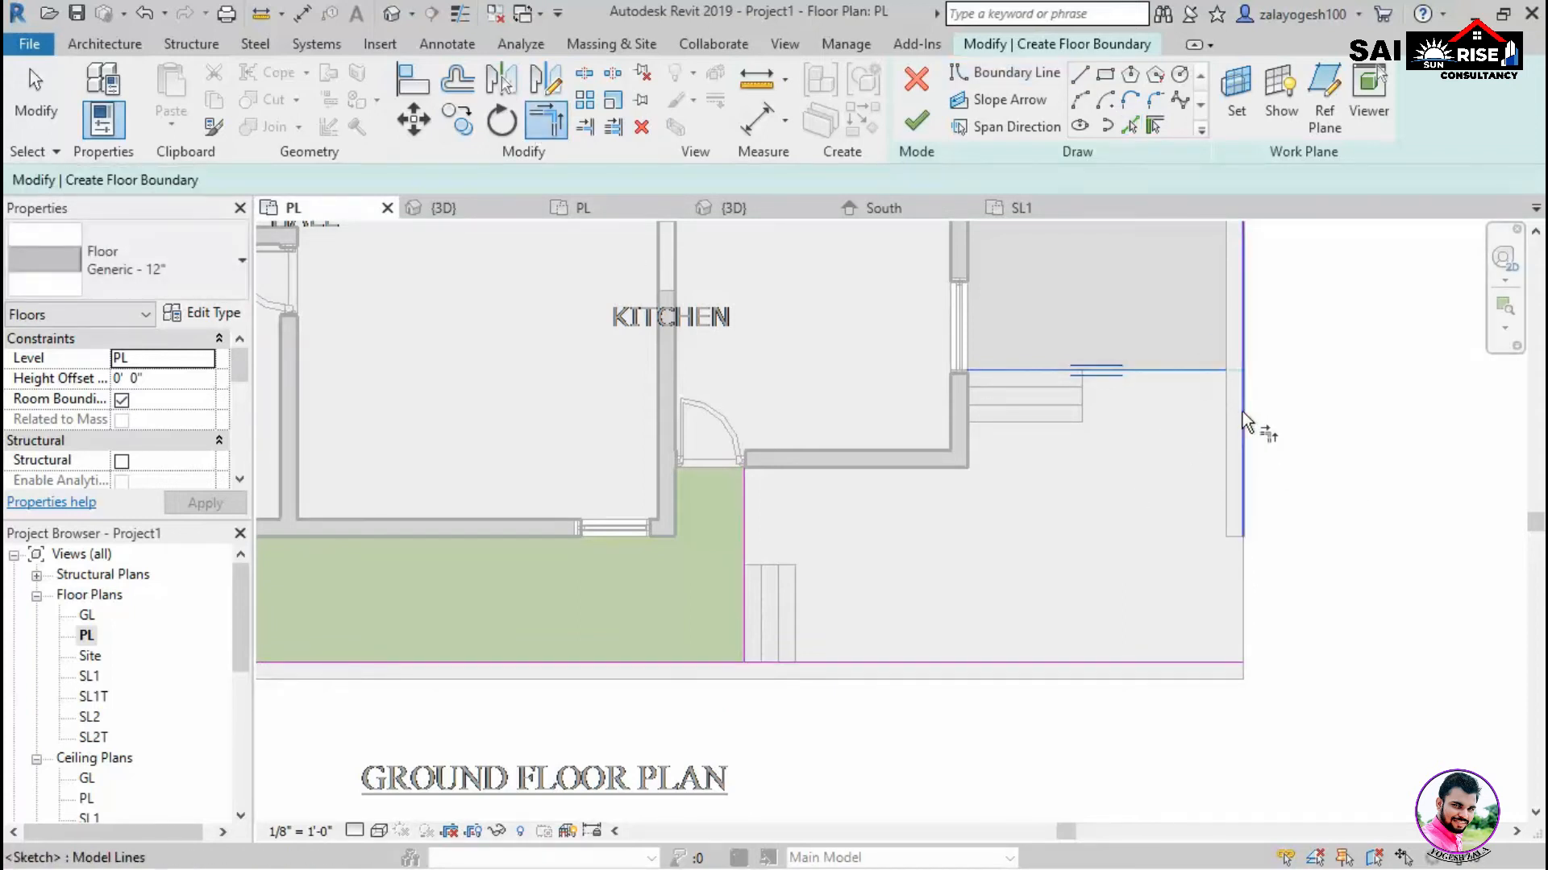
click(1186, 661)
click(1241, 520)
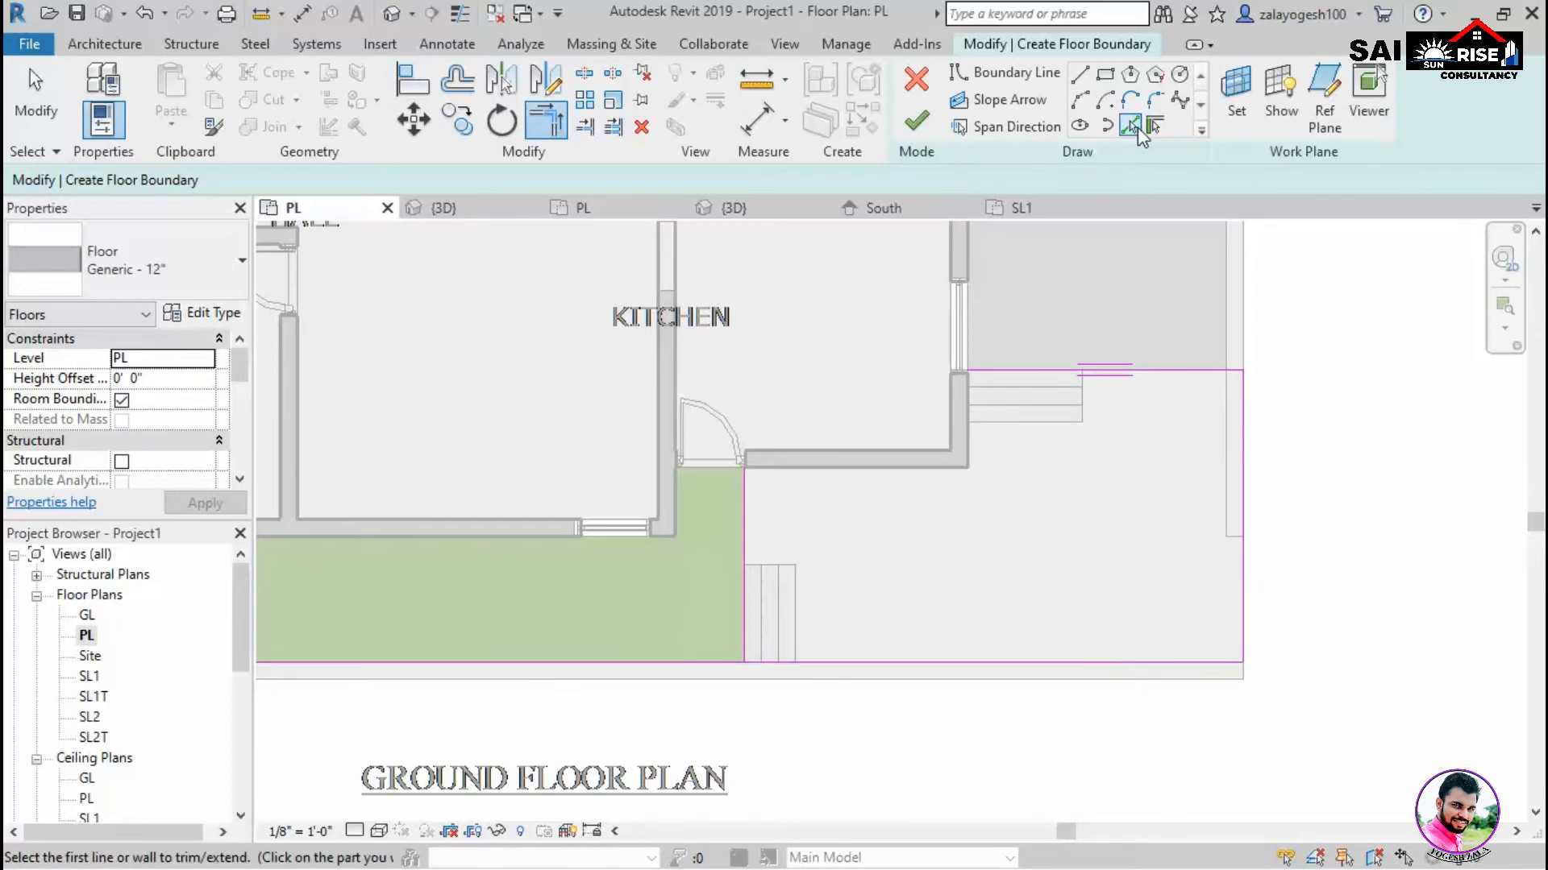
Add boundary lines along the kitchen's outer walls and trim them with the porch edge and lawn lines into a closed loop.
click(1135, 128)
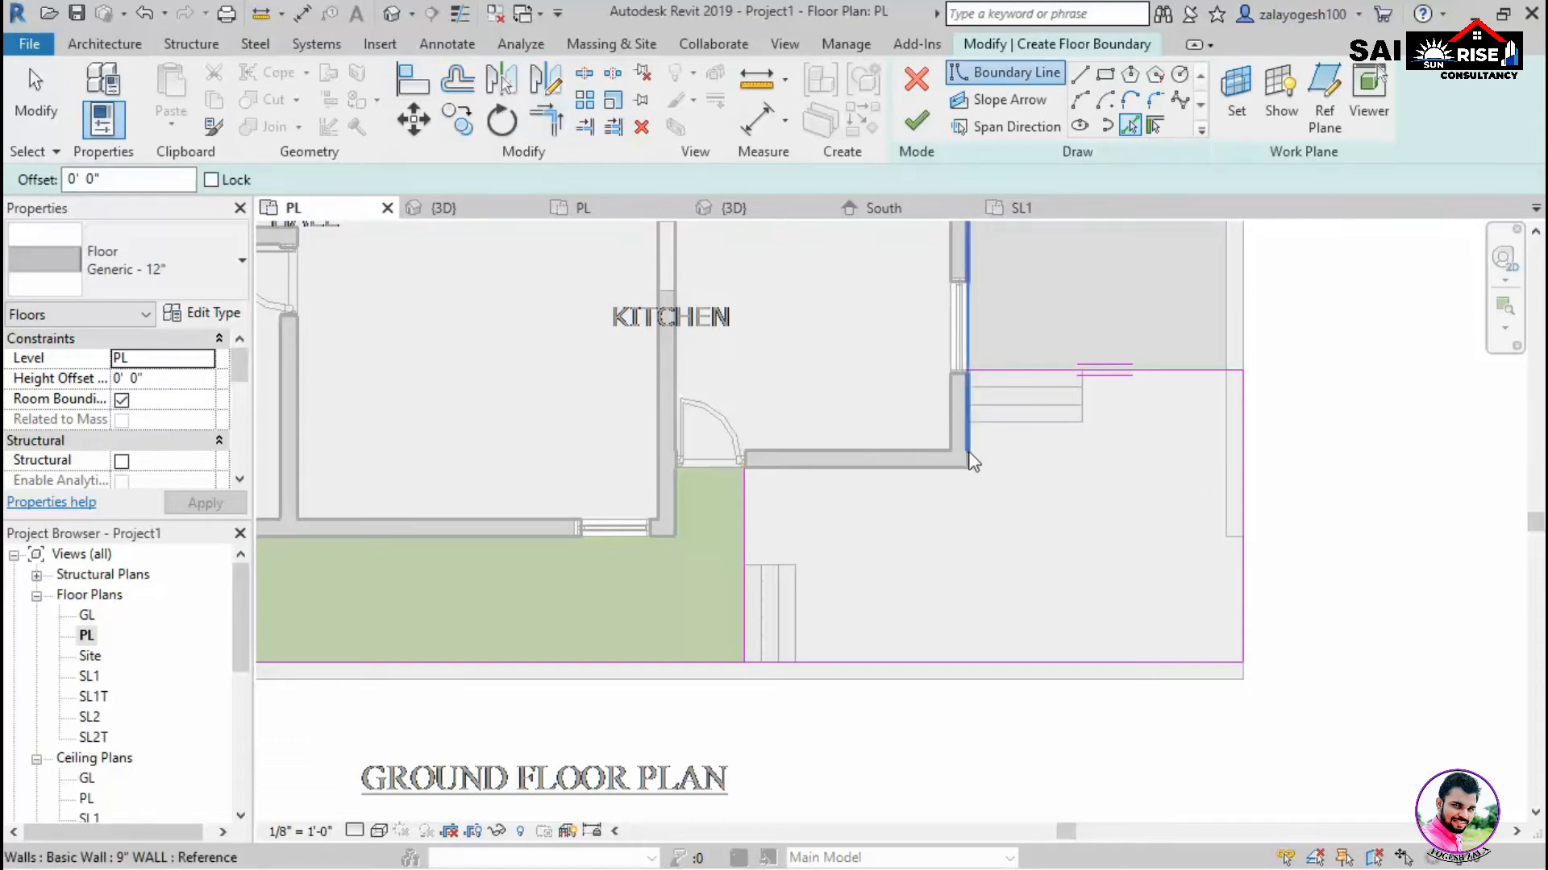
click(929, 469)
click(546, 121)
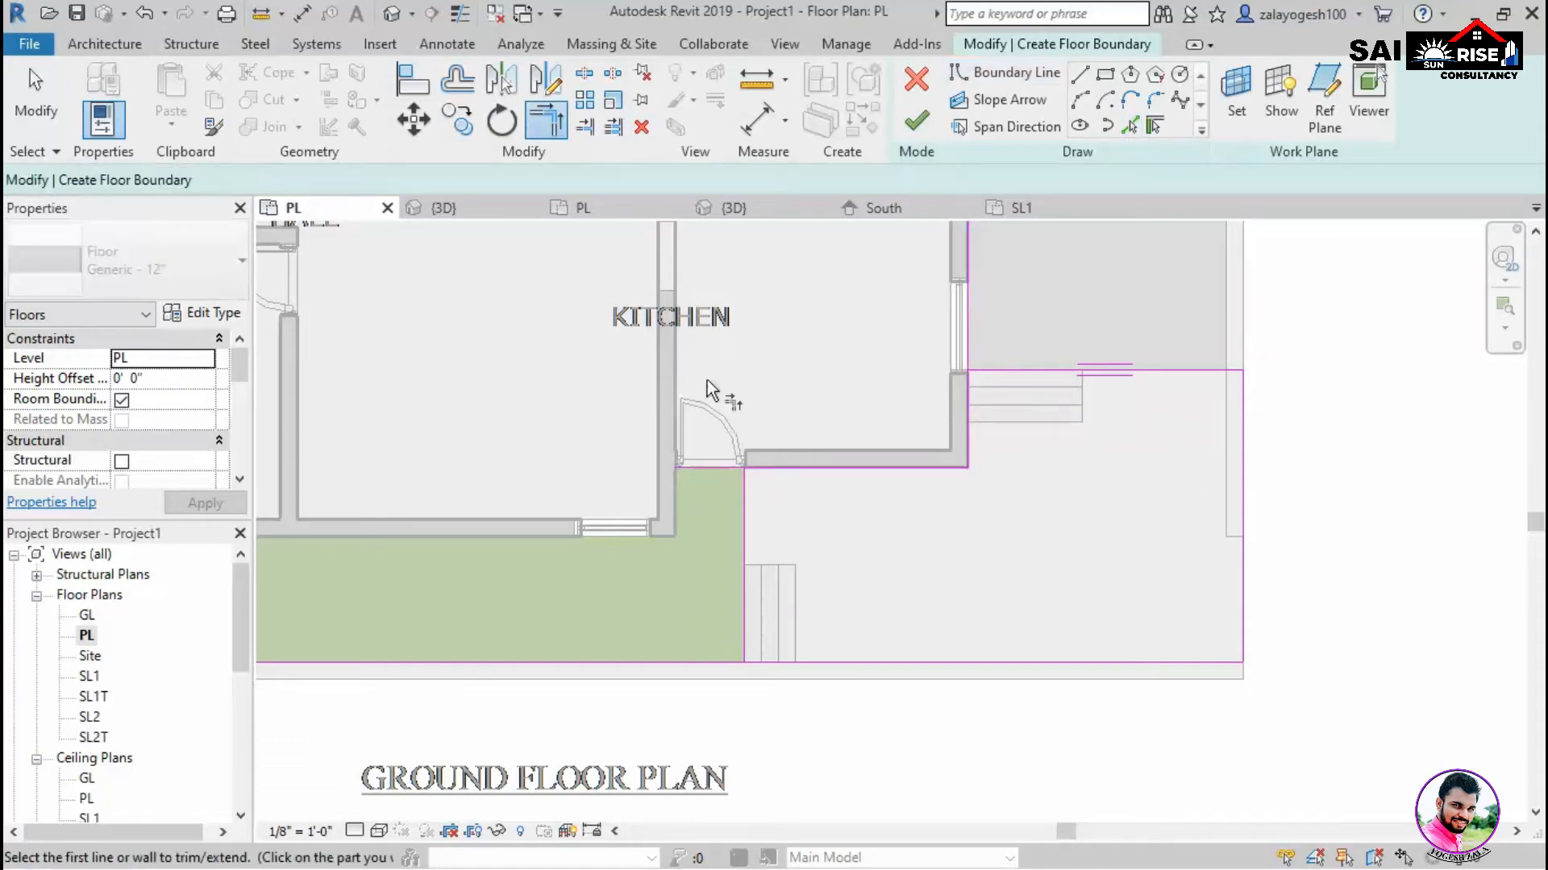
click(756, 467)
click(744, 500)
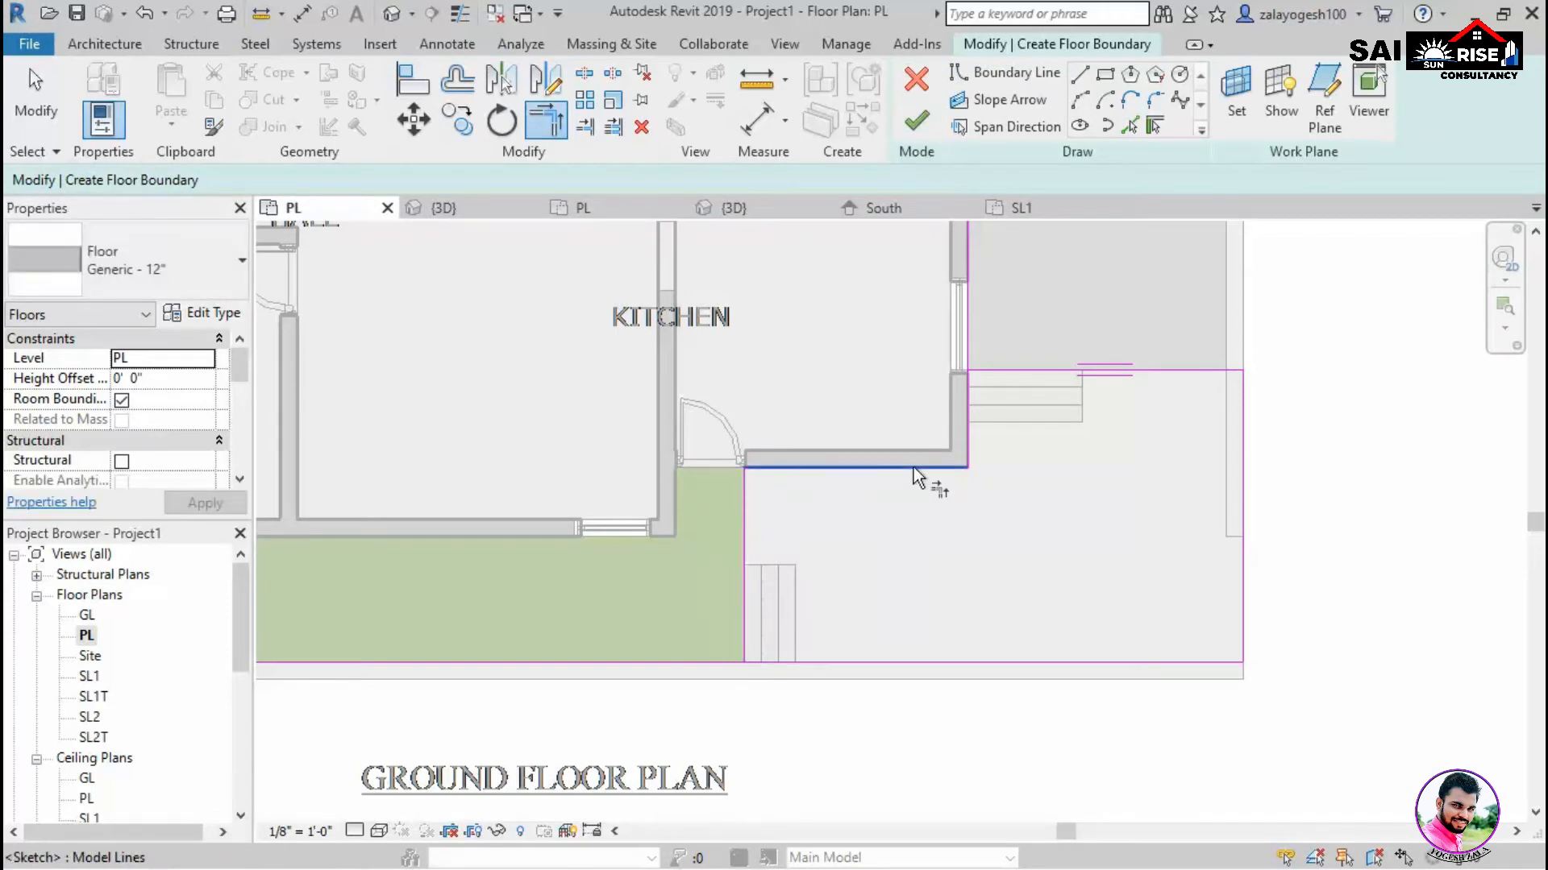
click(984, 371)
click(968, 395)
click(768, 659)
click(743, 635)
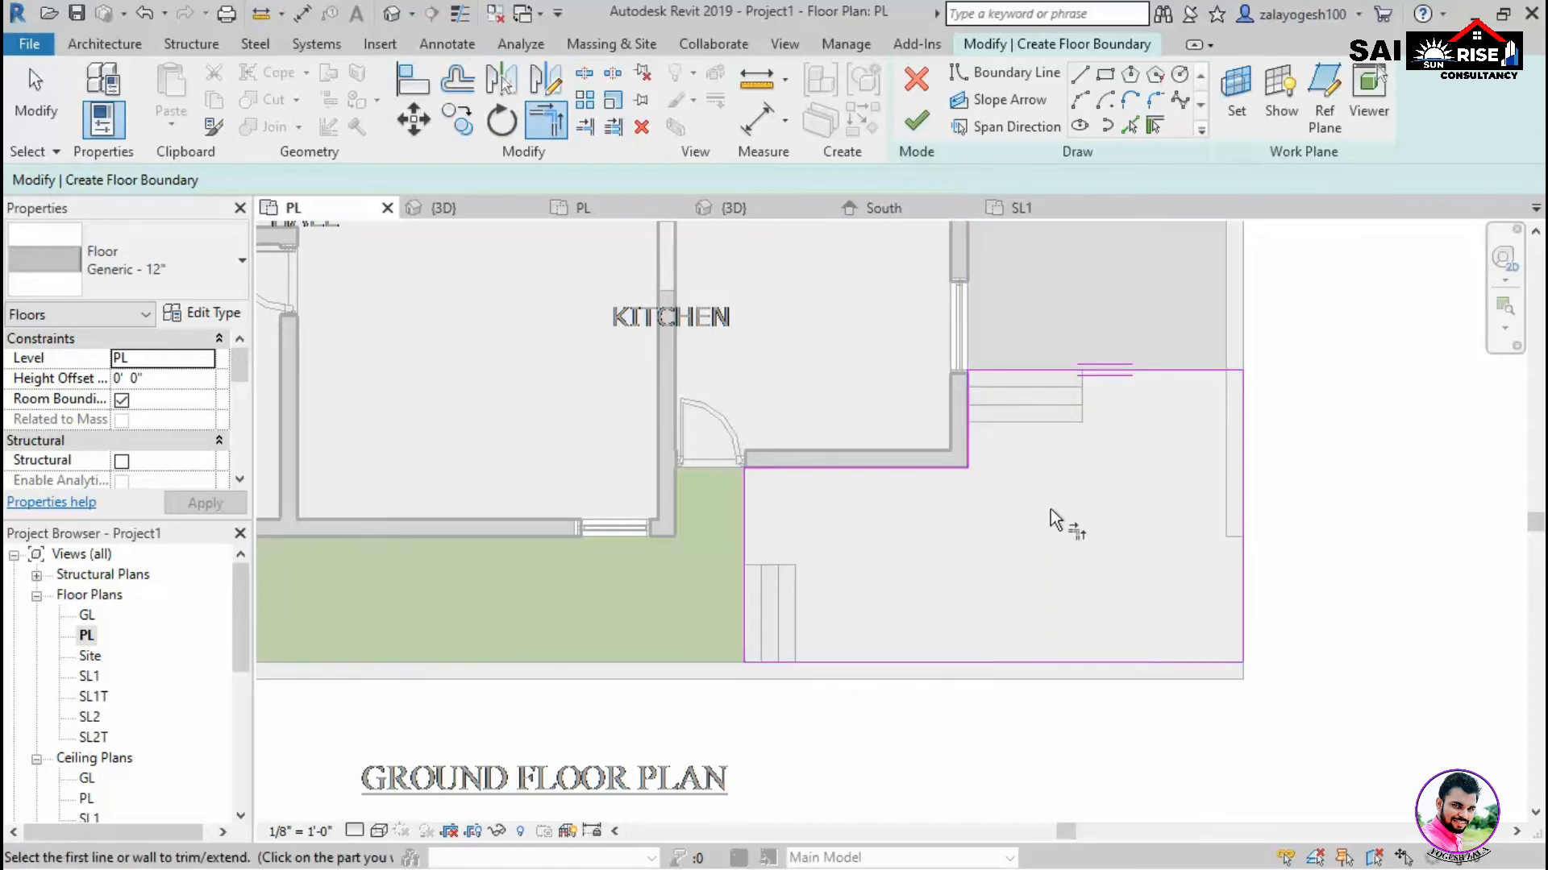
Duplicate the floor type as pl6" and set its structure layer thickness to 6".
click(202, 313)
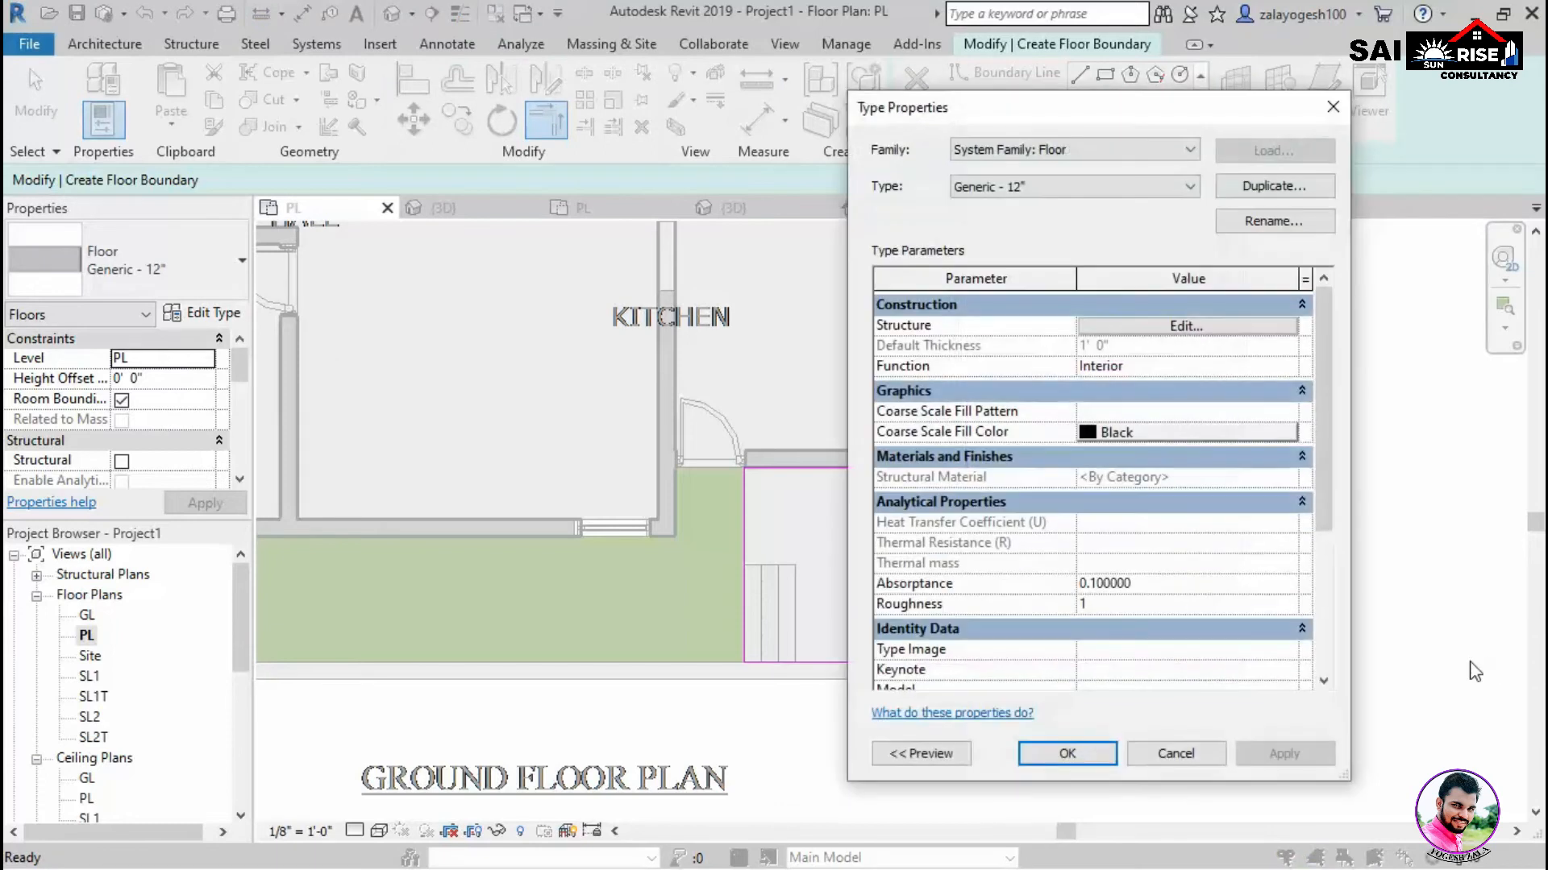
click(1288, 187)
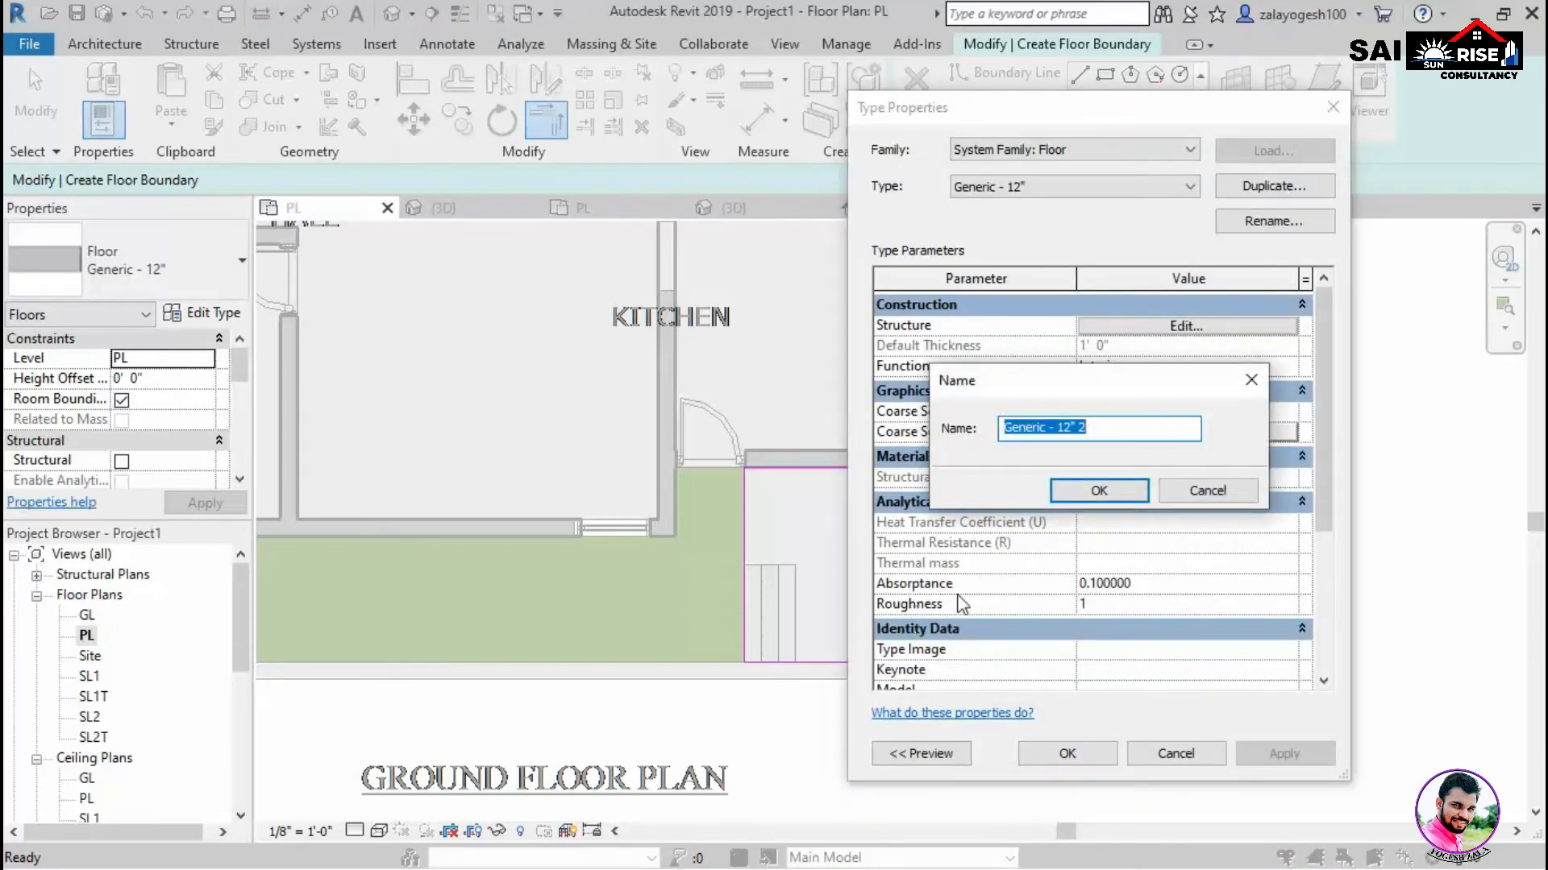
text(pl6)
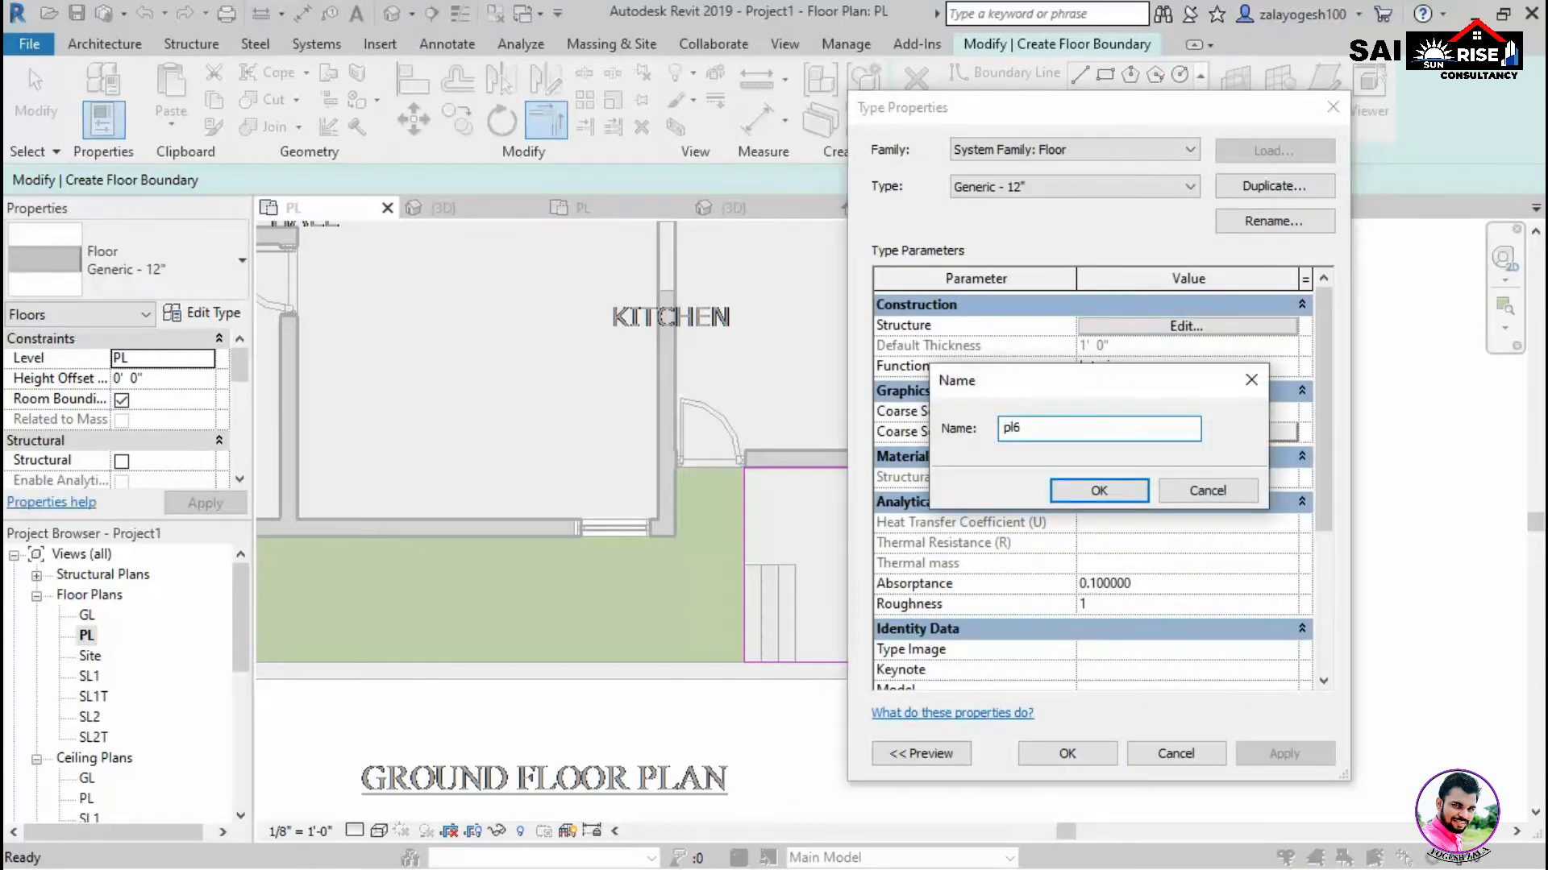
click(1117, 488)
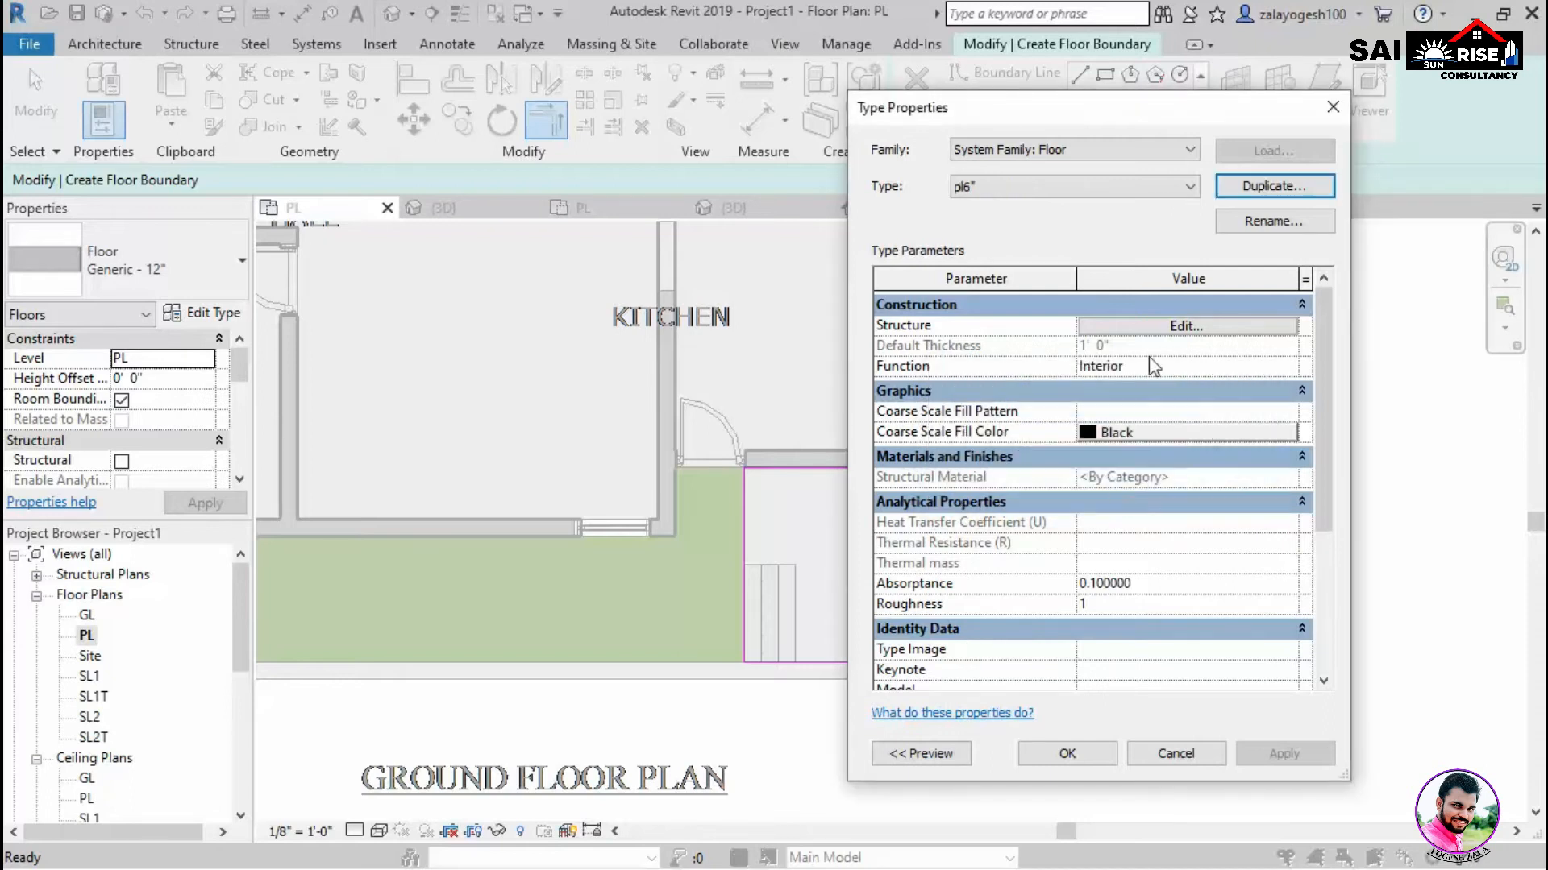
click(1163, 328)
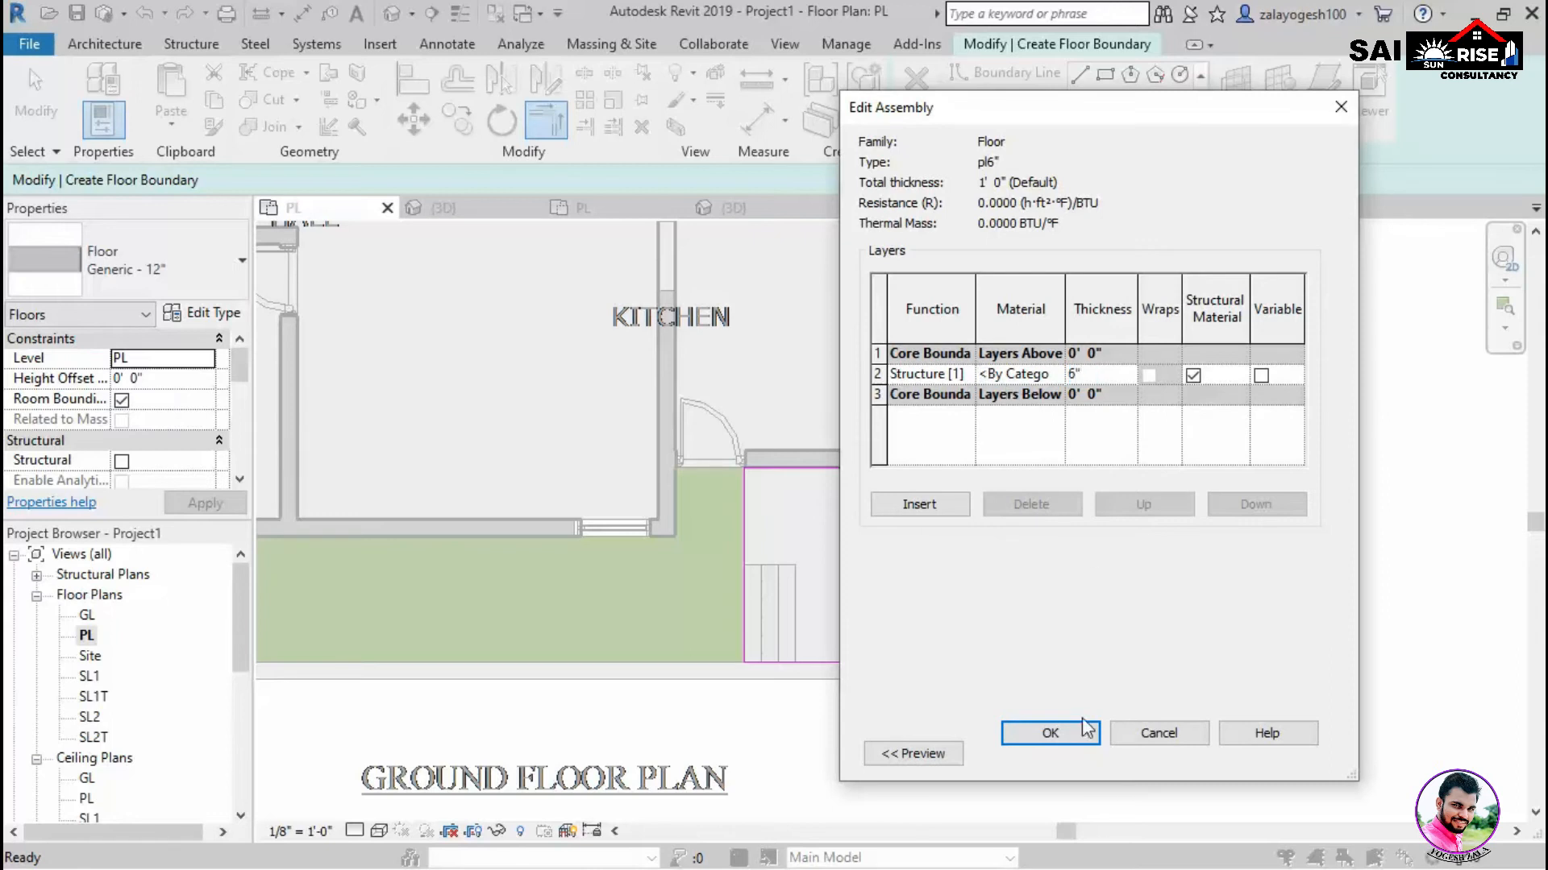
click(1050, 732)
click(1070, 656)
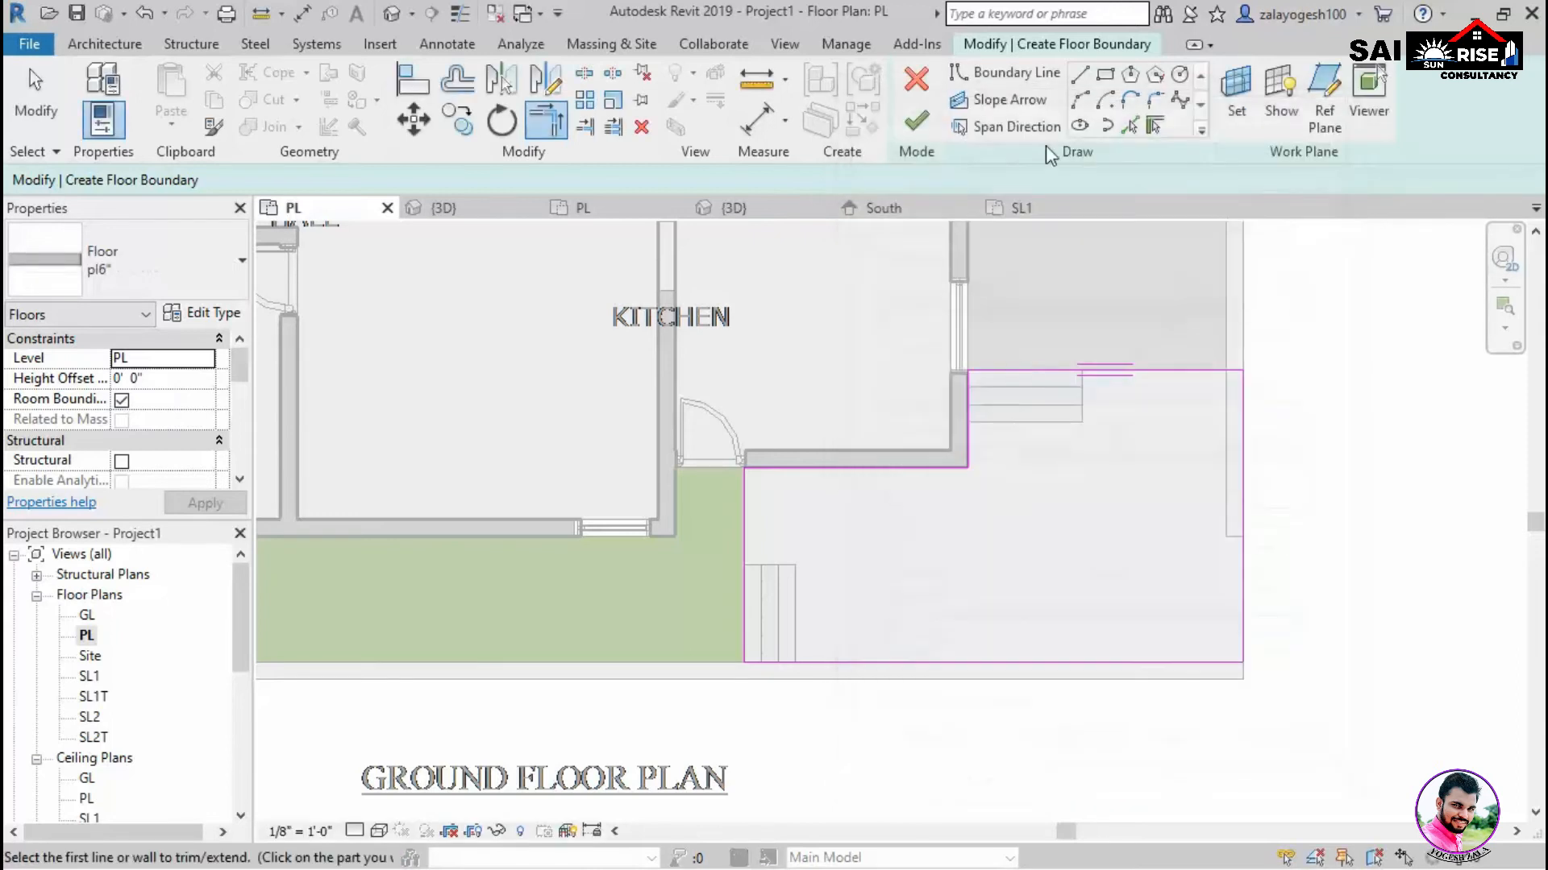
Finish the pl6" floor sketch and set the slab's height offset from PL to -2' 6" in the 3D view.
click(915, 122)
click(484, 211)
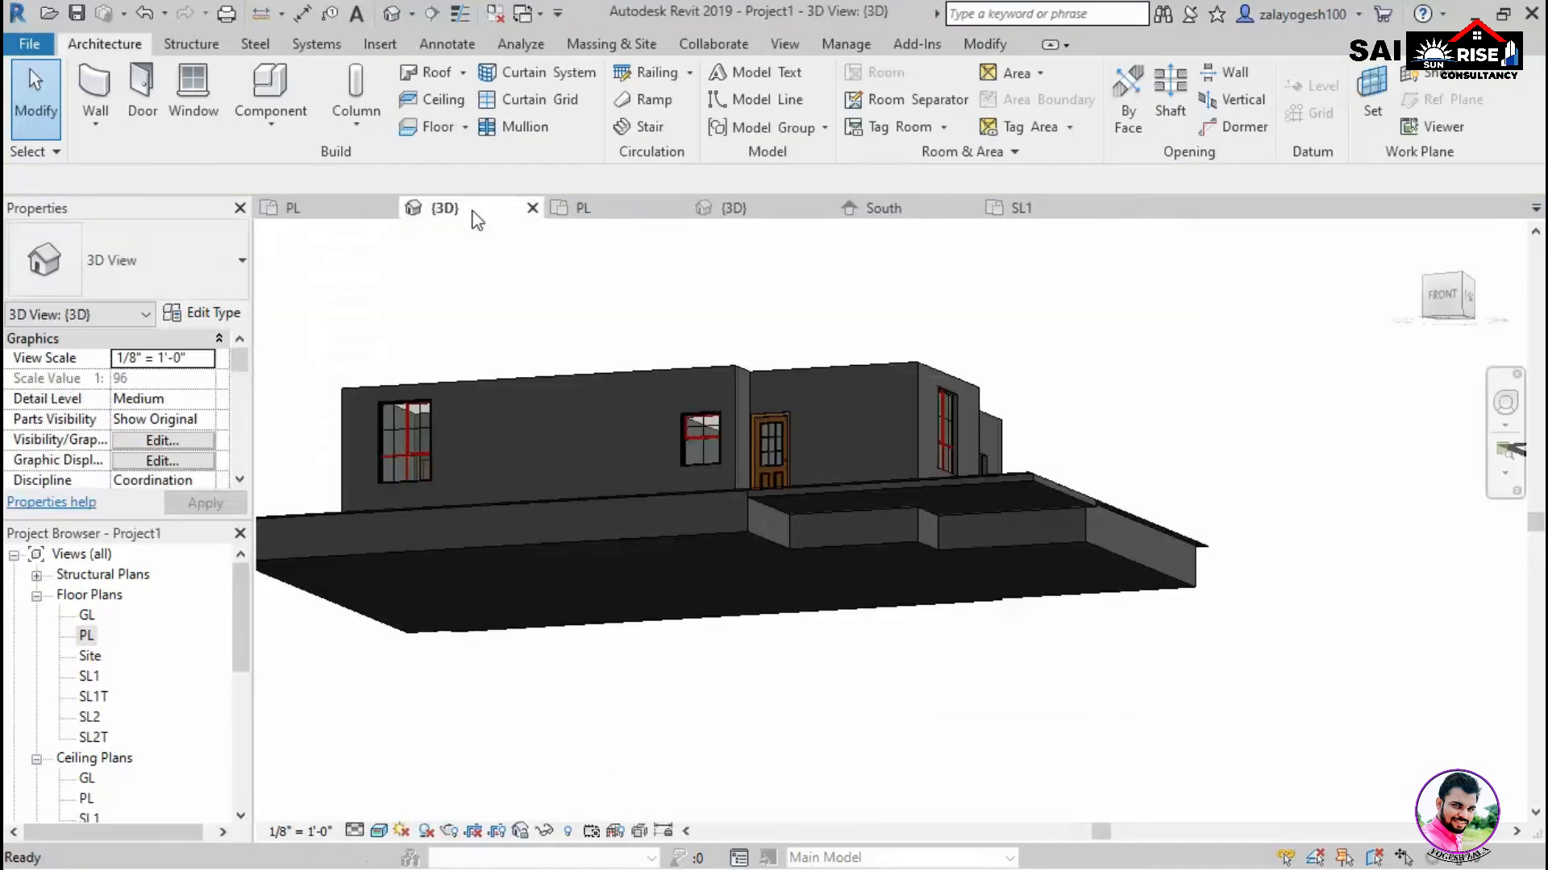
shift+middle_drag(1051, 632, 1098, 629)
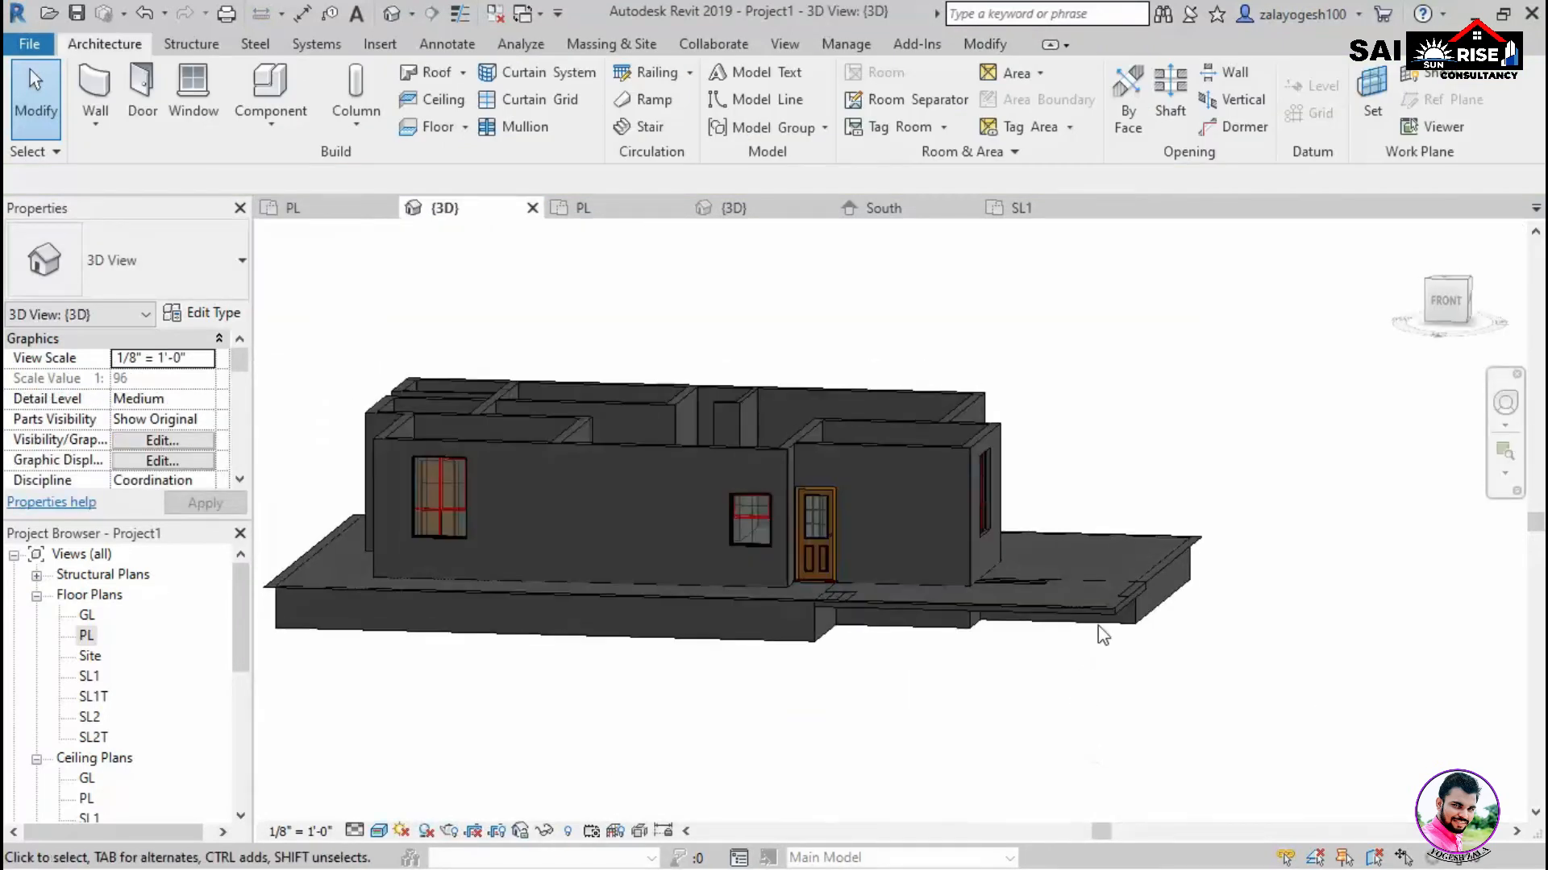
scroll(1105, 629, up, 5)
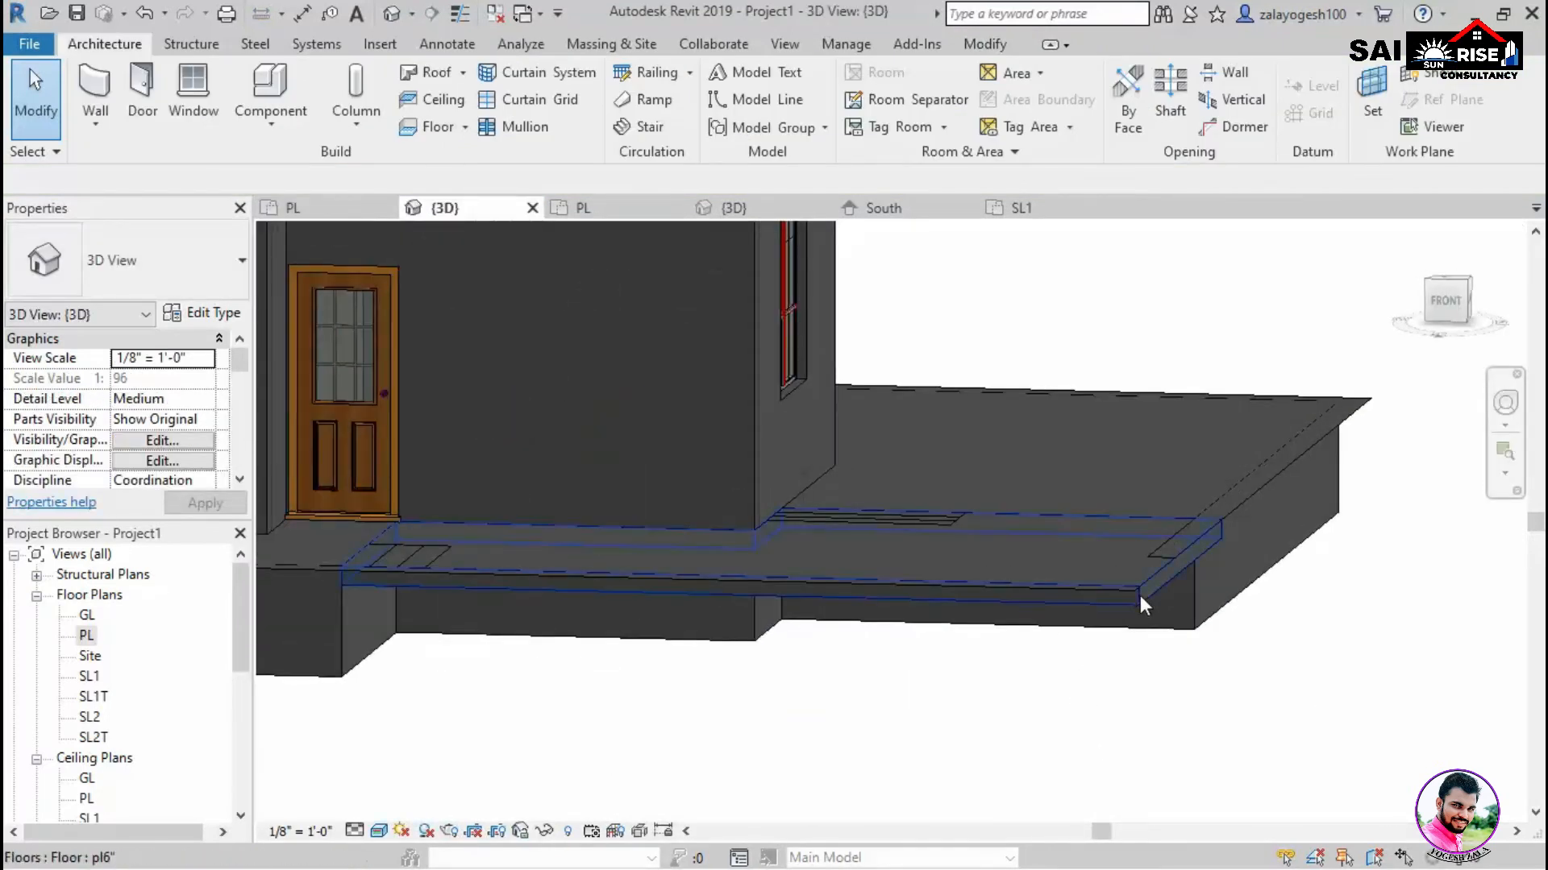
click(1139, 594)
click(178, 383)
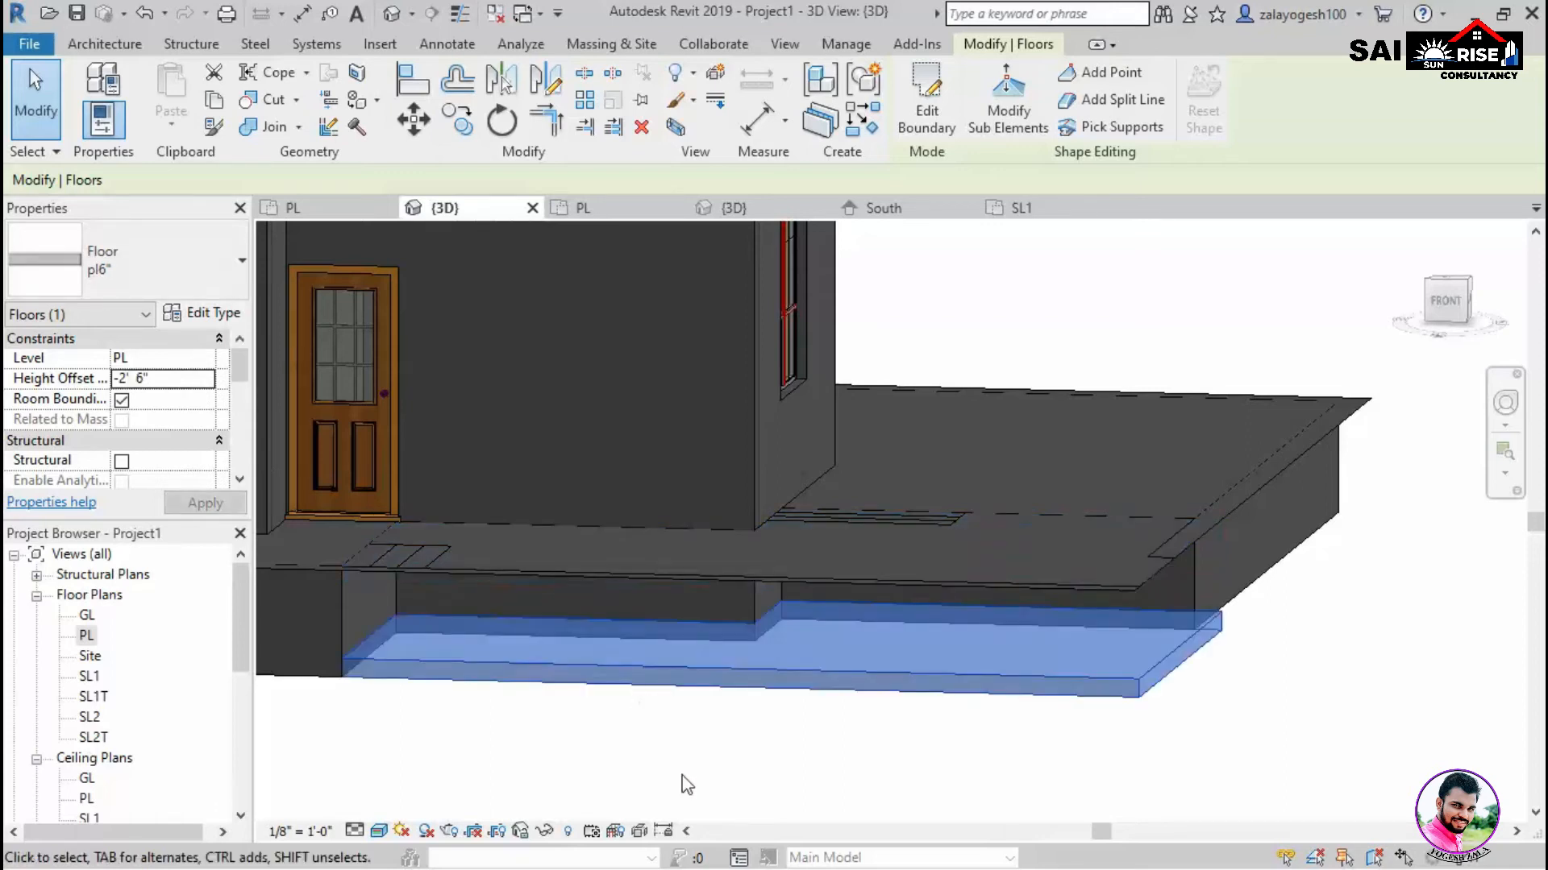
click(697, 786)
scroll(806, 765, down, 3)
shift+middle_drag(870, 756, 1018, 632)
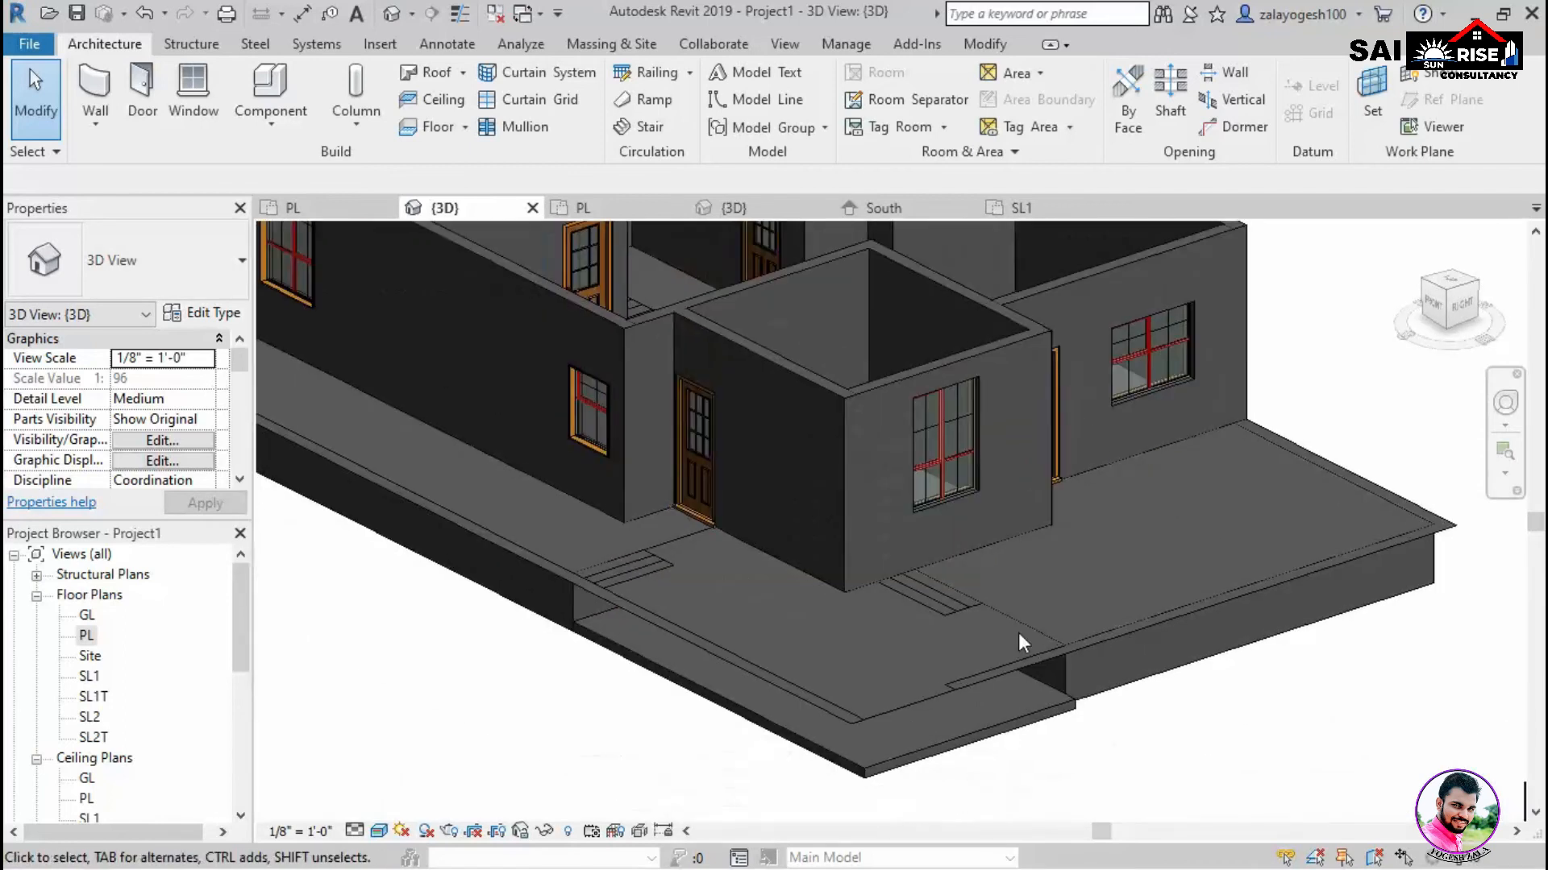
In the PL plan, set up a 9" WALL placed by picked lines, with an unconnected height of 6'.
click(85, 636)
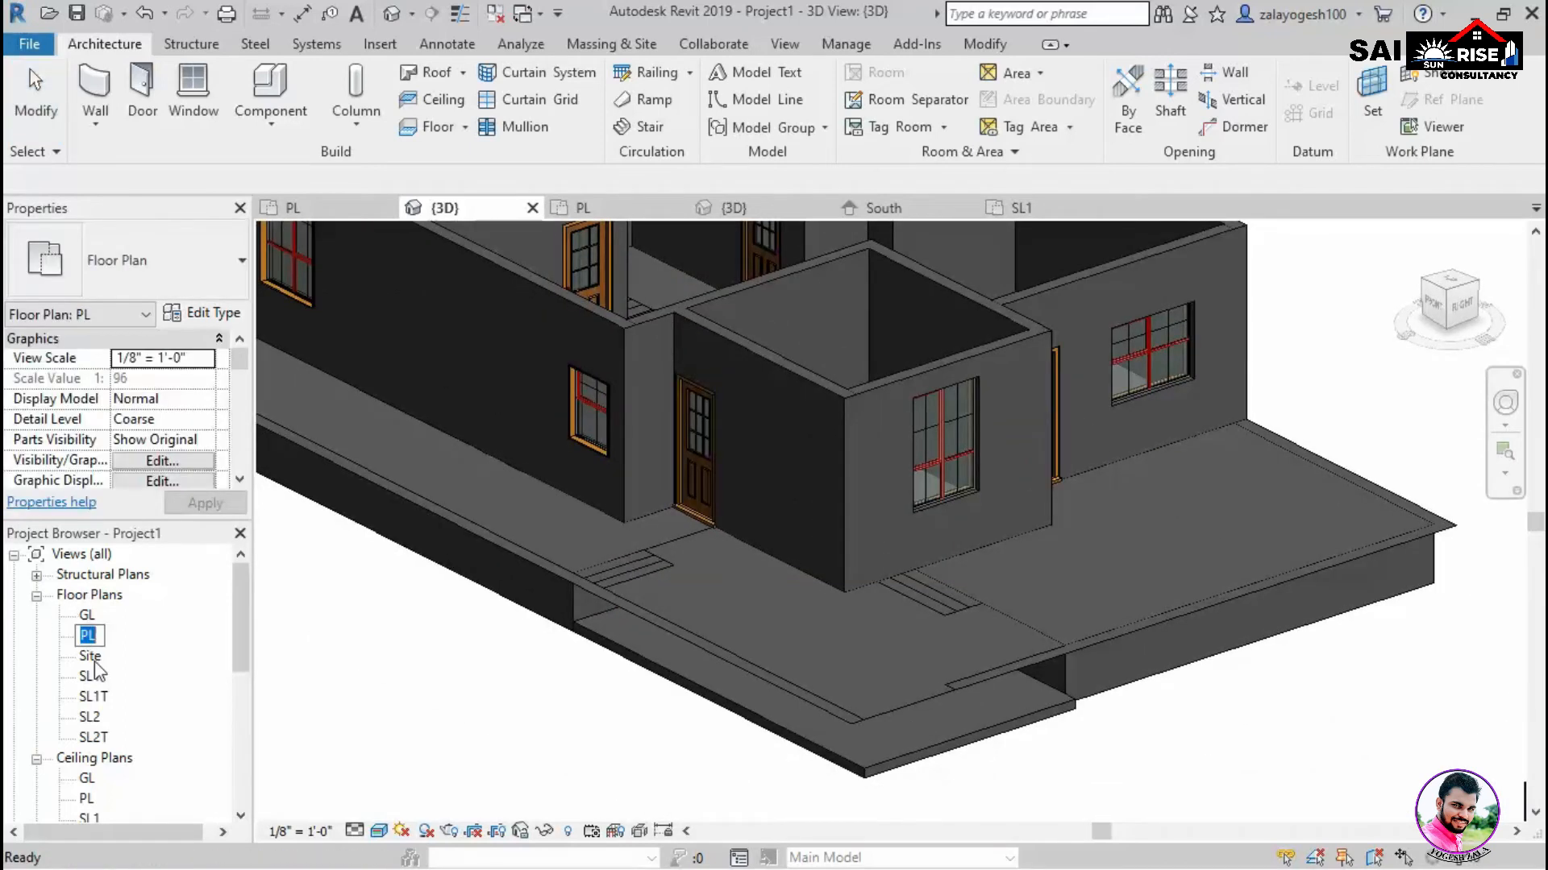
scroll(620, 630, down, 3)
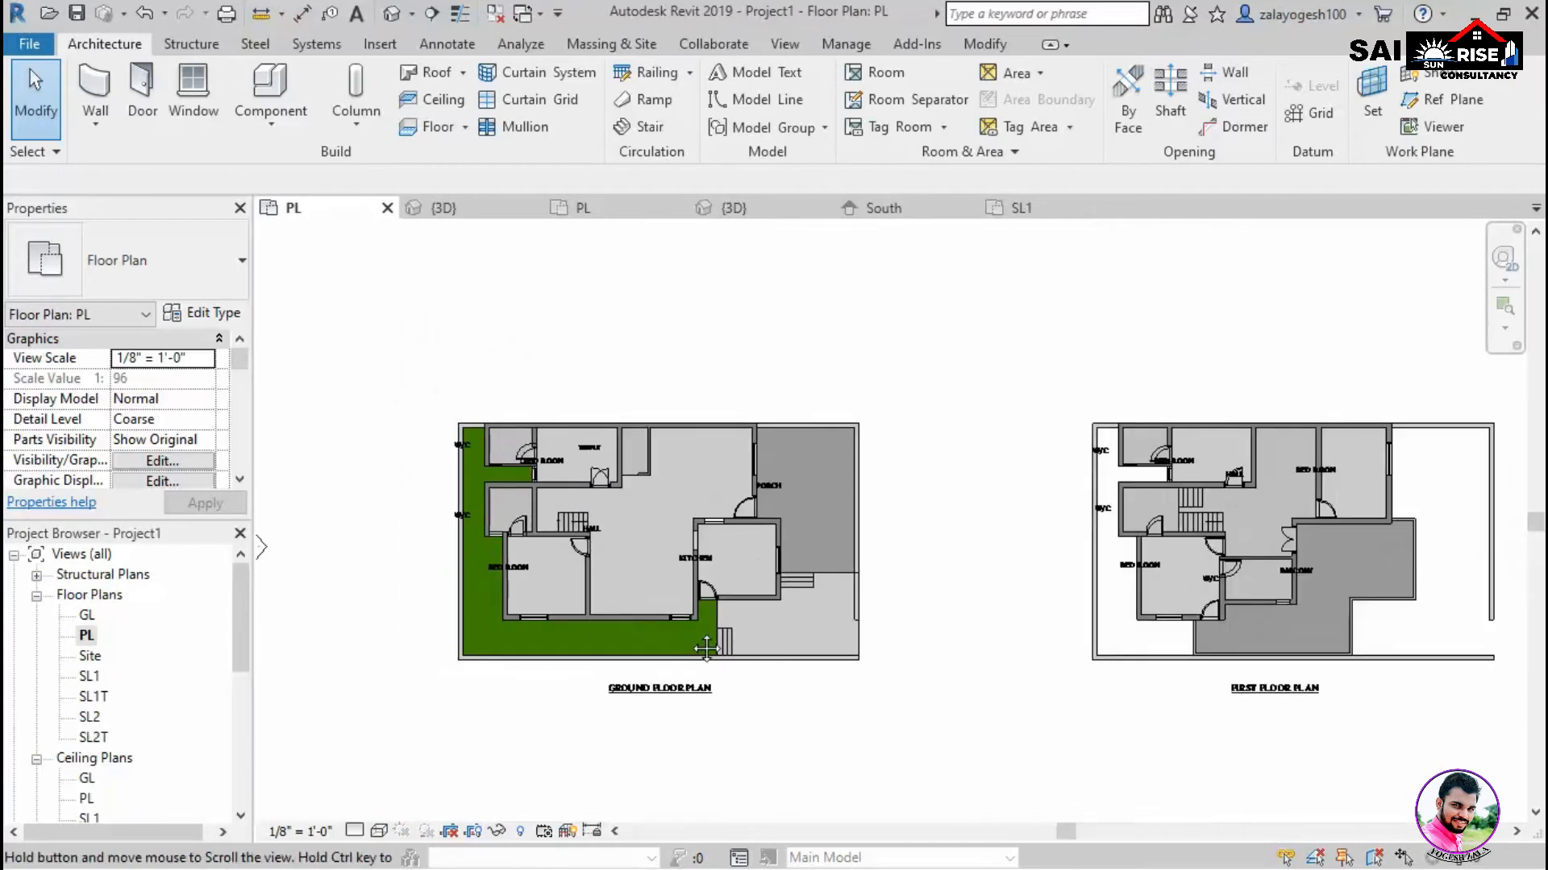
middle_drag(700, 636, 791, 601)
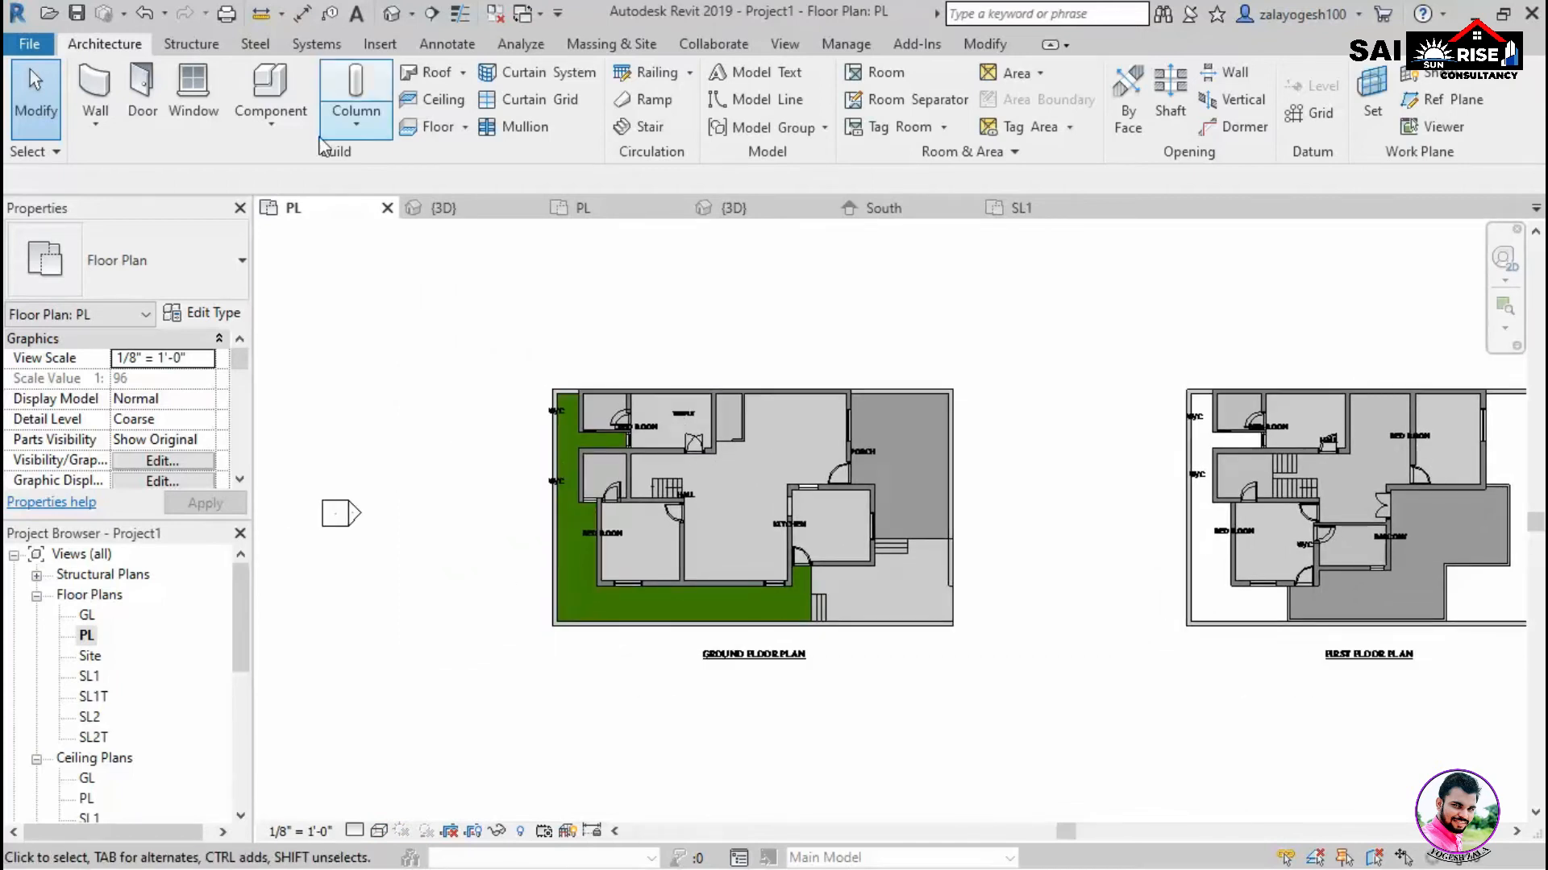
click(95, 122)
click(134, 172)
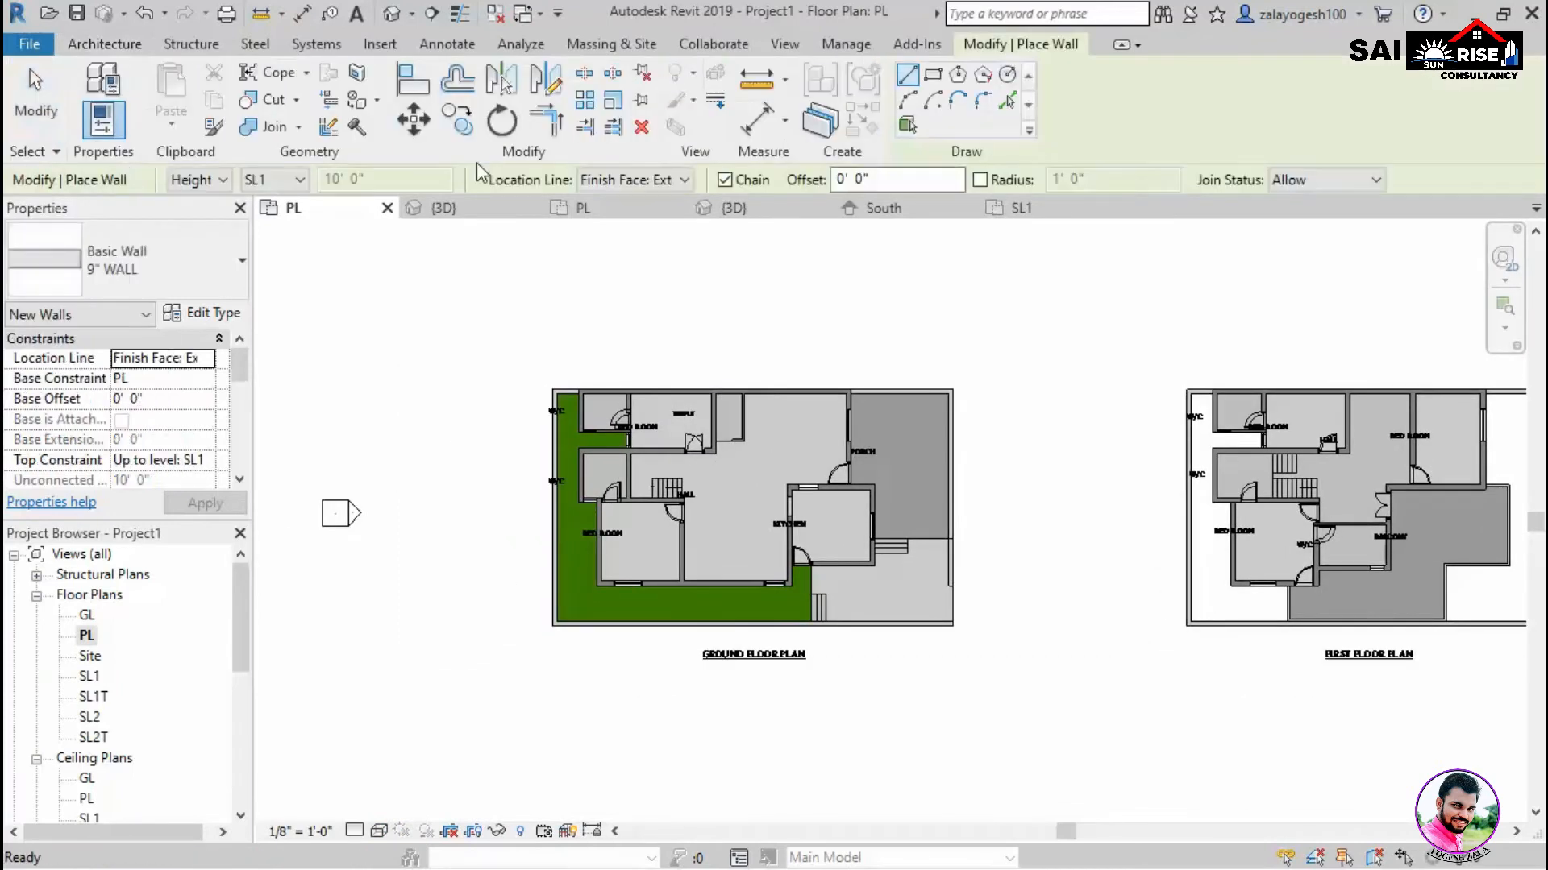
click(1008, 102)
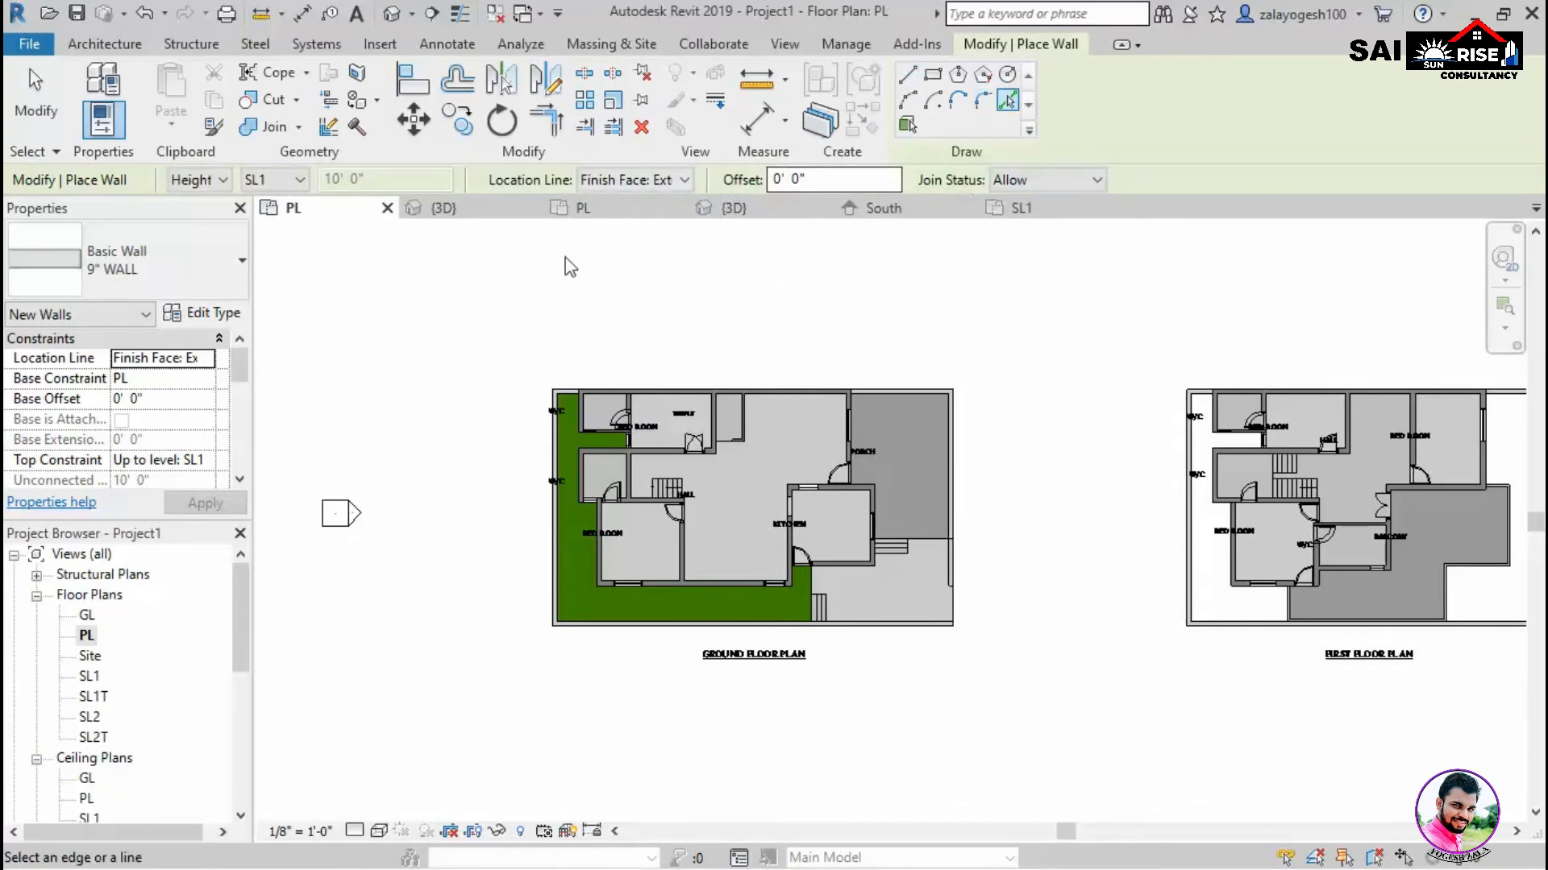
click(277, 180)
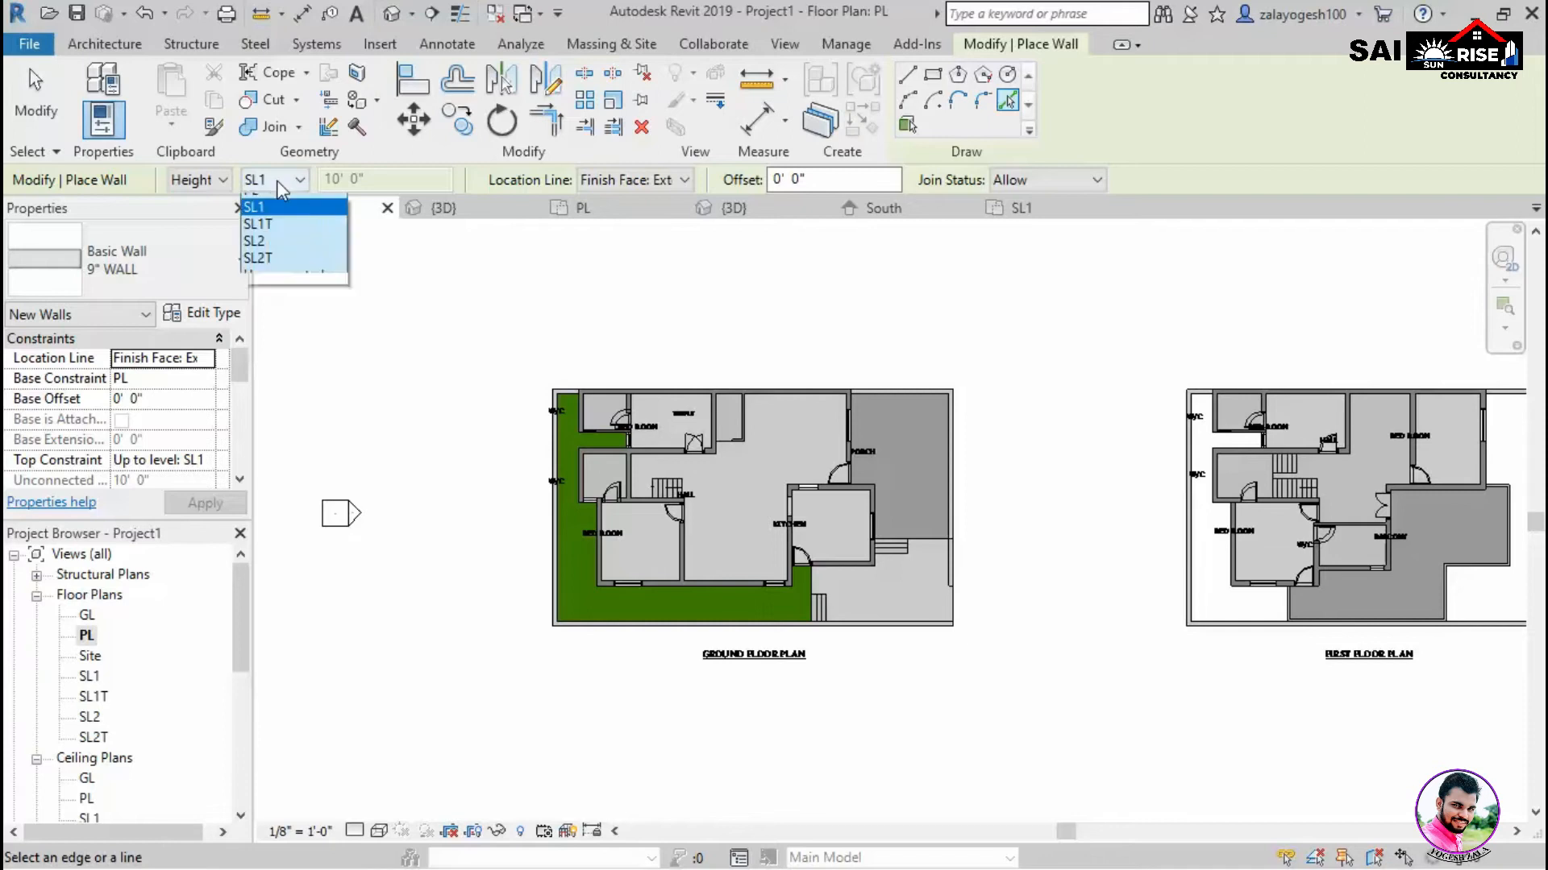
click(295, 304)
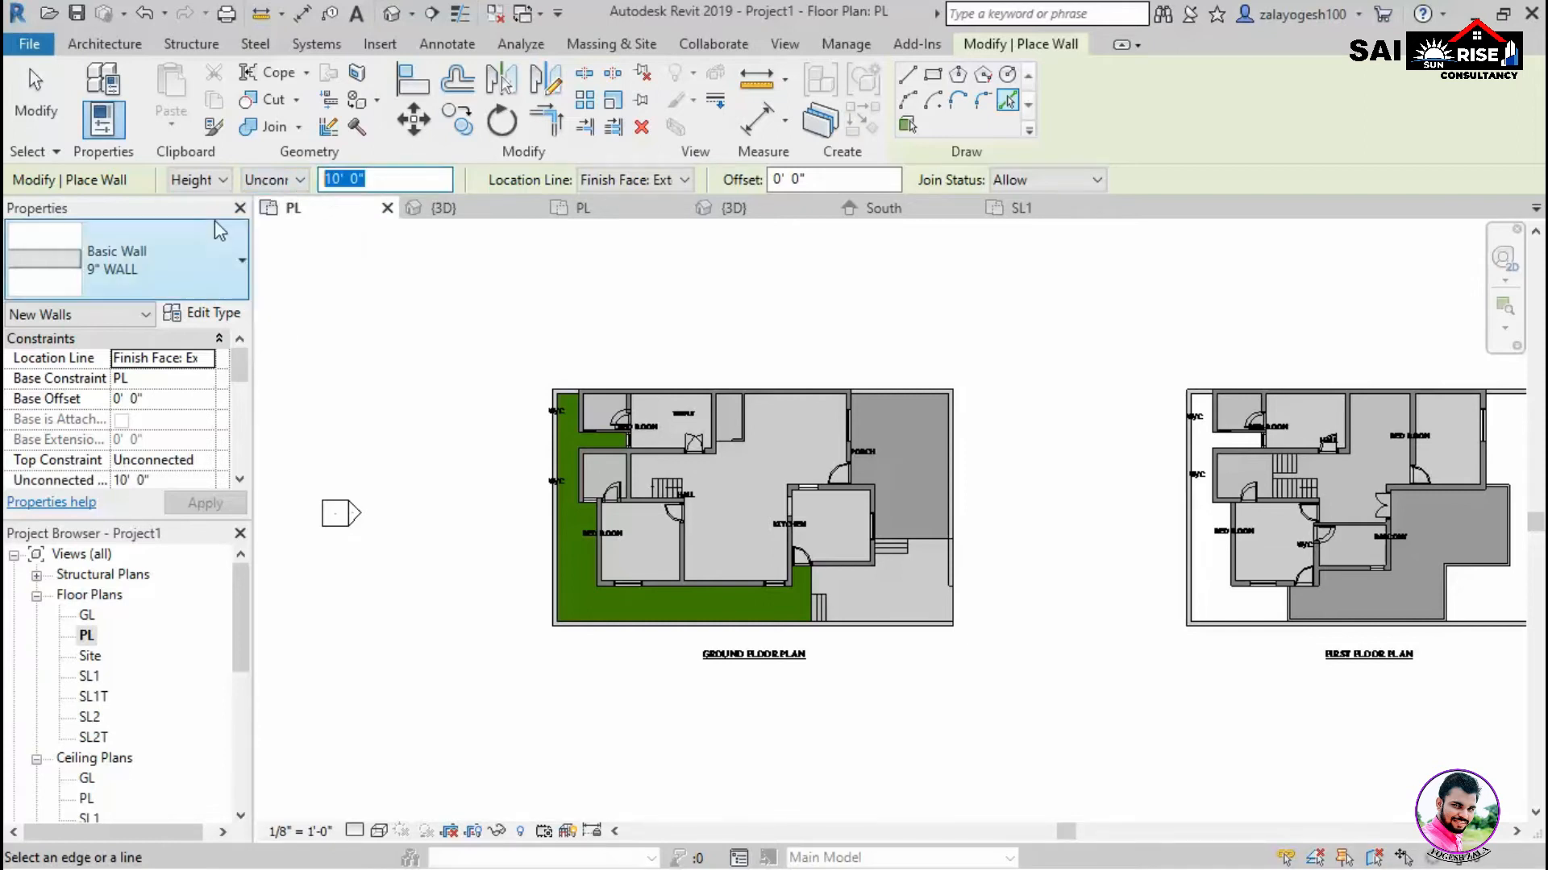
text(6)
key(Return)
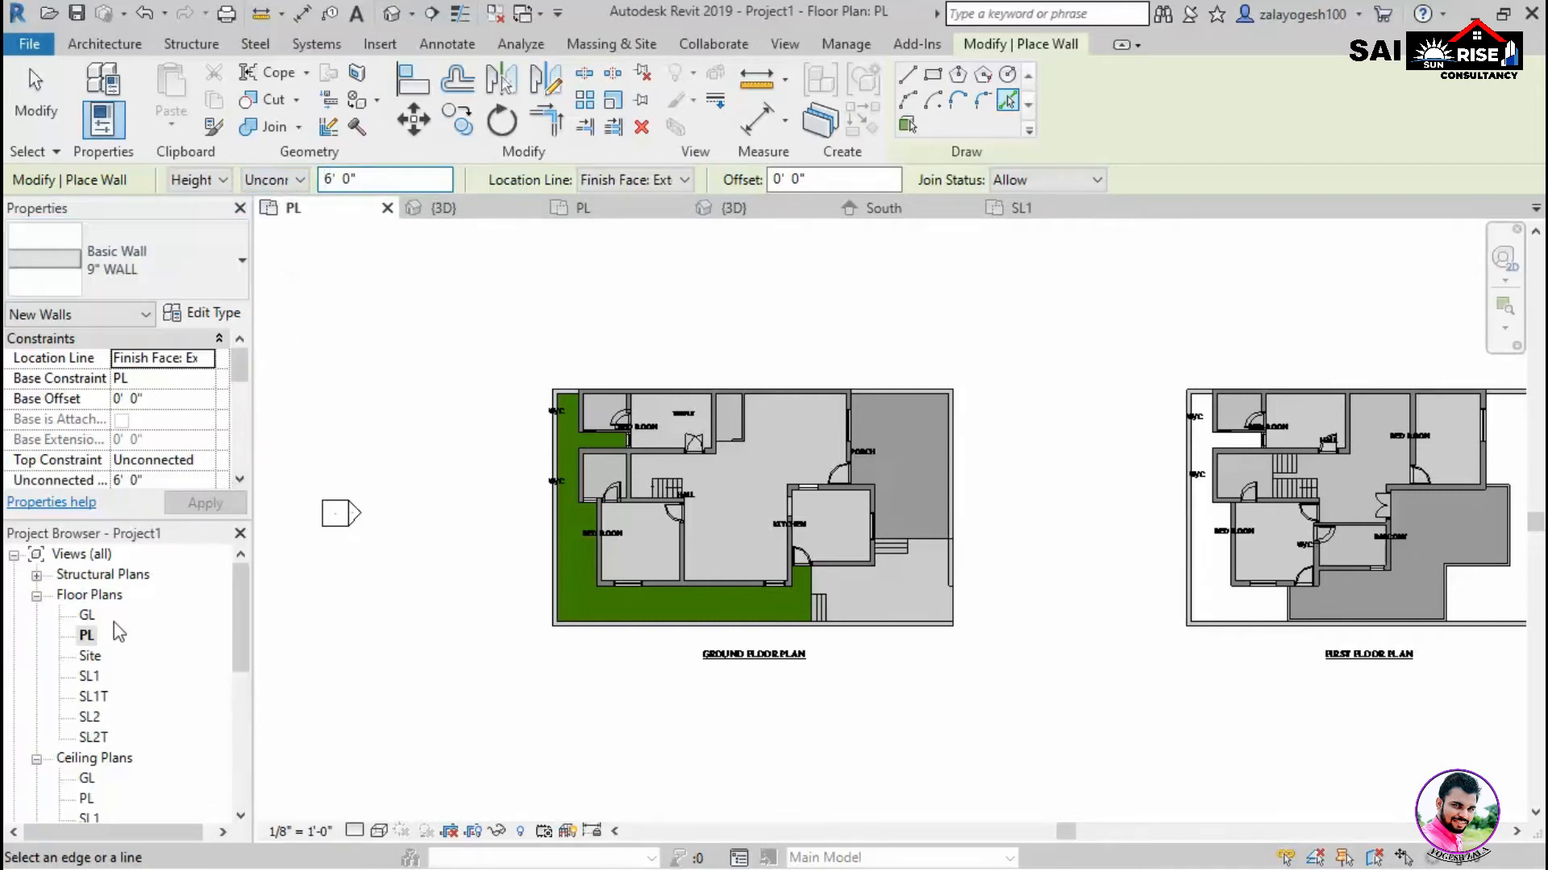
In the GL plan, place 6' high 9" WALL compound walls along the ground-floor plot's left and lower boundary lines by picking lines.
double_click(87, 615)
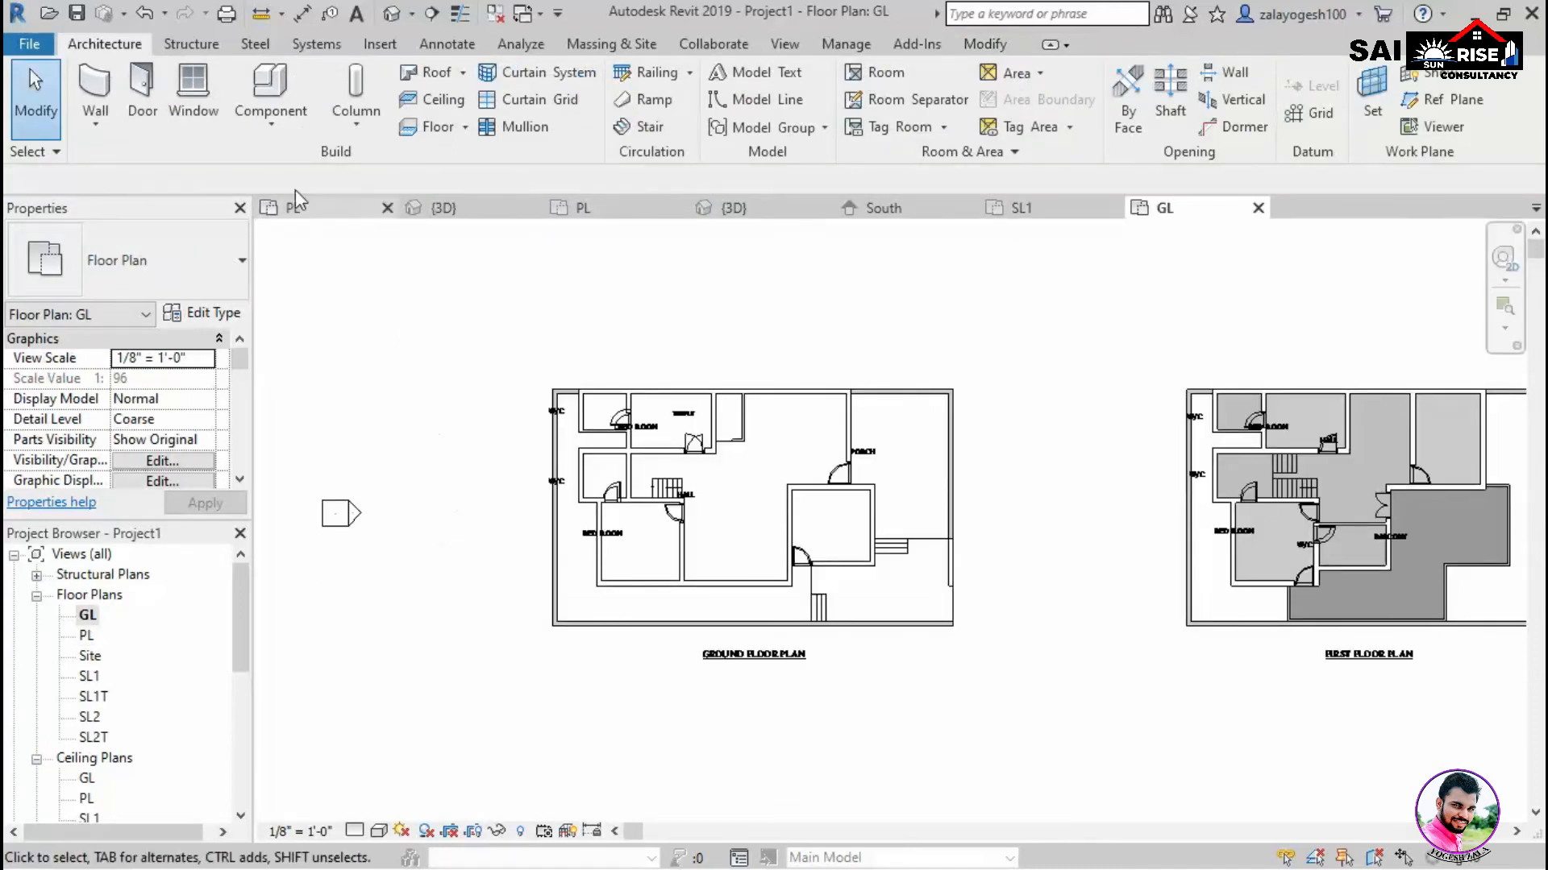
click(95, 125)
click(117, 159)
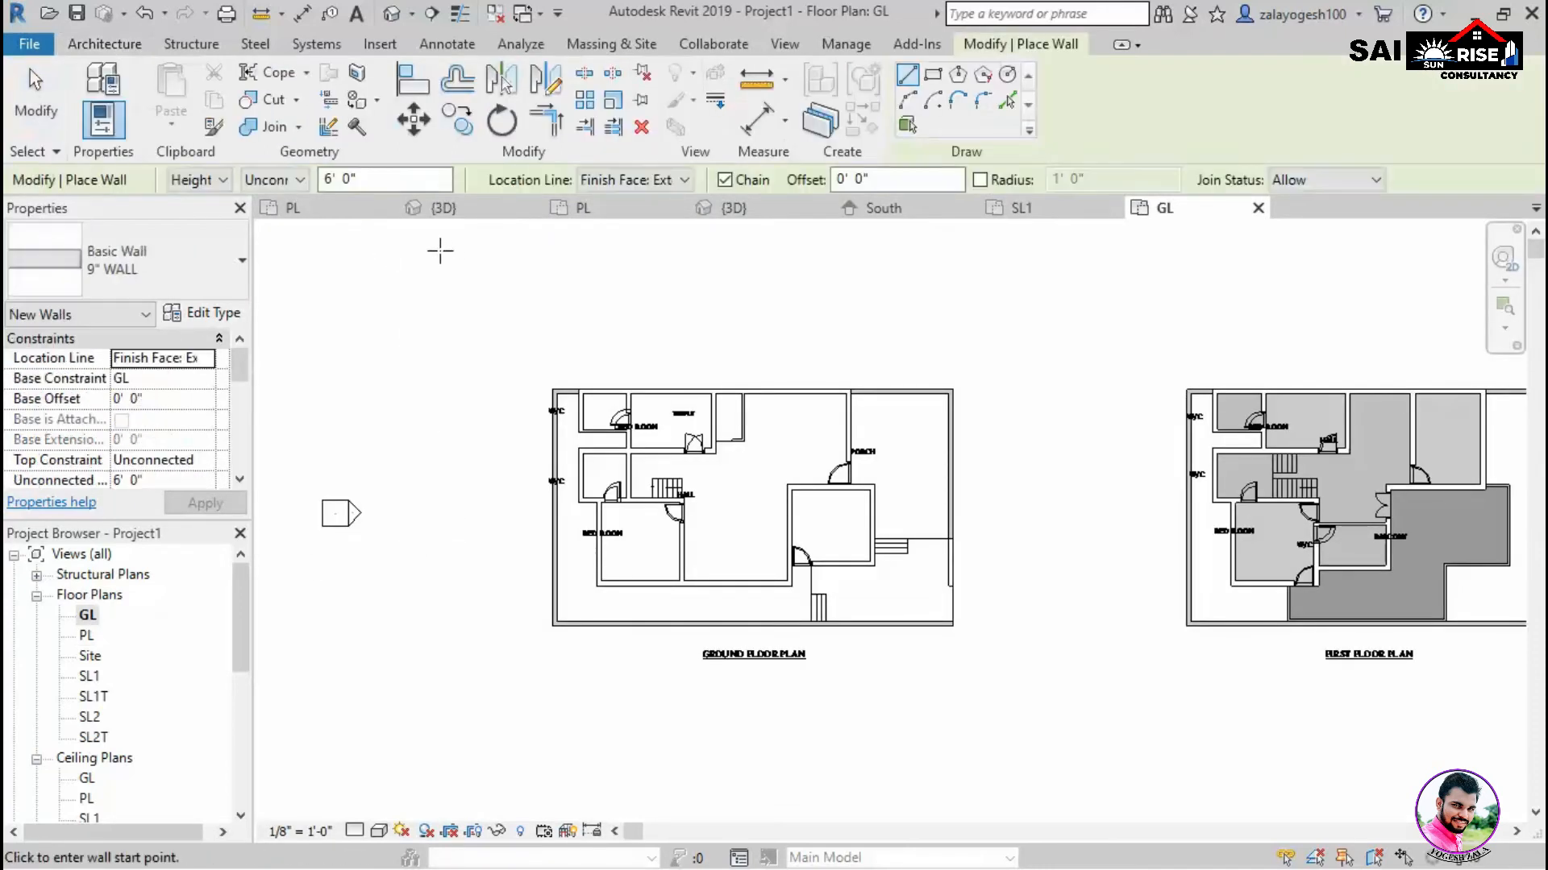
click(1007, 101)
scroll(578, 355, up, 5)
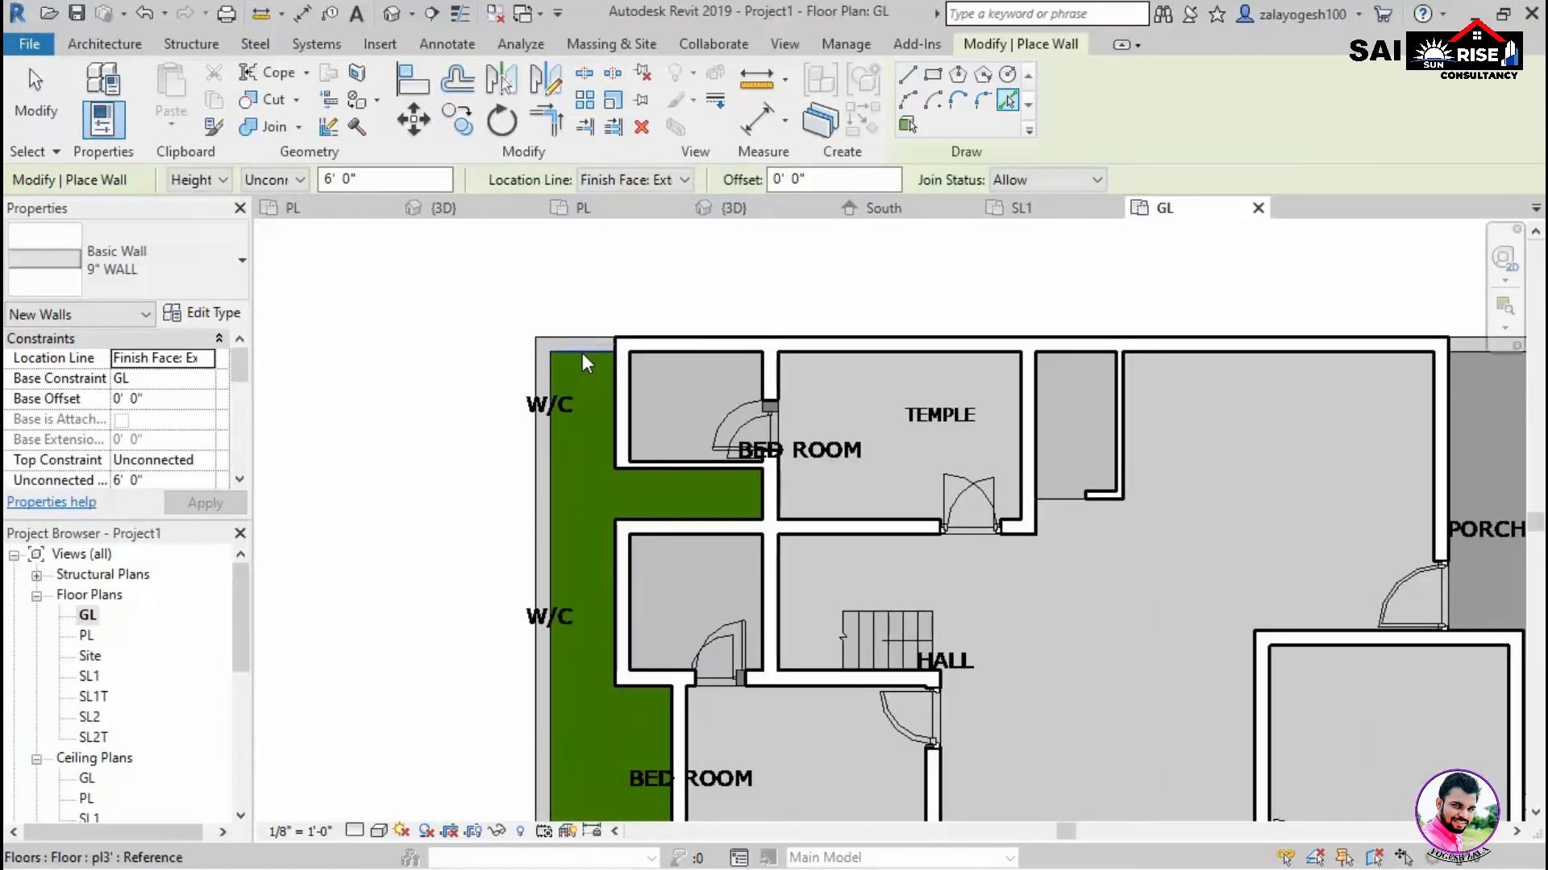
click(550, 375)
scroll(637, 681, down, 3)
click(637, 680)
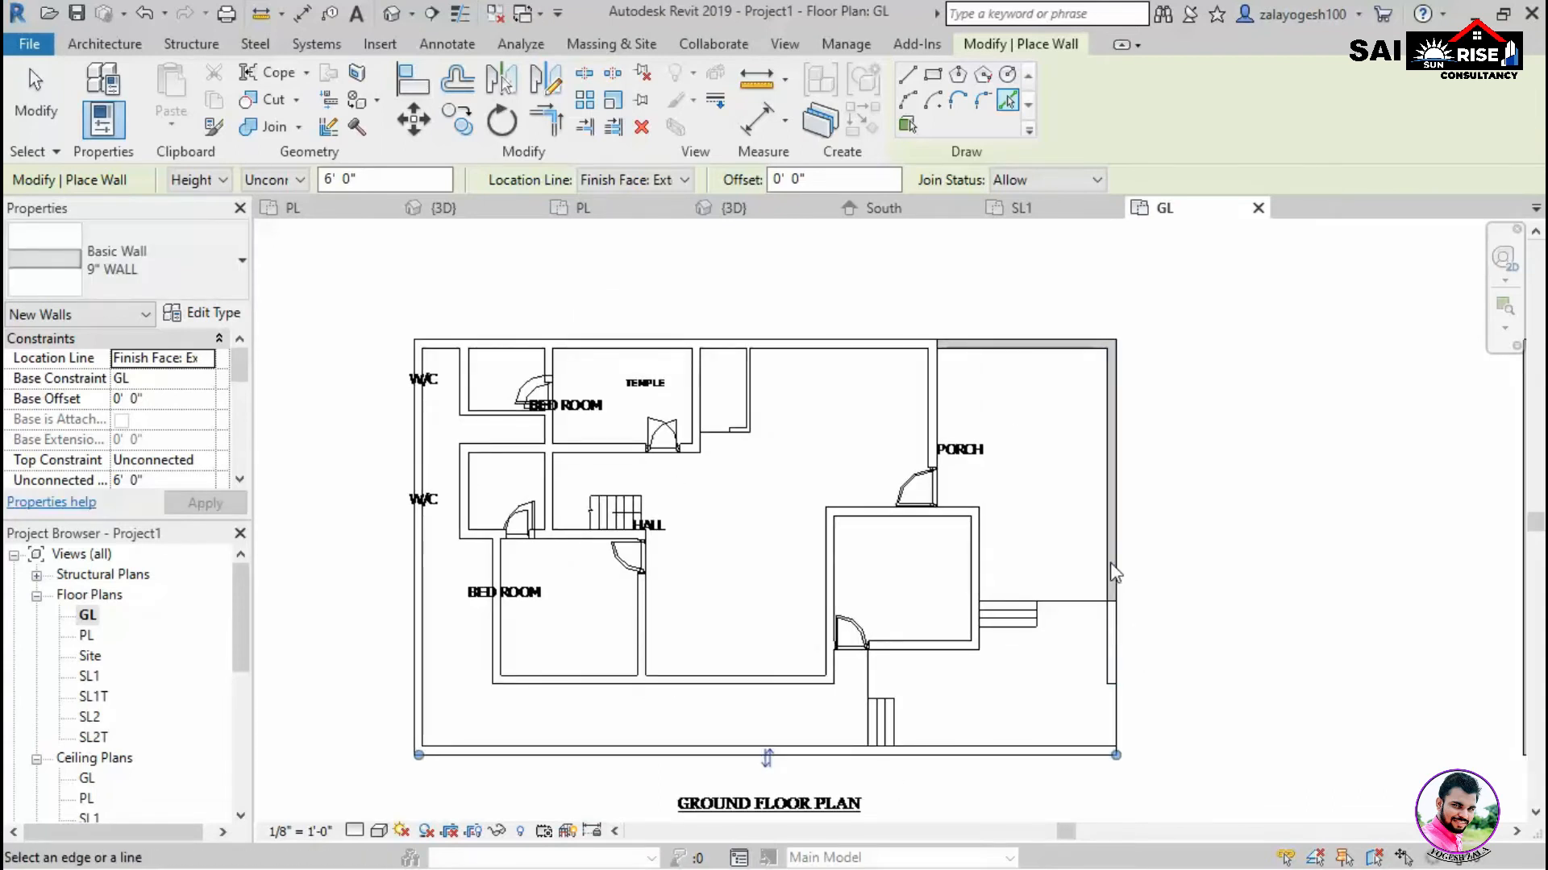
Add the compound walls along the porch's outer side and upper edge, and finish wall placement in the 3D view.
click(1115, 516)
scroll(1014, 341, up, 2)
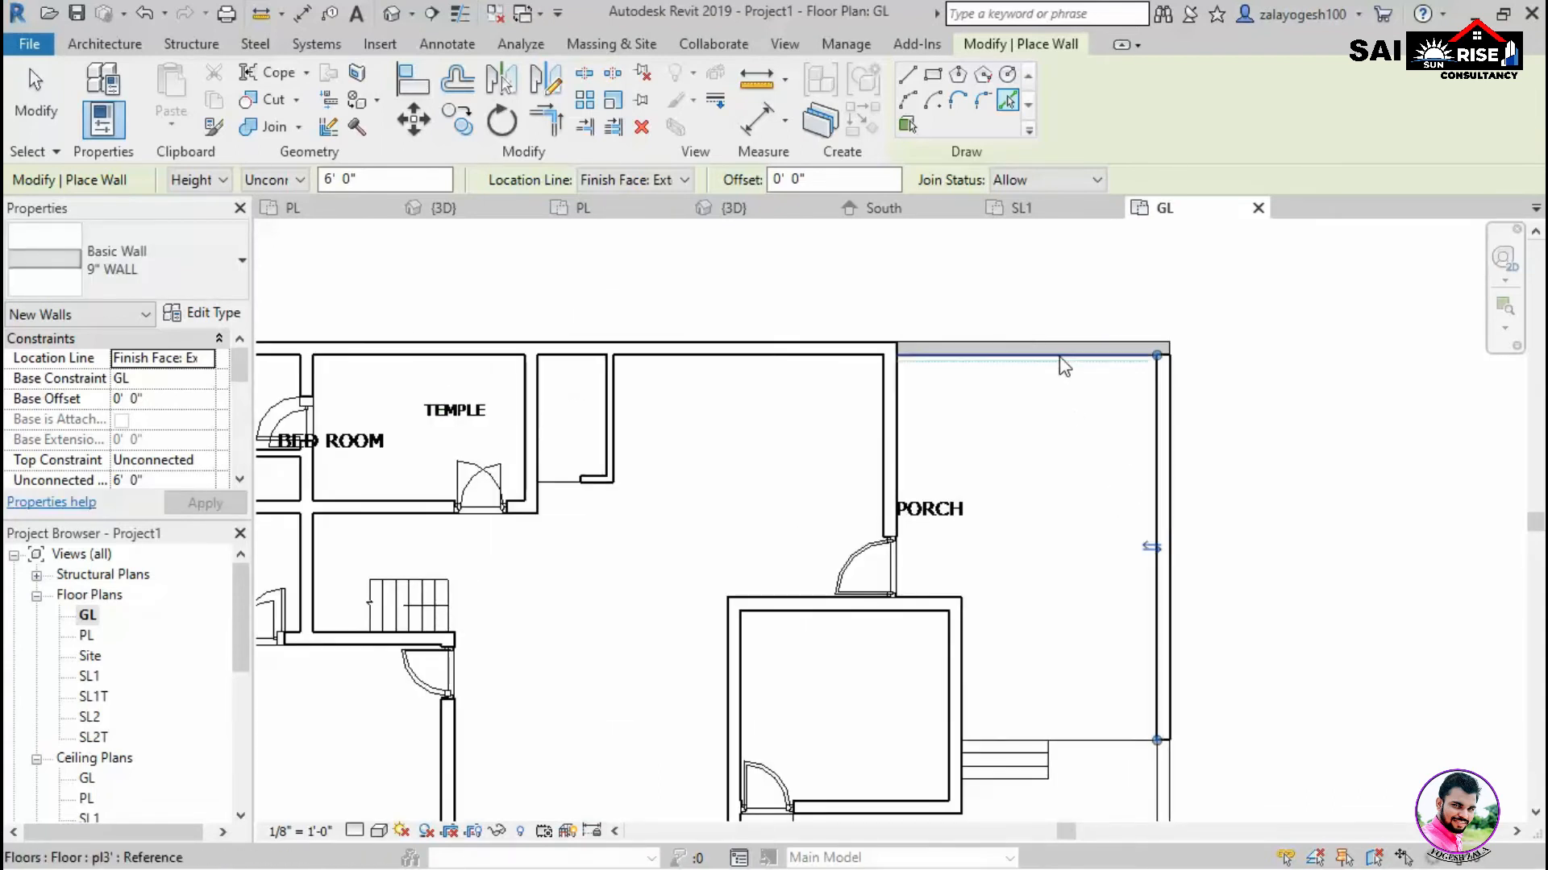
click(1061, 359)
scroll(948, 442, down, 5)
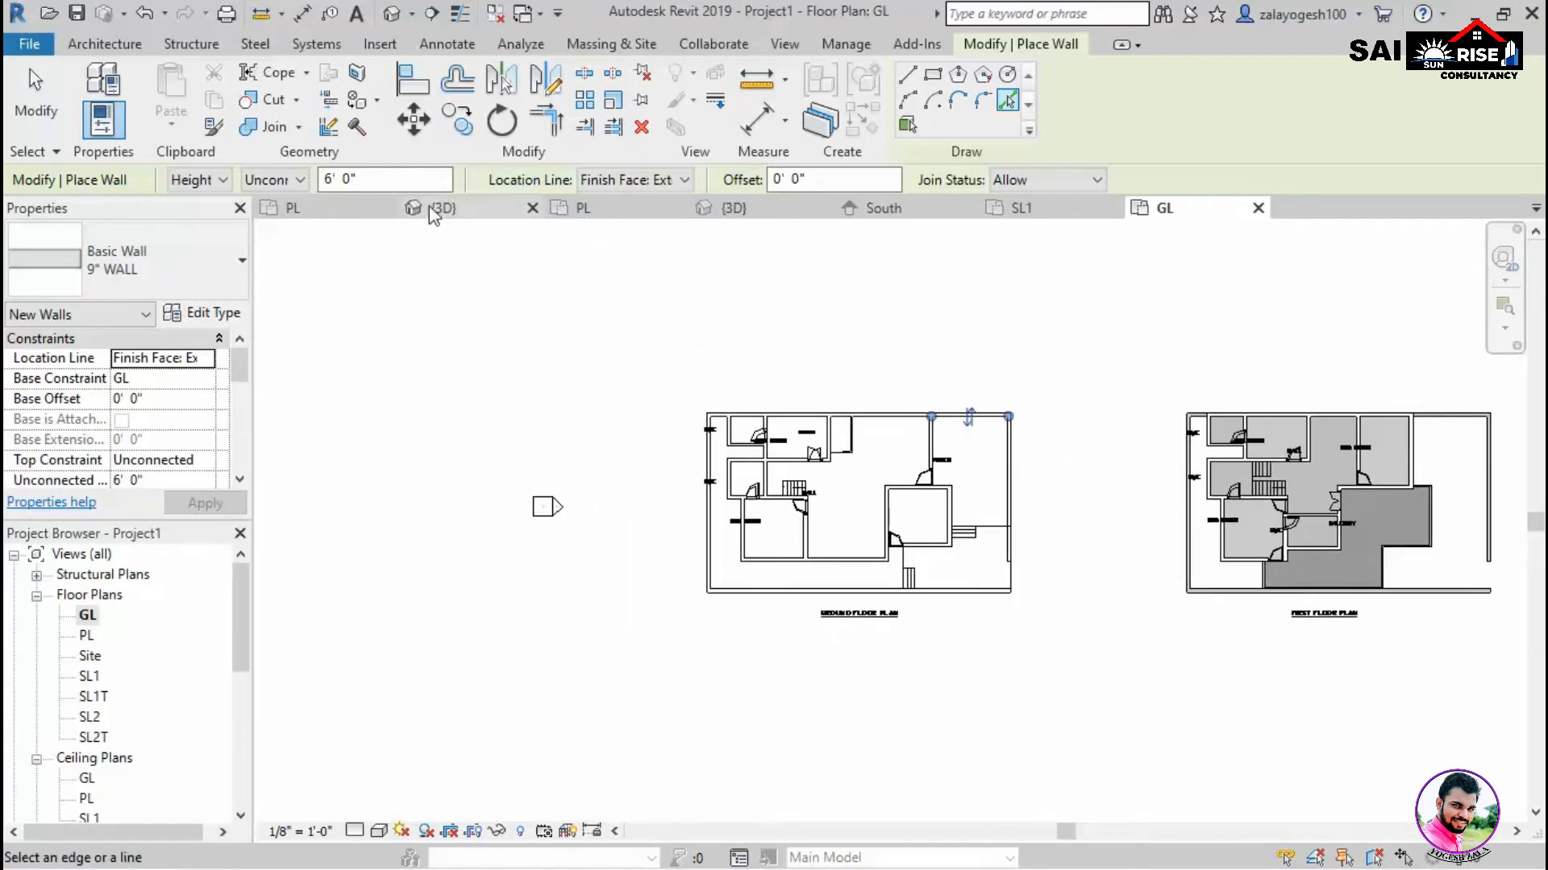
click(435, 208)
scroll(1171, 728, down, 3)
scroll(1170, 727, up, 1)
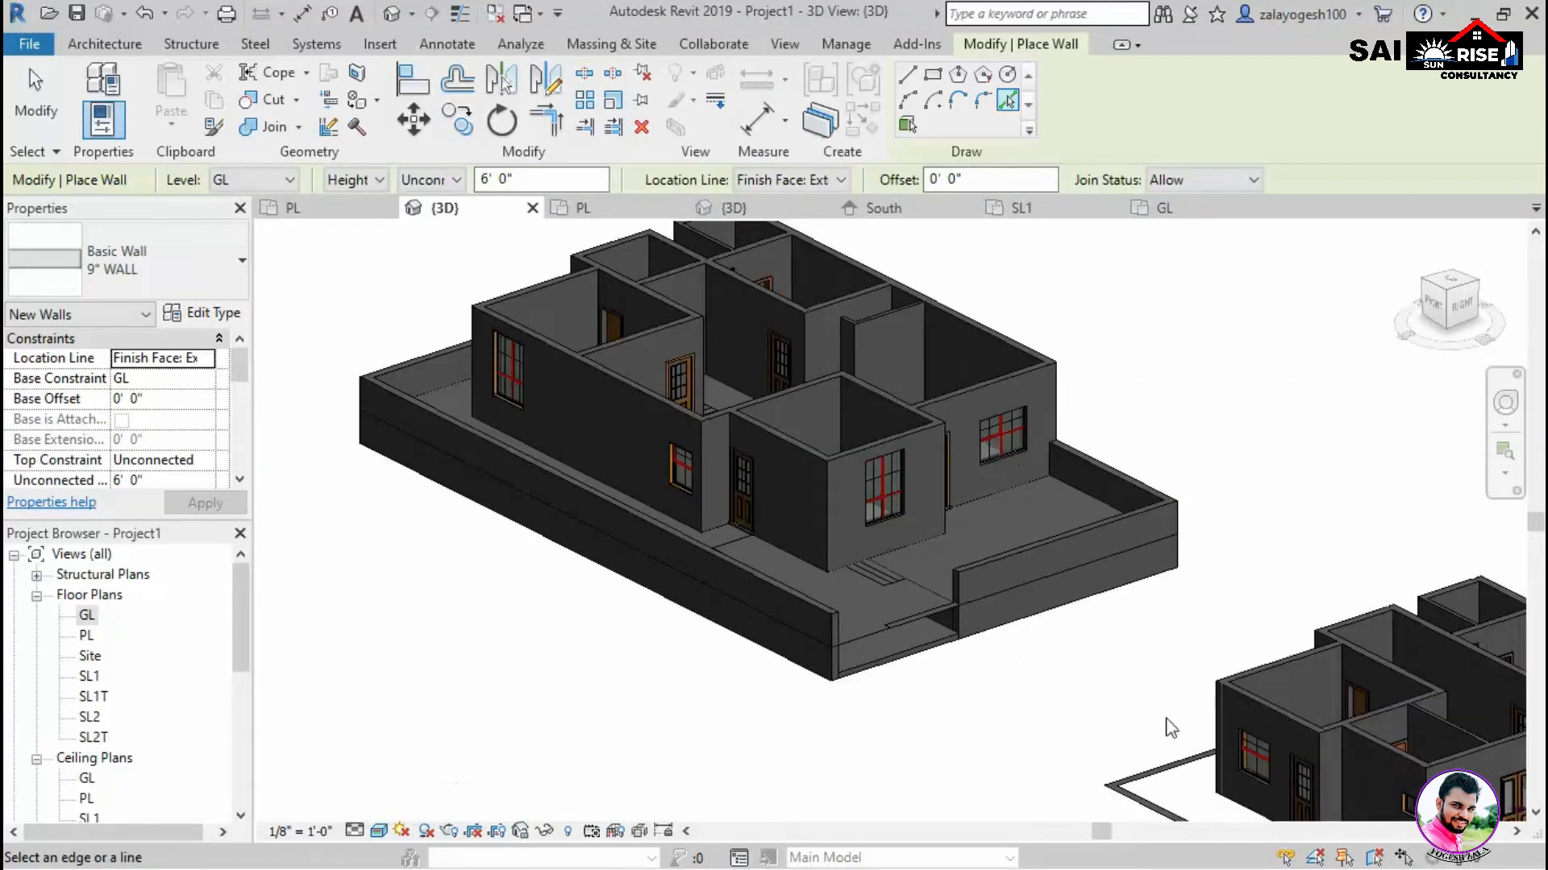
key(Escape)
key(Escape)
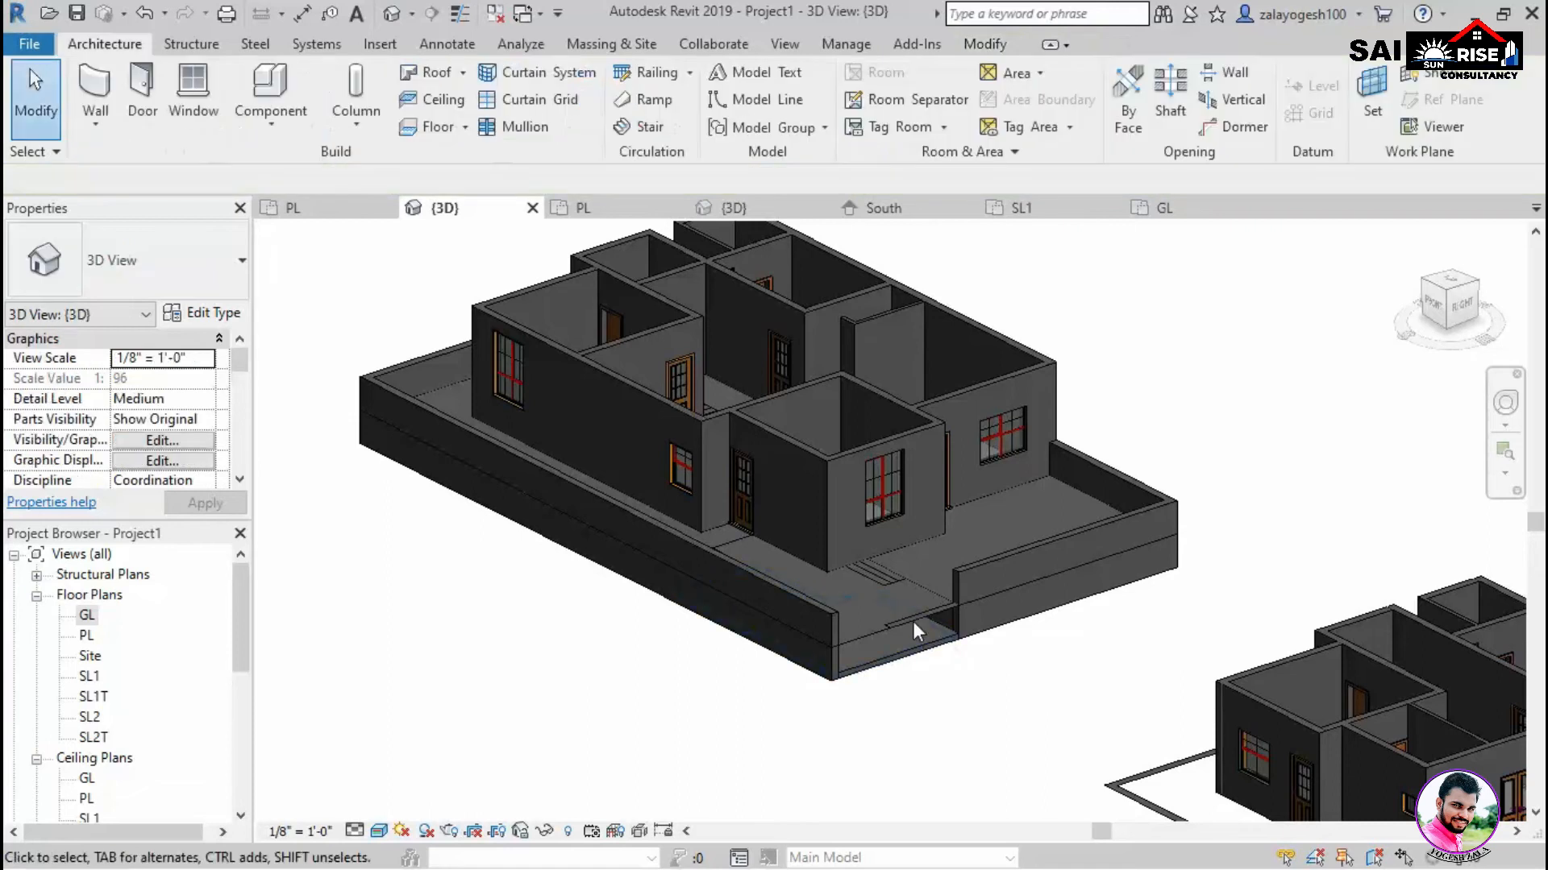
Temporarily hide the 2D AutoCAD.dwg import in the 3D view and inspect the compound walls and lowered slab.
click(912, 619)
click(545, 831)
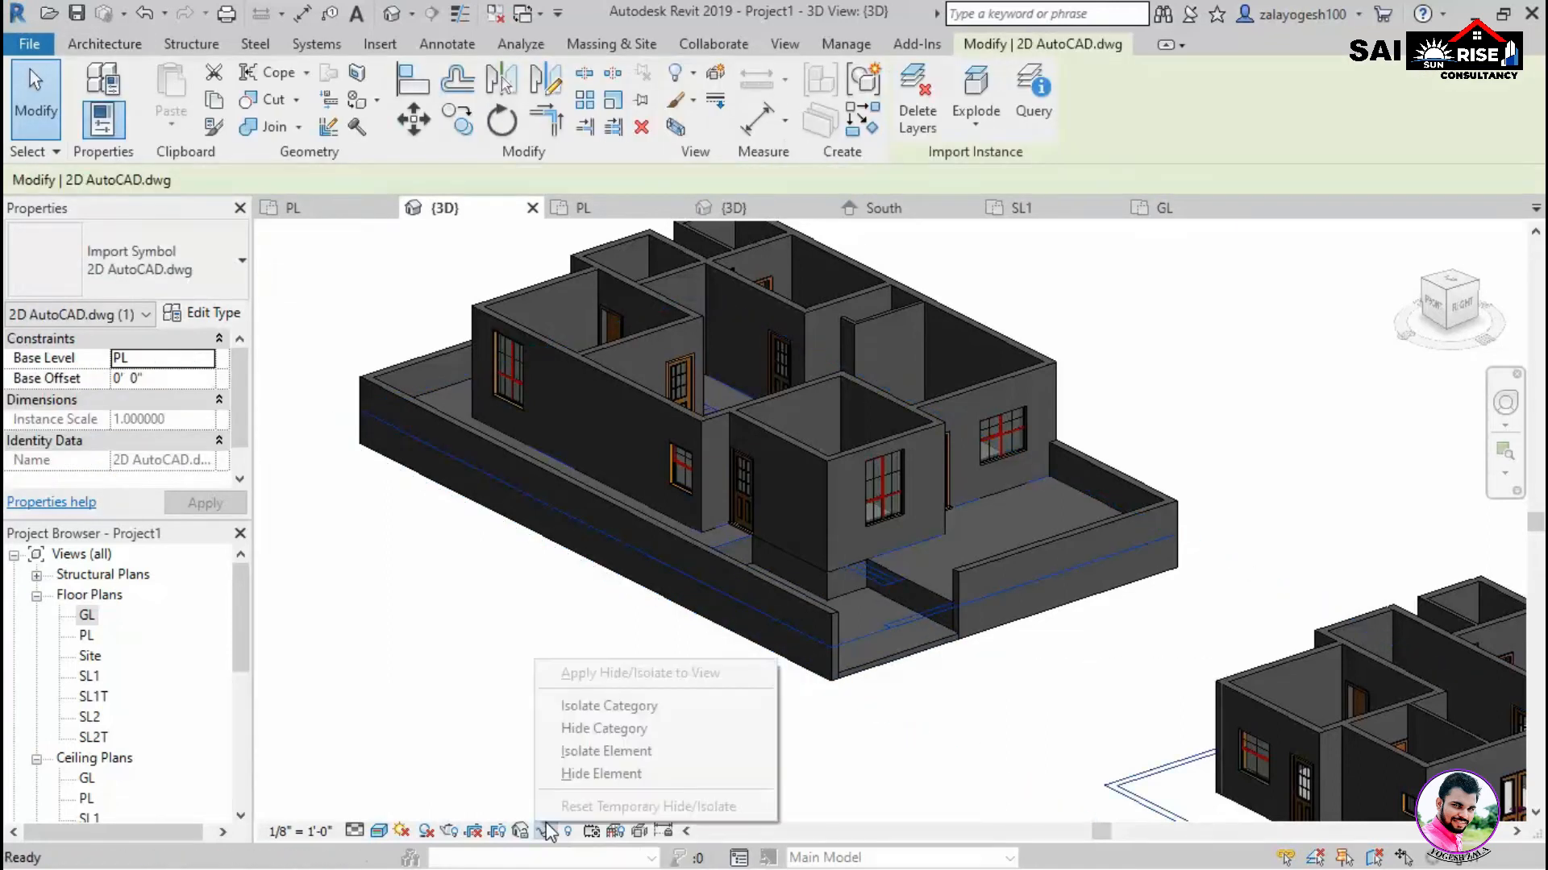
click(577, 774)
scroll(626, 715, down, 2)
shift+middle_drag(645, 677, 770, 496)
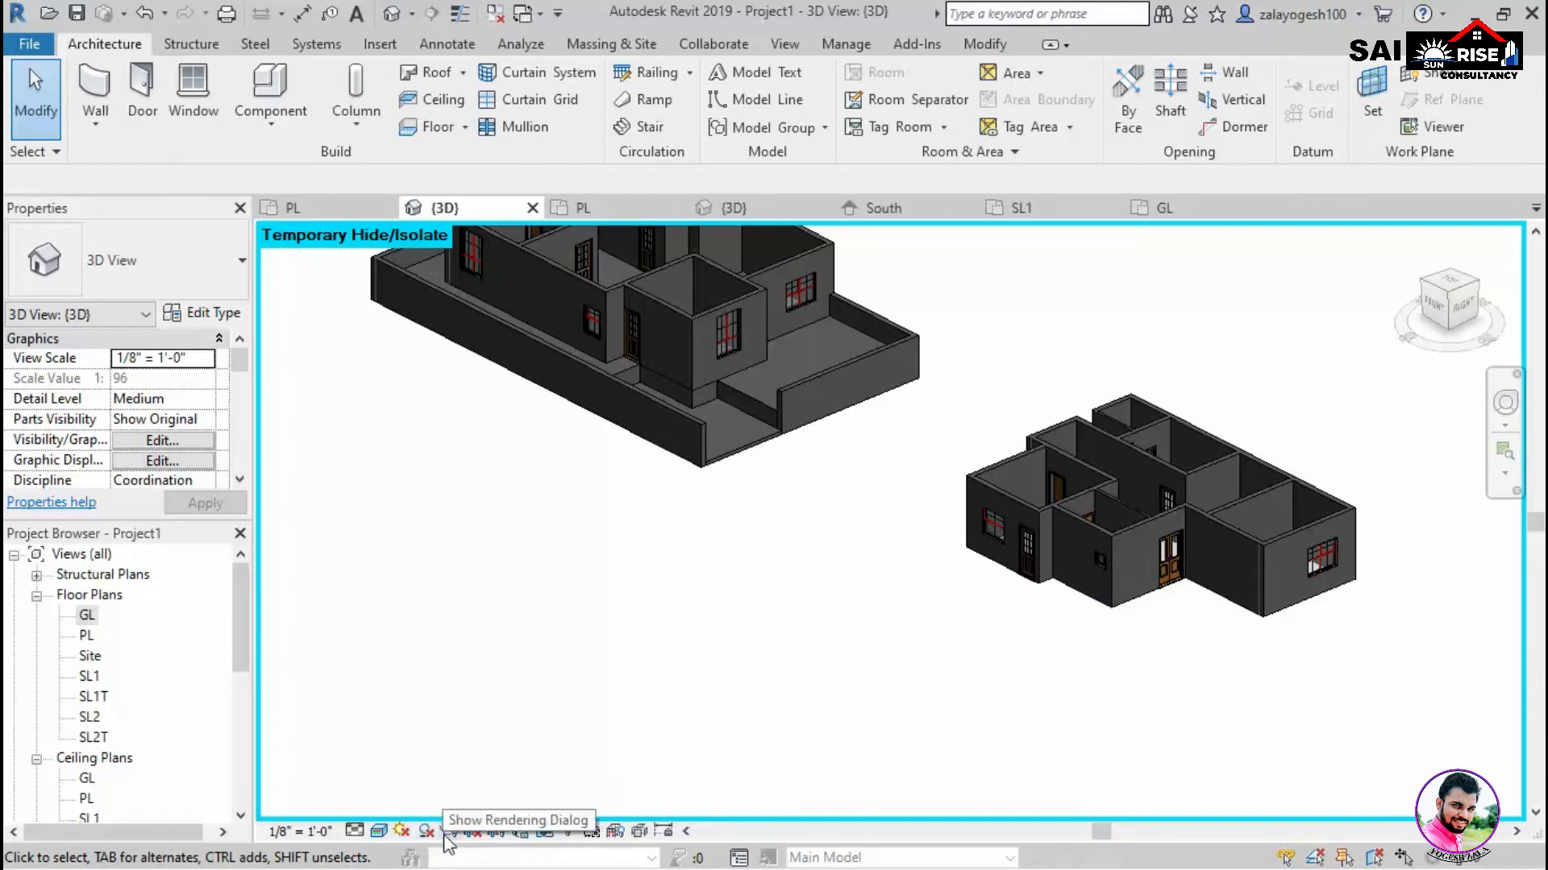
Reset the temporary hide so the CAD import is shown again, and view both house models from the front.
click(545, 831)
click(661, 802)
scroll(853, 663, down, 2)
shift+middle_drag(790, 679, 1173, 520)
middle_drag(1302, 371, 1201, 443)
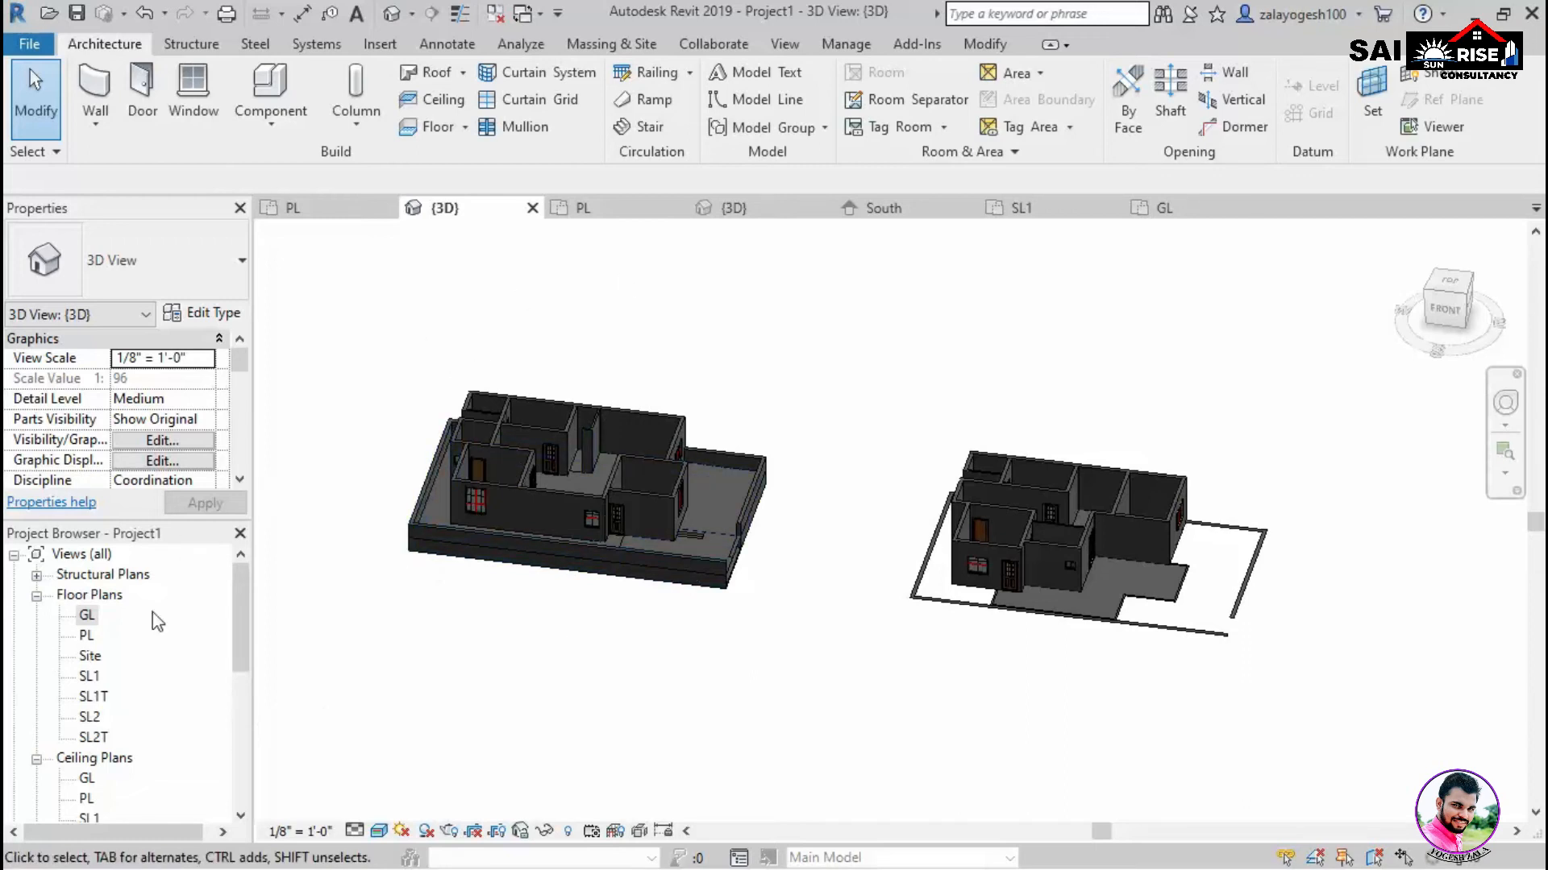
In the PL plan, start a pl6" architectural floor and pick boundary lines along the first-floor plan's upper wall and upper-left outer wall.
double_click(86, 636)
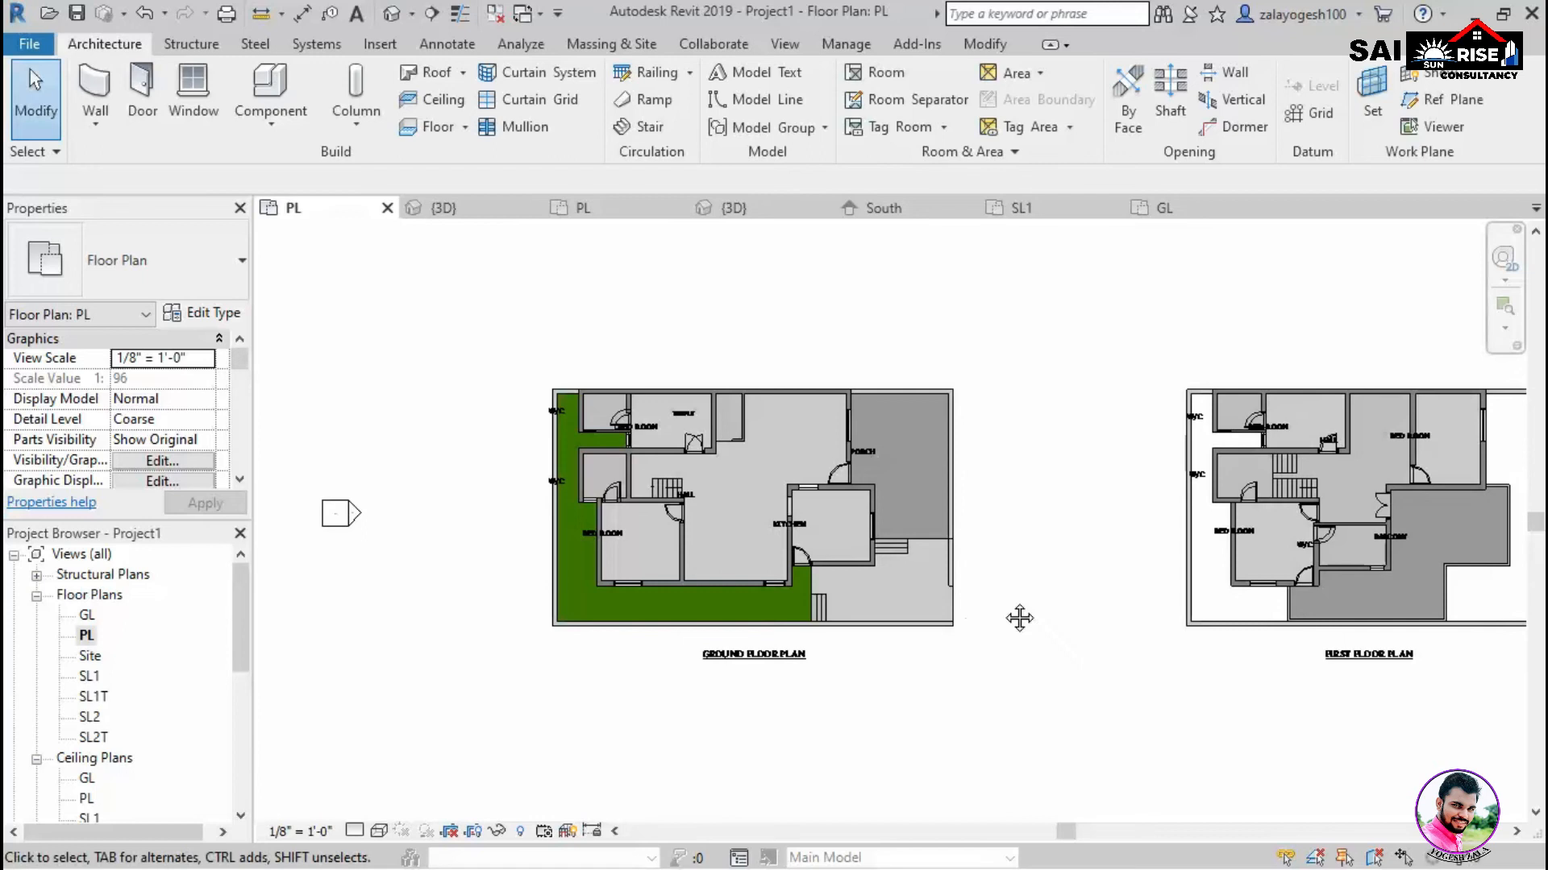
click(464, 126)
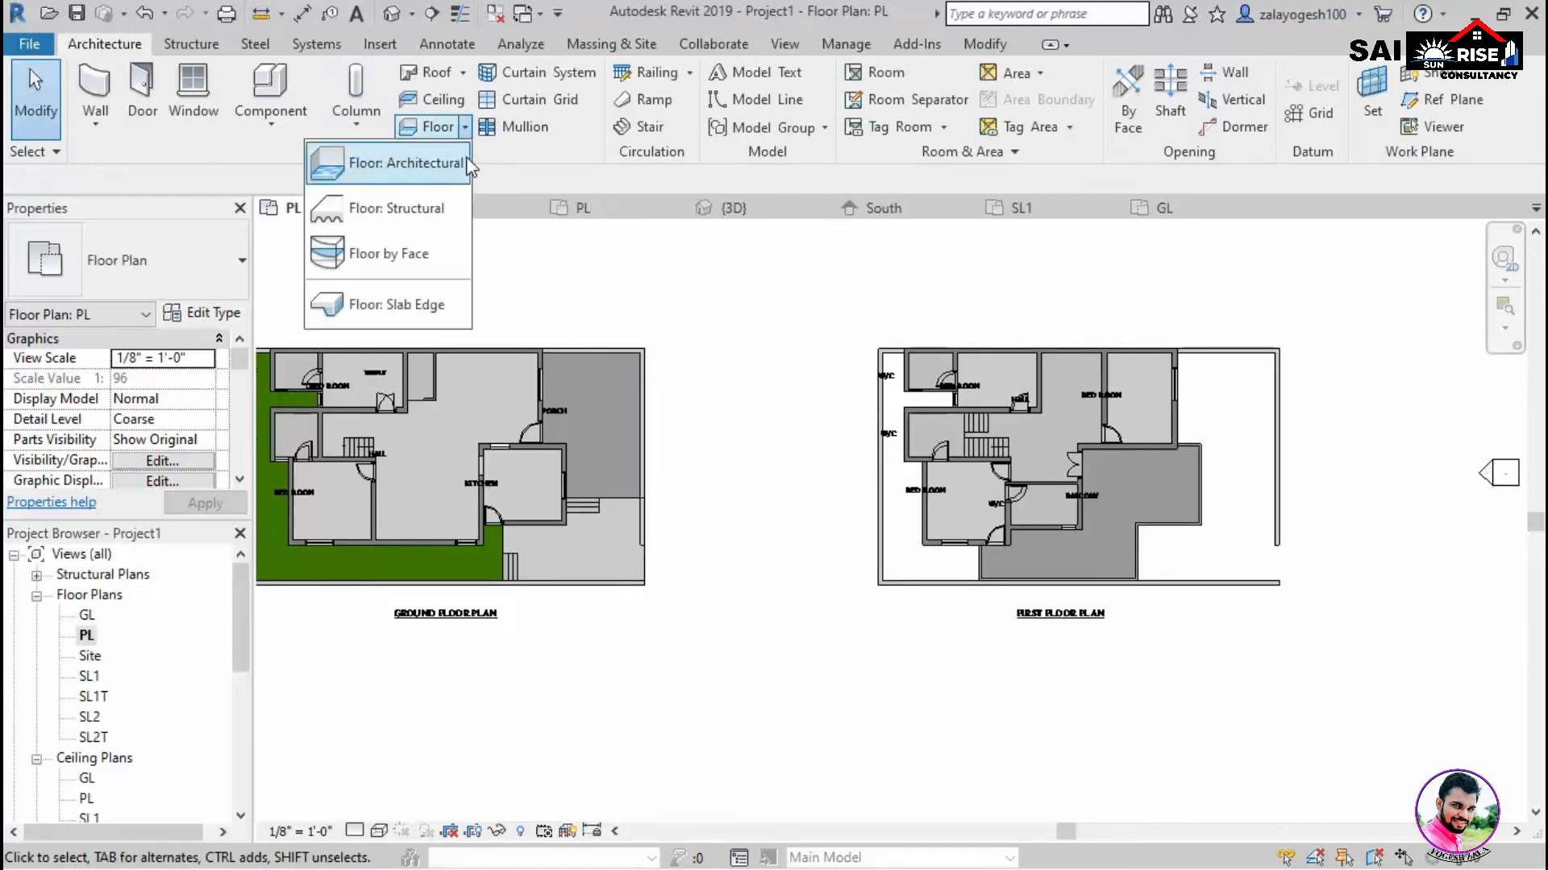
click(472, 148)
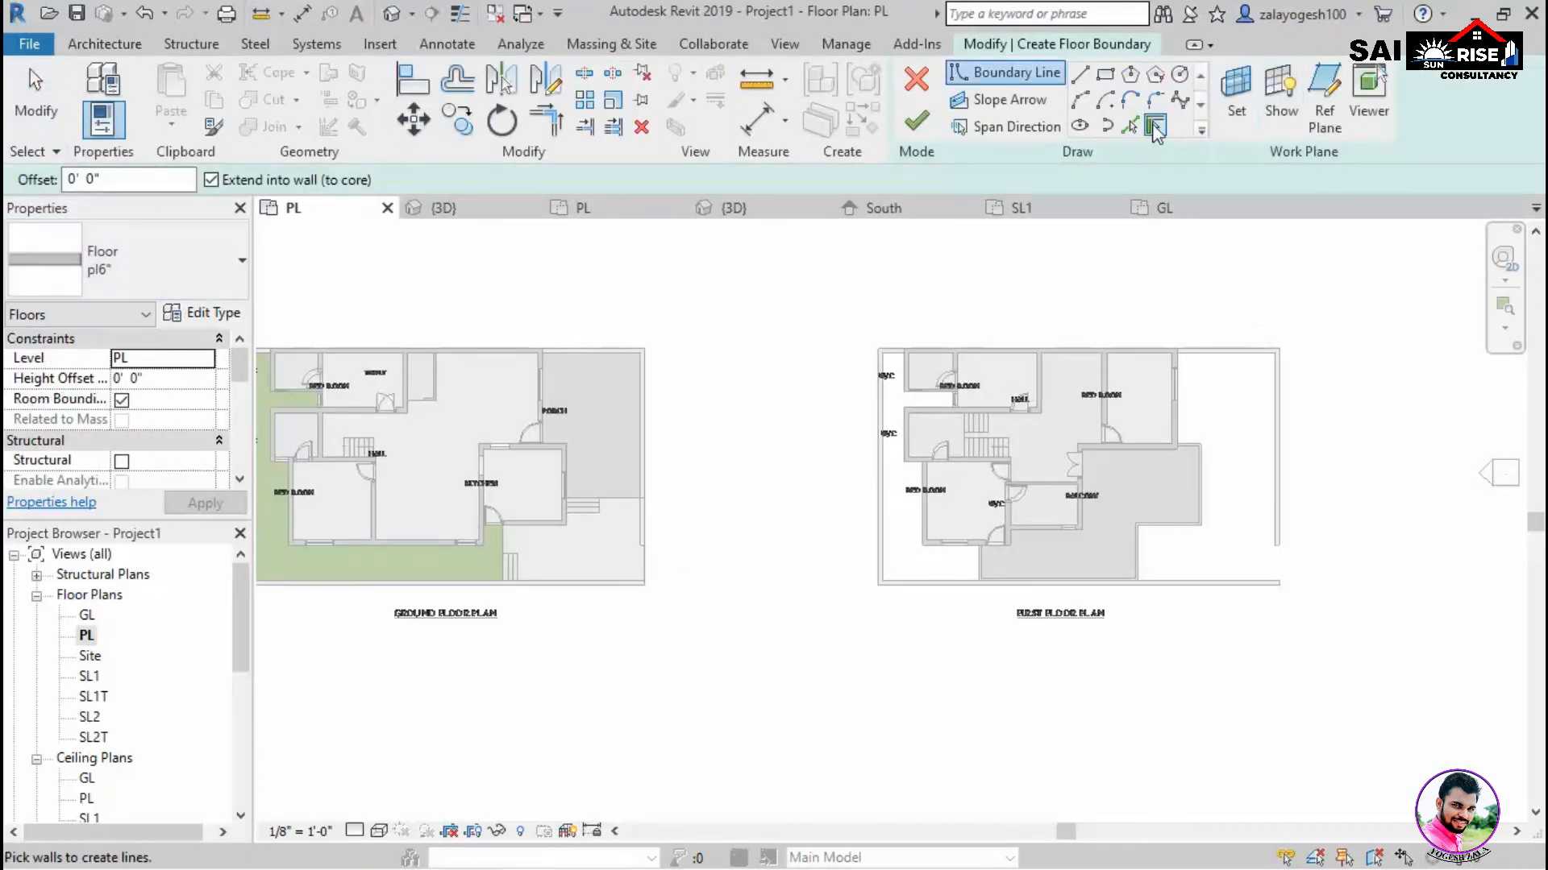
click(1130, 125)
scroll(1144, 363, up, 3)
middle_drag(1094, 366, 1113, 425)
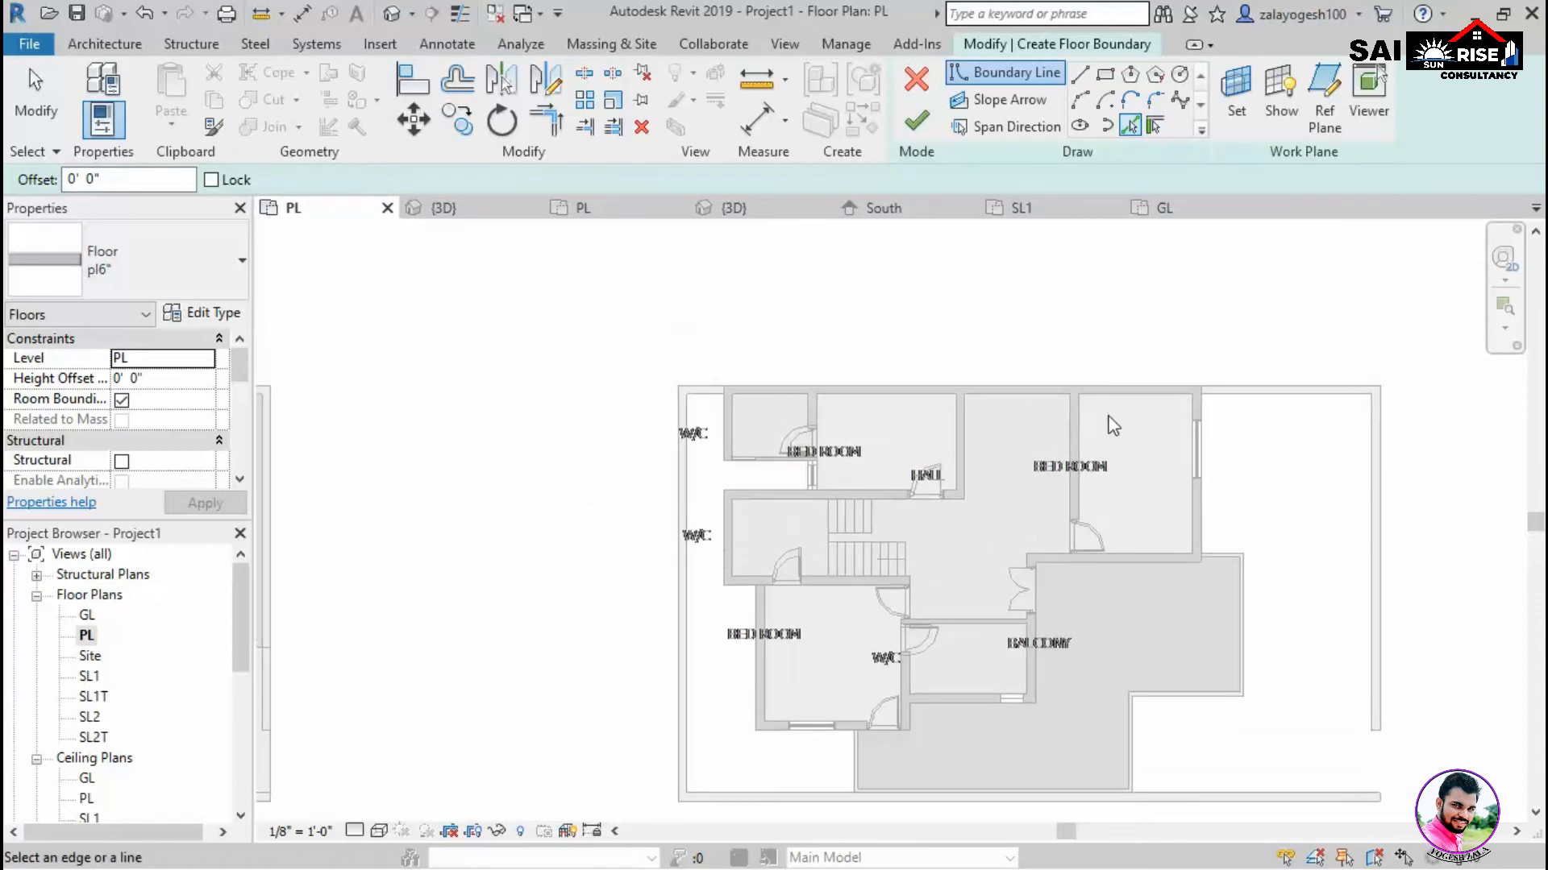
scroll(1113, 395, up, 1)
click(1119, 381)
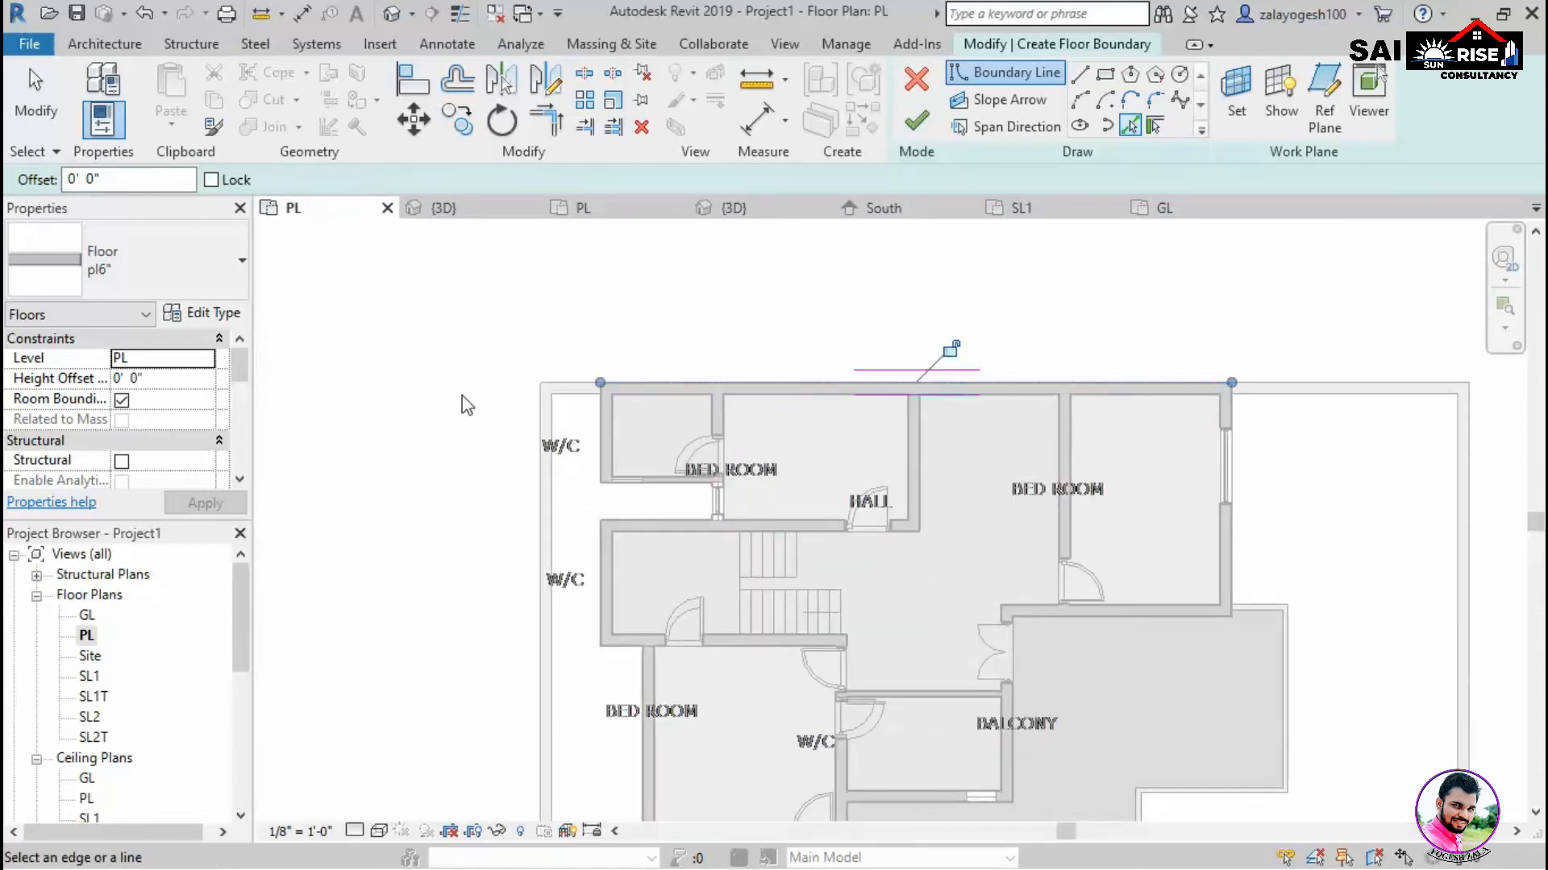
scroll(475, 399, up, 2)
scroll(806, 564, up, 1)
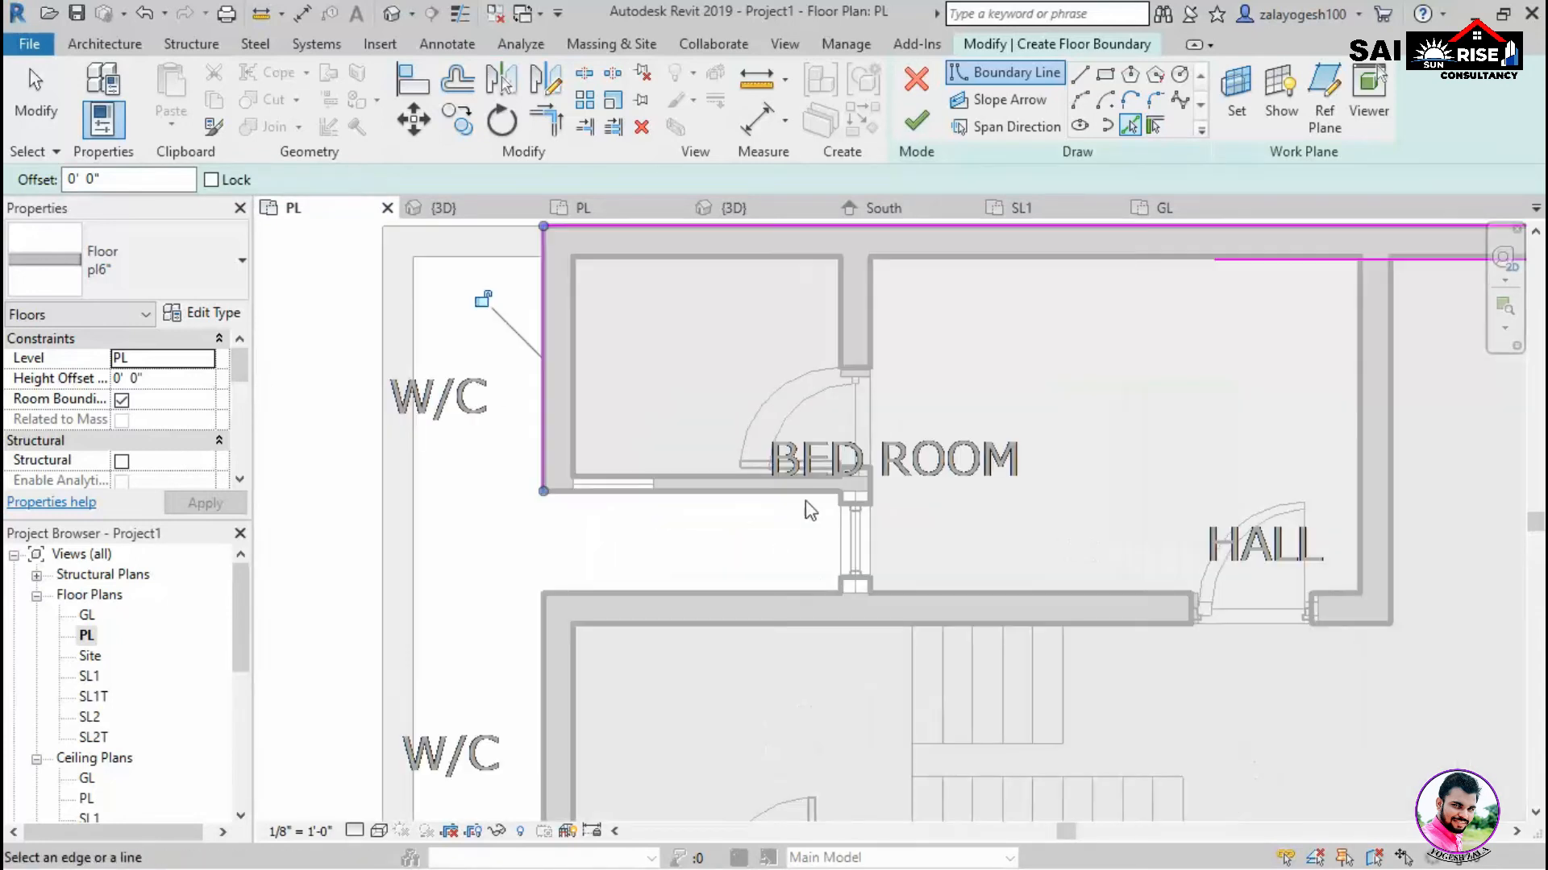
Pick boundary lines around the recess beside the upper bedroom, following its two side walls and the window face.
click(805, 495)
scroll(842, 550, up, 1)
click(849, 541)
key(ctrl+z)
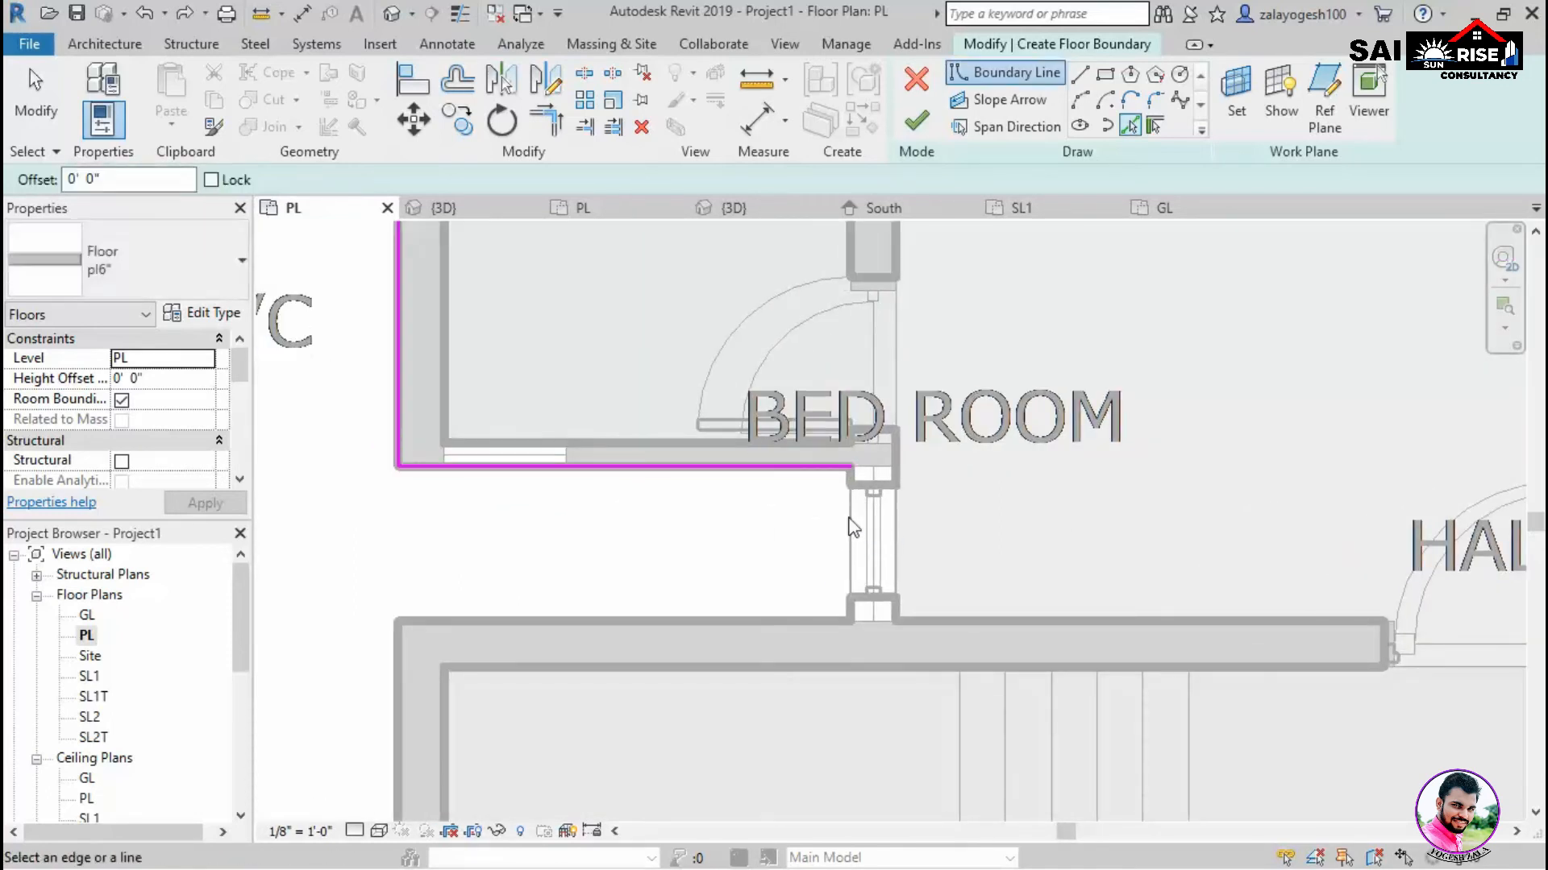
click(854, 528)
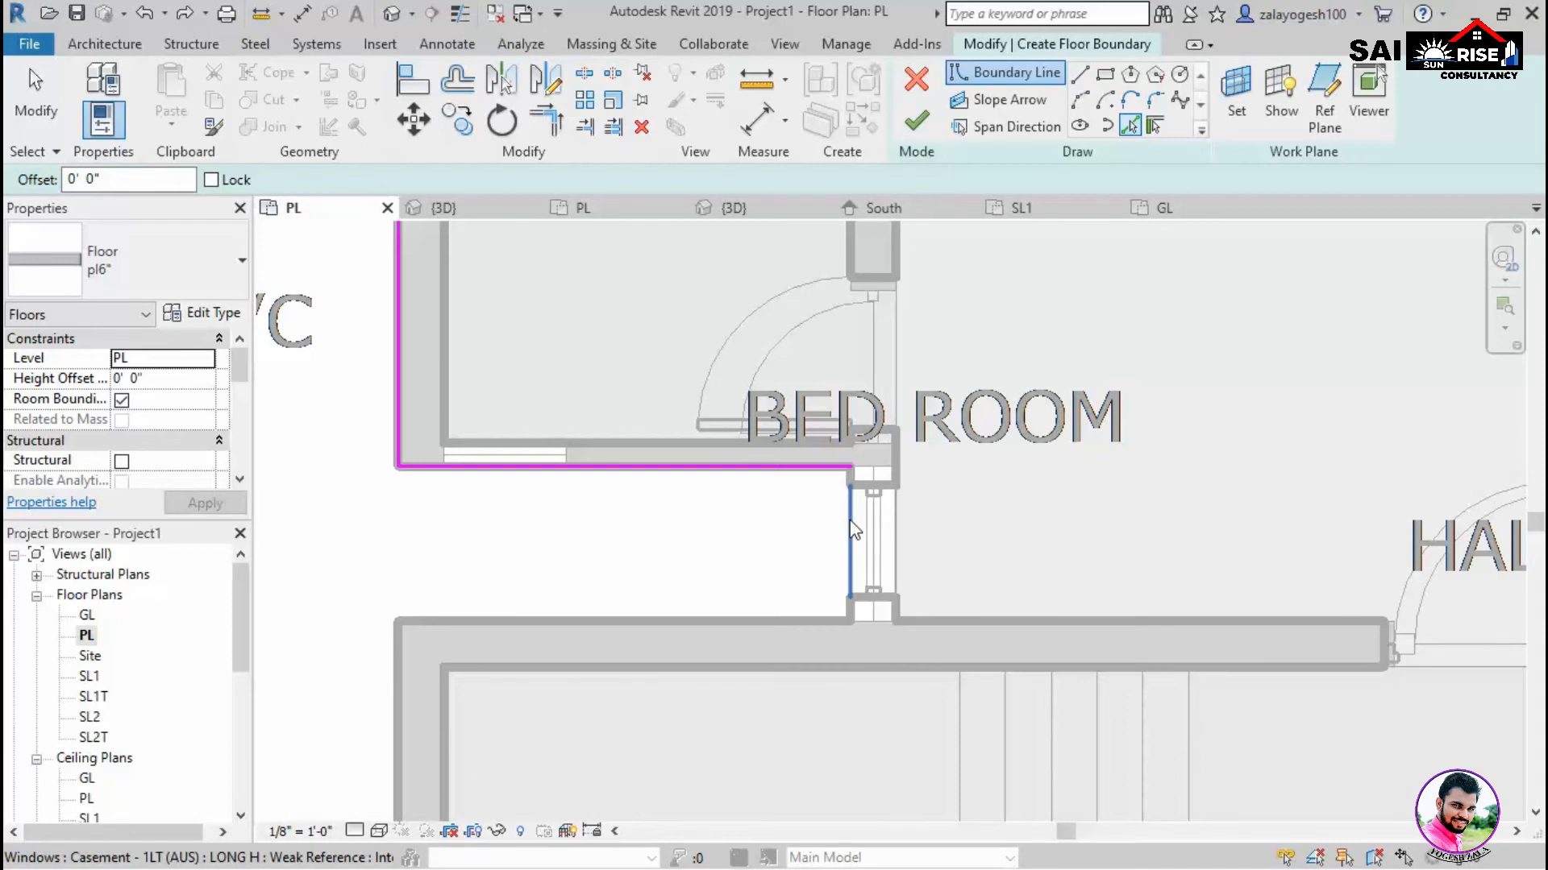
click(718, 621)
scroll(618, 657, down, 1)
scroll(615, 649, down, 1)
middle_drag(615, 649, 811, 449)
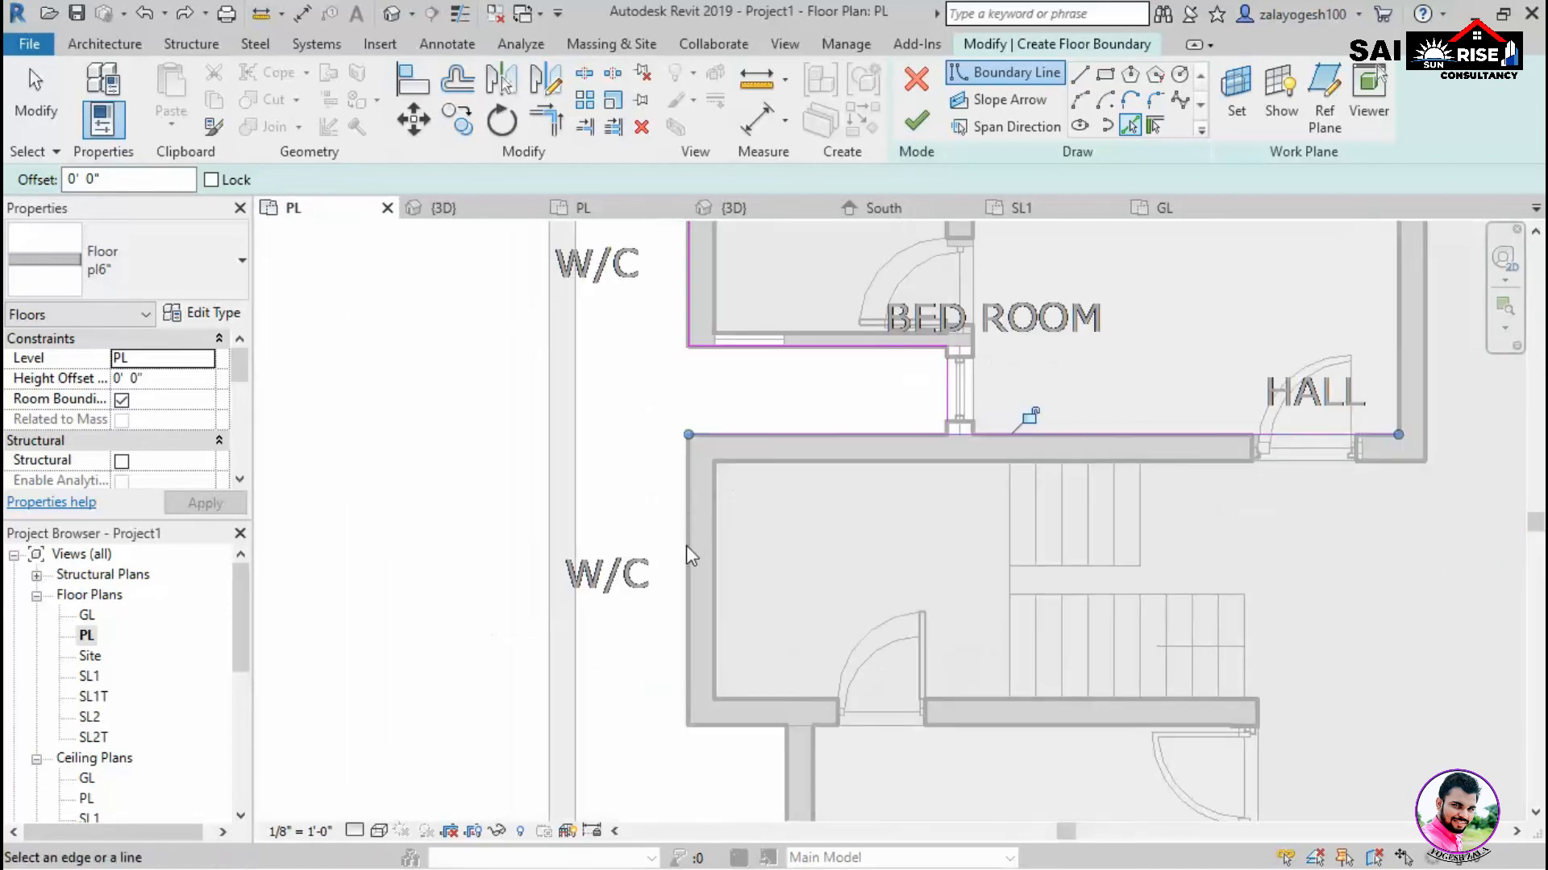
Pick boundary lines along the outer walls of the stair area and the lower bedroom in the first-floor plan.
click(695, 544)
middle_drag(745, 746, 839, 366)
click(868, 555)
middle_drag(1137, 753, 1004, 505)
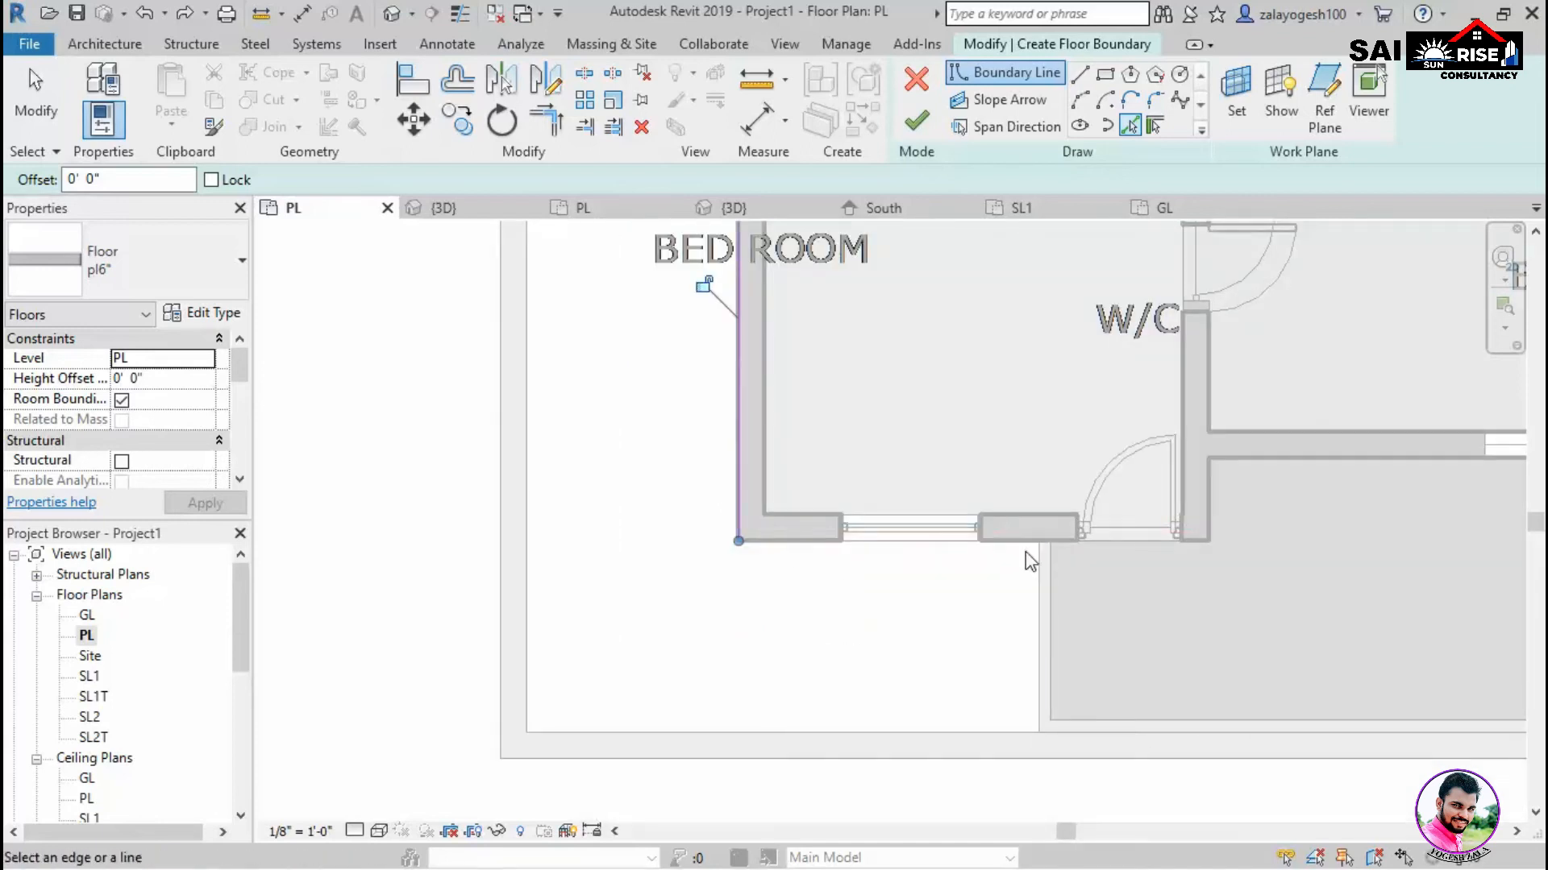
click(1028, 552)
Pick boundary lines along the balcony's stepped outer edge and the outer wall of the upper-right bedroom.
click(1045, 637)
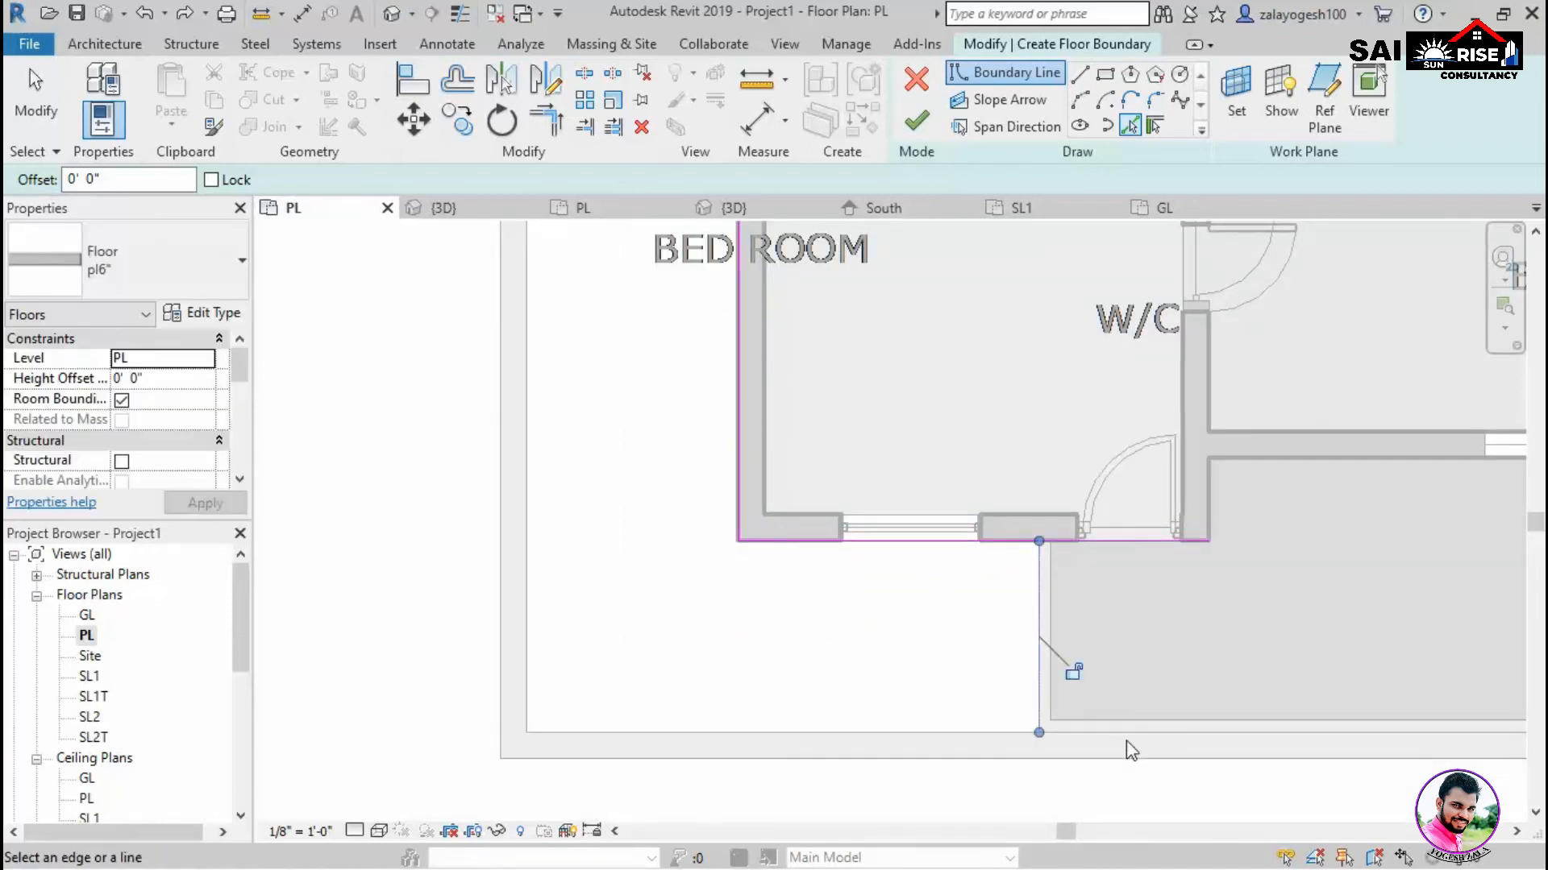
click(1129, 735)
middle_drag(1104, 709, 491, 639)
click(1277, 555)
middle_drag(1277, 555, 1040, 697)
click(1113, 578)
middle_drag(1112, 578, 1032, 814)
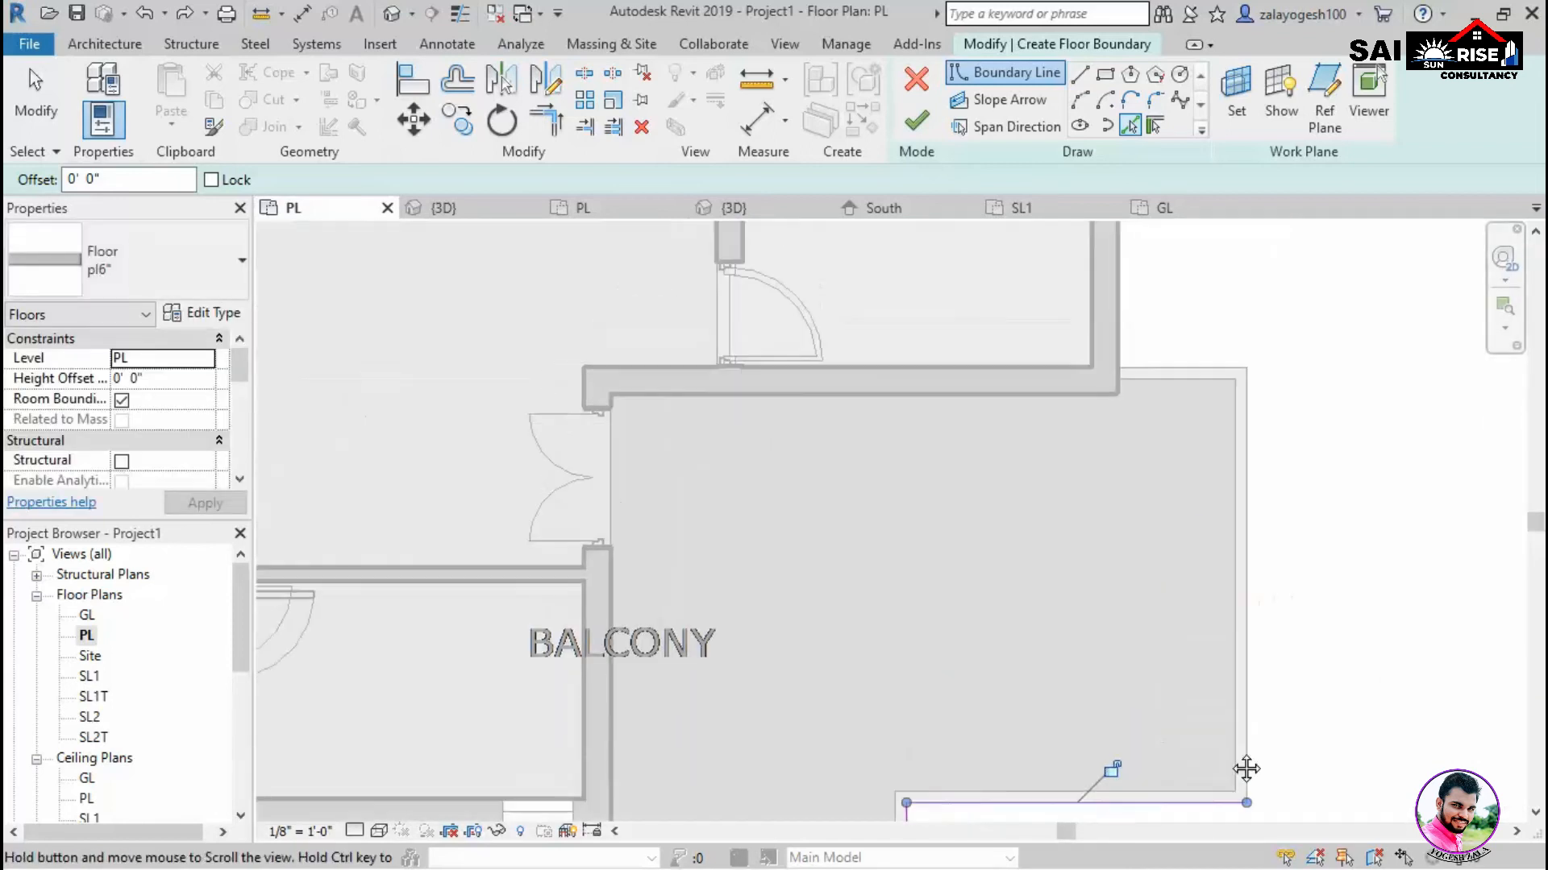
click(1251, 623)
click(1251, 628)
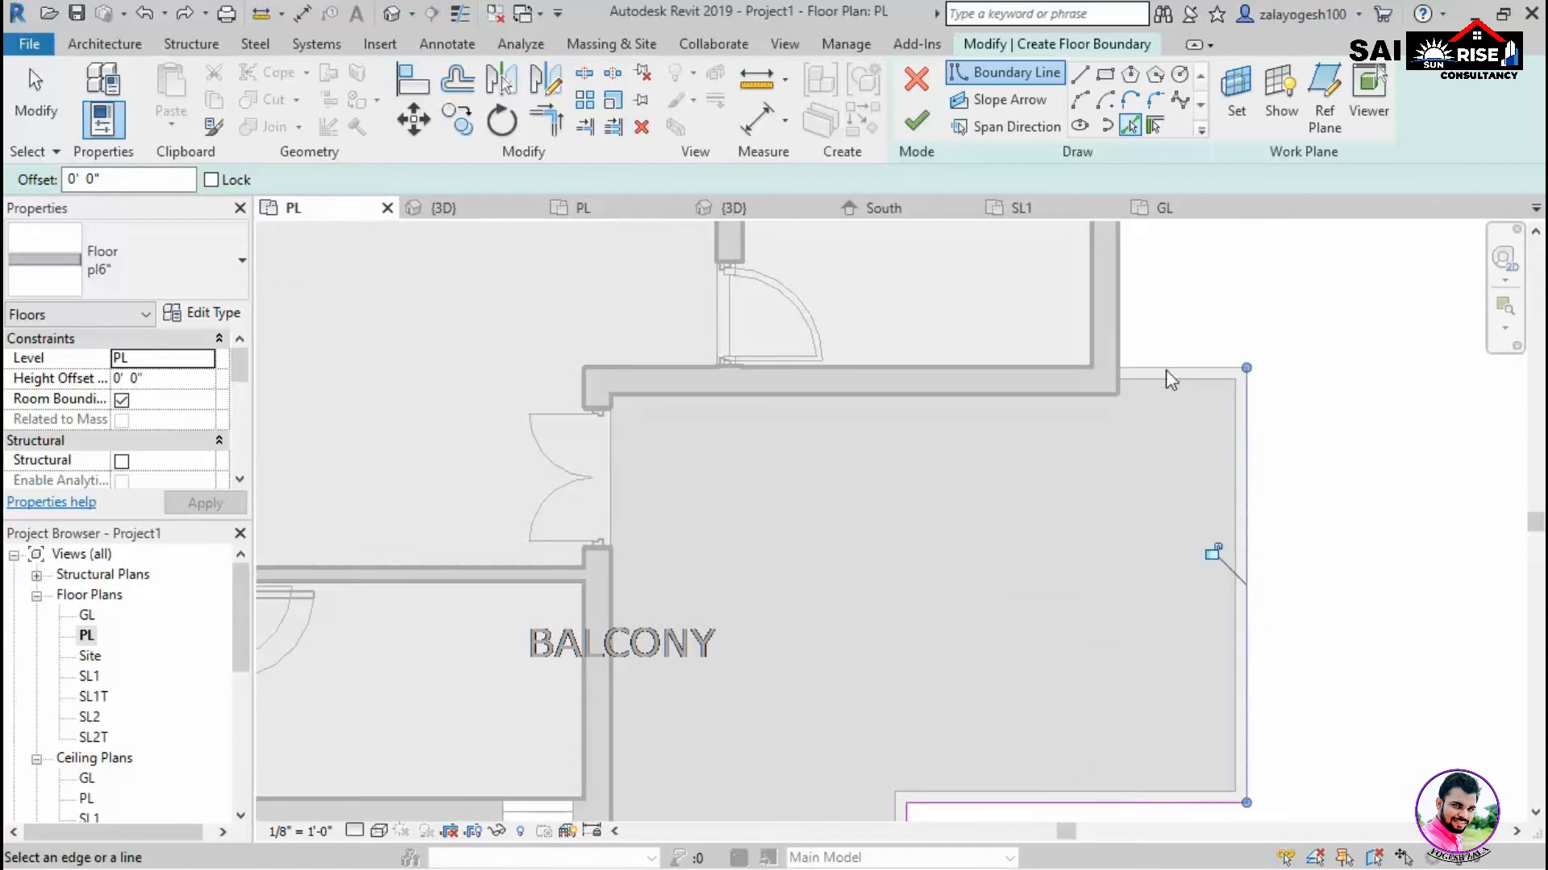
middle_drag(1162, 337, 1129, 588)
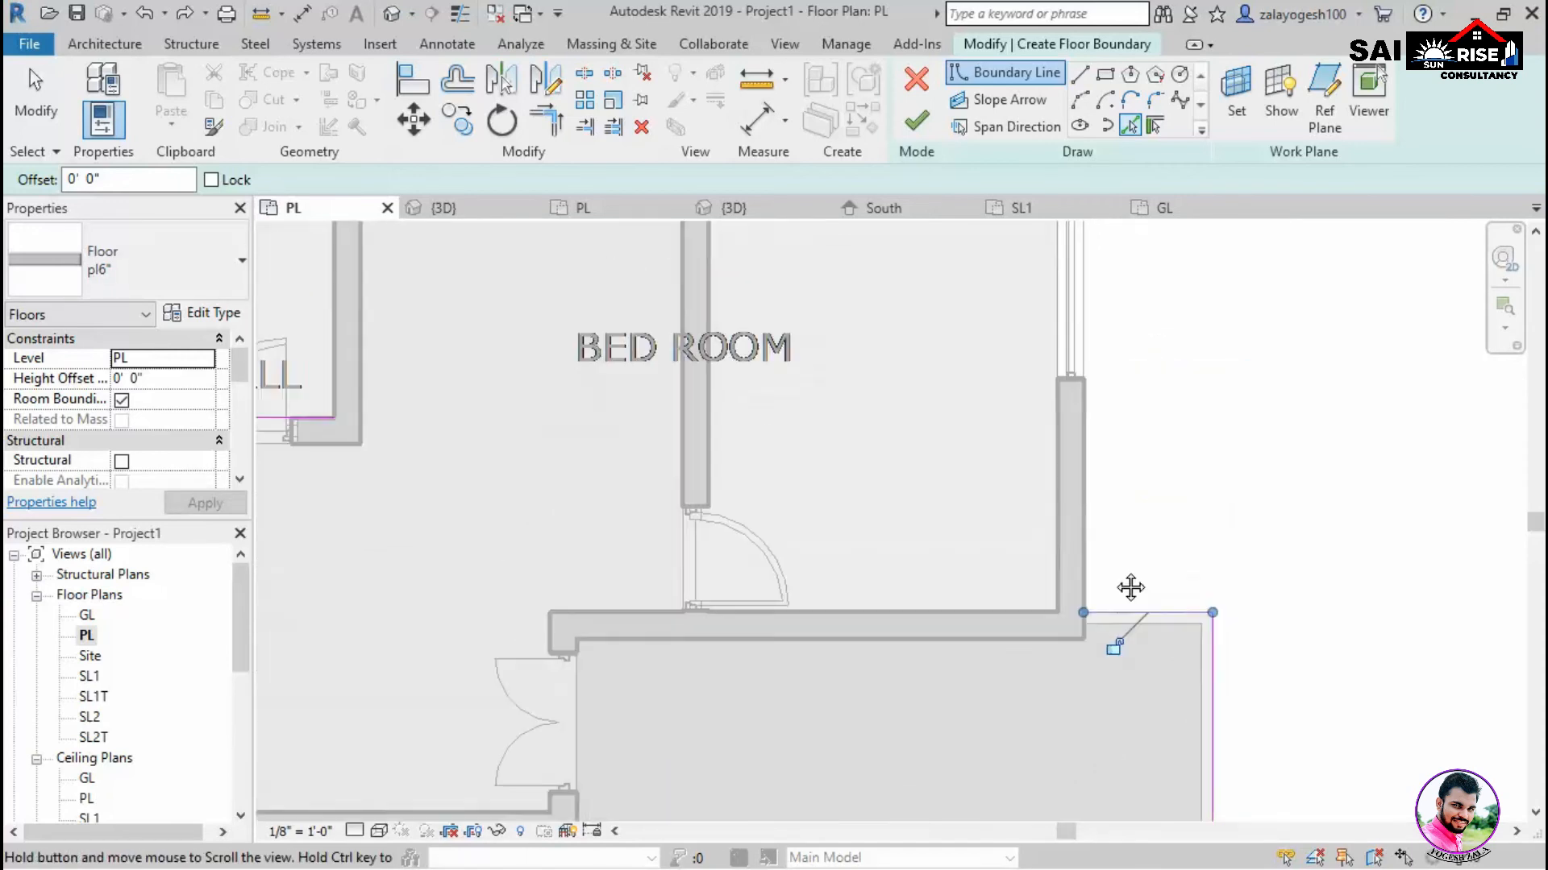
click(1090, 500)
scroll(1133, 592, down, 2)
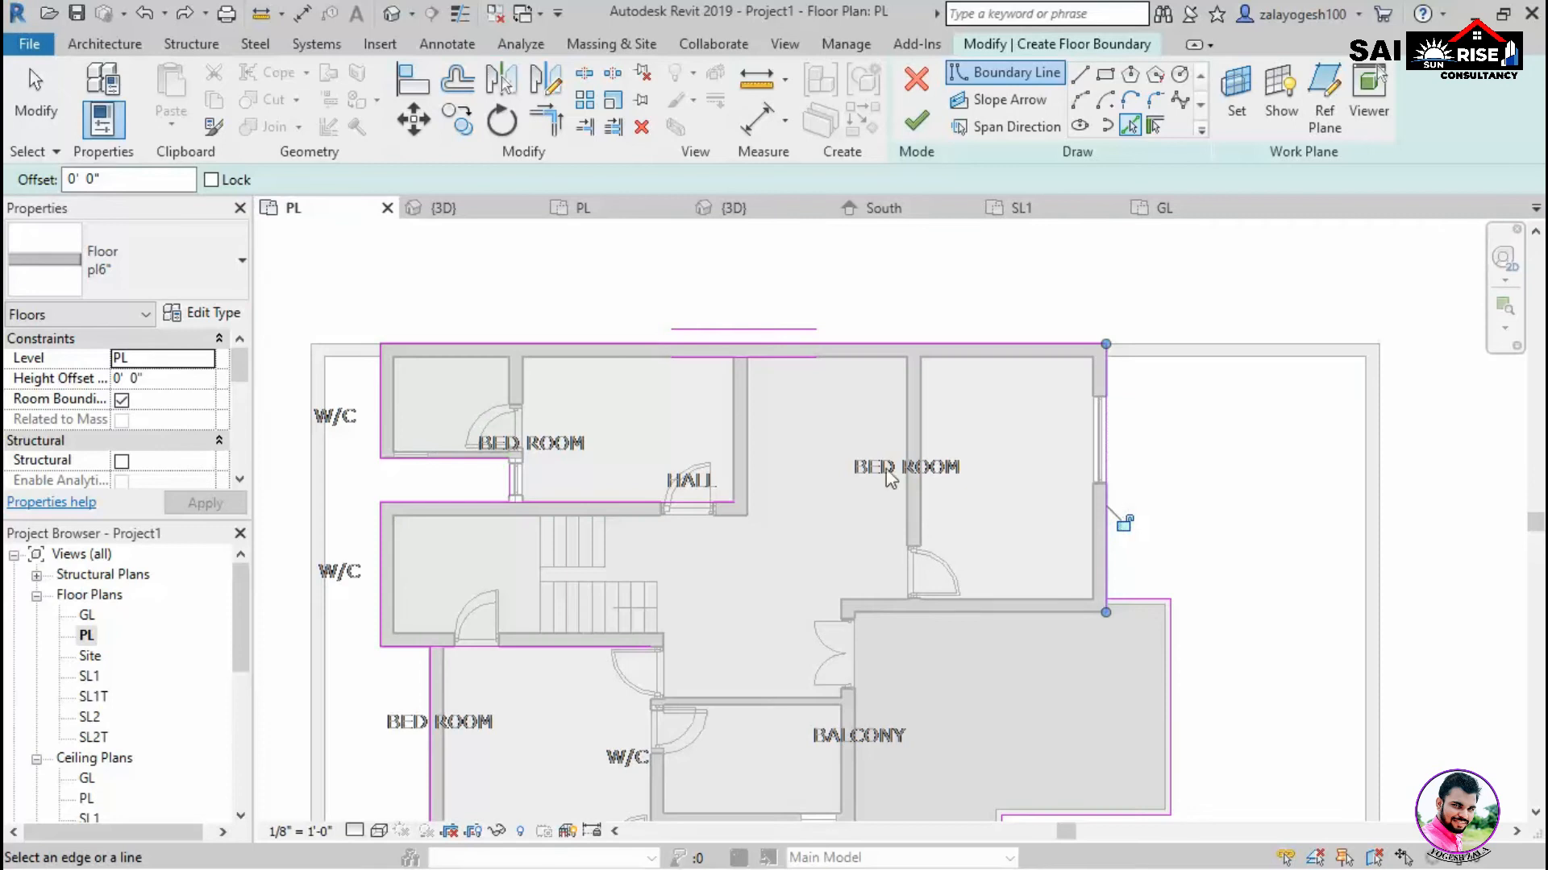
Trim the floor boundary lines to a corner where the upper-right bedroom wall meets the balcony edge.
click(547, 121)
scroll(1111, 612, up, 2)
click(1116, 592)
click(1104, 578)
scroll(1095, 603, down, 4)
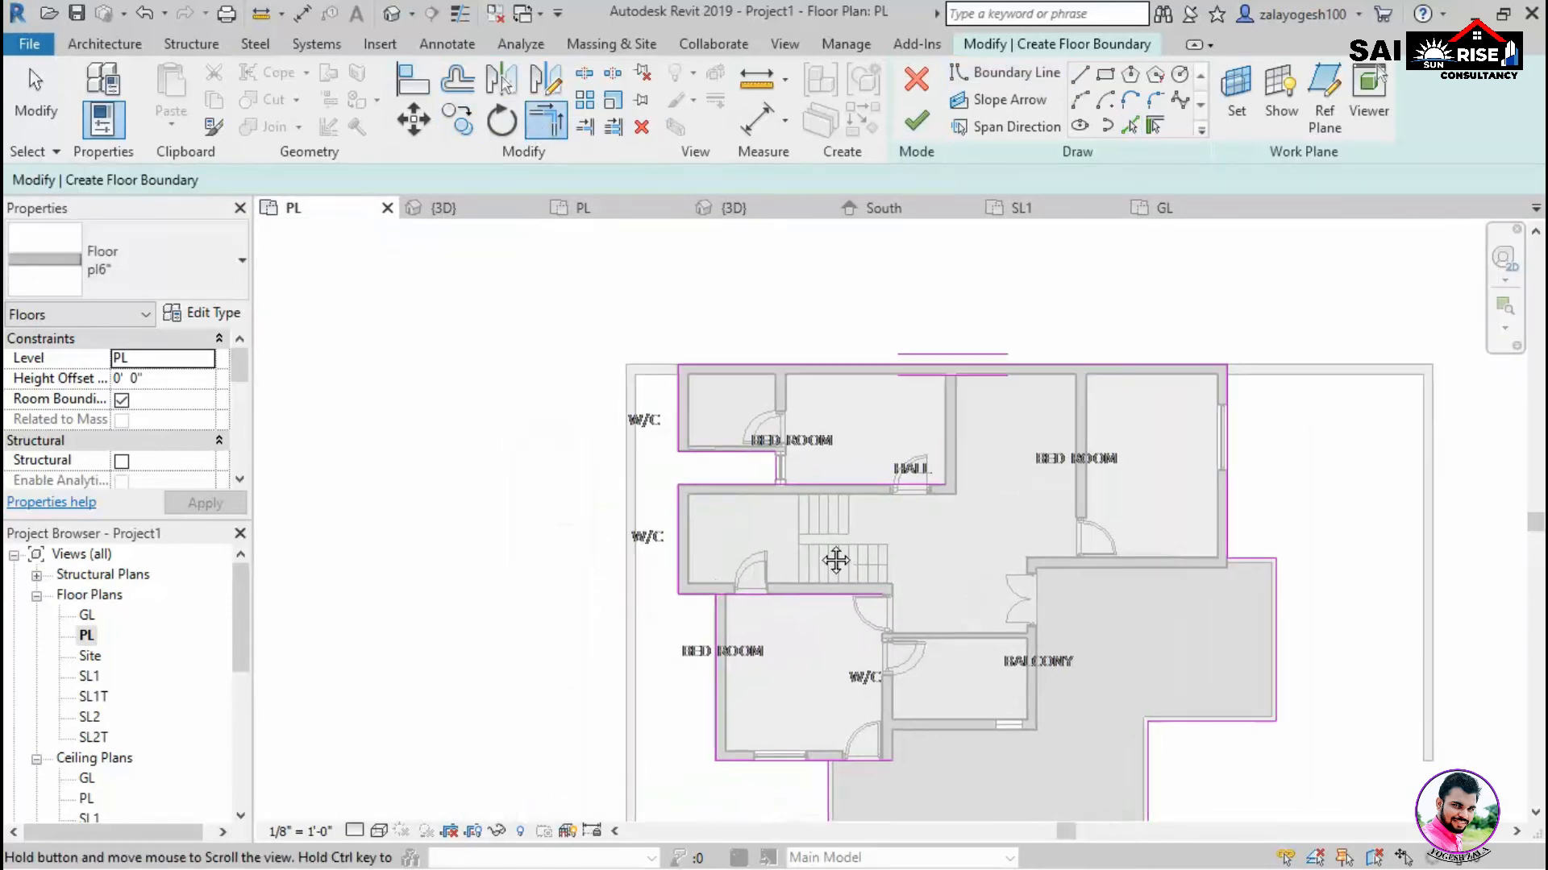
Trim the boundary lines into closed corners at both ends of the recess's window line.
scroll(762, 461, up, 3)
scroll(796, 465, up, 2)
click(826, 445)
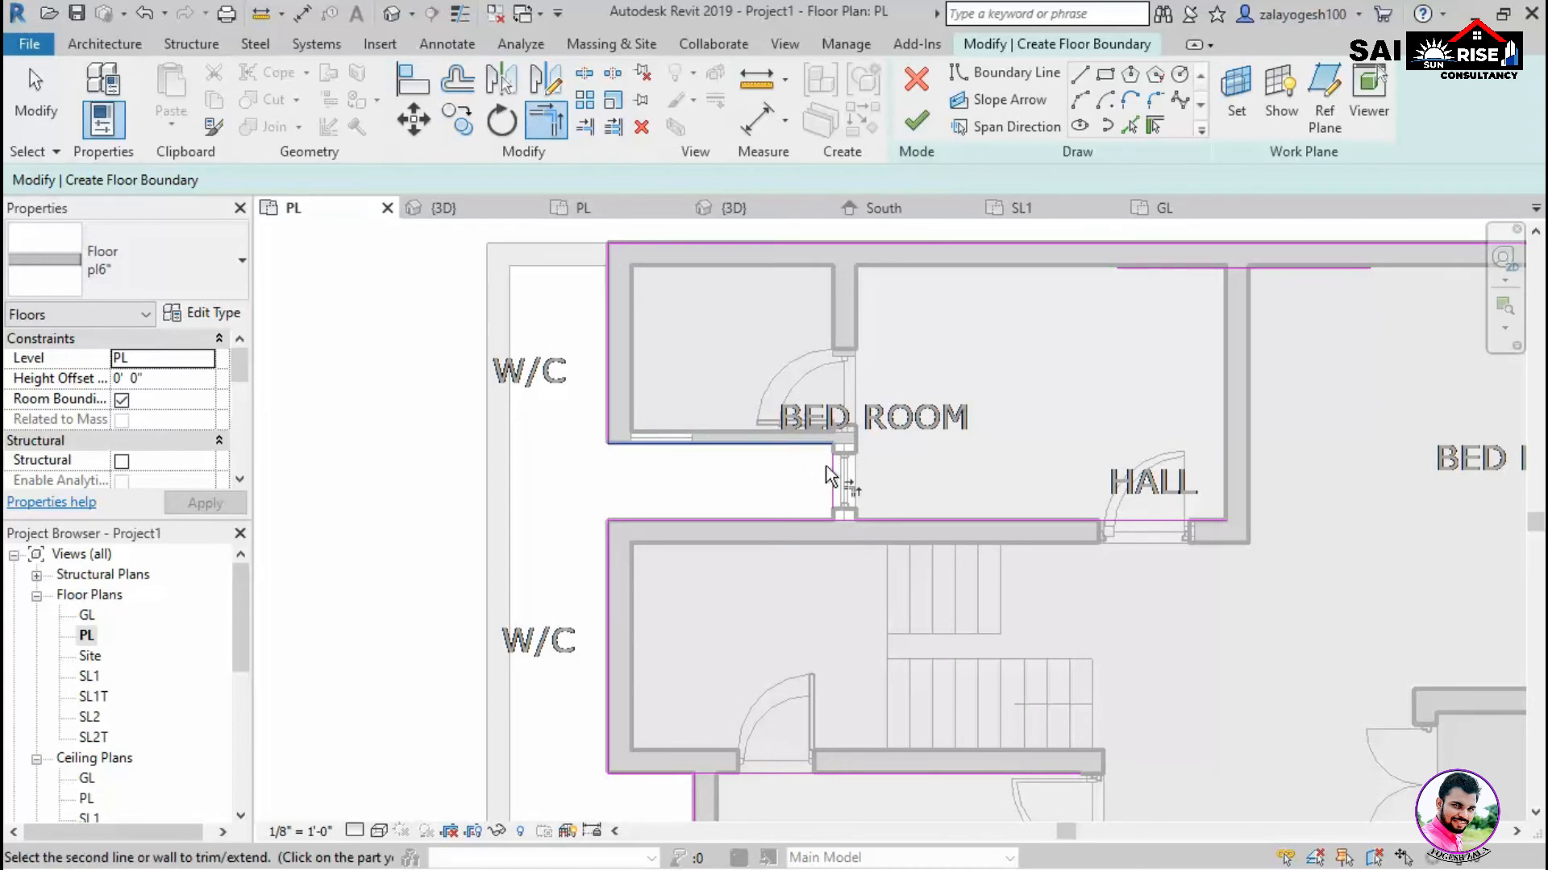
click(833, 476)
click(810, 520)
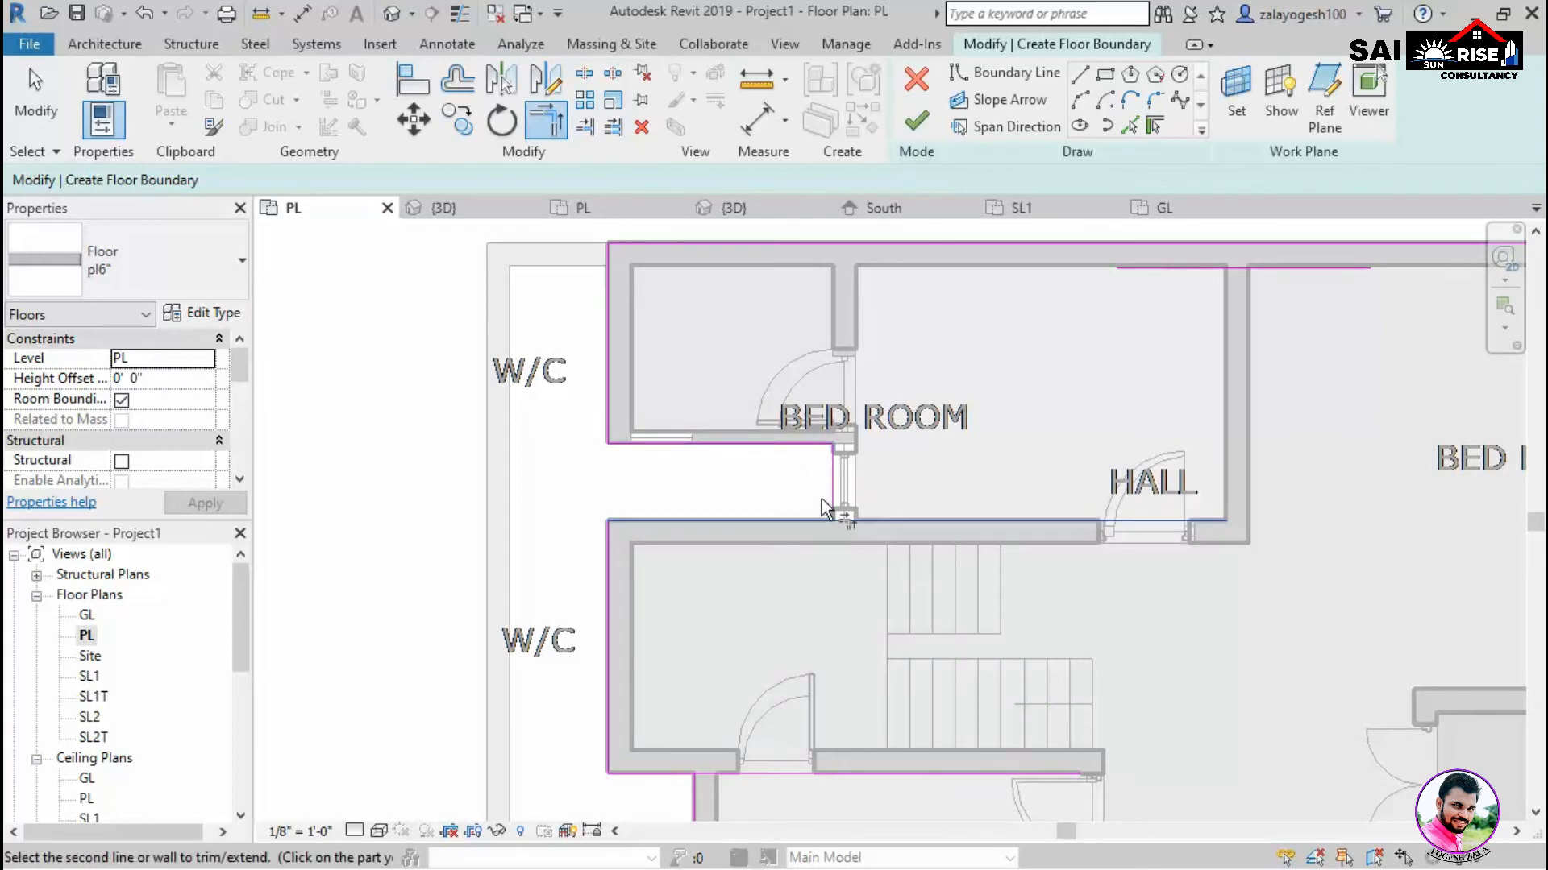
click(832, 494)
scroll(798, 564, down, 2)
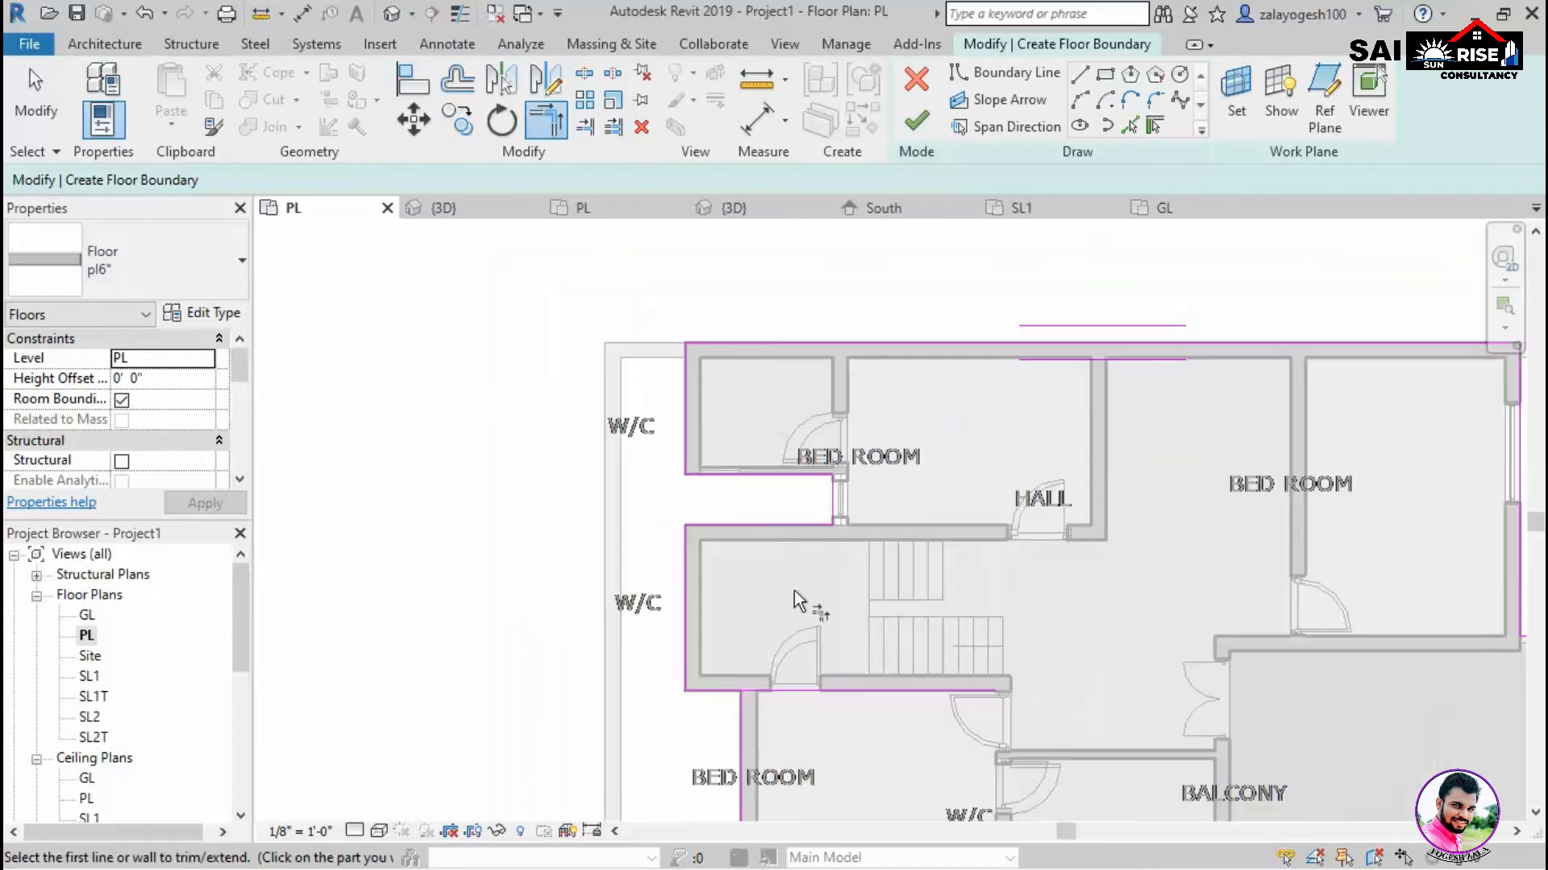
Trim the lower bedroom's boundary lines to corners with the stair area's wall line and the balcony's side edge.
scroll(786, 589, up, 1)
scroll(774, 589, up, 2)
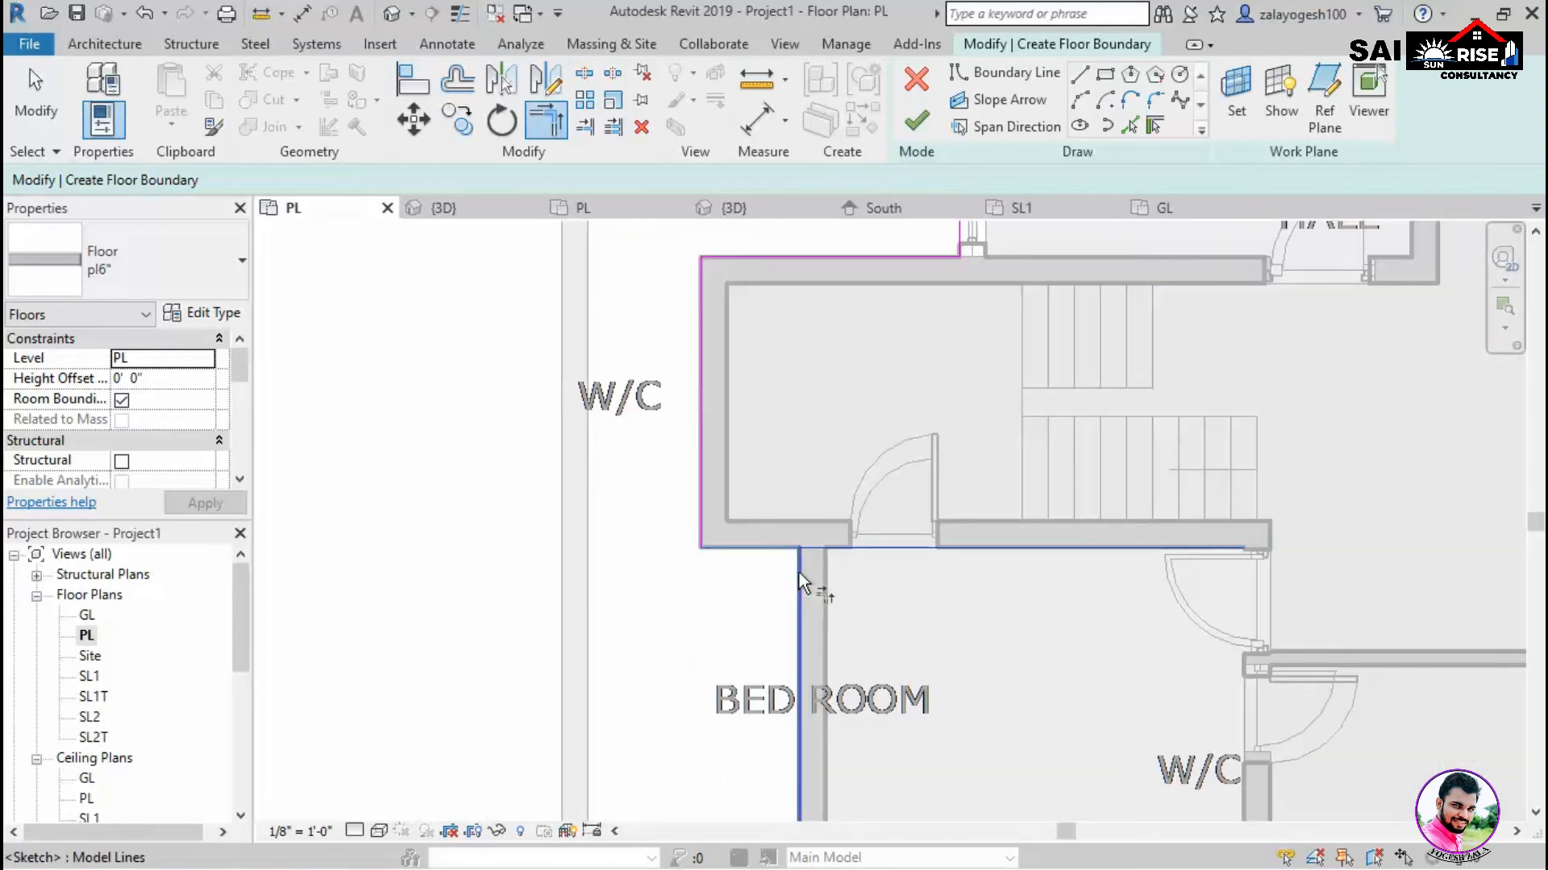
scroll(887, 685, down, 3)
middle_drag(926, 740, 875, 474)
scroll(977, 553, up, 4)
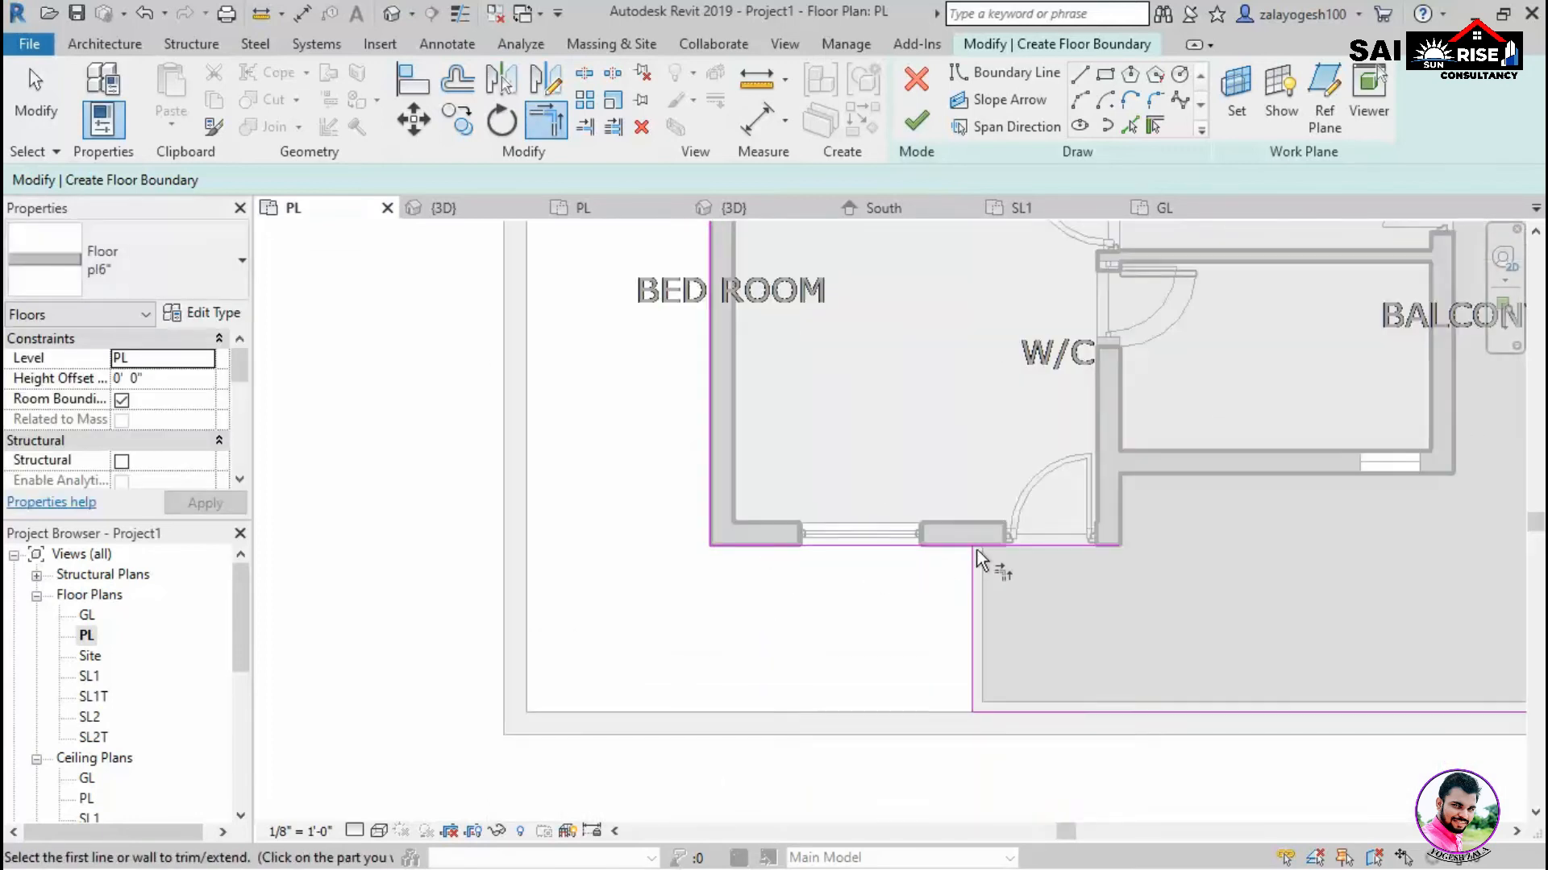
click(954, 540)
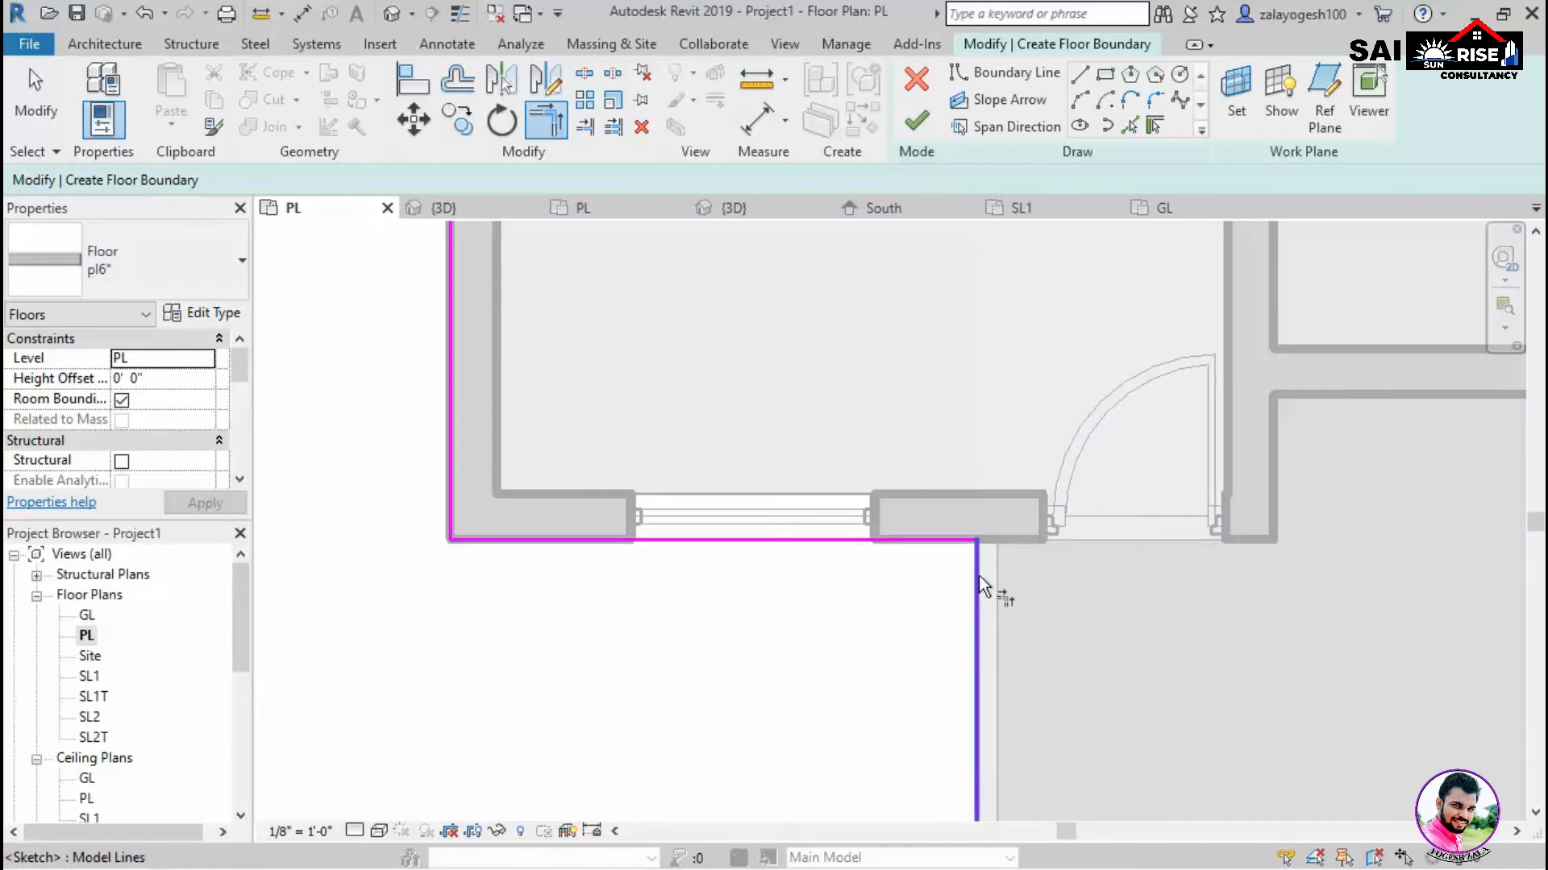
click(978, 576)
Check the trimmed floor boundary around the balcony and the whole first-floor outline for open corners.
scroll(725, 542, down, 2)
scroll(668, 534, down, 1)
middle_drag(1227, 663, 1117, 492)
middle_drag(1253, 498, 1101, 743)
scroll(1082, 601, down, 4)
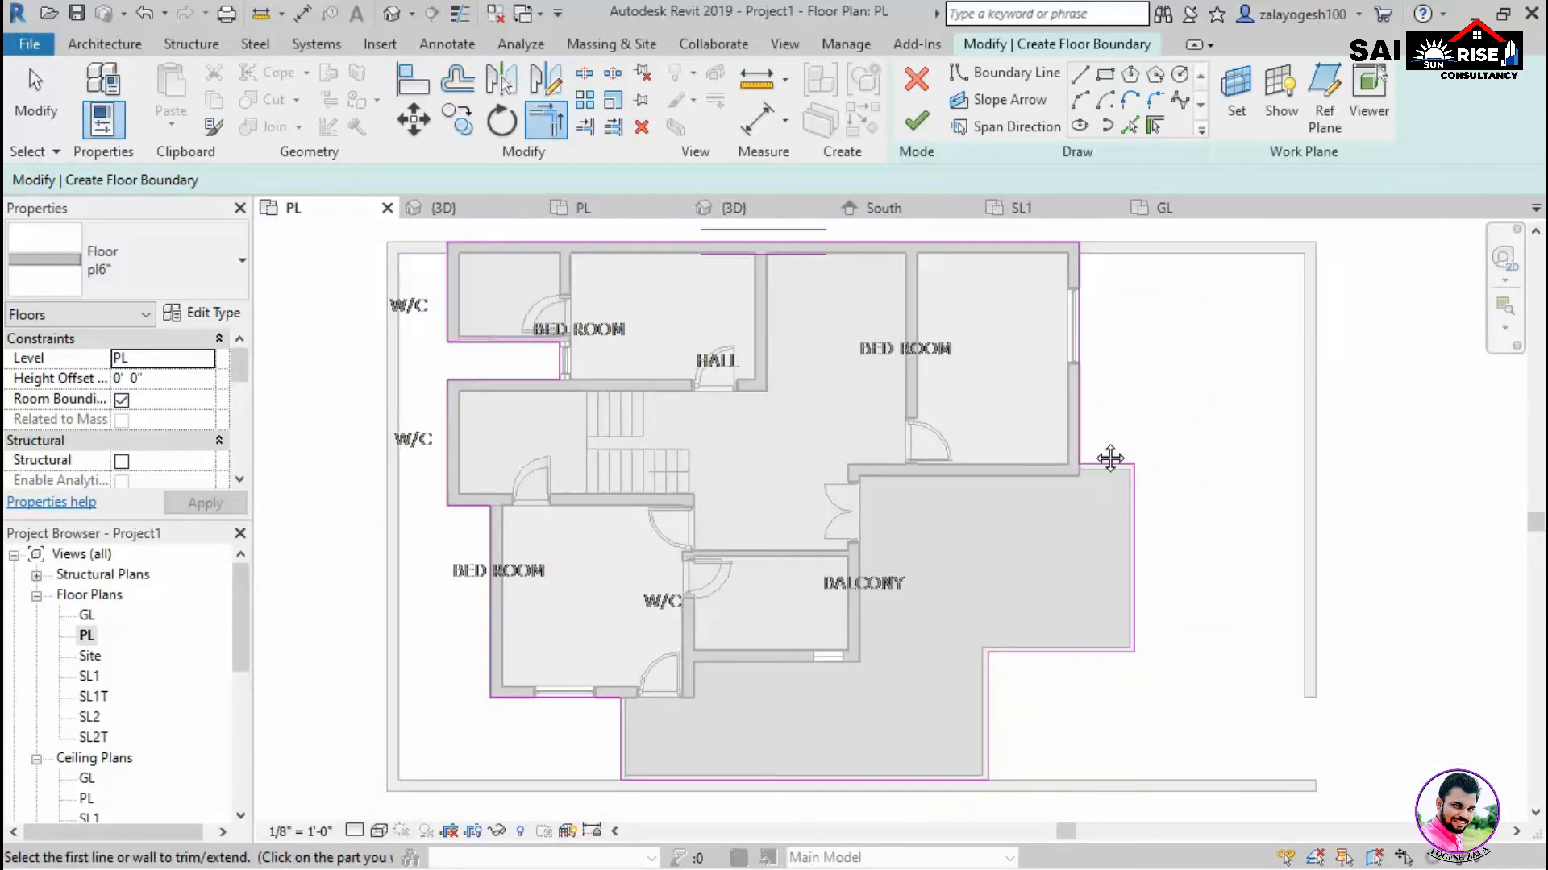
middle_drag(1109, 457, 1098, 579)
middle_drag(615, 530, 664, 410)
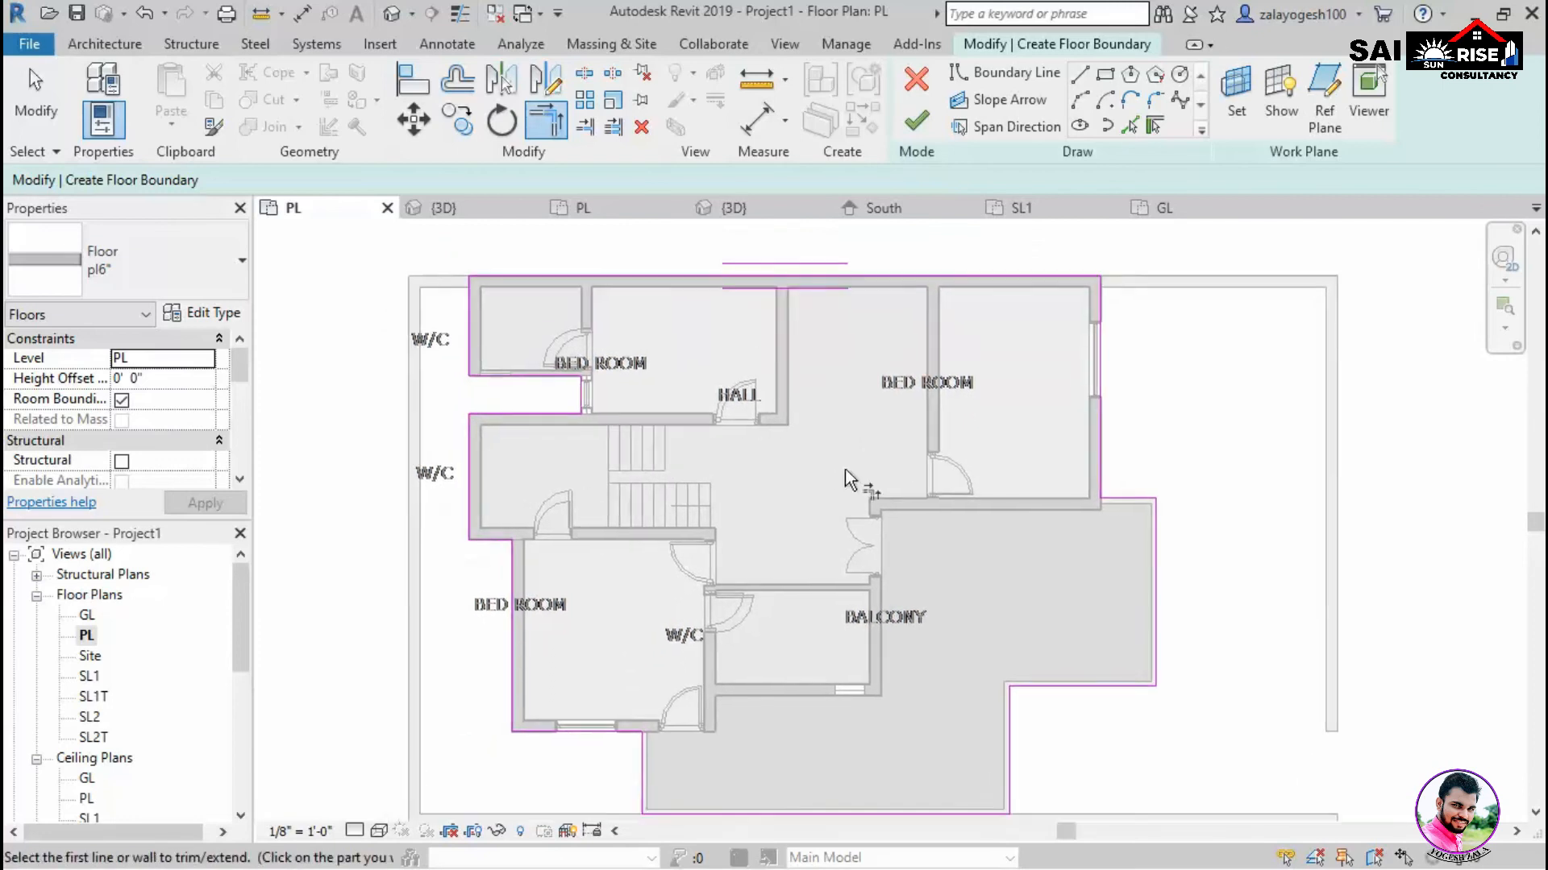
Finish the 6" floor slab sketch over the first-floor plan and view the result in 3D.
scroll(846, 471, down, 2)
click(915, 121)
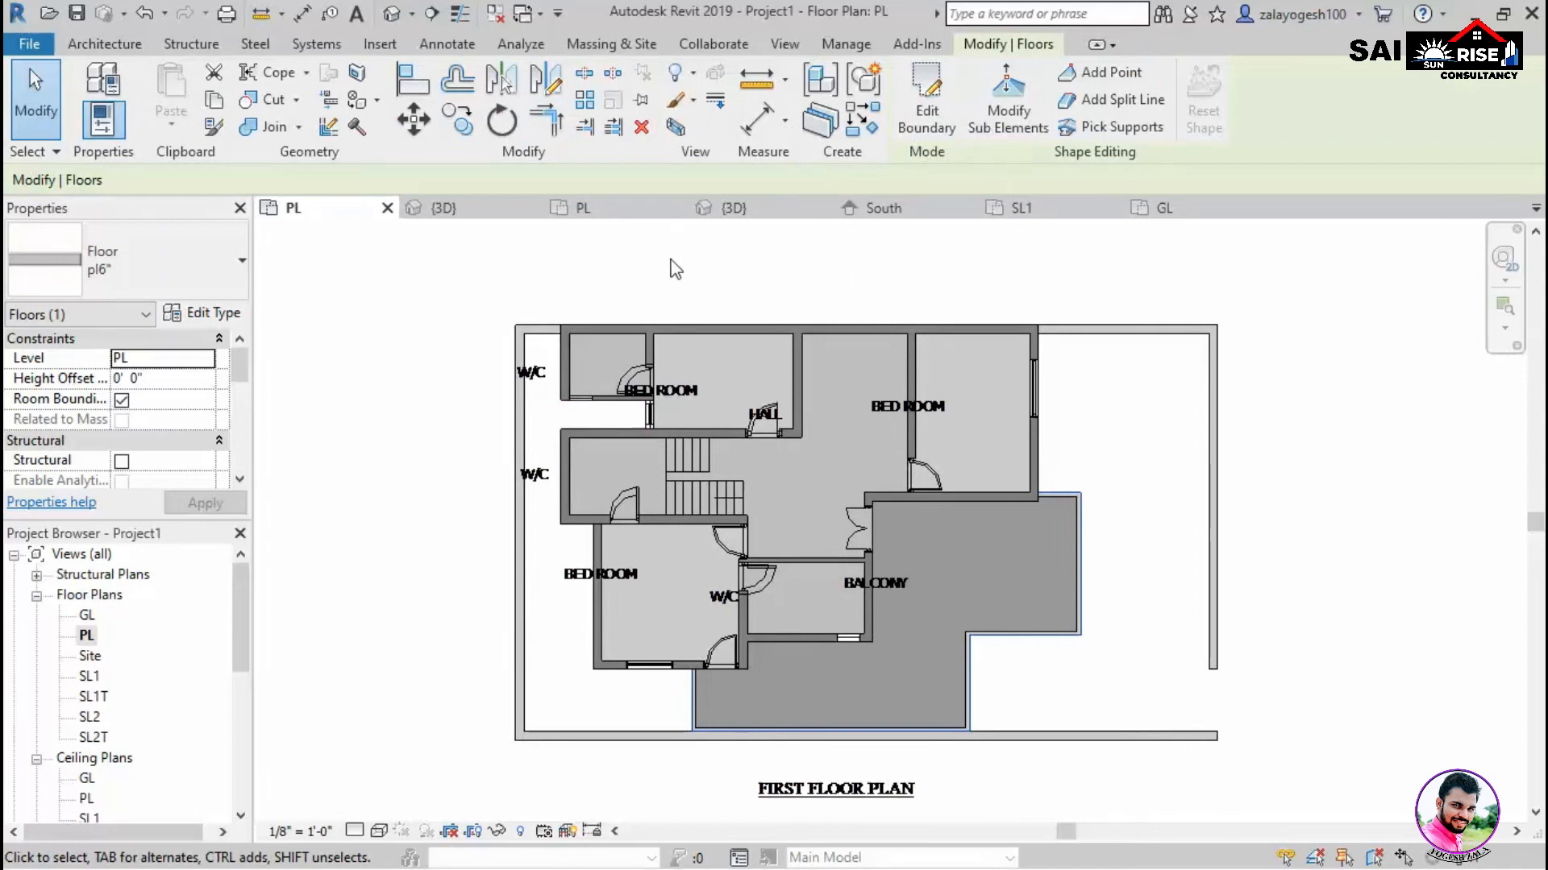
click(444, 208)
click(1072, 626)
scroll(1120, 656, up, 3)
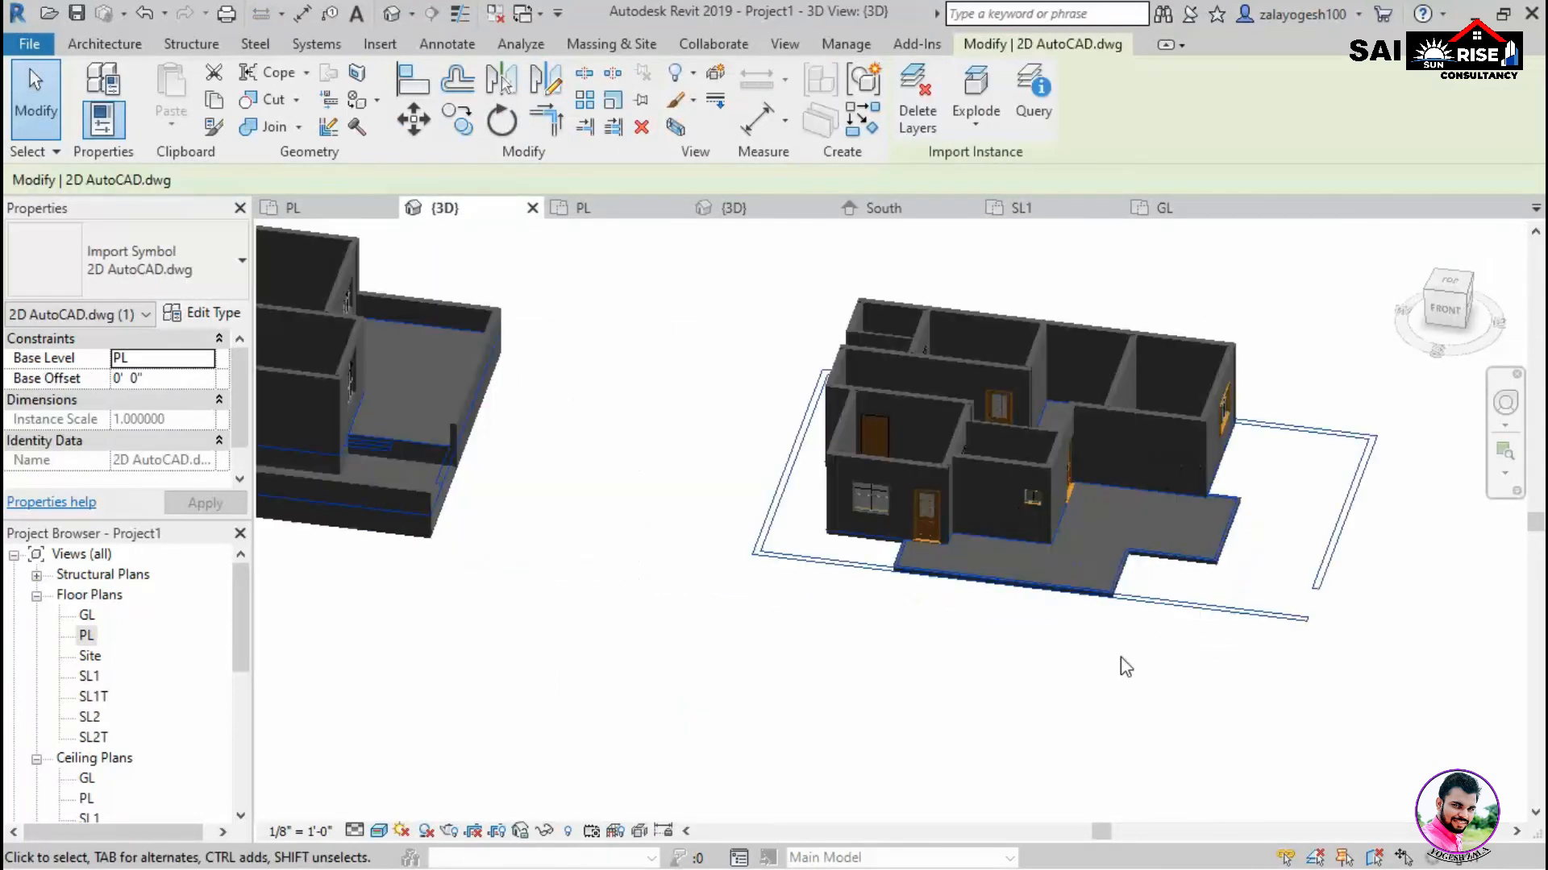
scroll(1205, 627, down, 5)
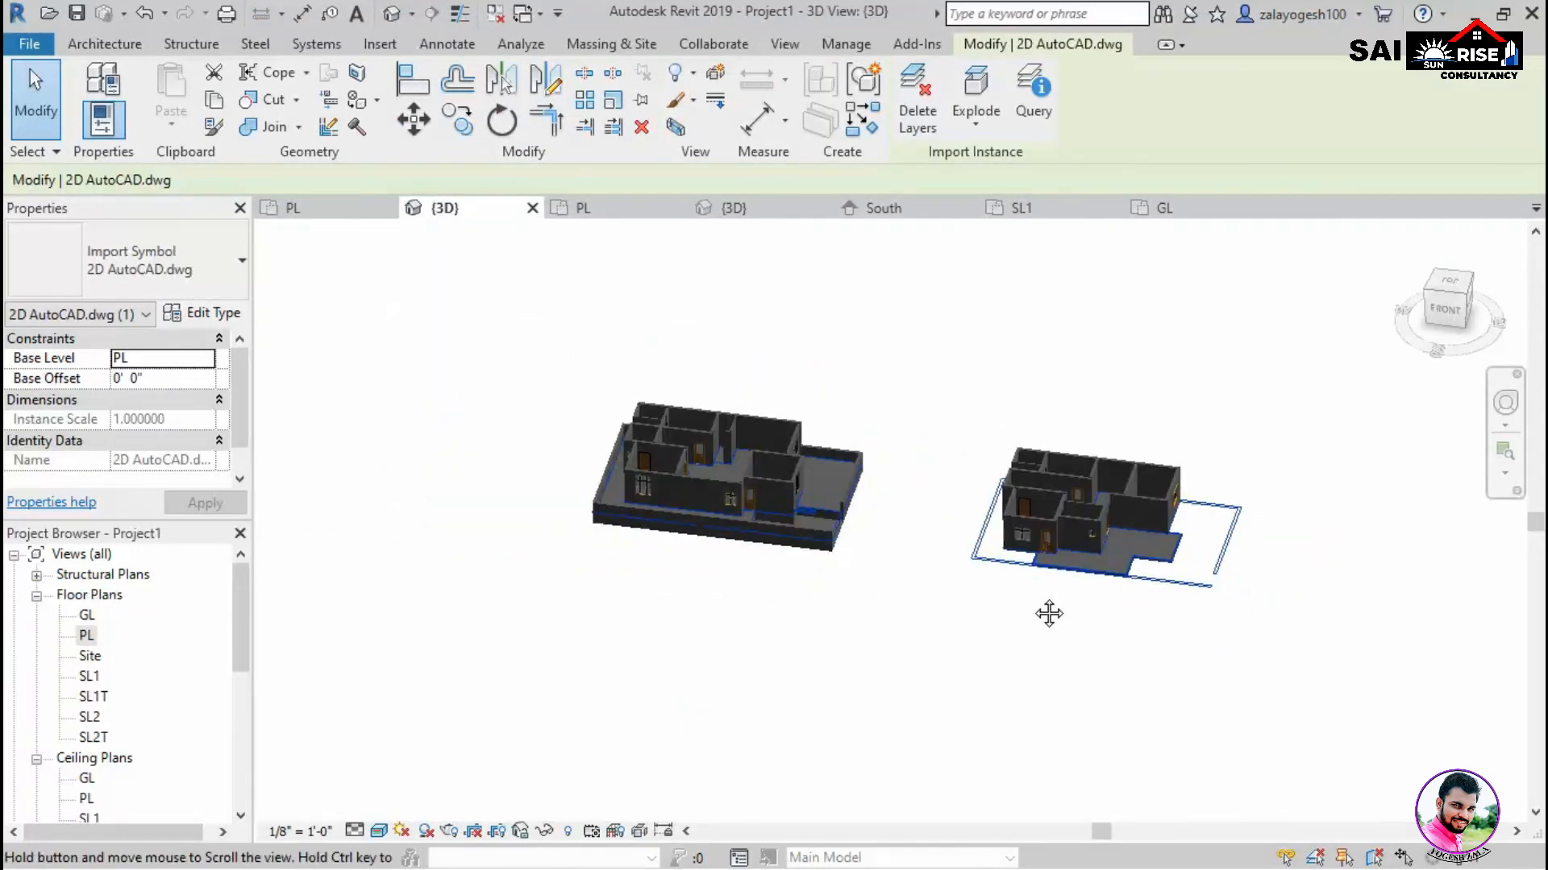
scroll(78, 742, down, 4)
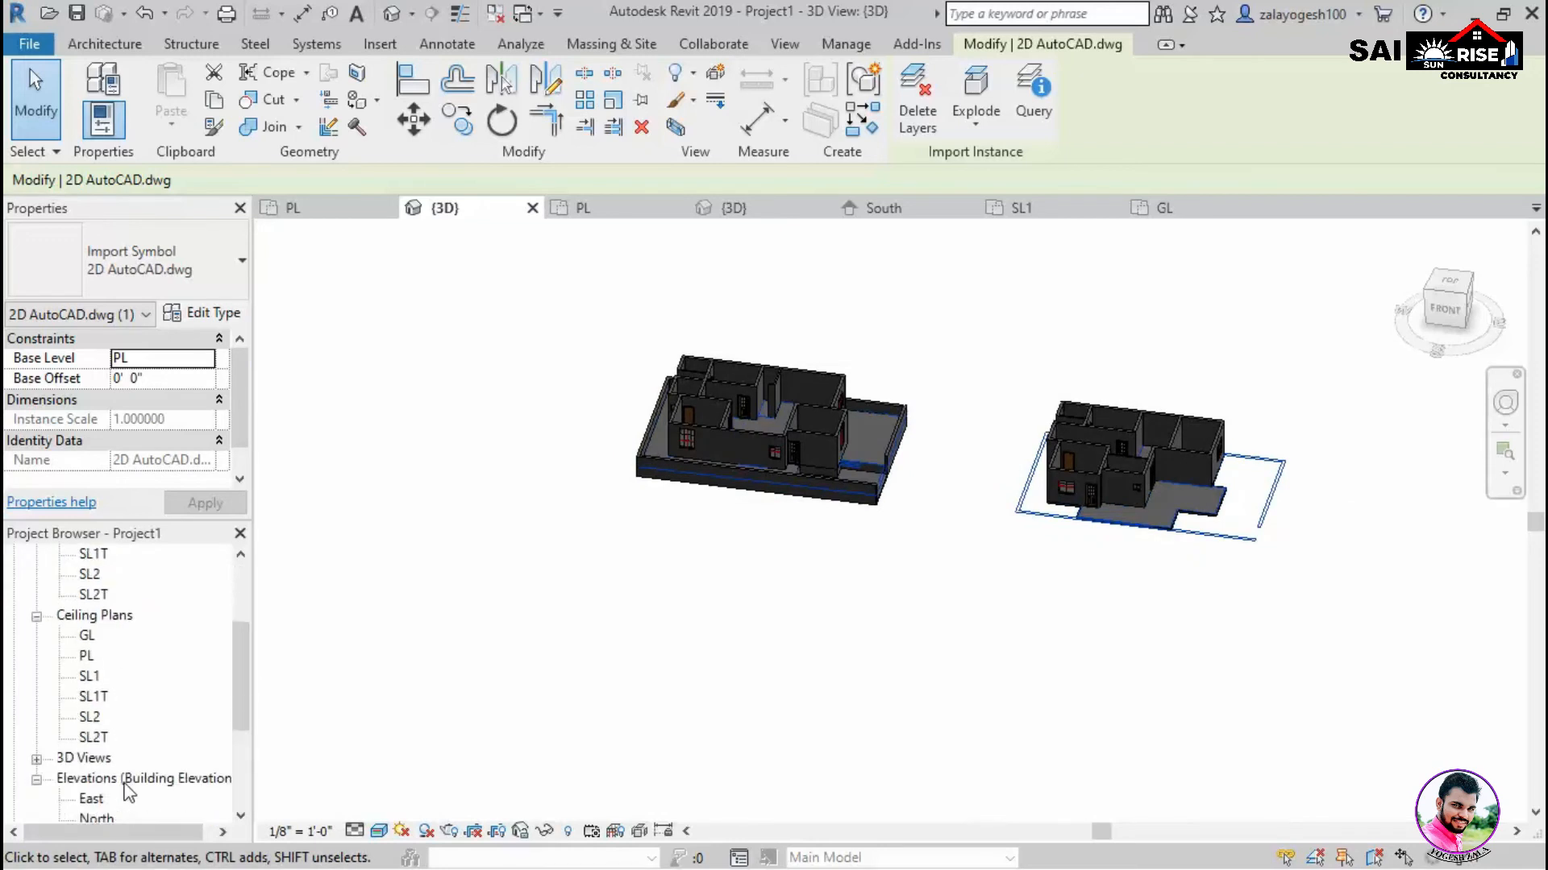
In the South elevation, select all the first-floor walls, openings and slab and cut them to the clipboard.
double_click(97, 778)
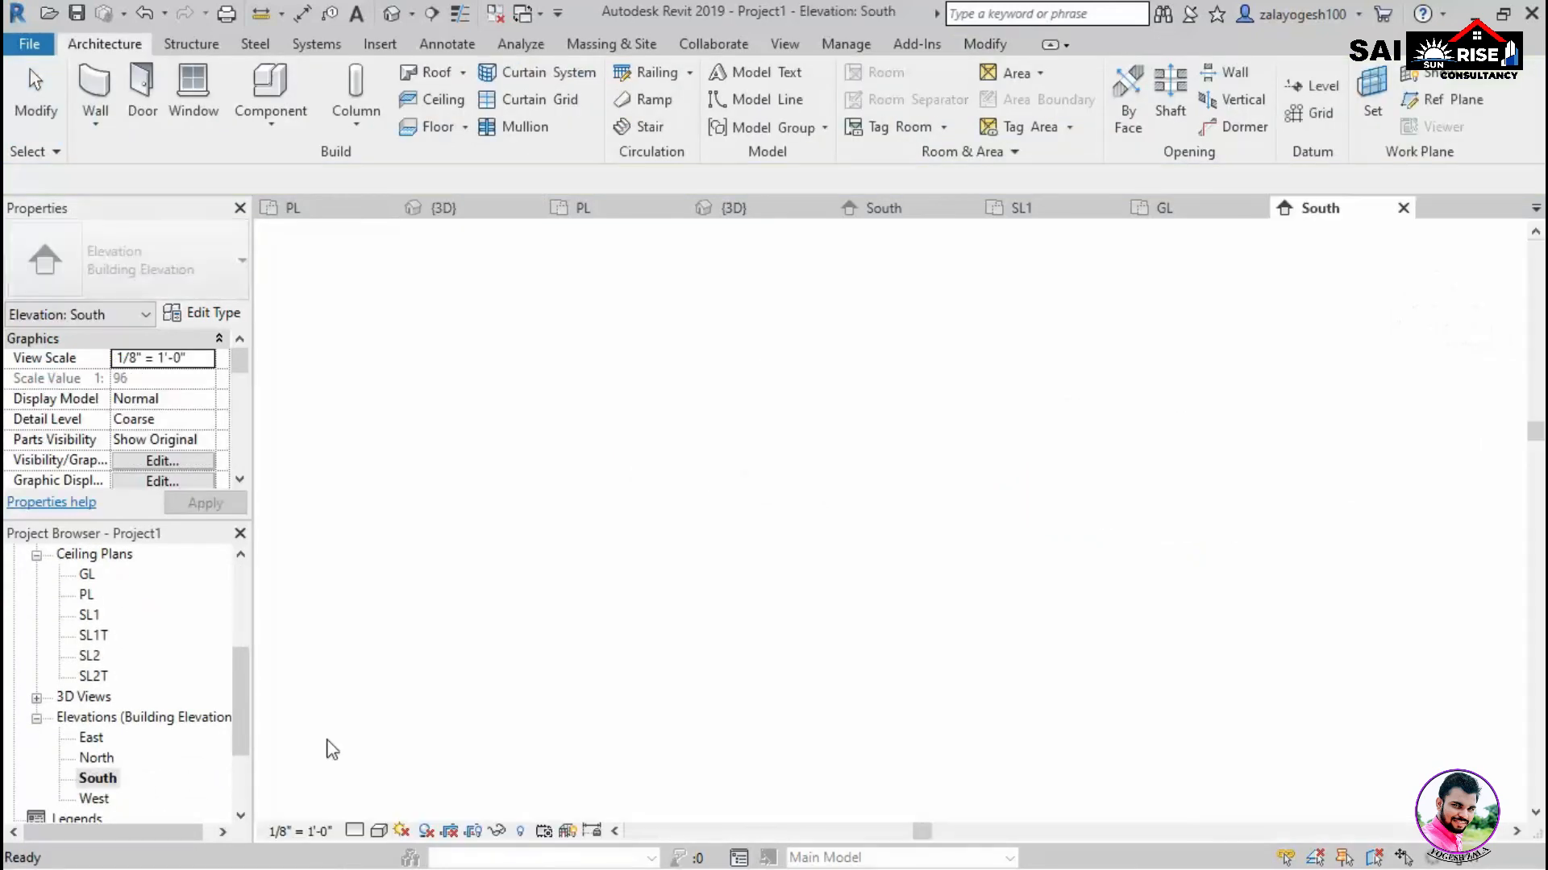
scroll(1201, 599, up, 2)
middle_drag(698, 701, 1136, 707)
middle_drag(1376, 691, 867, 639)
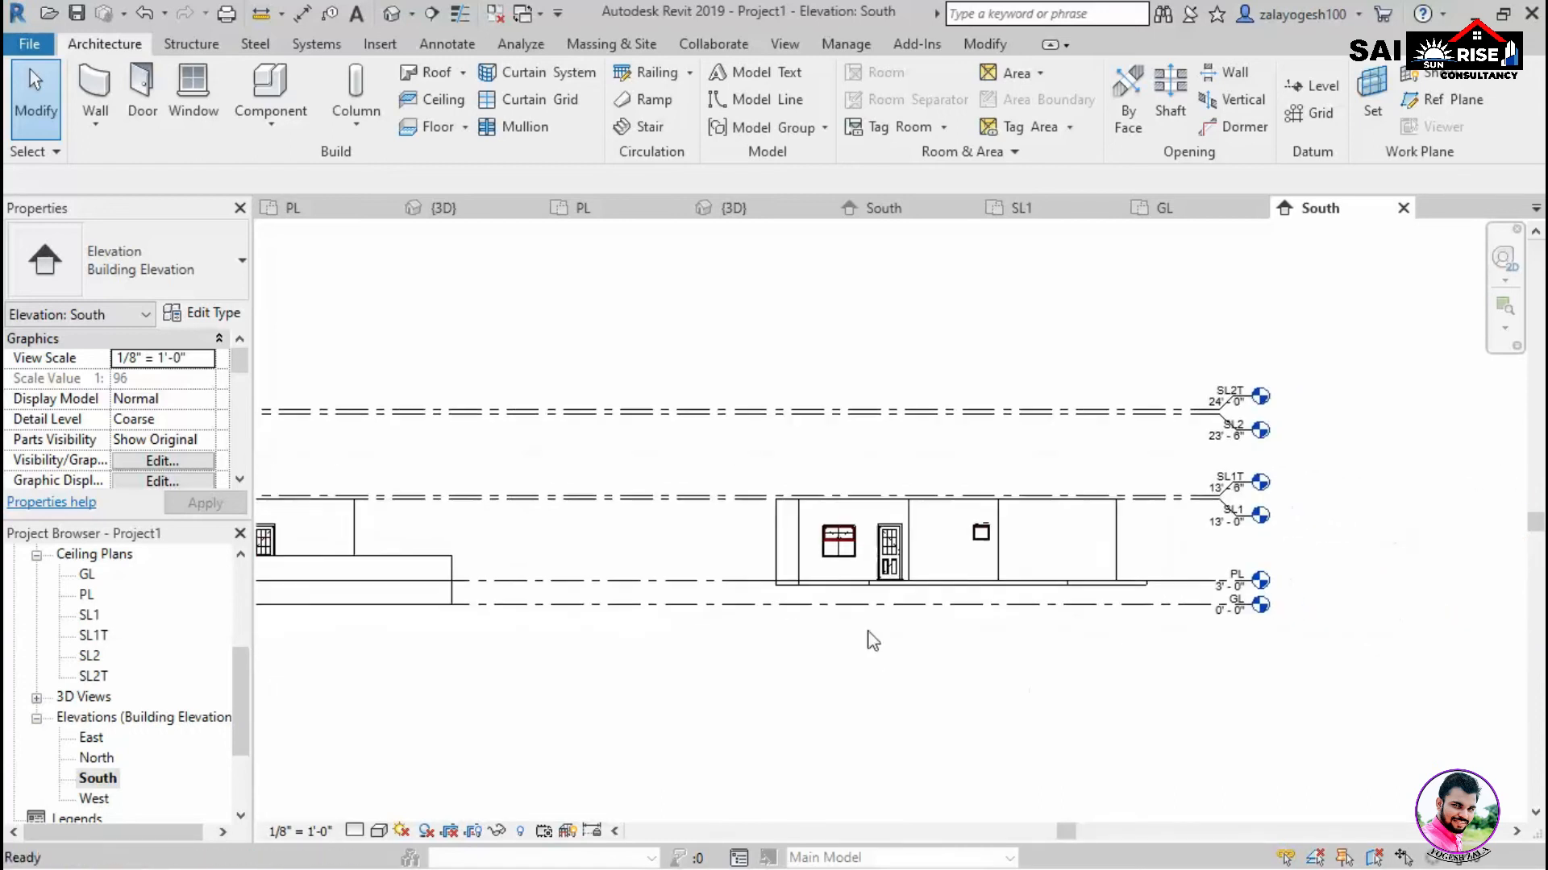
drag(738, 468, 1171, 630)
scroll(1225, 492, up, 2)
scroll(1237, 512, up, 2)
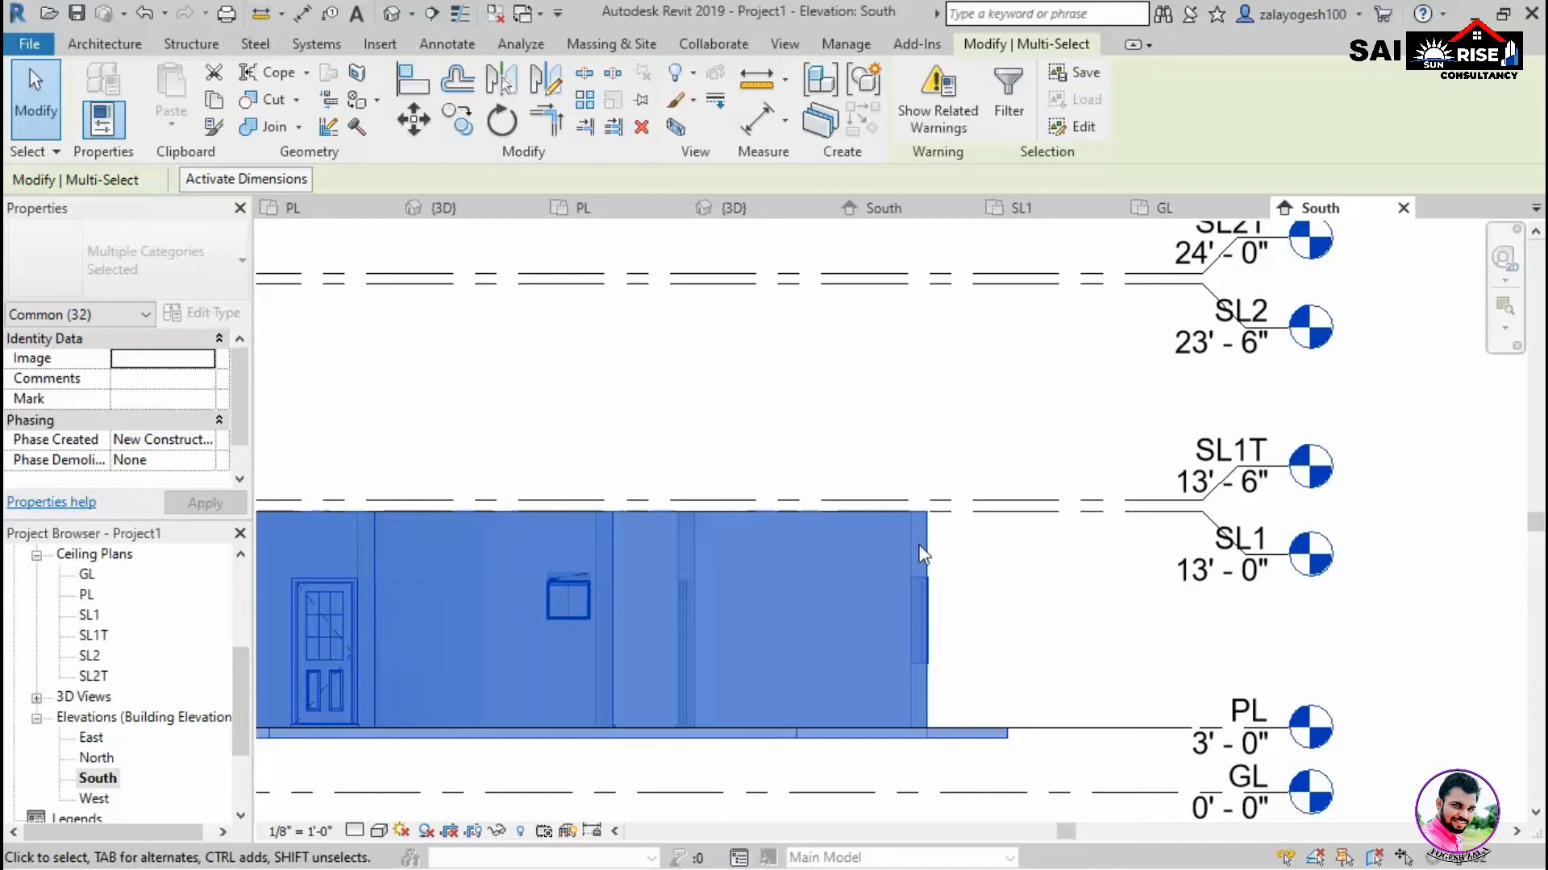
middle_drag(1016, 587, 1368, 577)
scroll(1398, 593, down, 4)
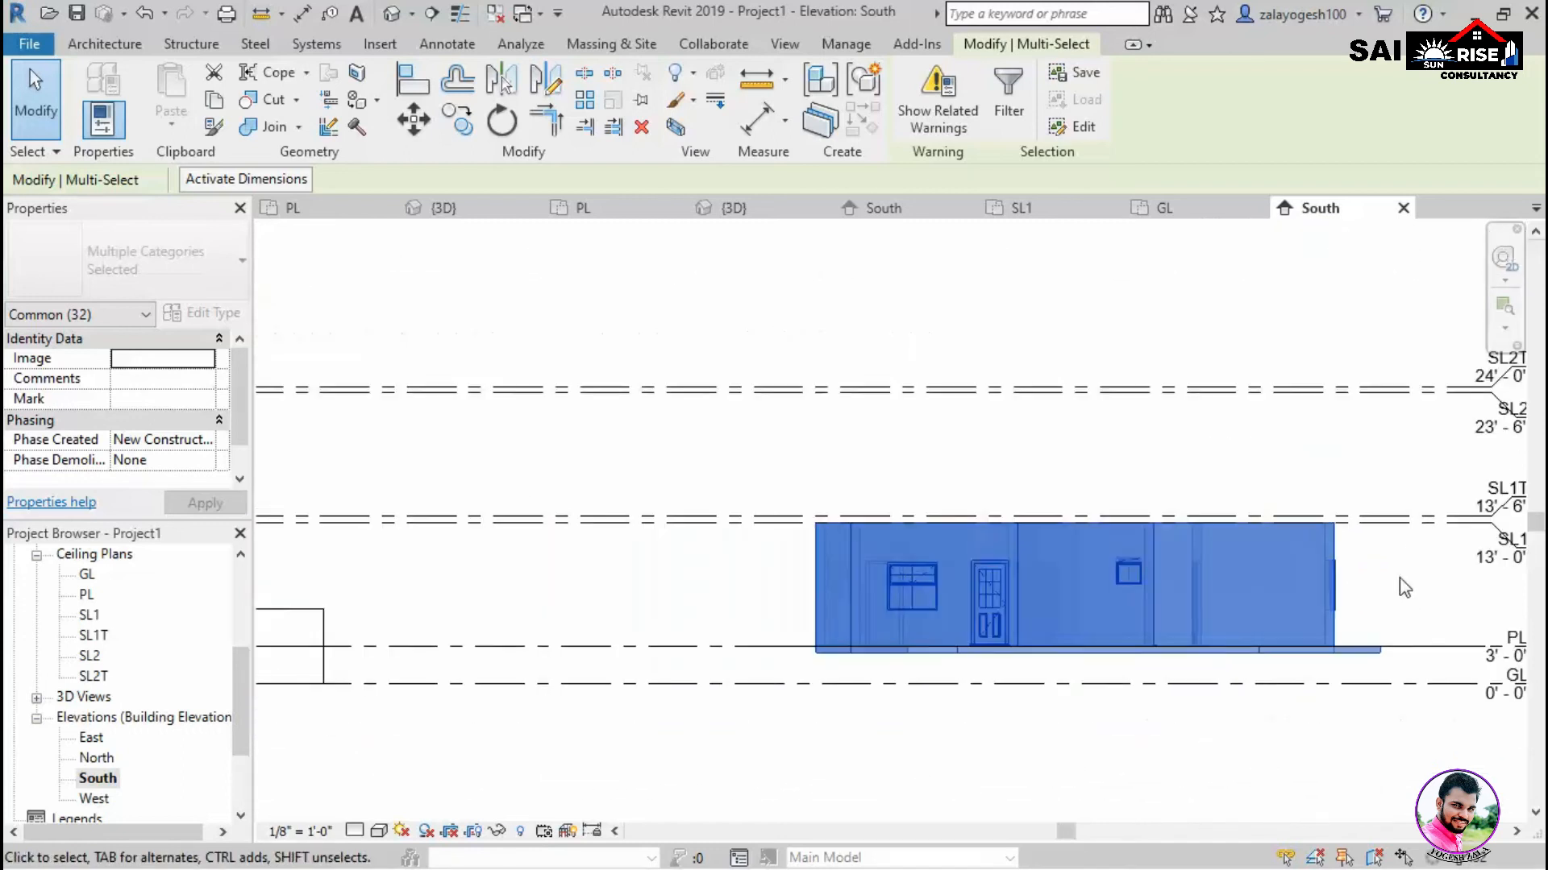
middle_drag(712, 571, 785, 594)
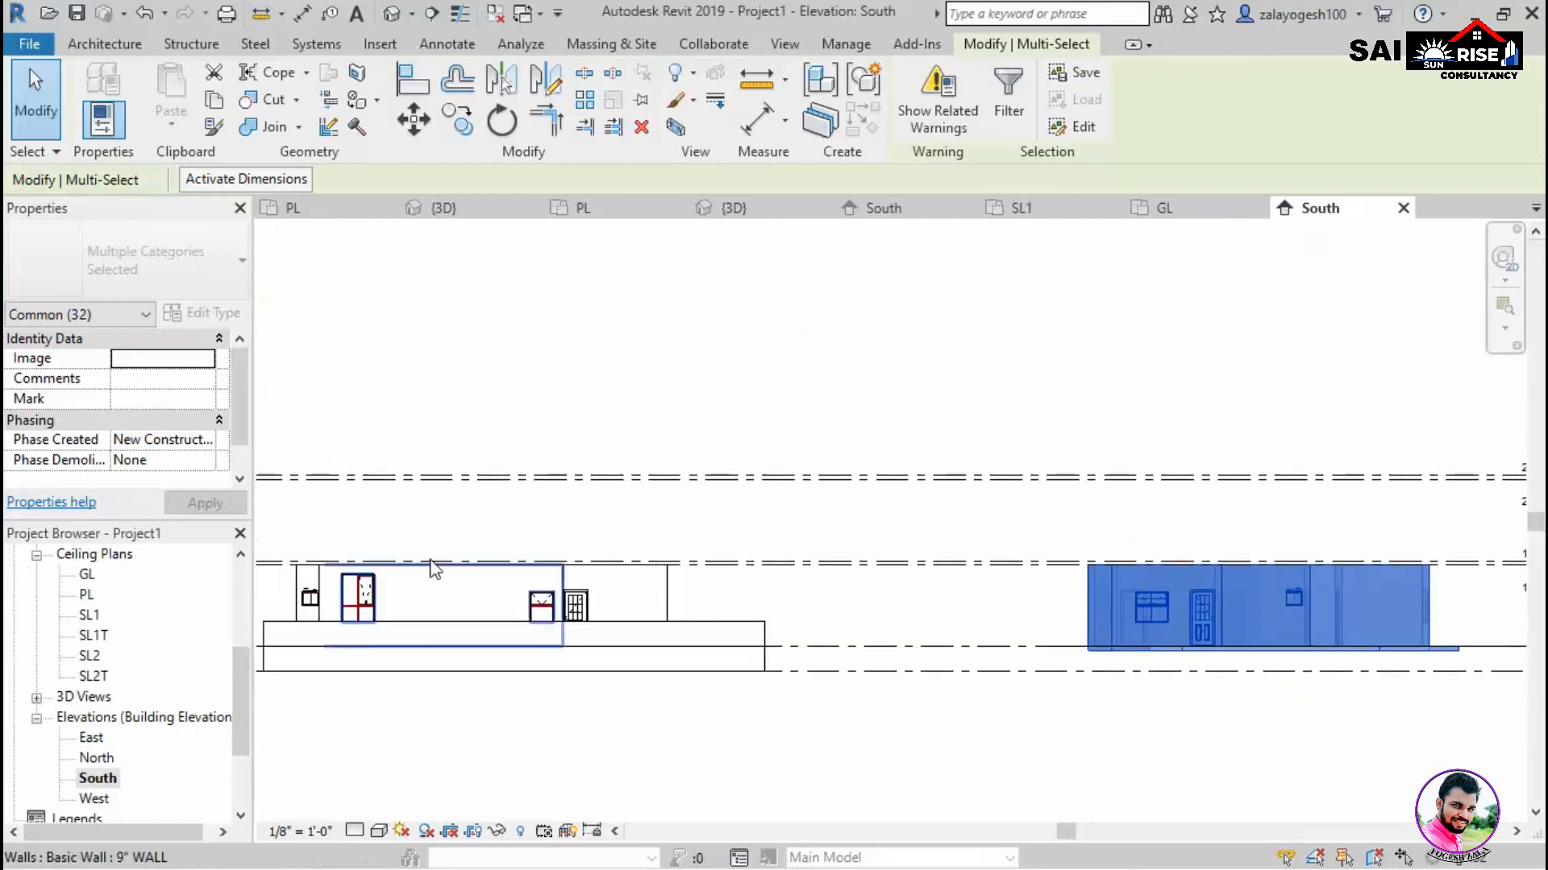
middle_drag(1131, 711, 822, 705)
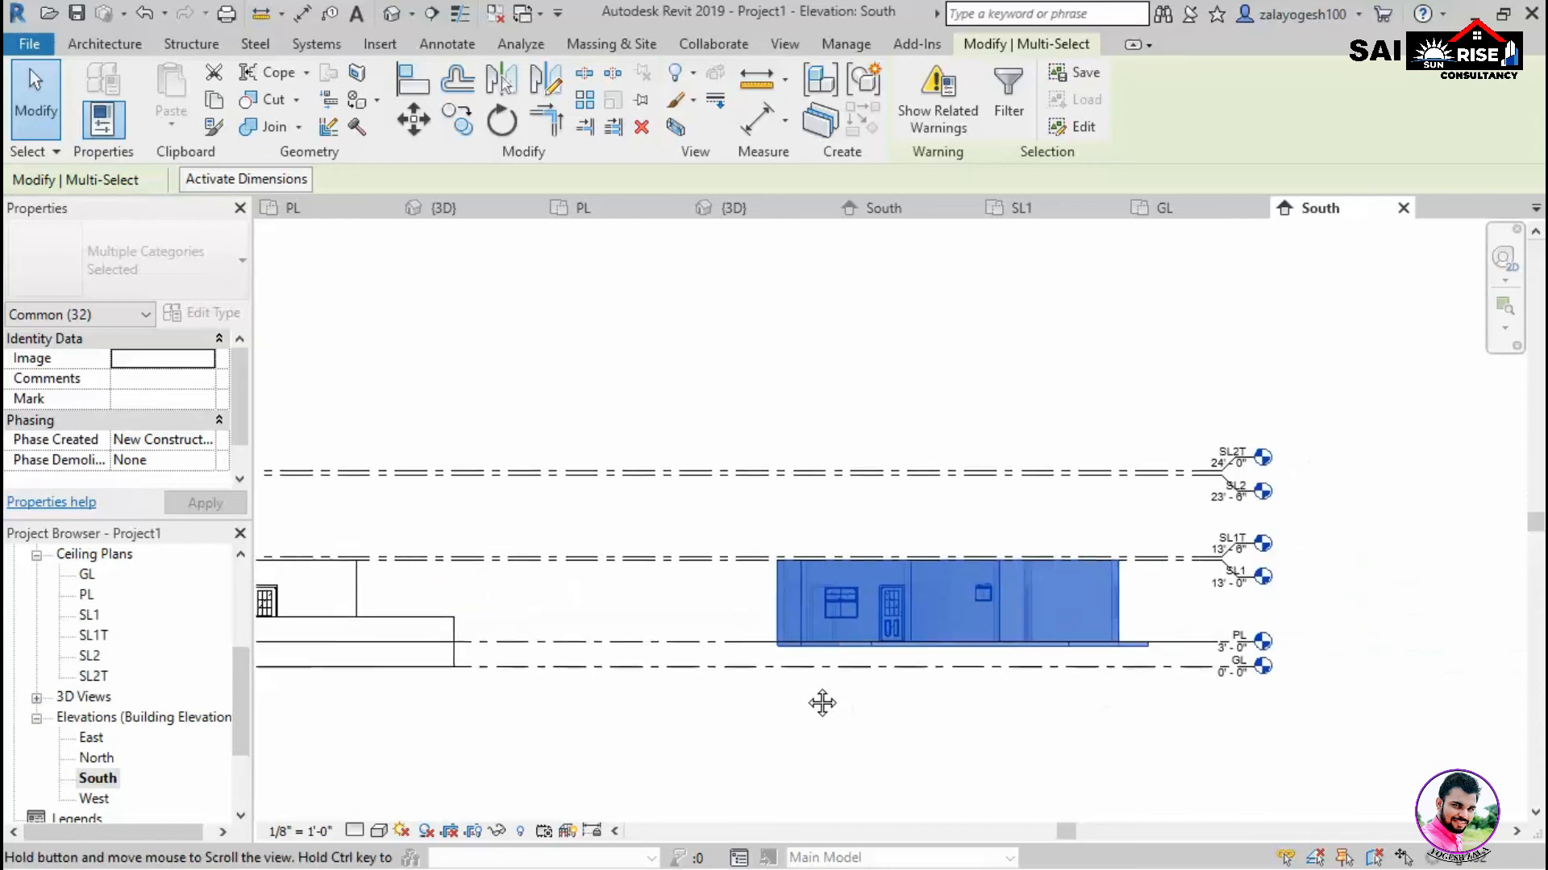
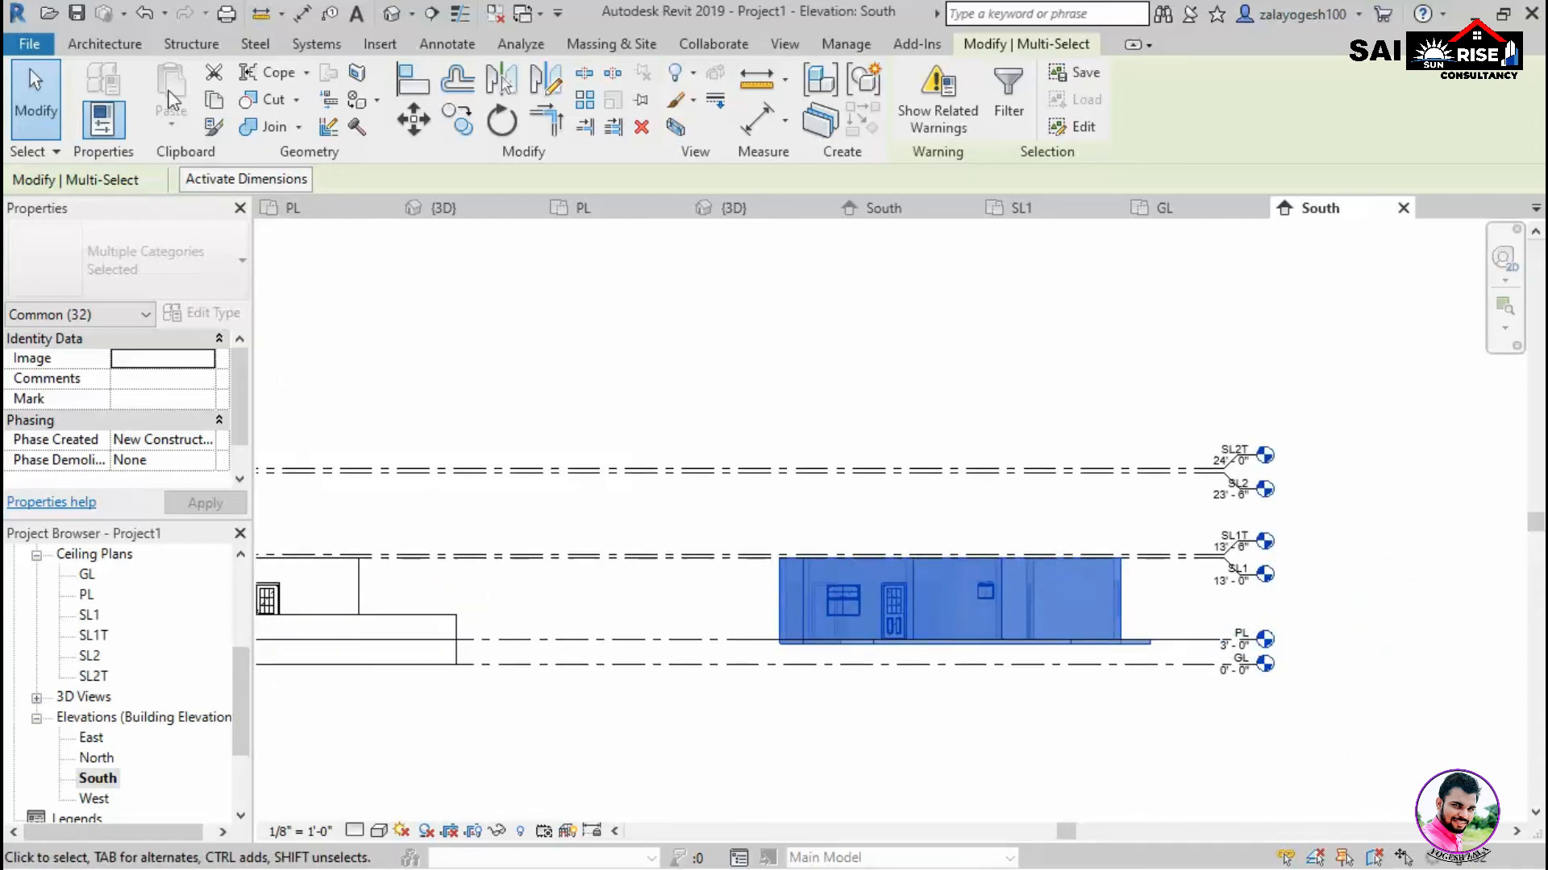
click(214, 73)
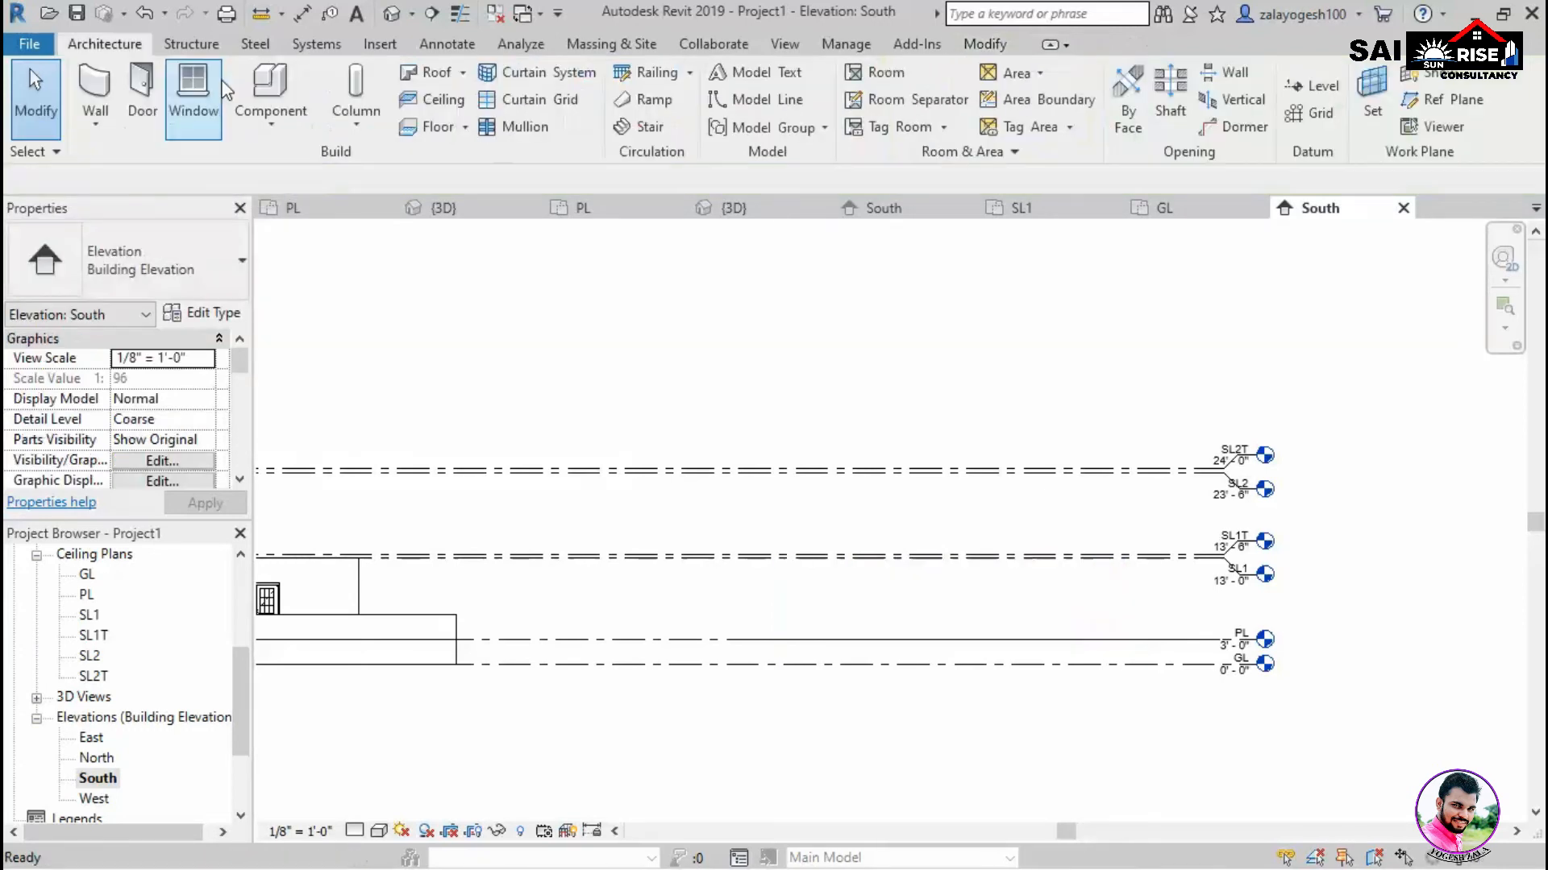
Paste the cut first-floor elements aligned to level SL1T.
click(1005, 47)
click(171, 121)
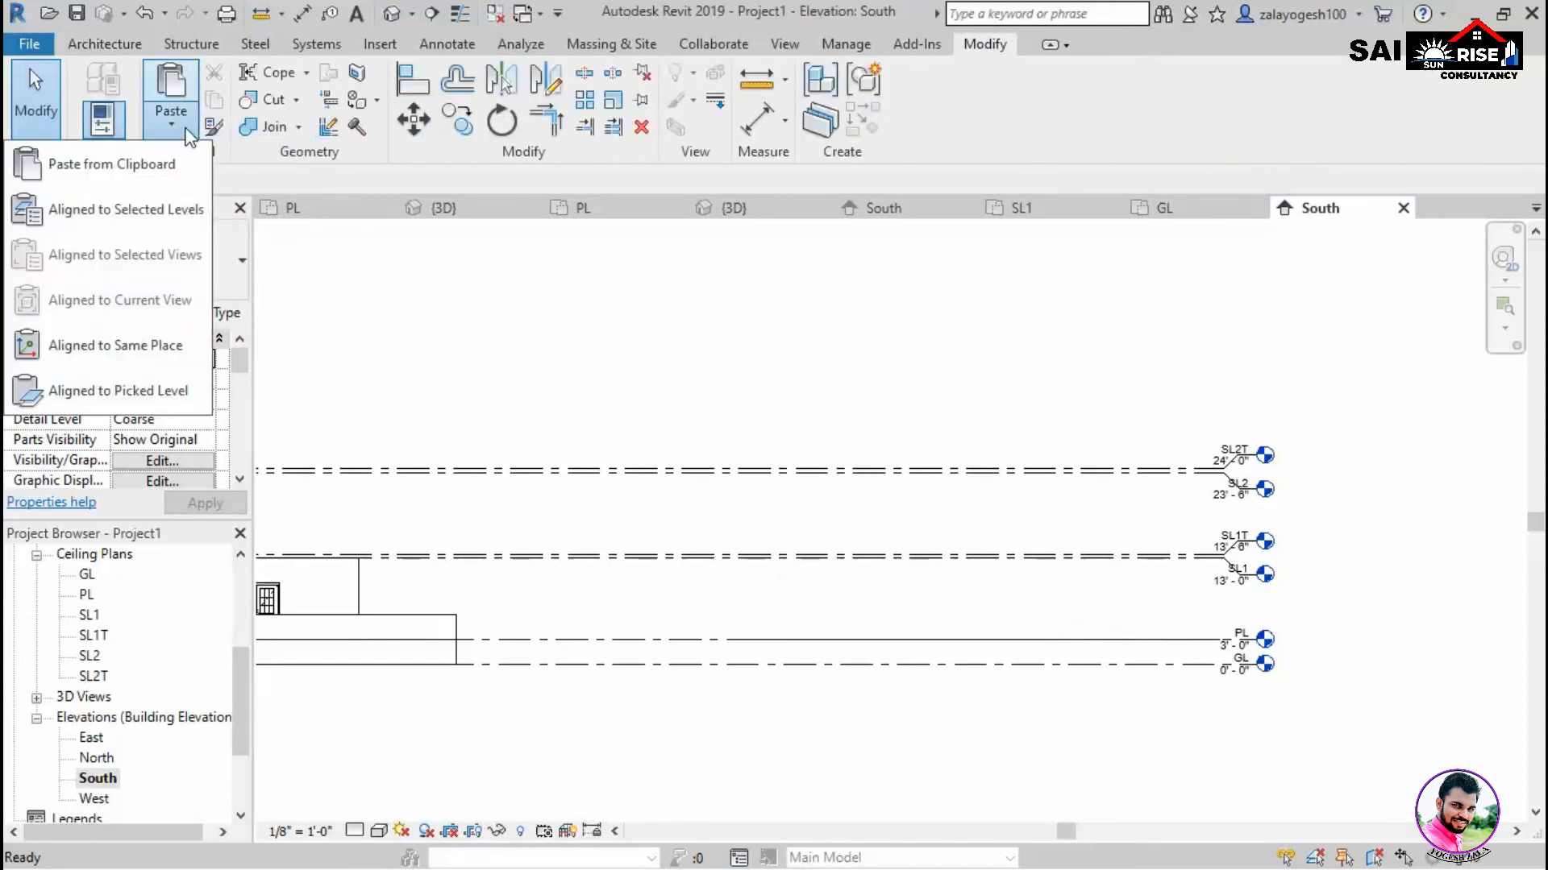
click(163, 208)
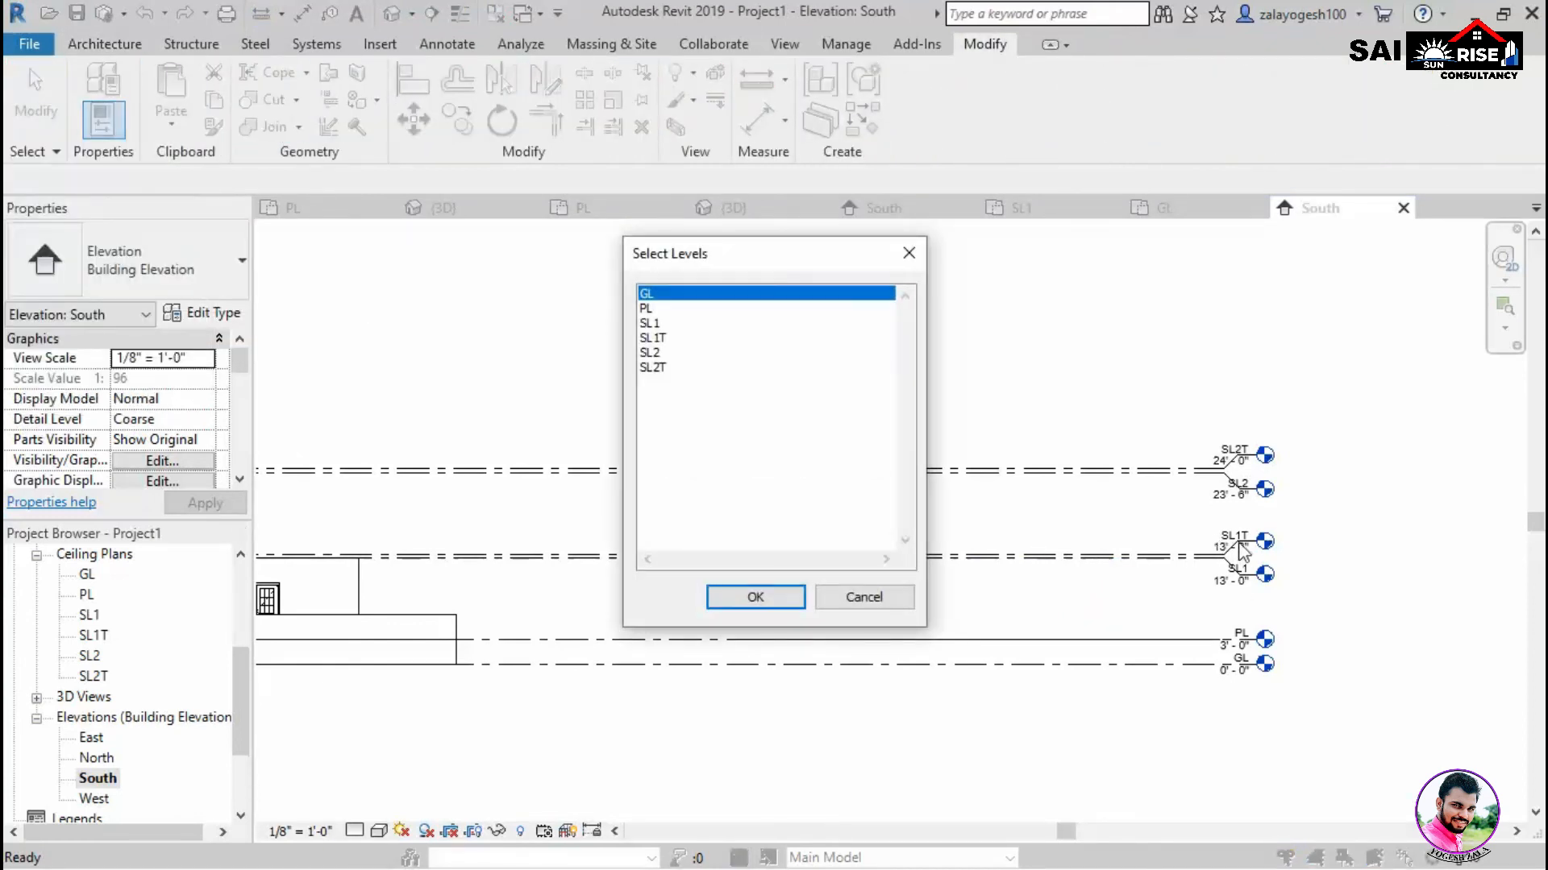
click(662, 339)
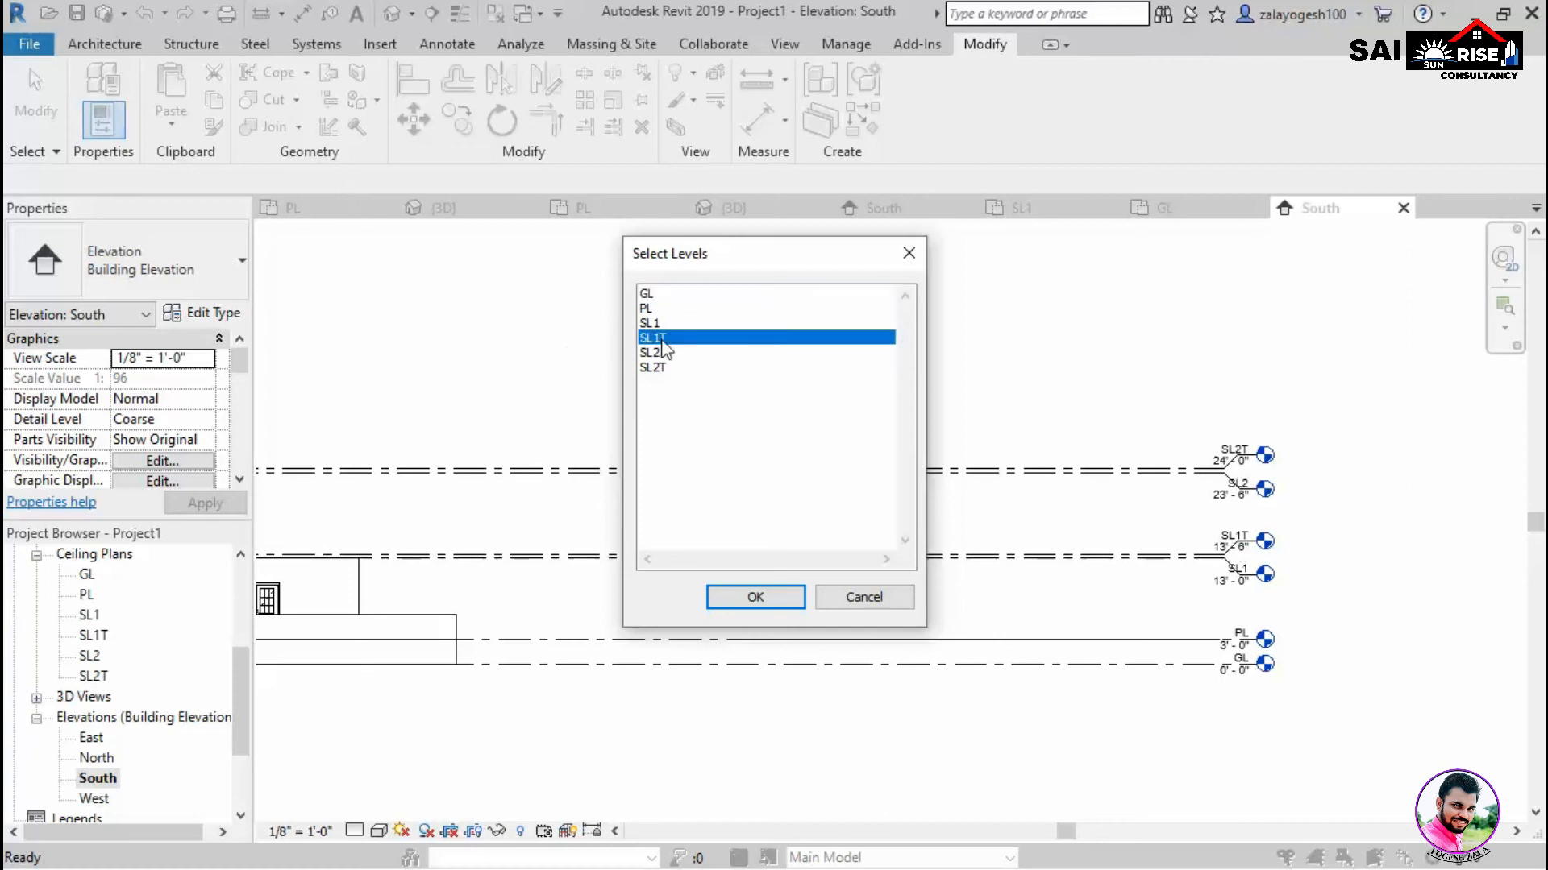
click(755, 598)
click(1132, 617)
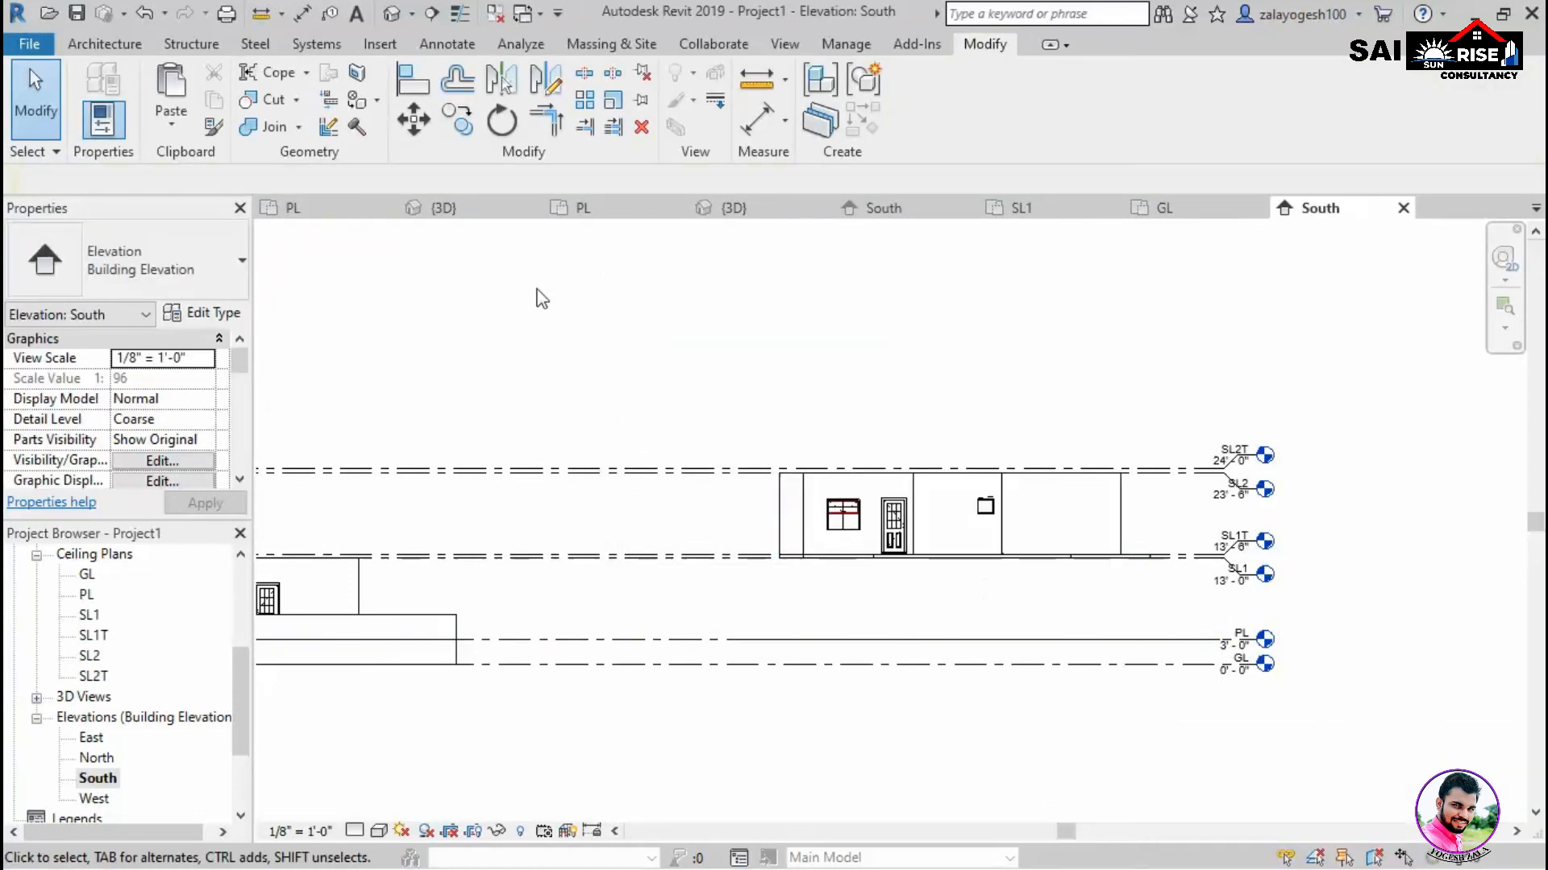
Temporarily hide the imported 2D AutoCAD drawing in the 3D view.
click(463, 211)
shift+middle_drag(1071, 688, 1174, 519)
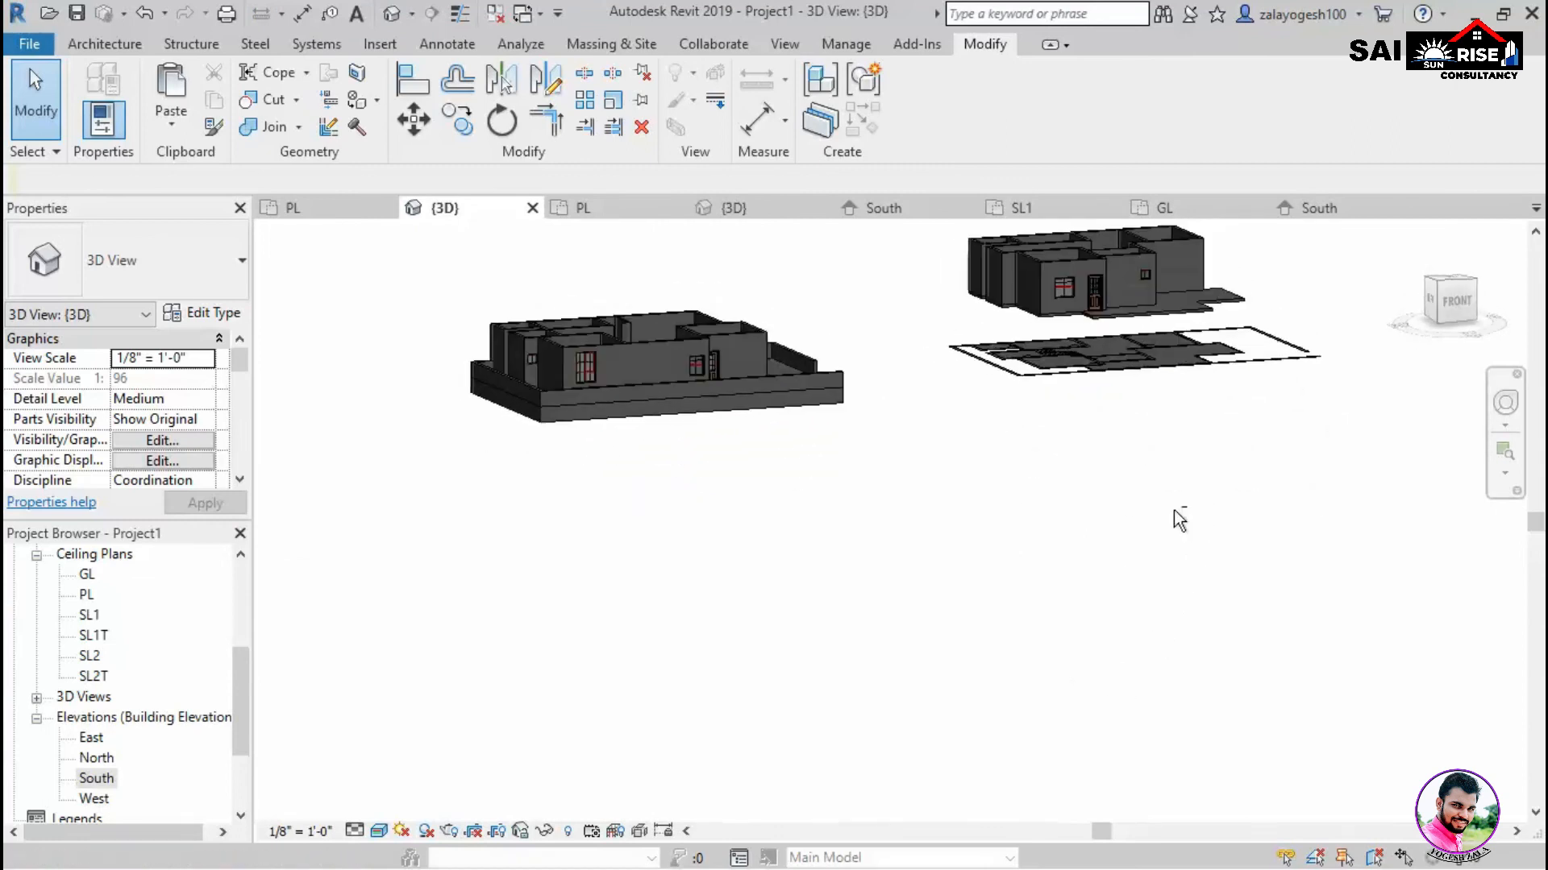
click(1176, 372)
click(544, 831)
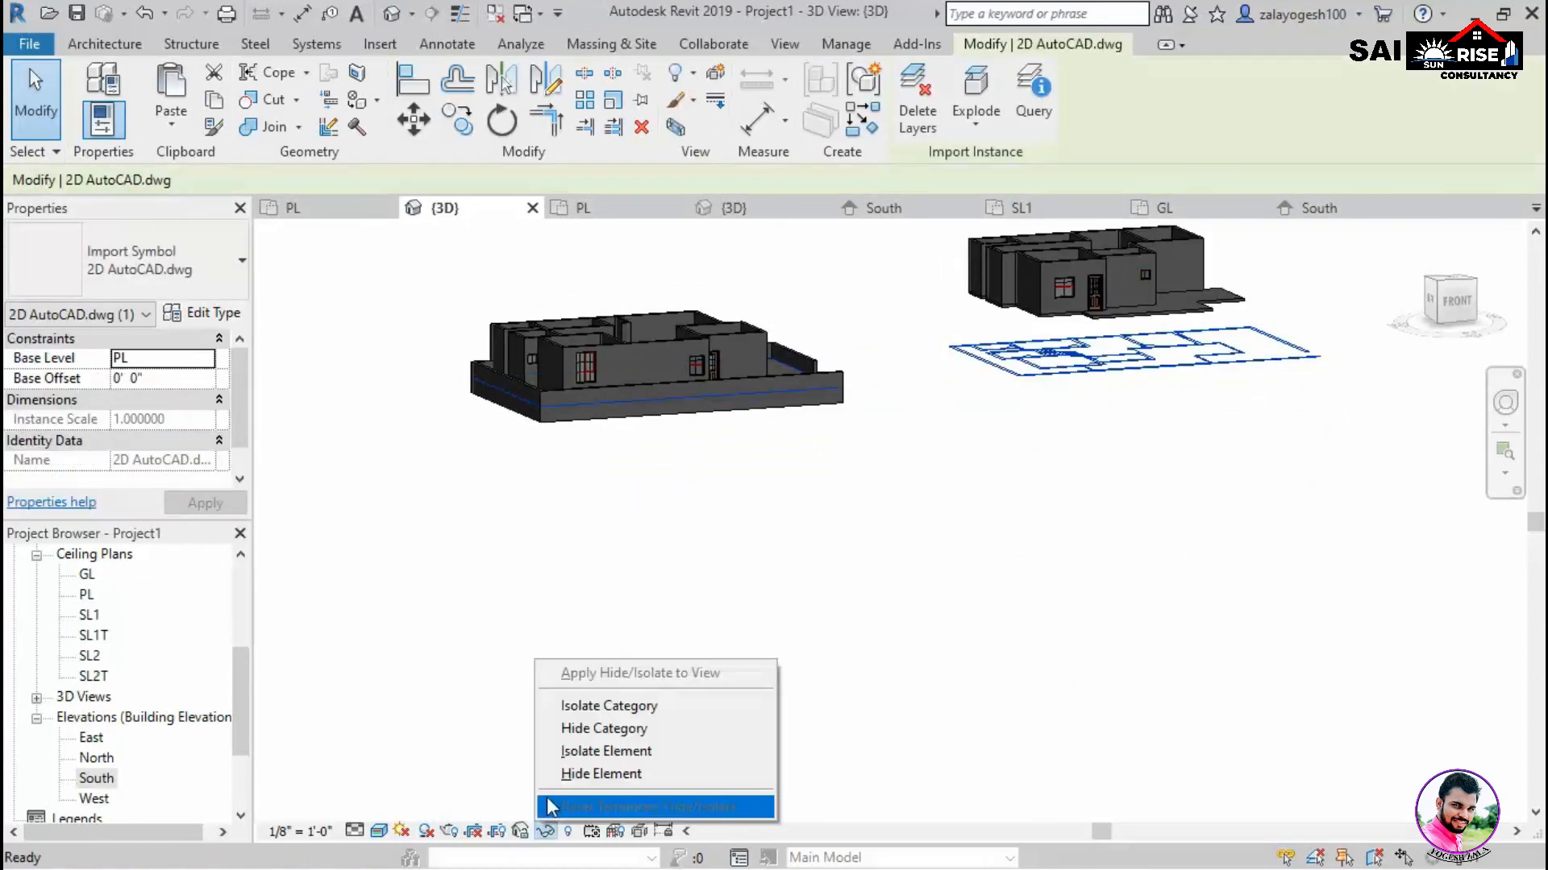
click(613, 770)
Move the whole first floor from its outer bottom corner onto the matching top corner of the ground-floor walls.
shift+middle_drag(612, 769, 777, 355)
drag(765, 327, 1164, 641)
shift+middle_drag(808, 577, 1008, 587)
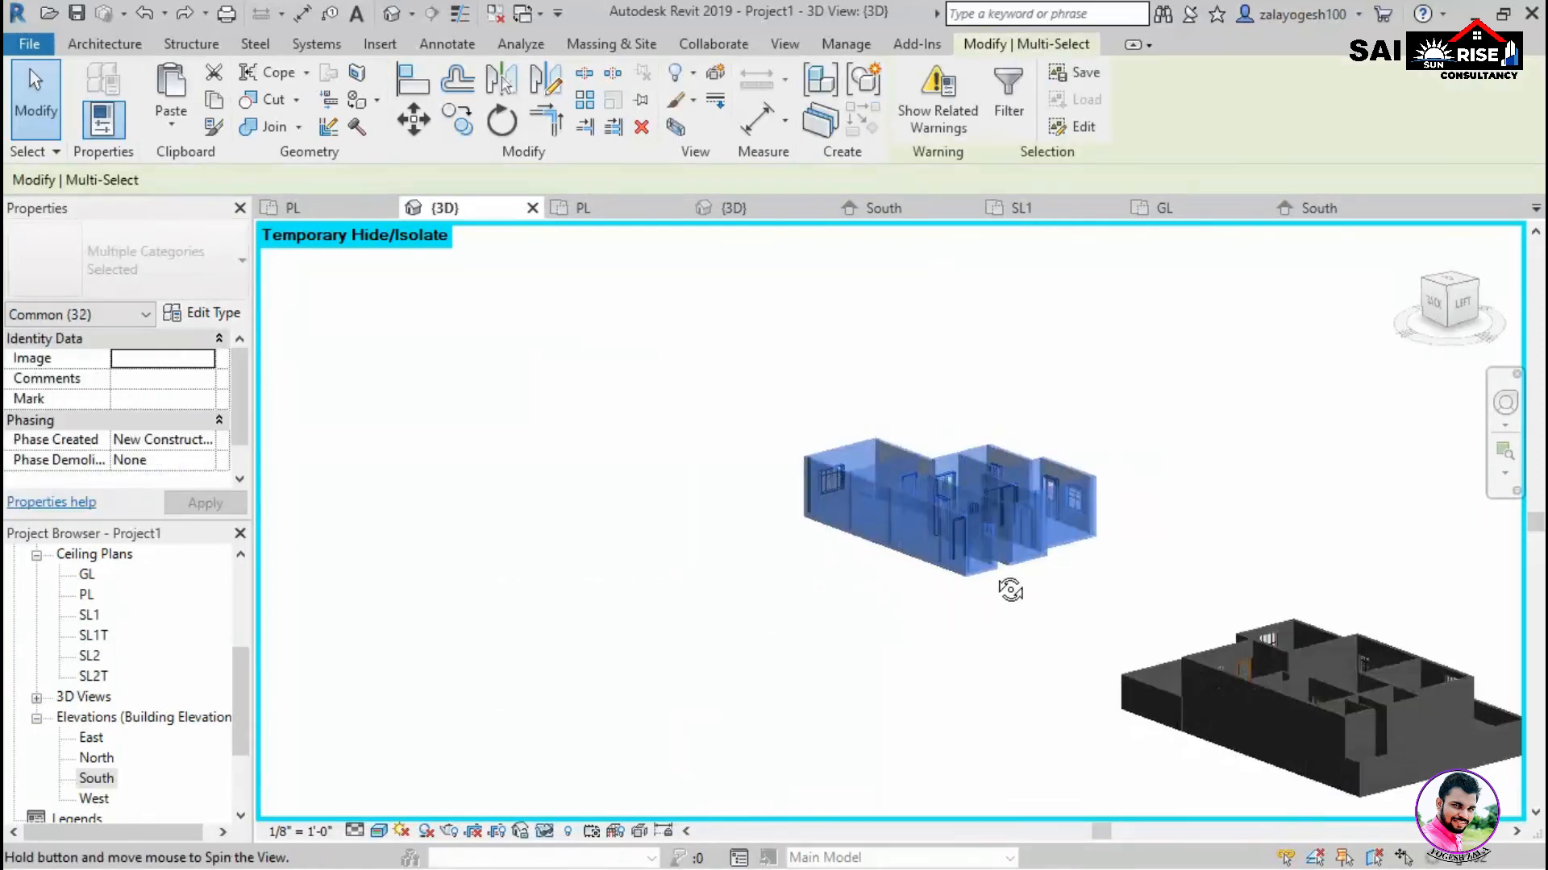
click(413, 119)
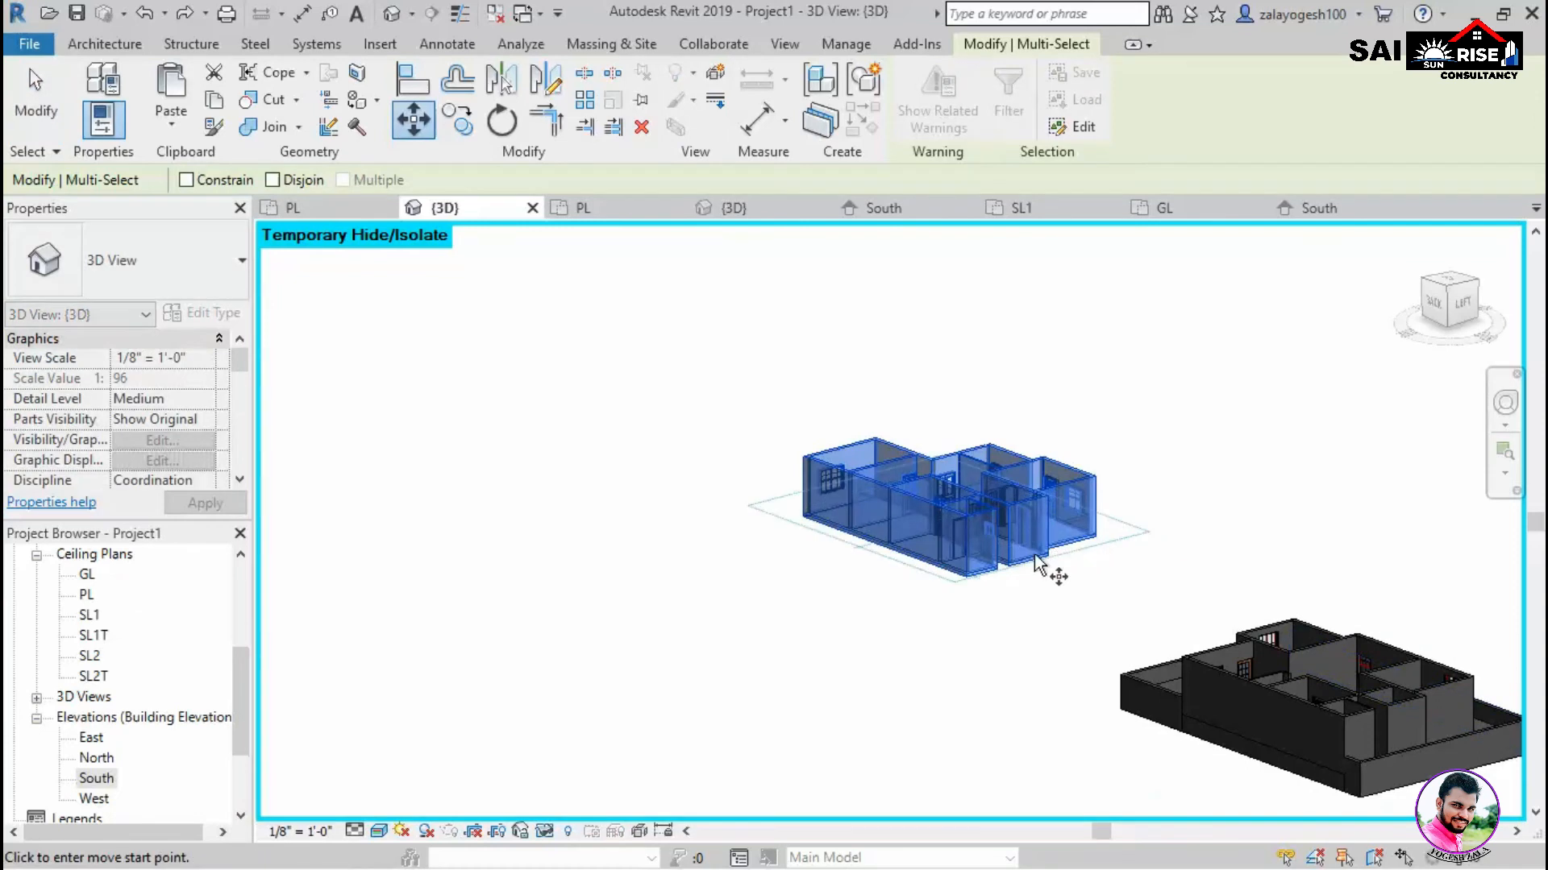
scroll(1054, 570, up, 5)
scroll(806, 641, up, 3)
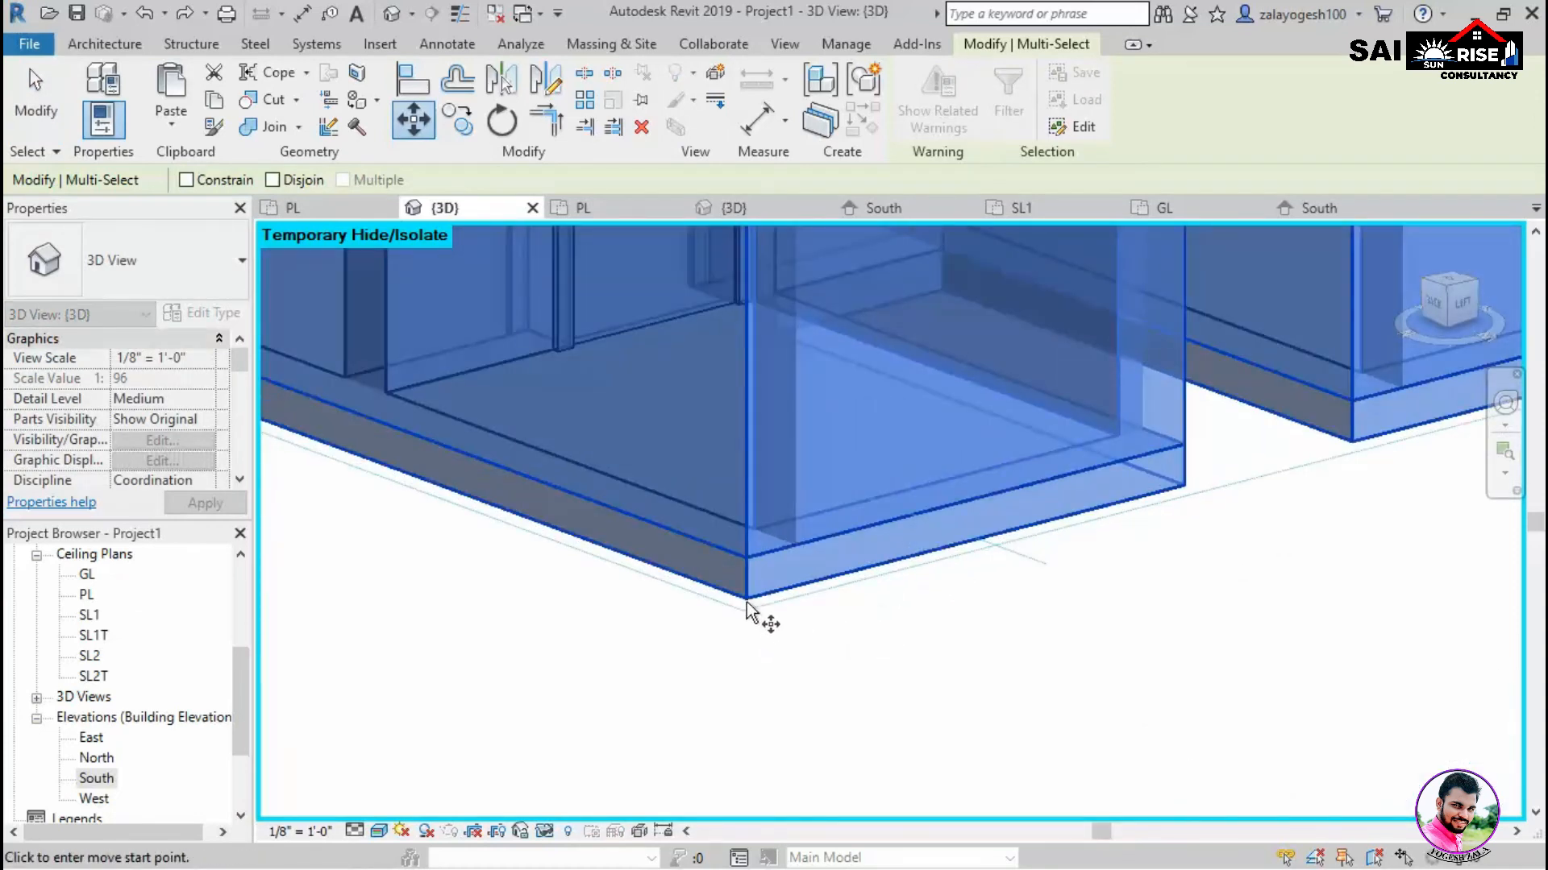
scroll(748, 611, up, 2)
scroll(748, 610, up, 2)
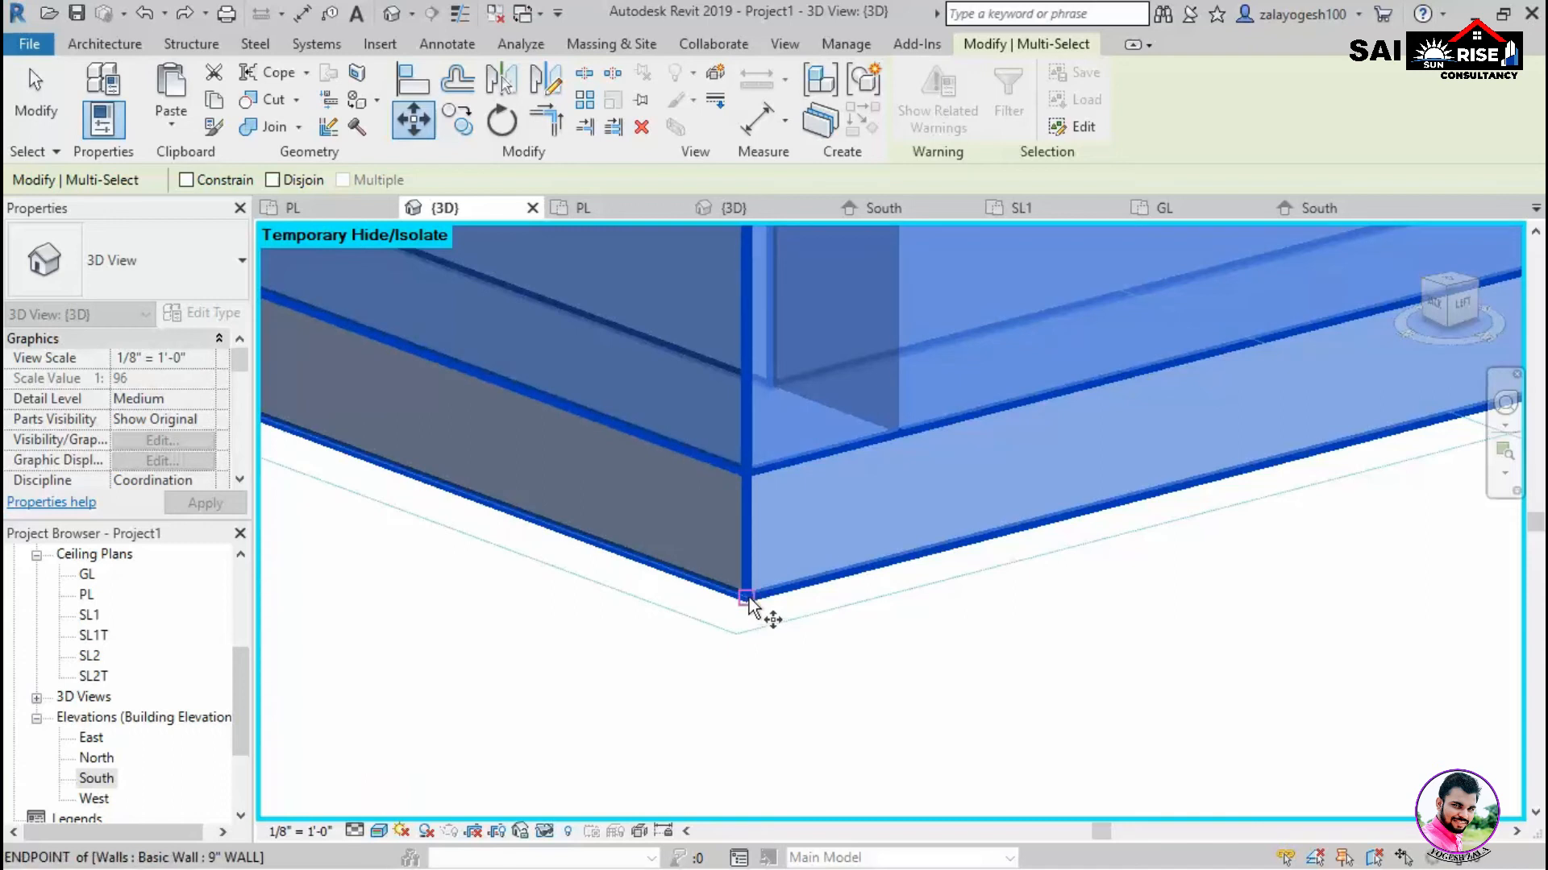
click(751, 606)
scroll(786, 612, down, 10)
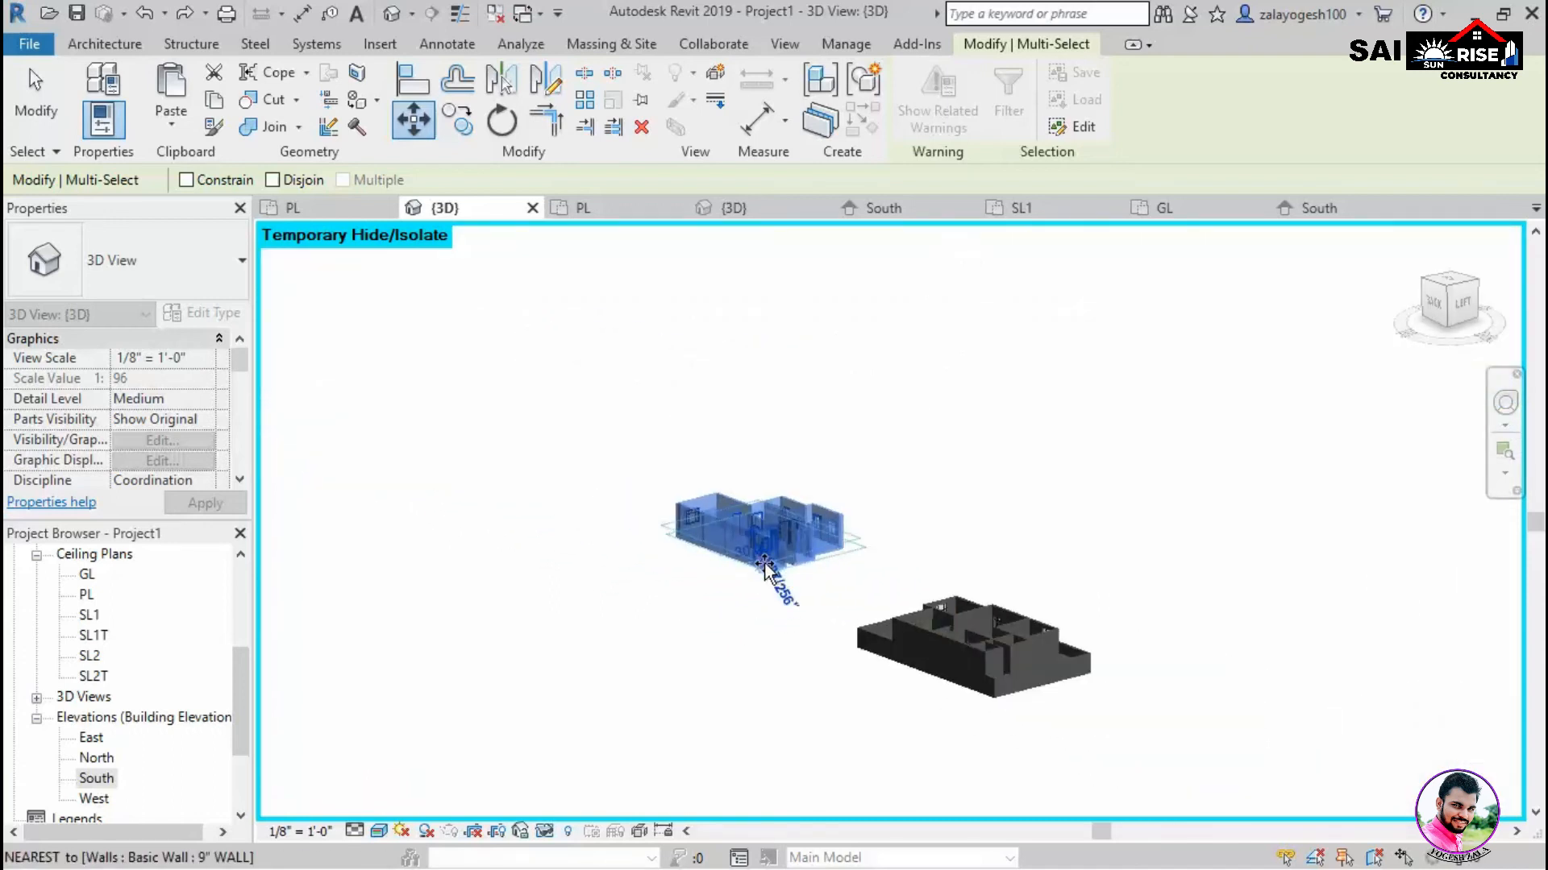
shift+middle_drag(951, 725, 963, 733)
middle_drag(840, 716, 921, 640)
scroll(922, 635, up, 10)
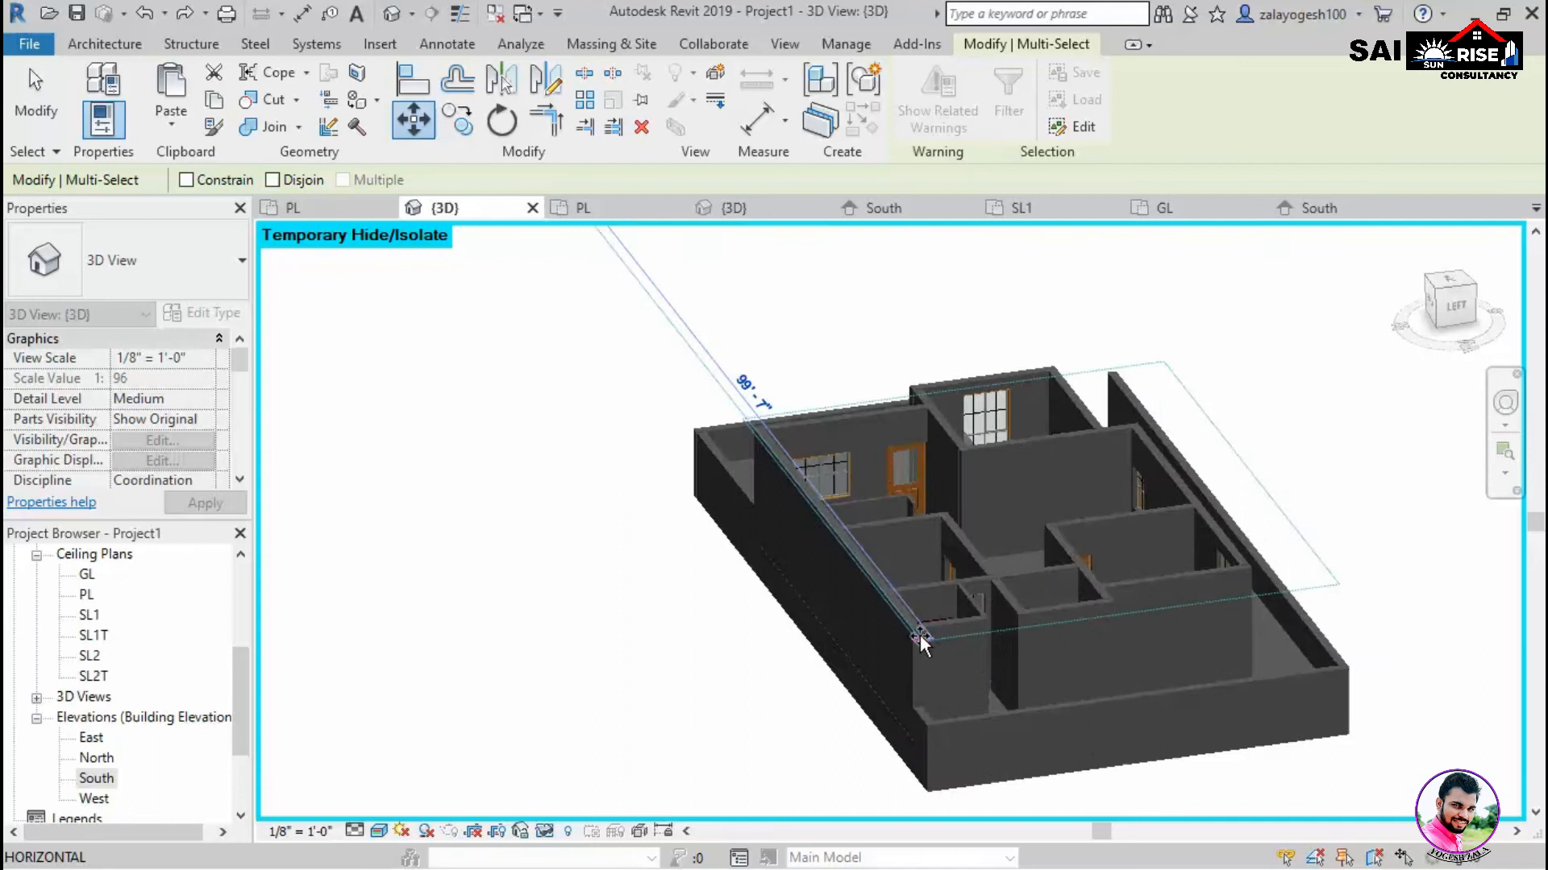
scroll(893, 632, up, 8)
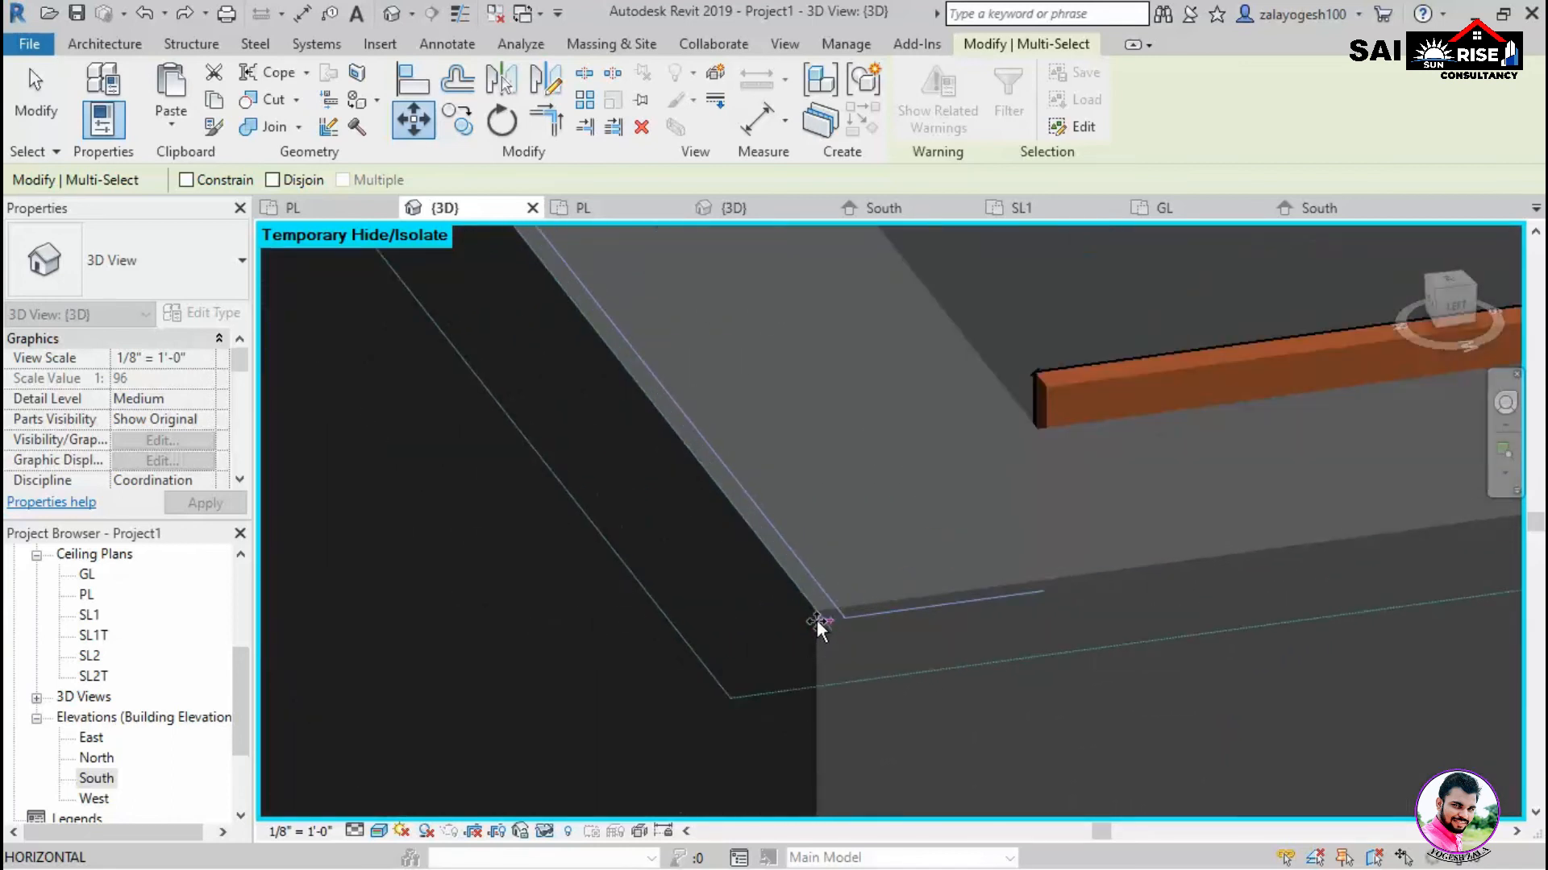
click(815, 620)
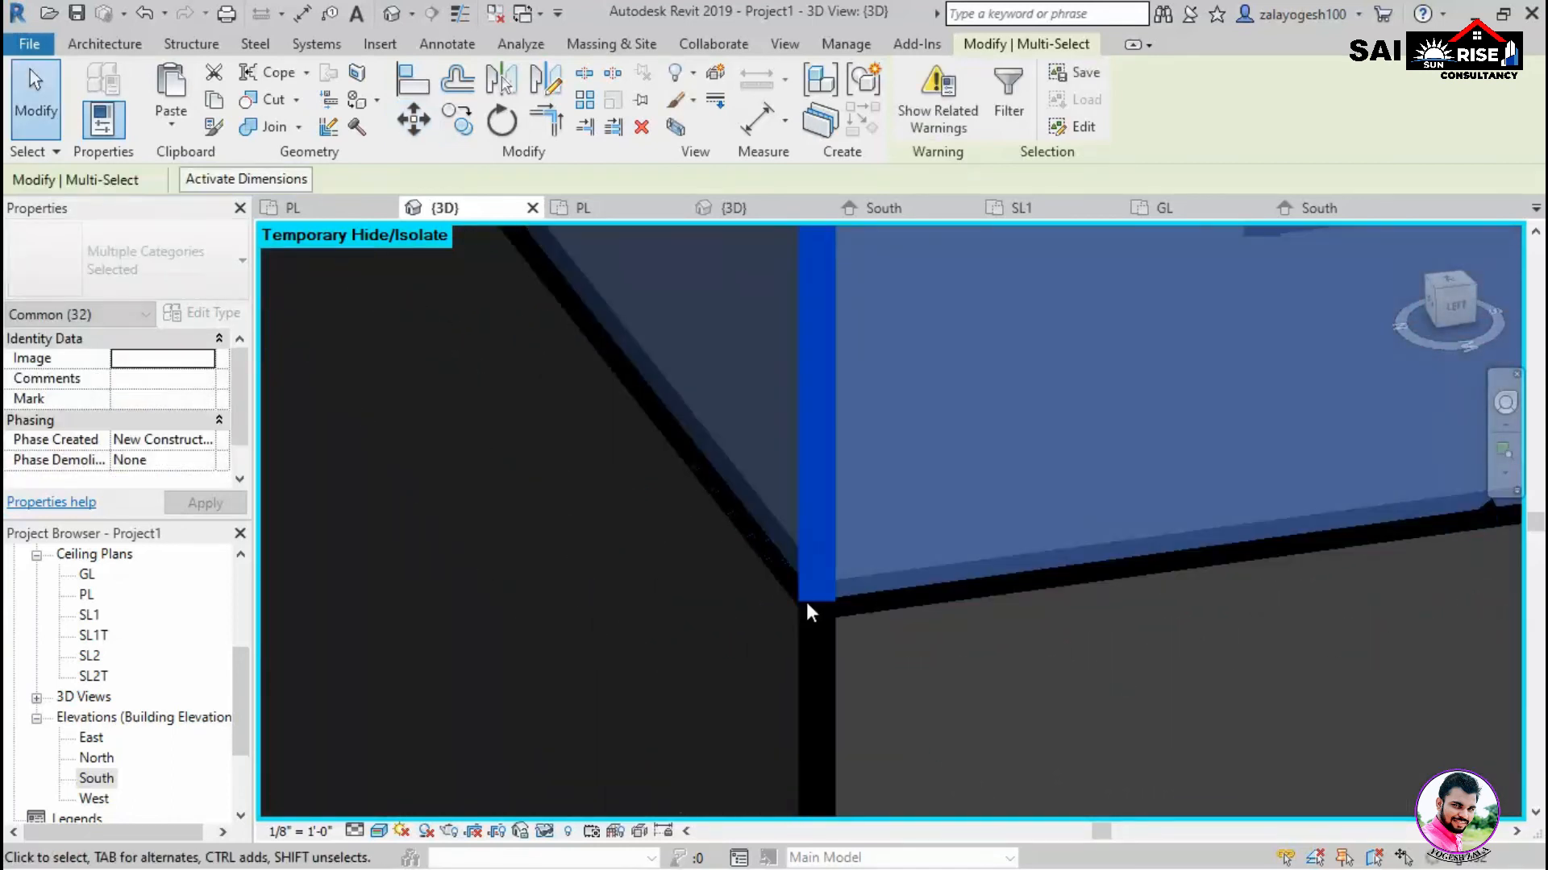
Deselect the moved storey and examine from all sides how the first floor sits on the ground floor.
scroll(811, 605, down, 15)
key(Escape)
shift+middle_drag(992, 669, 878, 669)
scroll(1032, 680, down, 5)
scroll(811, 564, up, 5)
scroll(1100, 718, up, 4)
middle_drag(1100, 717, 1088, 785)
middle_drag(1166, 717, 1139, 698)
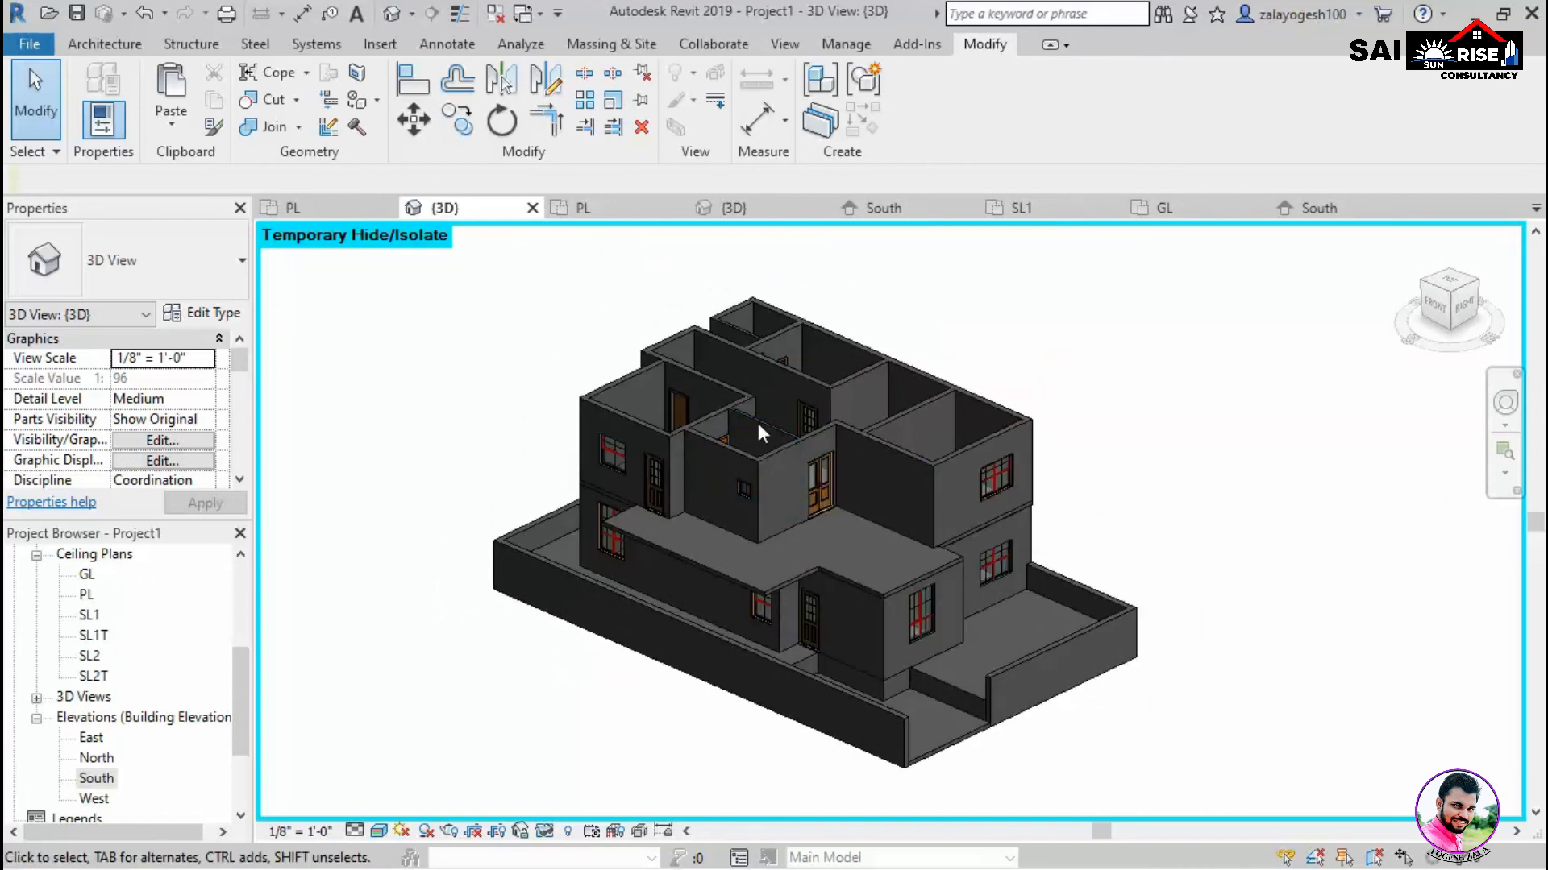
Check the stacked storeys against the levels in the South elevation and open the SL2 floor plan.
double_click(96, 778)
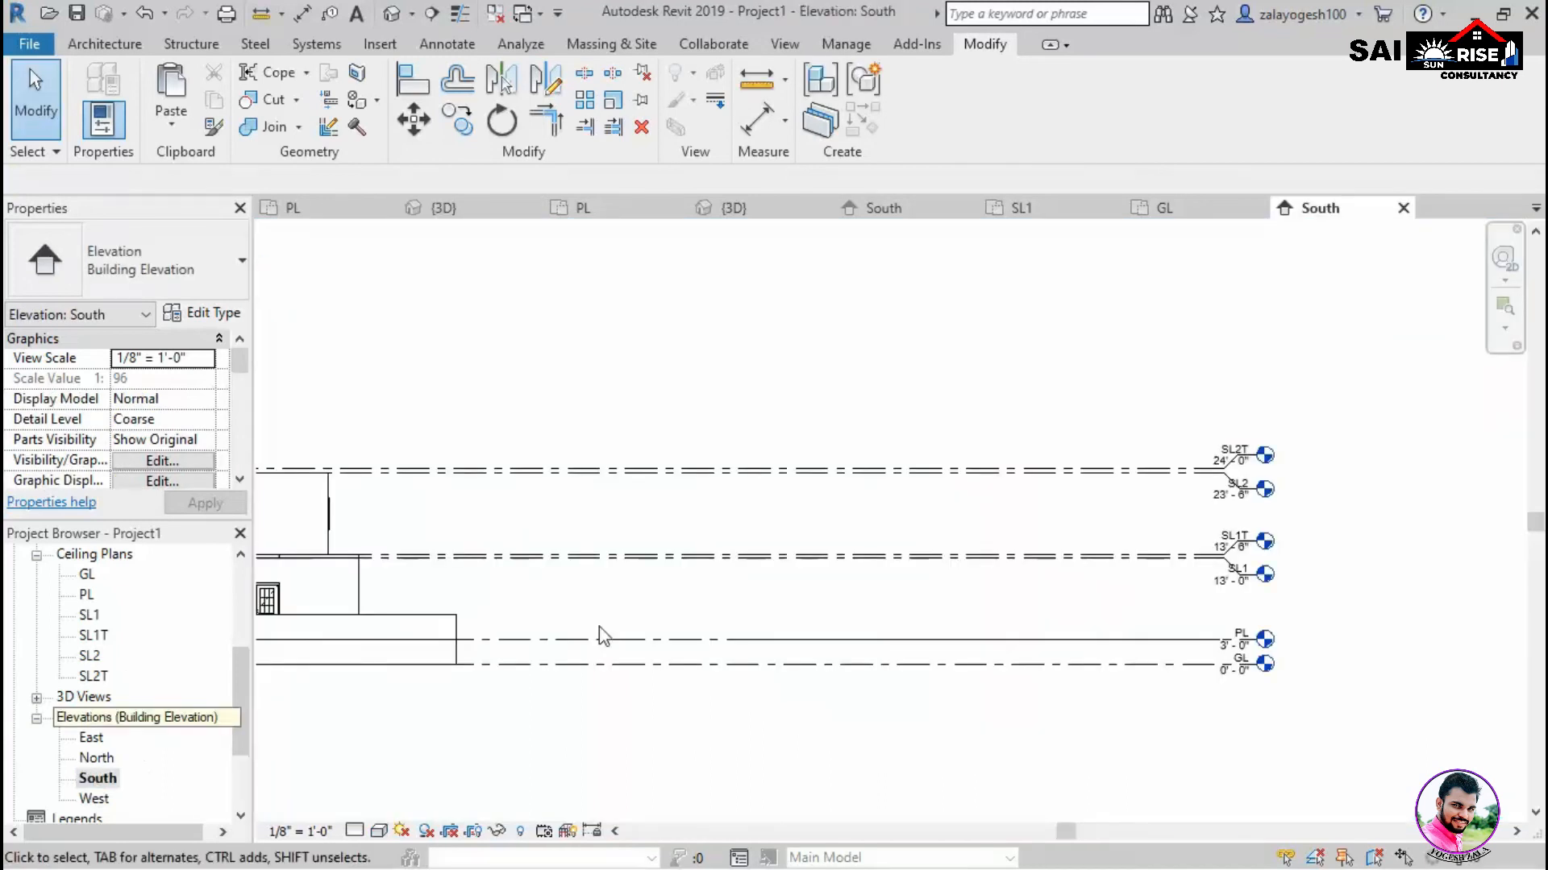
scroll(1299, 531, up, 5)
middle_drag(1024, 561, 1208, 575)
scroll(1208, 574, down, 4)
scroll(697, 556, down, 3)
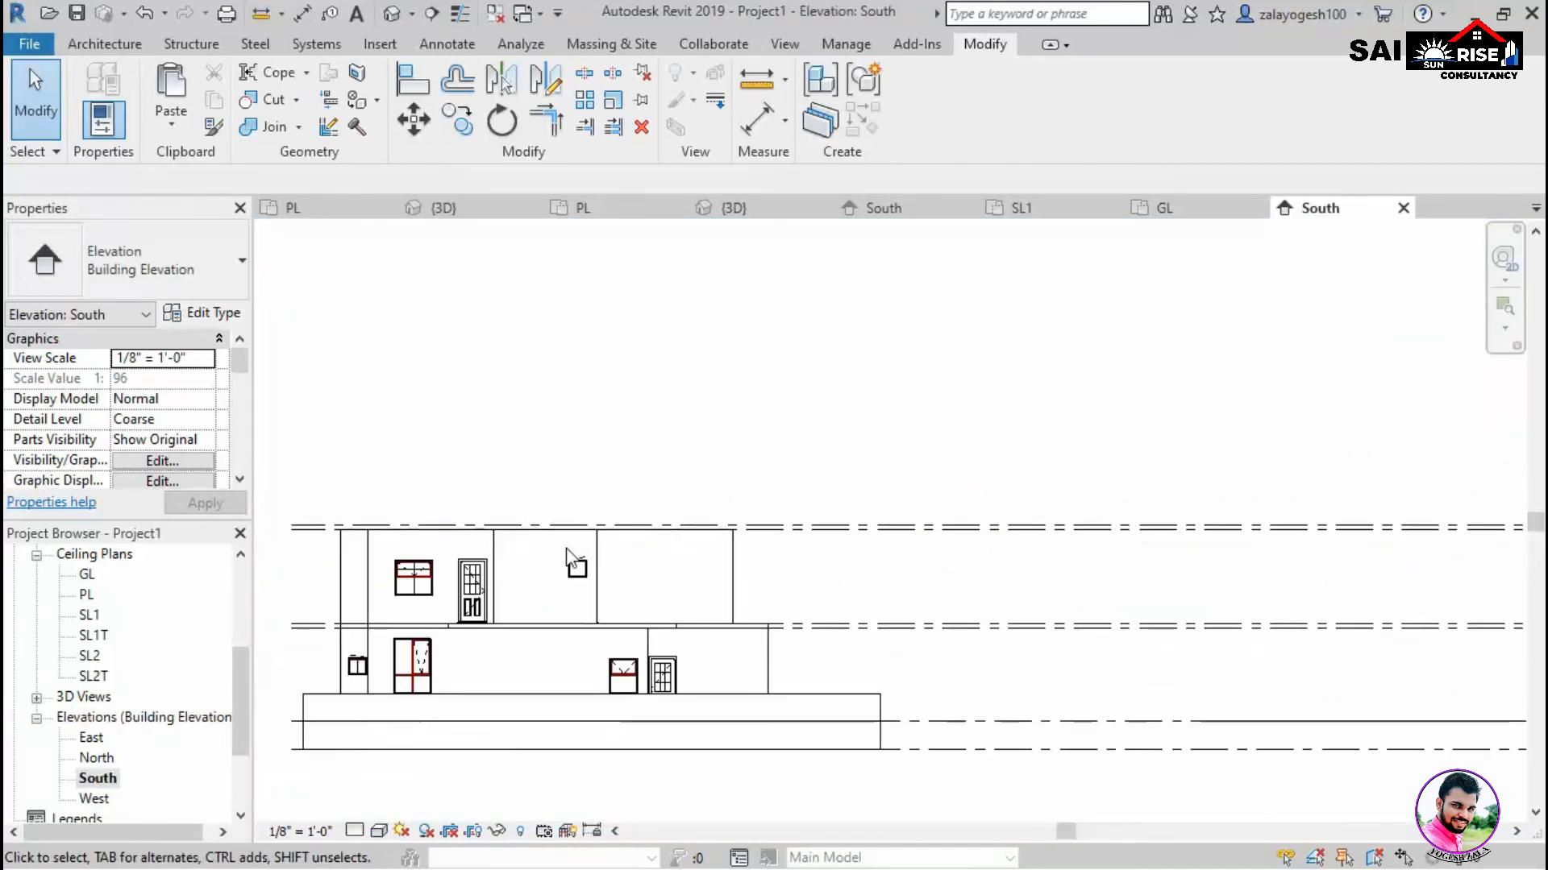
double_click(91, 655)
scroll(107, 654, up, 3)
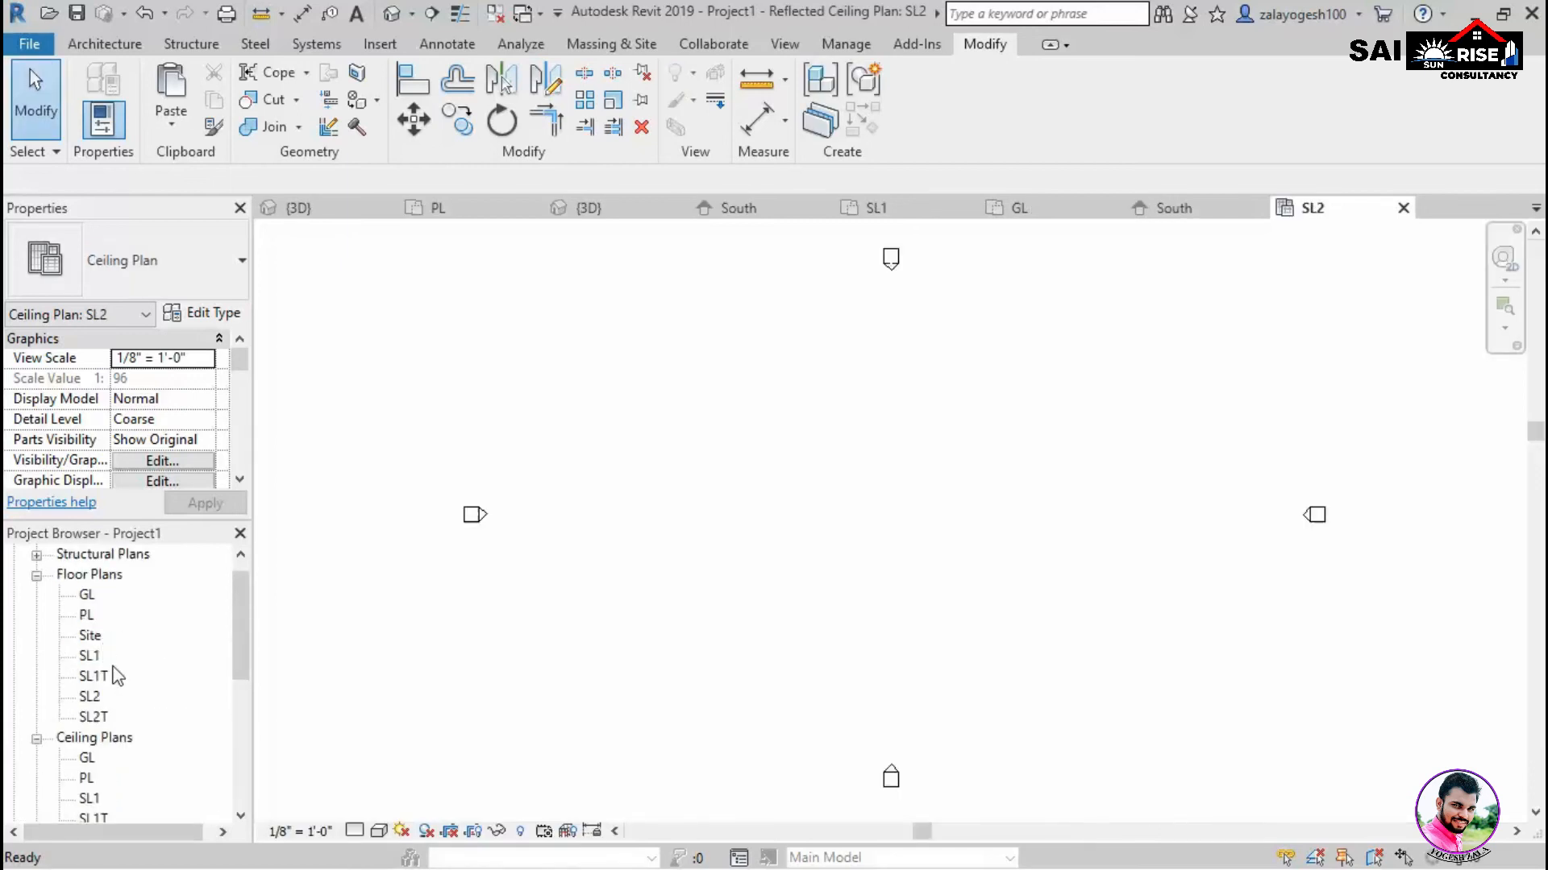
double_click(91, 698)
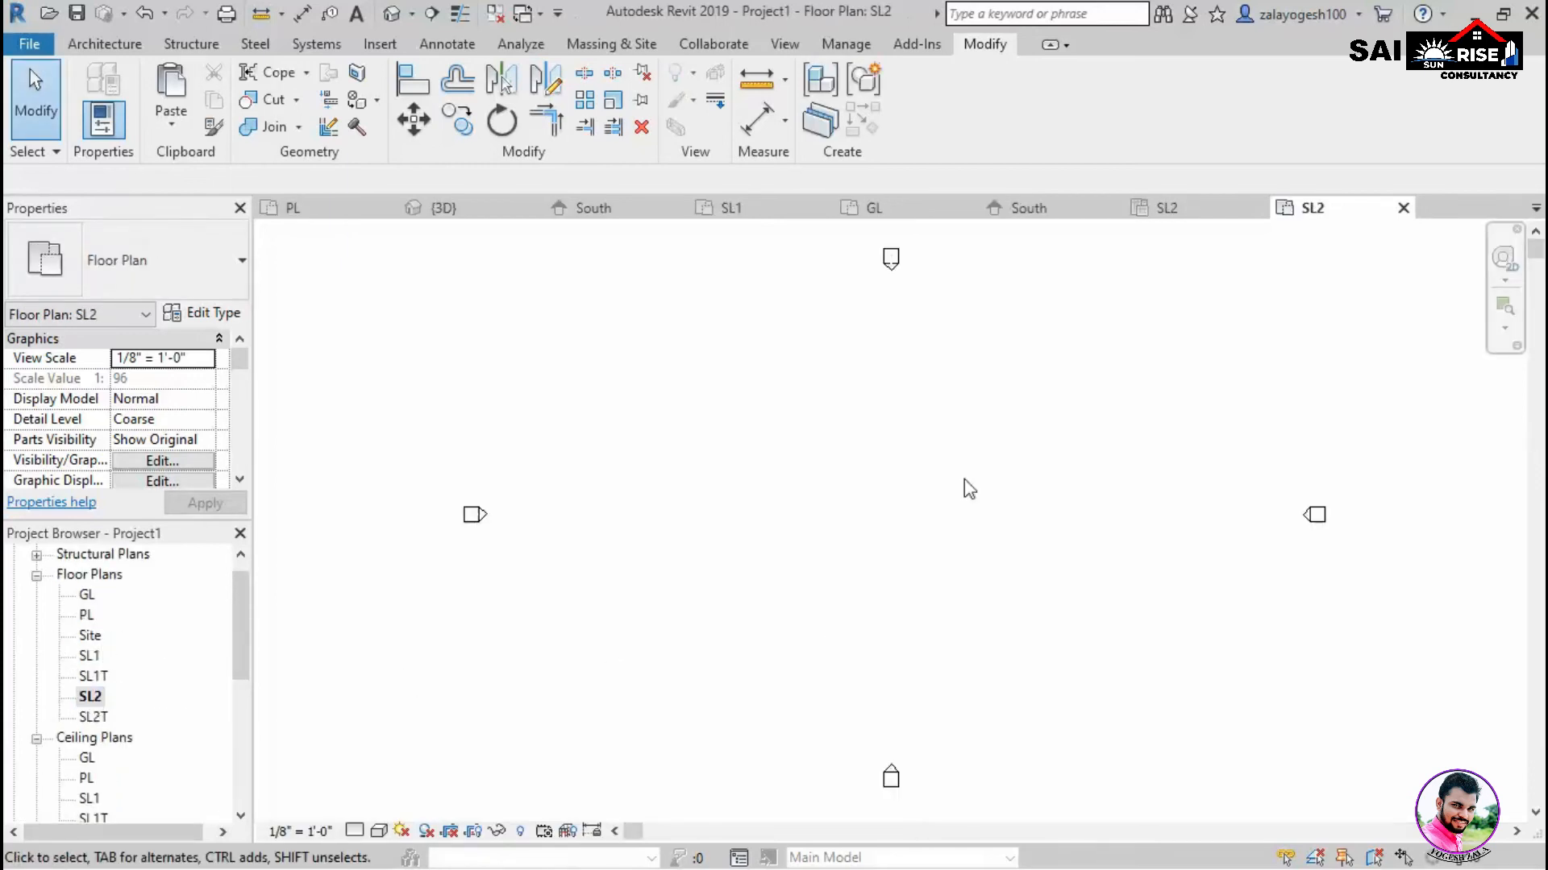
Set the SL2 plan's underlay range to base level PL and top level SL2T.
scroll(133, 410, down, 5)
click(164, 423)
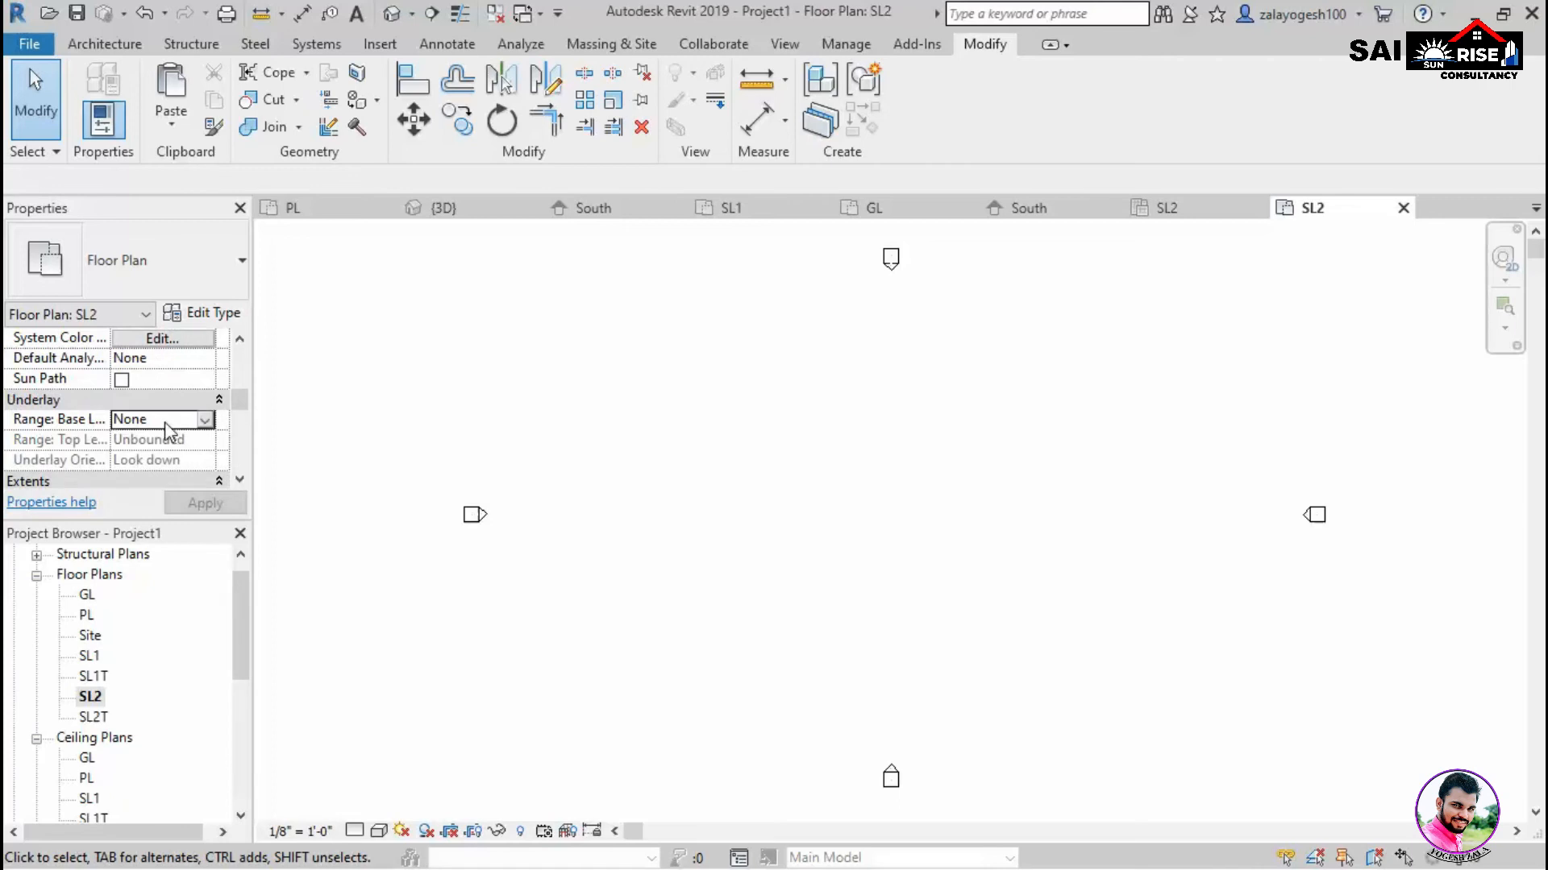
click(205, 420)
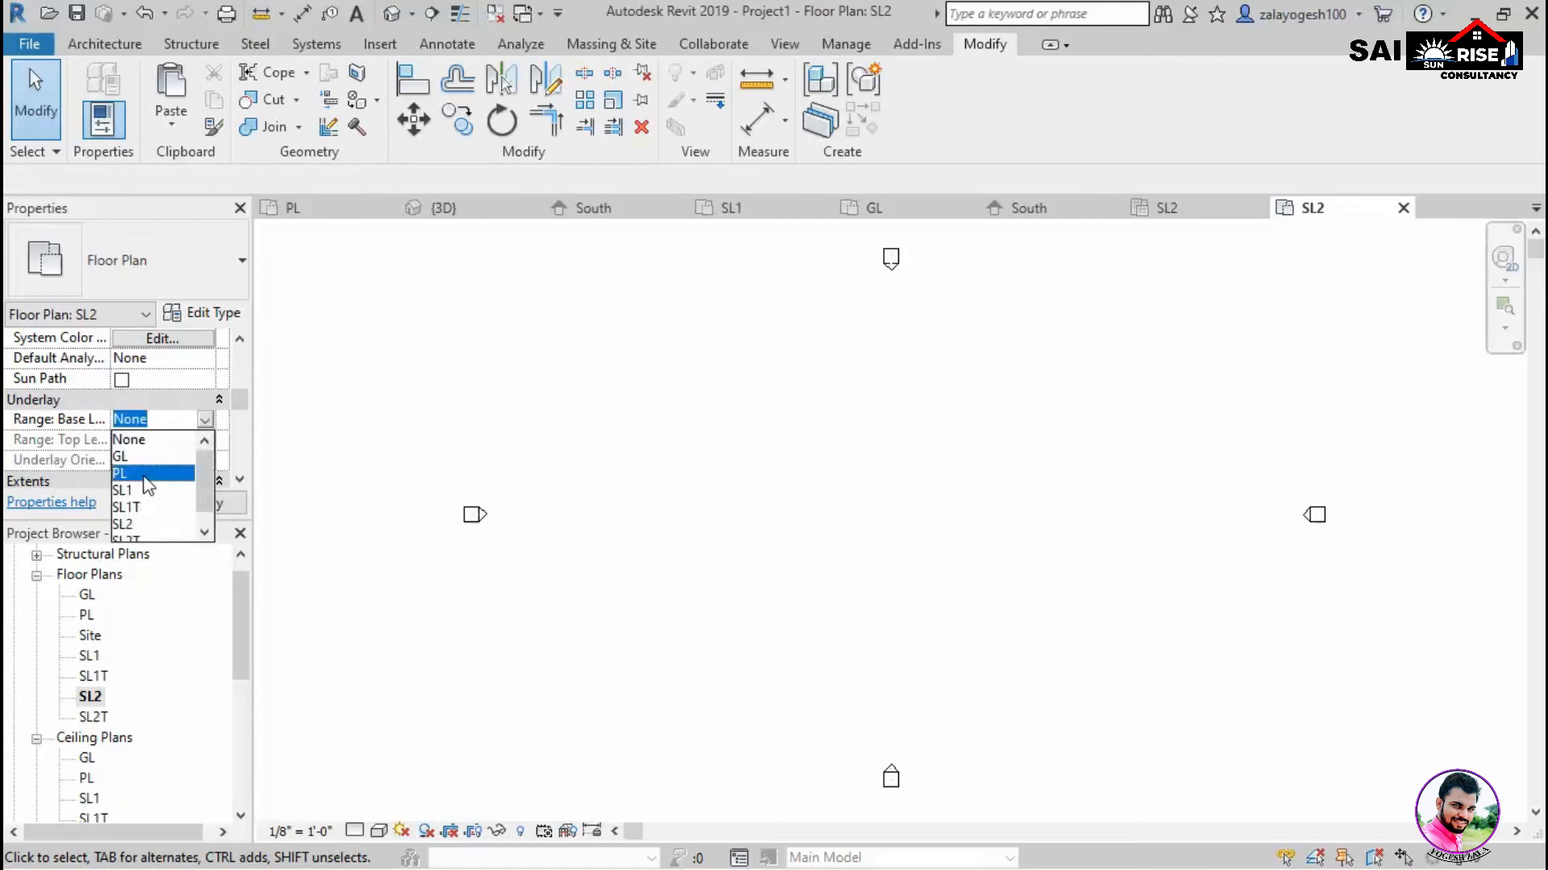
click(121, 474)
click(205, 439)
click(136, 528)
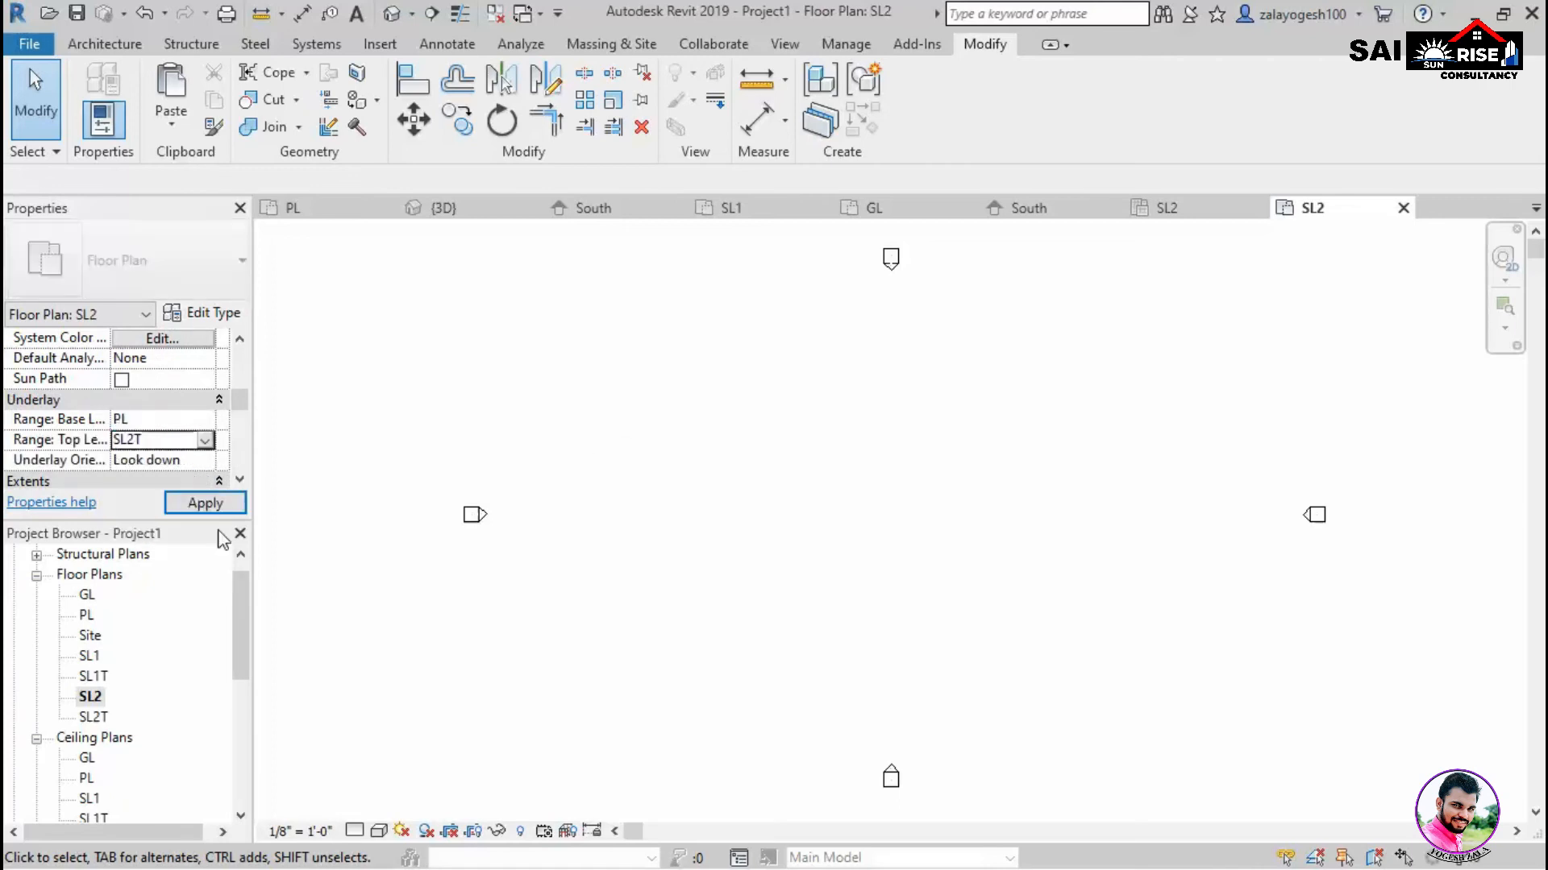
scroll(836, 524, up, 3)
scroll(854, 531, up, 1)
scroll(786, 548, down, 3)
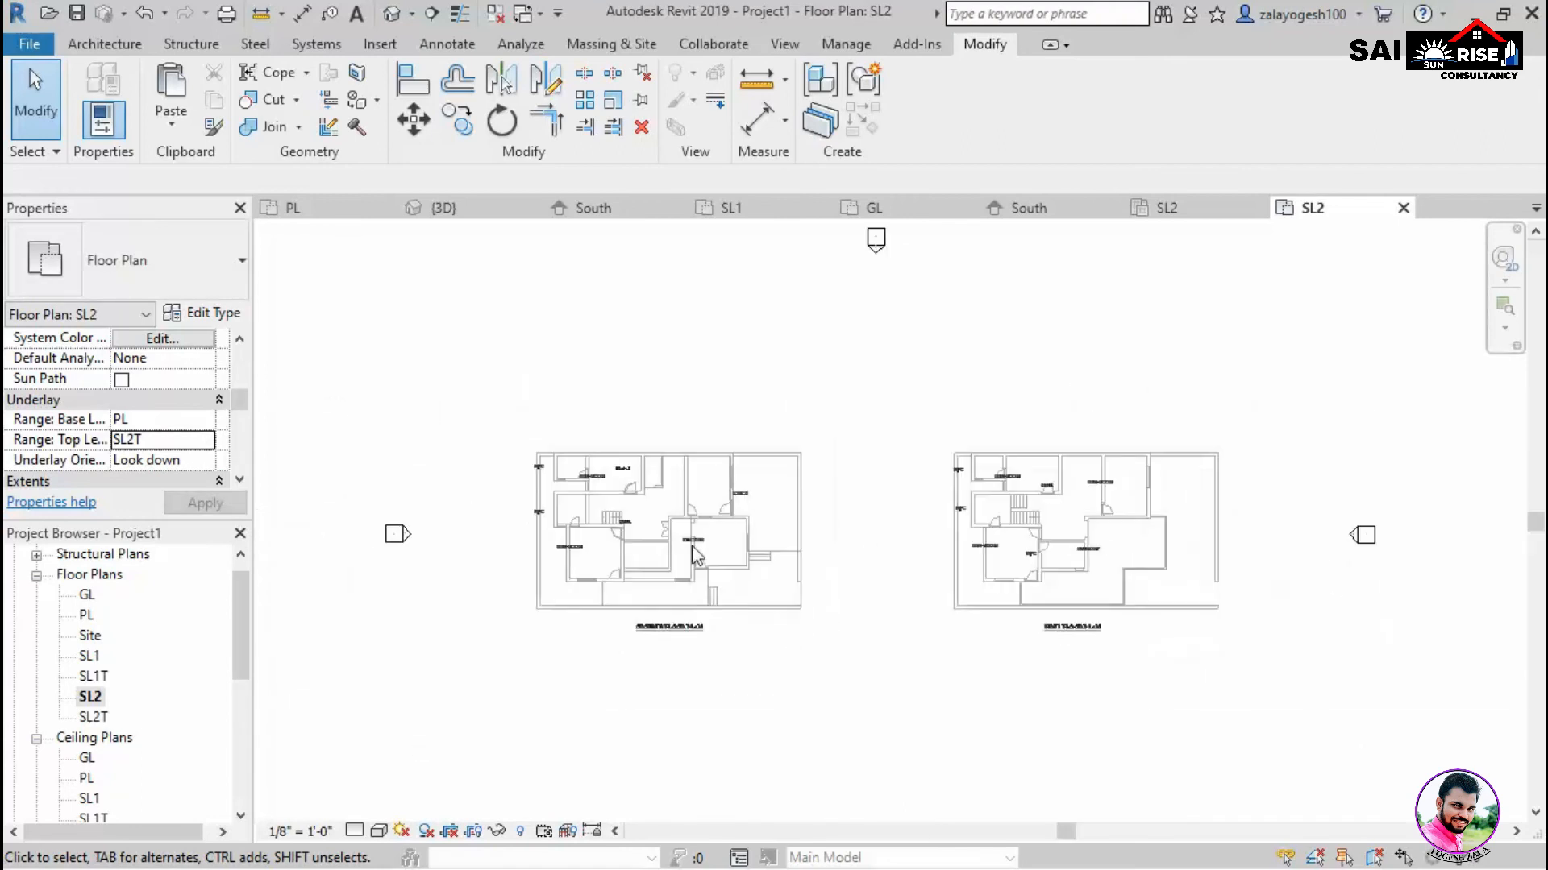
Change the SL2 plan's underlay base level to SL1T.
scroll(635, 582, up, 2)
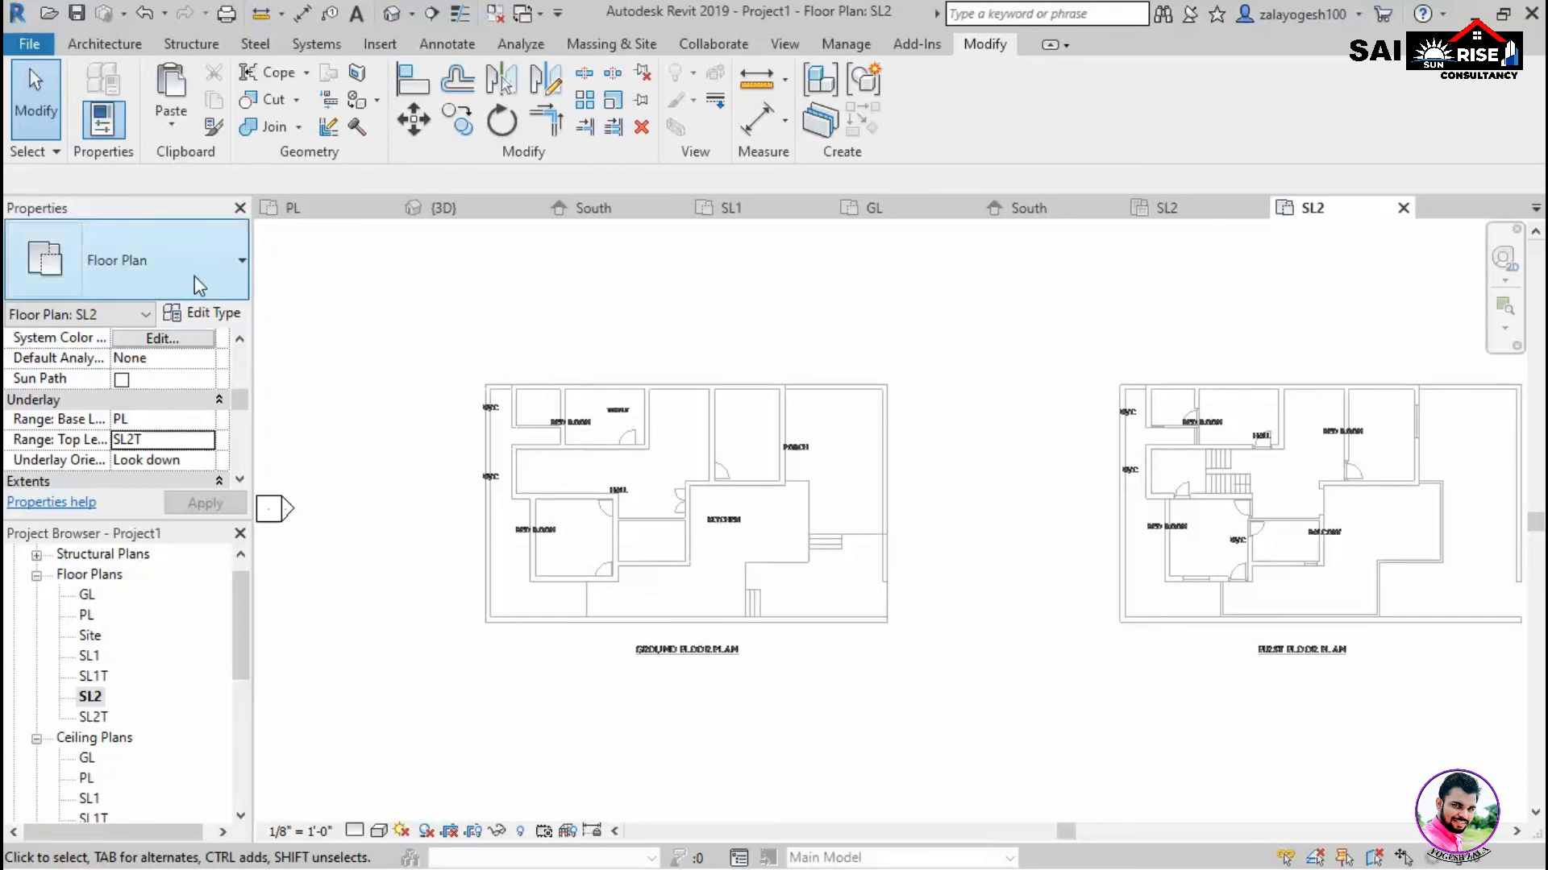
click(185, 419)
click(206, 420)
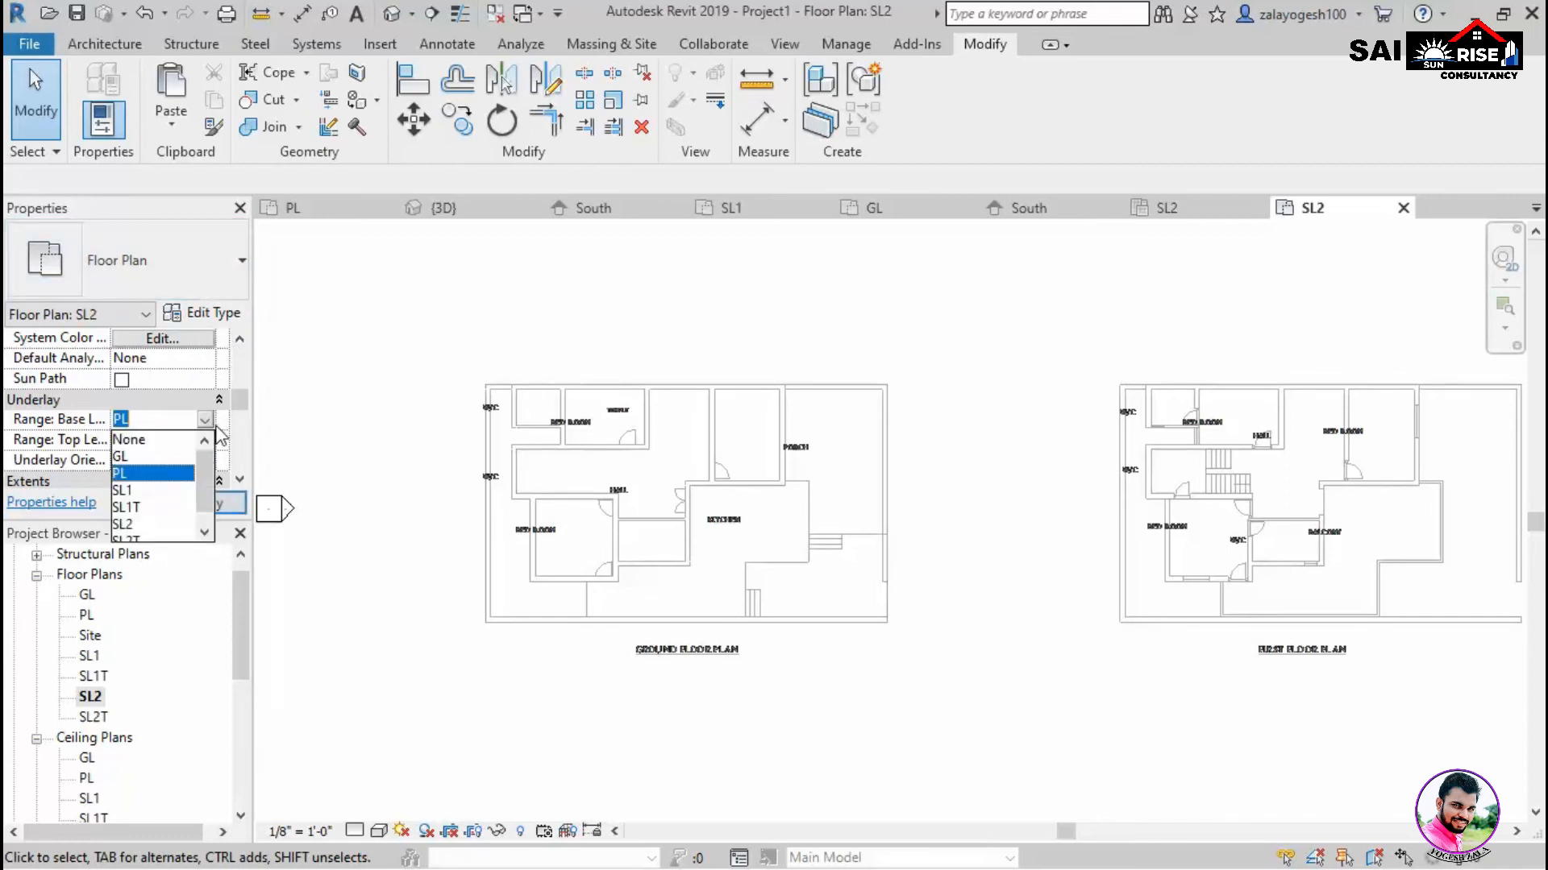
click(145, 509)
click(204, 503)
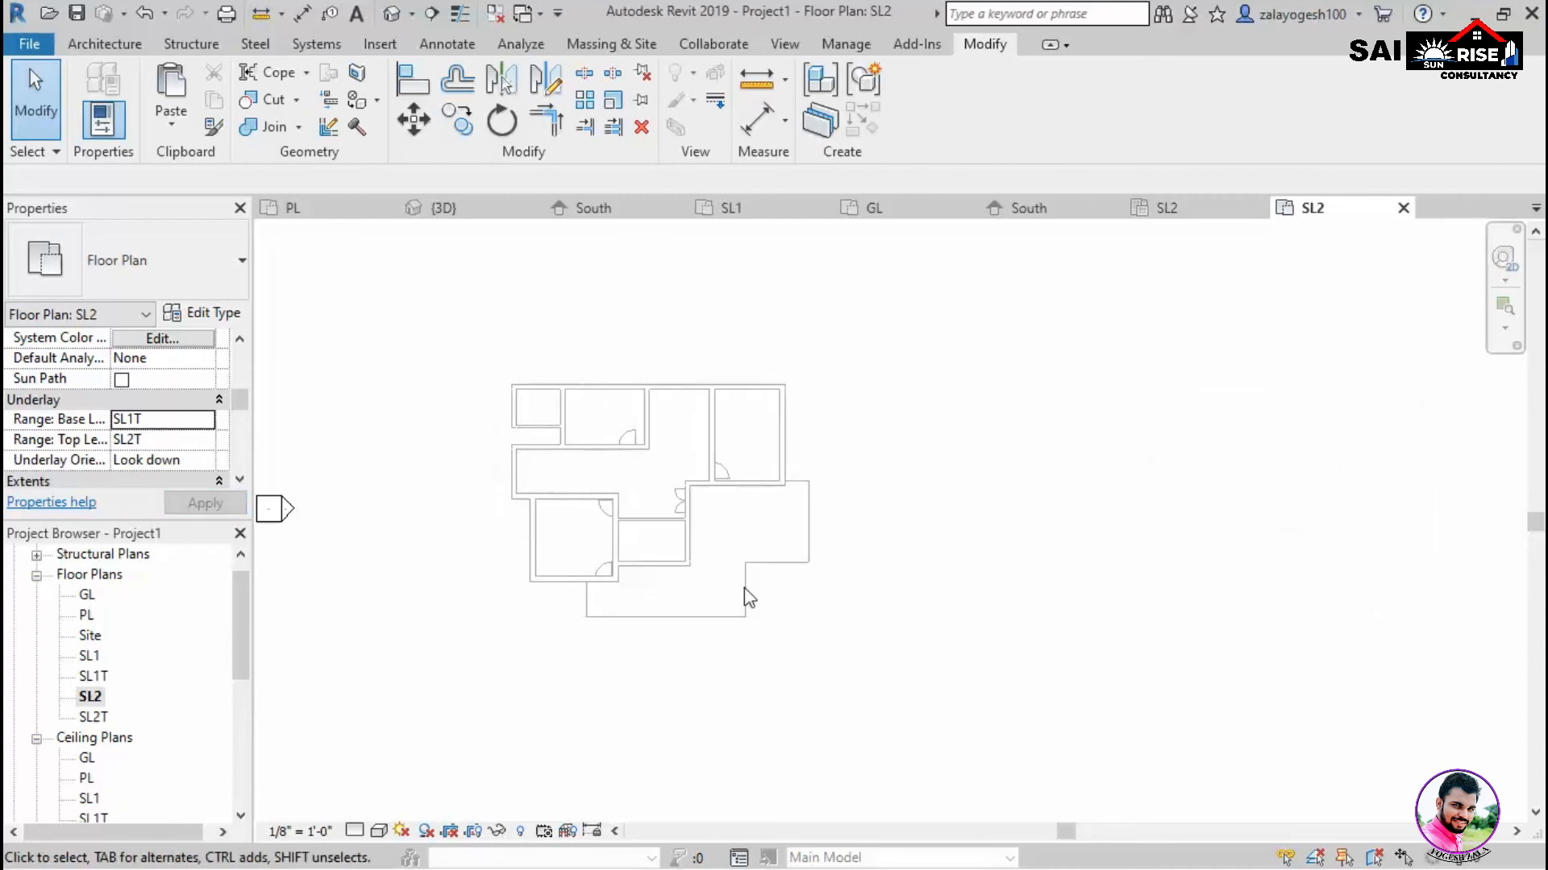
scroll(749, 598, up, 3)
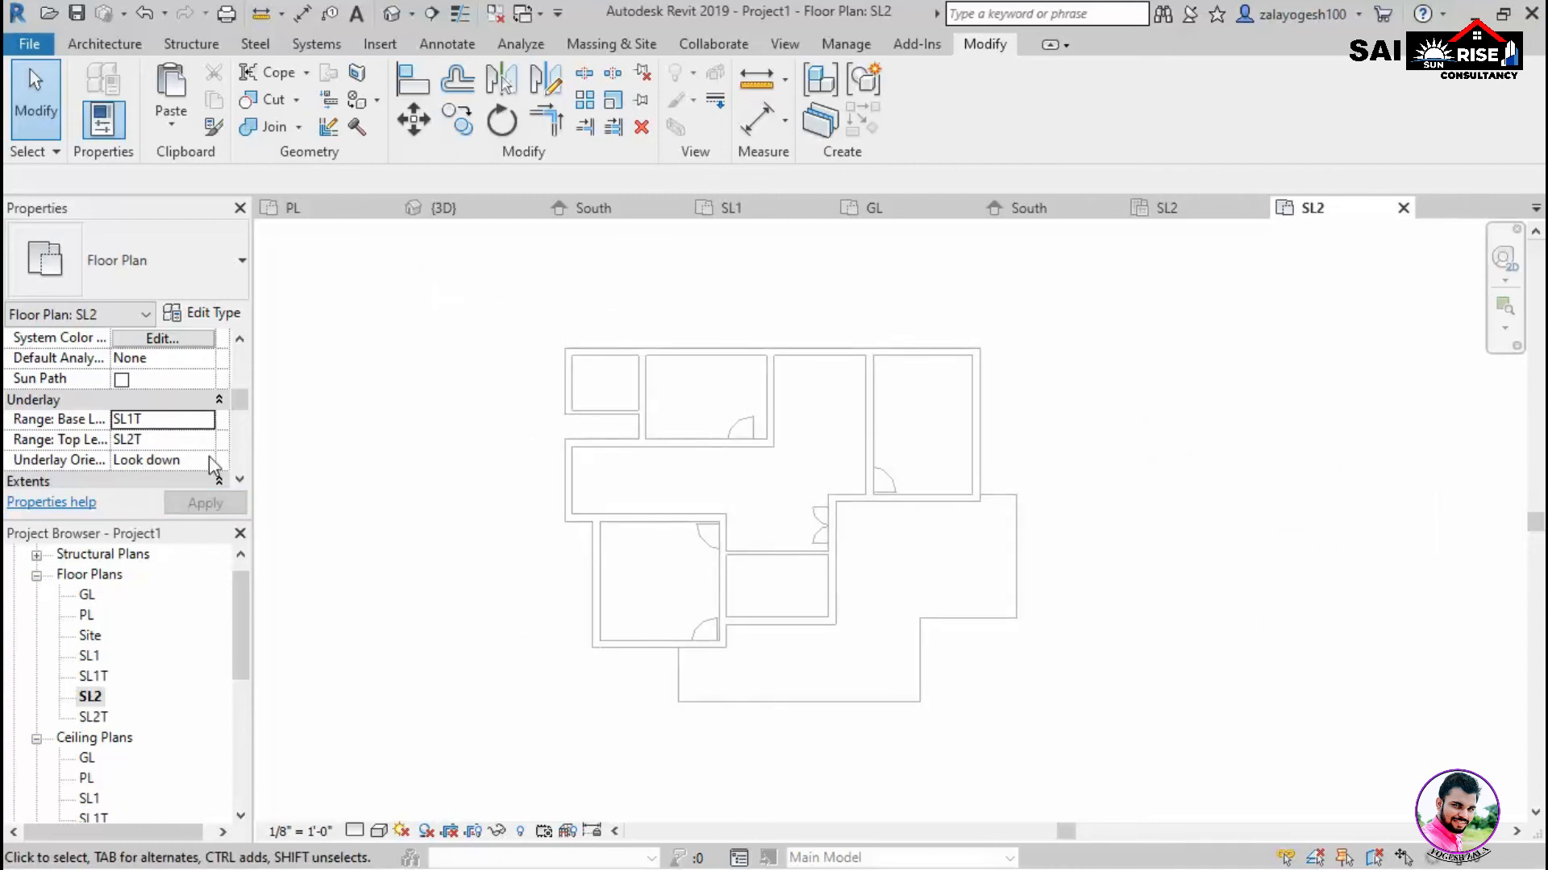
click(178, 423)
Start a Roof Soffit without saving the project and duplicate its Generic - 4" type as rf 6".
click(113, 45)
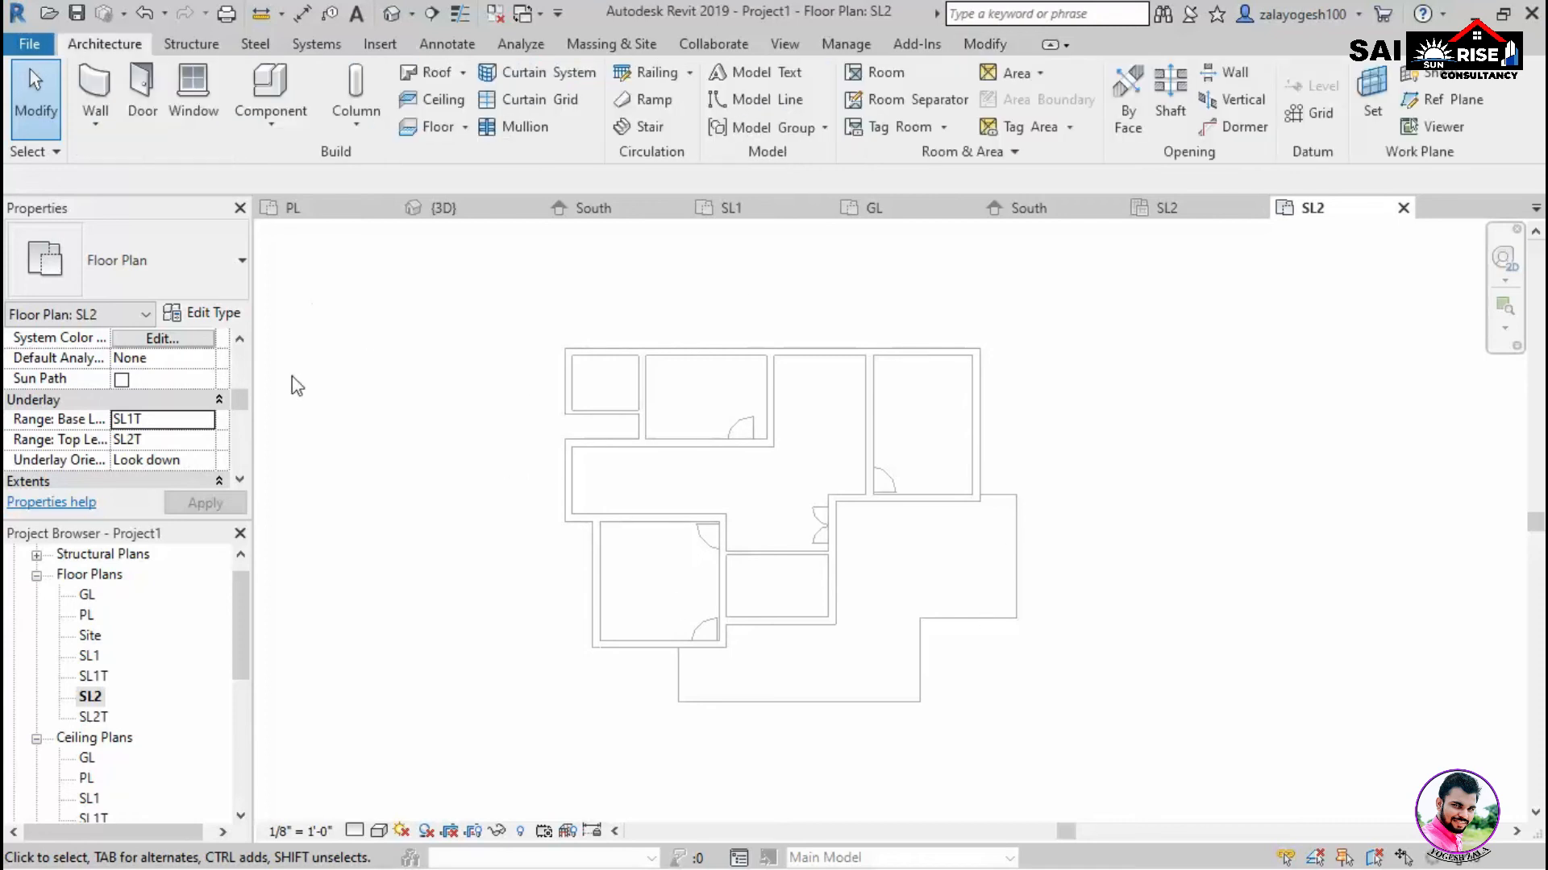
click(462, 73)
click(416, 250)
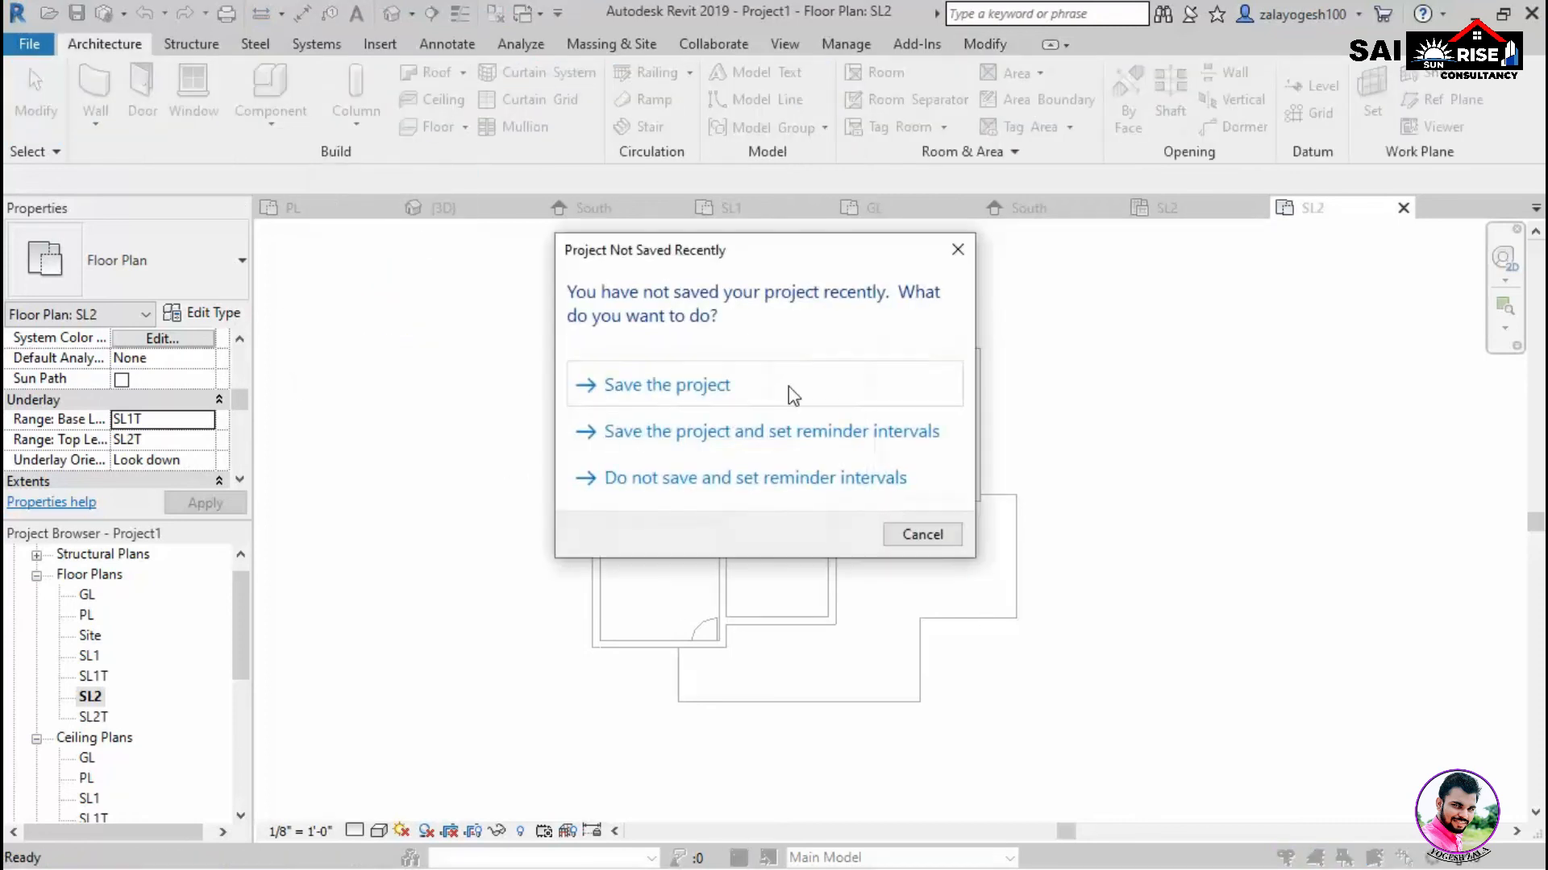
click(921, 534)
click(202, 313)
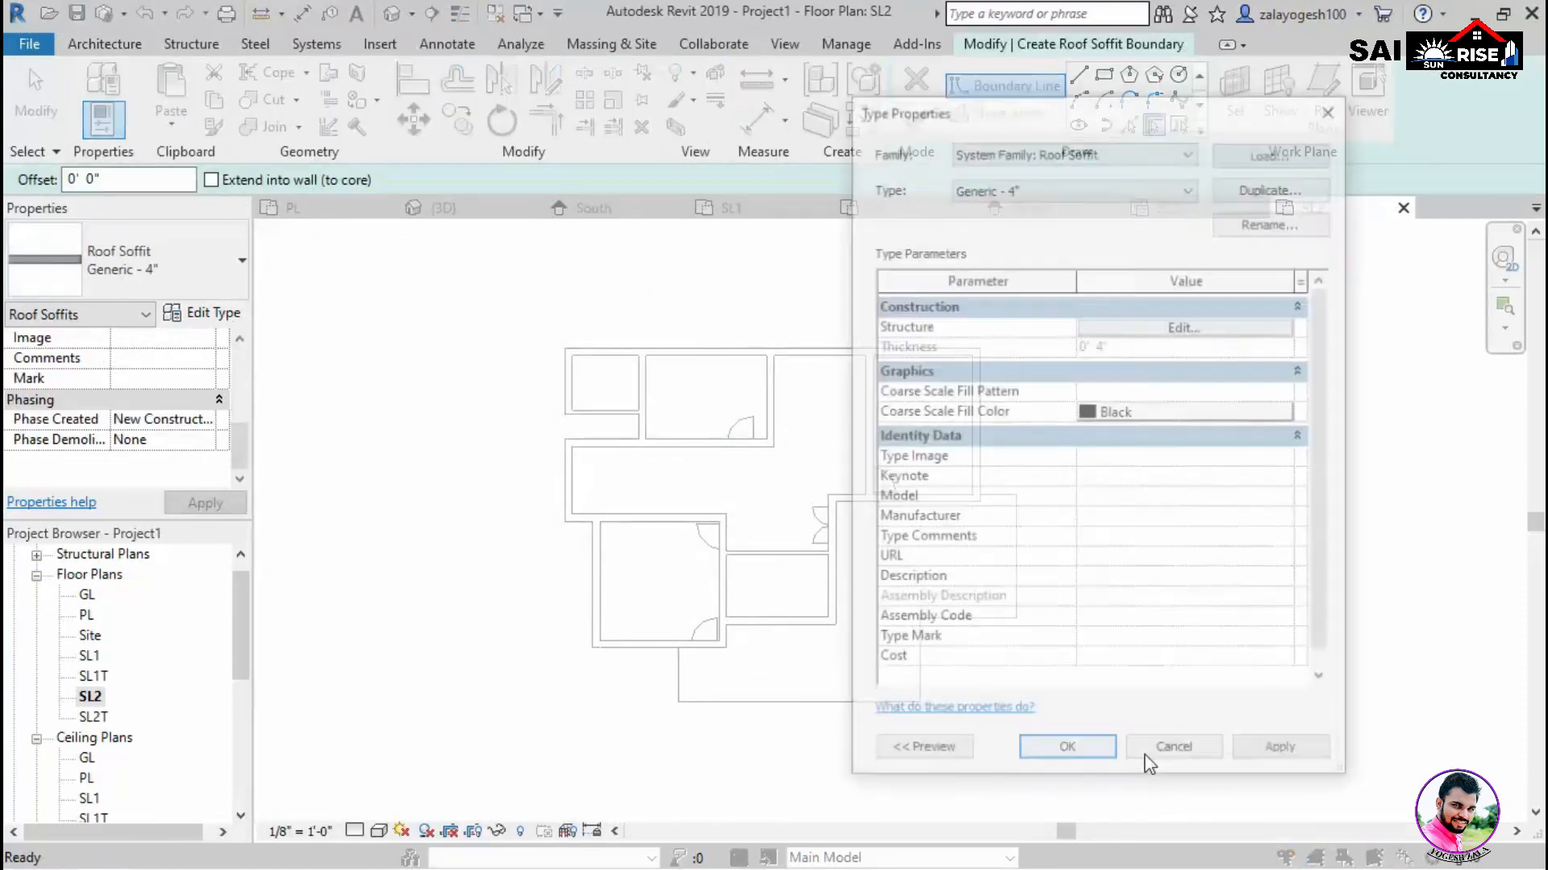
click(1273, 186)
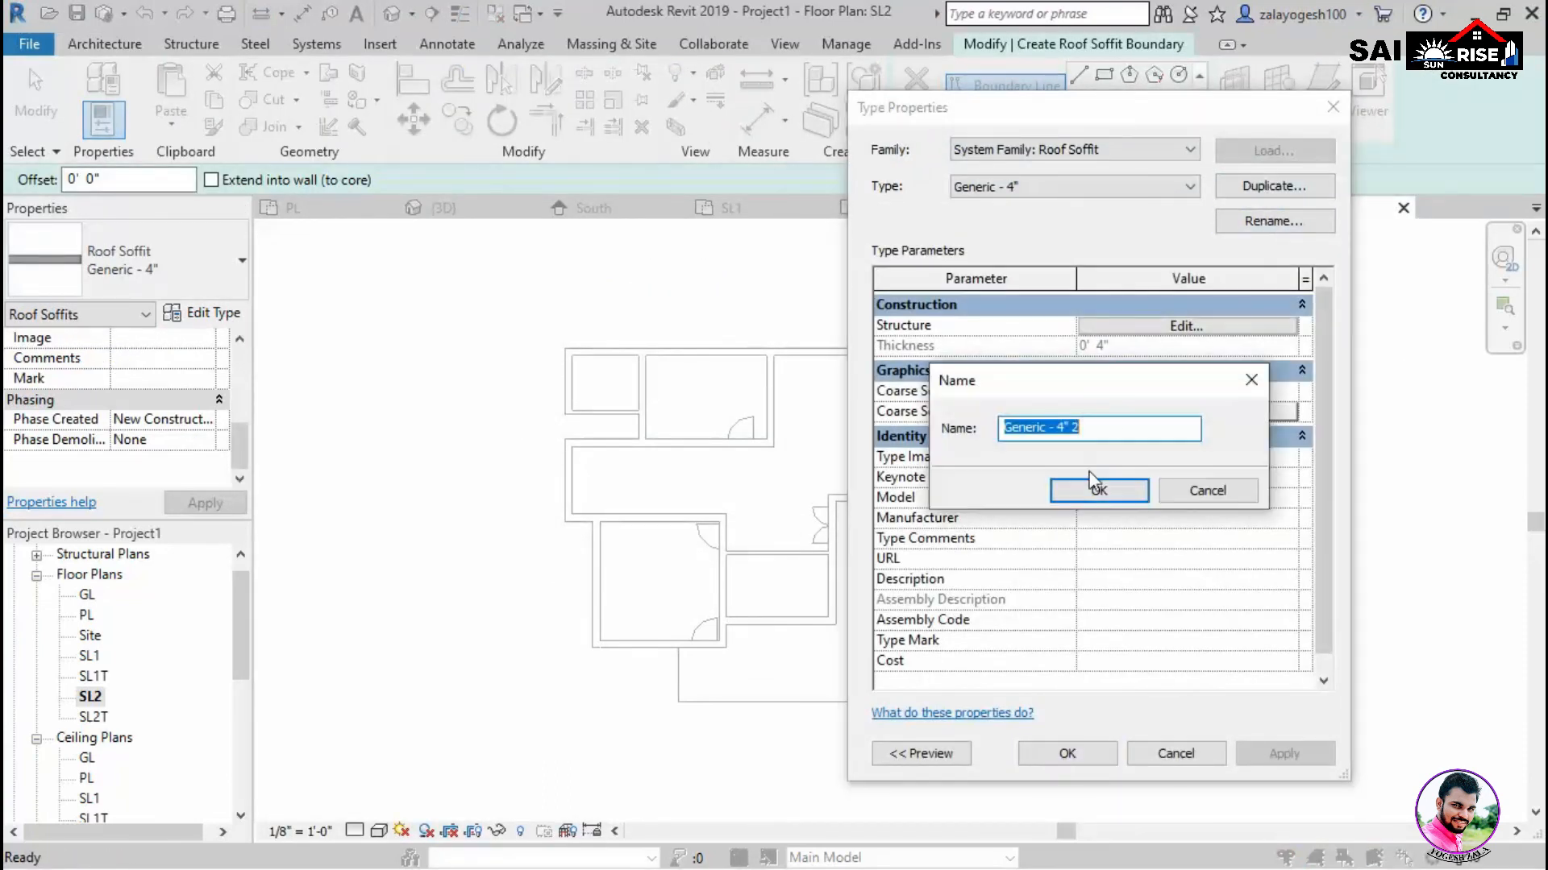
text(rf 6)
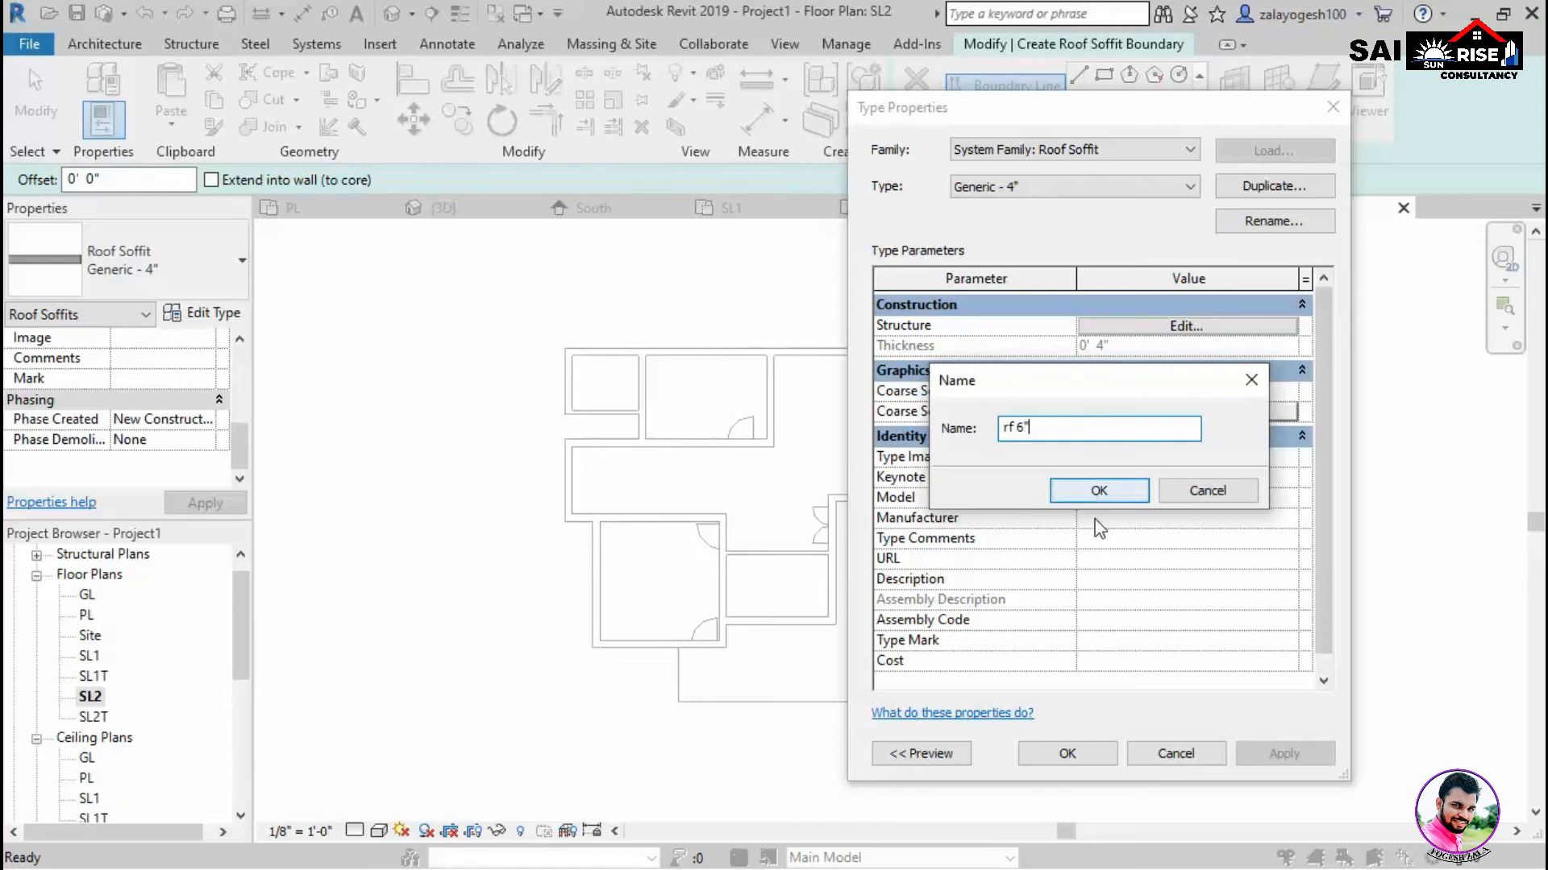
click(1099, 490)
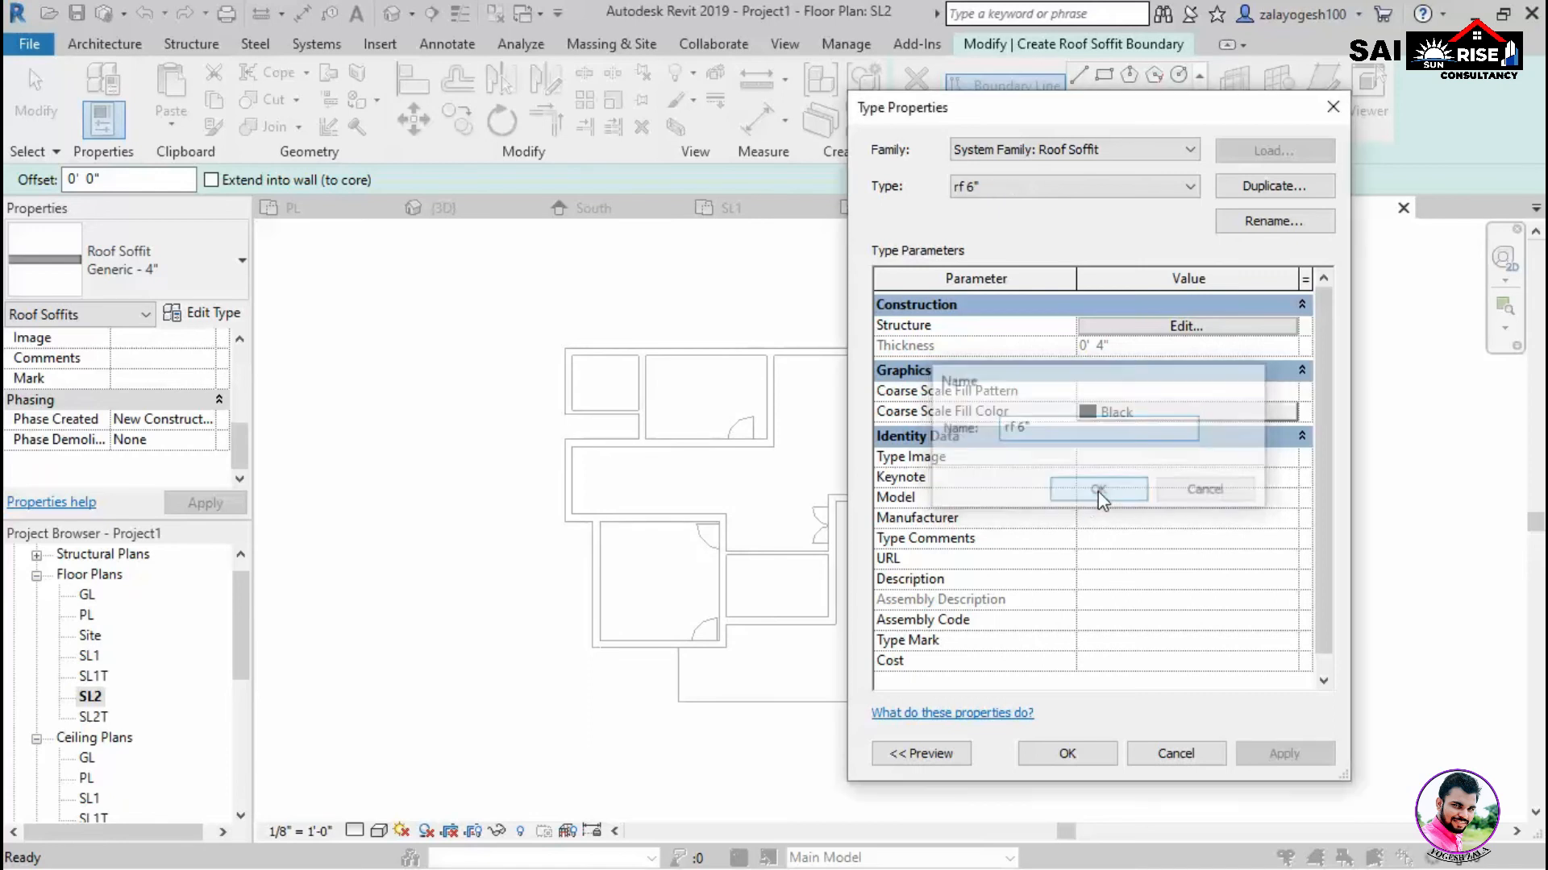
Set the structure layer of the rf 6" soffit type to a thickness of 6".
click(1187, 326)
click(1150, 373)
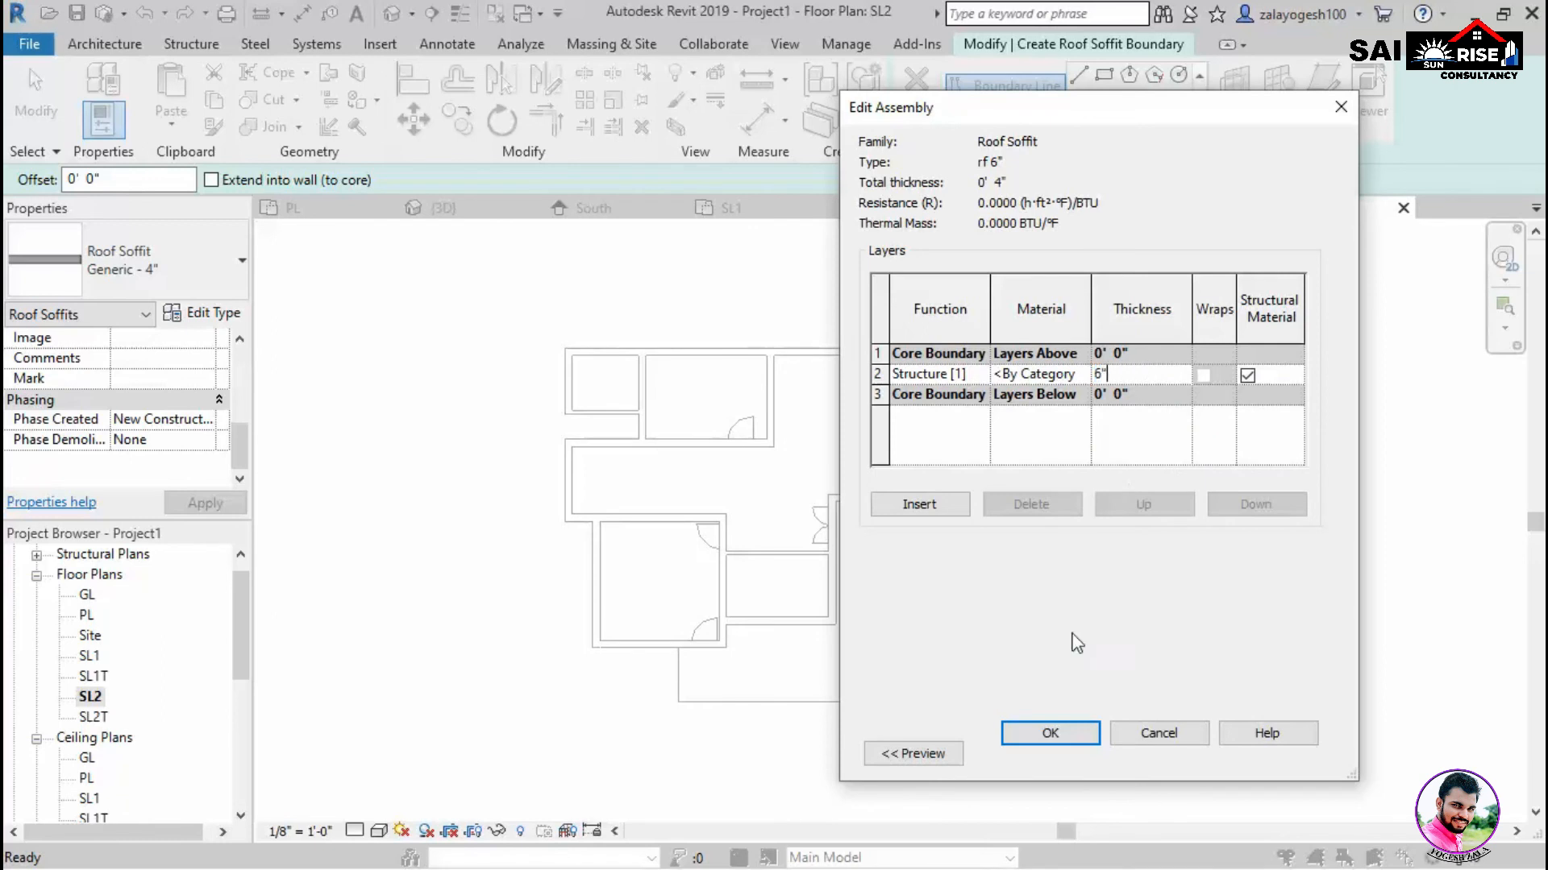
click(1050, 733)
click(1066, 754)
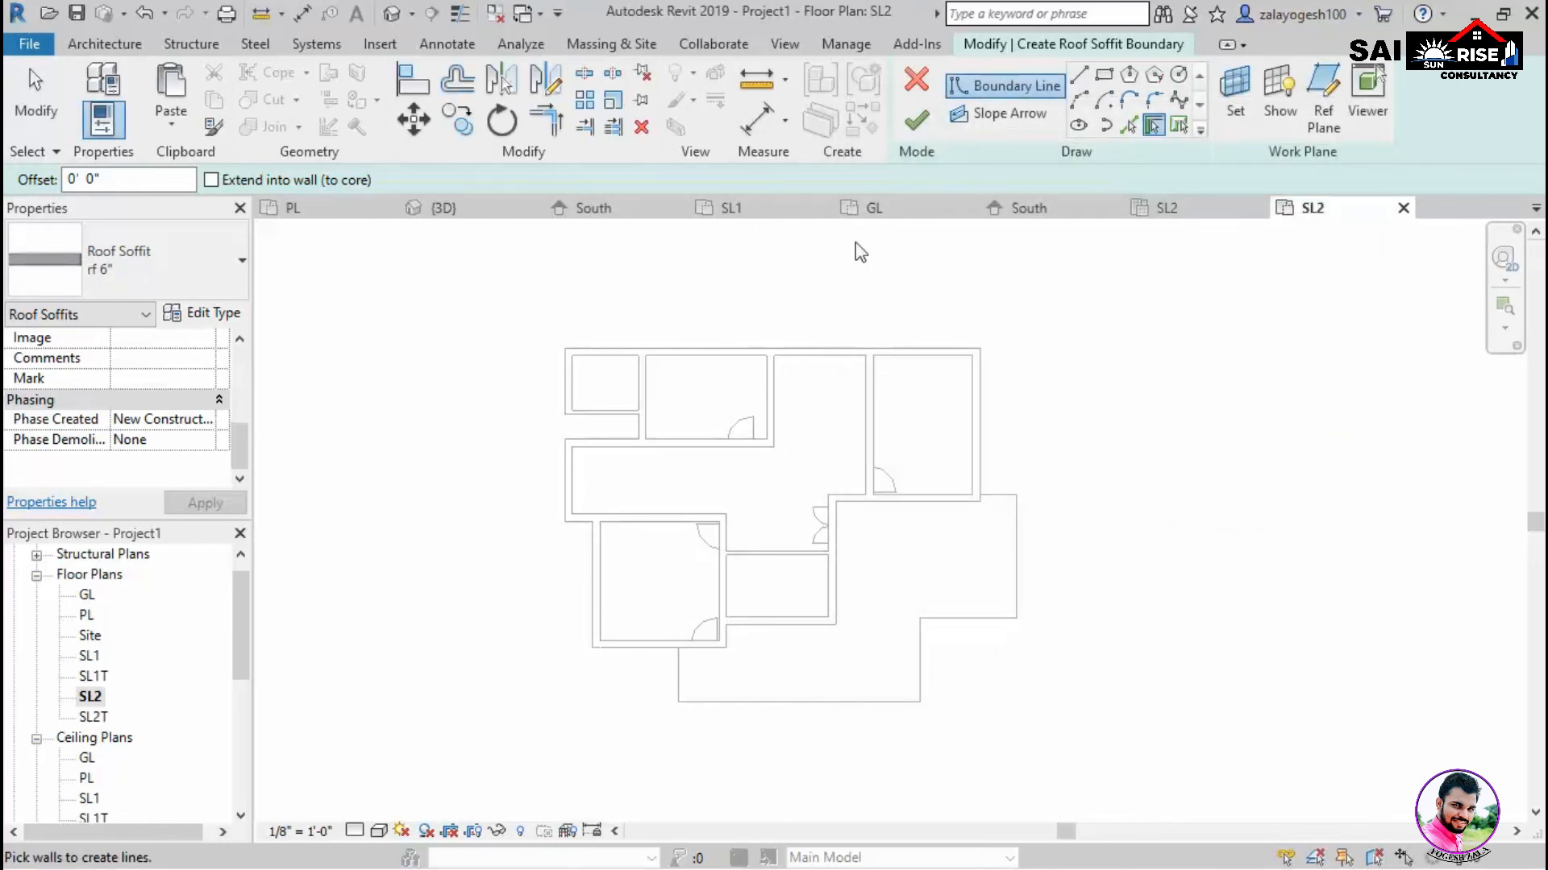
Pick soffit boundary lines along the house's north wall, around the small north-west room and recess, and down the west wall below it.
click(1129, 125)
scroll(677, 355, up, 3)
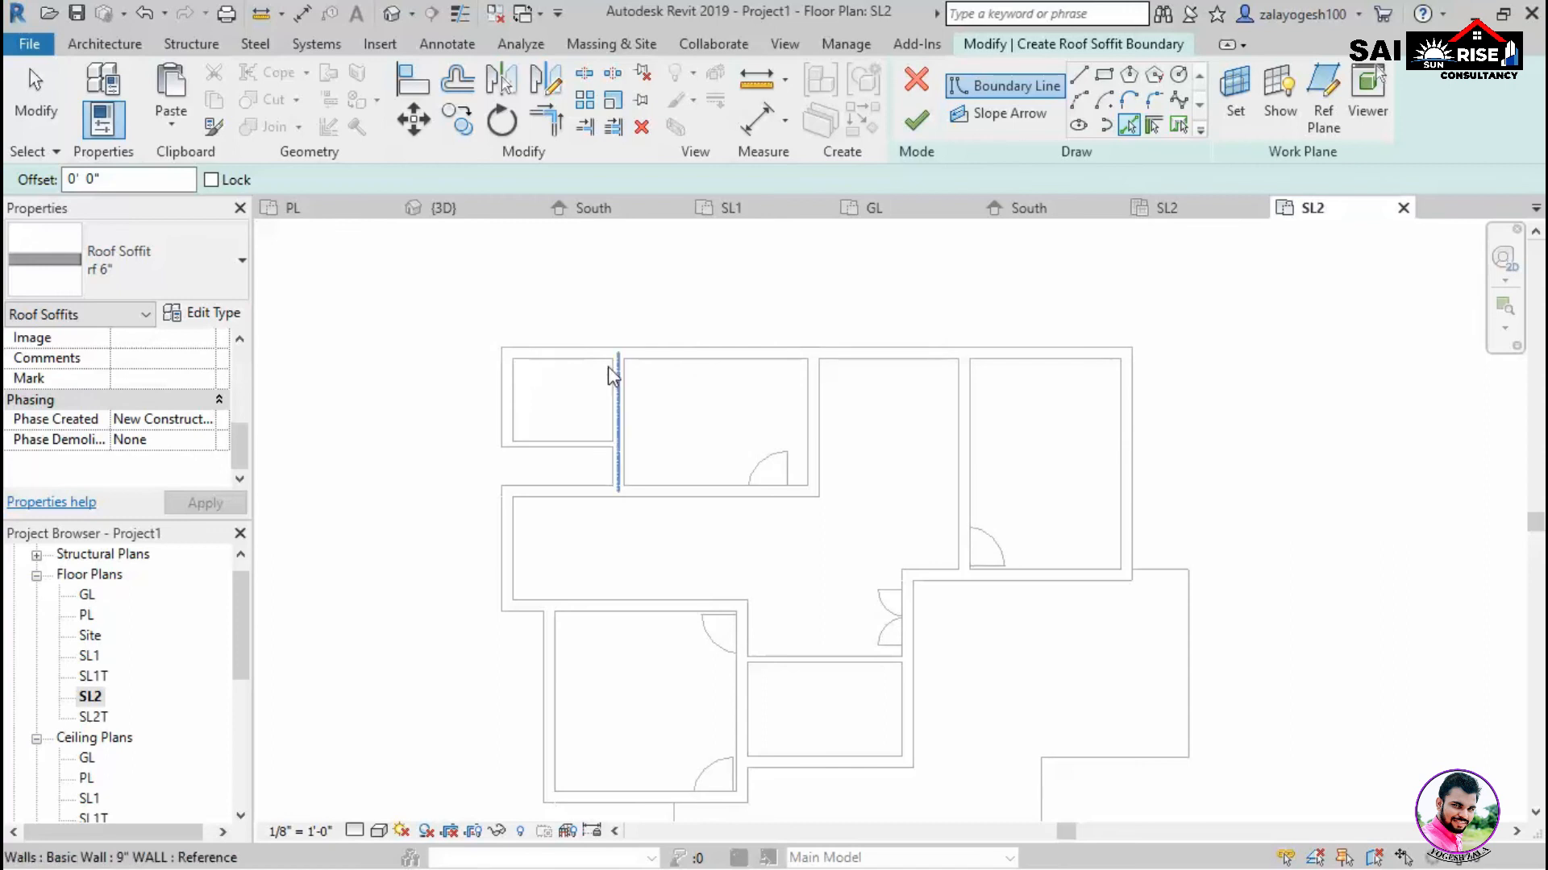
click(632, 349)
scroll(498, 409, up, 2)
click(496, 404)
scroll(556, 468, up, 2)
click(573, 474)
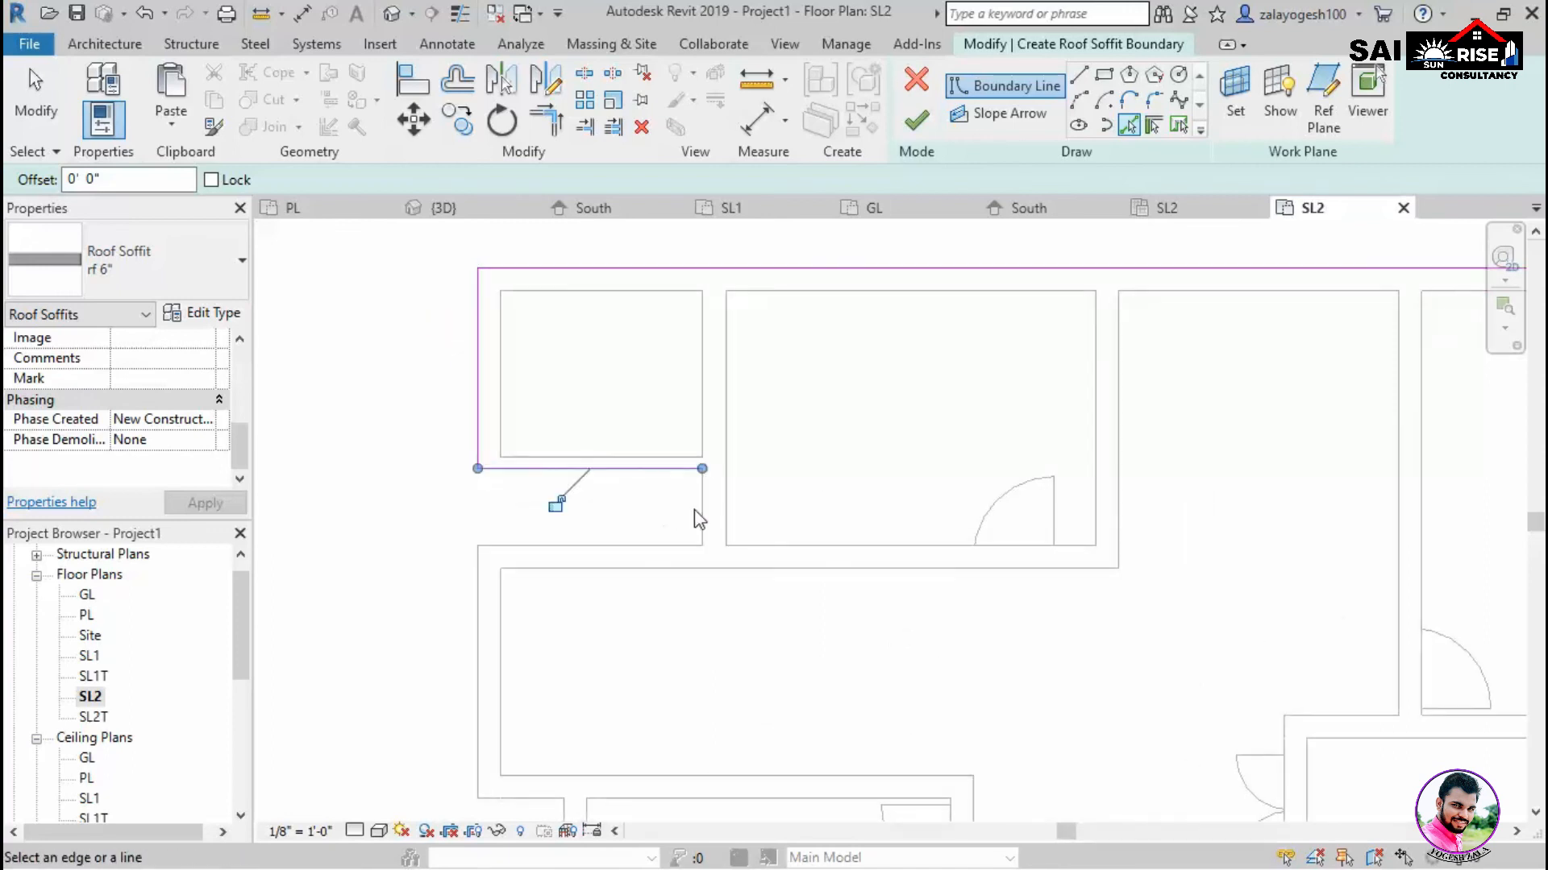
click(704, 524)
click(618, 548)
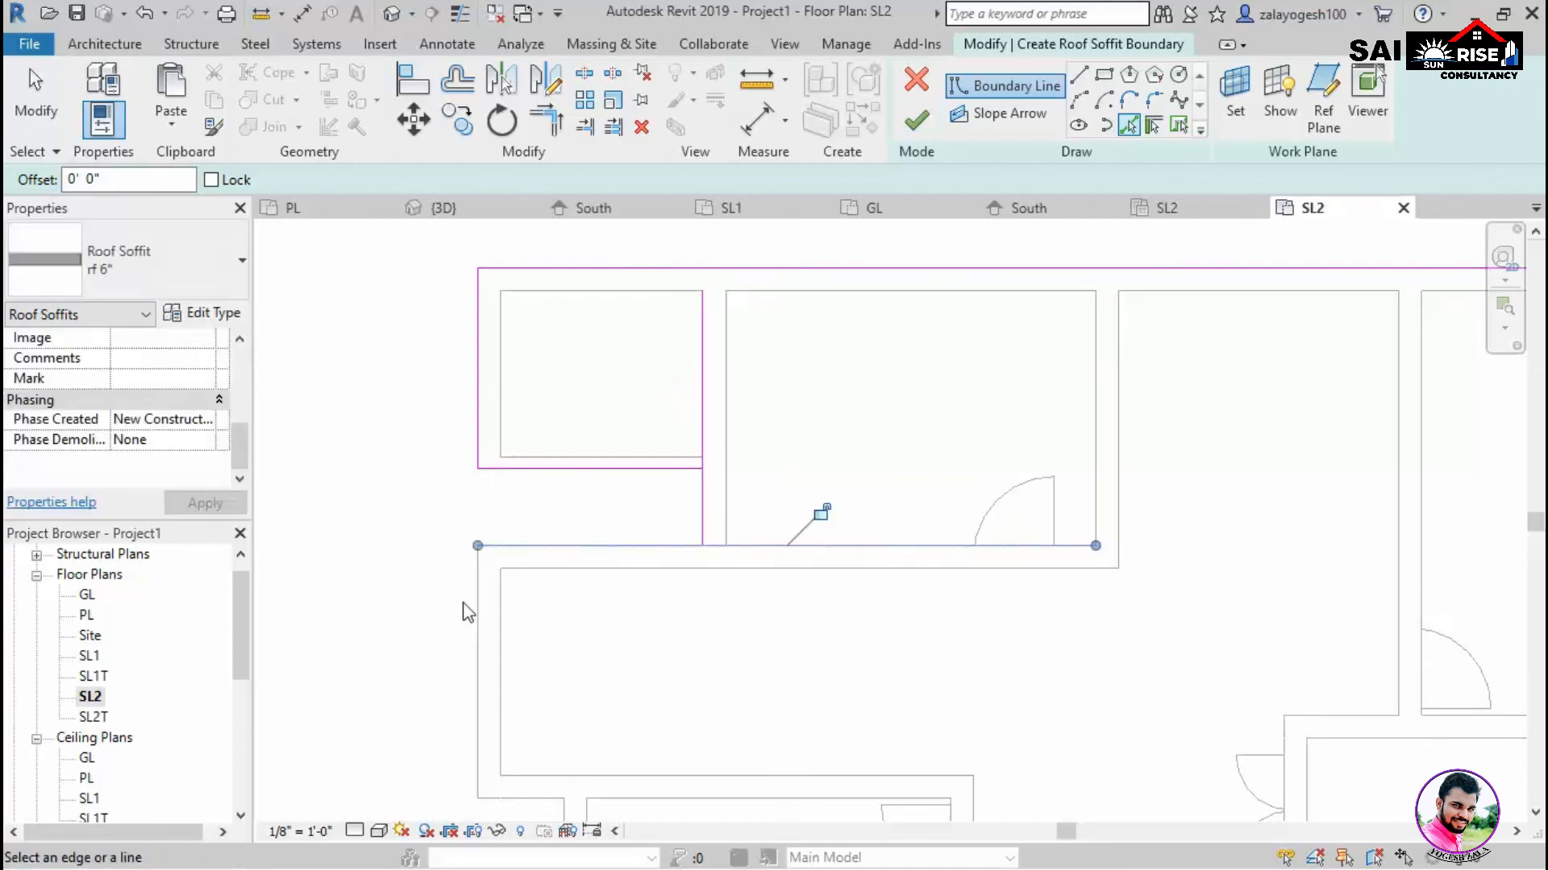
click(479, 617)
Pick soffit boundary lines along the outer wall faces on all sides of the south-west bedroom.
middle_drag(626, 715, 667, 487)
click(629, 495)
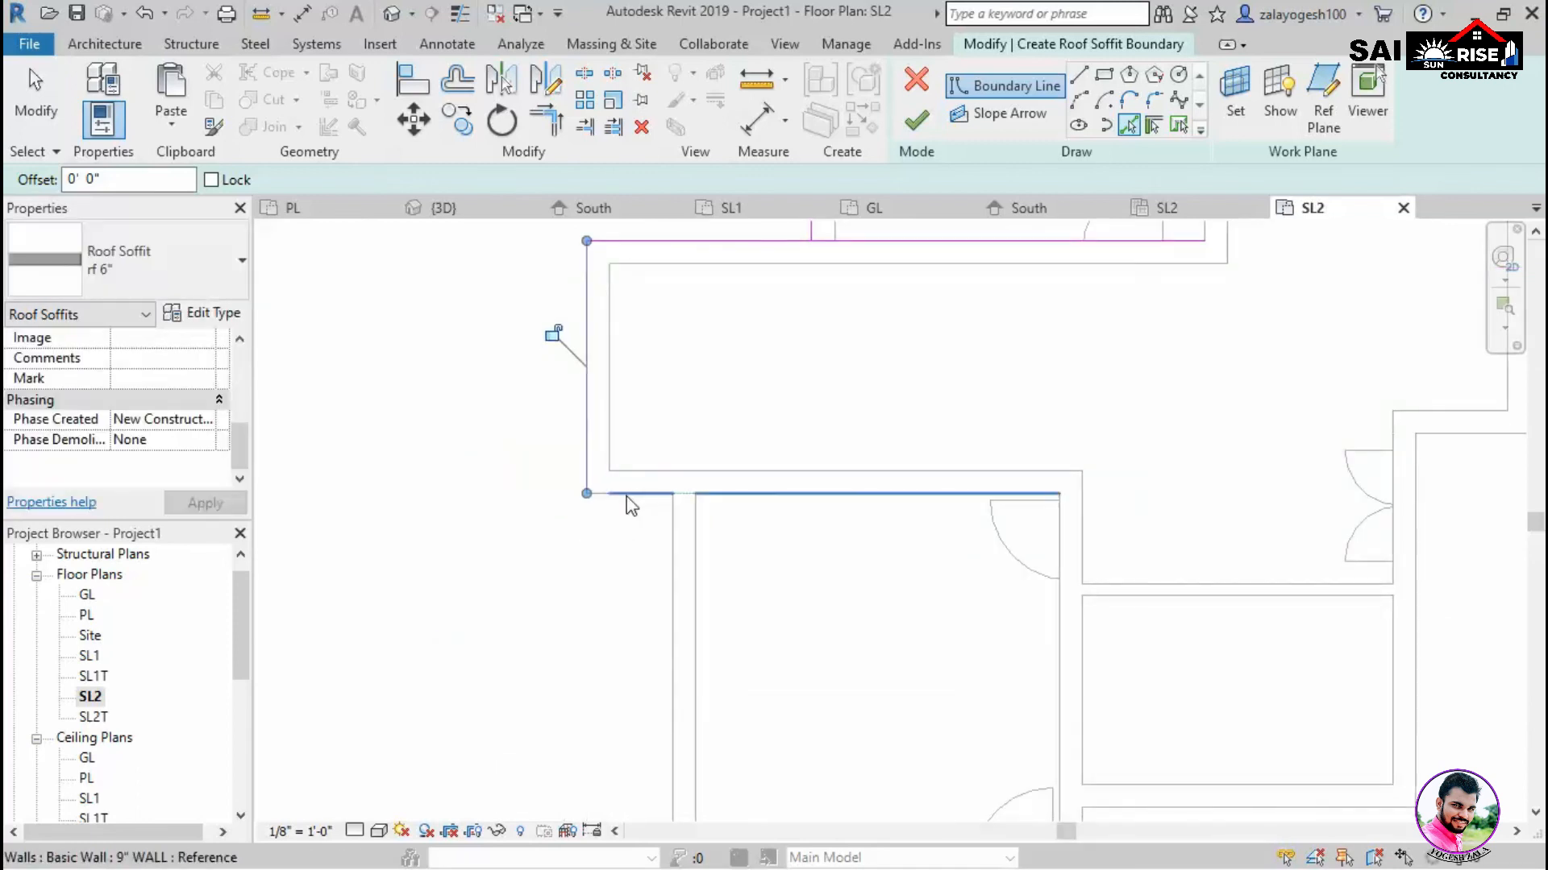
click(674, 585)
scroll(685, 604, down, 2)
middle_drag(741, 632, 696, 505)
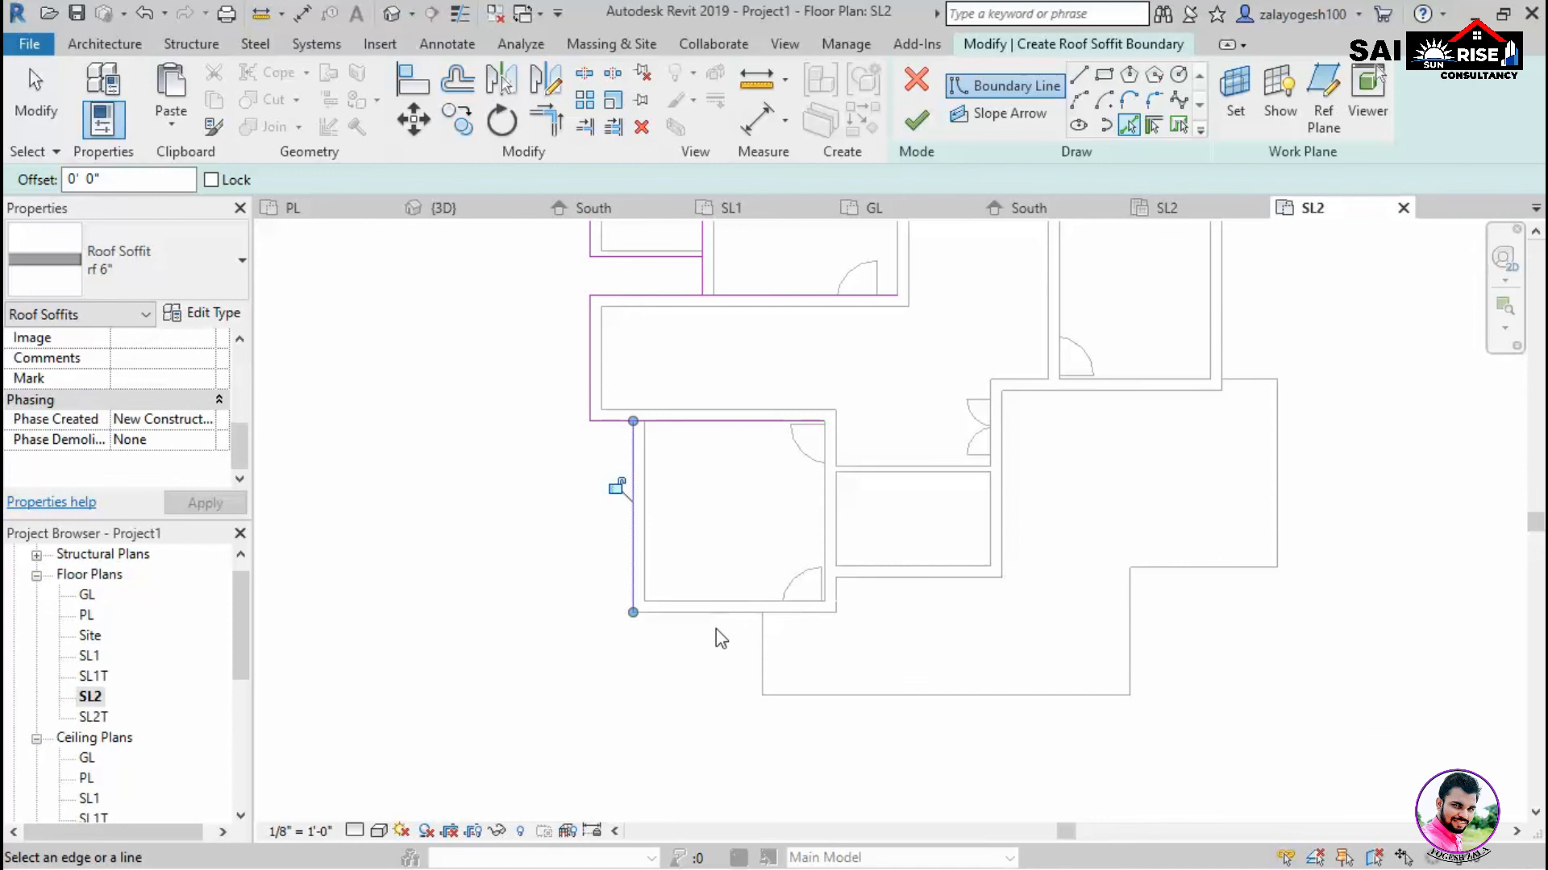
click(723, 613)
scroll(835, 612, up, 2)
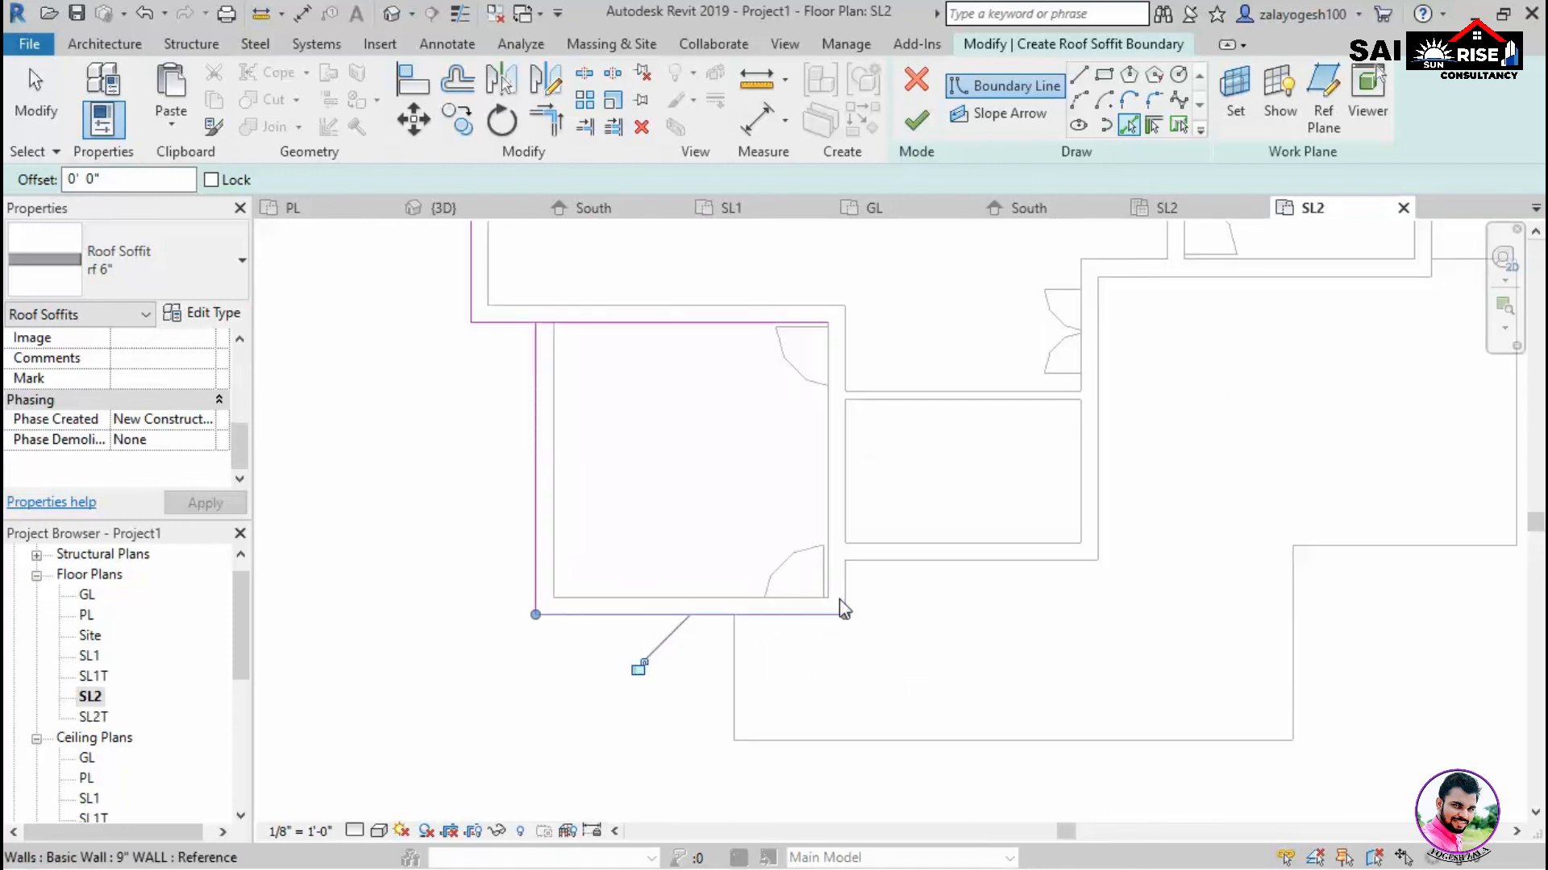
click(846, 603)
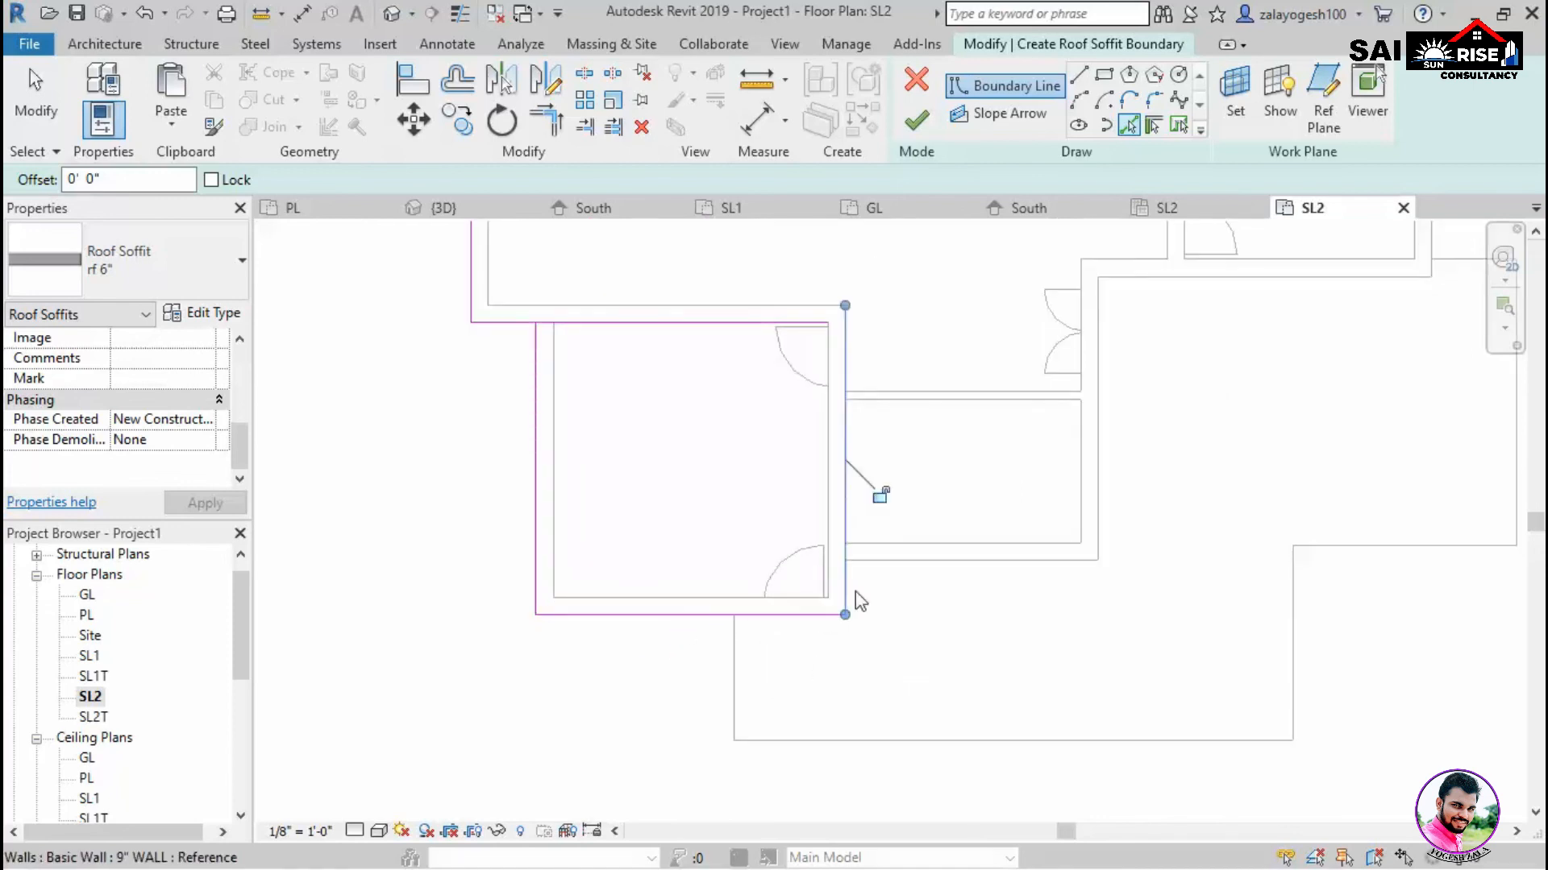
Continue the soffit boundary along the south and east faces of the small middle room and the outer faces of the north-east room.
click(935, 562)
middle_drag(1145, 580, 958, 722)
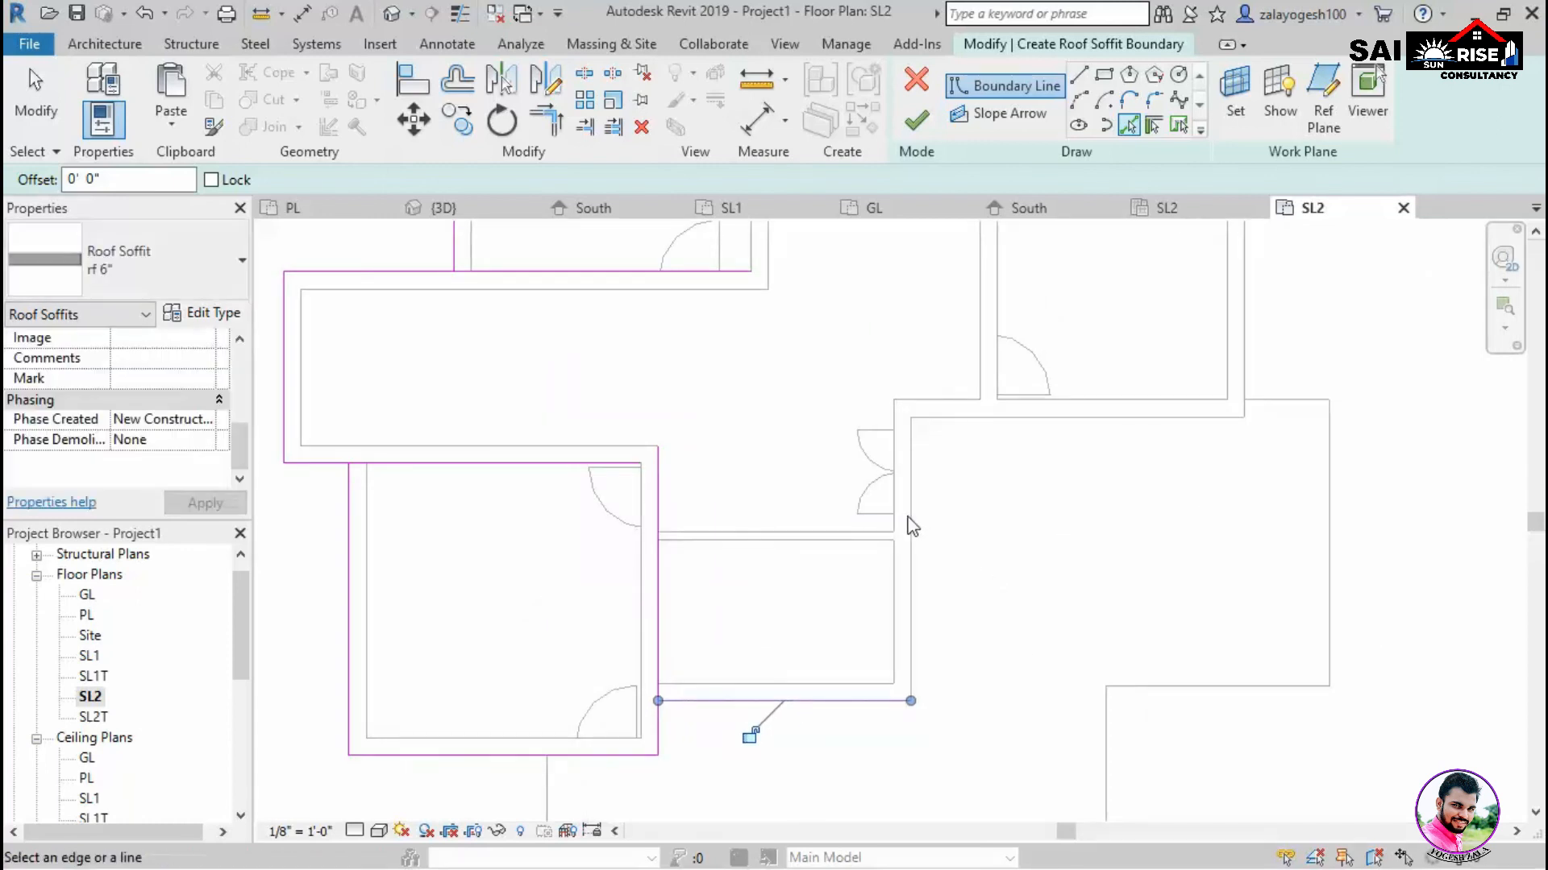
click(913, 427)
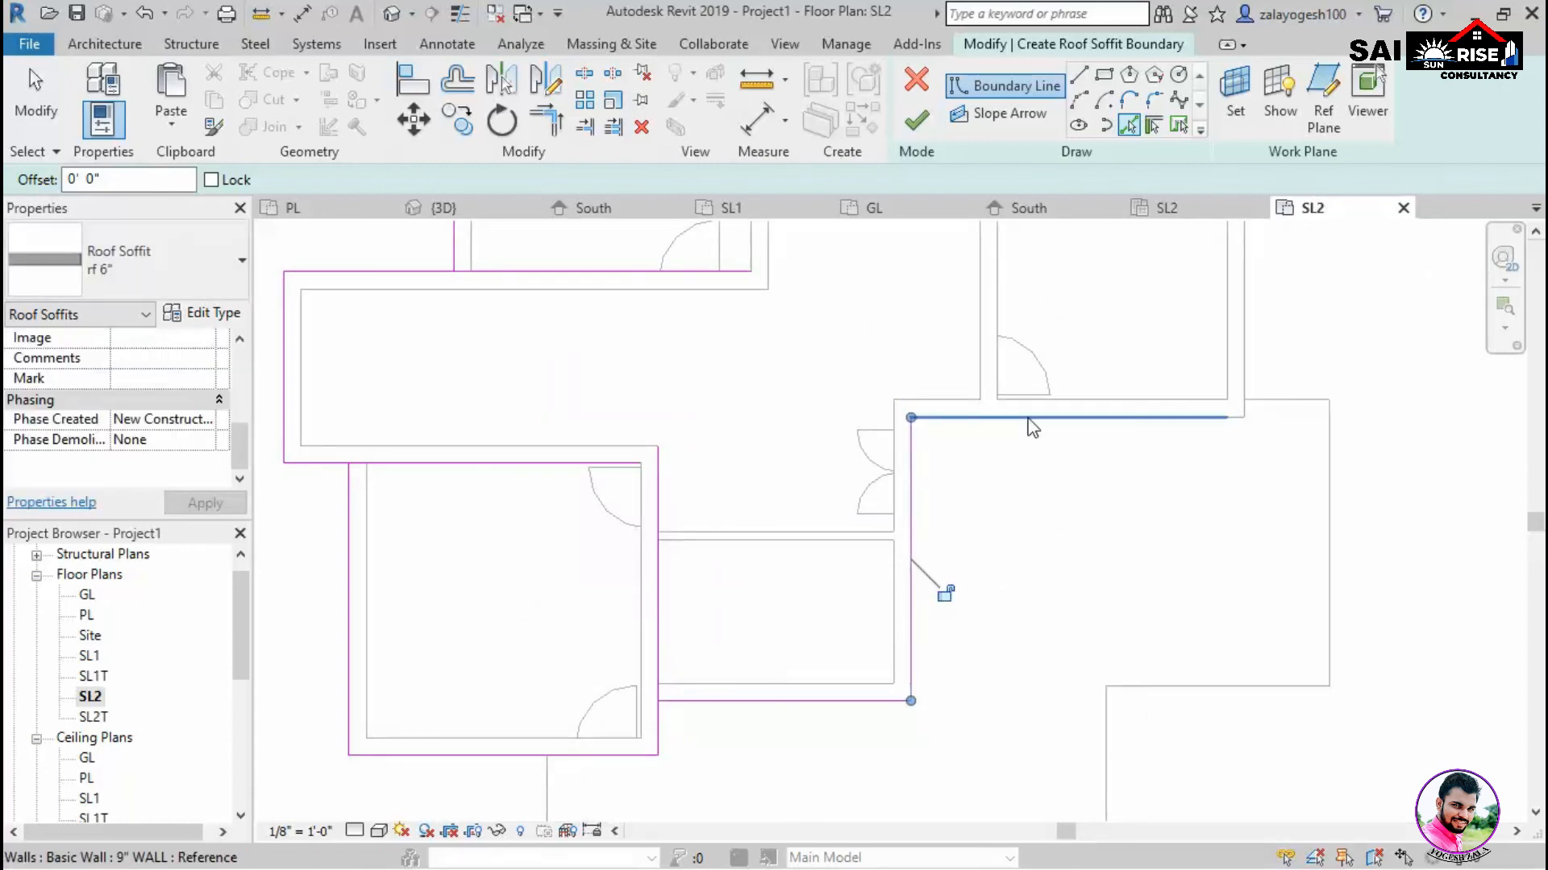
click(1031, 427)
middle_drag(1294, 452, 1234, 605)
click(1188, 440)
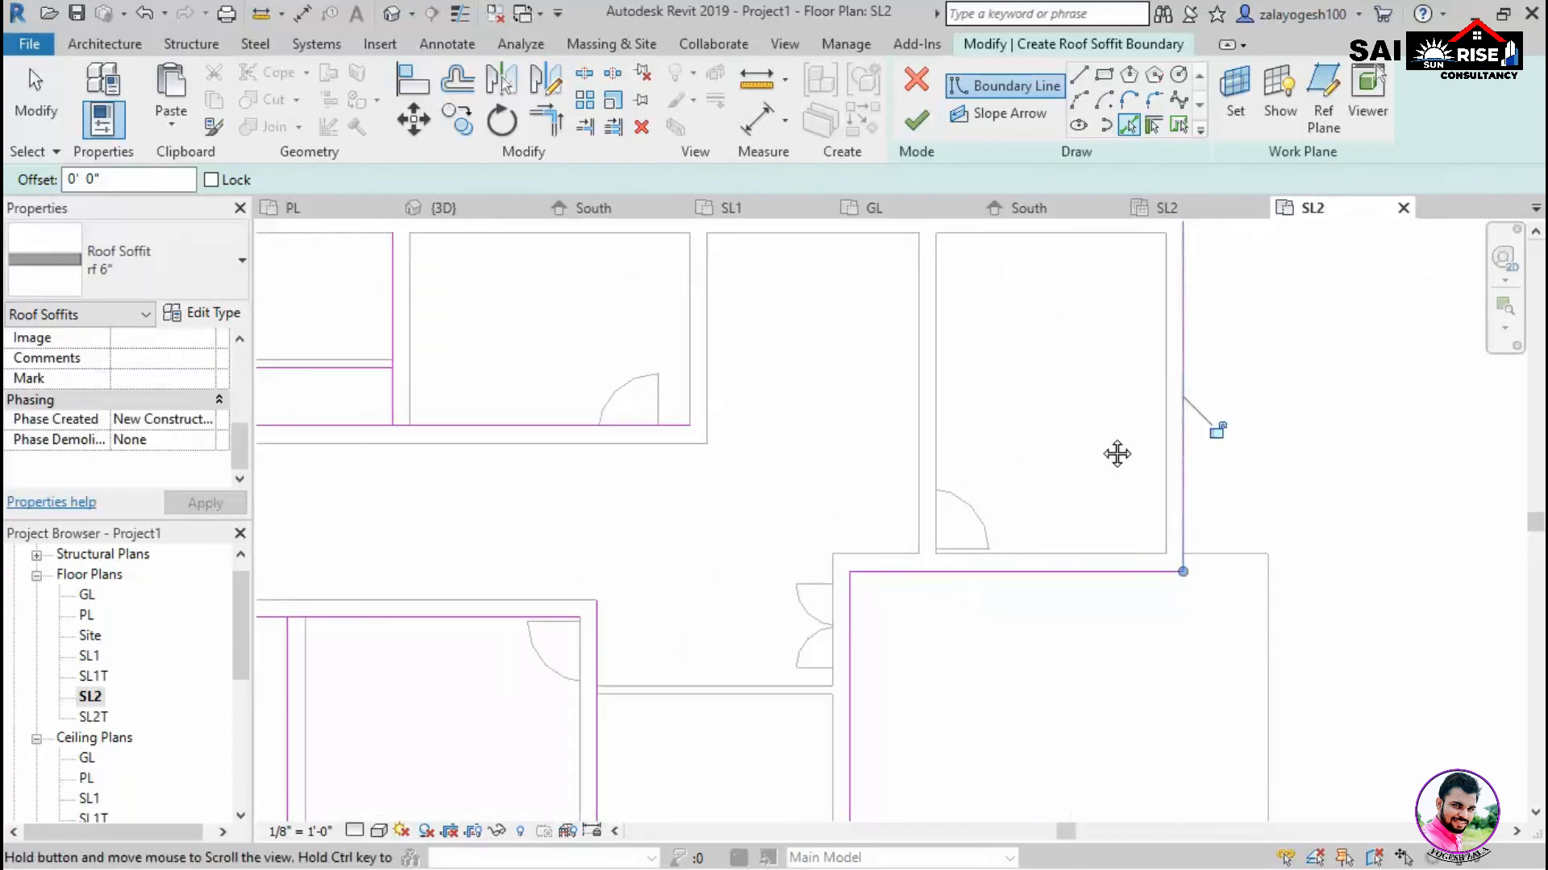
Trim the soffit boundary lines into clean corners at both inner corners of the north-west recess.
middle_drag(1117, 454, 1081, 528)
scroll(1080, 529, down, 4)
click(546, 121)
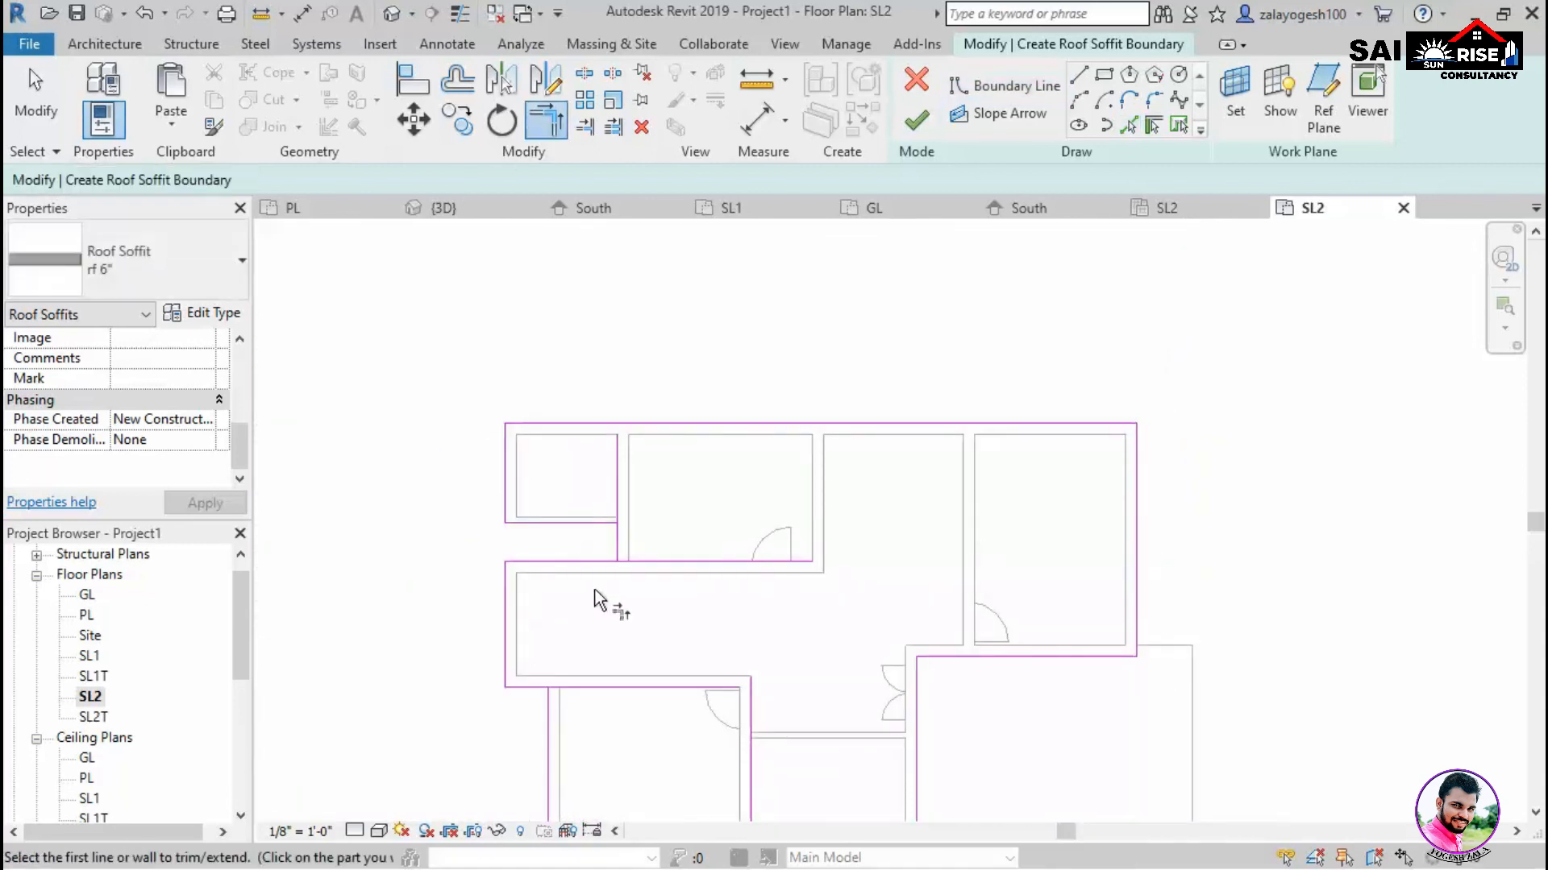
scroll(584, 556, up, 3)
click(653, 516)
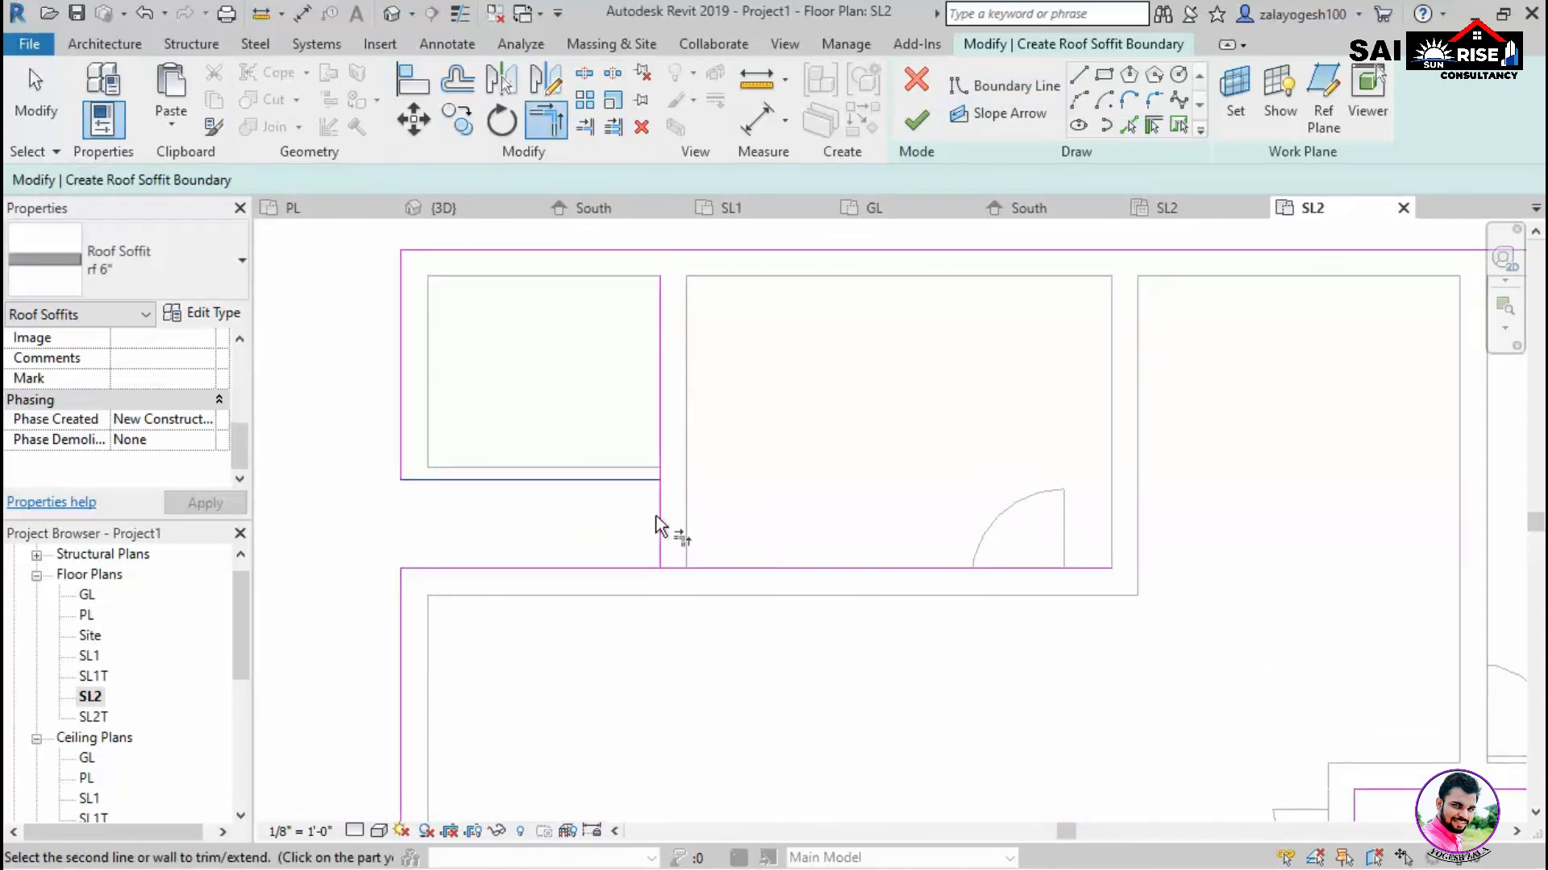
click(659, 526)
click(633, 569)
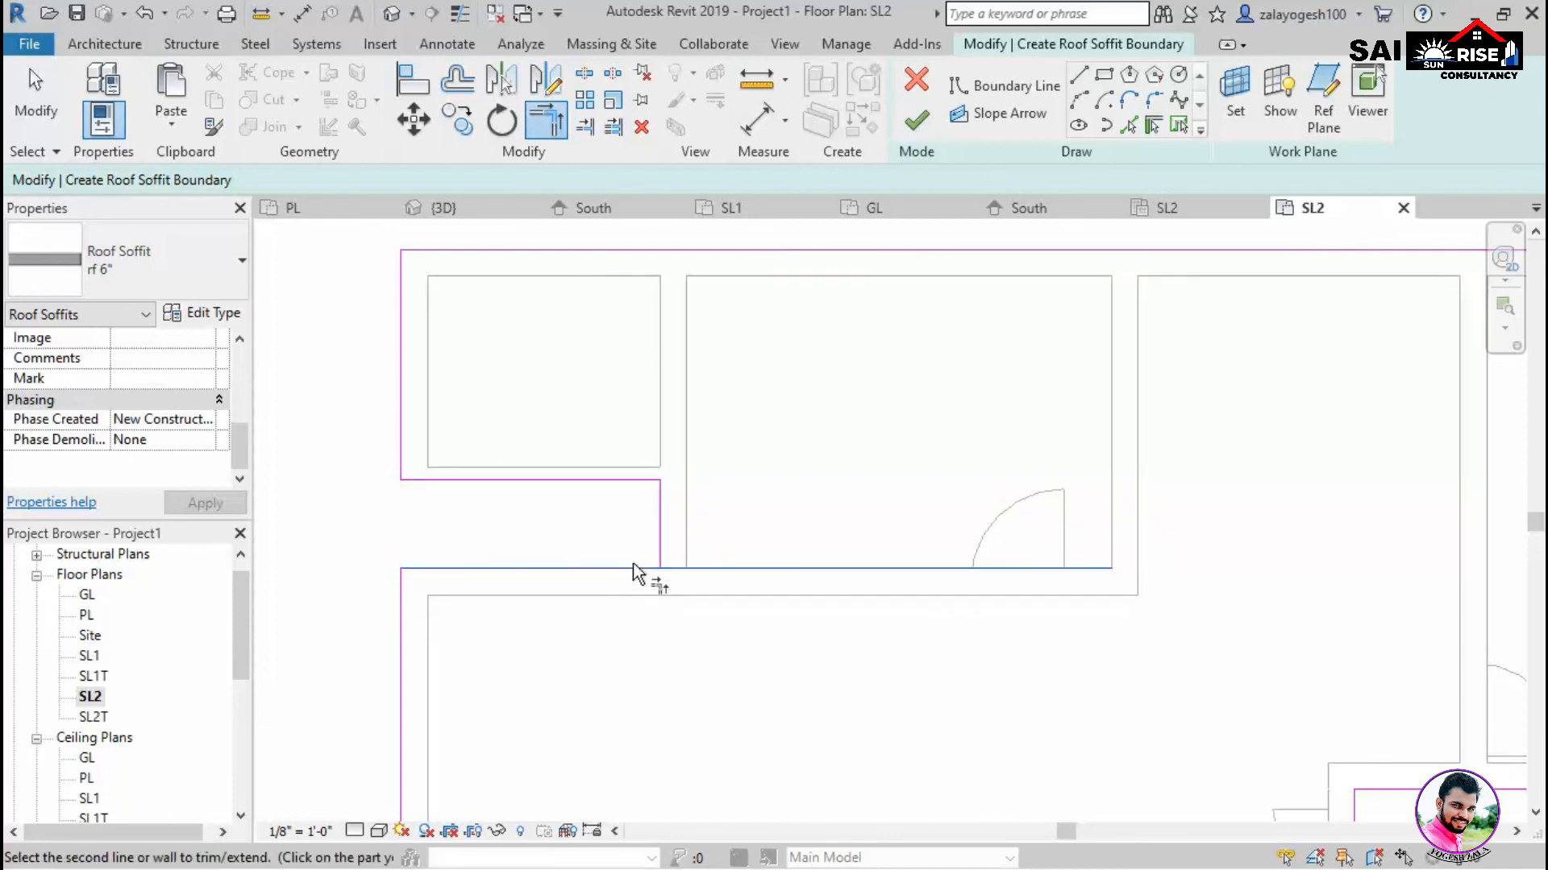
click(659, 550)
Trim the soffit boundary lines to corners where the south-west bedroom meets the west wall offset and the small middle room.
scroll(684, 598, down, 2)
scroll(646, 581, up, 5)
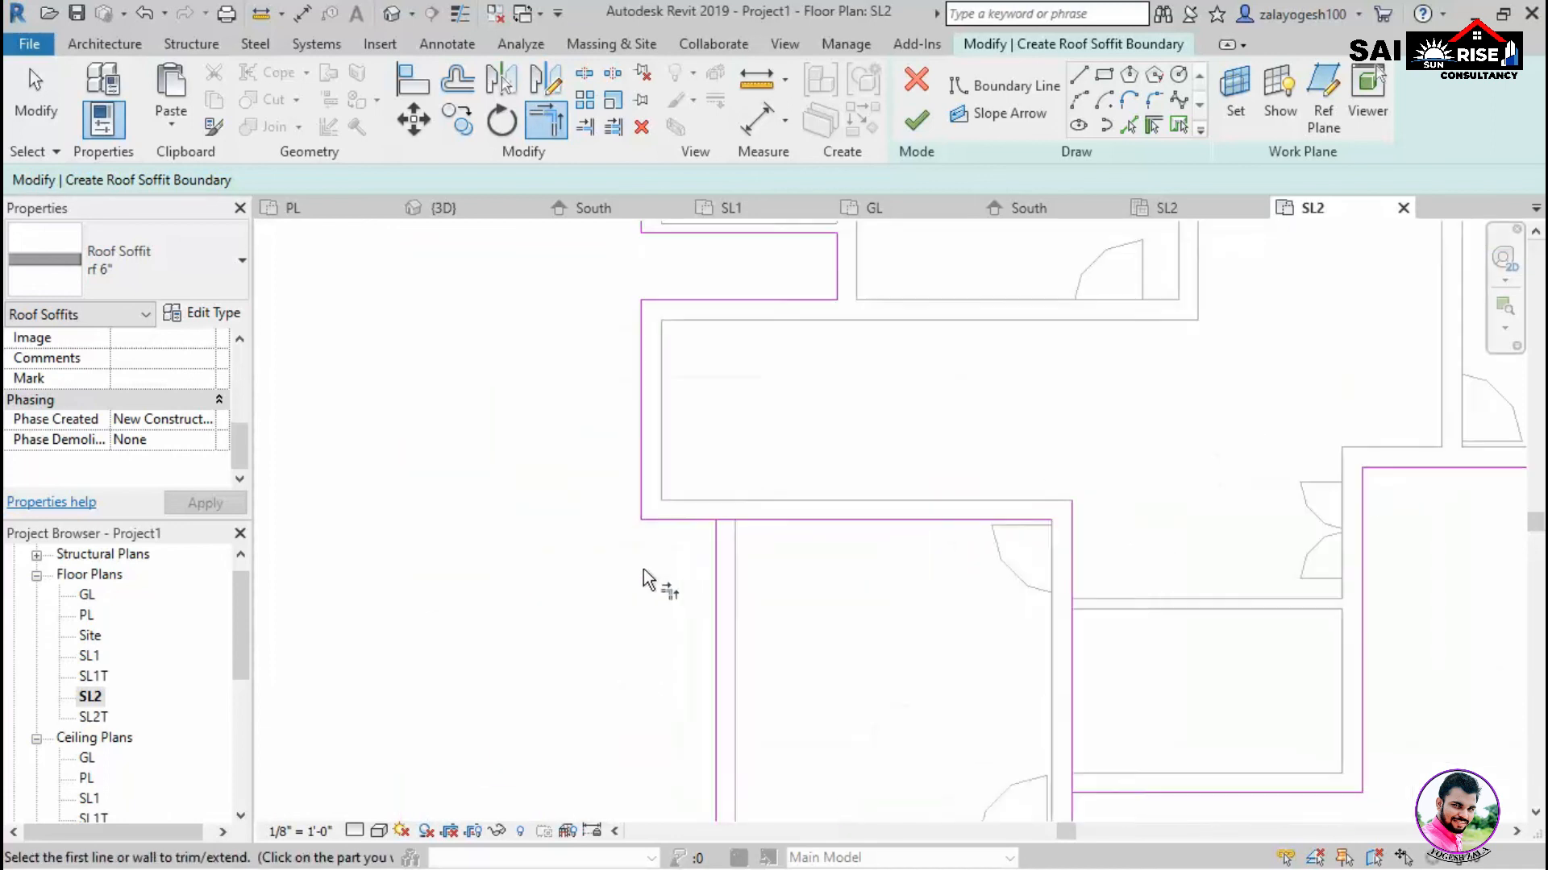
click(708, 509)
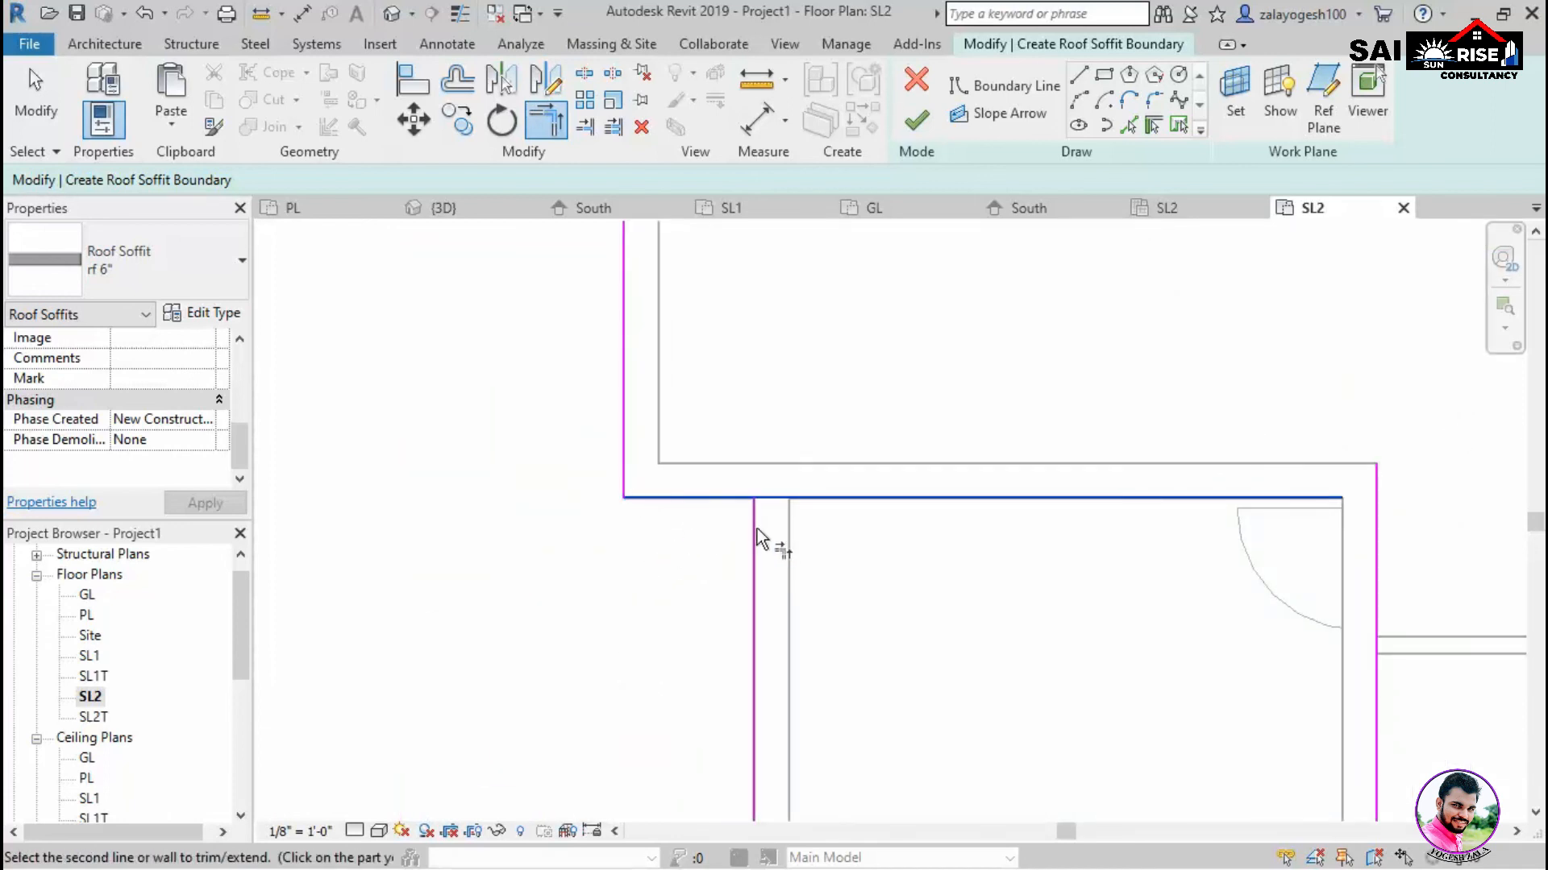
click(756, 542)
scroll(967, 605, down, 2)
scroll(1082, 680, up, 3)
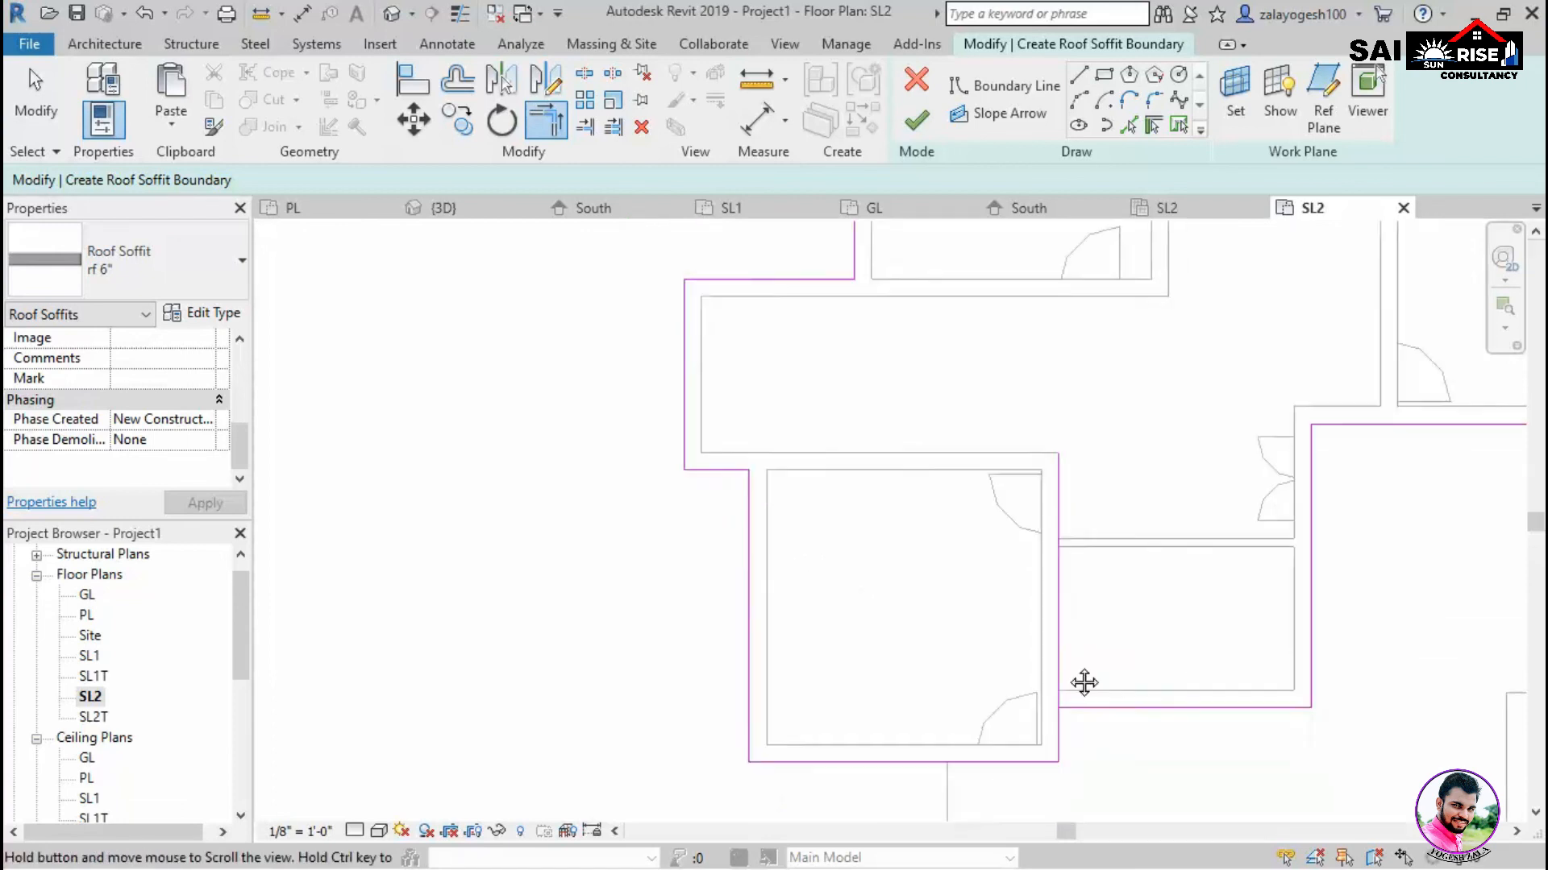
scroll(1045, 592, up, 1)
click(1038, 603)
click(1012, 633)
scroll(1026, 632, down, 4)
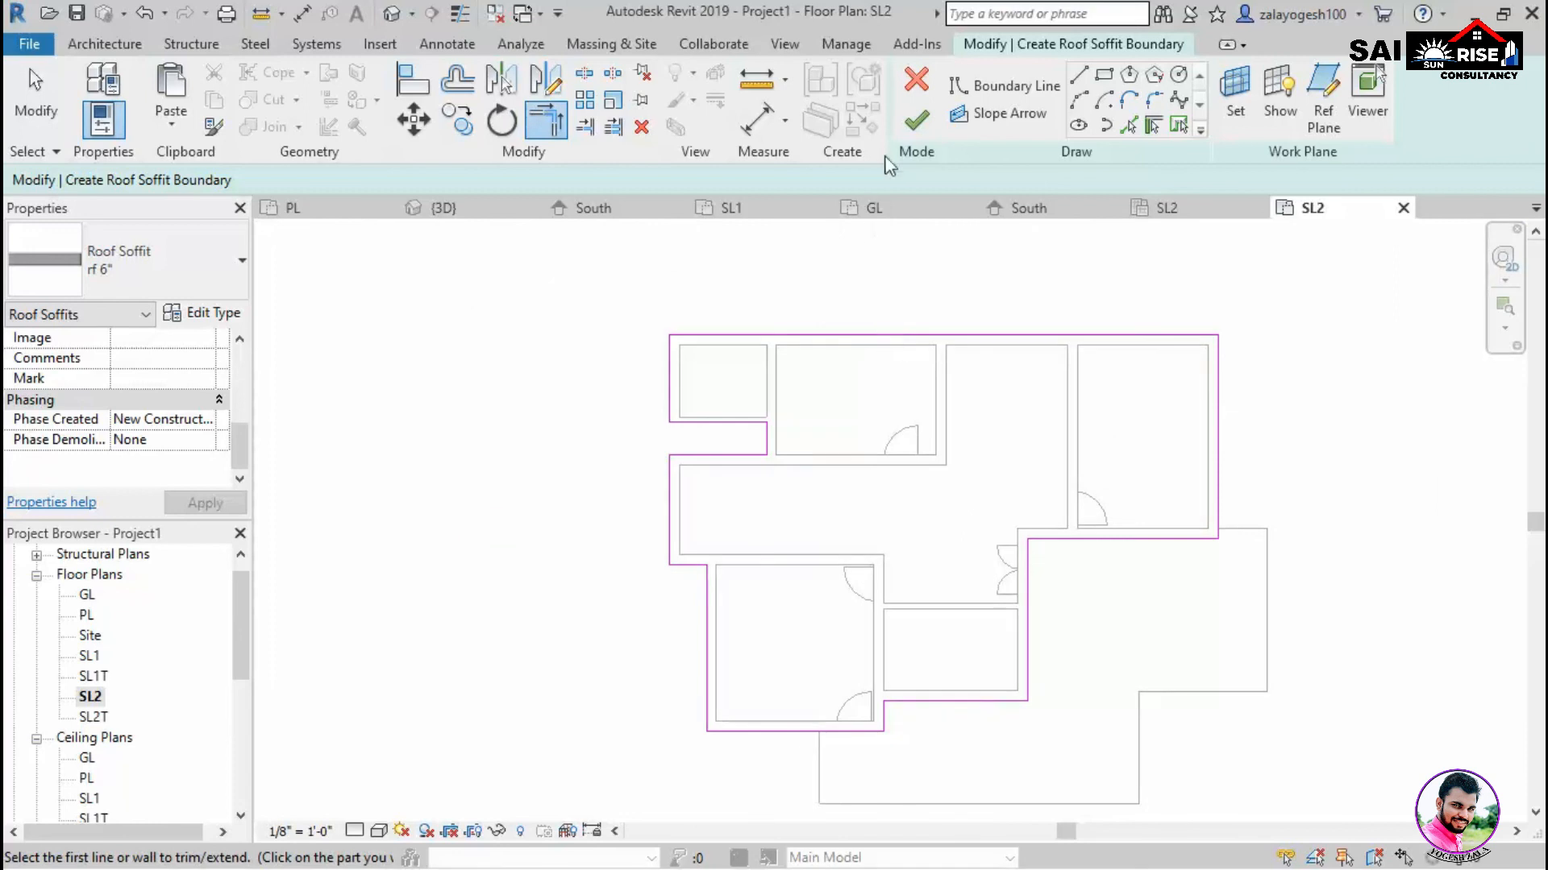
Finish the roof soffit sketch and examine the roof slab on the house in the 3D view.
click(916, 121)
click(768, 280)
click(393, 13)
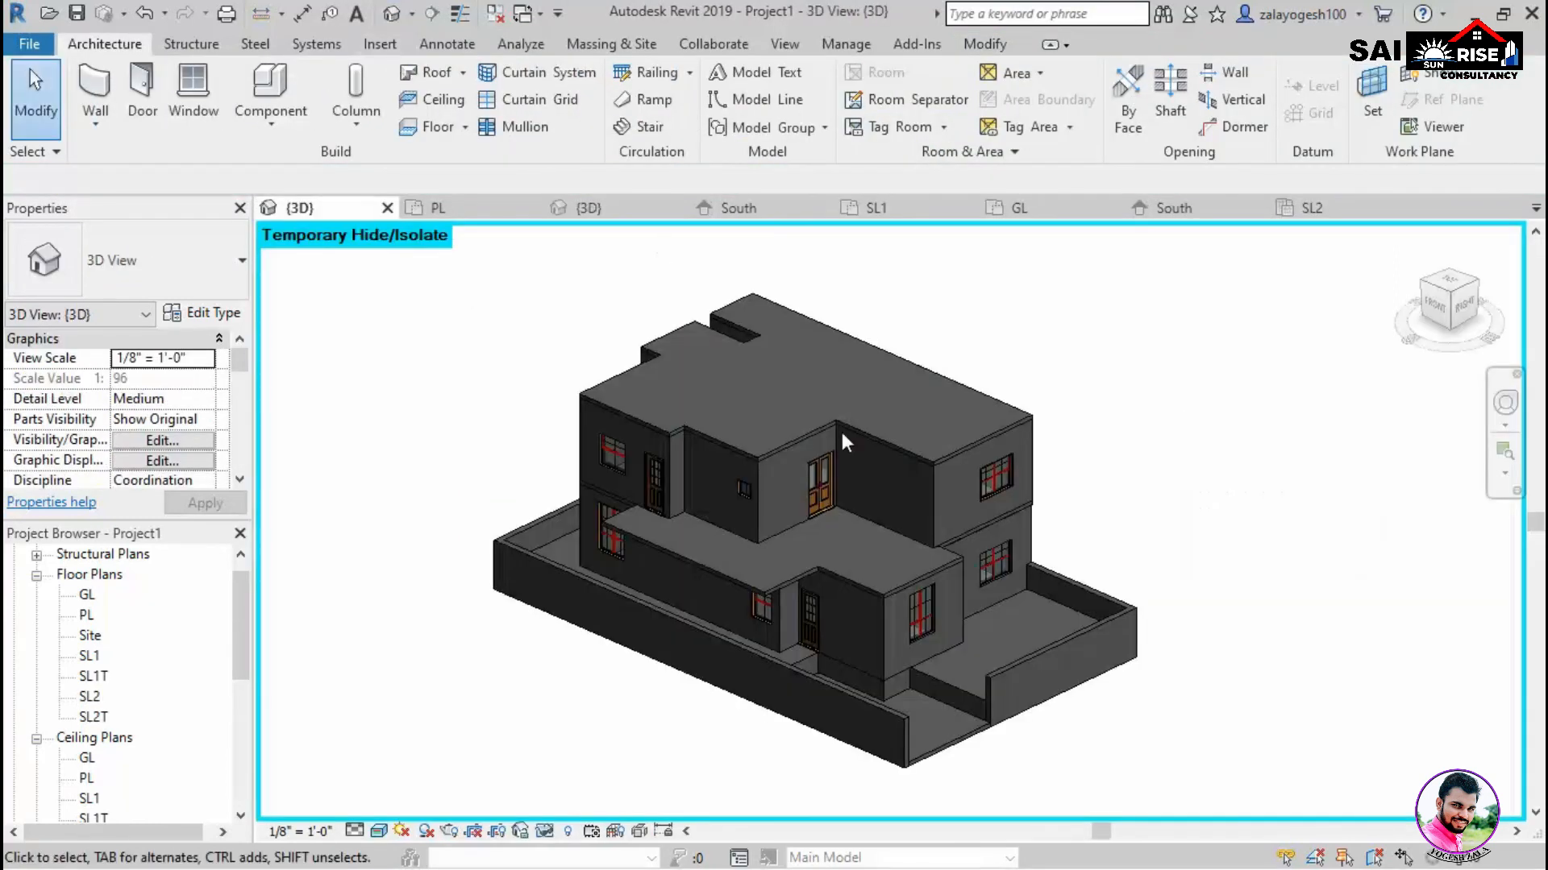
shift+middle_drag(998, 608, 1099, 656)
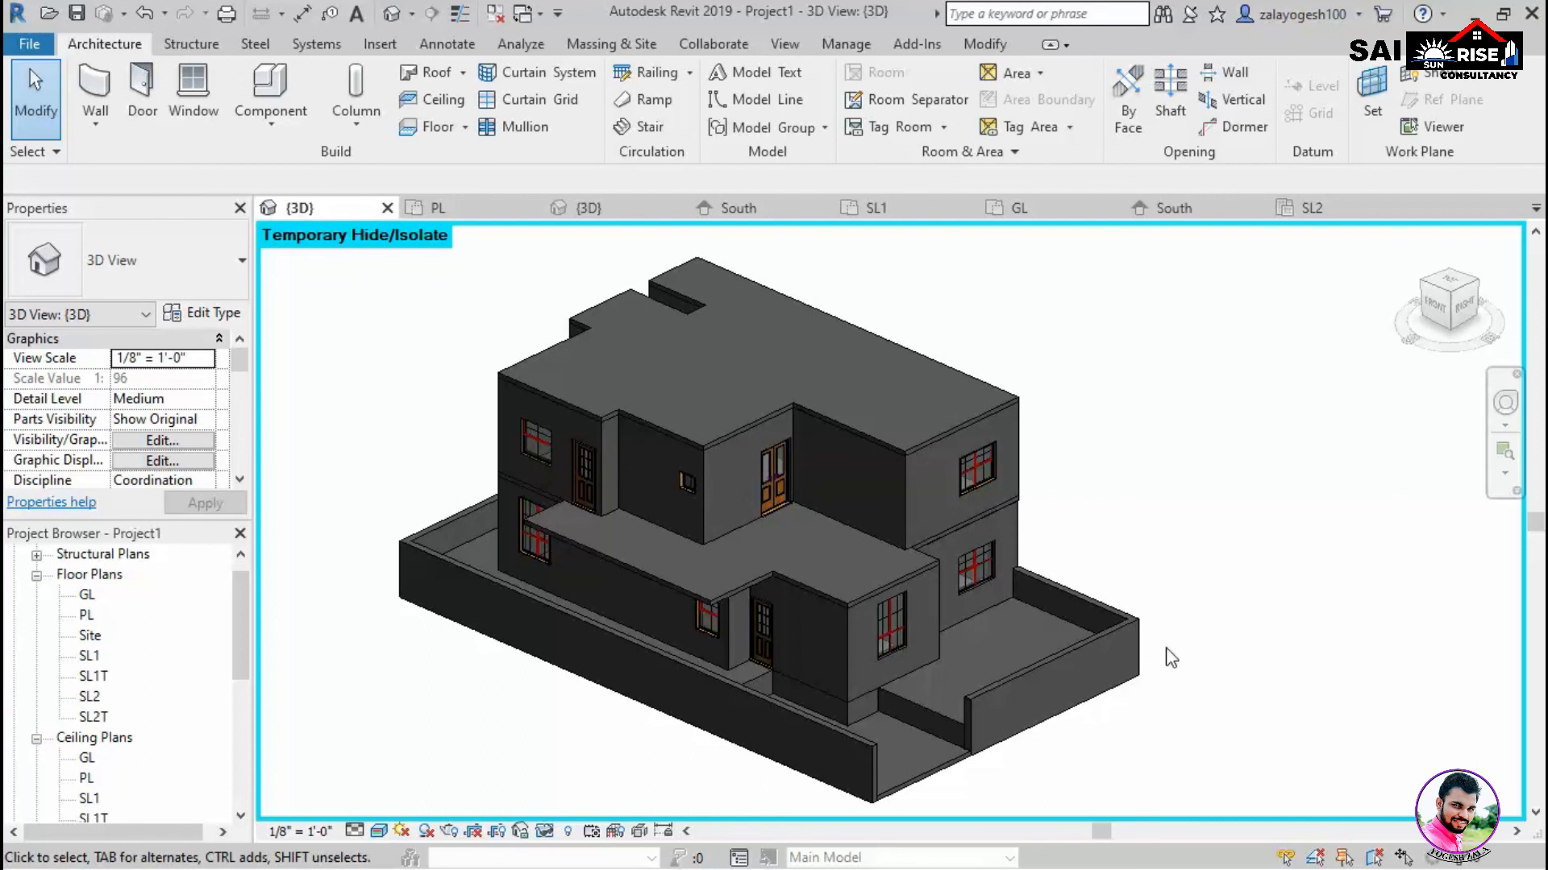
middle_drag(791, 494, 822, 546)
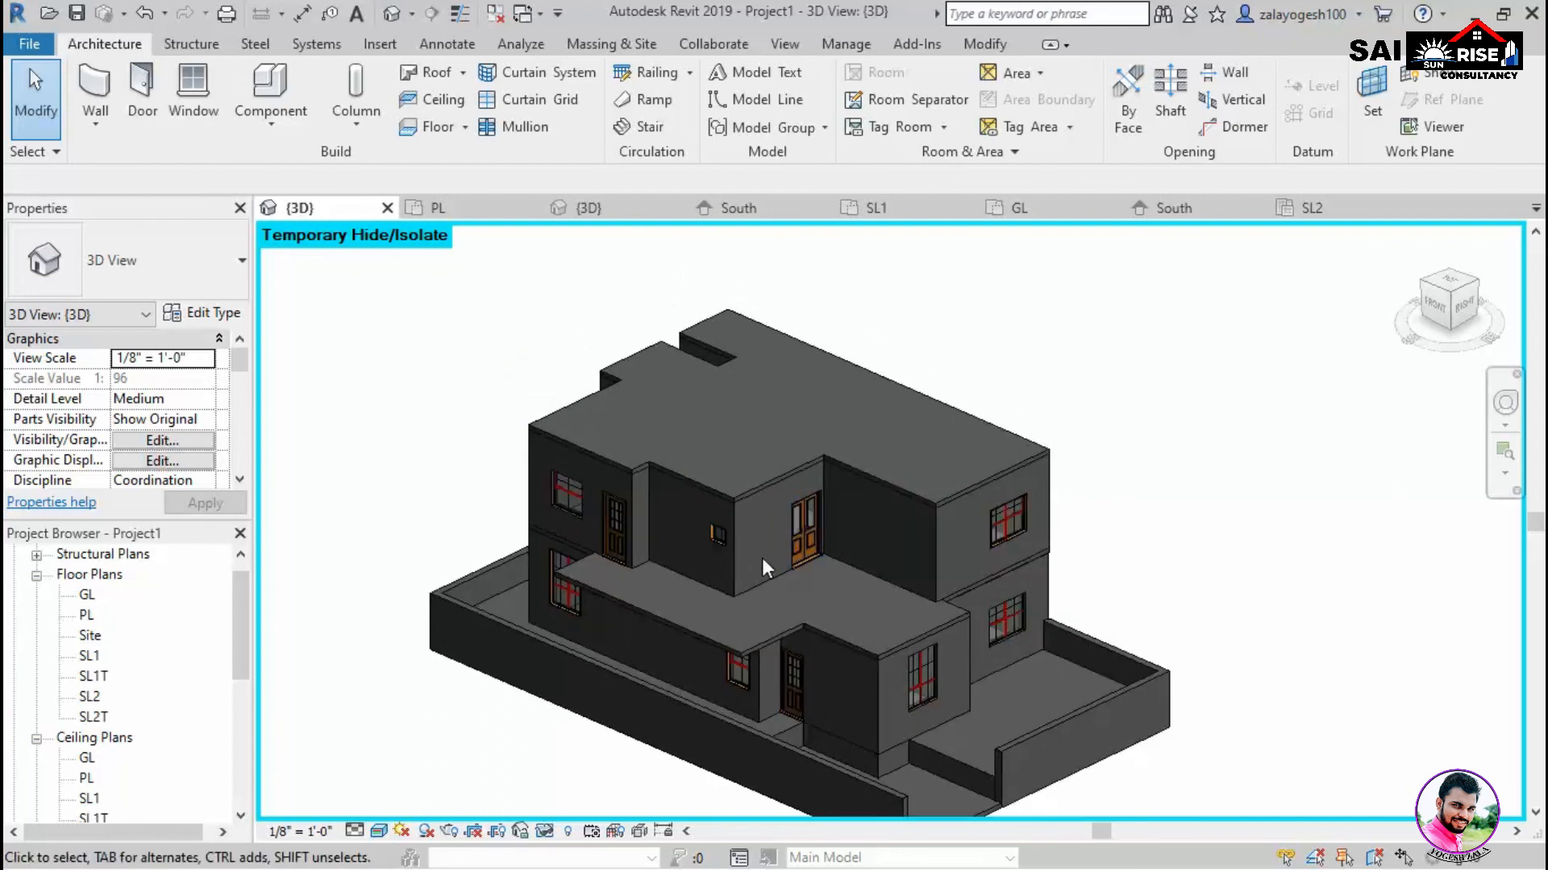
Open the South elevation and check the roof slab against the level lines.
scroll(114, 751, down, 2)
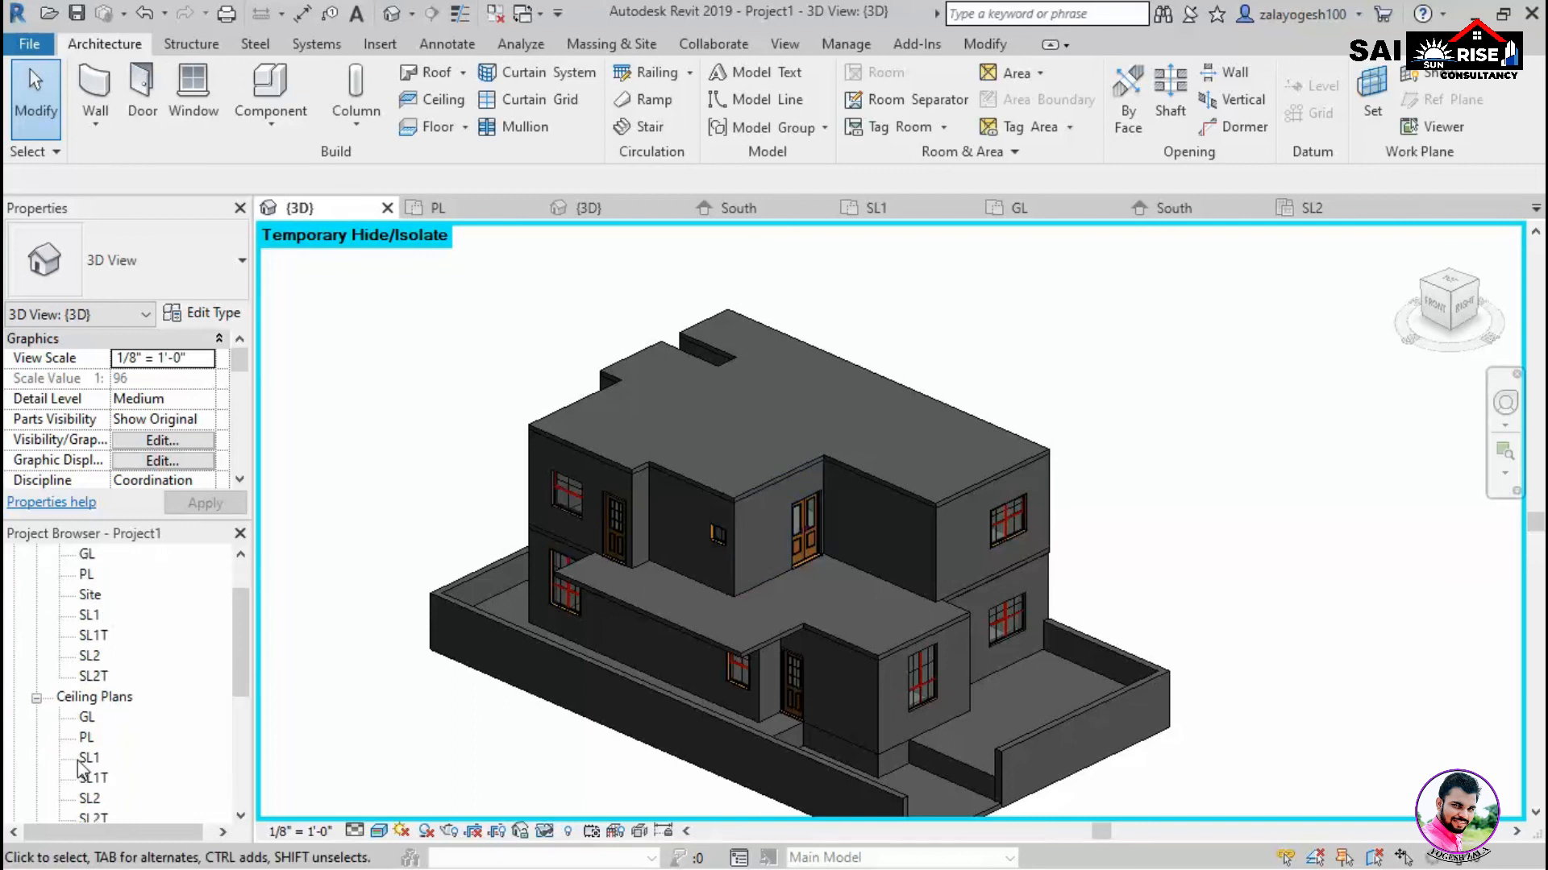
scroll(102, 750, down, 3)
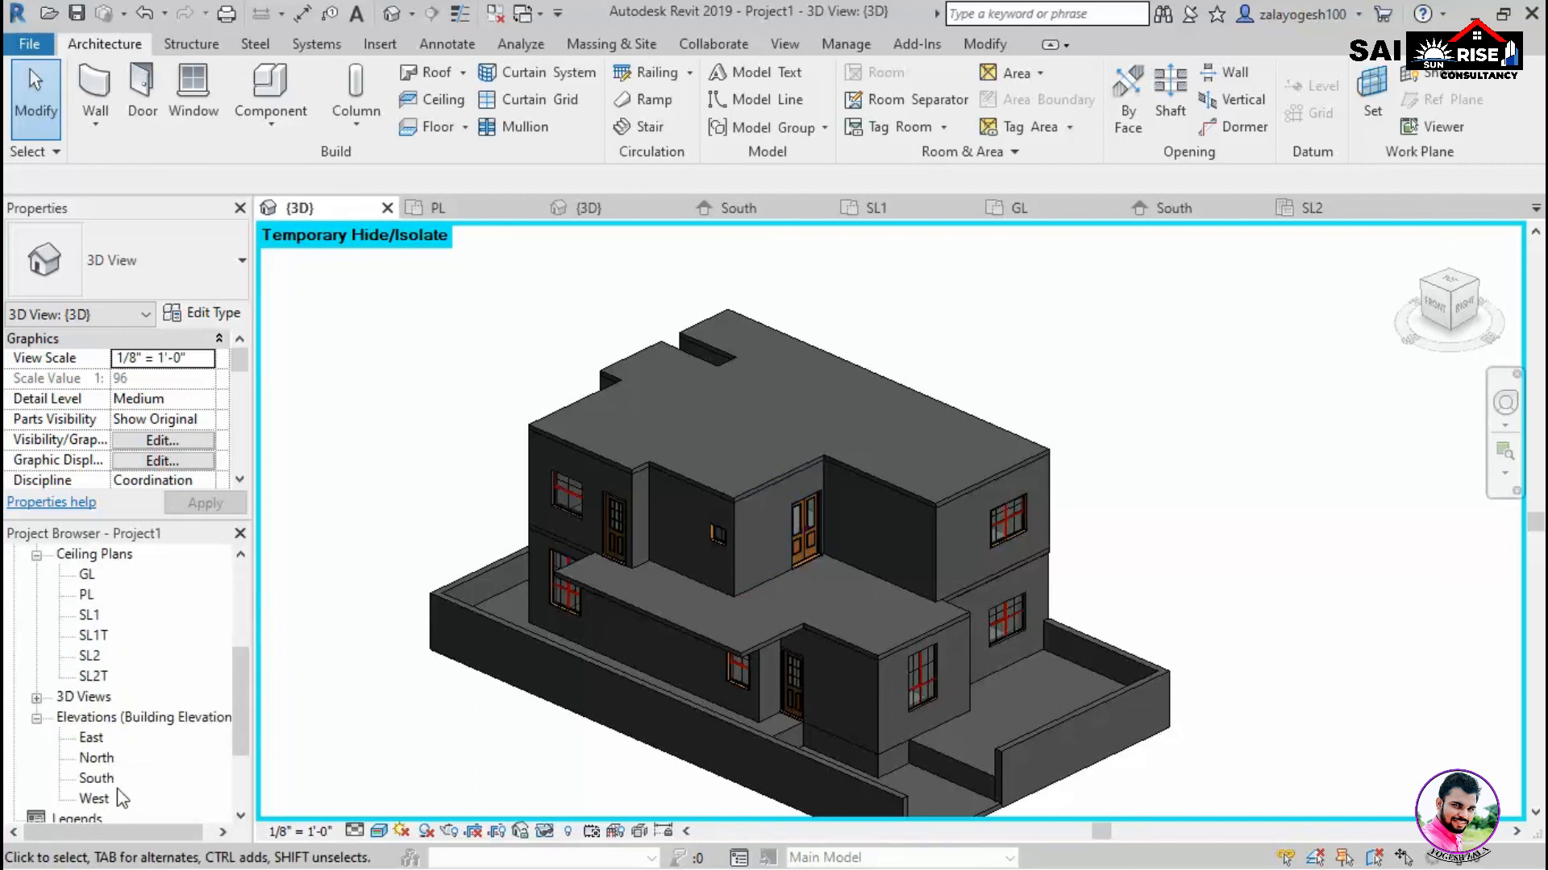
double_click(97, 779)
middle_drag(1272, 594, 1205, 630)
scroll(105, 661, up, 5)
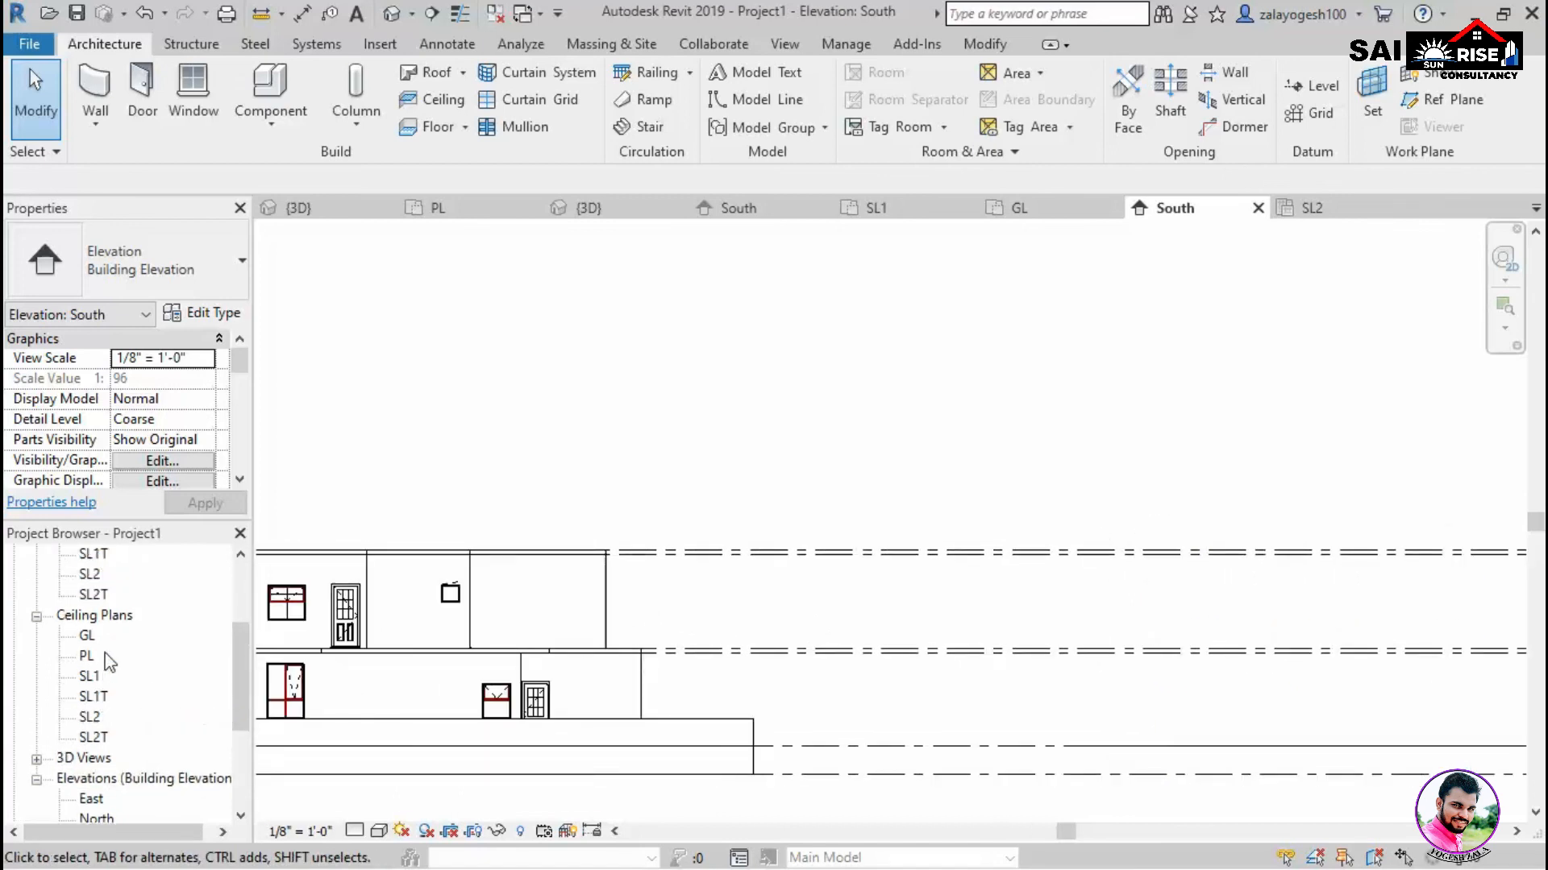
Open the SL2T floor plan and set its underlay base level to SL2.
double_click(95, 636)
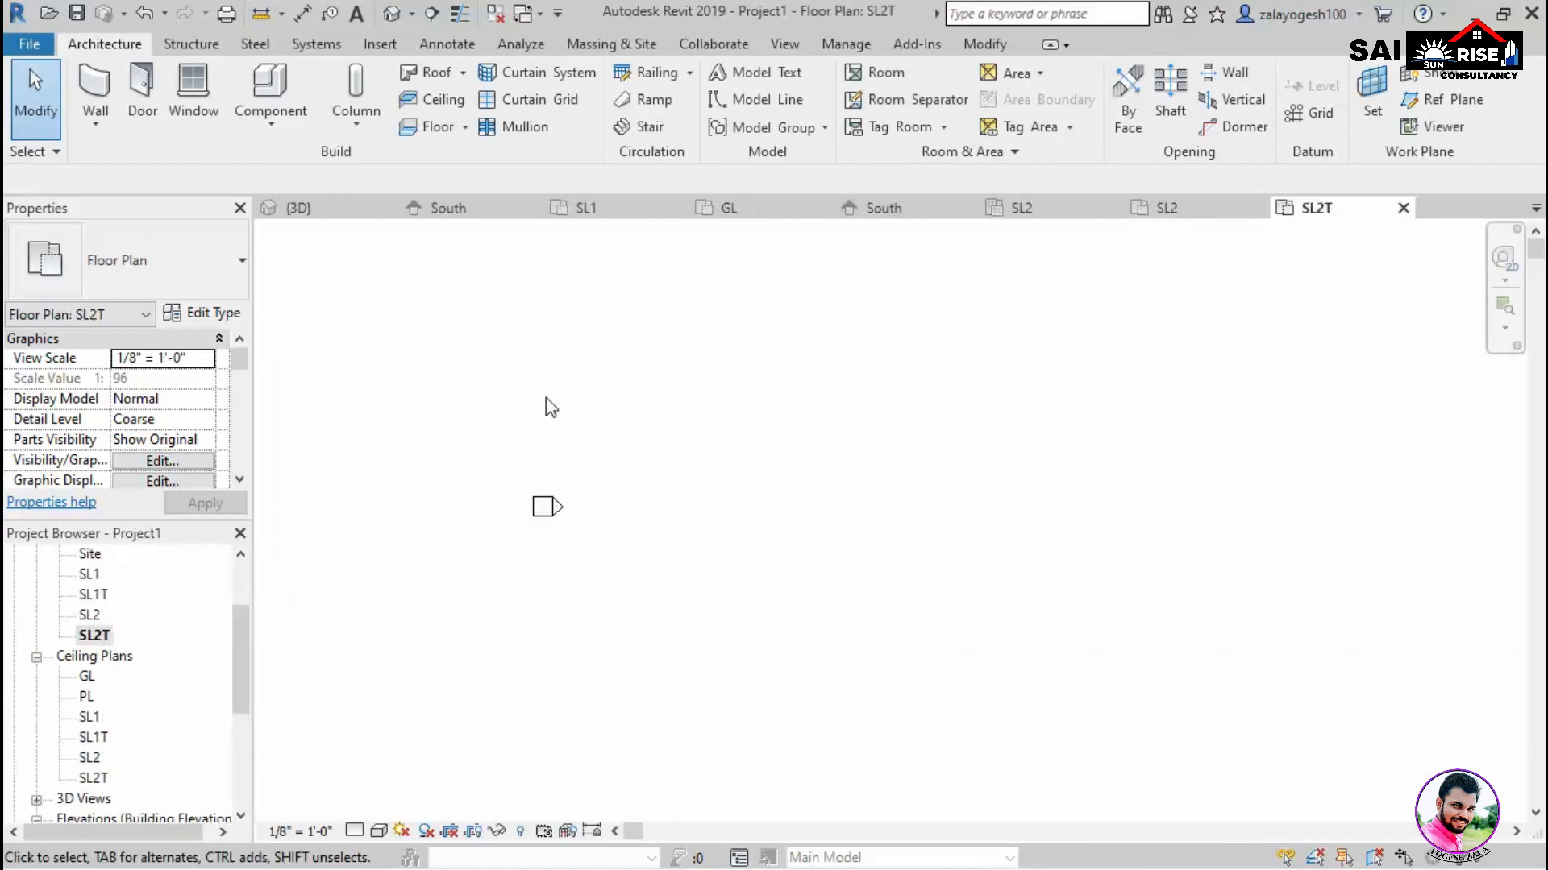
drag(234, 375, 240, 400)
click(205, 399)
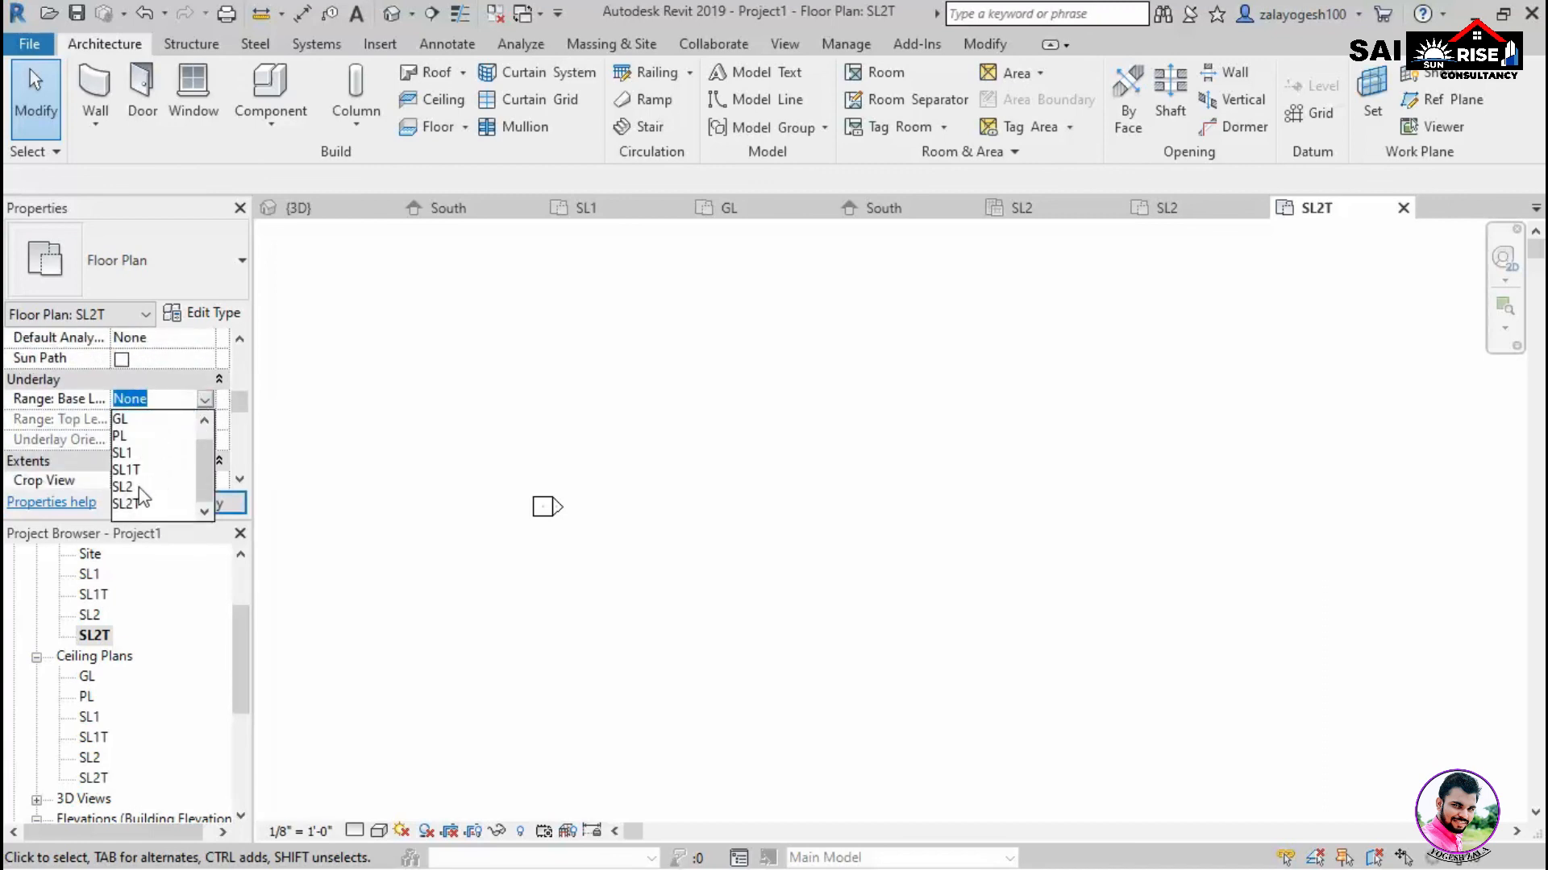
click(153, 492)
click(205, 503)
scroll(846, 496, up, 2)
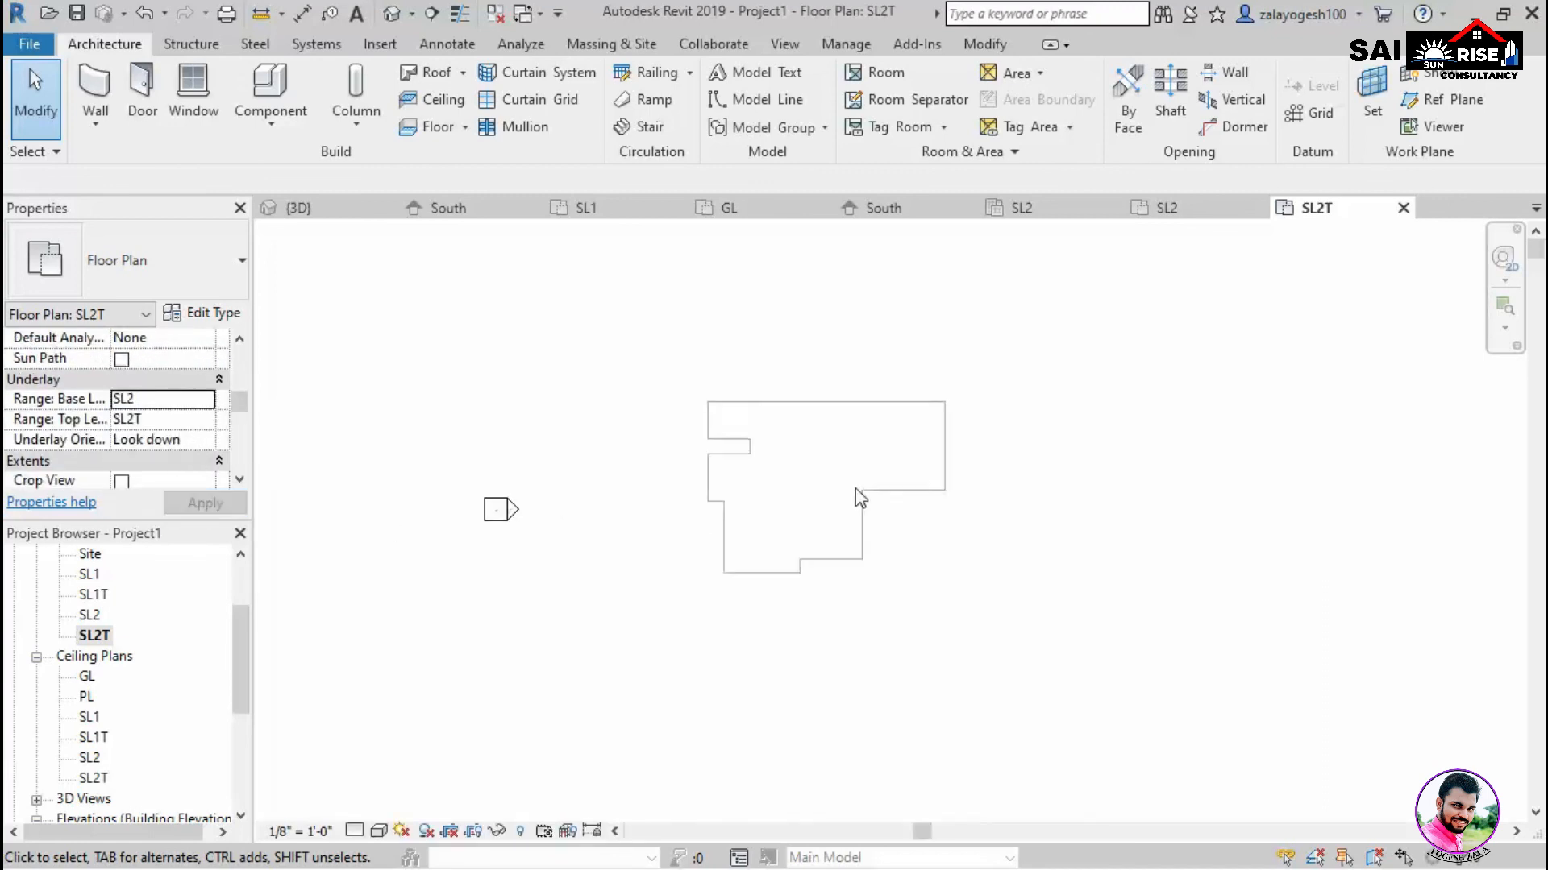
Place 9" walls 3' high by picking the roof slab's north edge, upper west edges and the edges around the north-west recess.
click(95, 129)
click(105, 159)
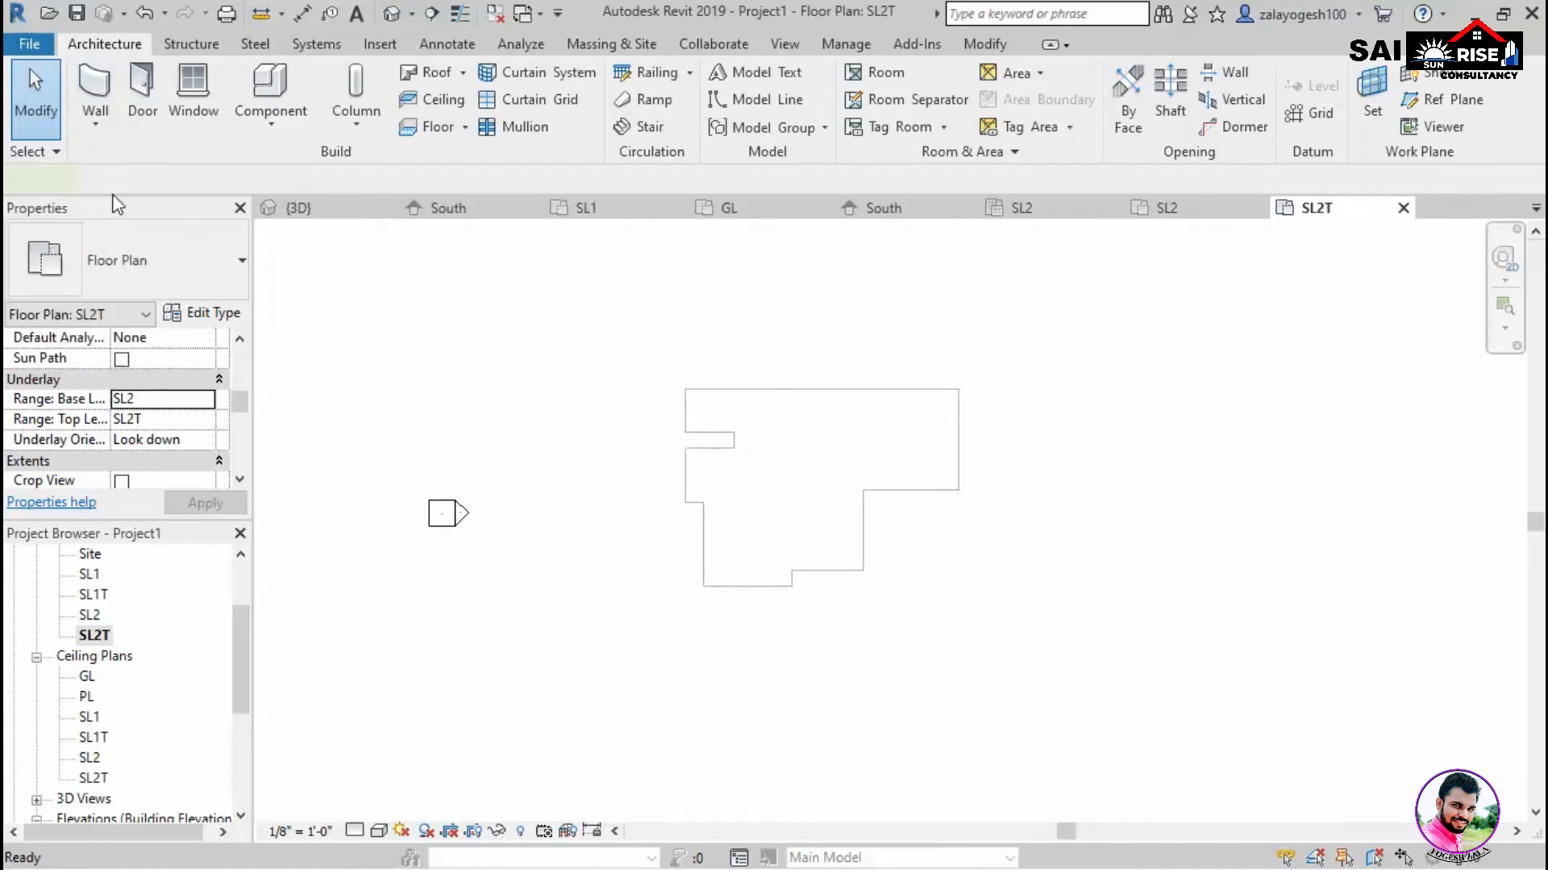
double_click(385, 179)
text(3')
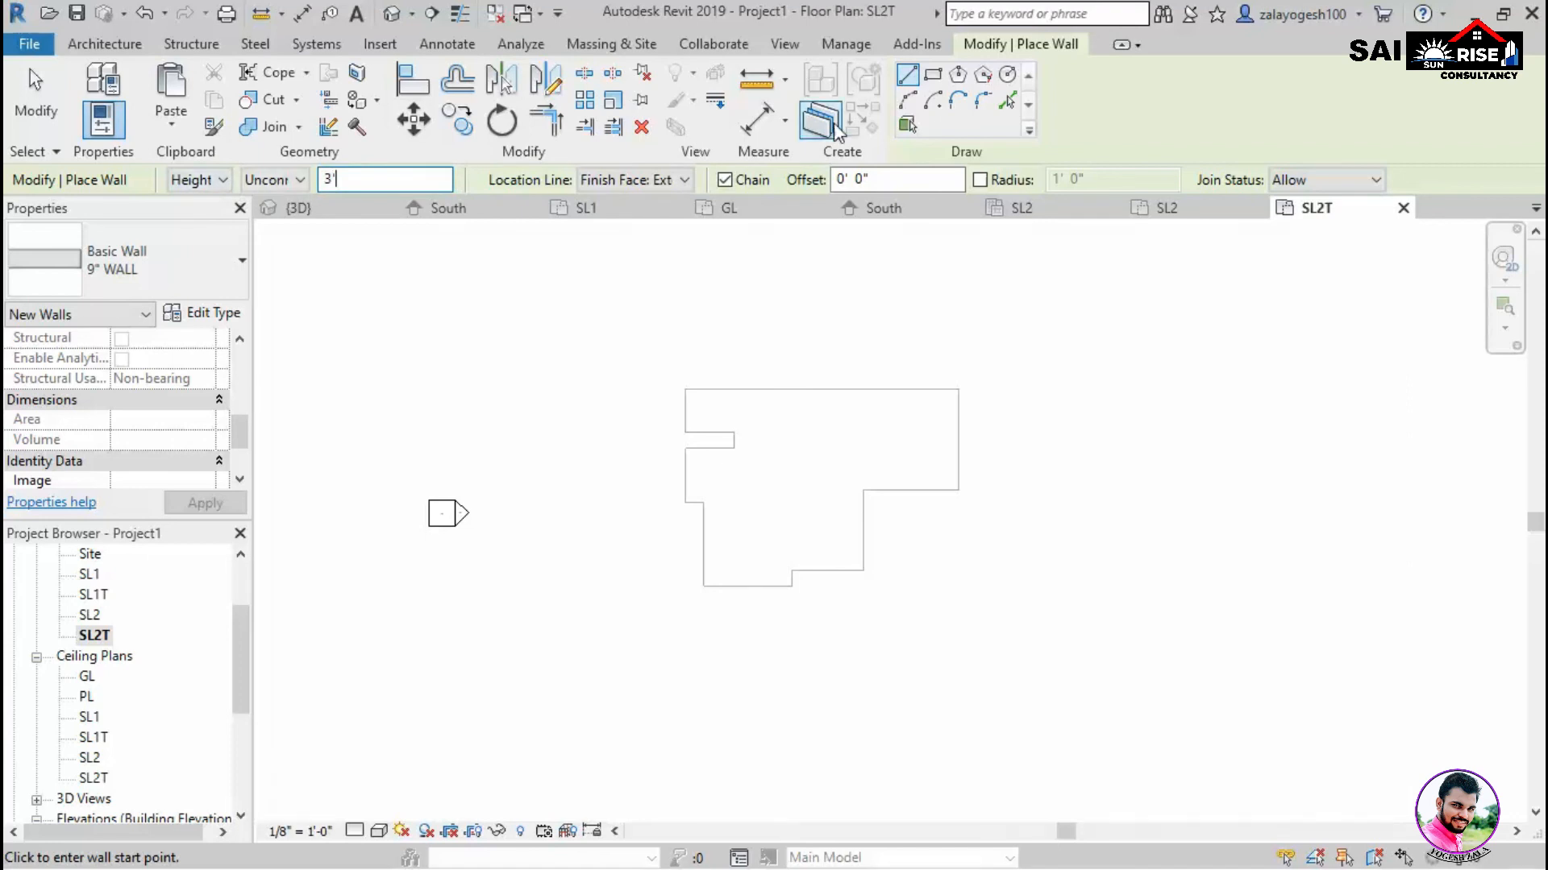
click(1008, 100)
scroll(748, 402, up, 5)
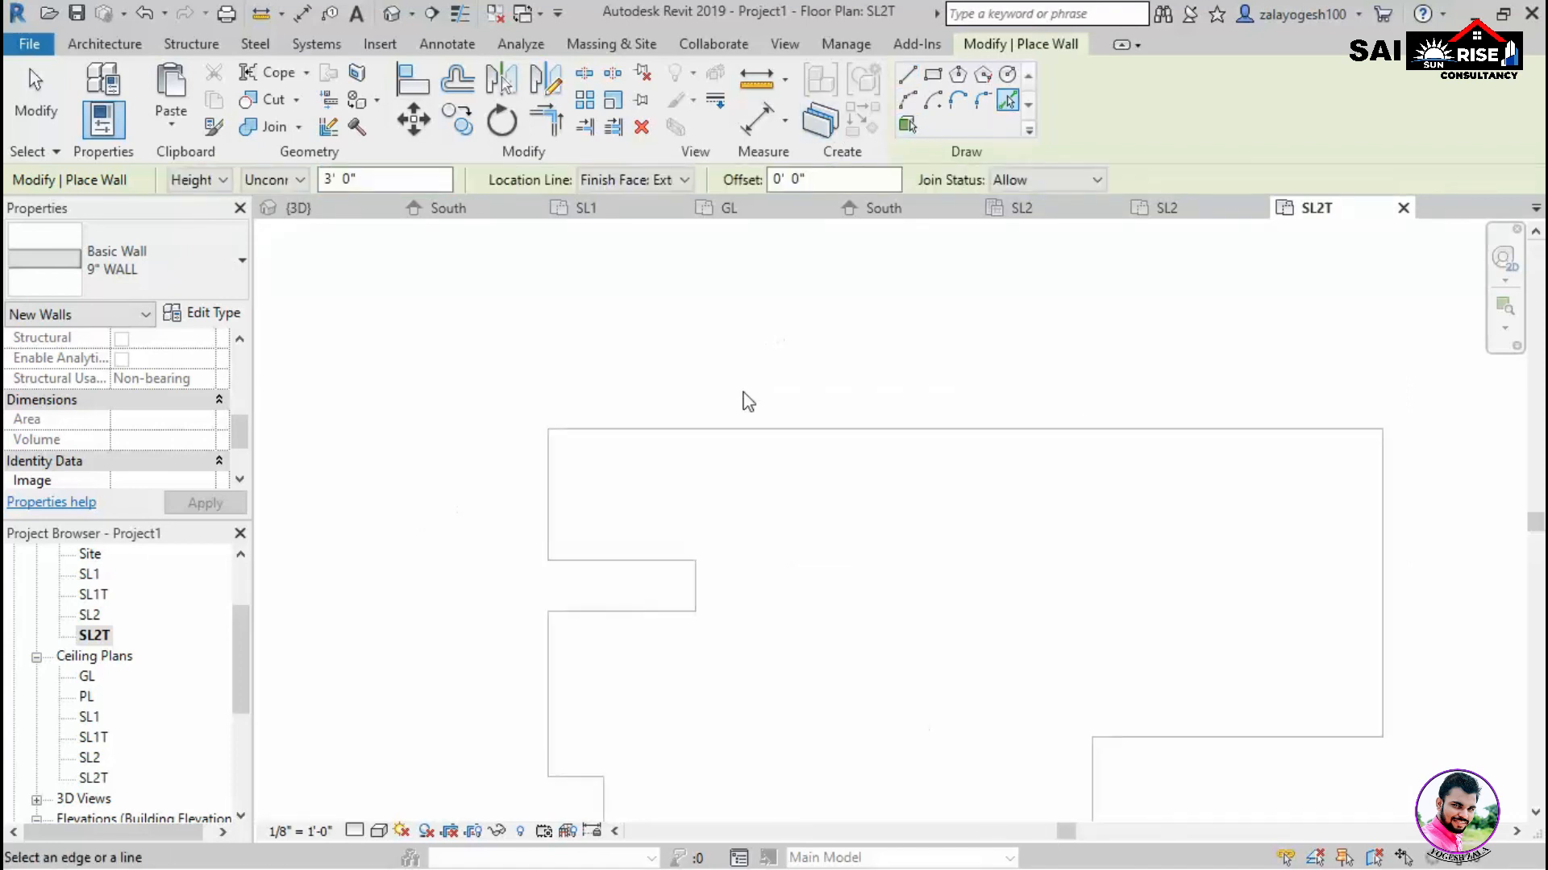
click(720, 435)
click(545, 507)
click(619, 556)
click(695, 590)
click(644, 613)
click(551, 676)
Complete the 9" roof parapet by picking the slab's remaining south-west, south and east edges.
middle_drag(583, 775, 713, 493)
click(733, 629)
click(863, 749)
click(1003, 726)
click(1056, 703)
click(1223, 597)
middle_drag(1245, 596, 848, 824)
click(987, 684)
click(1116, 580)
scroll(1042, 555, down, 2)
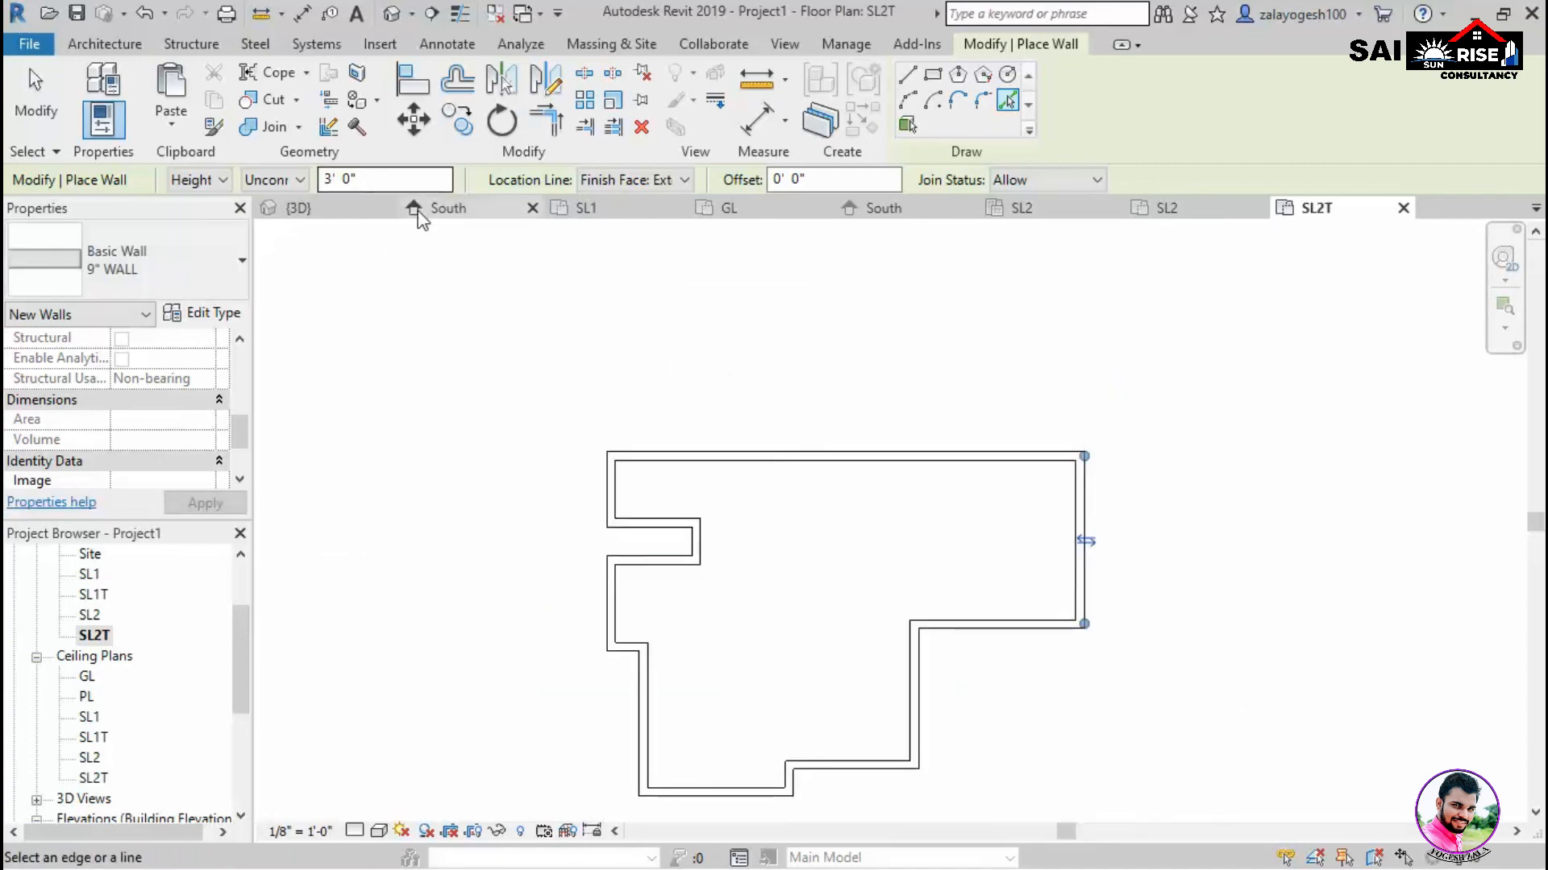
Finish placing walls and examine the roof parapet on the house in the 3D view.
click(392, 14)
scroll(1109, 520, down, 2)
key(Escape)
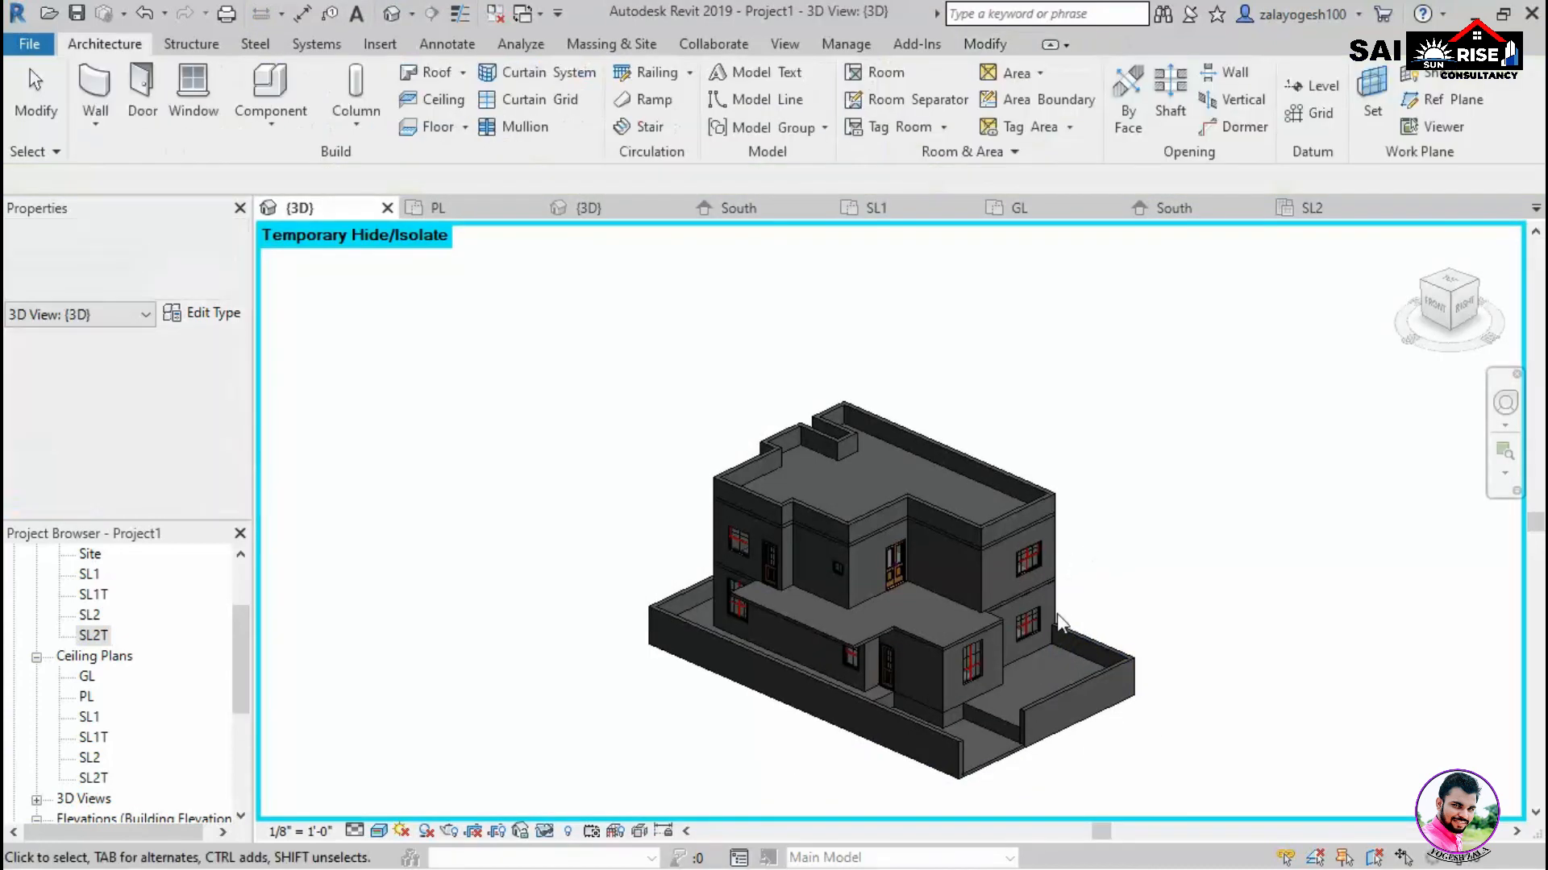
shift+middle_drag(1038, 693, 977, 563)
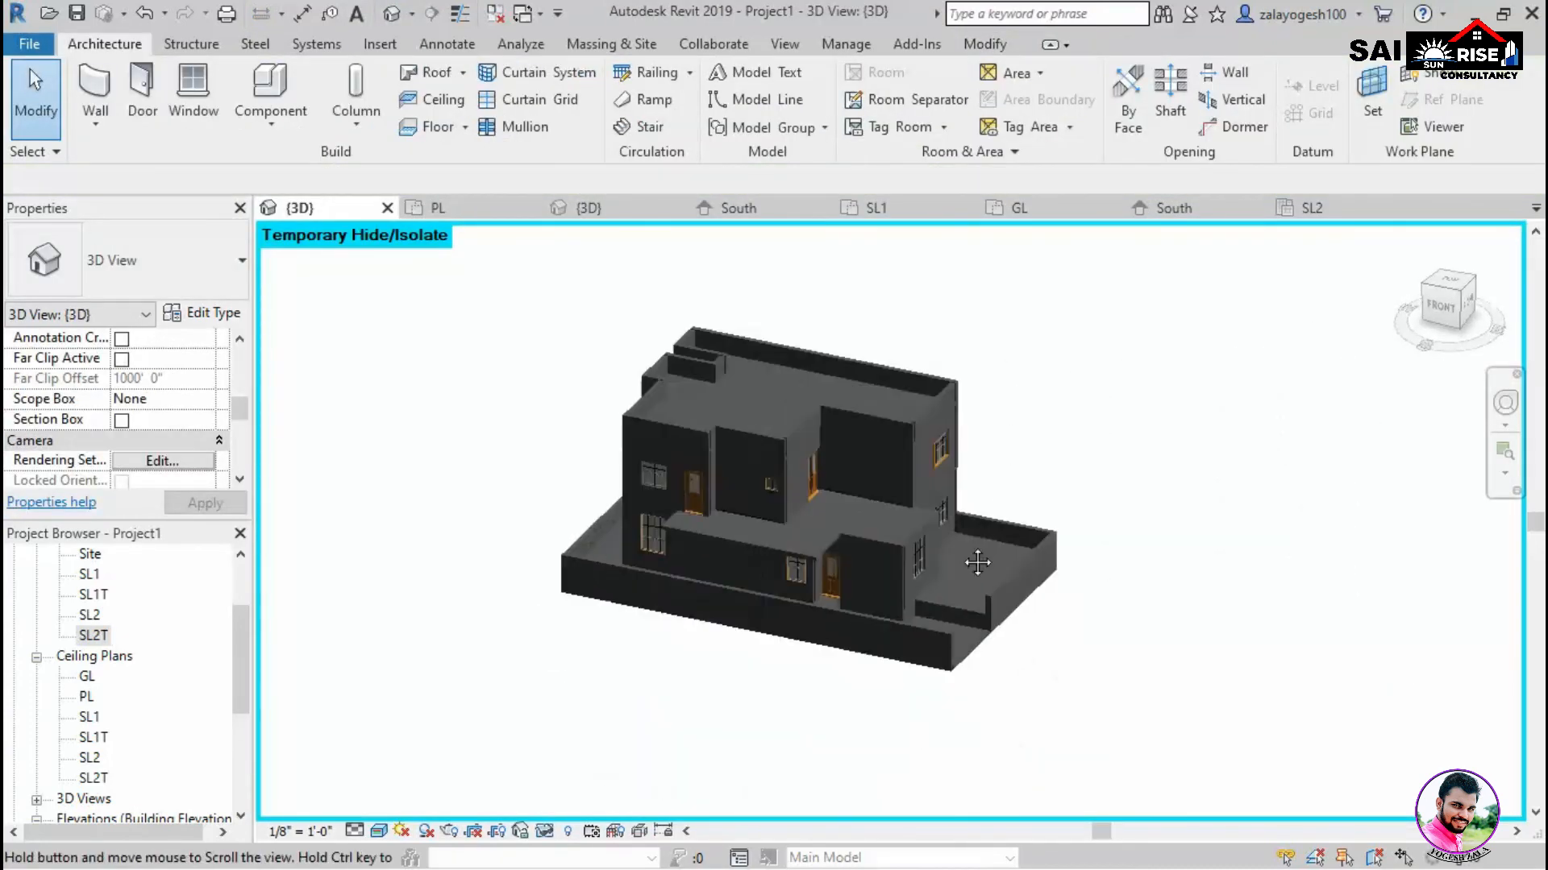
scroll(830, 535, up, 3)
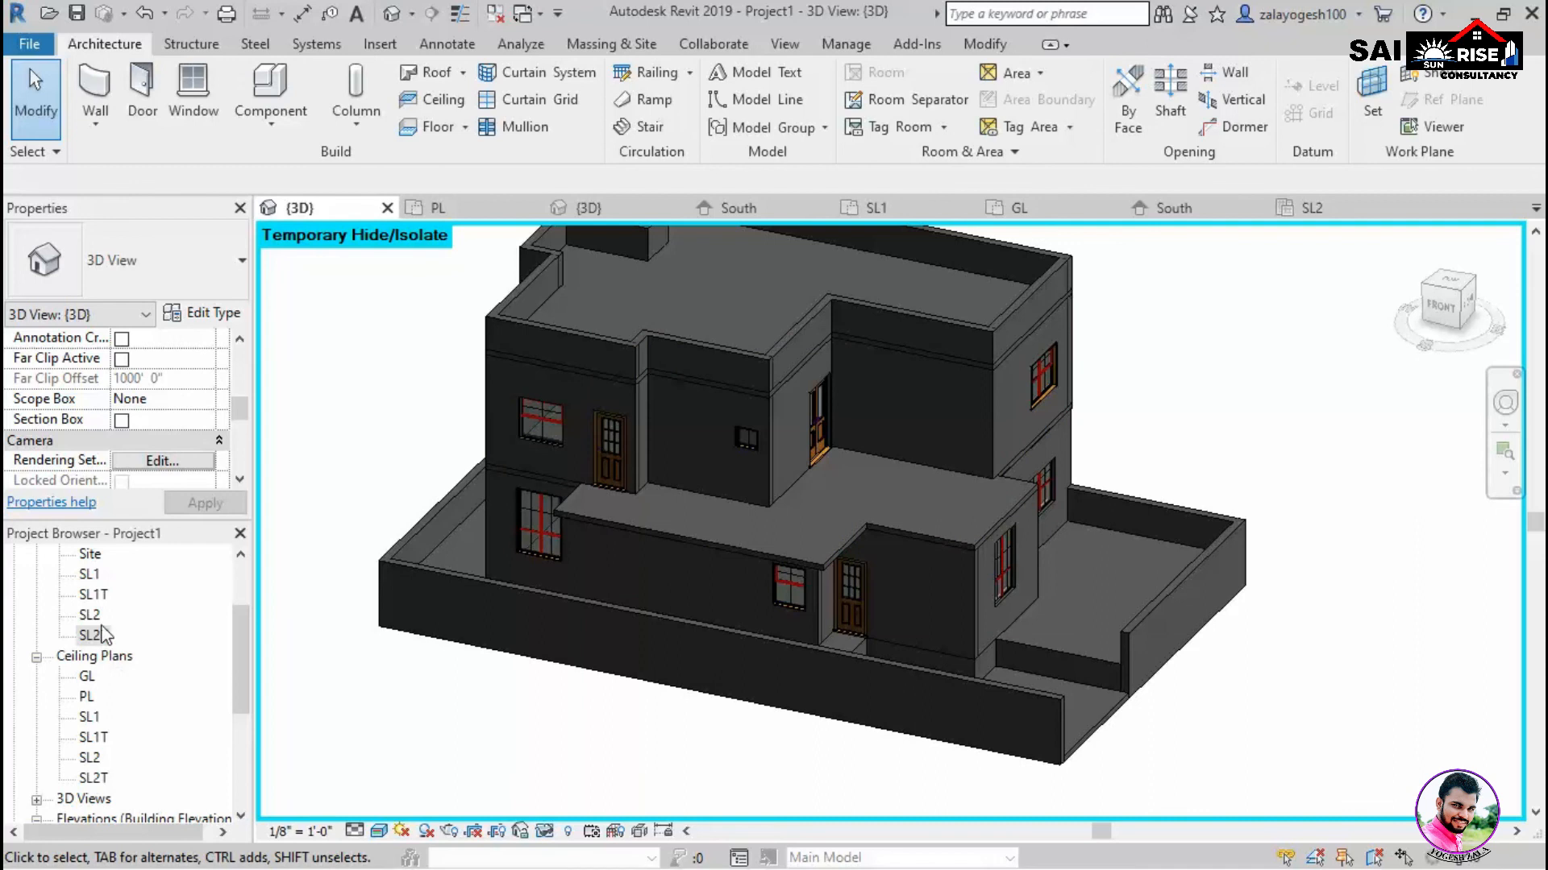
Open the SL1T floor plan and place 4.5" walls 3' high along the north and east edges of the open terrace slab.
scroll(102, 634, up, 3)
double_click(94, 656)
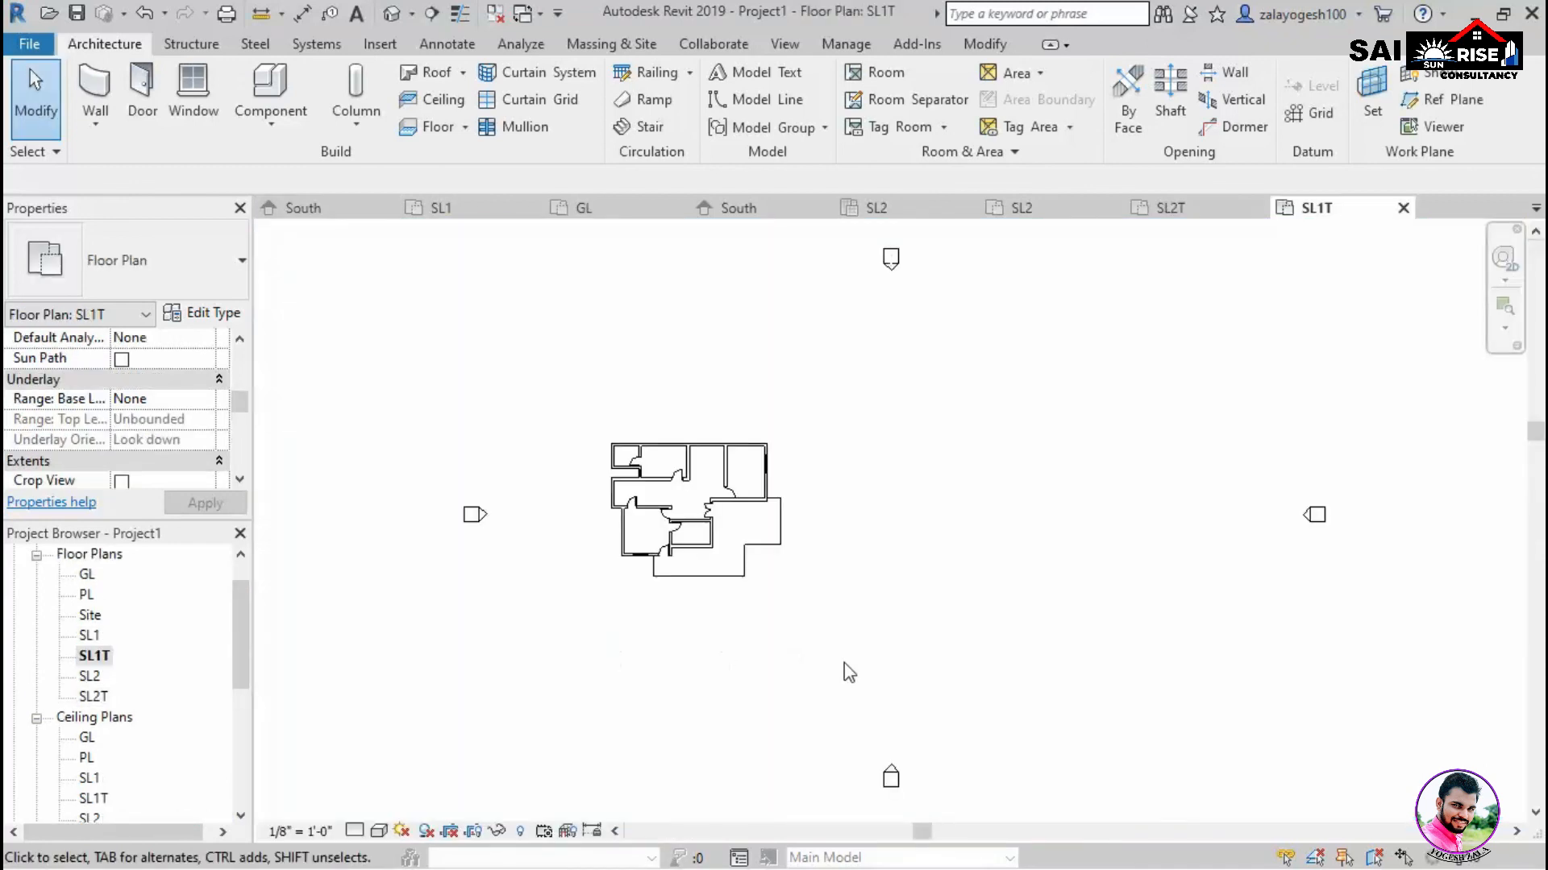
click(95, 123)
click(88, 166)
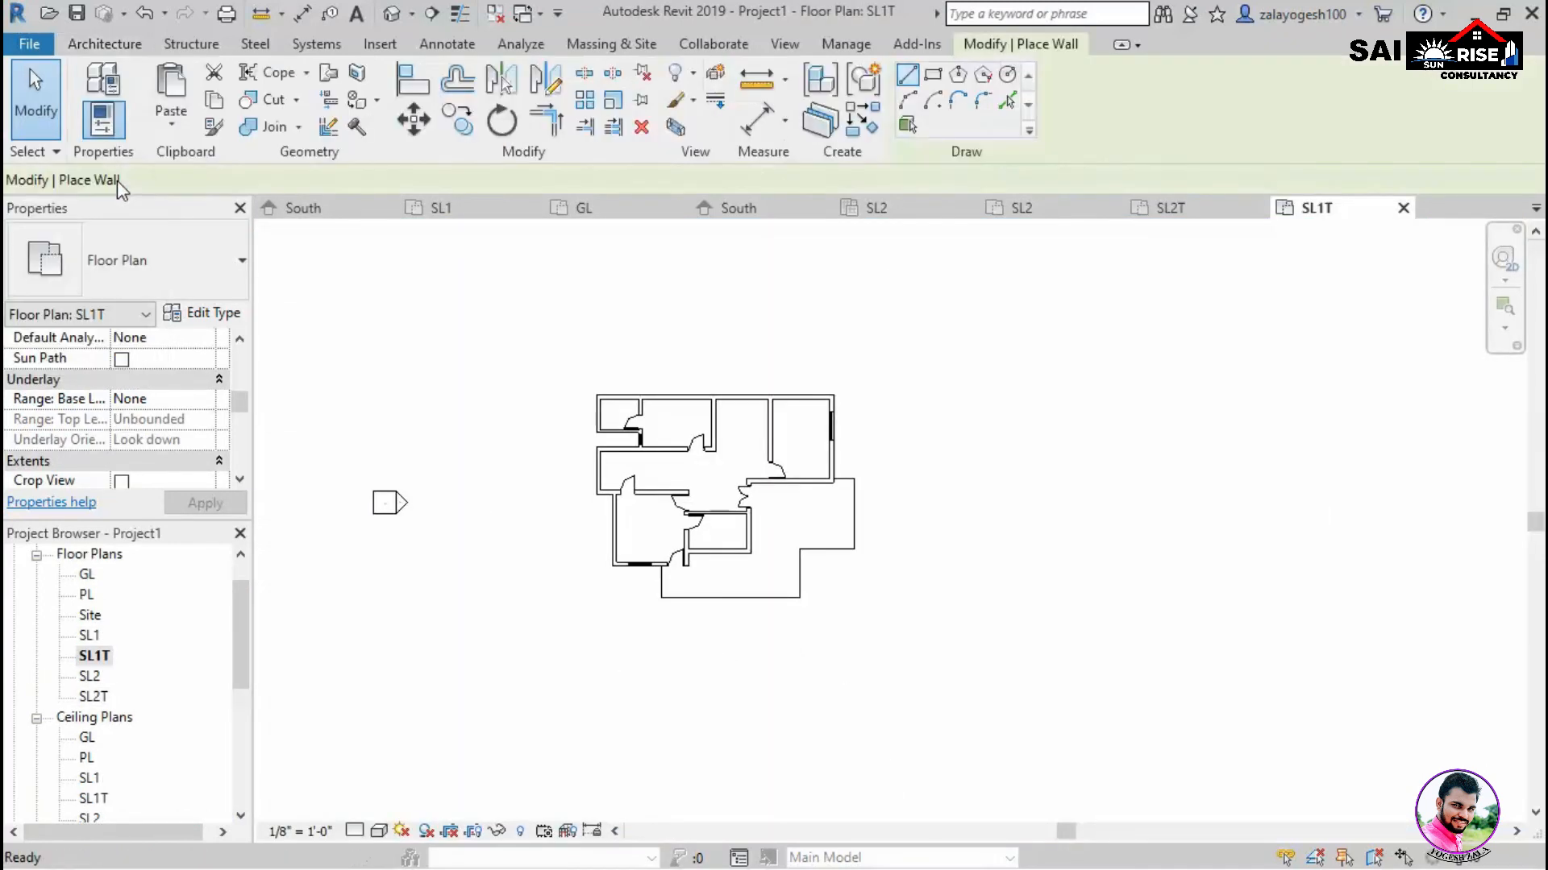
click(148, 271)
scroll(124, 370, up, 2)
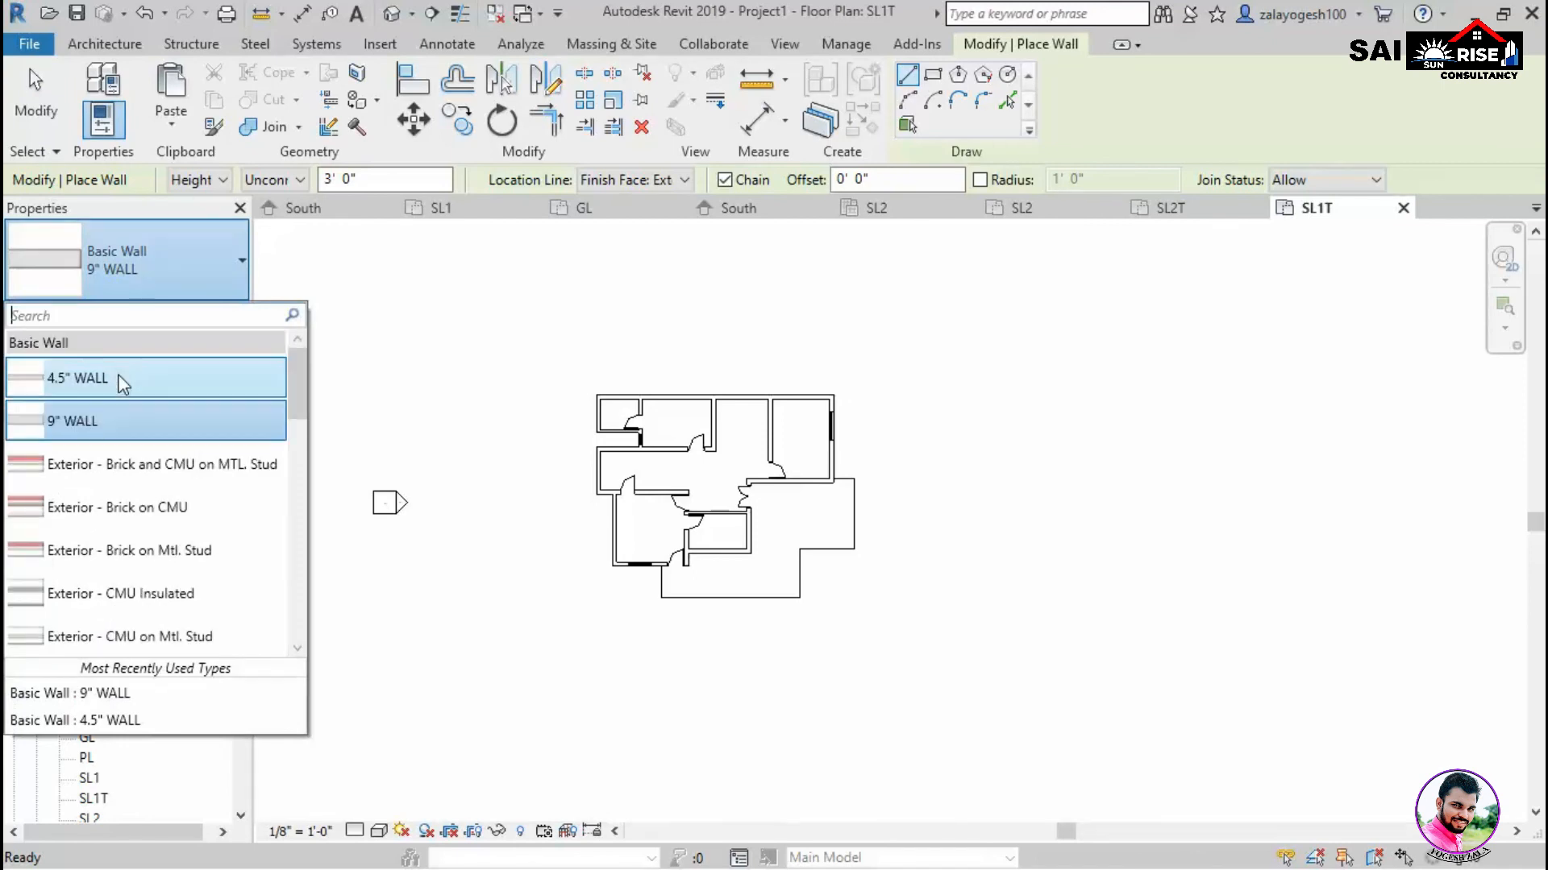
click(124, 370)
click(1008, 100)
scroll(848, 482, up, 6)
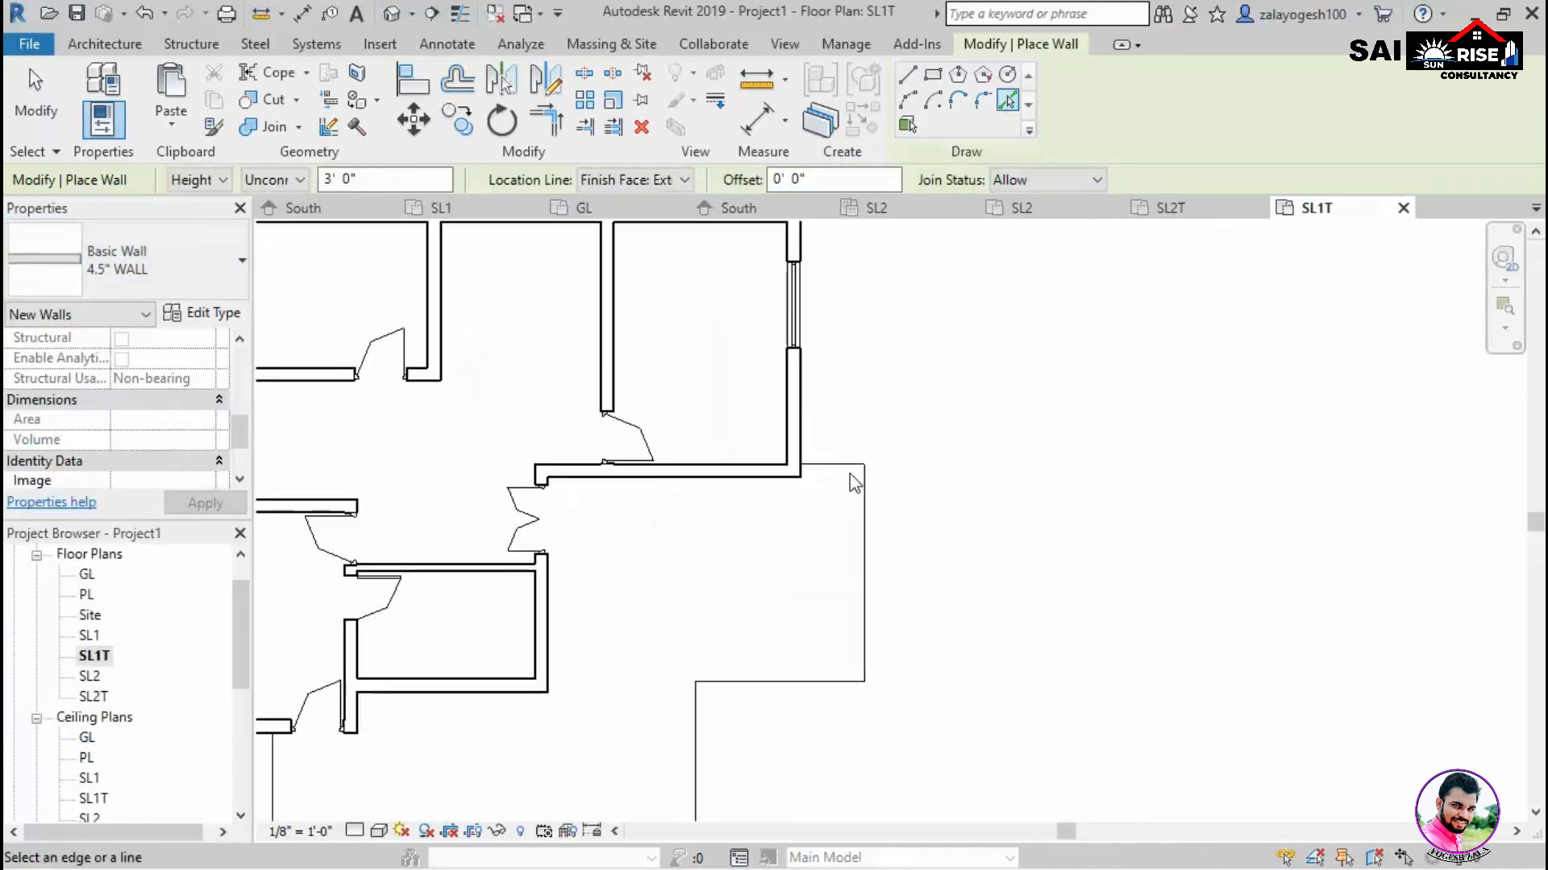
click(813, 463)
click(876, 606)
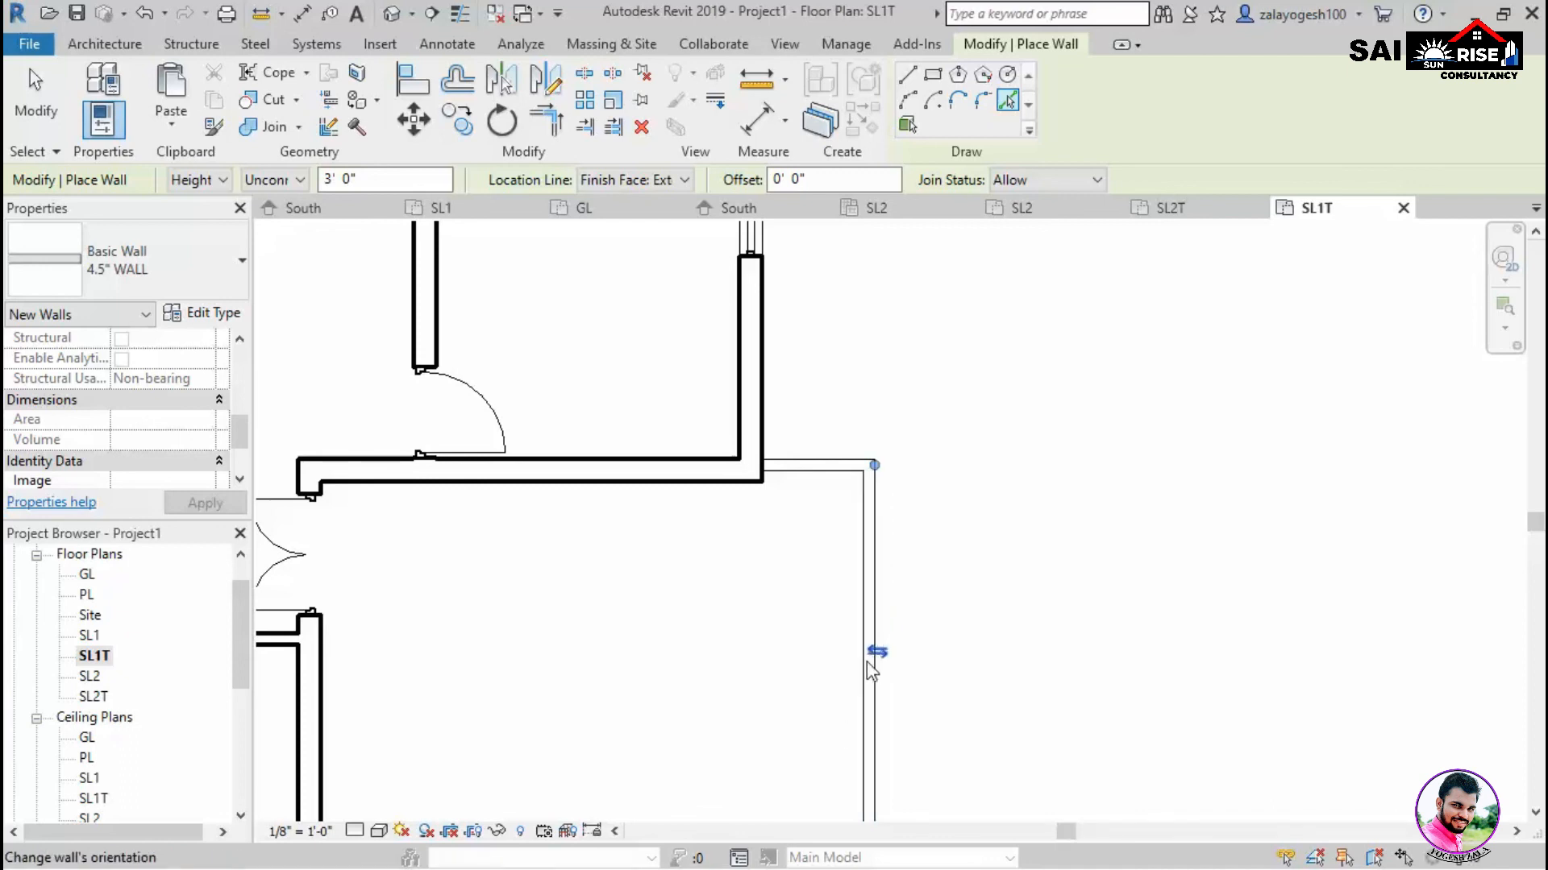
Complete the 4.5" terrace parapet by picking the slab's stepped south-east edges, the long south edge and the short west edge.
middle_drag(877, 650, 1039, 432)
click(930, 526)
click(906, 515)
click(765, 638)
click(758, 644)
middle_drag(613, 709, 861, 647)
click(834, 711)
middle_drag(306, 617, 611, 616)
scroll(595, 617, up, 1)
click(571, 629)
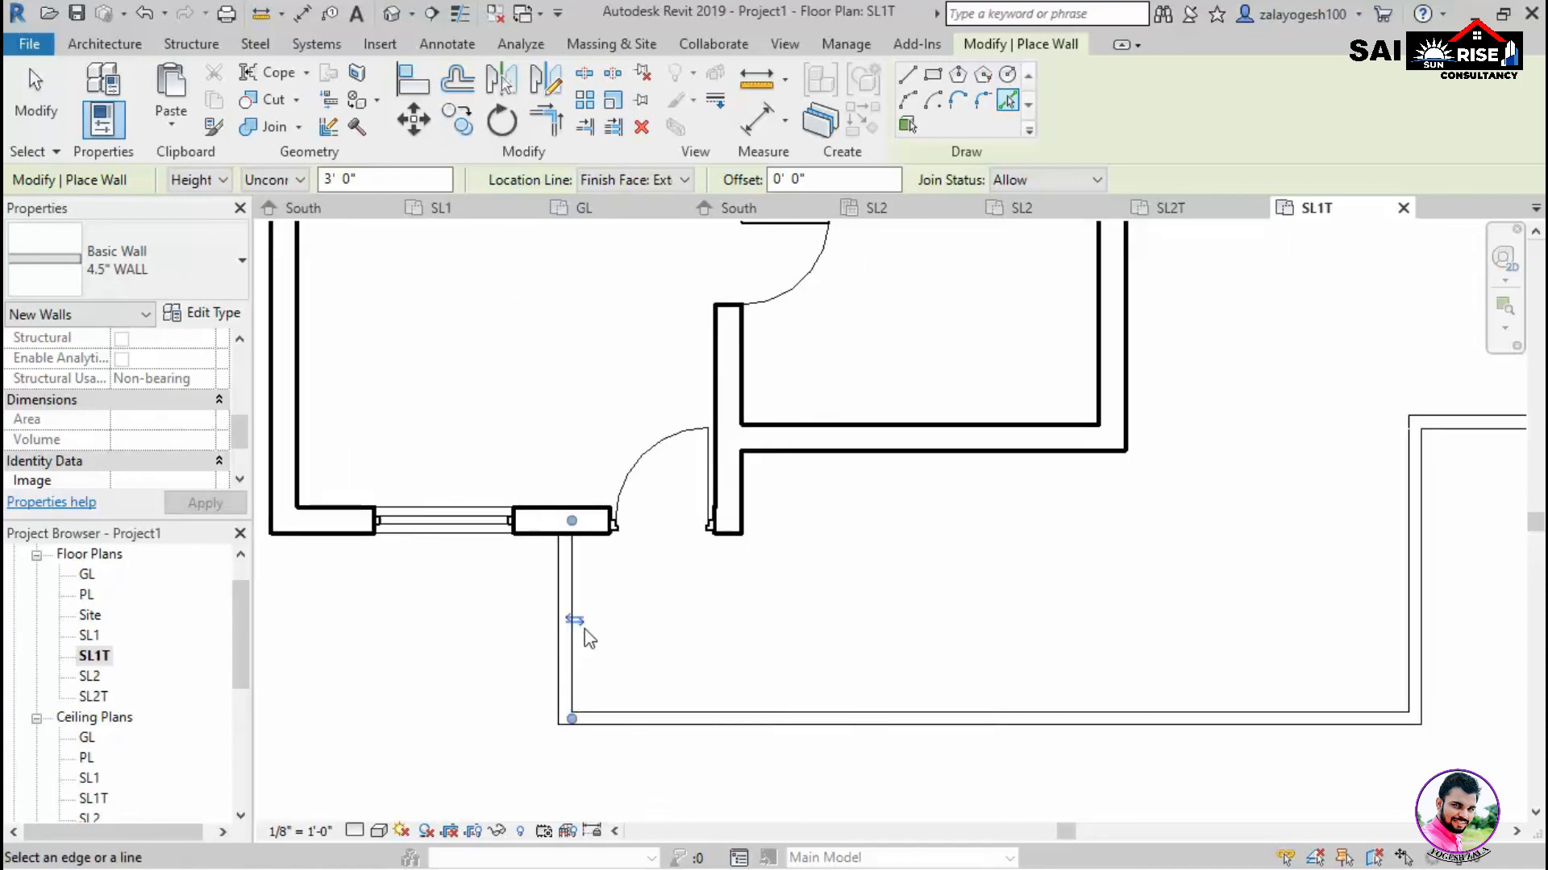
Return to the 3D view and examine the first-floor terrace parapet from several angles.
scroll(657, 600, down, 3)
click(393, 14)
shift+middle_drag(1145, 753, 987, 737)
scroll(995, 516, up, 2)
middle_drag(996, 515, 1026, 656)
shift+middle_drag(1246, 758, 1212, 688)
middle_drag(1370, 615, 988, 685)
scroll(891, 605, down, 2)
middle_drag(989, 685, 1048, 679)
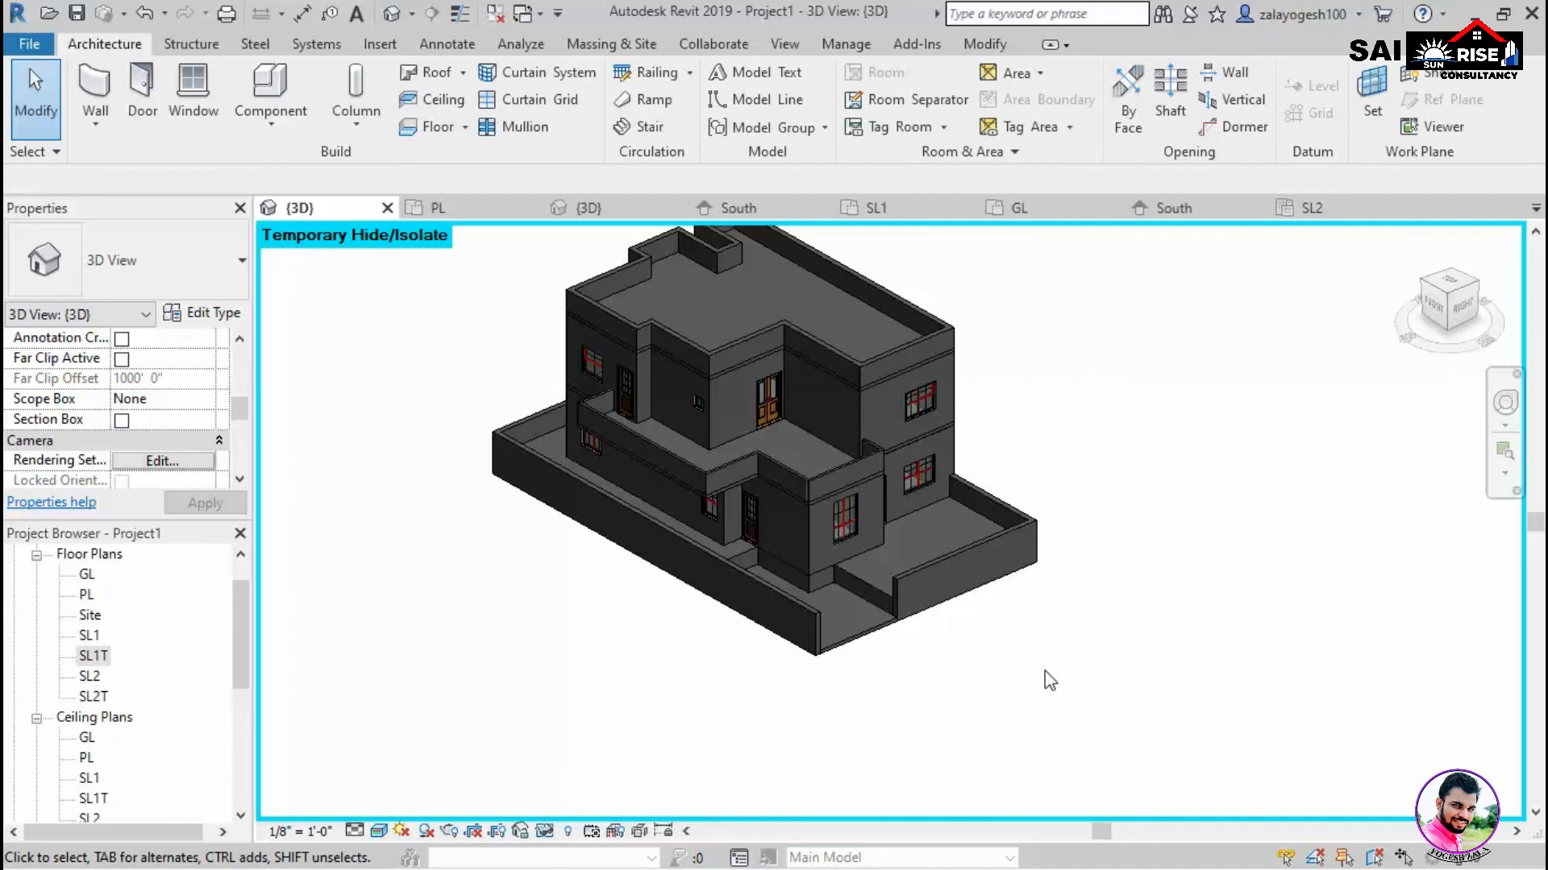